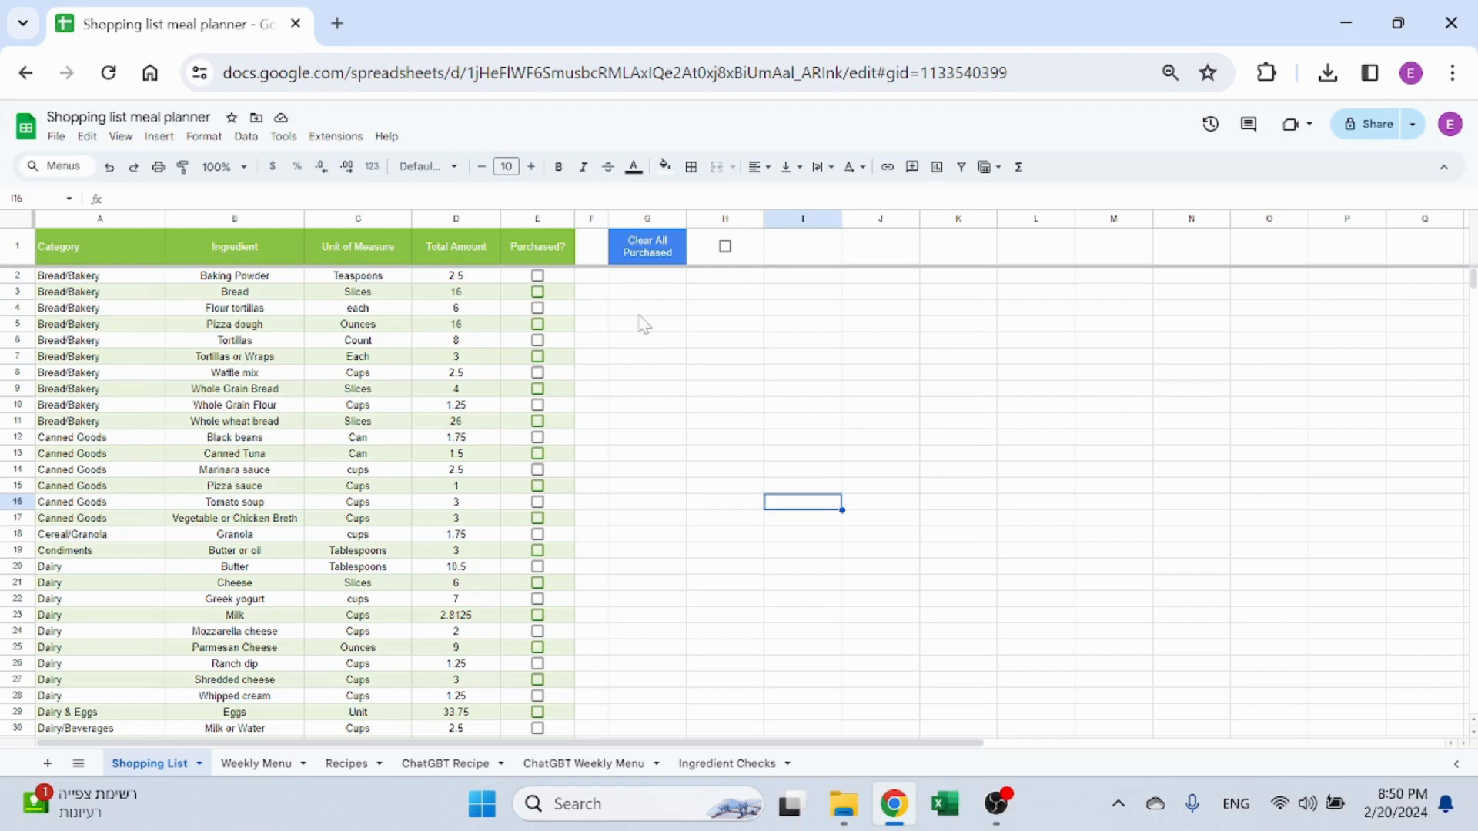
Create a blank Google Sheets spreadsheet in a new browser tab
left_click(343, 24)
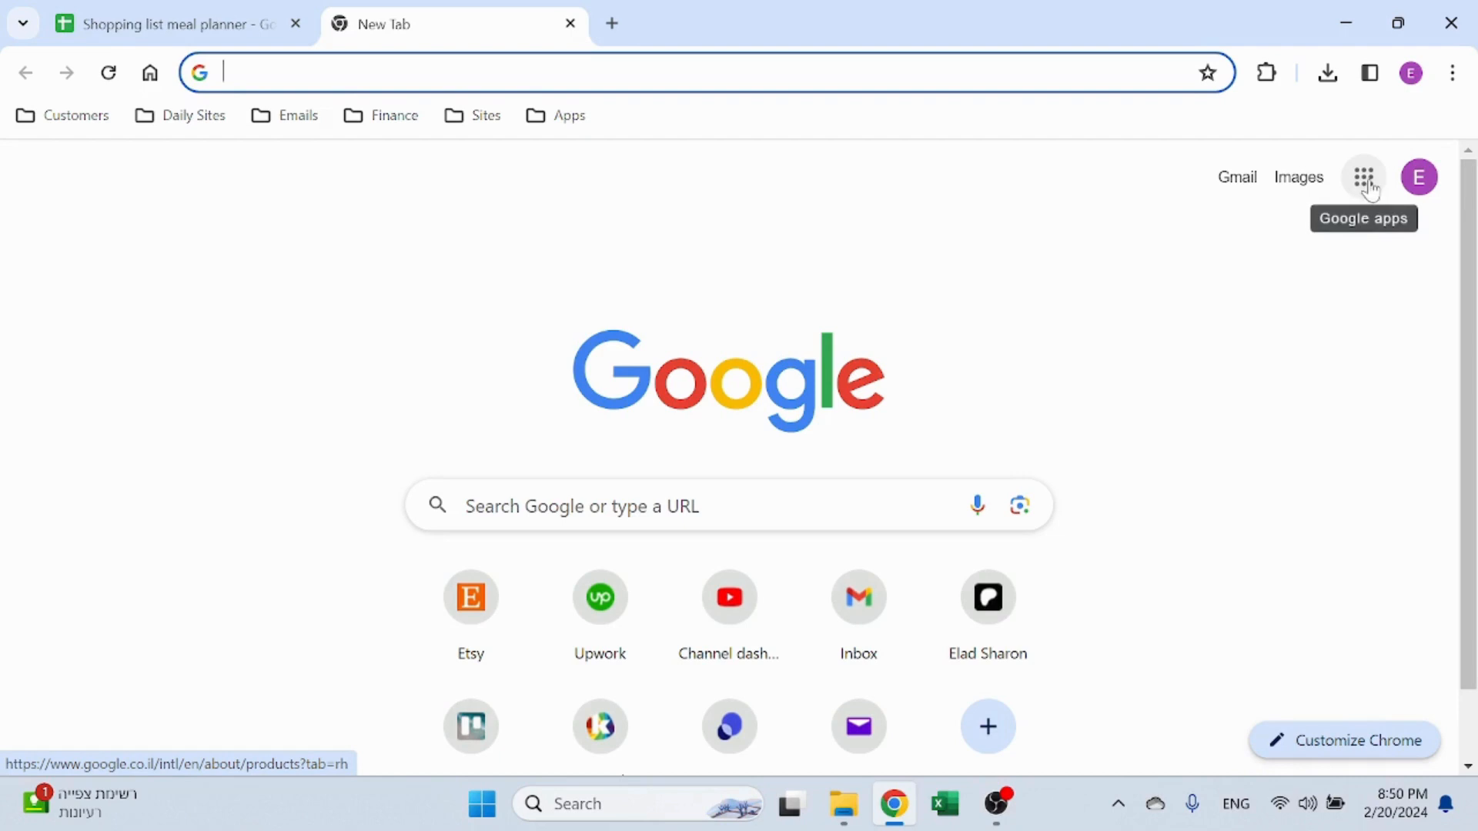
left_click(1367, 182)
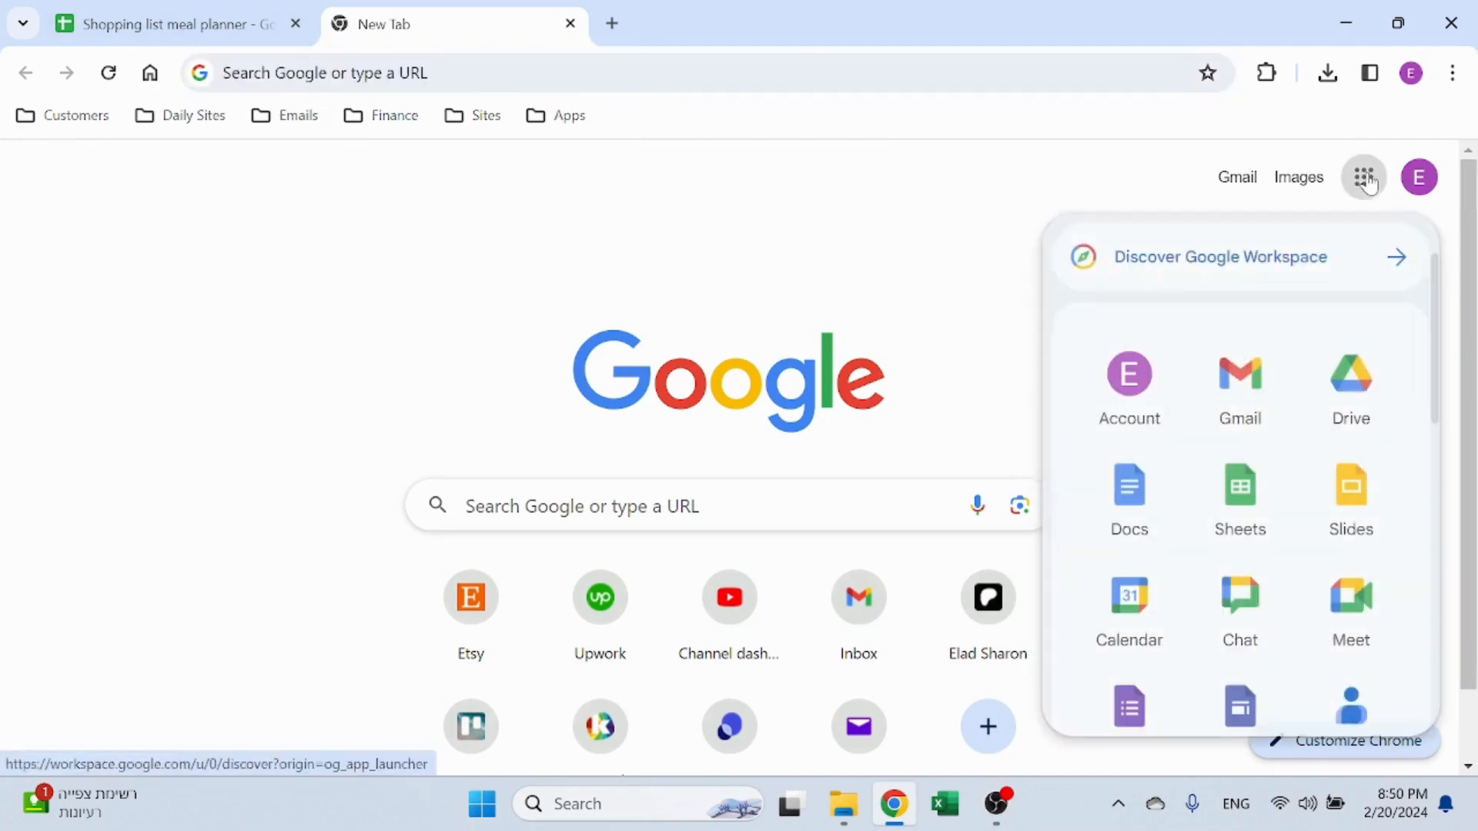
left_click(1245, 485)
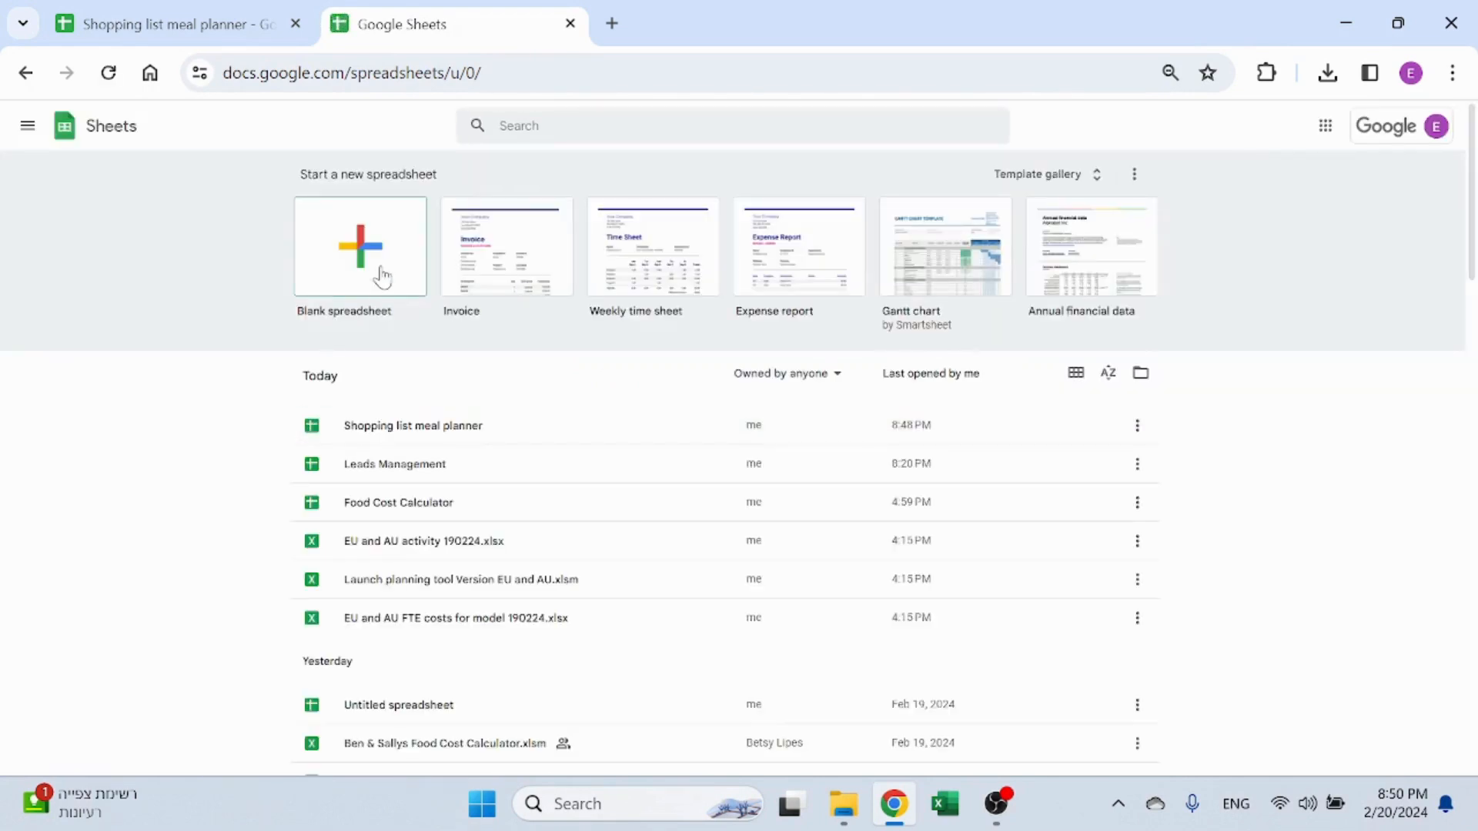
left_click(381, 277)
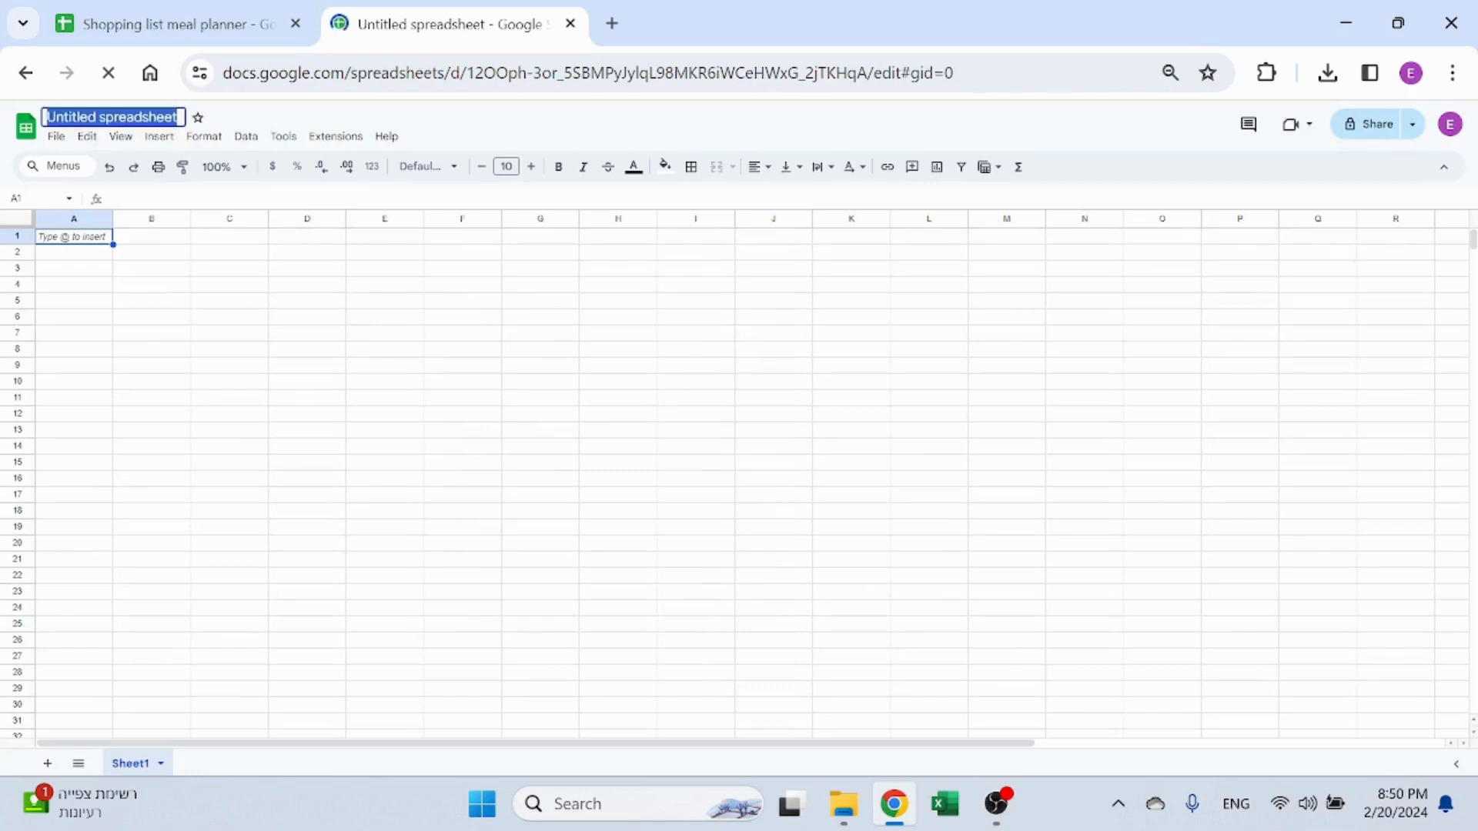
Name the new spreadsheet "Shooping list.." and close it to return to the Shopping list meal planner
type("Shoopin")
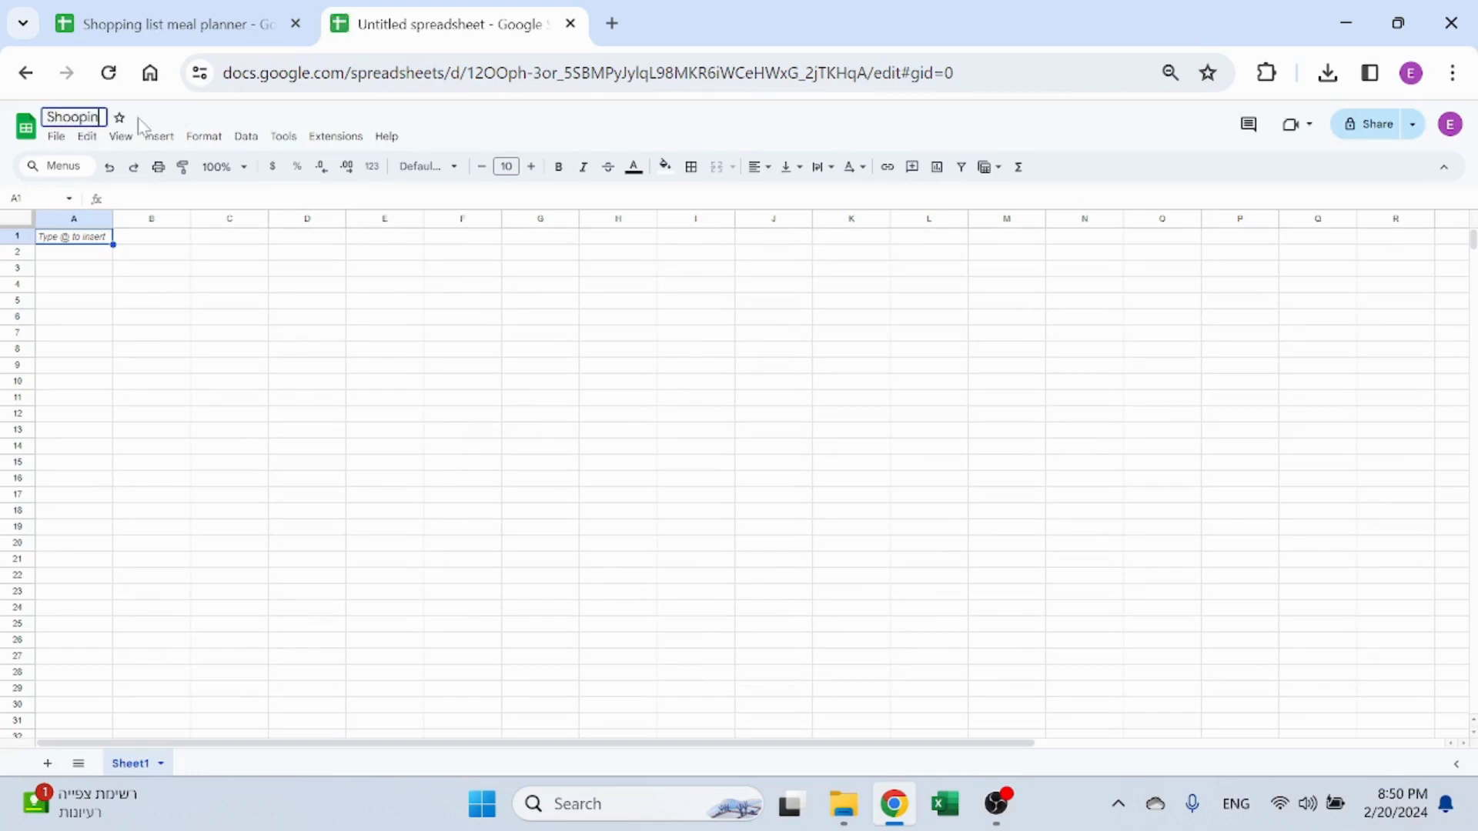
type("g list..")
left_click(410, 352)
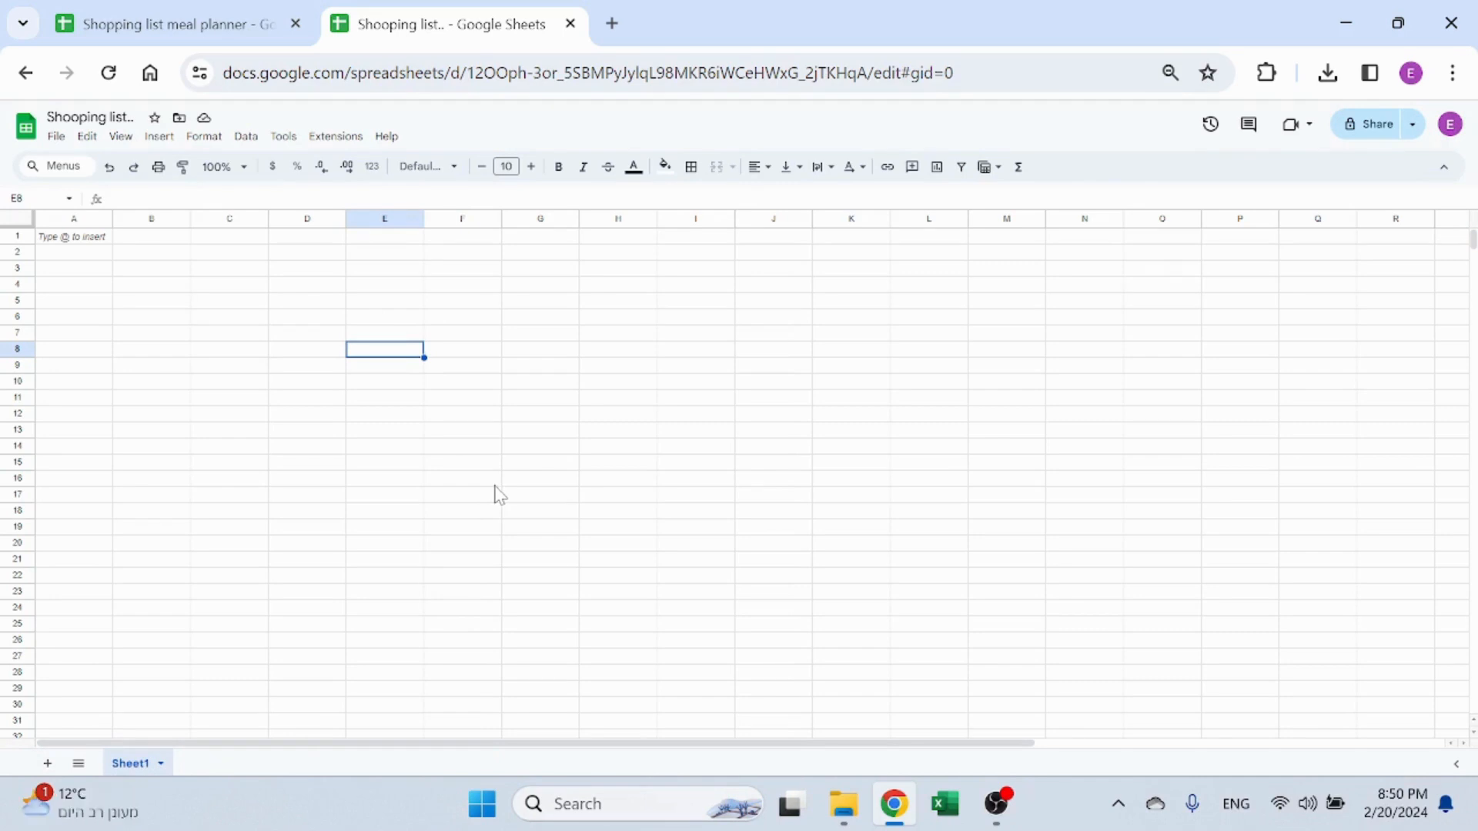
left_click(570, 24)
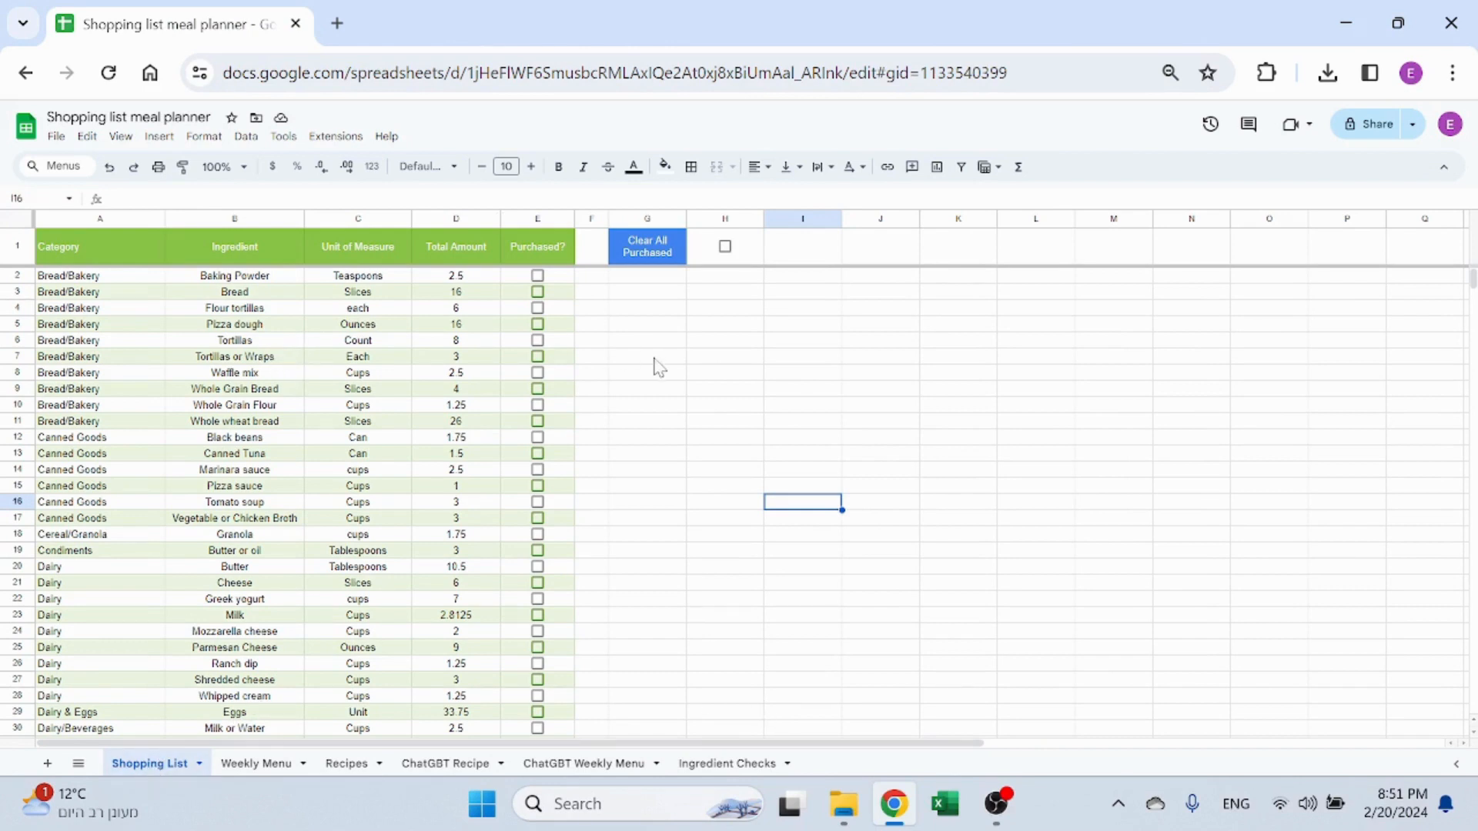
Enlarge the Shopping List sheet's zoom to 150%
left_click(244, 168)
left_click(221, 293)
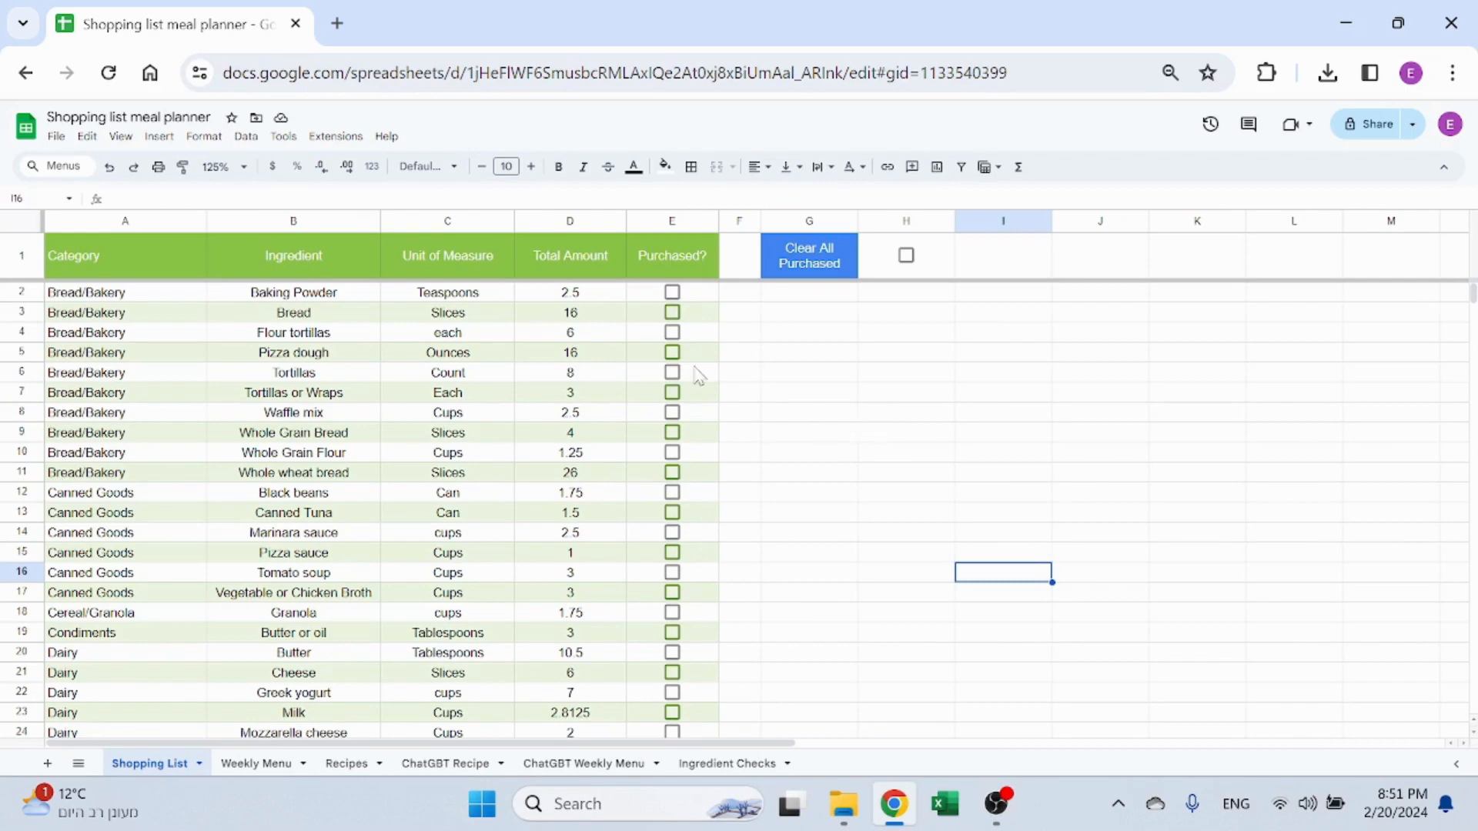
left_click(243, 167)
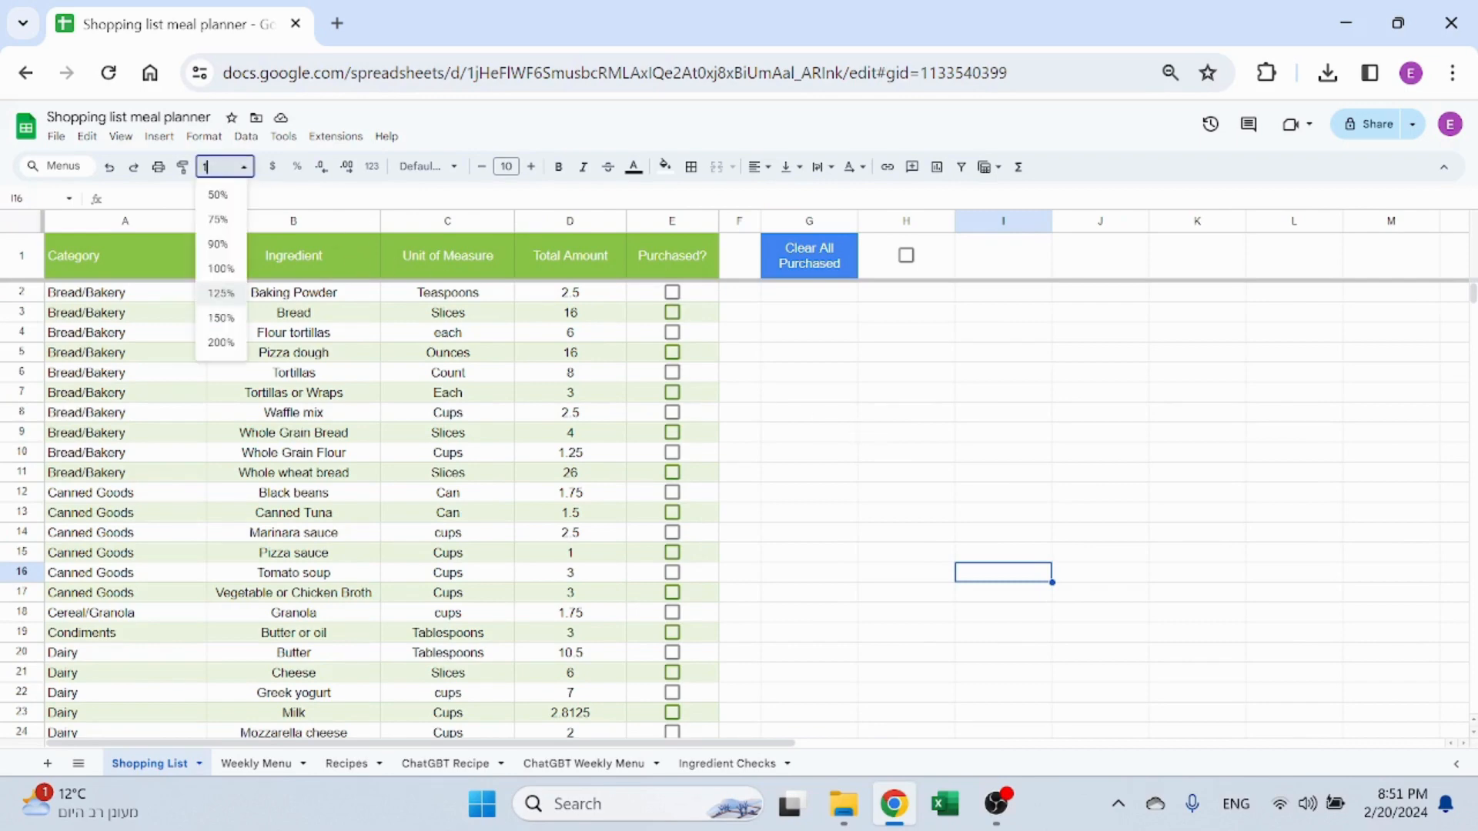
key("Return")
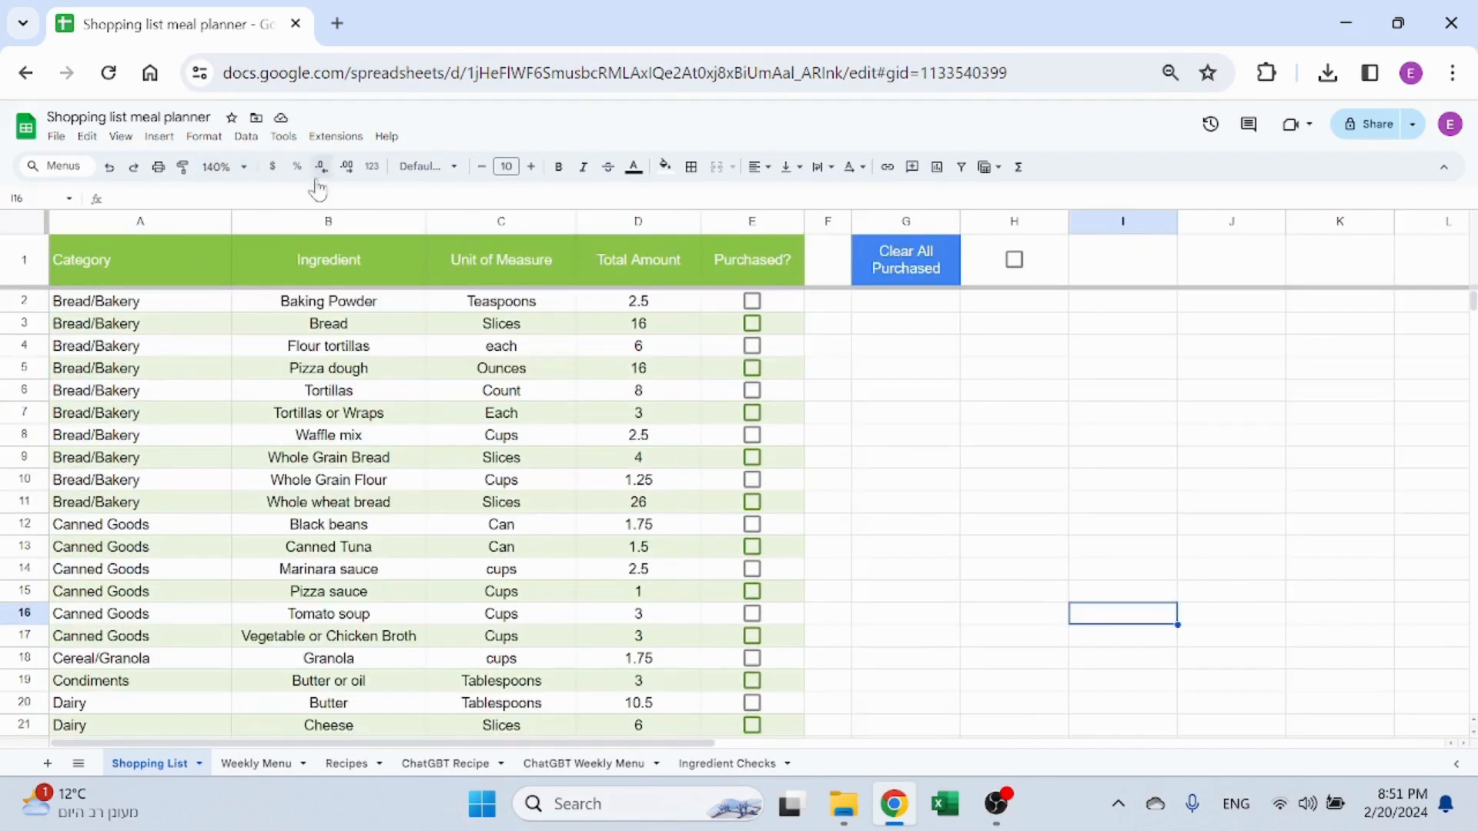
left_click(243, 167)
type("150")
key("Return")
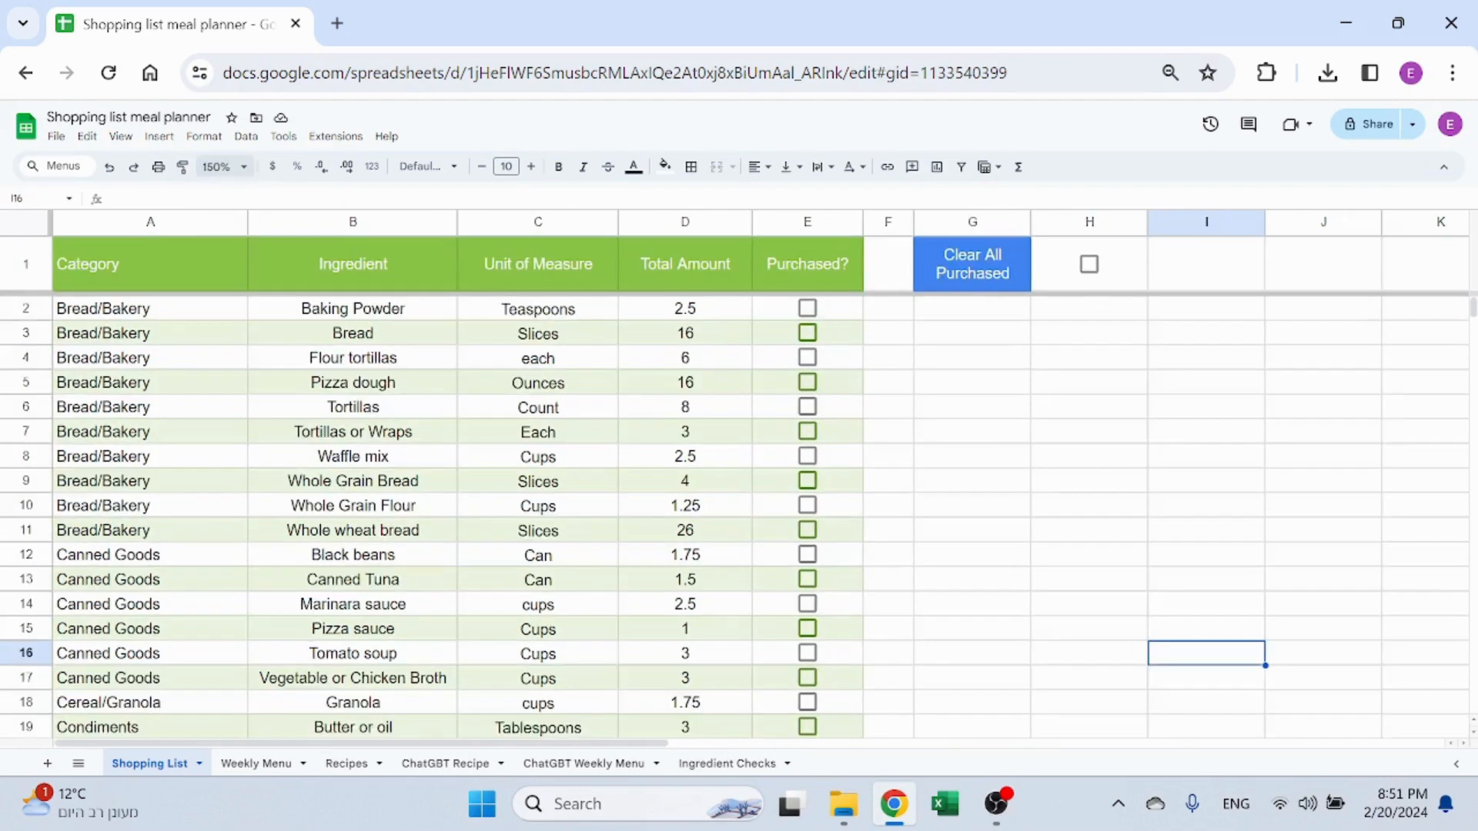
left_click(965, 435)
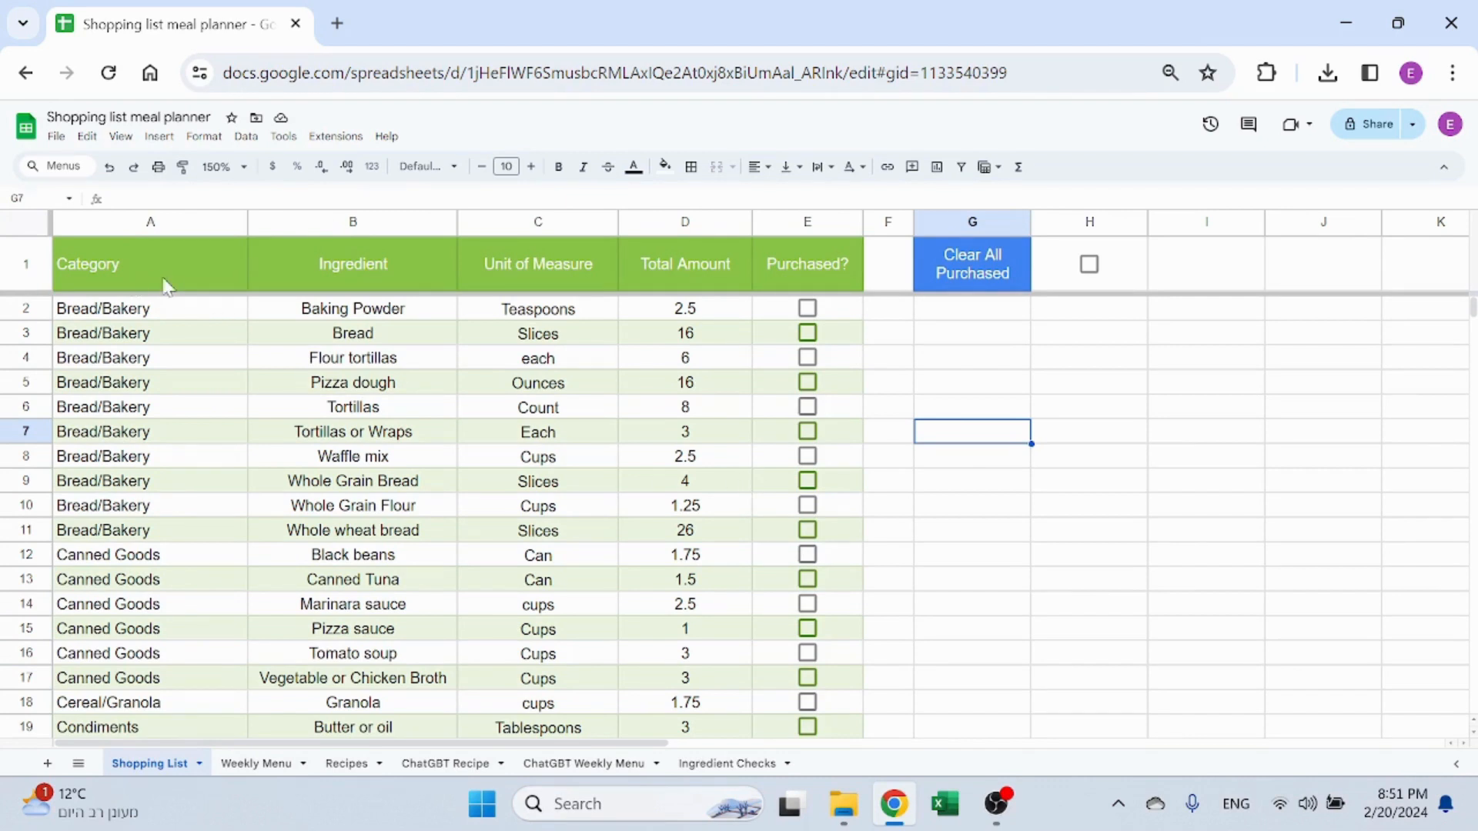
Mark Bread, Flour tortillas, Pizza dough and Waffle mix as purchased, and reset the marks with the Clear All Purchased checkbox
left_click(722, 262)
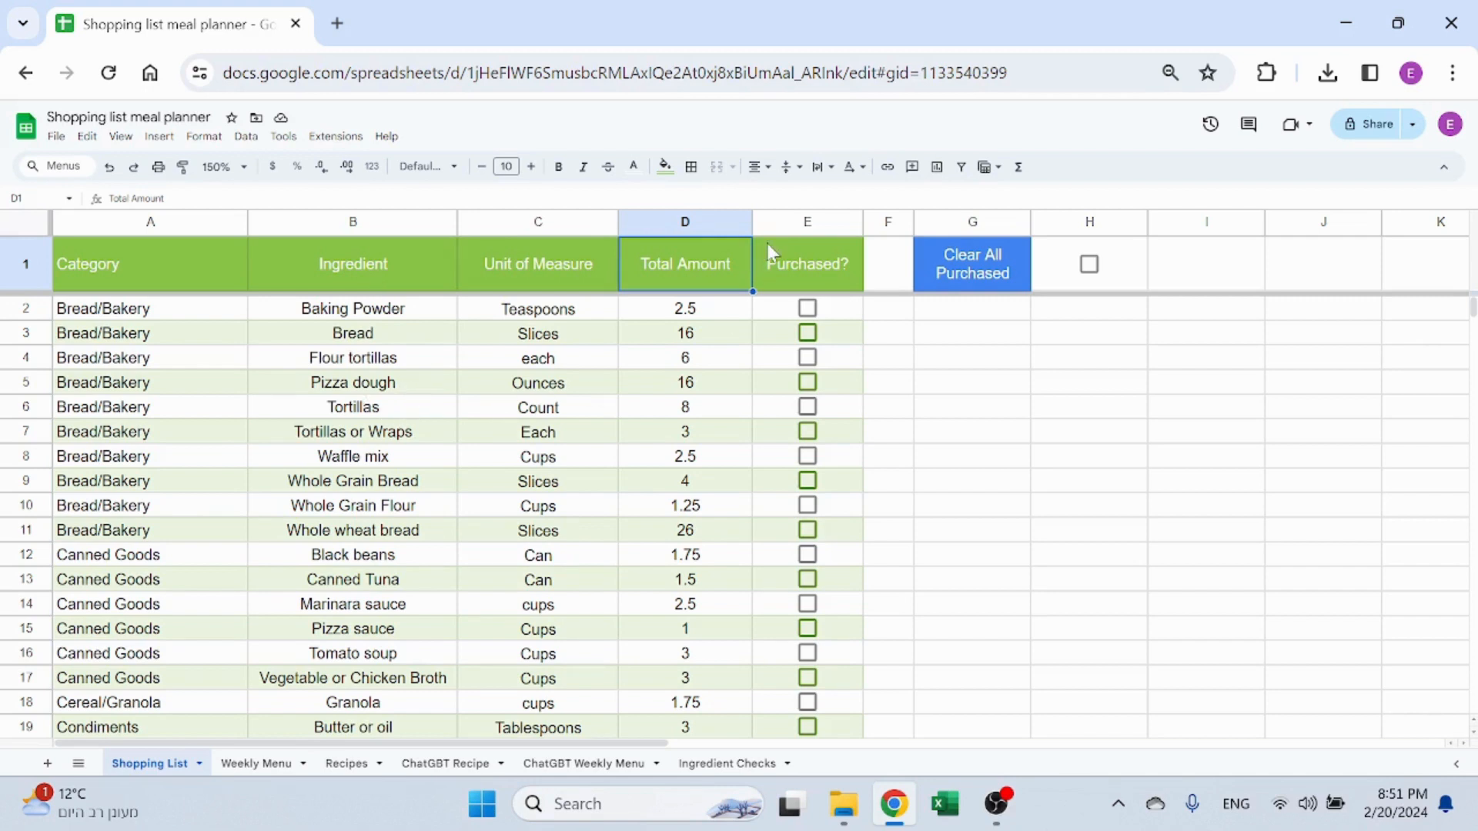
left_click(808, 332)
left_click(807, 357)
left_click(808, 382)
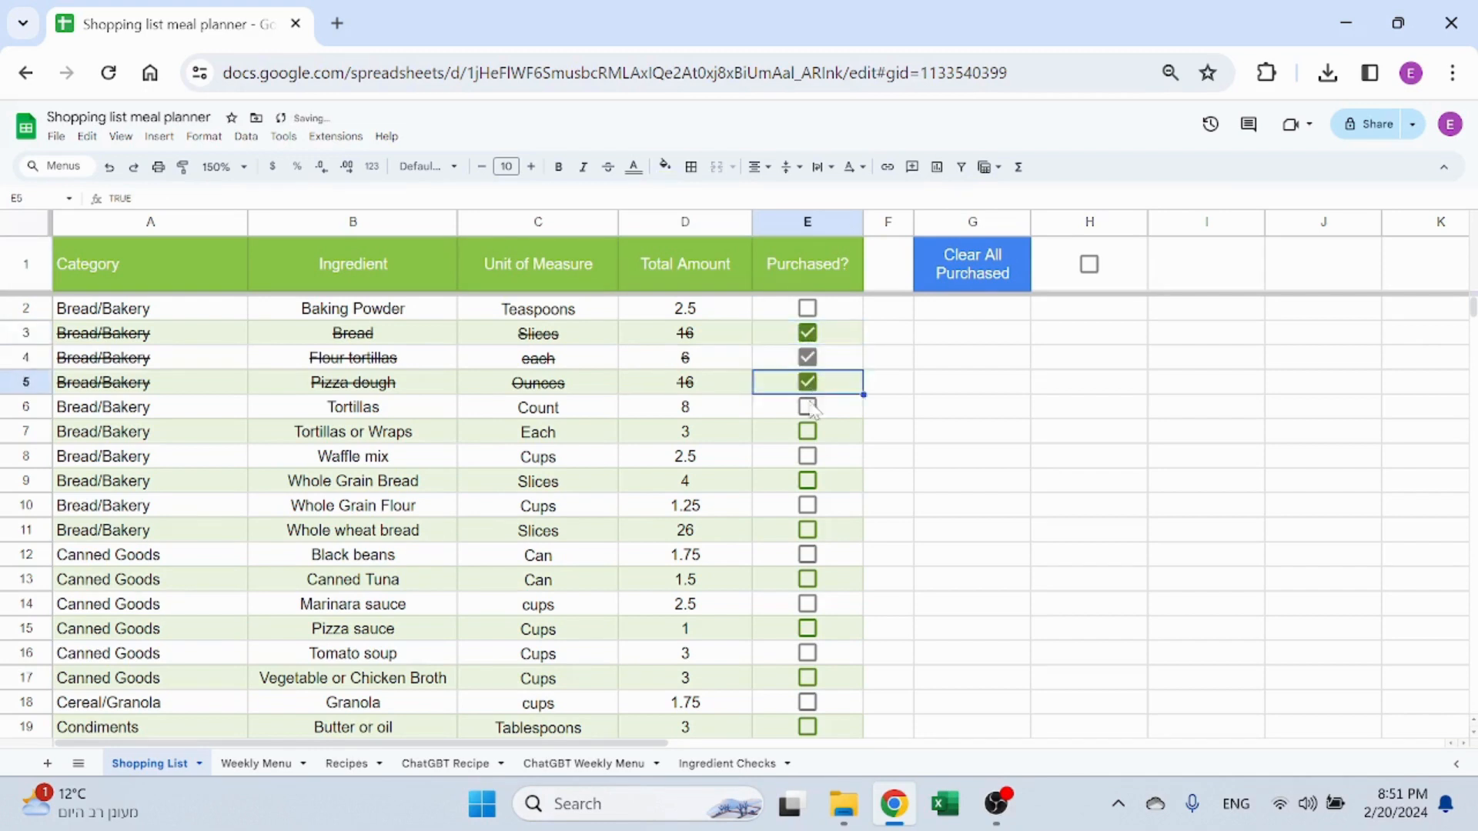
left_click(808, 458)
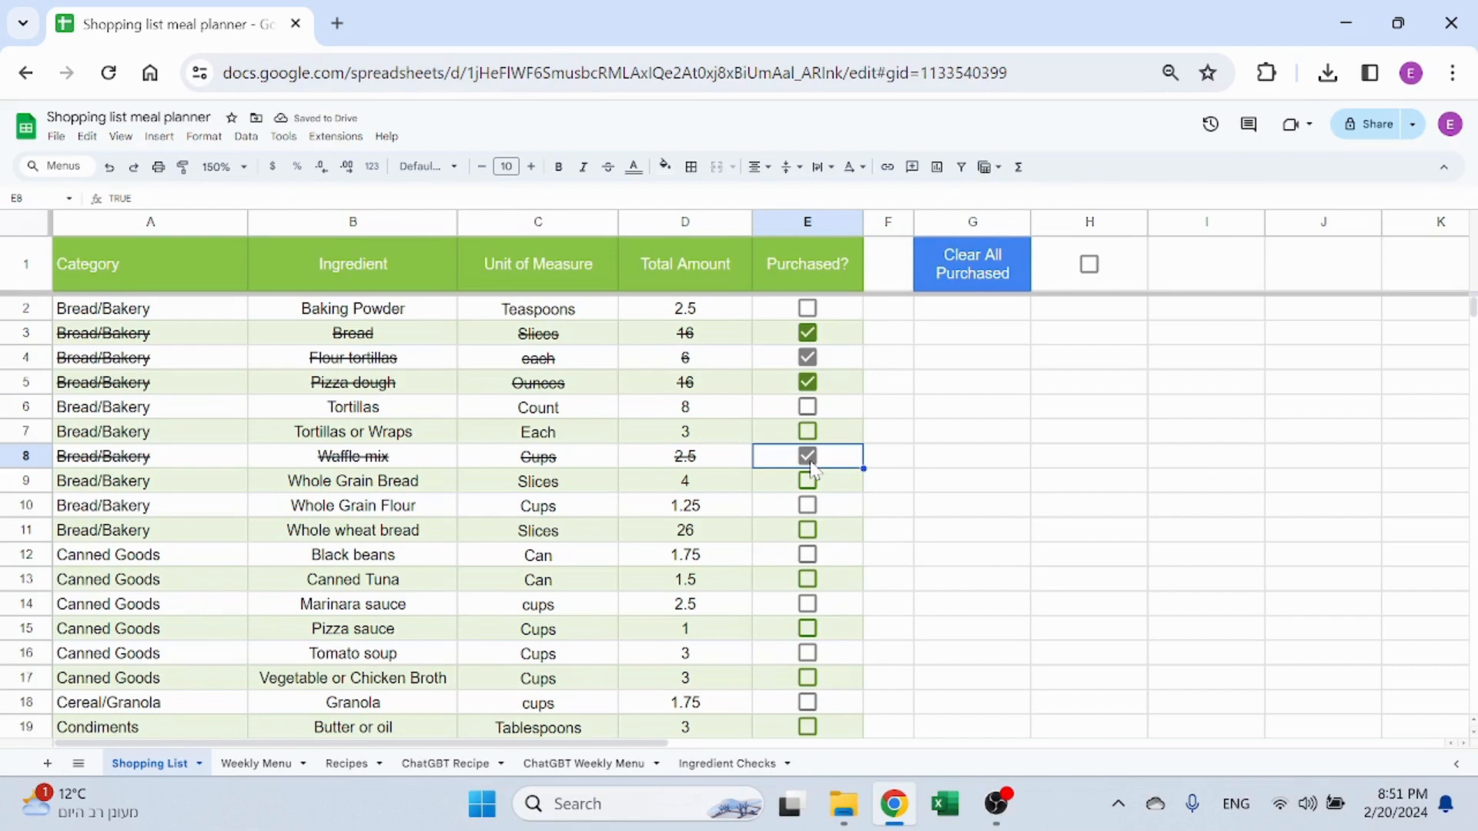
left_click(1090, 266)
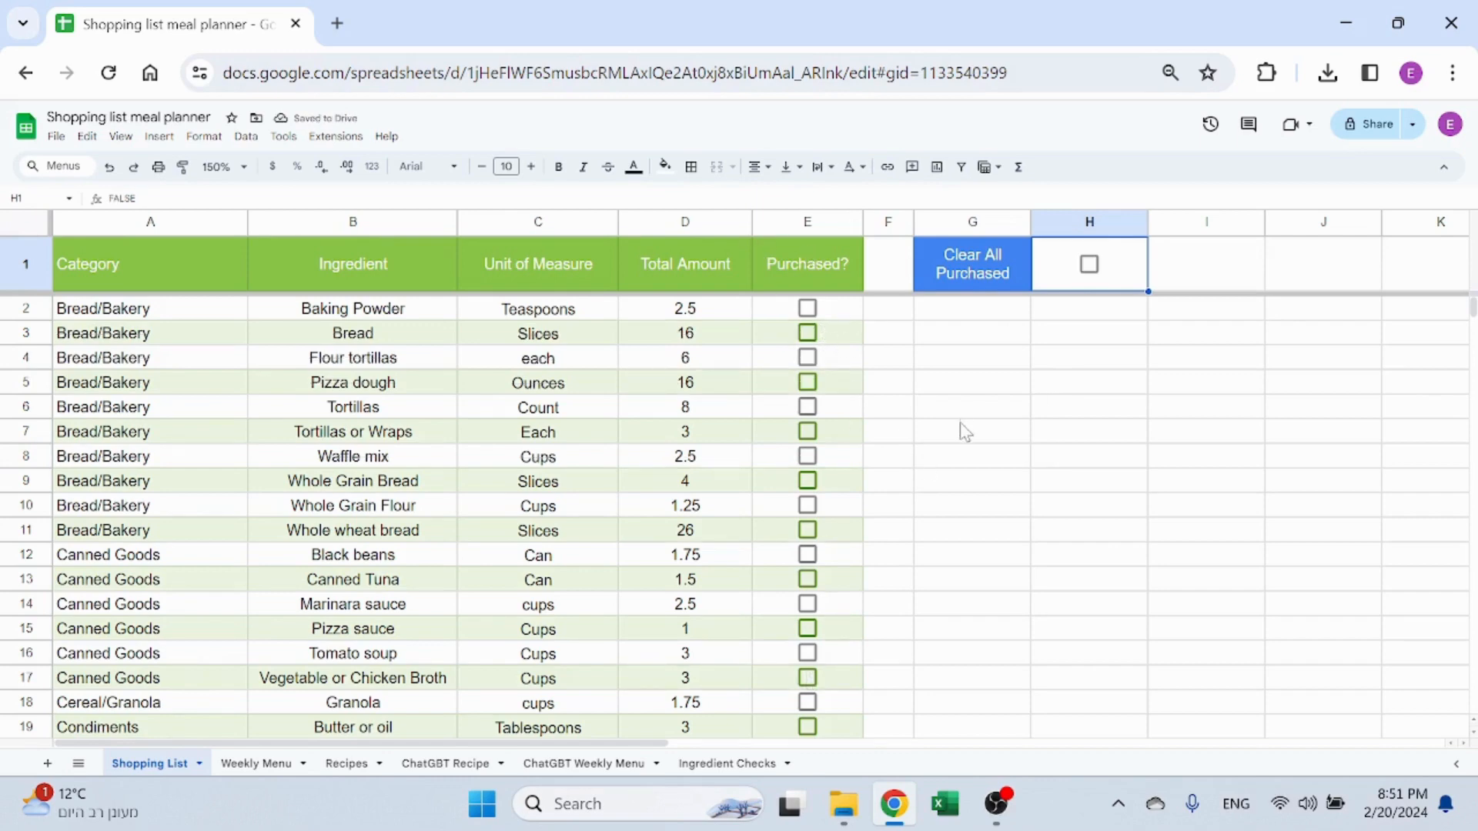
Open the Weekly Menu sheet and examine Monday's breakfast and its servings
left_click(264, 769)
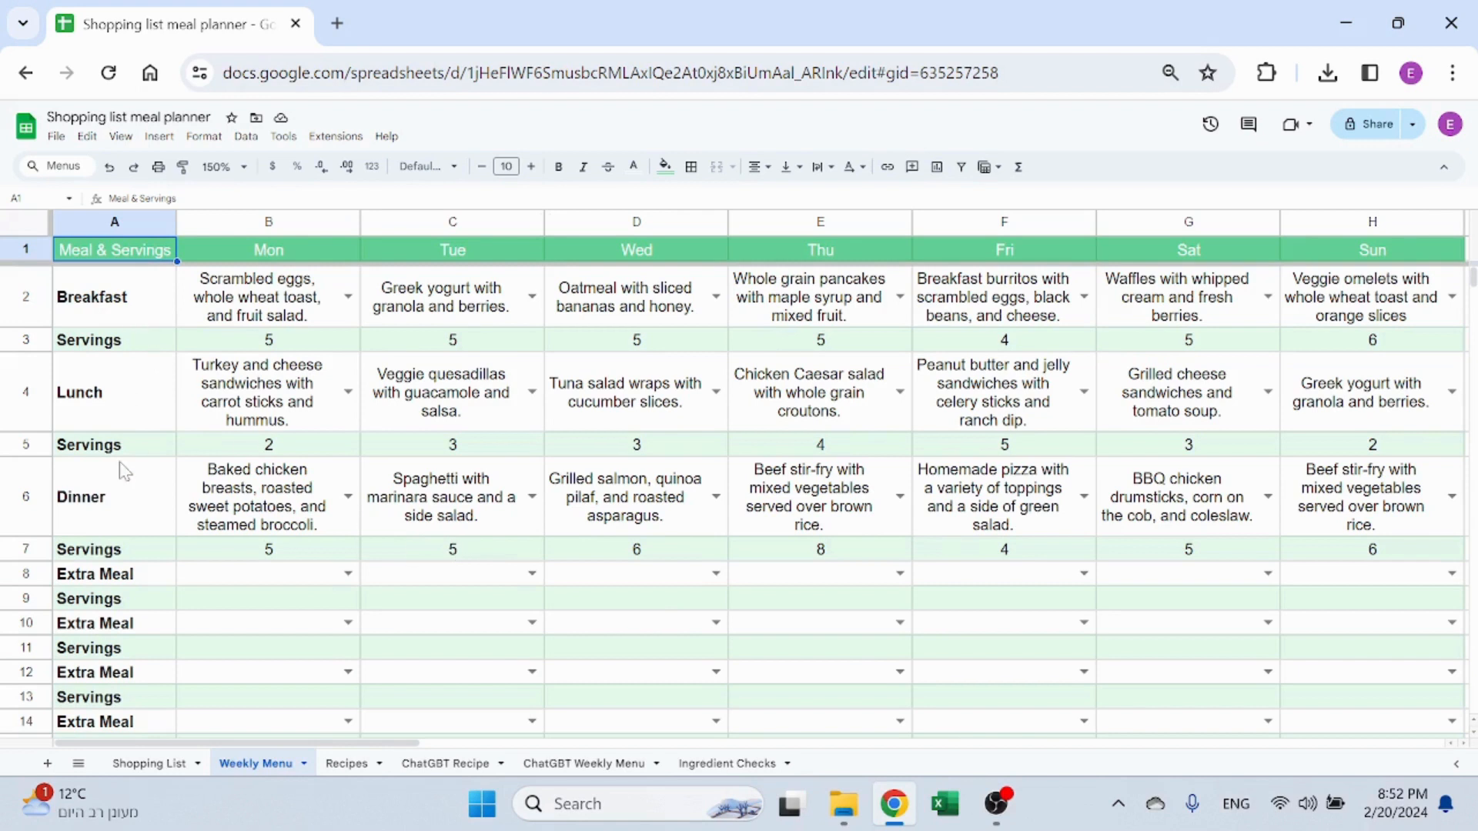
left_click(292, 294)
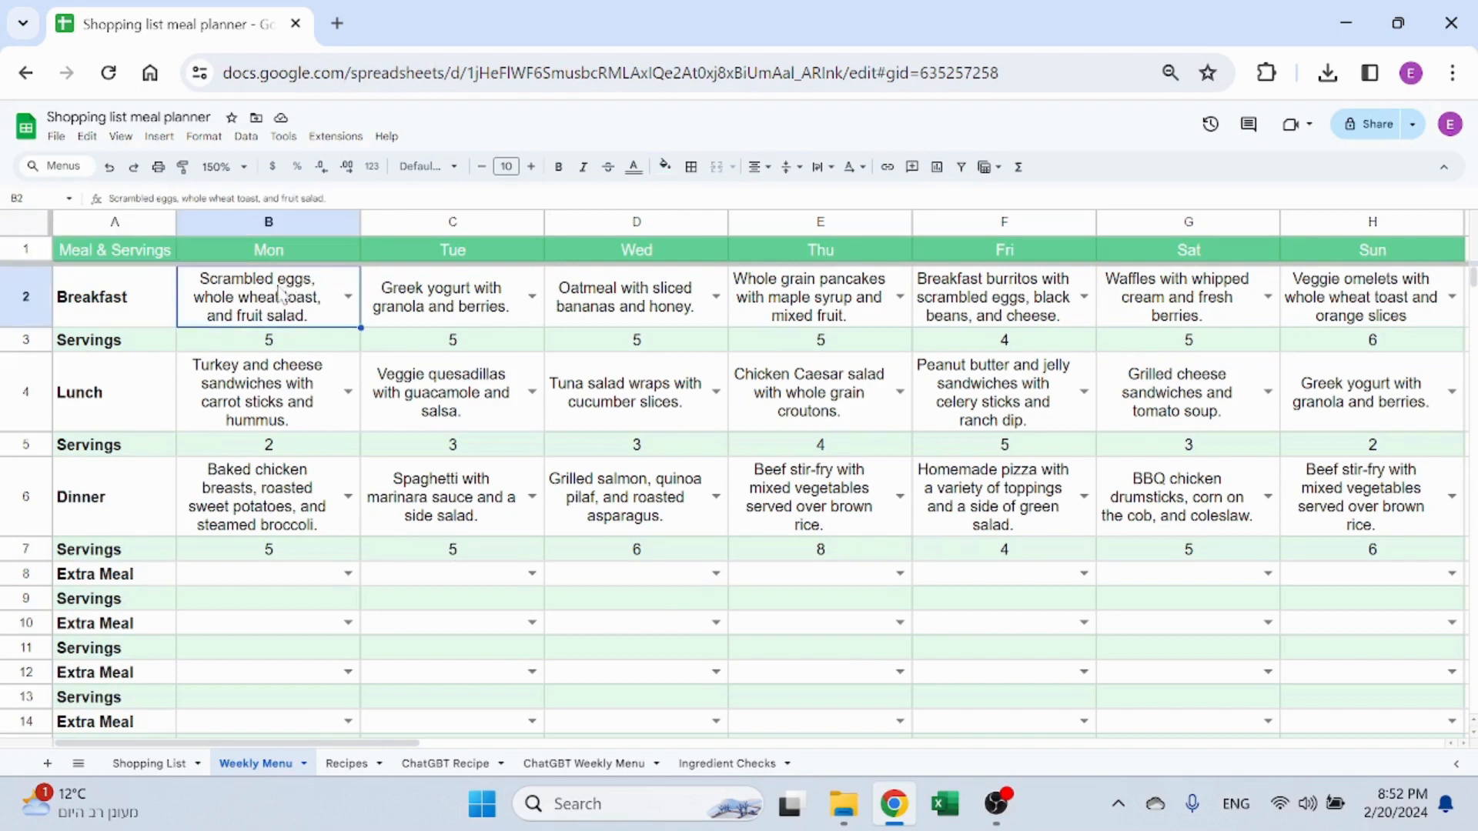
left_click(287, 333)
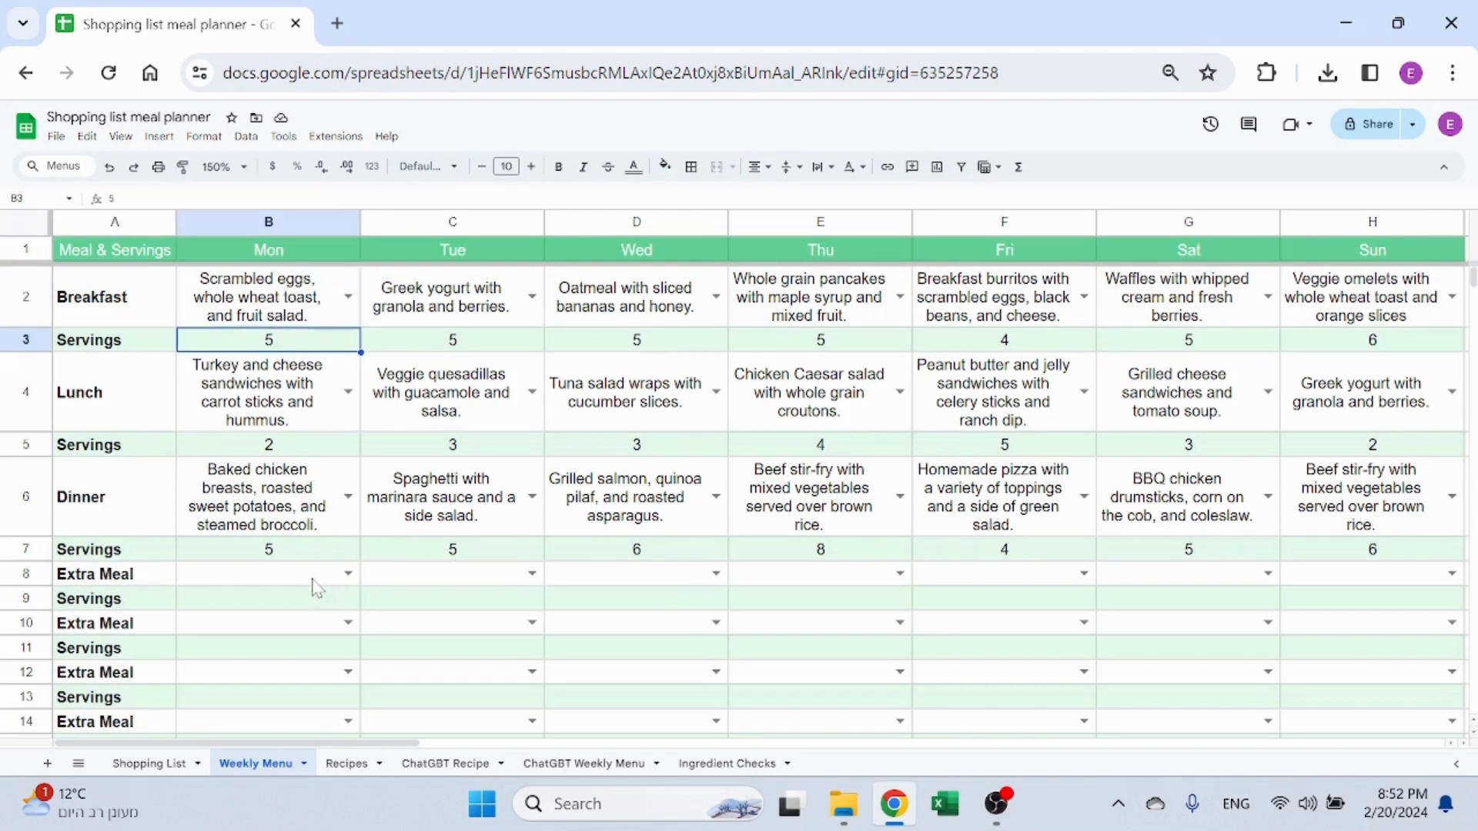
Choose "BBQ chicken drumsticks, corn on the cob, and coleslaw." as Monday's first extra meal, and clear that cell again
left_click(315, 585)
left_click(339, 579)
scroll(348, 612, "down", 2)
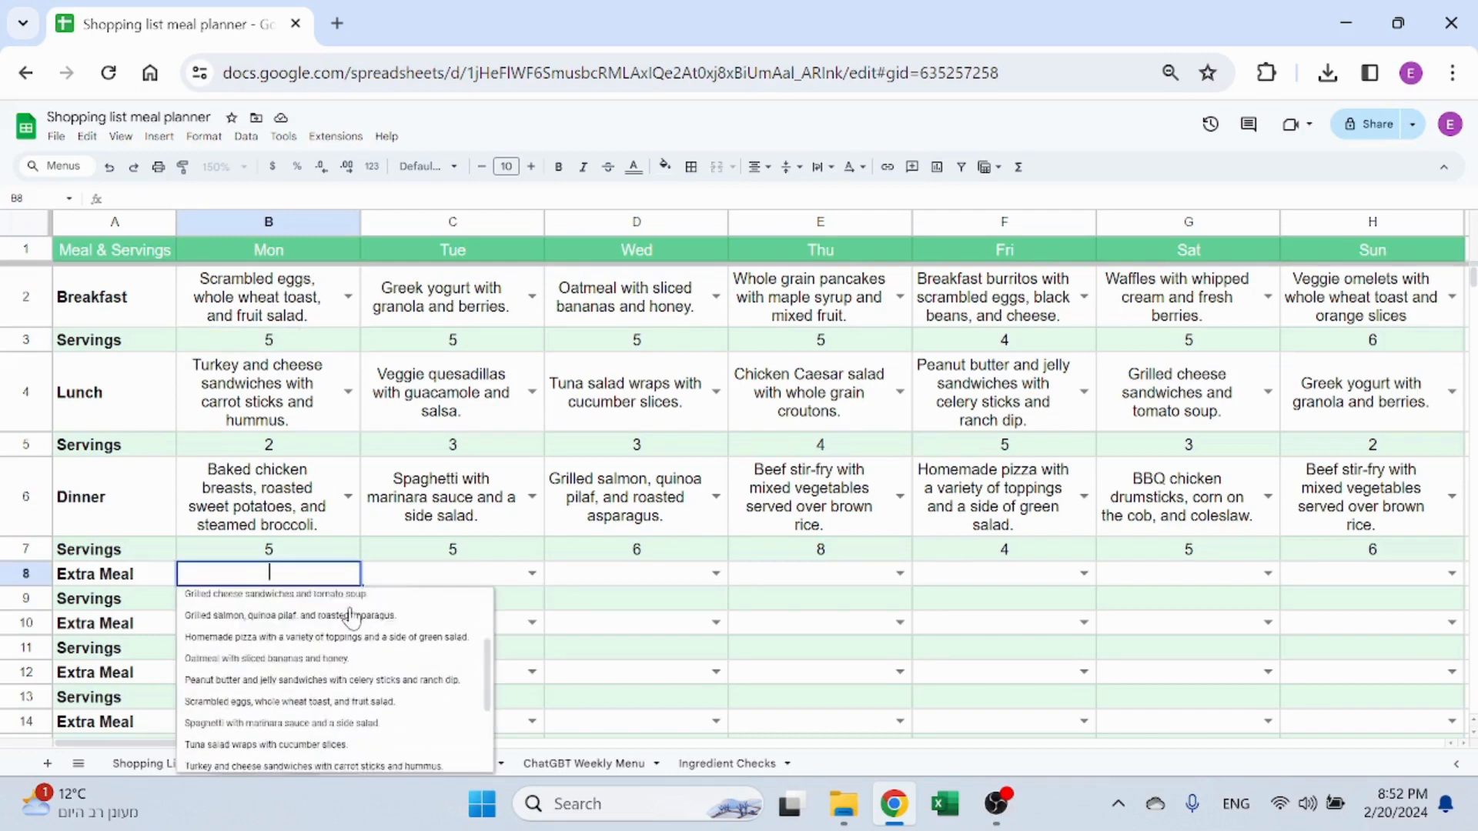
scroll(349, 608, "up", 1)
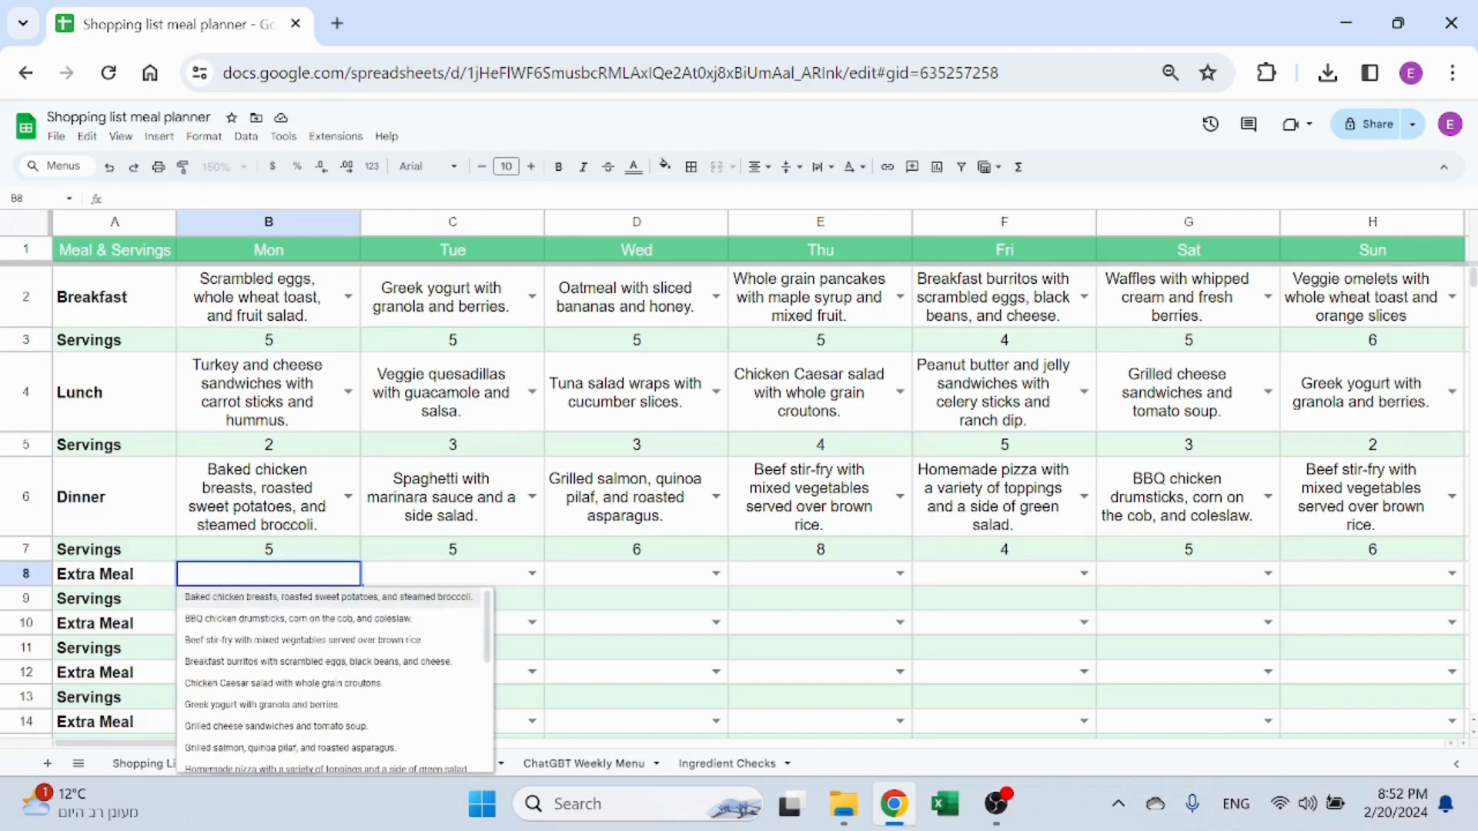
type("oatma")
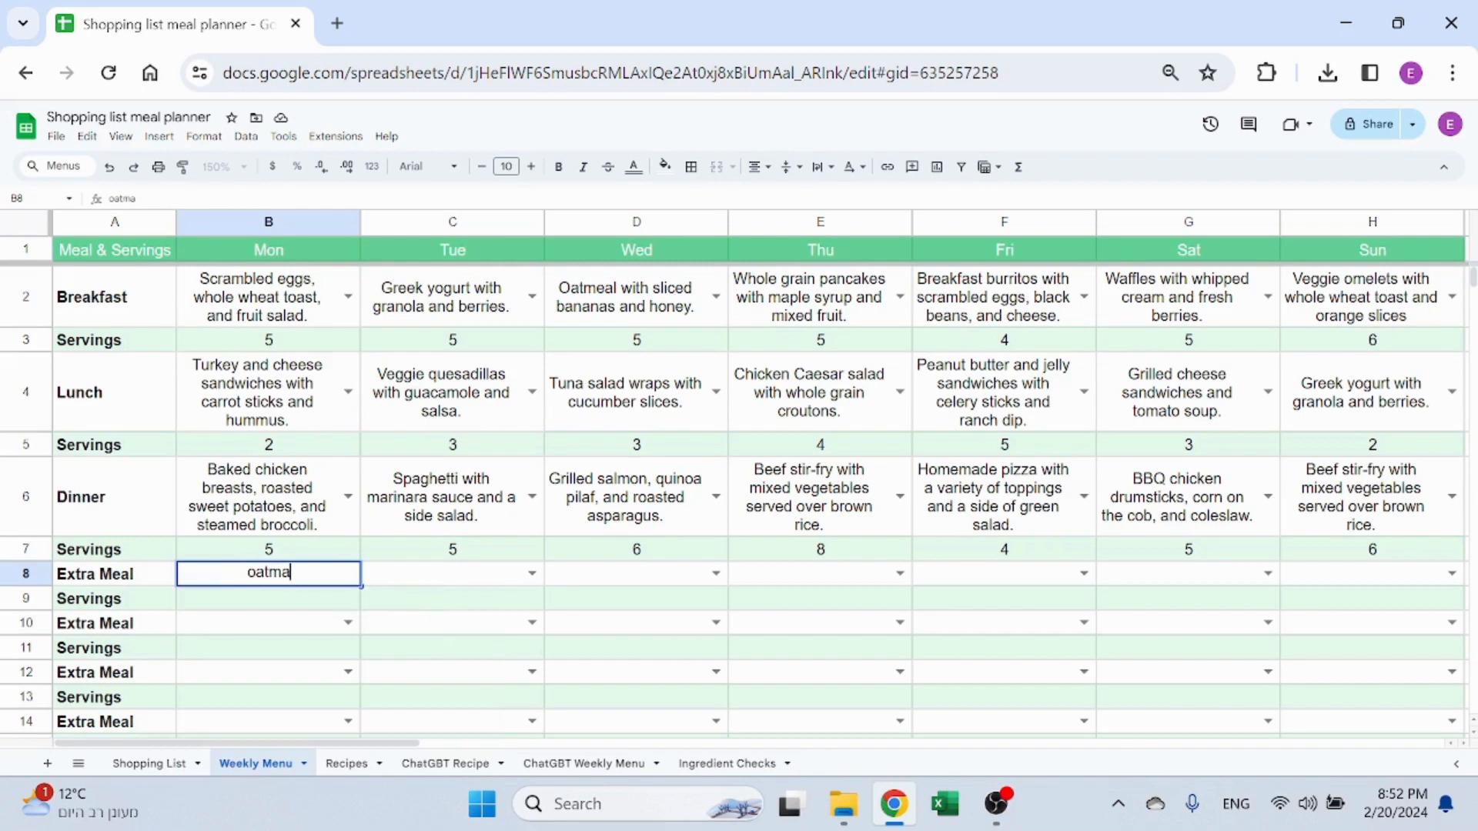
key("BackSpace")
key("BackSpace")
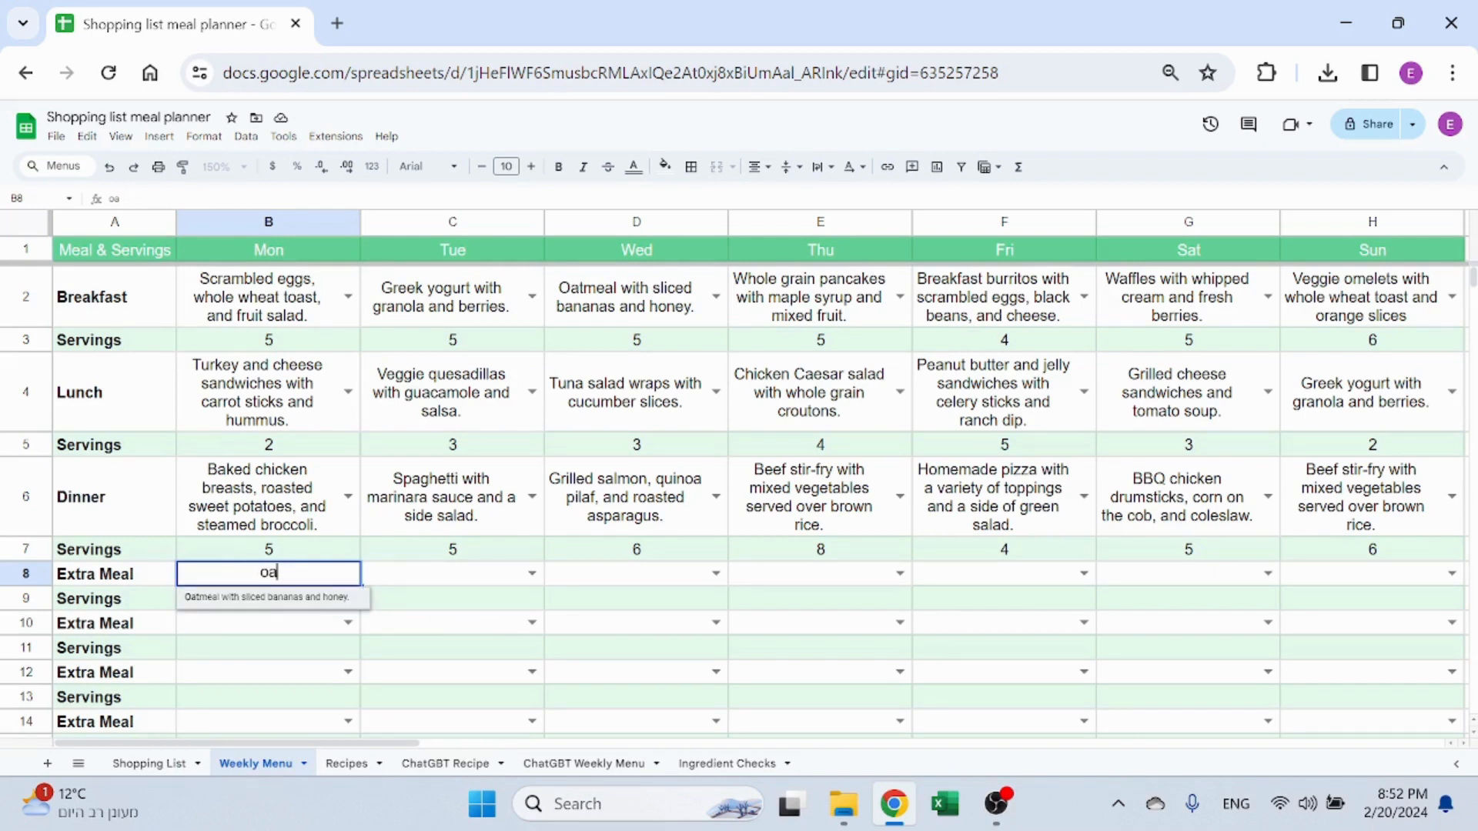
key("BackSpace")
key("BackSpace")
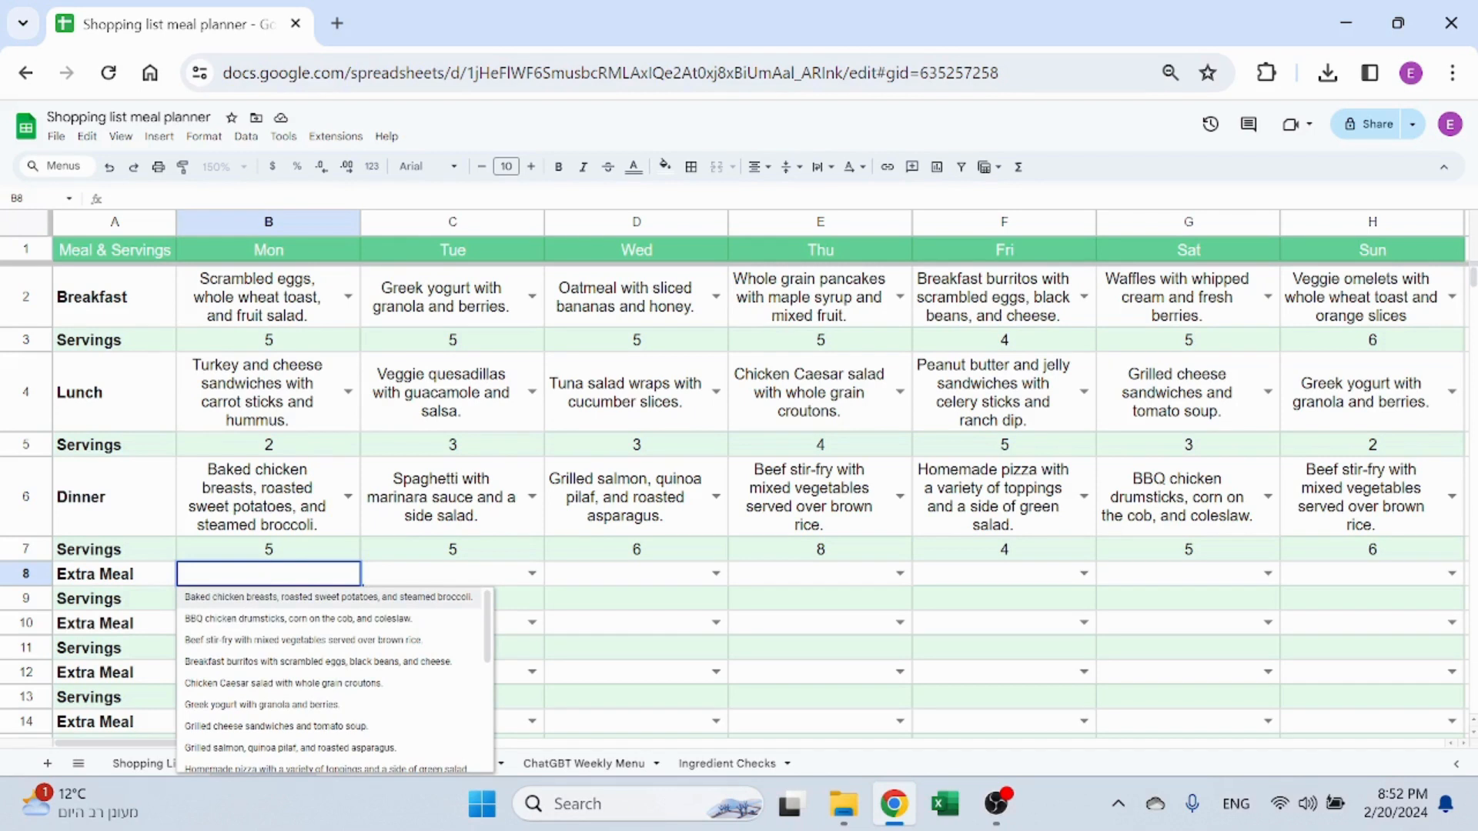
type("chick")
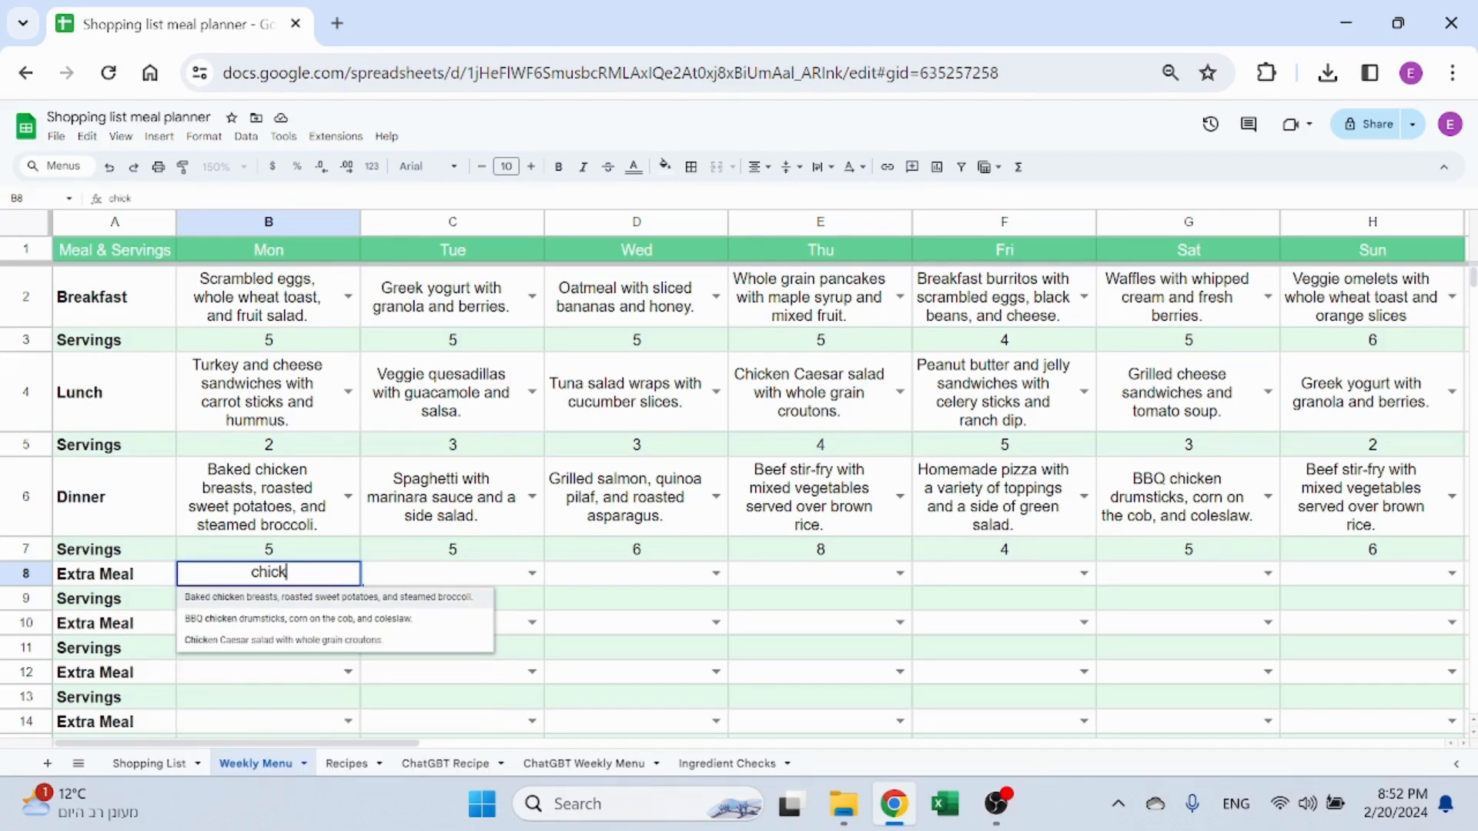
left_click(306, 619)
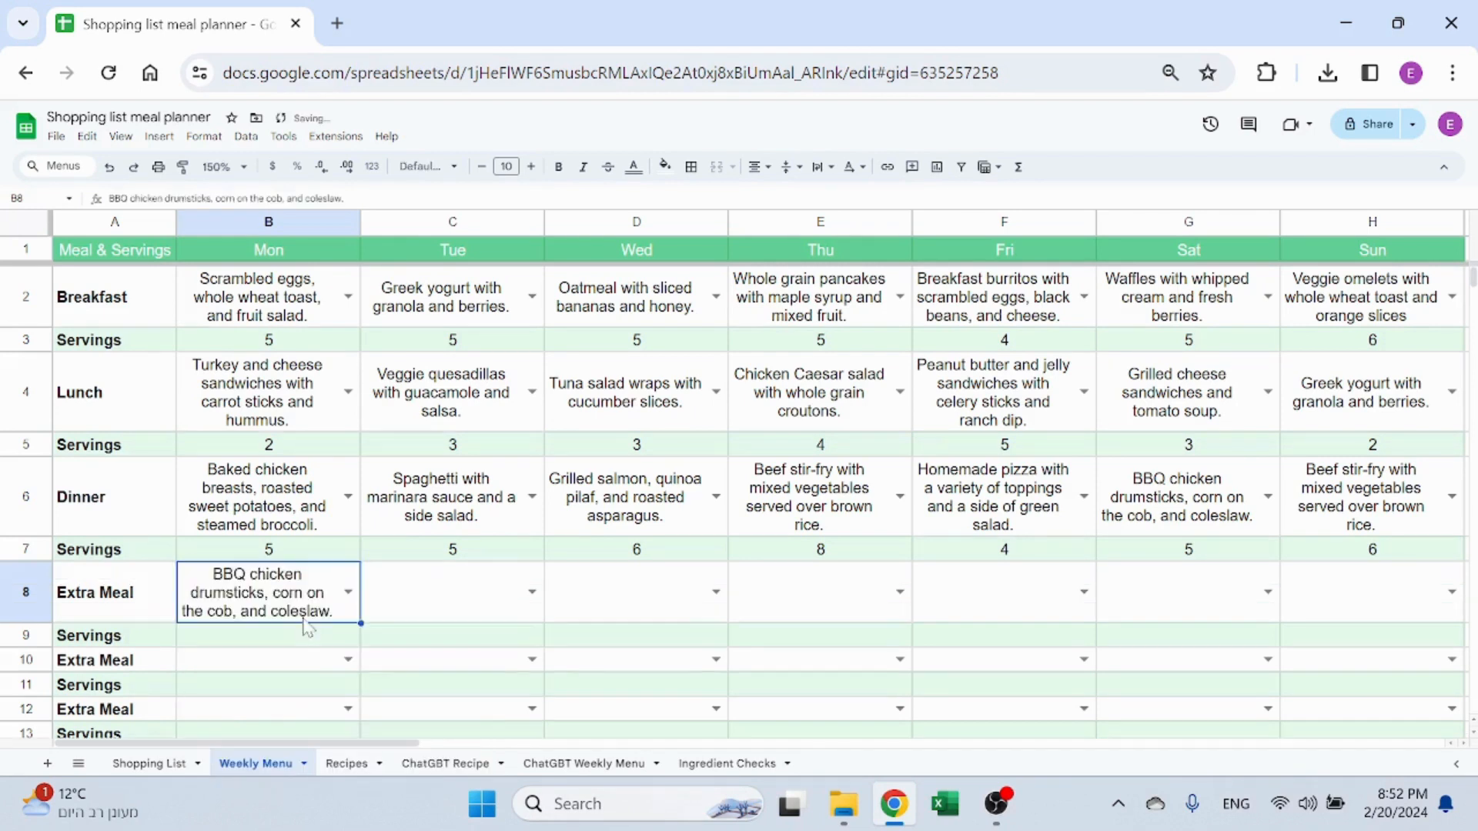
key("Delete")
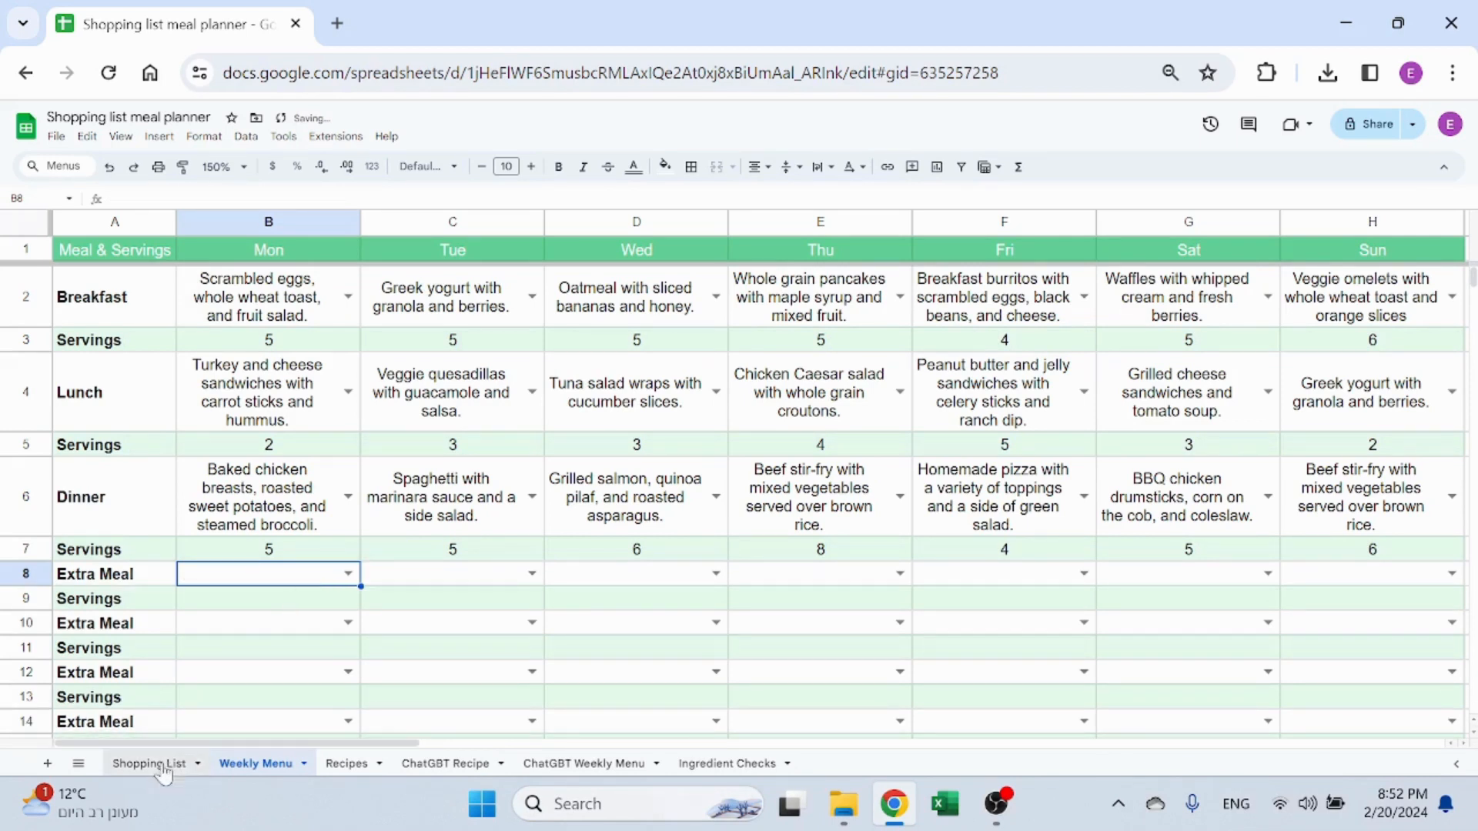
Examine the Recipes sheet's columns from Recipe and Servings to Super Market Category
left_click(344, 765)
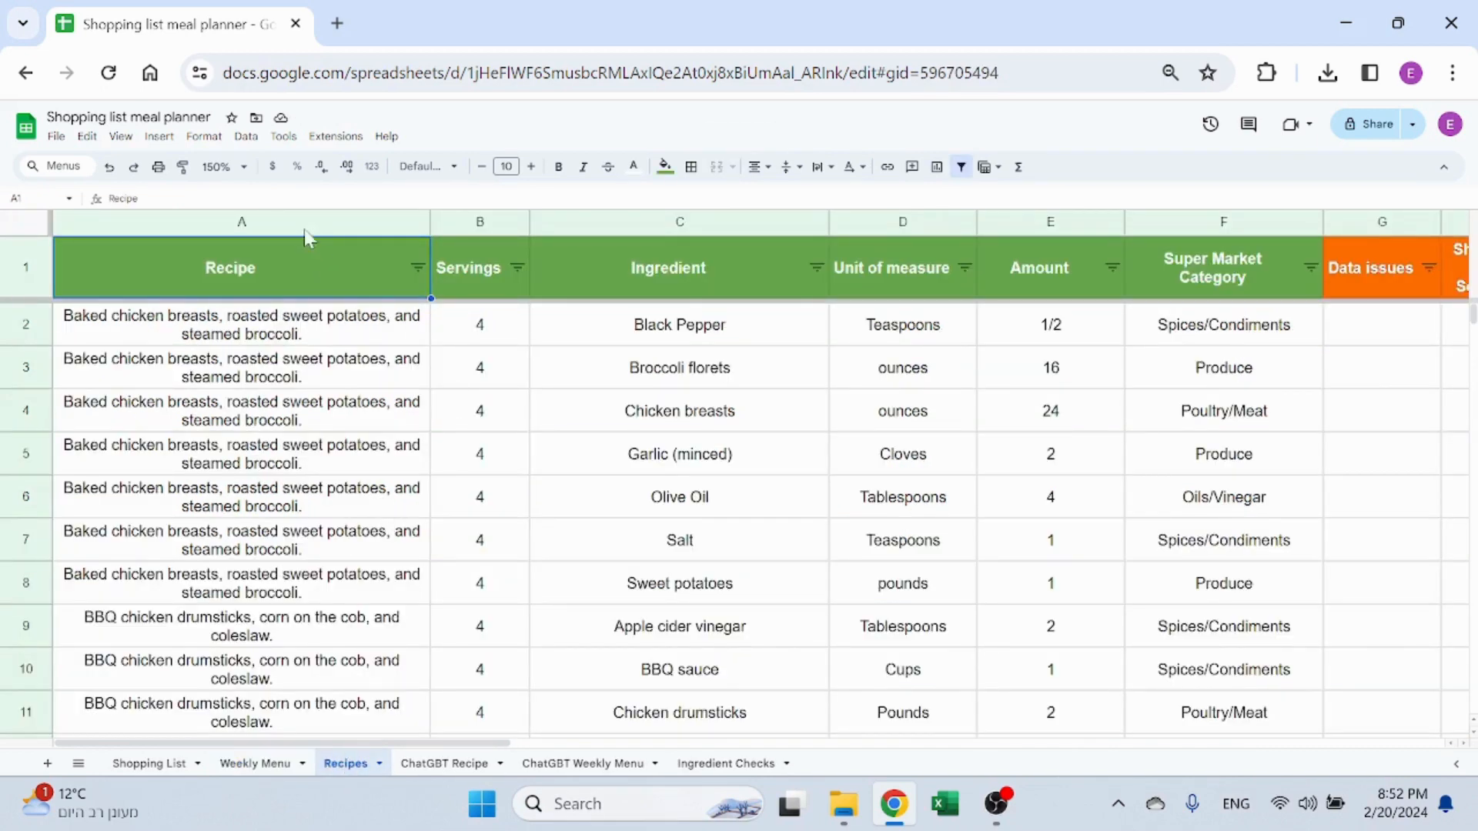
left_click_drag(357, 224, 1254, 246)
left_click(787, 471)
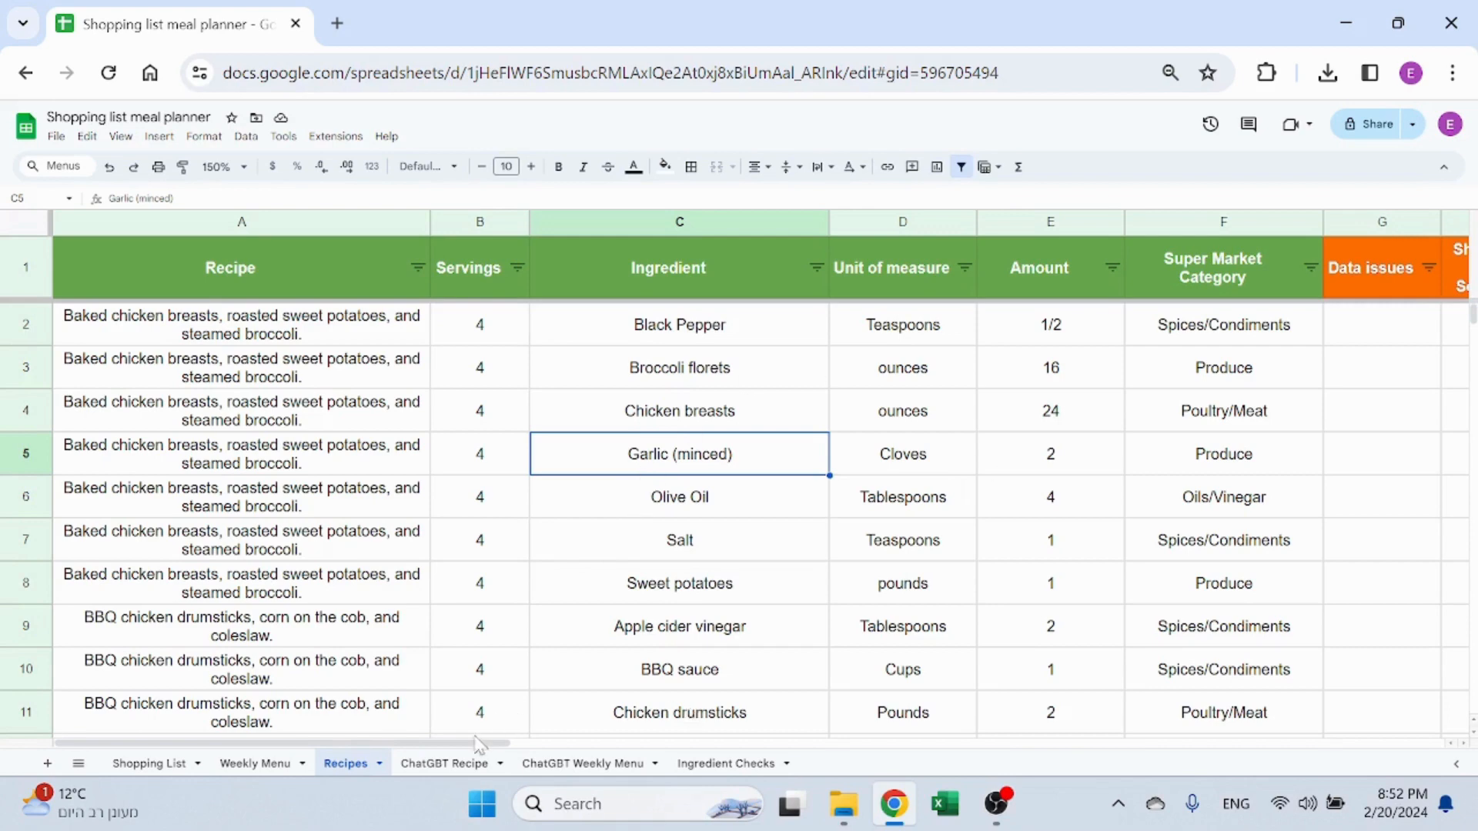
mouse_move(472, 743)
left_mouse_down()
mouse_move(915, 744)
mouse_move(471, 745)
left_mouse_up()
Look over the ChatGBT Recipe, ChatGBT Weekly Menu and Ingredient Checks sheets, and return to the Shopping List's Baking Powder cell
left_click(468, 771)
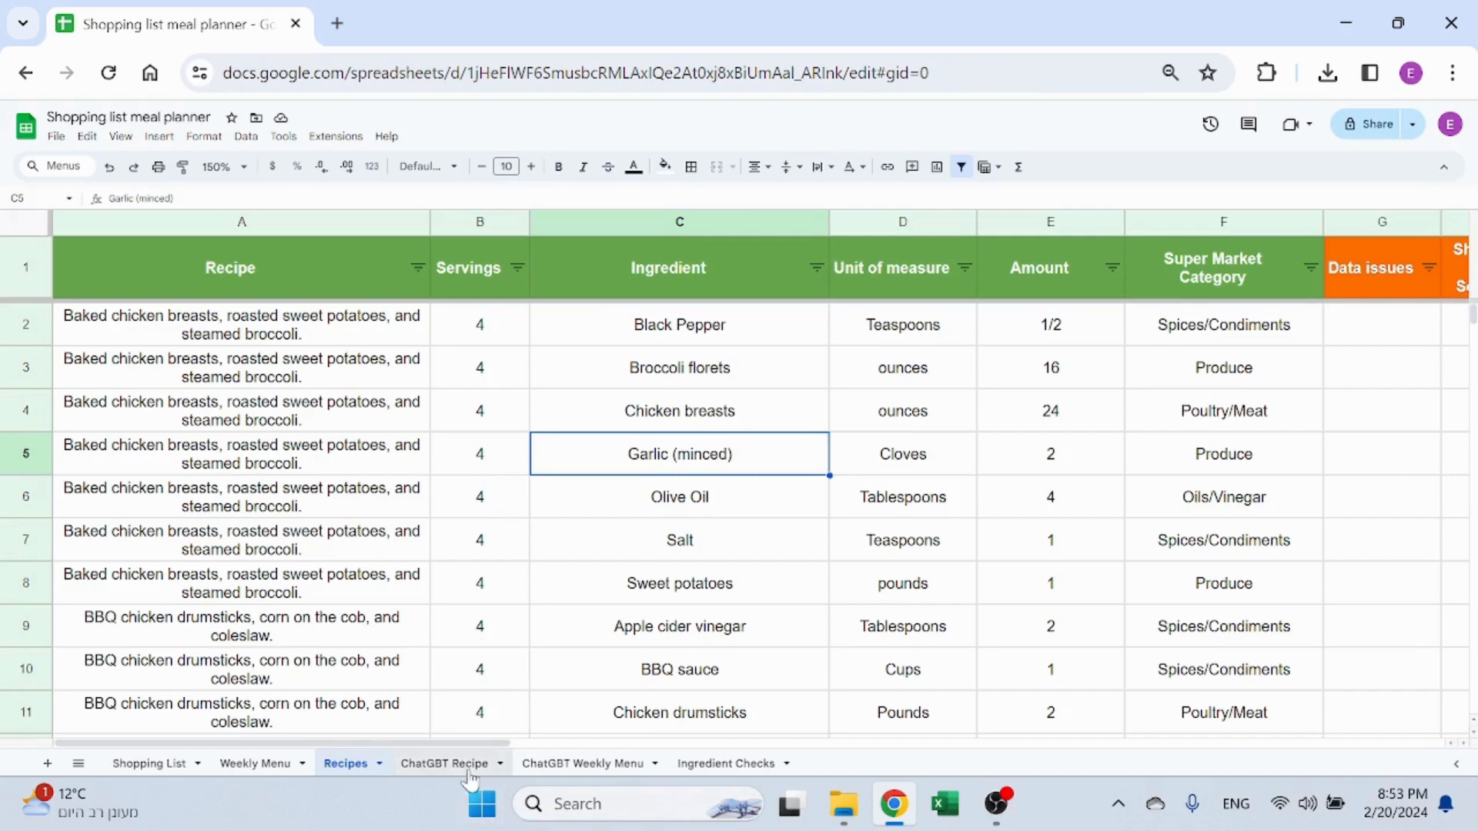
left_click(605, 766)
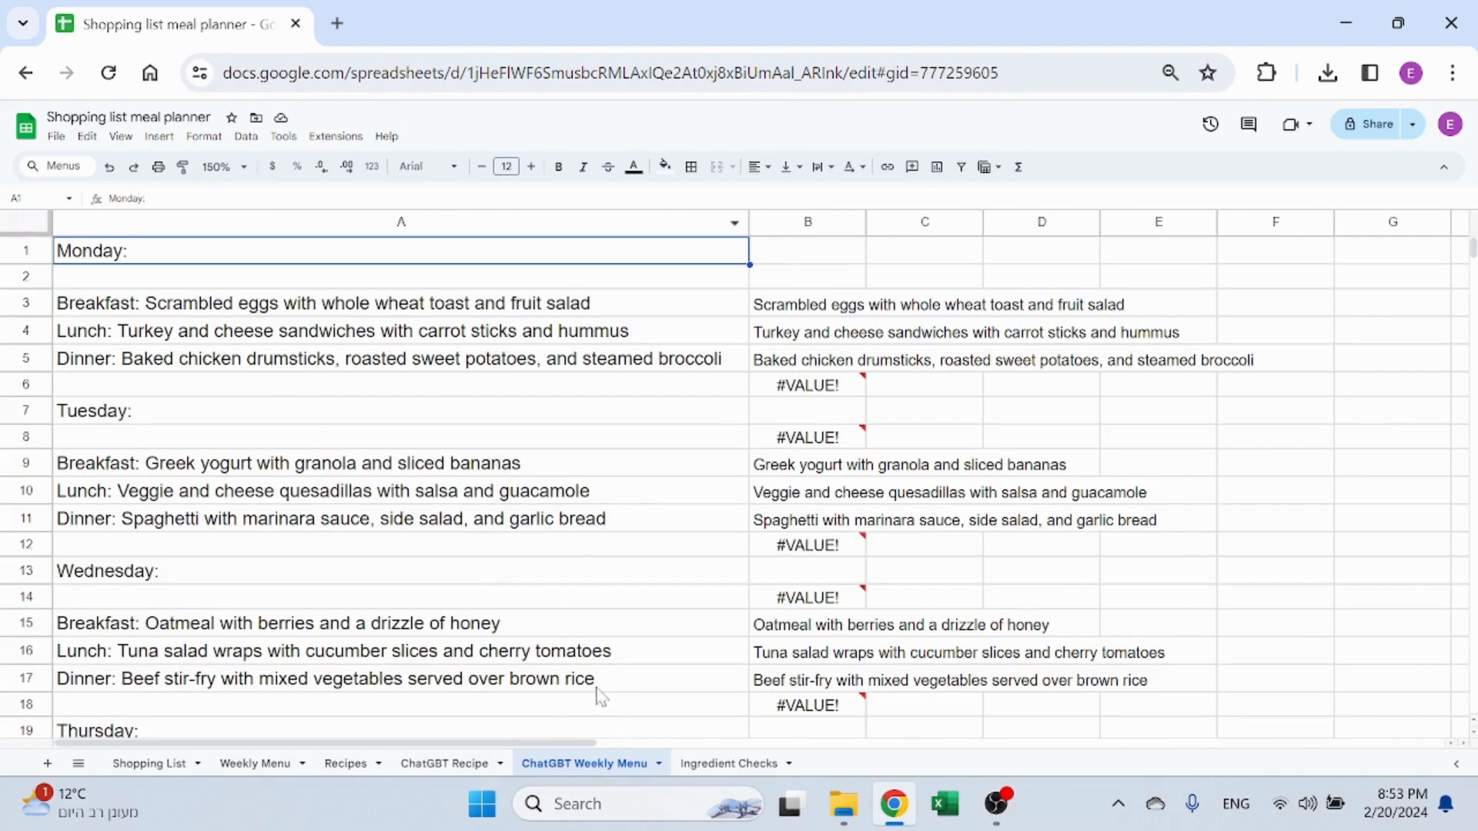
left_click(445, 763)
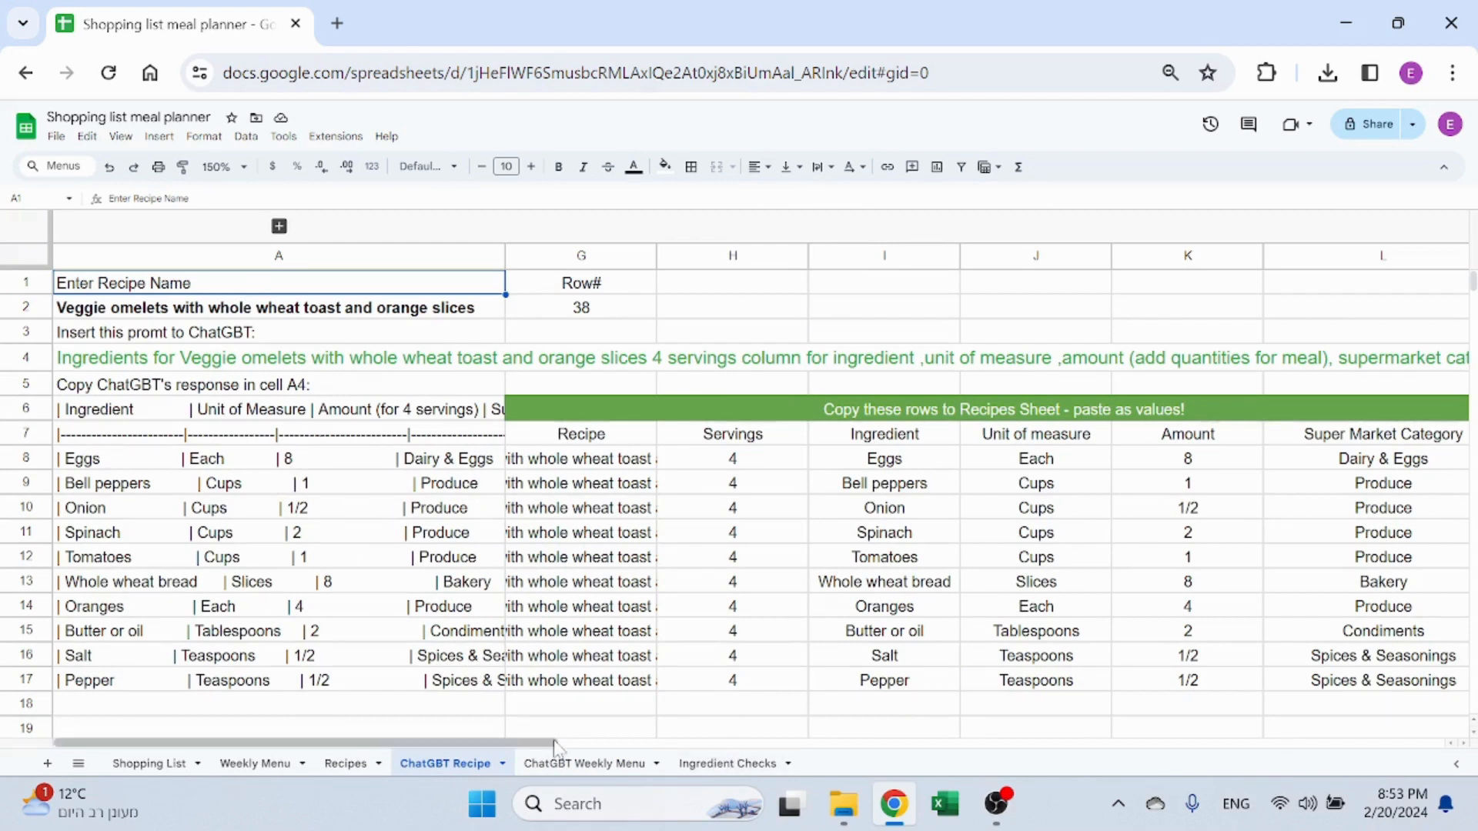
left_click(716, 764)
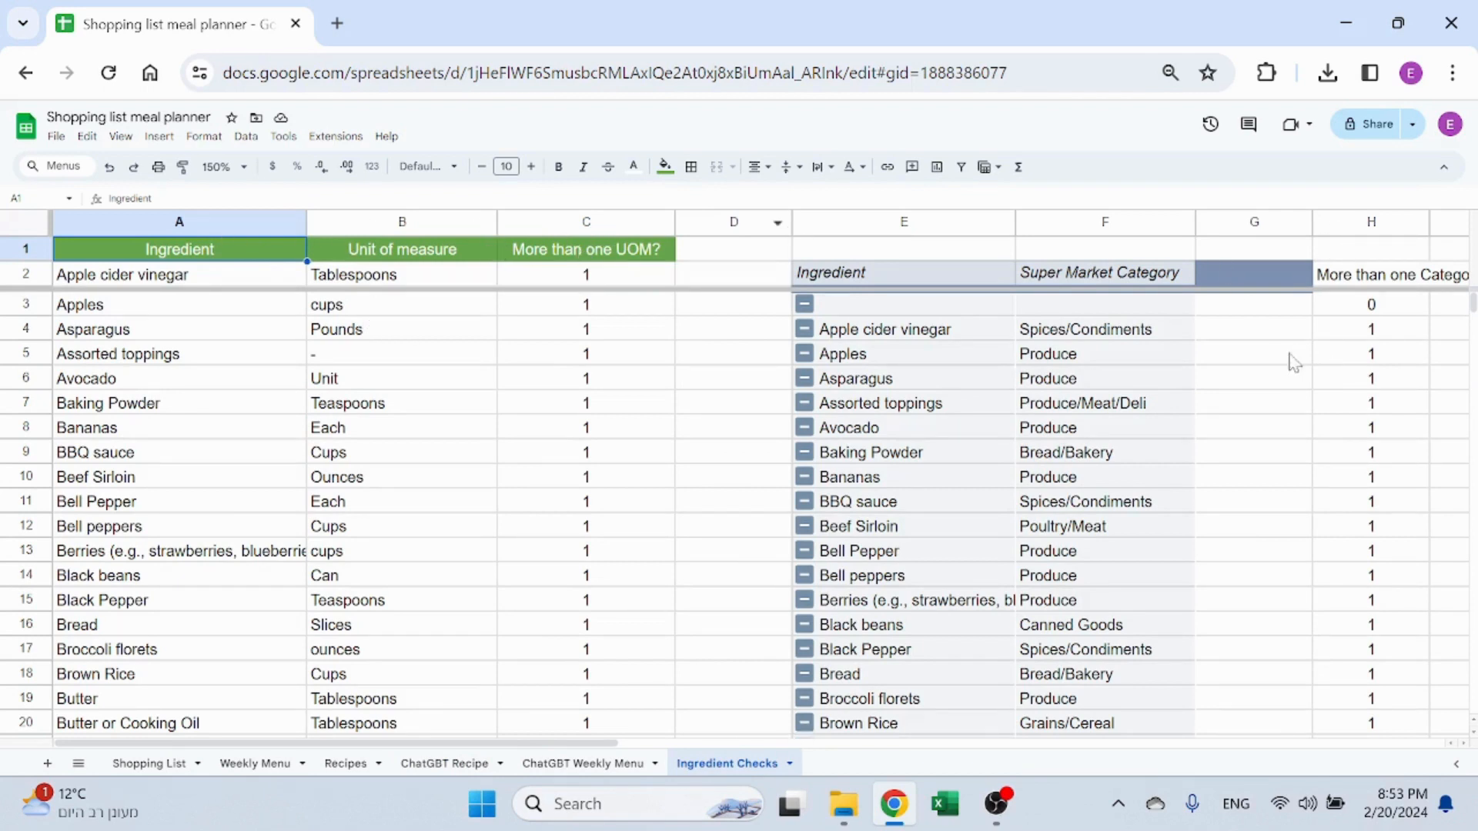
left_click(154, 763)
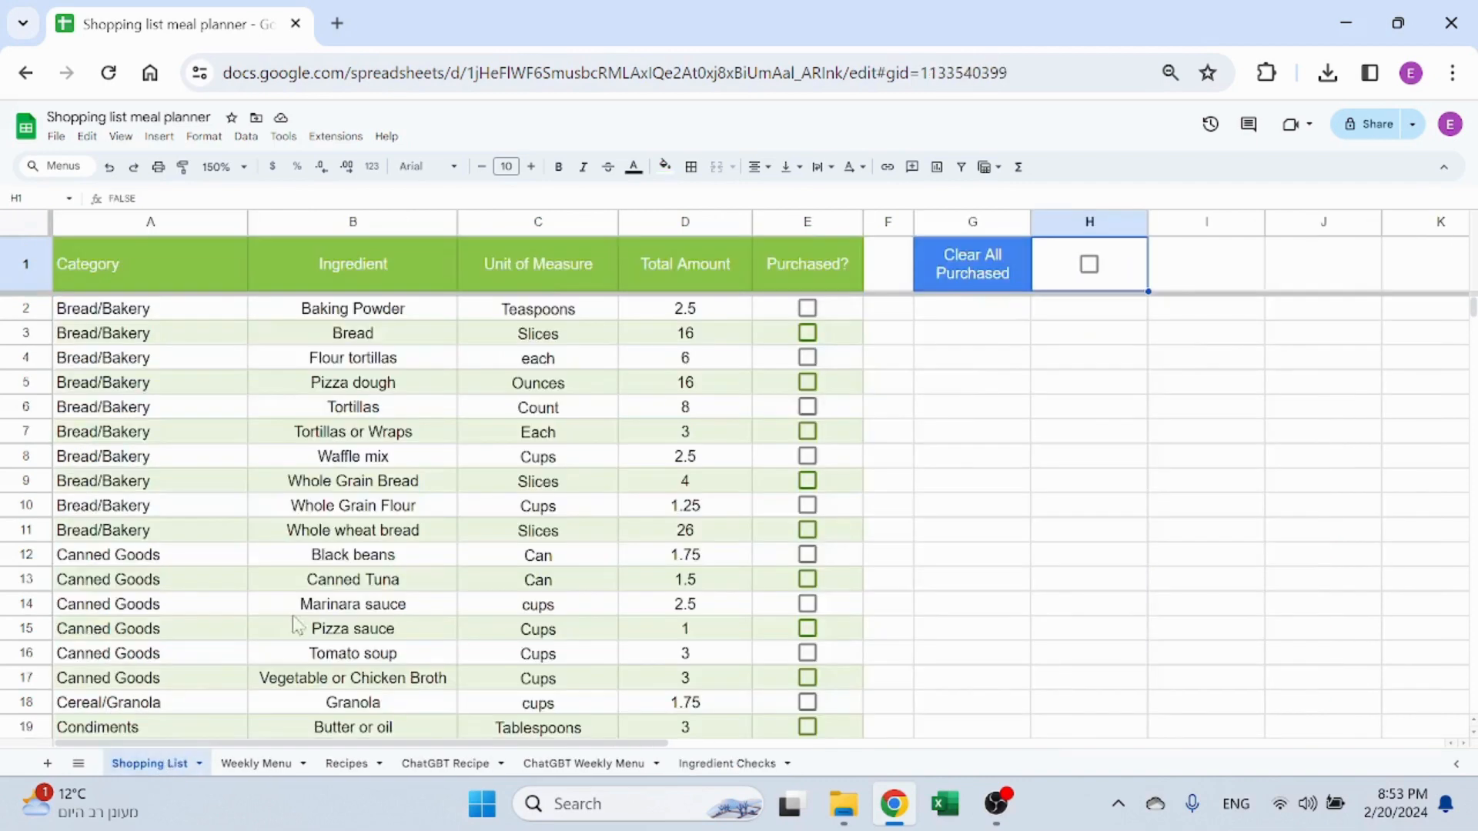
left_click(389, 317)
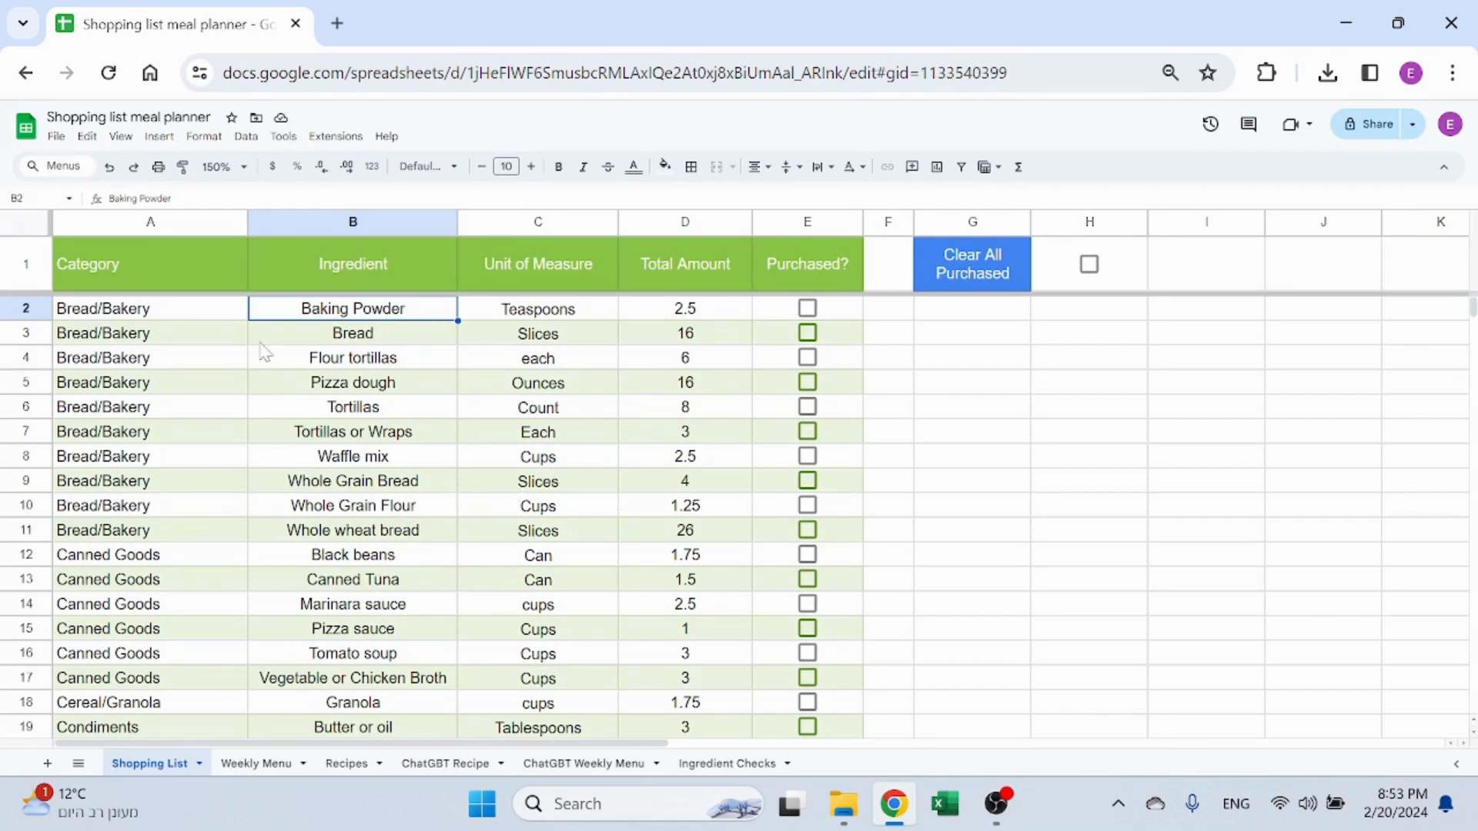
Examine the Baking Powder row of the Shopping List and the formula behind its Total Amount
left_click_drag(229, 316, 505, 316)
left_click(505, 317)
left_click(689, 312)
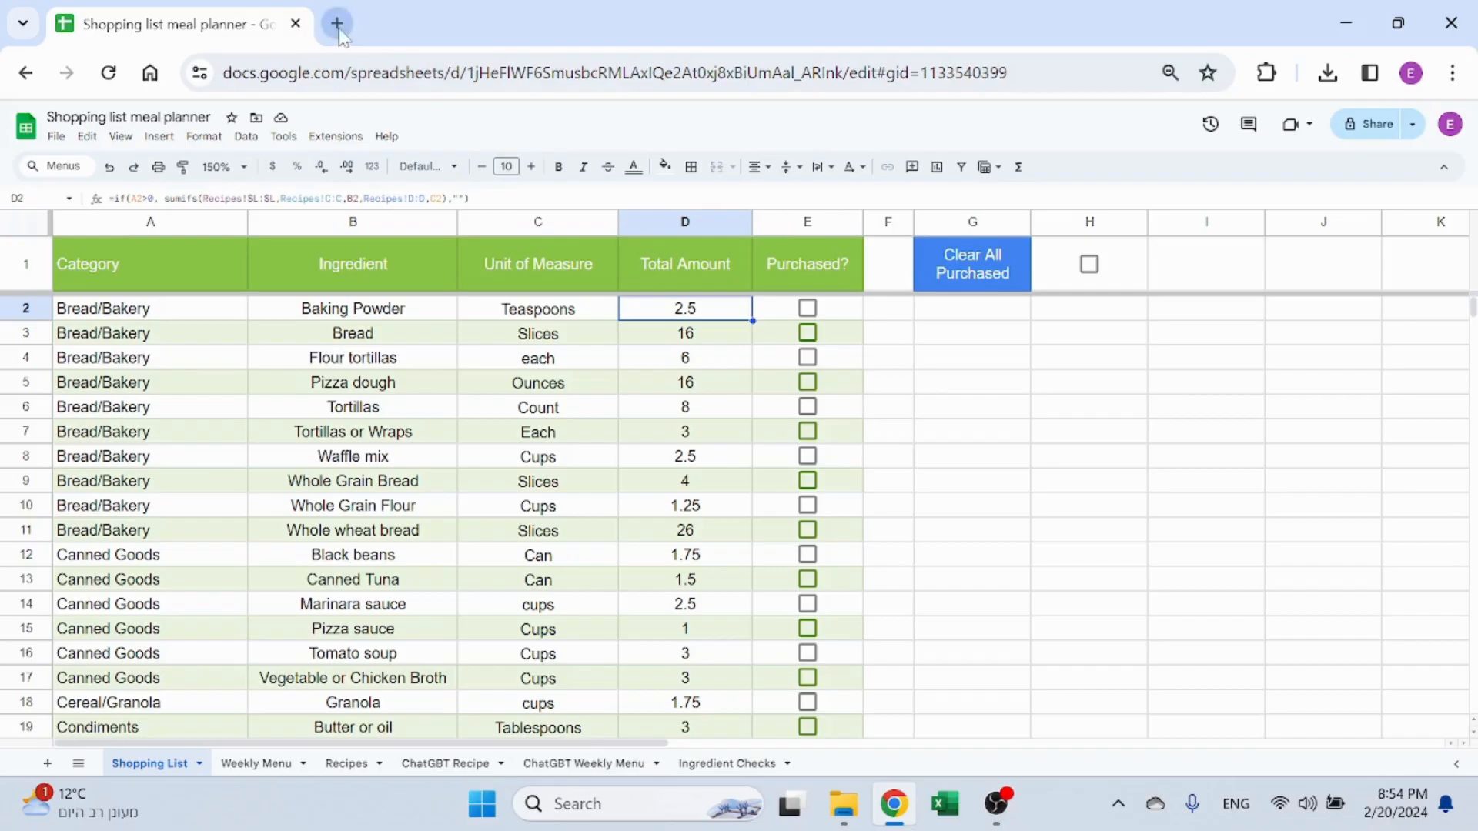
Open openai.com in a new browser tab, log in to ChatGPT, and close the leftover OpenAI tab
left_click(330, 26)
type("op")
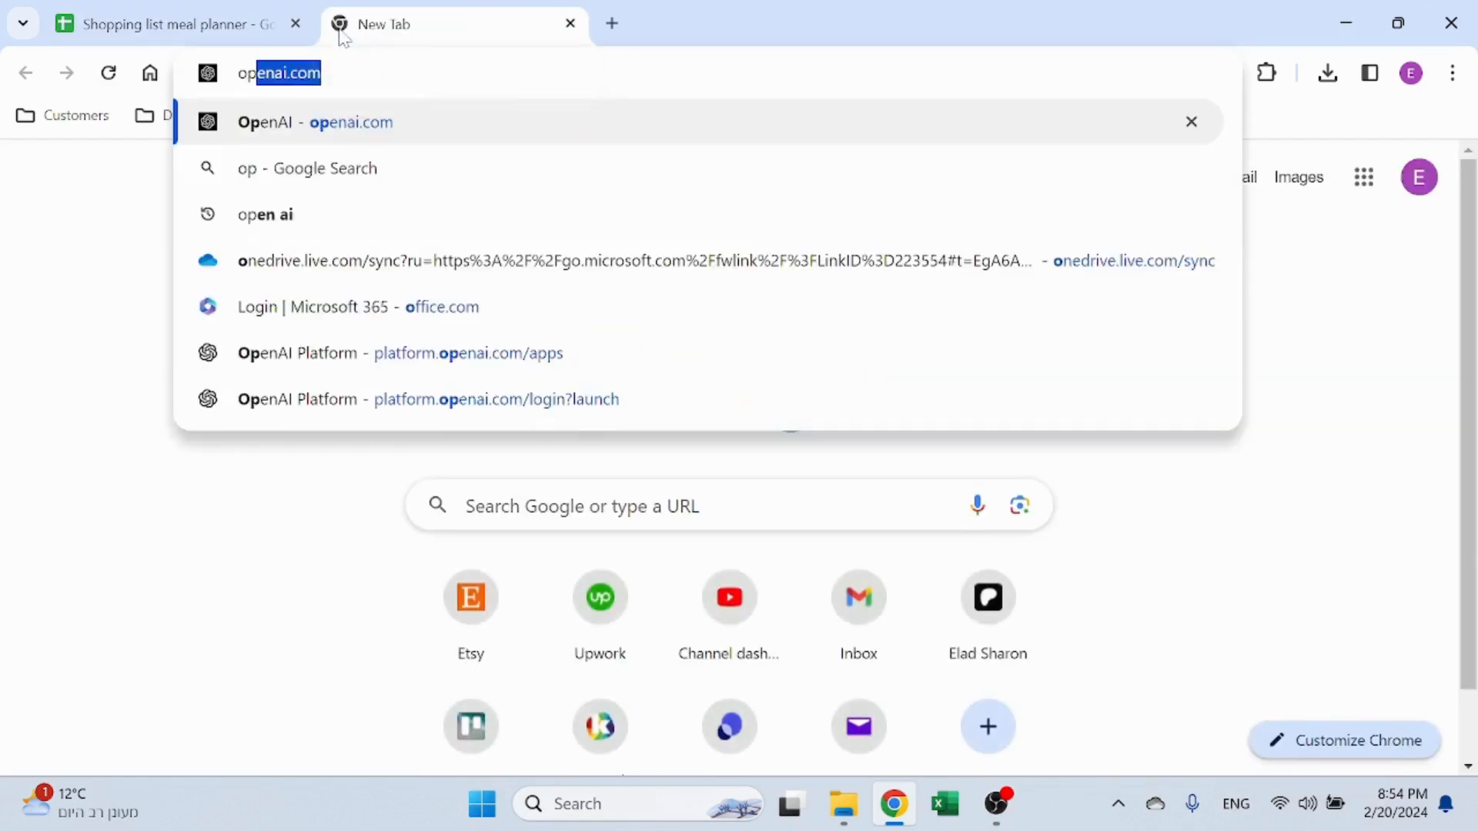
key("Return")
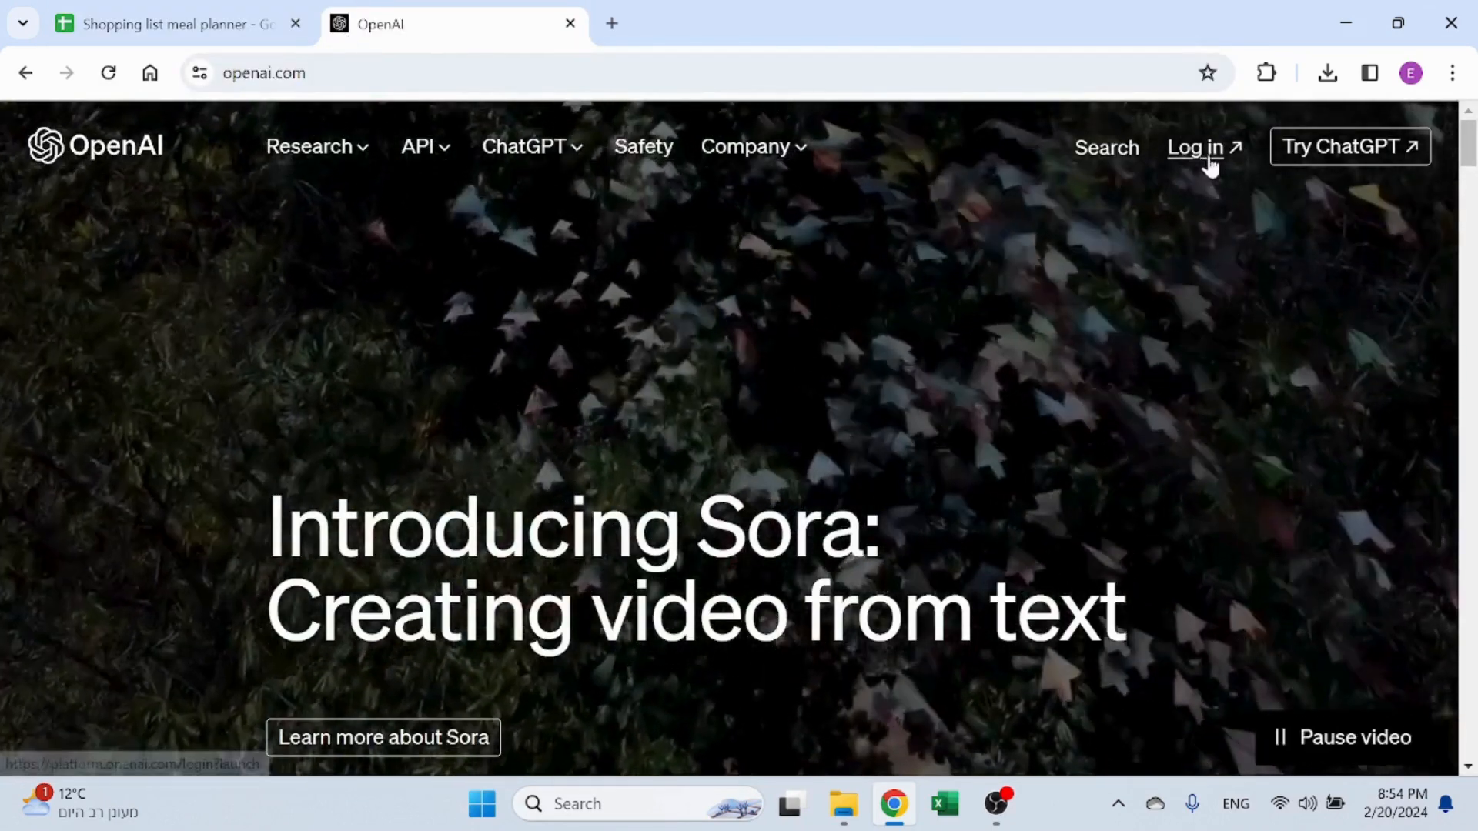
left_click(1201, 149)
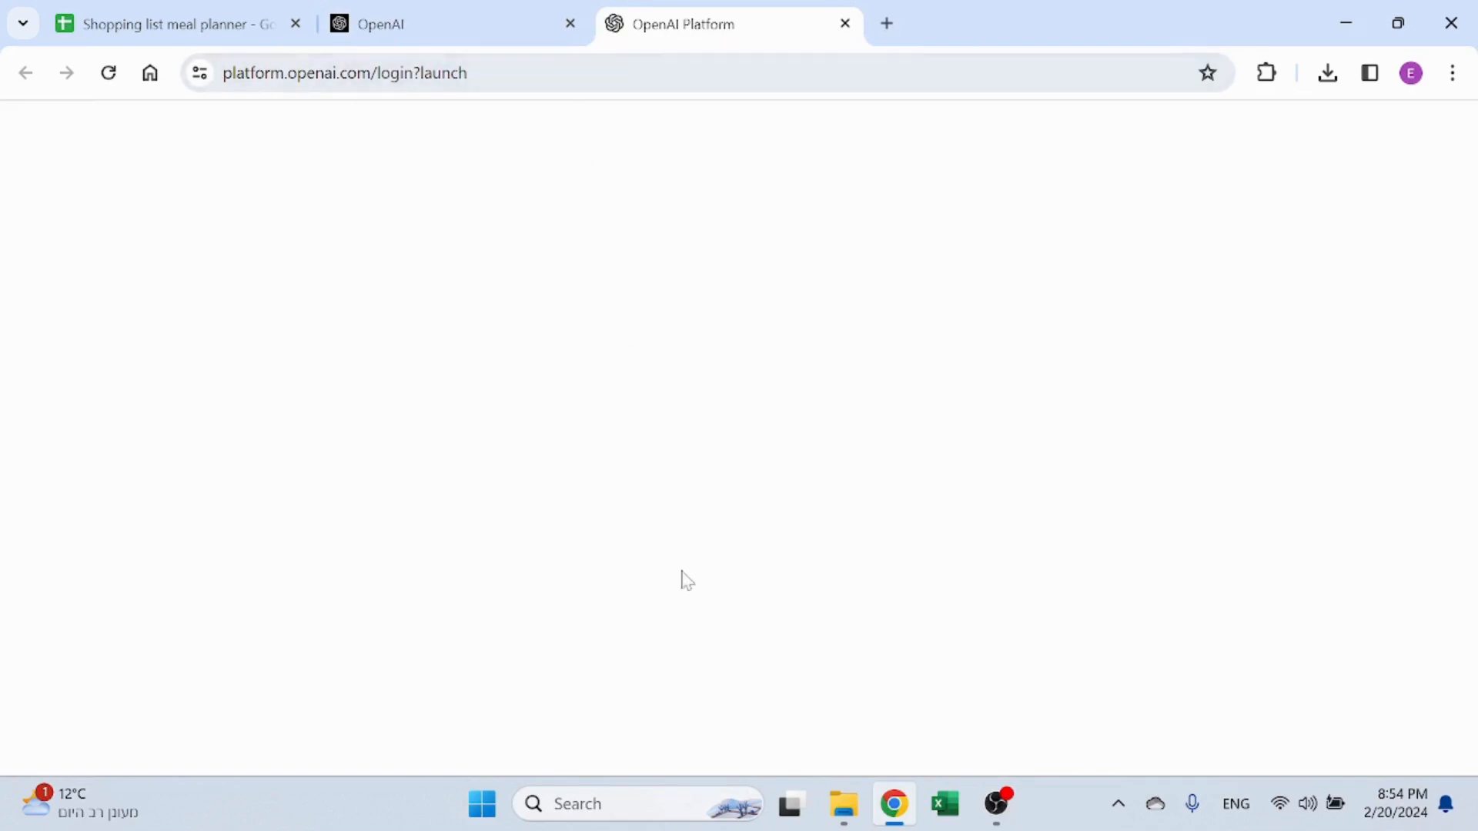
left_click(576, 485)
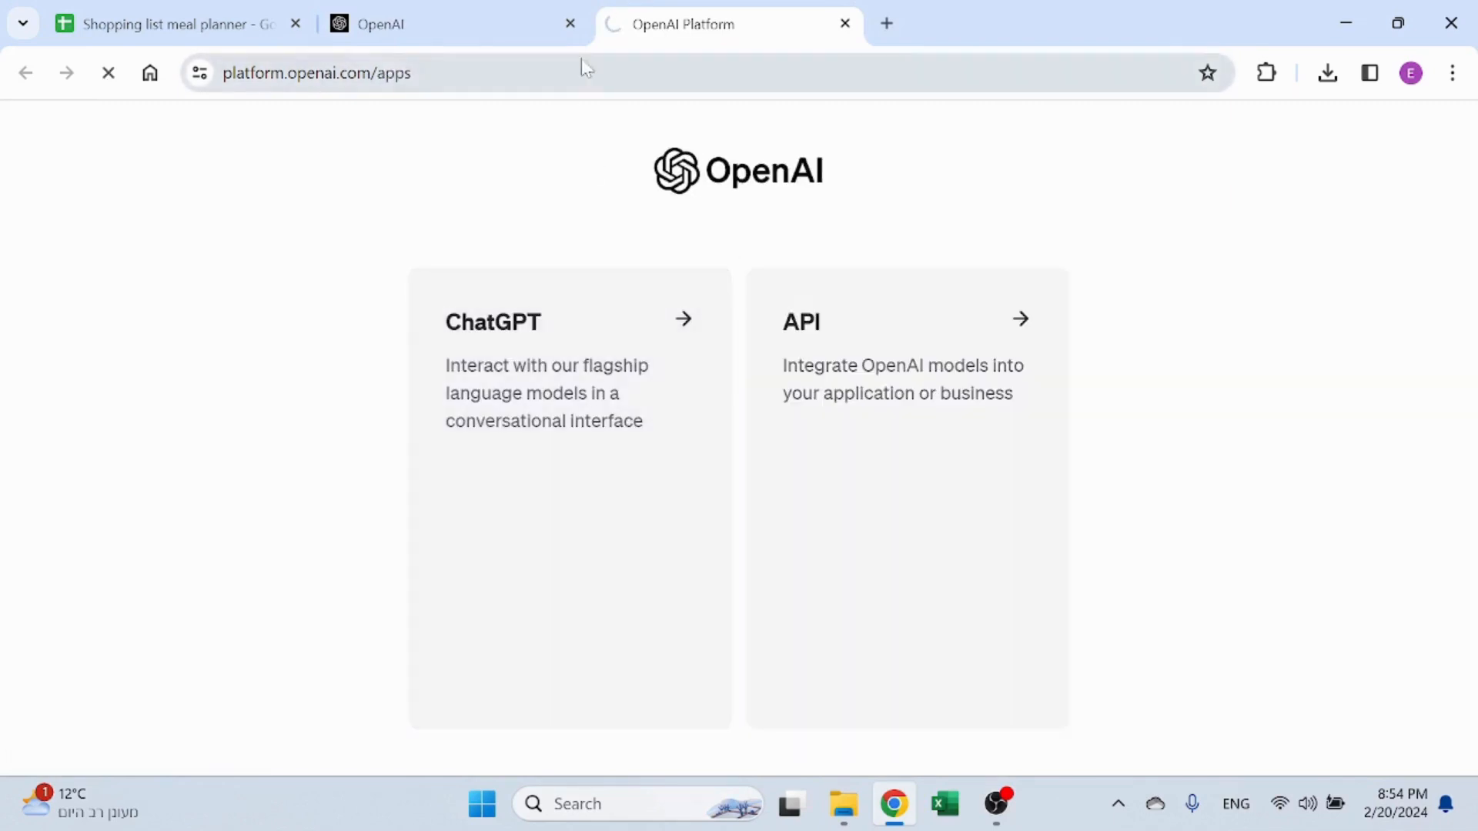
left_click(570, 23)
Open the meal planner's ChatGBT Weekly Menu sheet, and switch back to ChatGPT
left_click(164, 11)
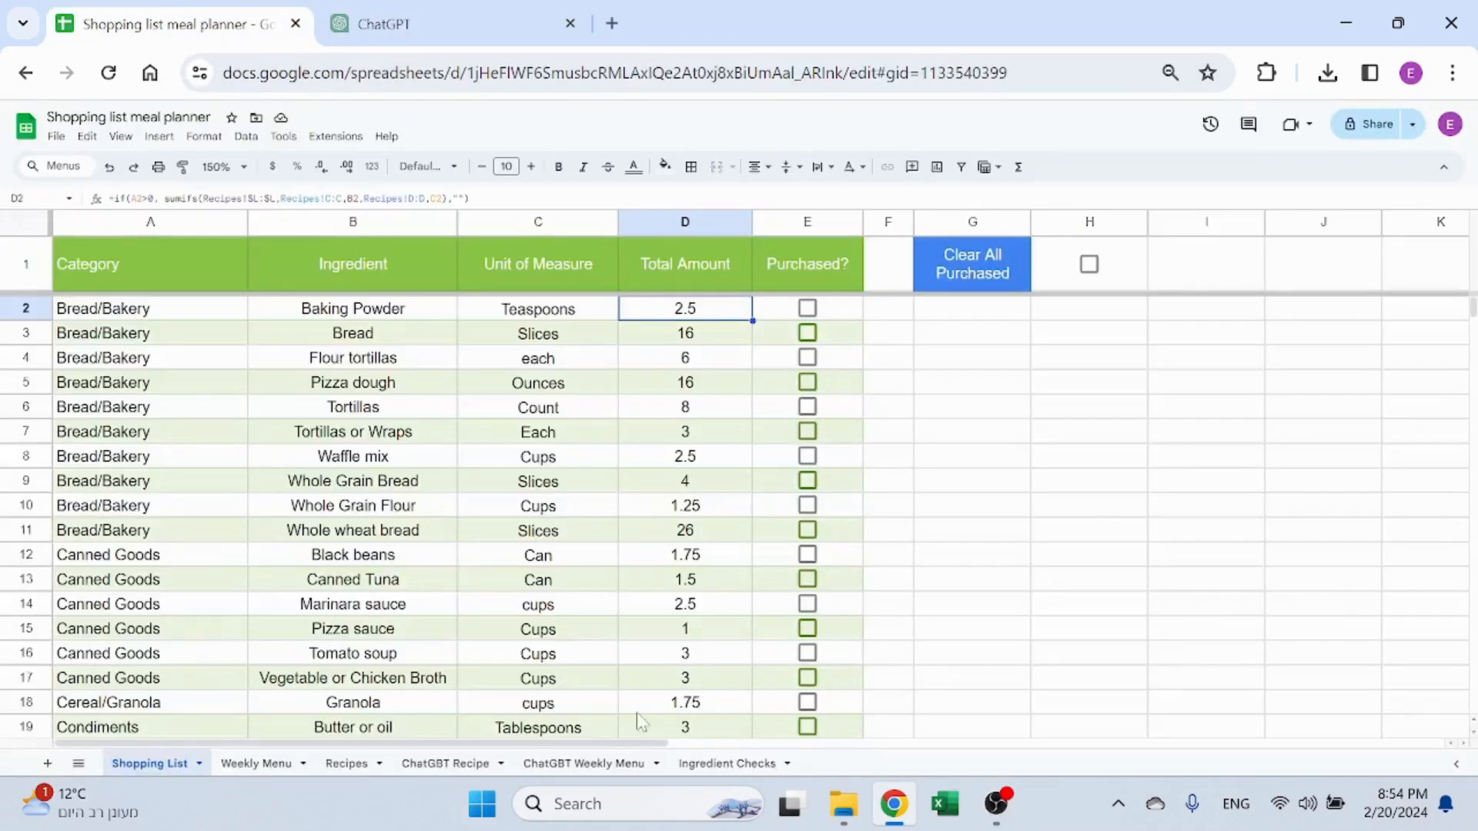
left_click(607, 763)
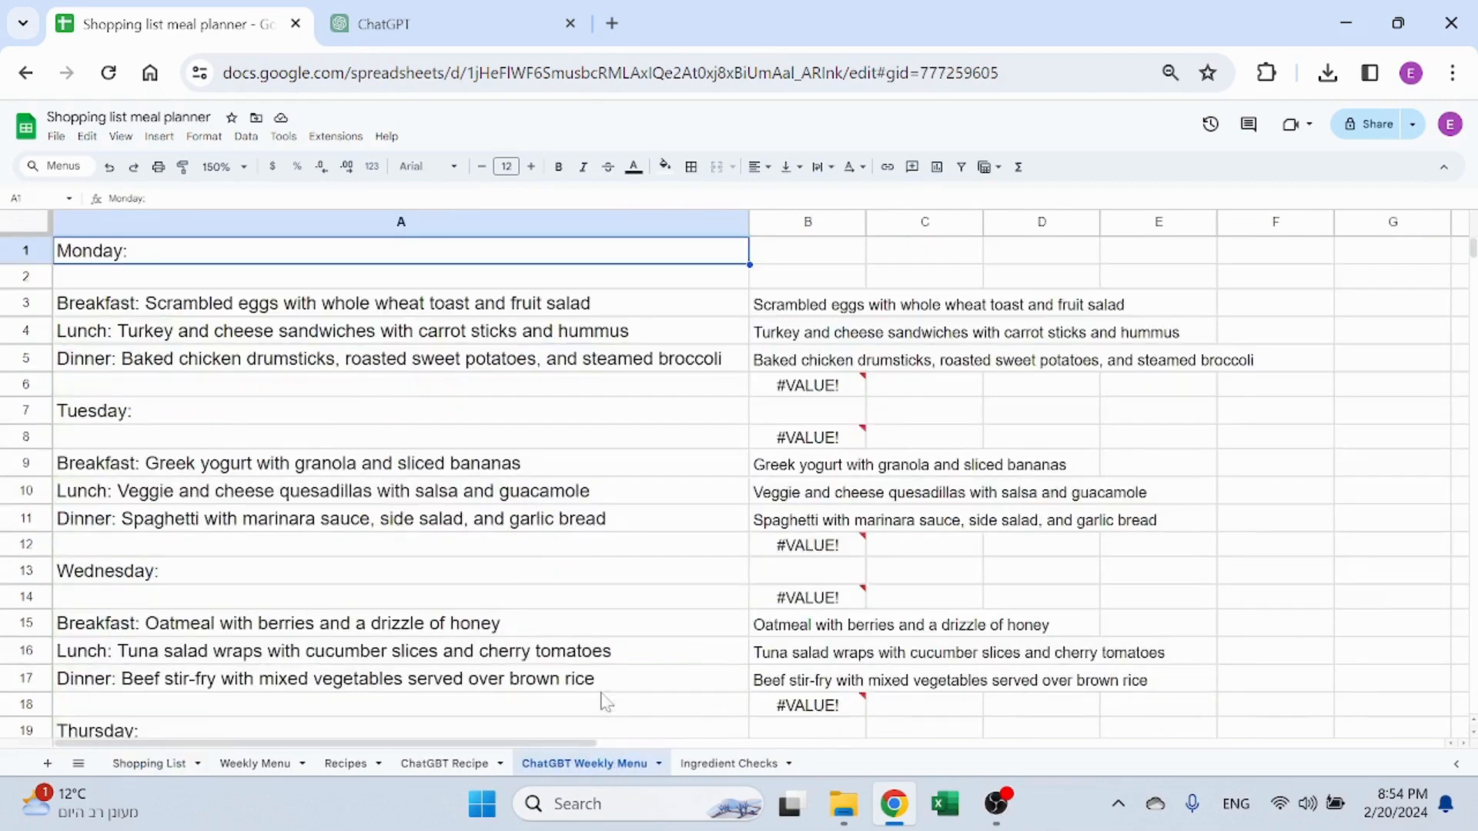
left_click(478, 19)
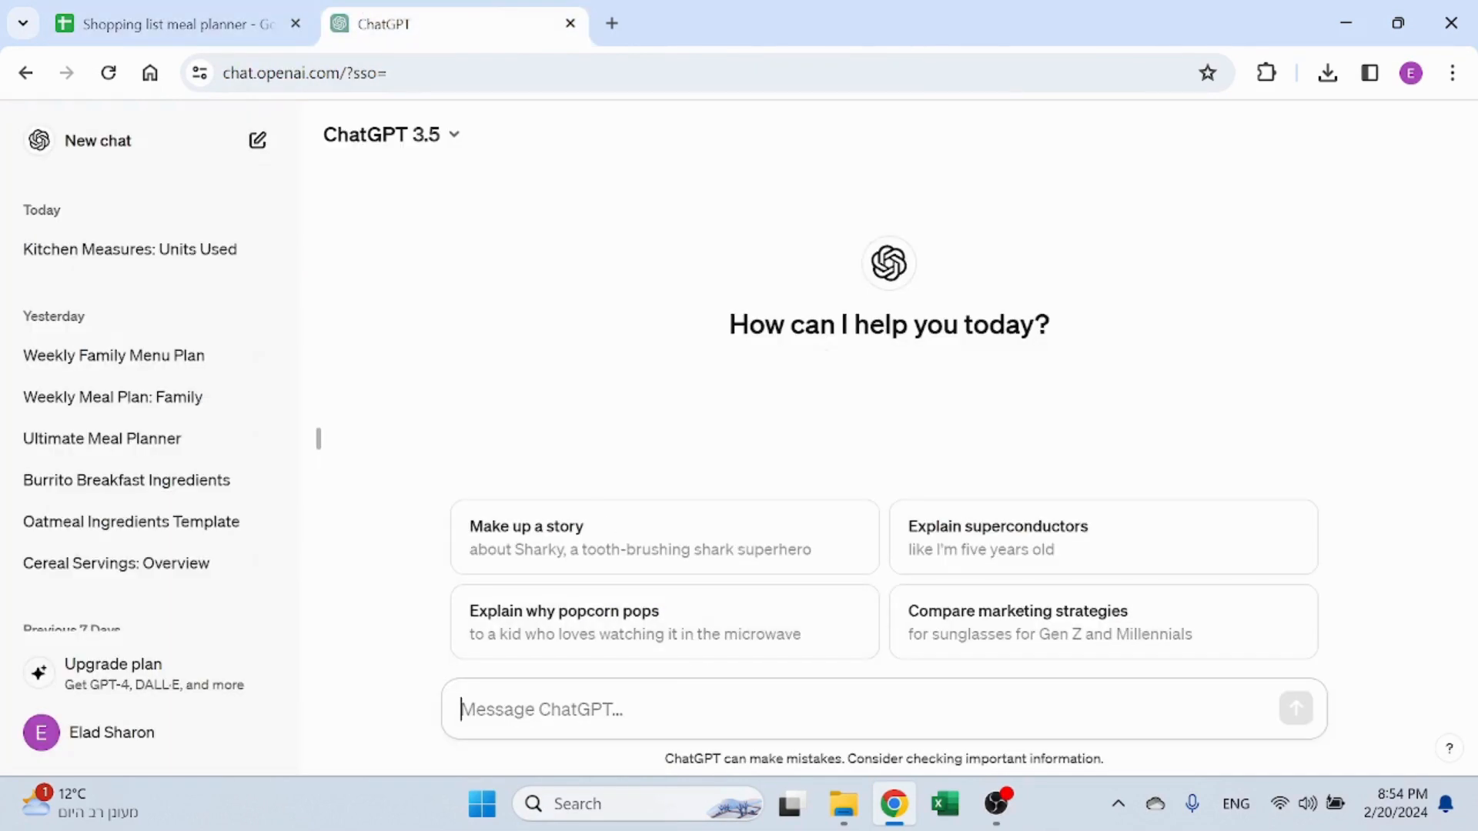
Send ChatGPT the prompt "weekly family menu plan 5 people 2 parents 3 children aged 3,6,10"
type("weekly")
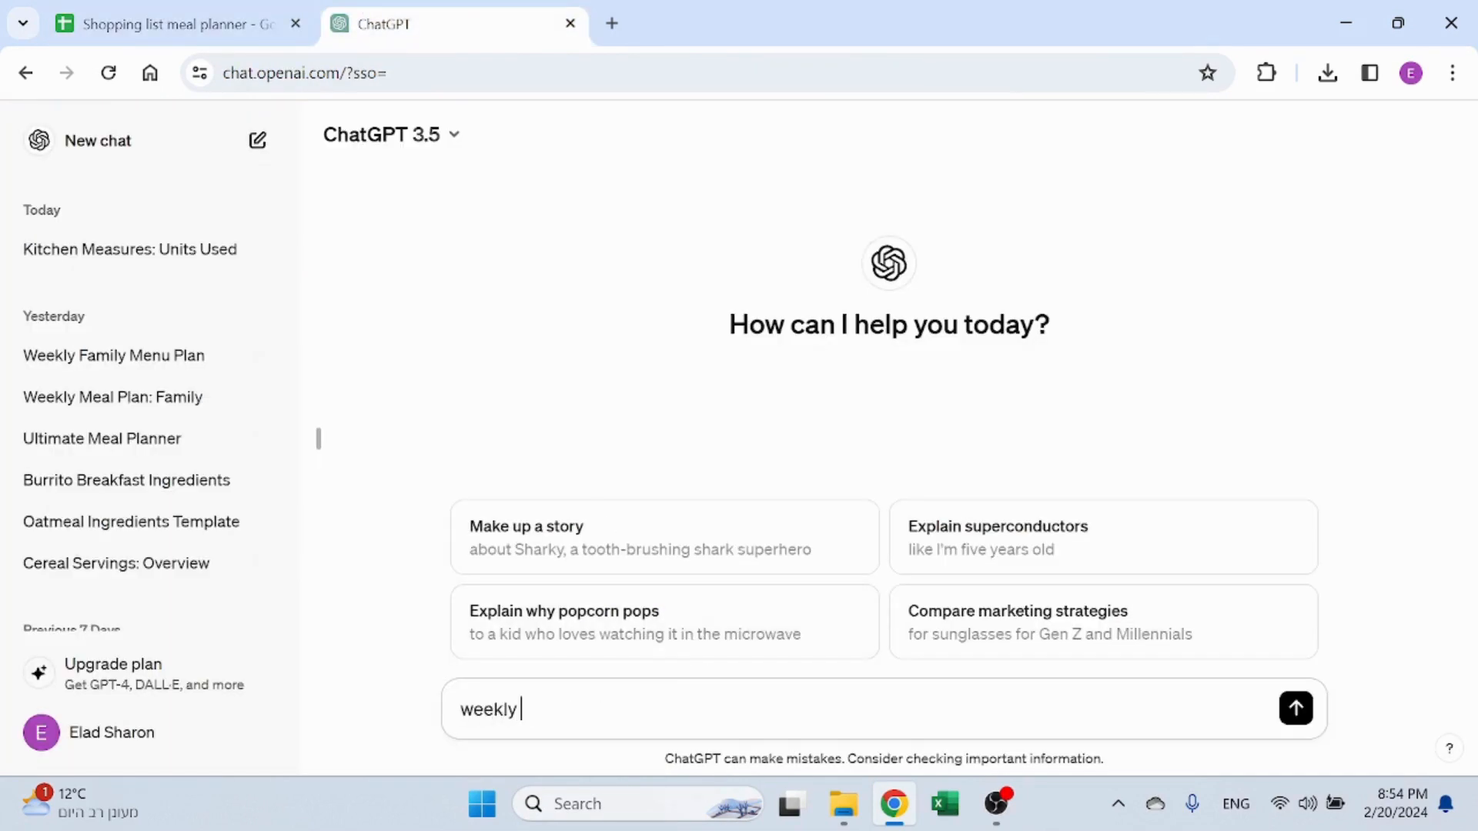
type(" family menu")
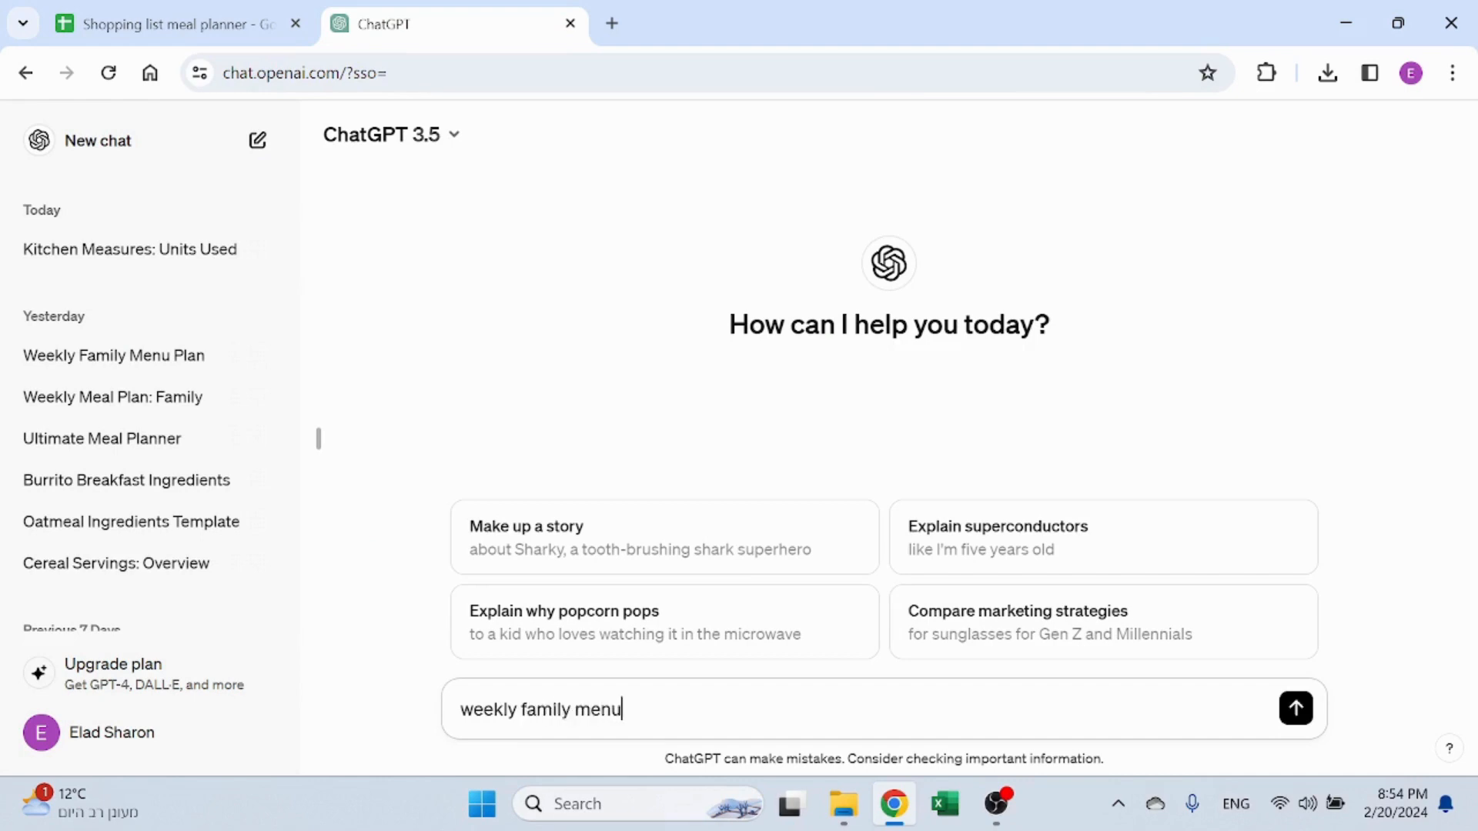
type(" plan 5 people 2 paren")
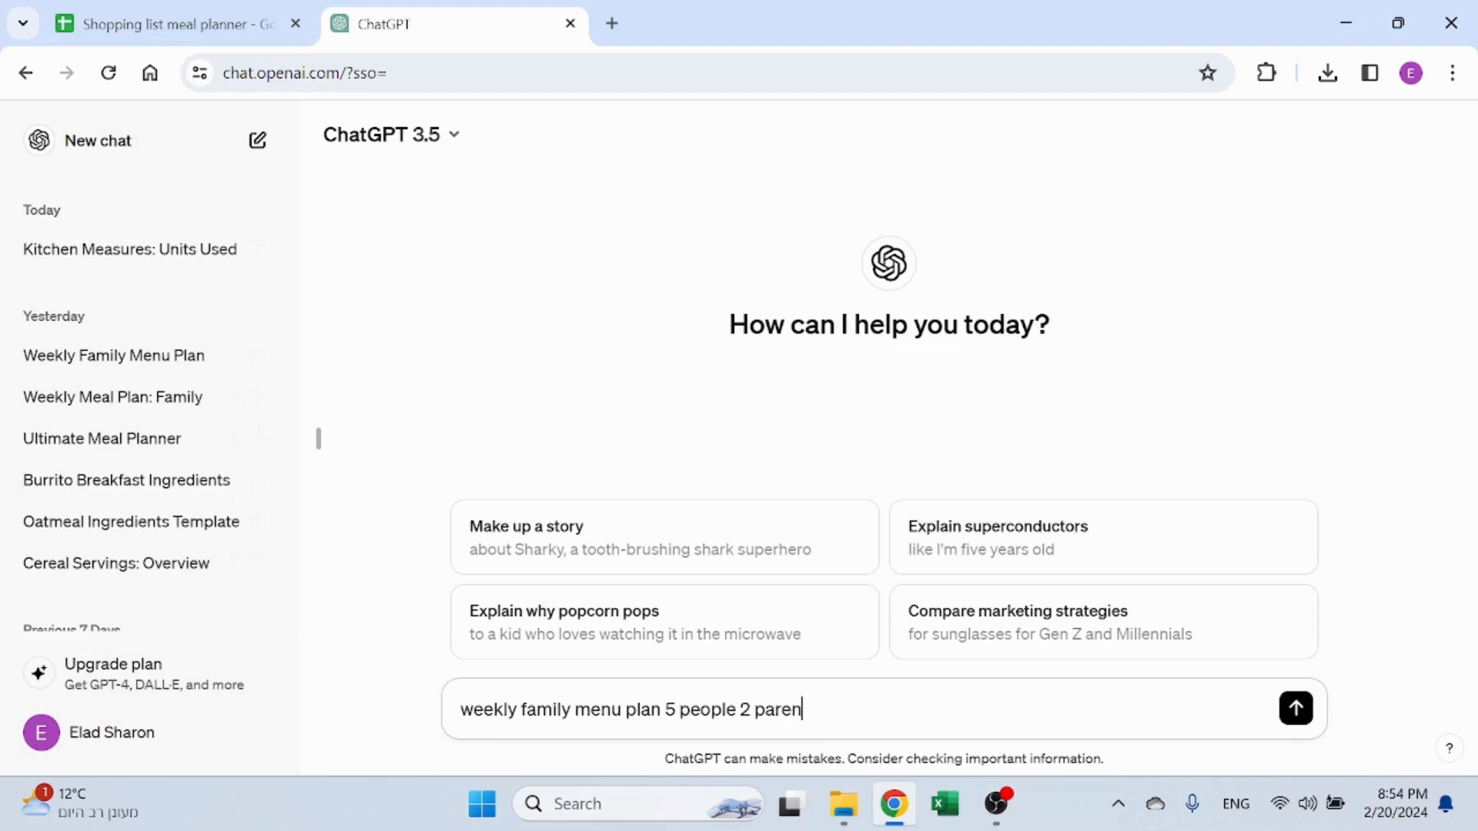
type("ts 3 childer")
type("en a")
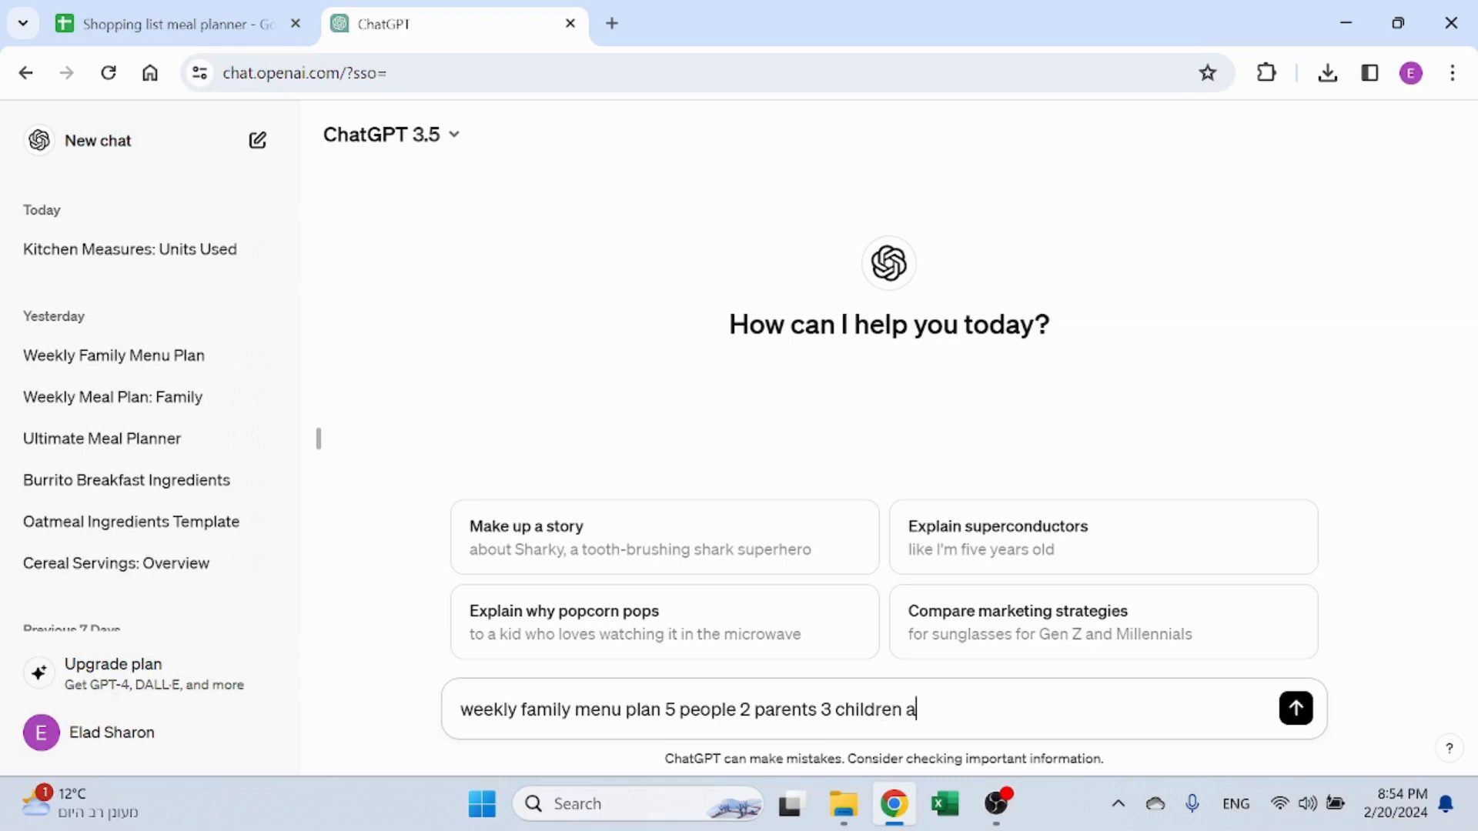
type("ged 3,6,10")
key("Return")
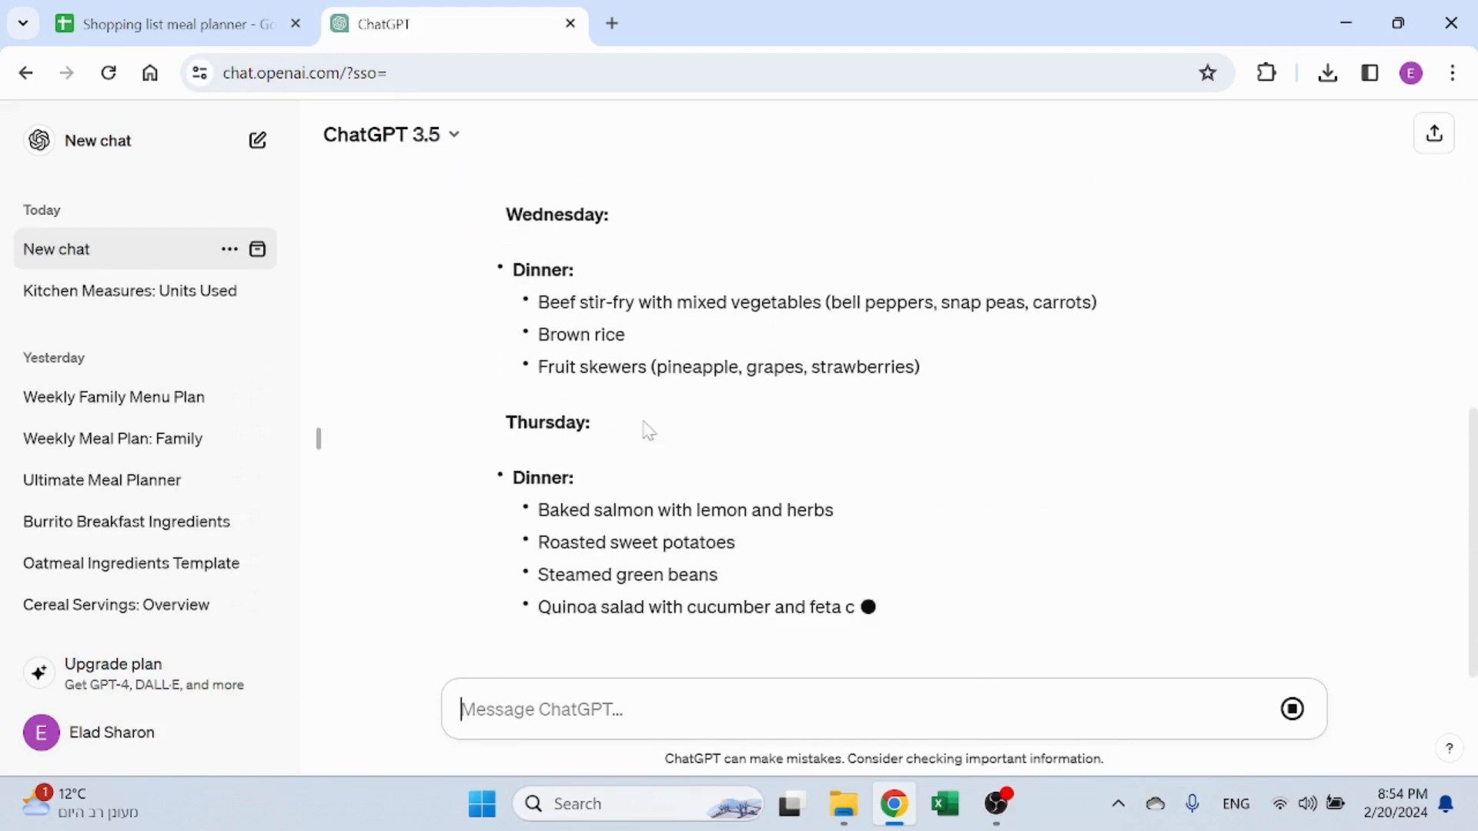
Copy the full weekly menu from ChatGPT's answer, starting at the Monday heading
scroll(646, 429, "up", 10)
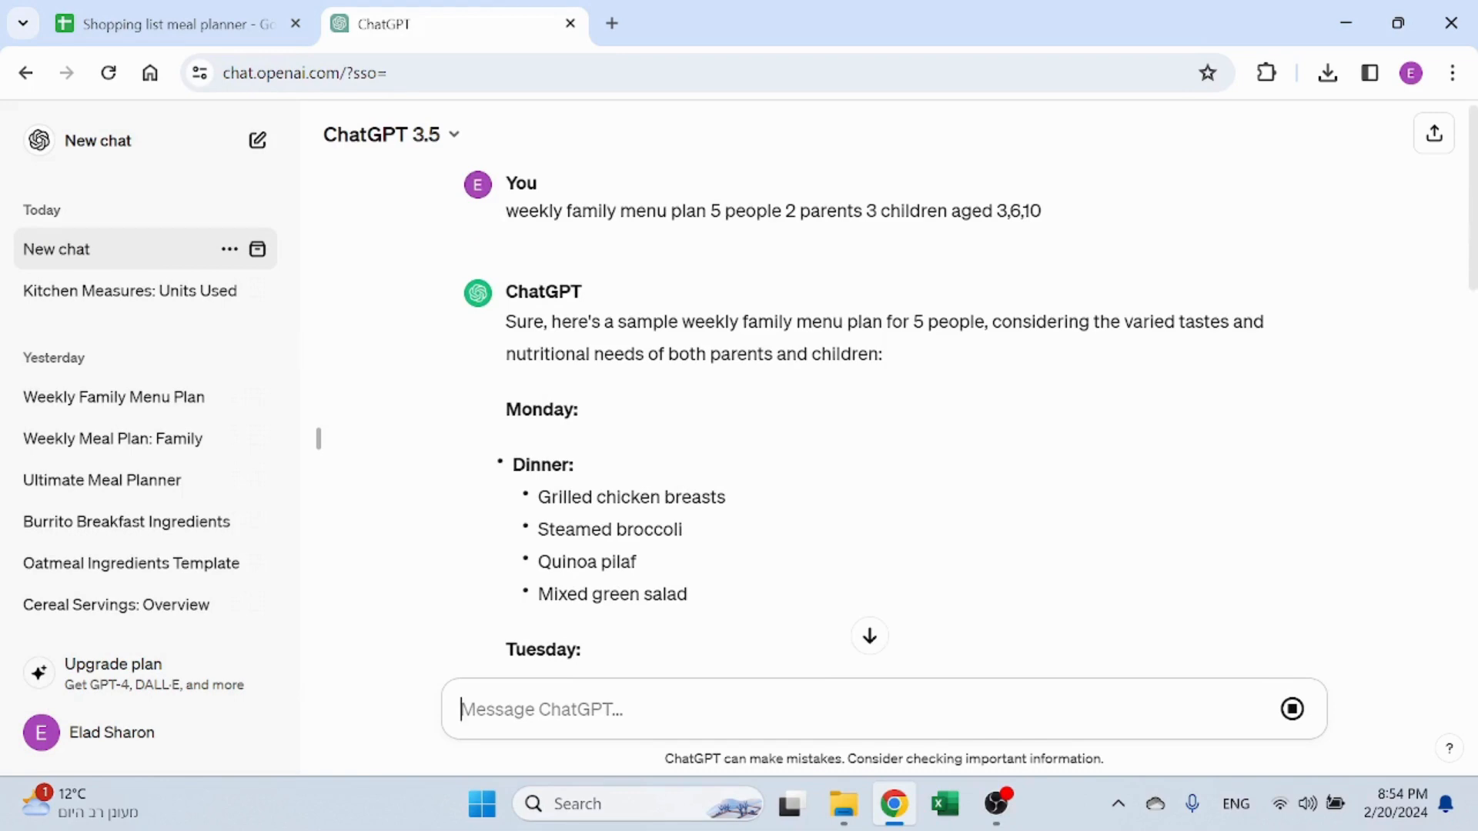
scroll(682, 598, "down", 4)
left_click_drag(505, 409, 678, 506)
scroll(675, 574, "down", 6)
scroll(644, 502, "down", 3)
key("ctrl+c")
Paste the copied menu into the ChatGBT Weekly Menu sheet from cell A1, and undo the paste
left_click(250, 20)
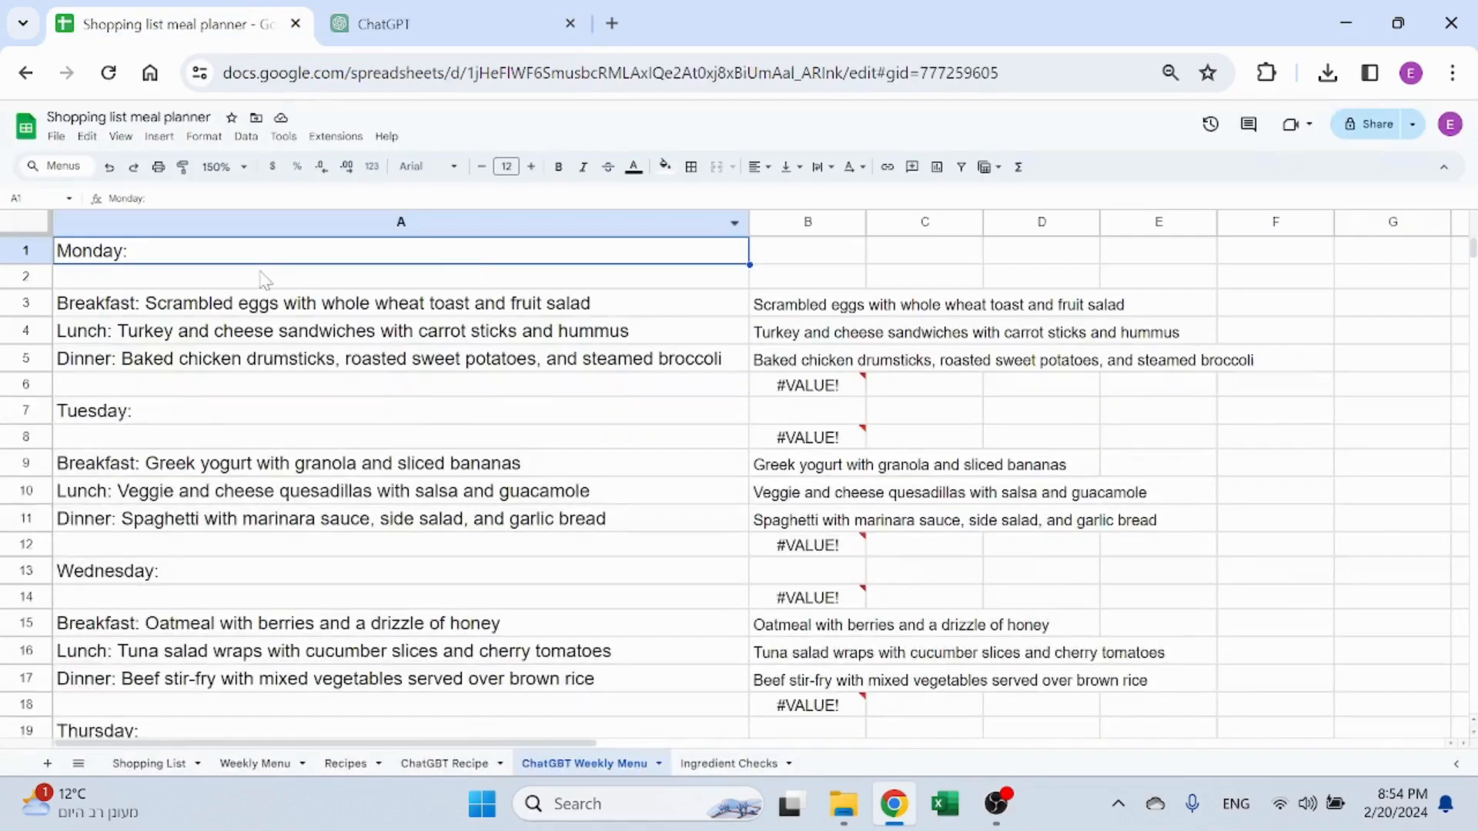
key("ctrl+v")
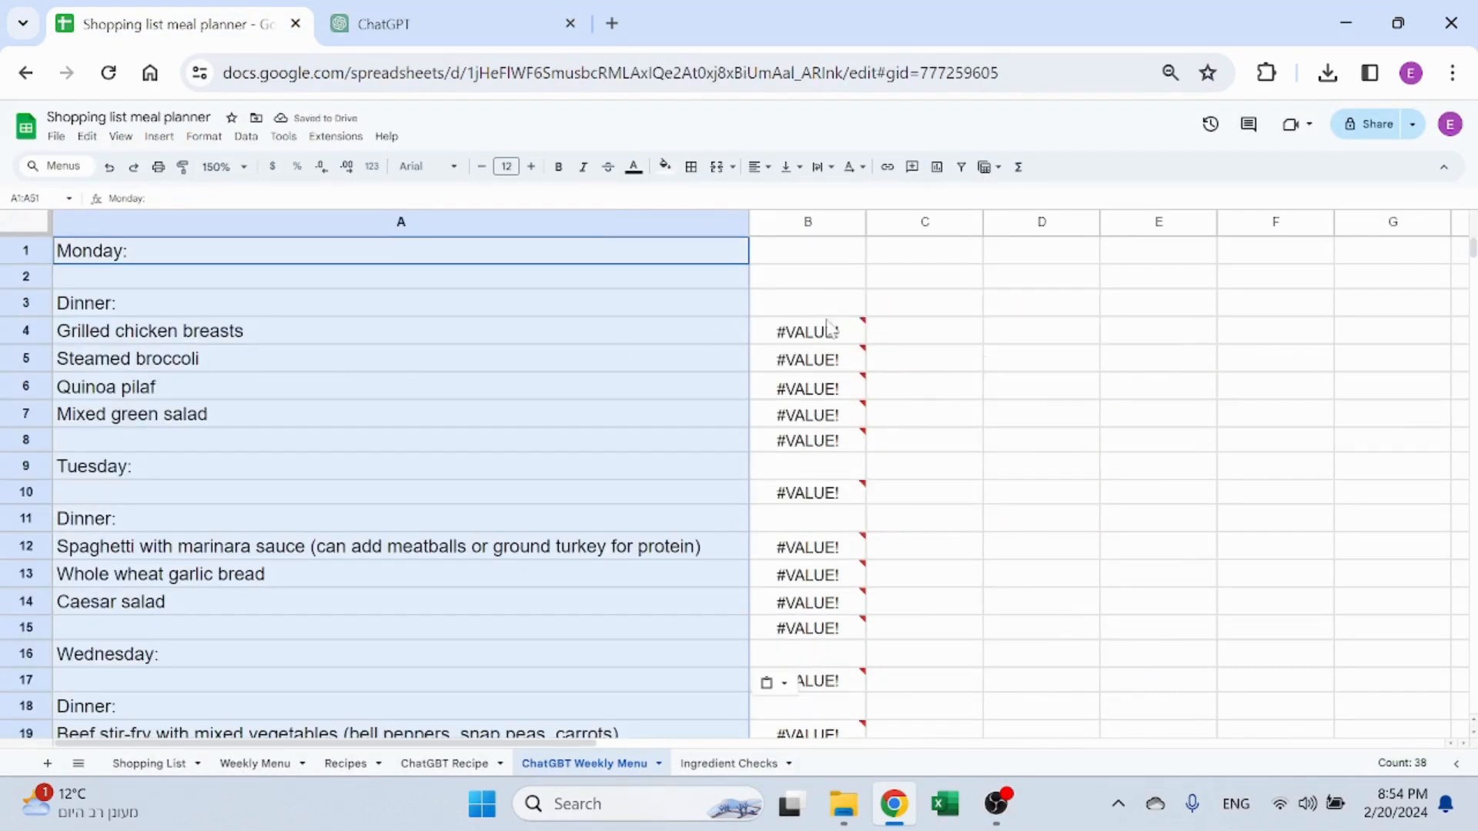
key("ctrl+z")
Examine Monday's breakfast entry in A3 and the trim formula in B3 that extracts its recipe name
left_click(415, 307)
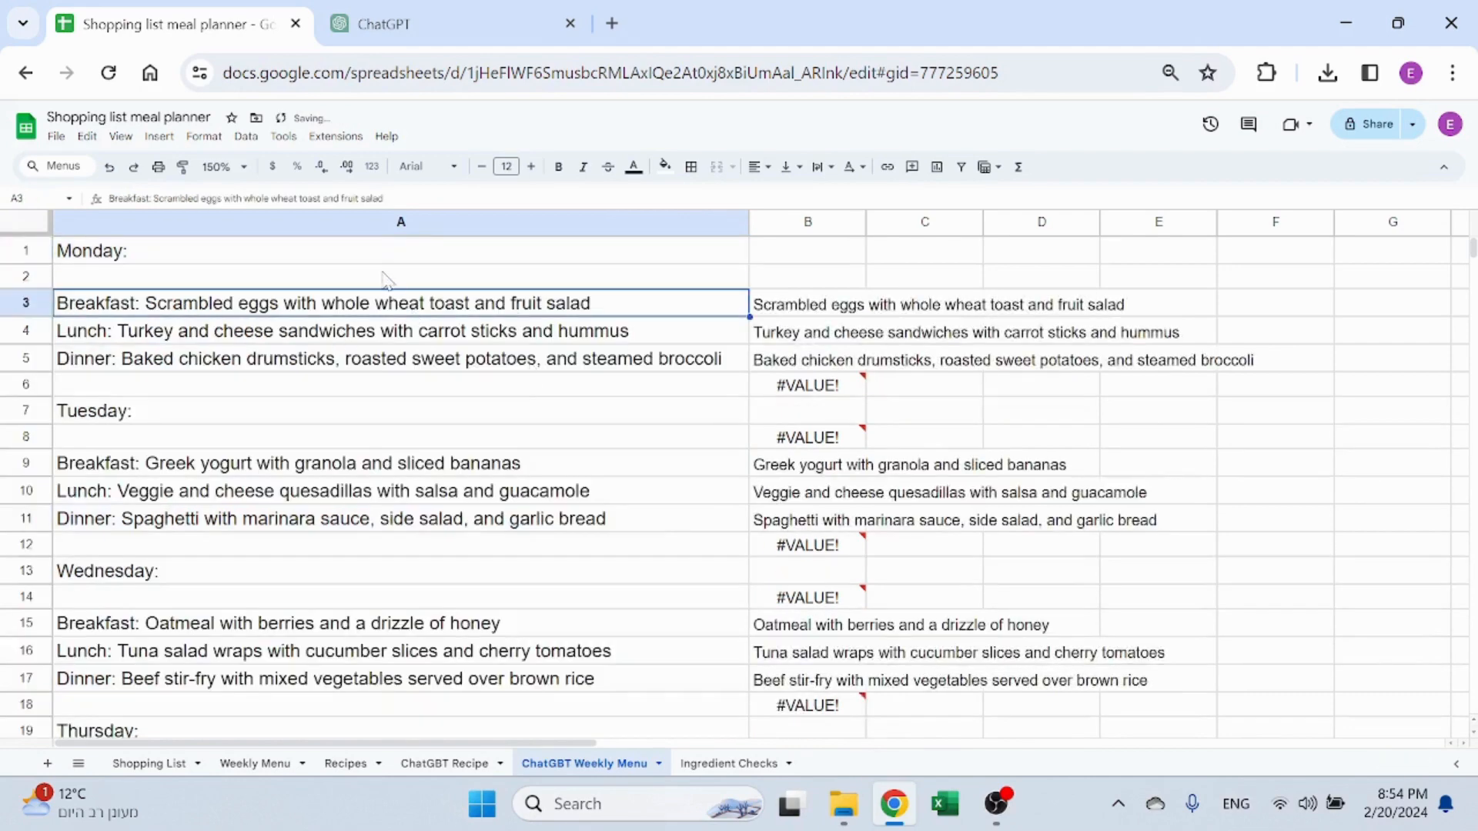
left_click(451, 251)
left_click(423, 308)
left_click(839, 308)
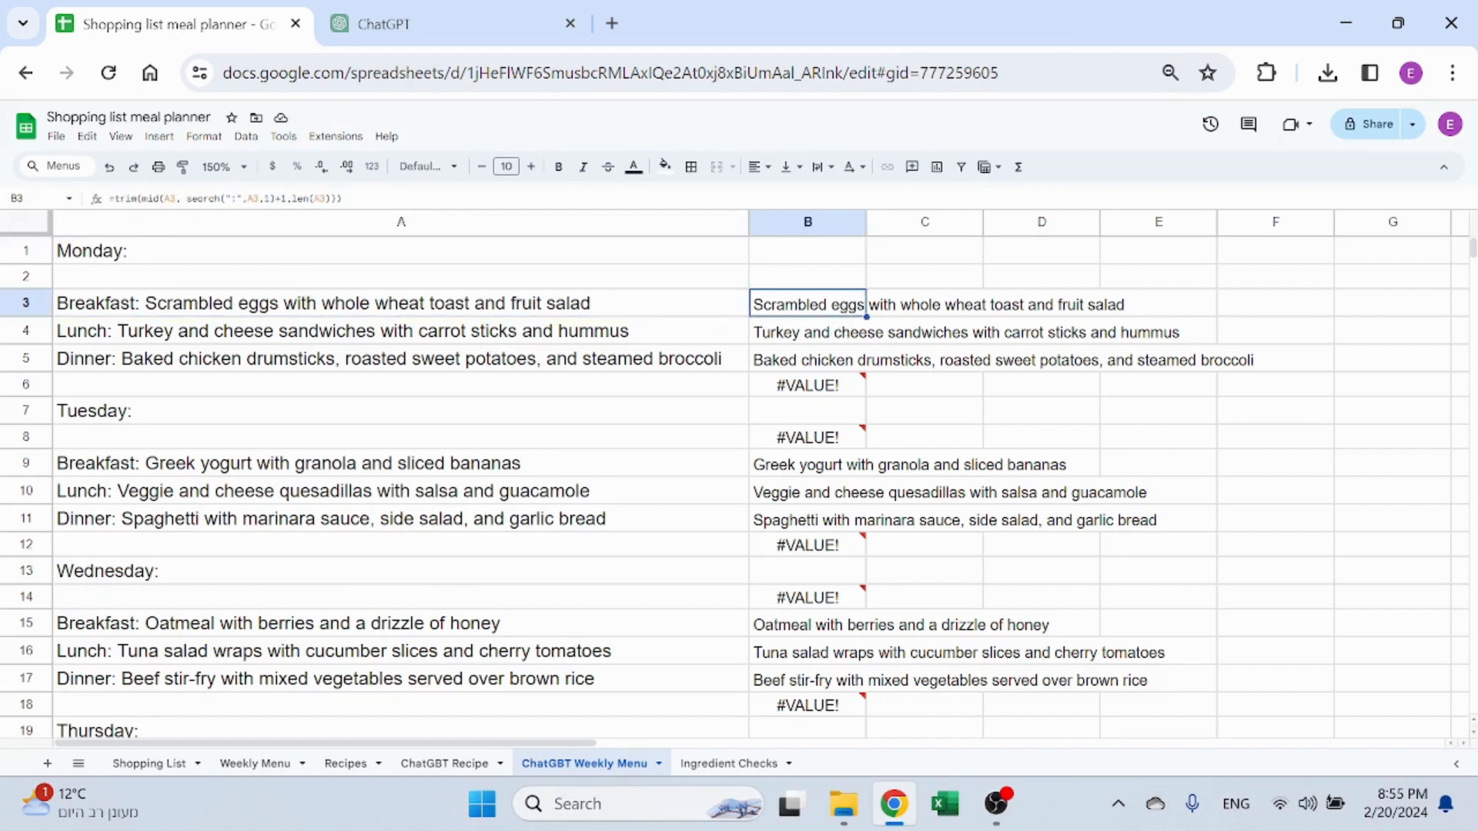
left_click(343, 198)
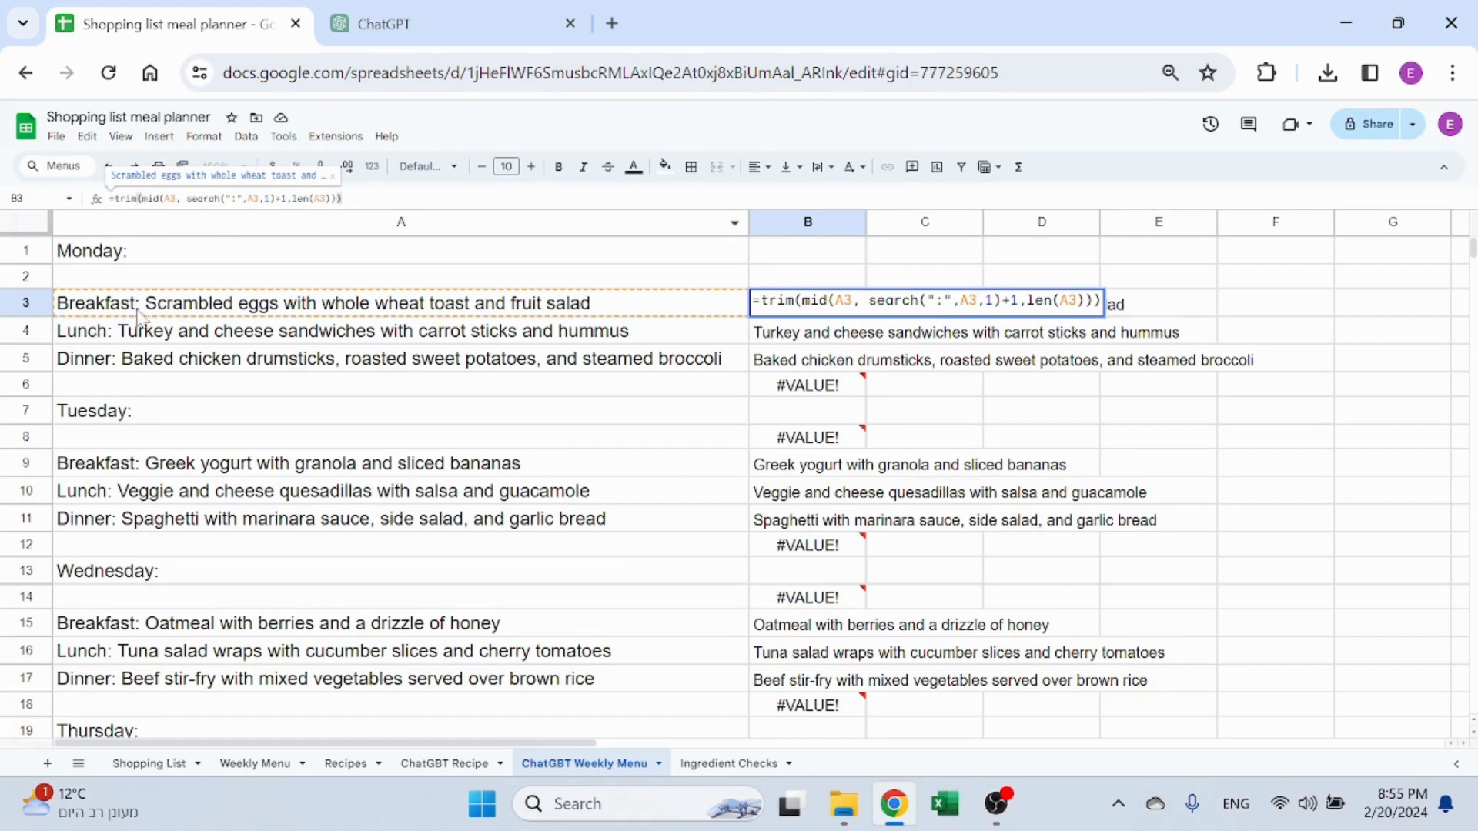
key("Escape")
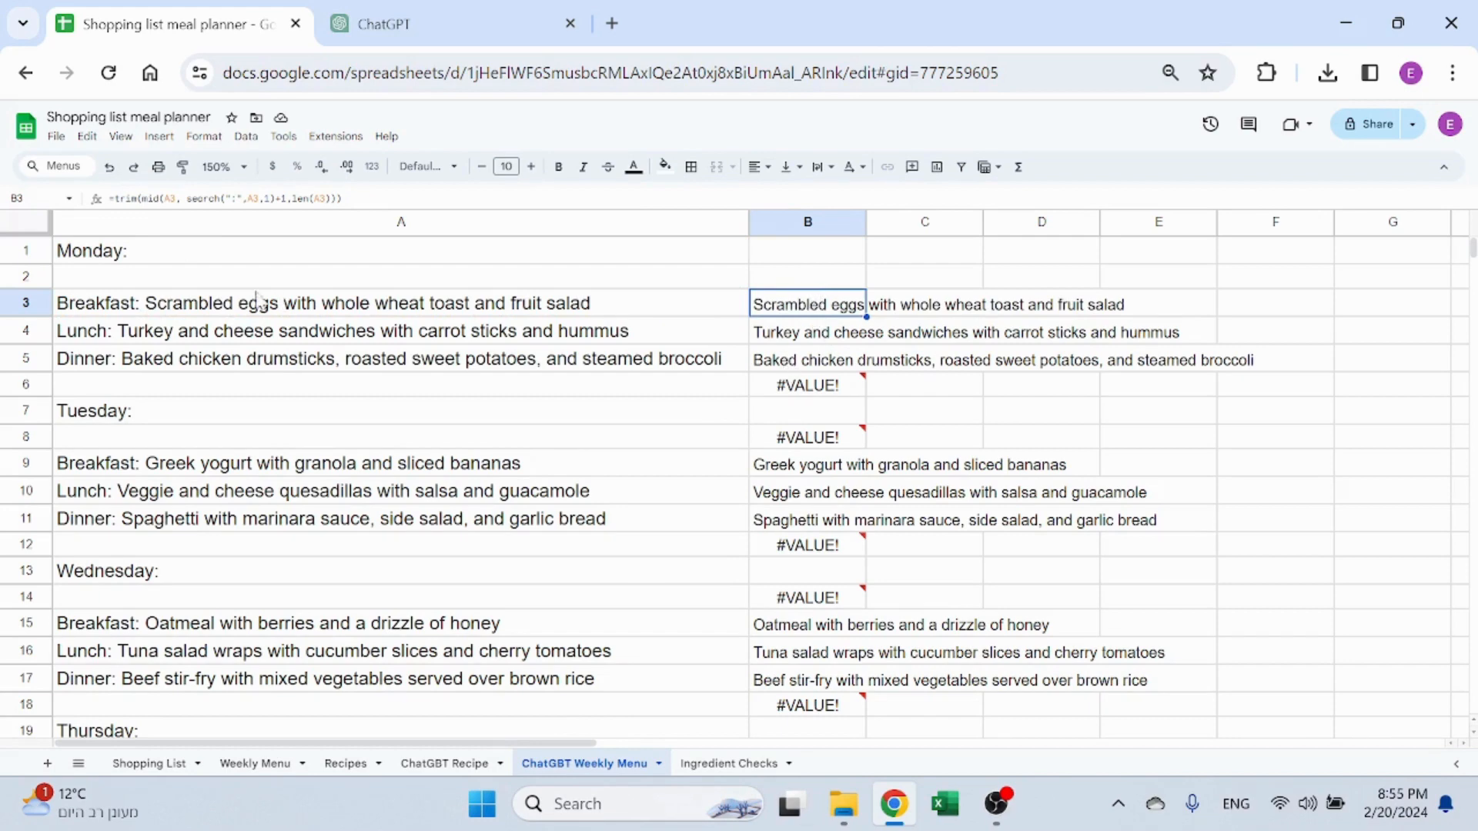
Review the menu in ChatGPT's answer and paste it over the ChatGBT Weekly Menu sheet from cell A1 again
left_click(384, 24)
scroll(604, 379, "up", 4)
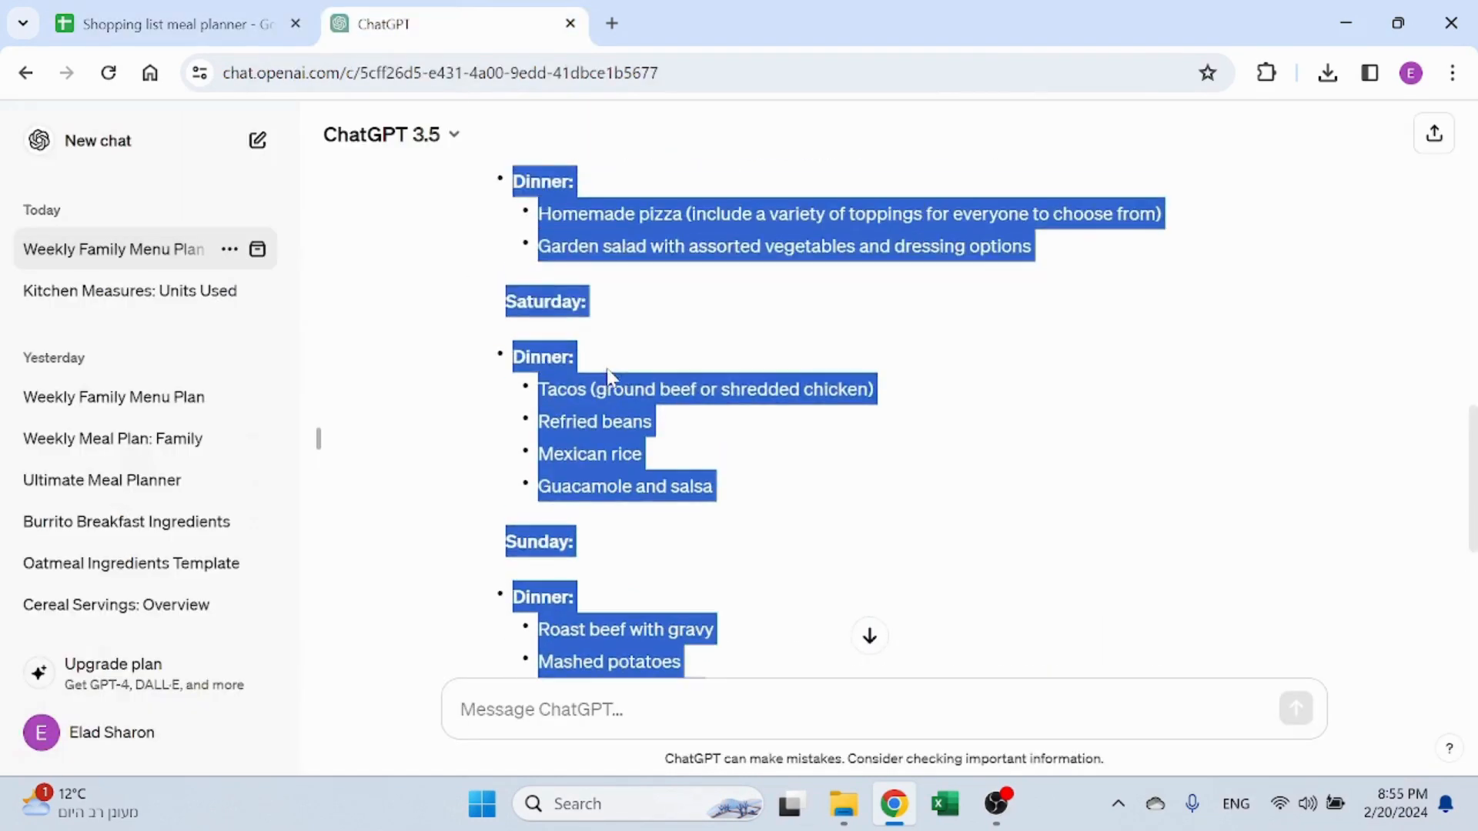
scroll(610, 377, "up", 10)
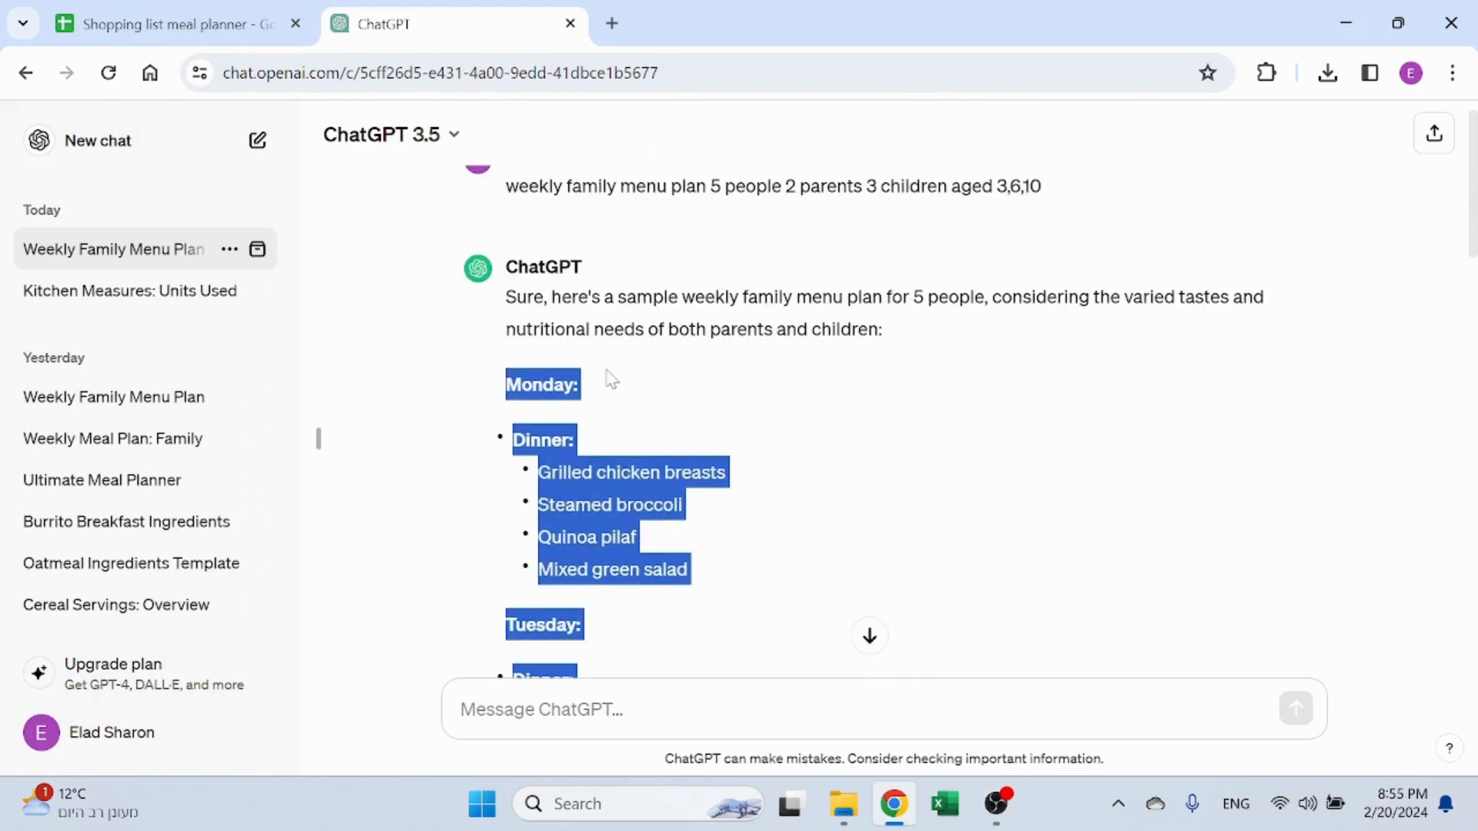
key("ctrl+shift+Tab")
left_click(219, 251)
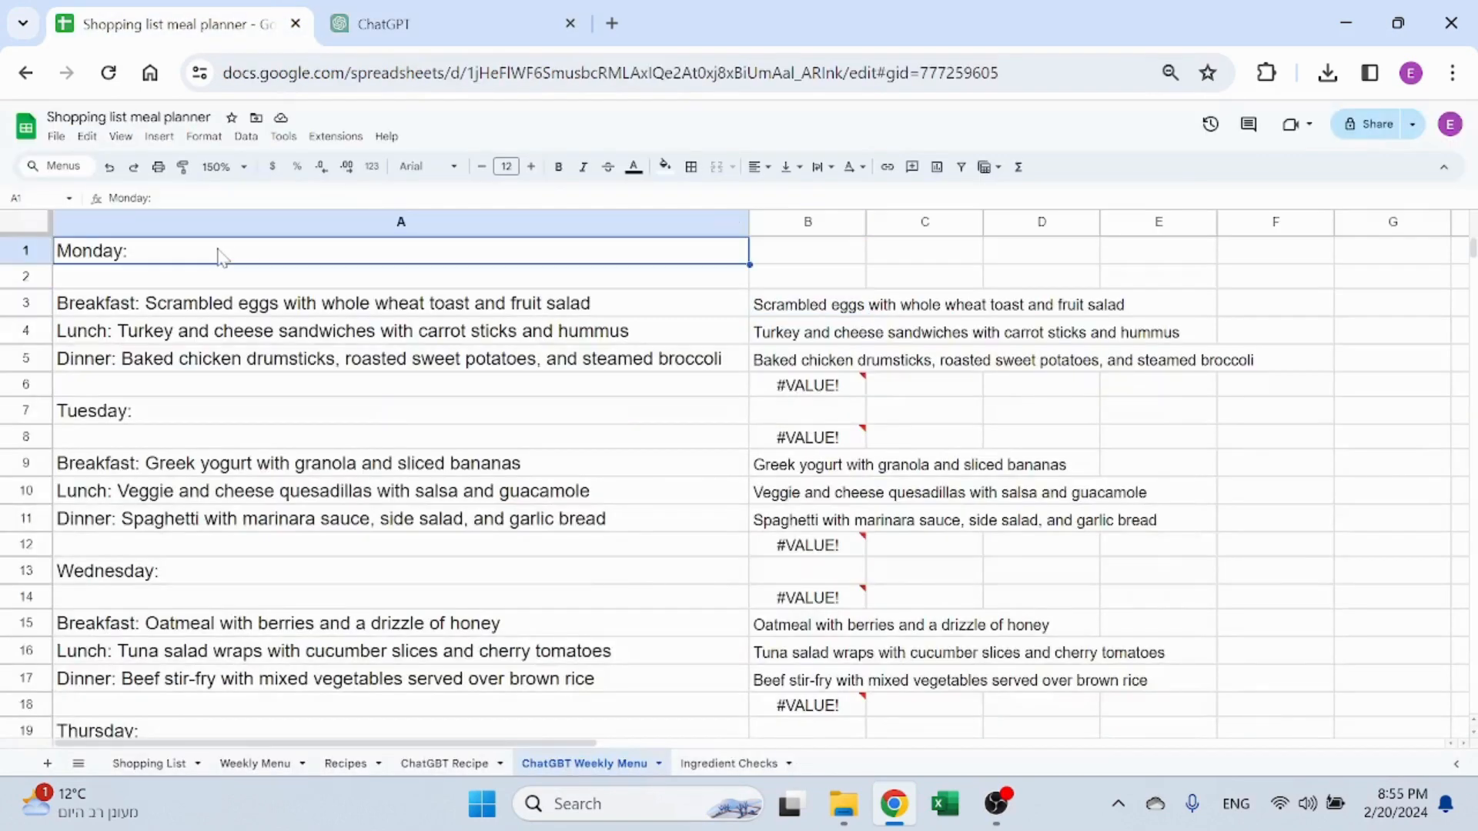
key("ctrl+v")
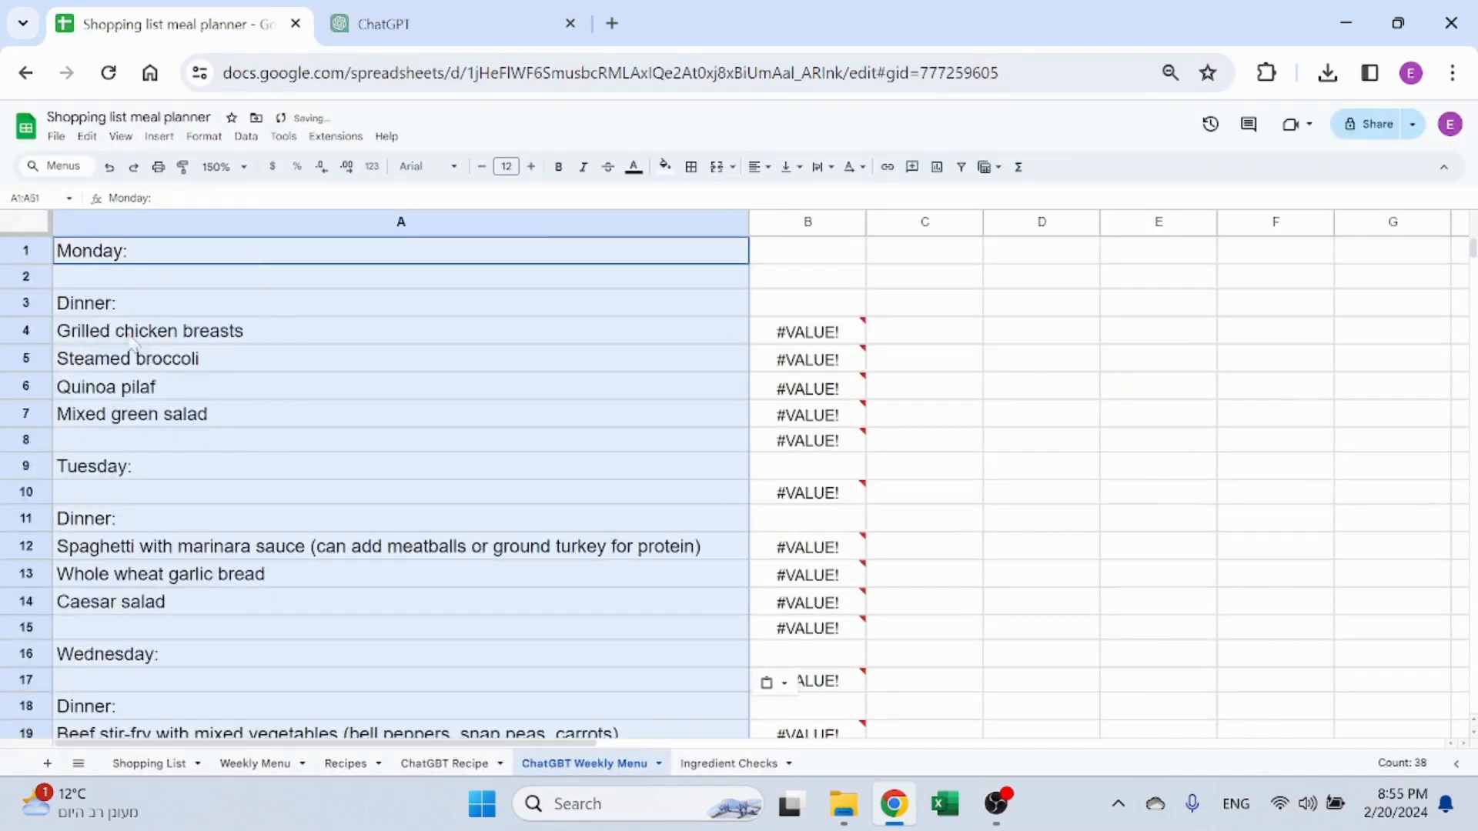
Replace the formula in B4 beside Grilled chicken breasts with =A4
left_click(816, 336)
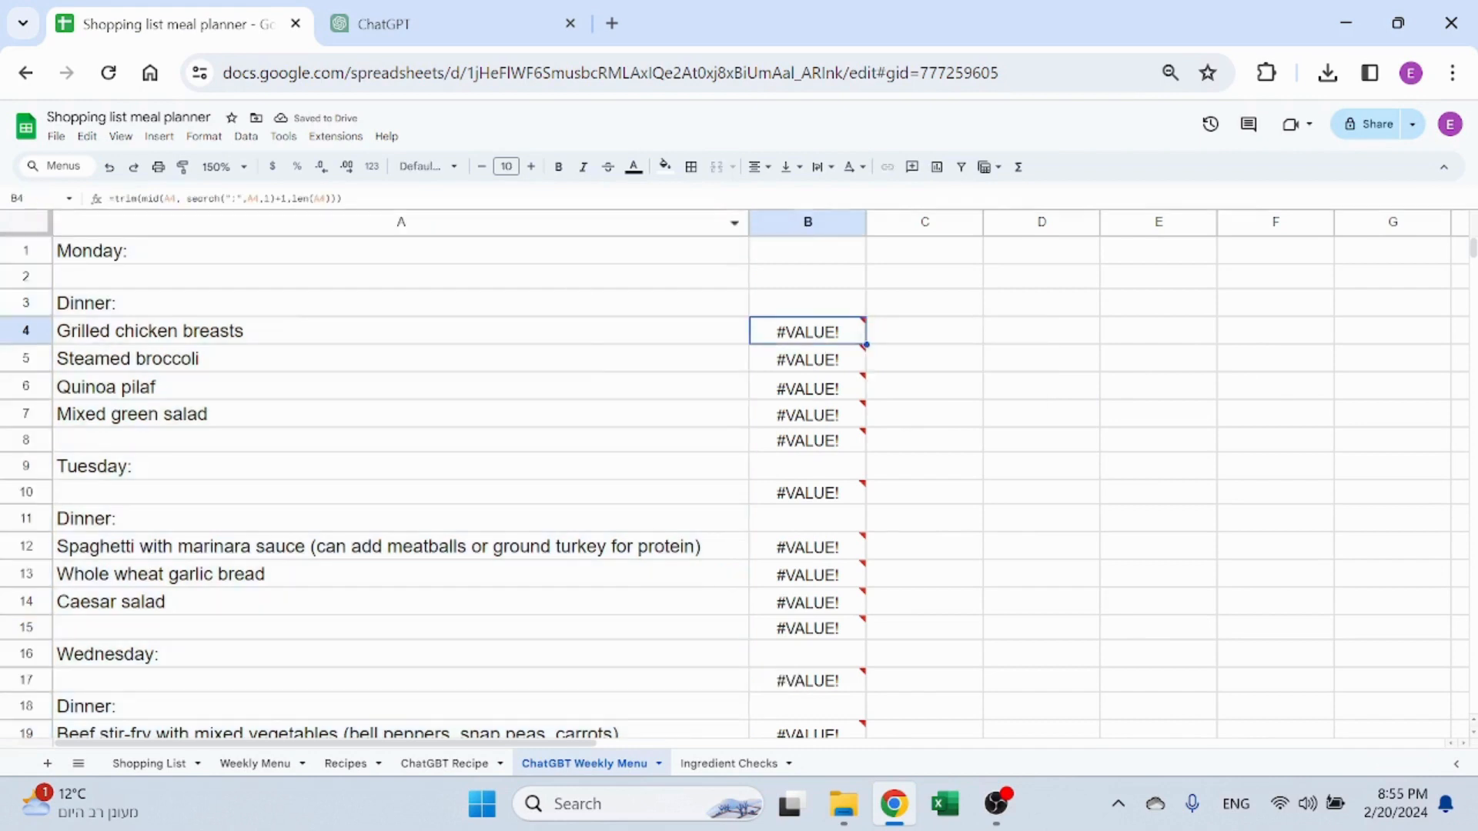
left_click(341, 198)
key("Escape")
type("=")
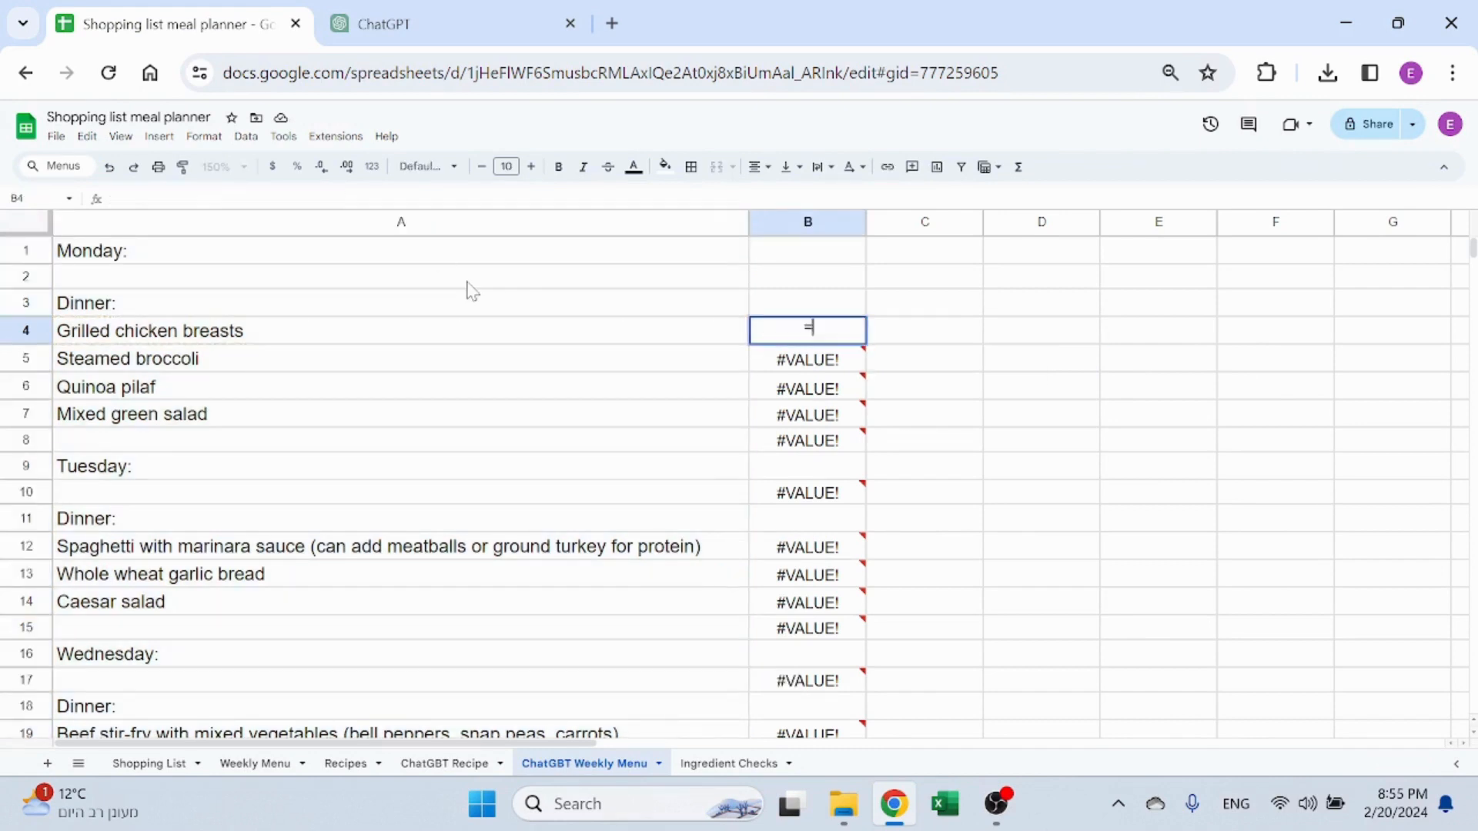
key("Left")
key("Return")
key("Up")
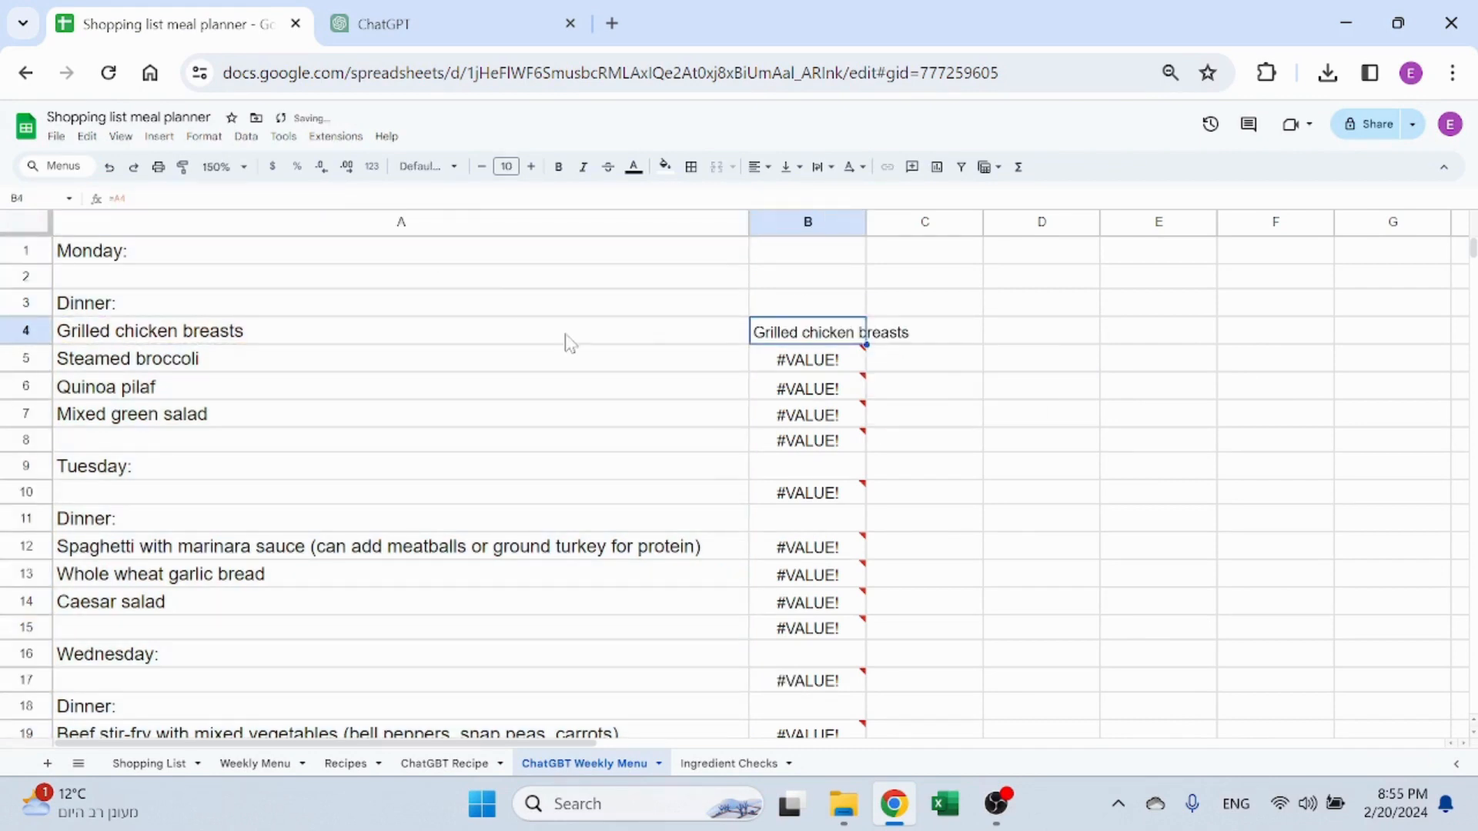
Undo the B4 formula and the menu paste, and inspect column B's formula in B3
key("ctrl+z")
key("ctrl+z")
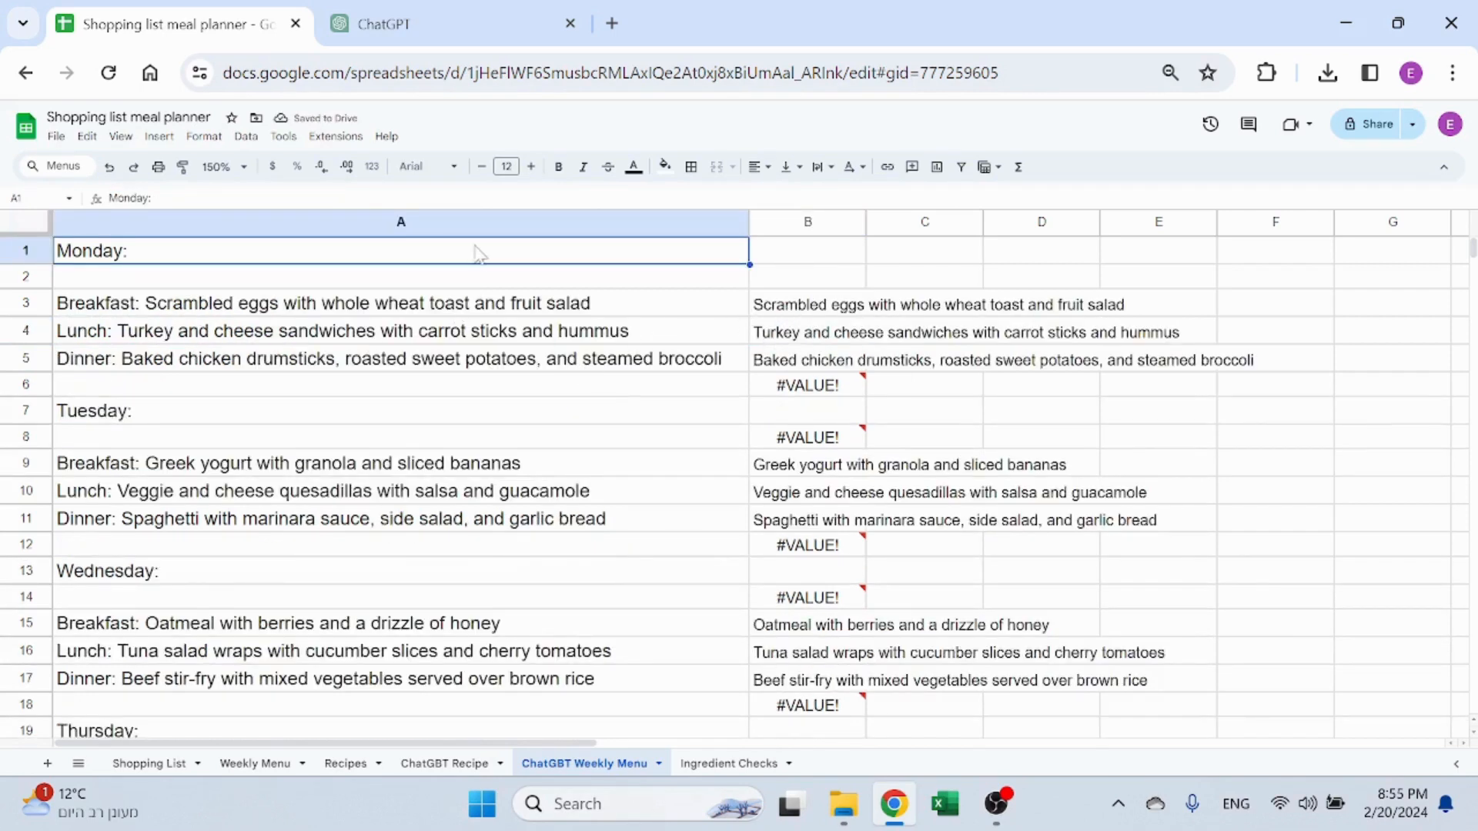
left_click(797, 224)
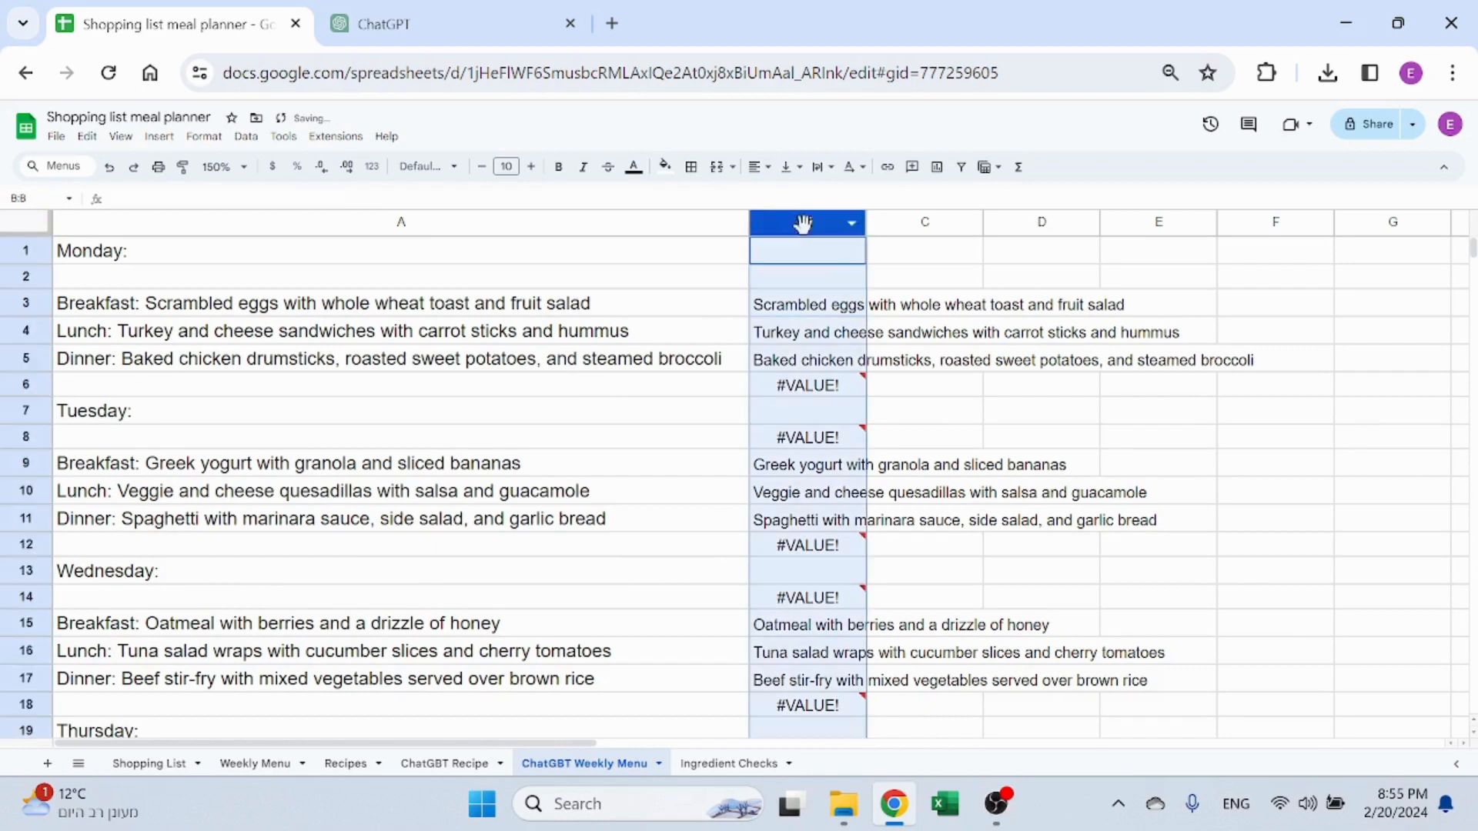
left_click(809, 307)
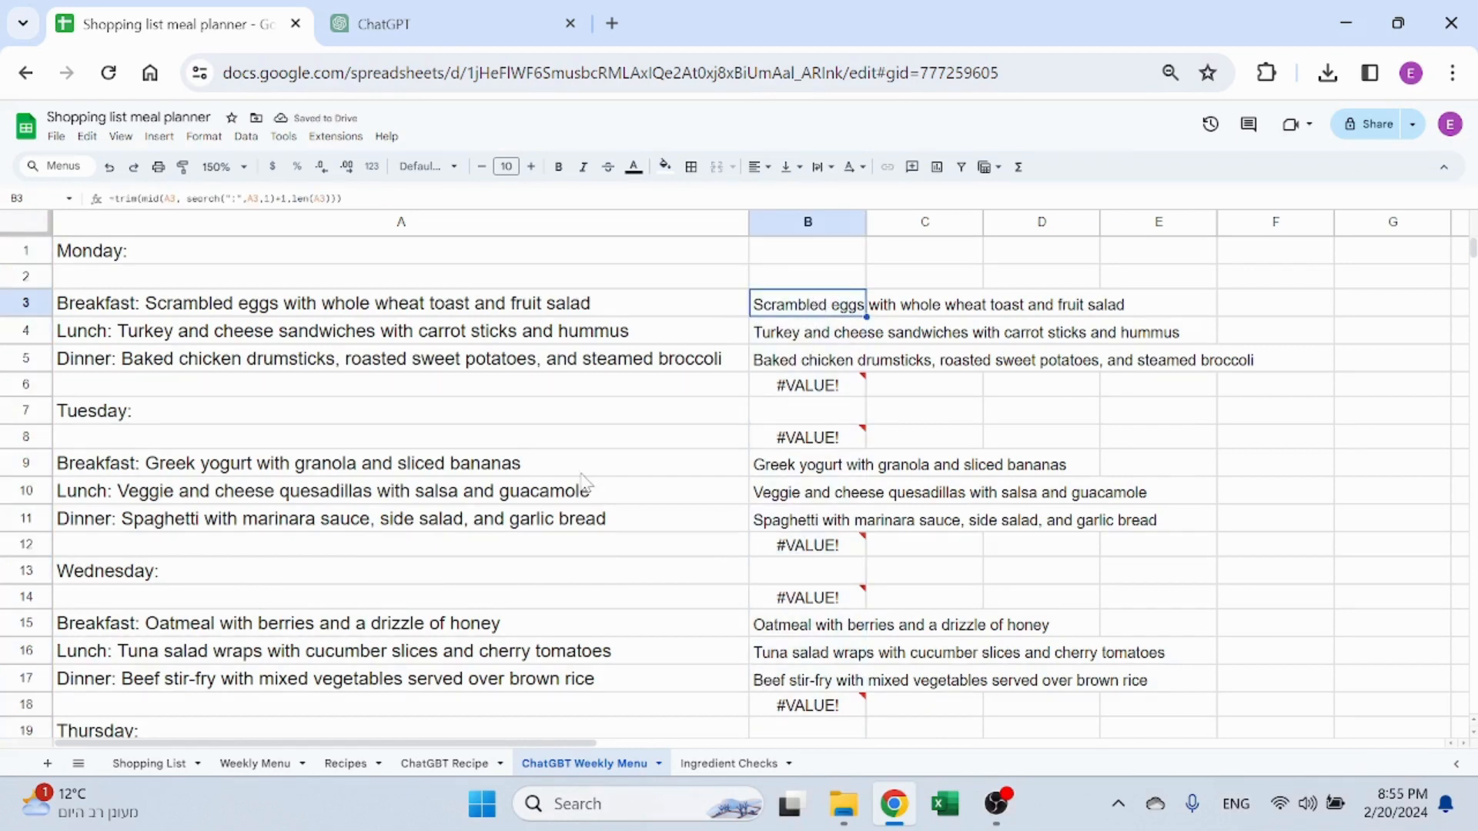
Open the ChatGBT Recipe sheet and set its Row# cell to 2
left_click(449, 765)
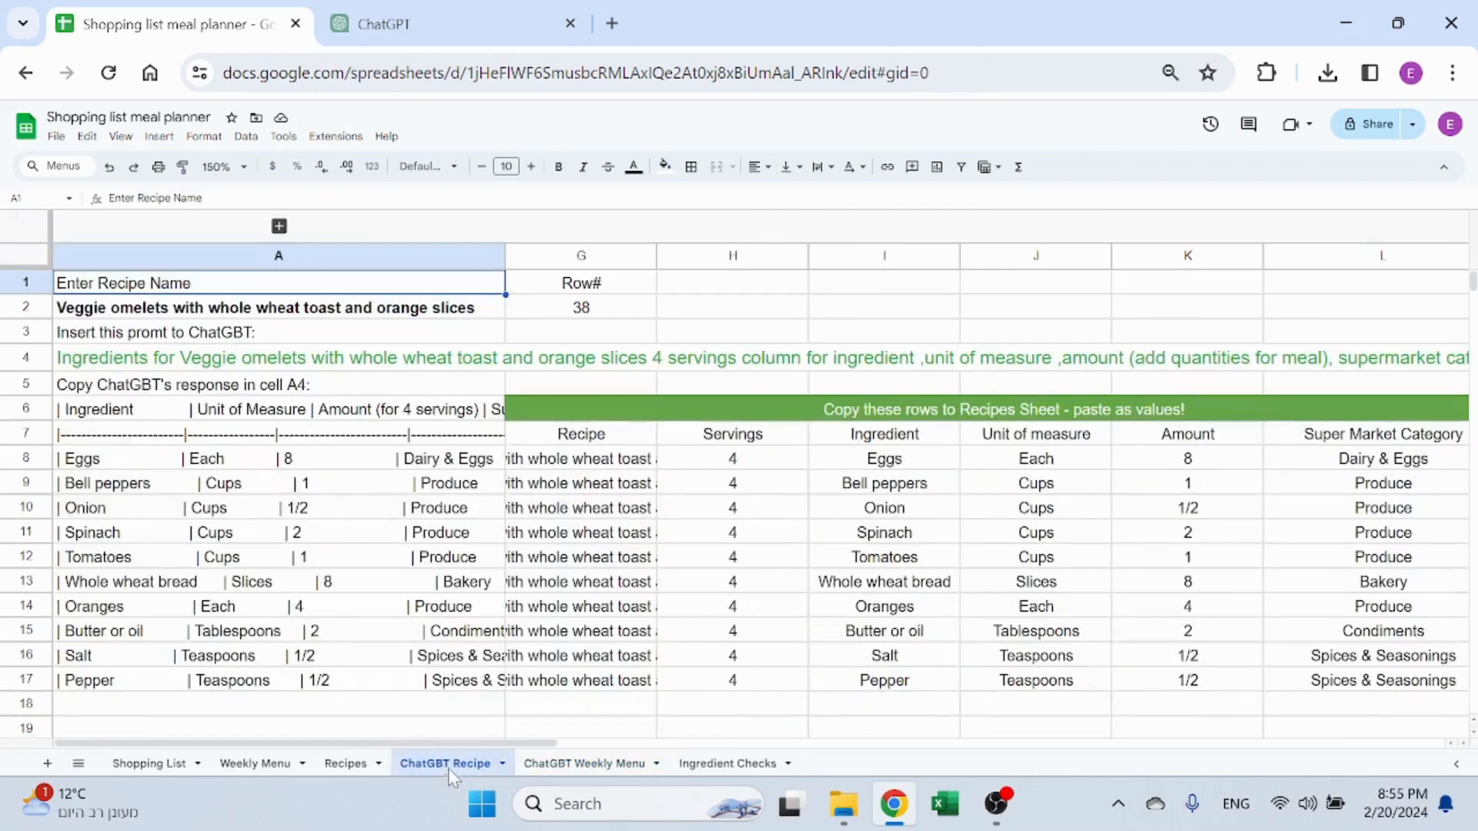
left_click(572, 316)
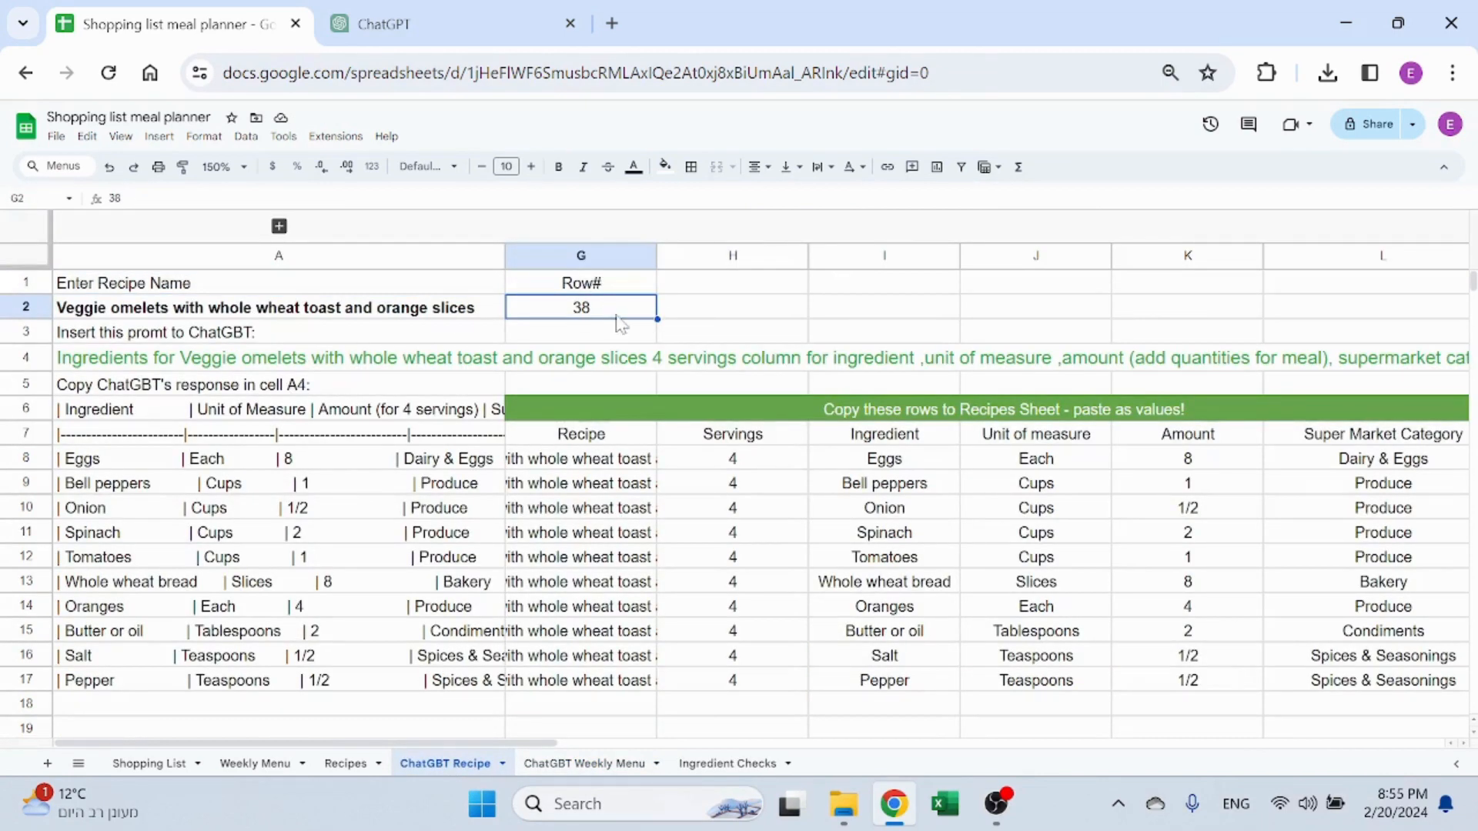
type("2")
key("Return")
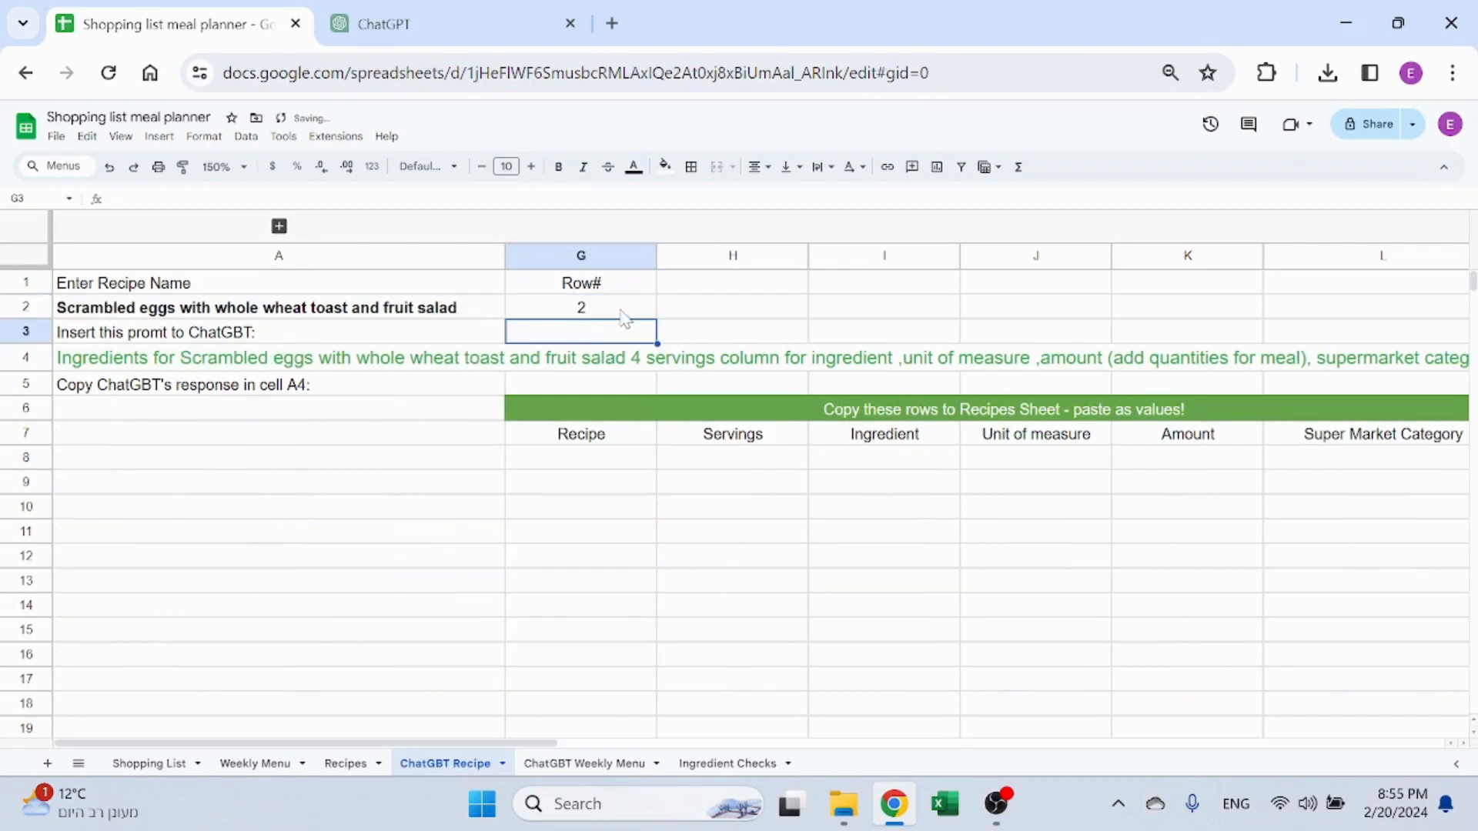
Examine the ChatGPT response area from A6 to A18, the Row# cell and the recipe name formula in A2
left_click(326, 414)
left_click_drag(330, 421, 307, 709)
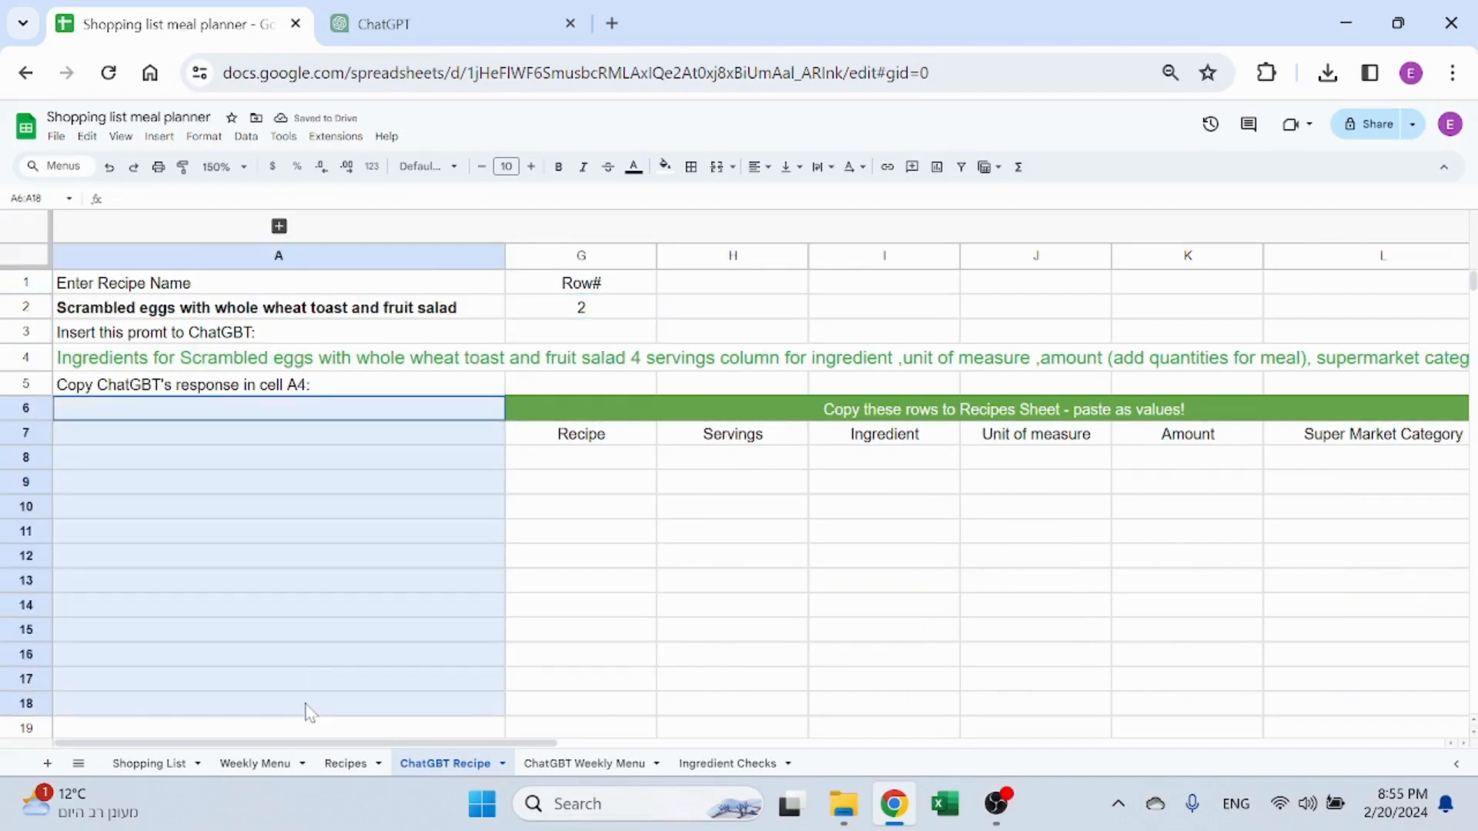
left_click(340, 544)
left_click(573, 307)
left_click(324, 314)
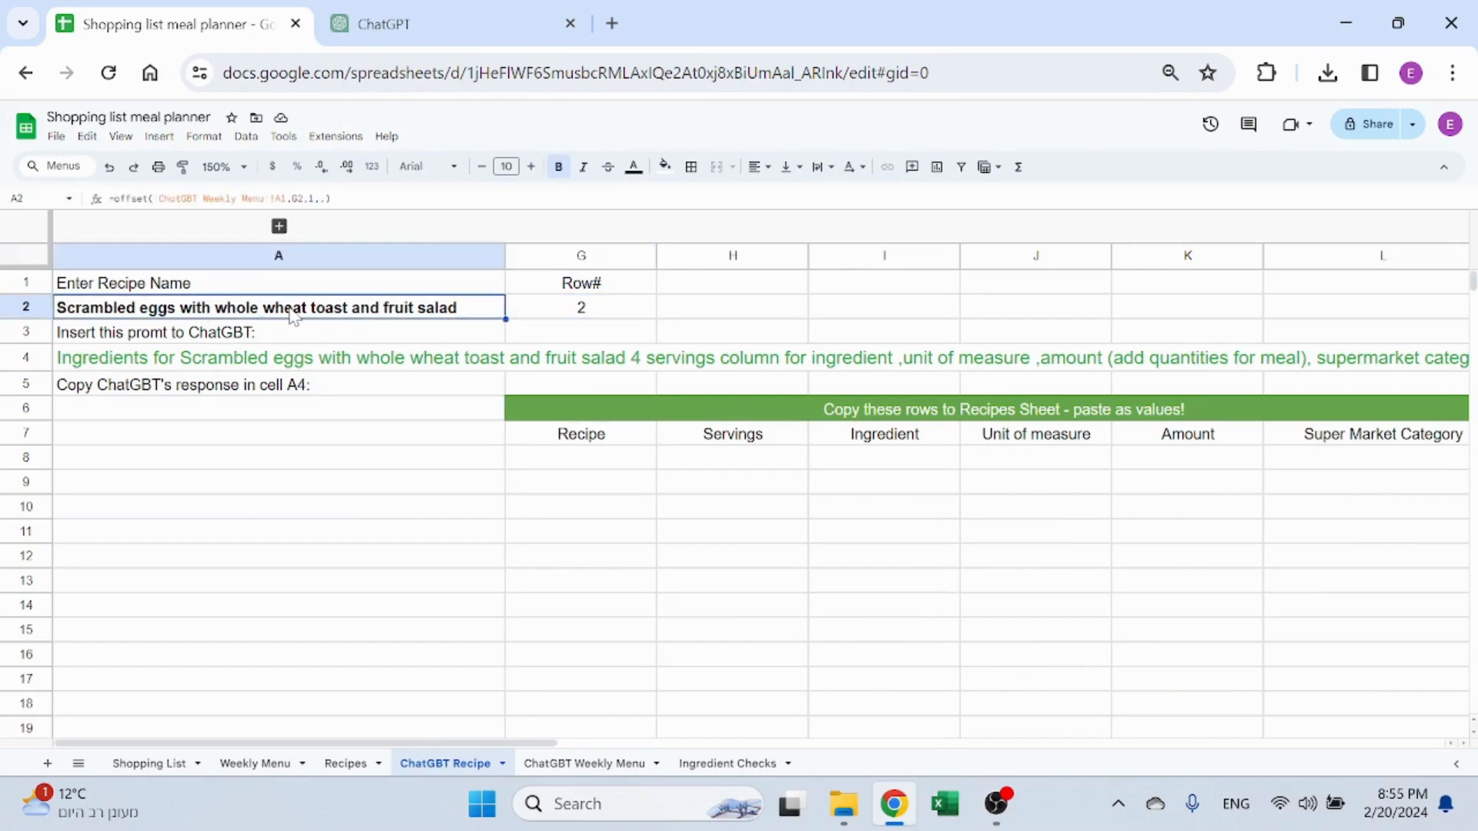
Compare the recipe name formula in A2 of ChatGBT Recipe with cells A1, A3 and B3 on the ChatGBT Weekly Menu sheet
left_click(589, 763)
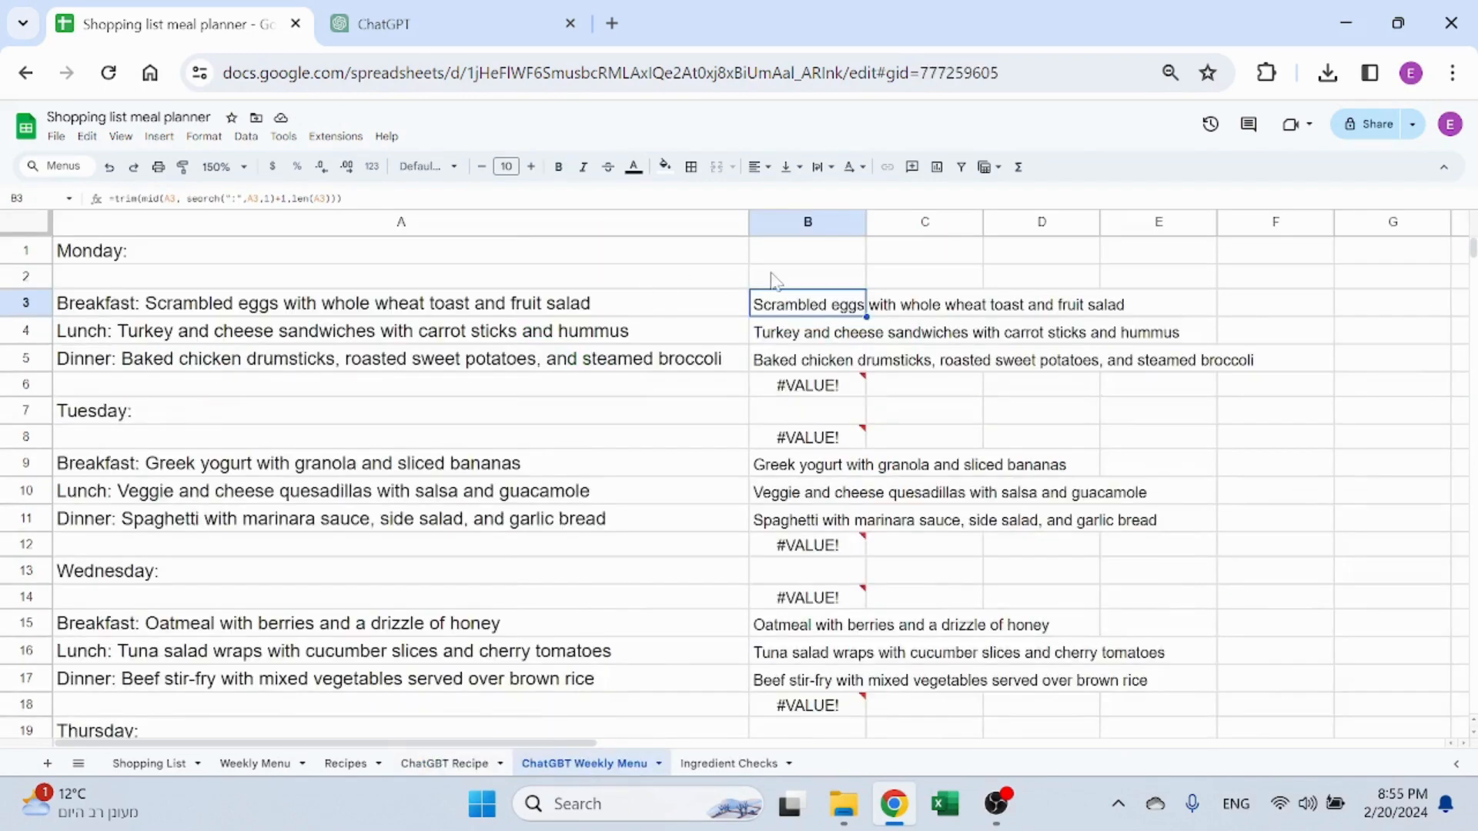
left_click(449, 760)
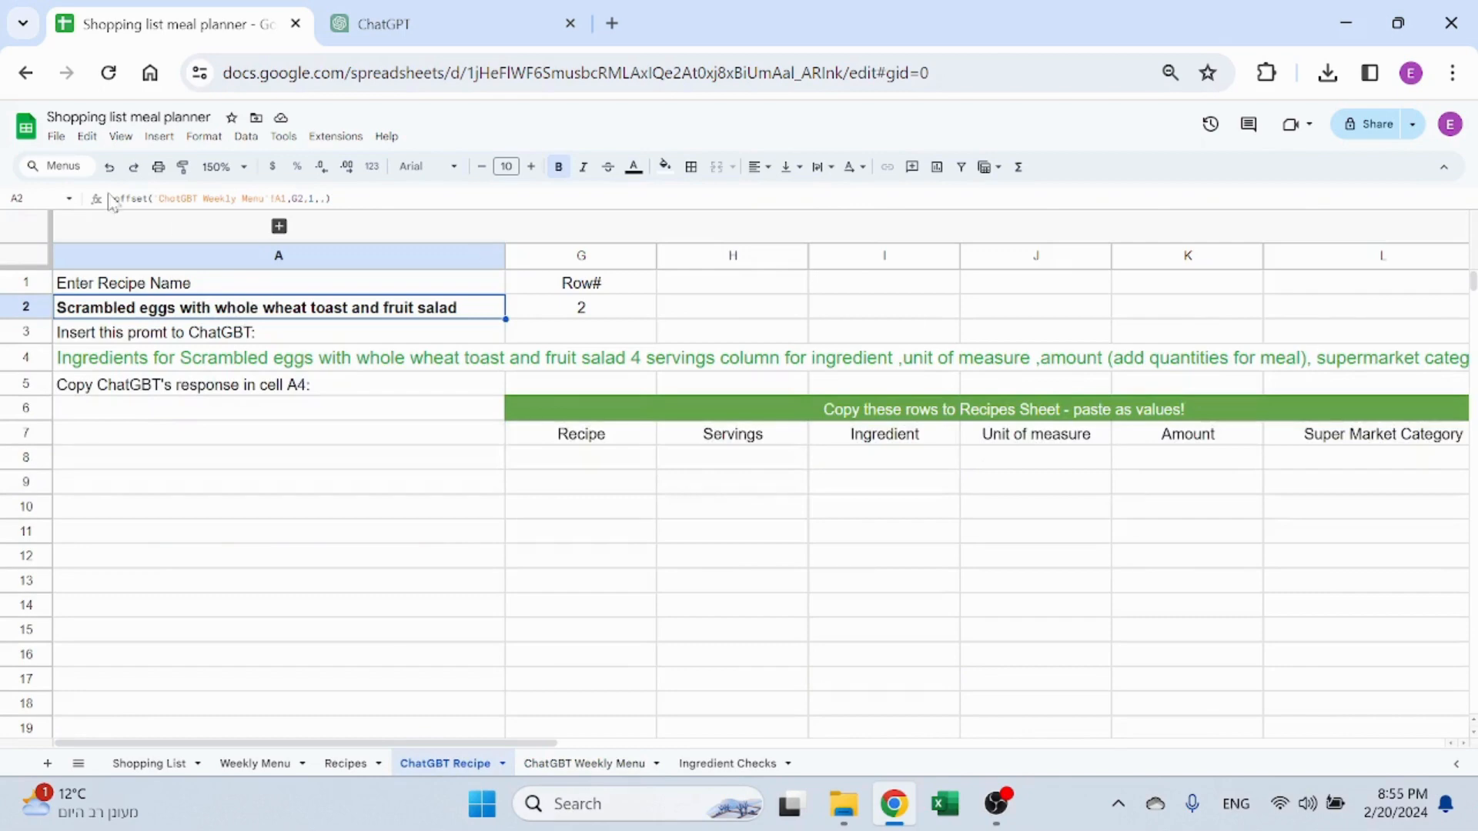
left_click(579, 763)
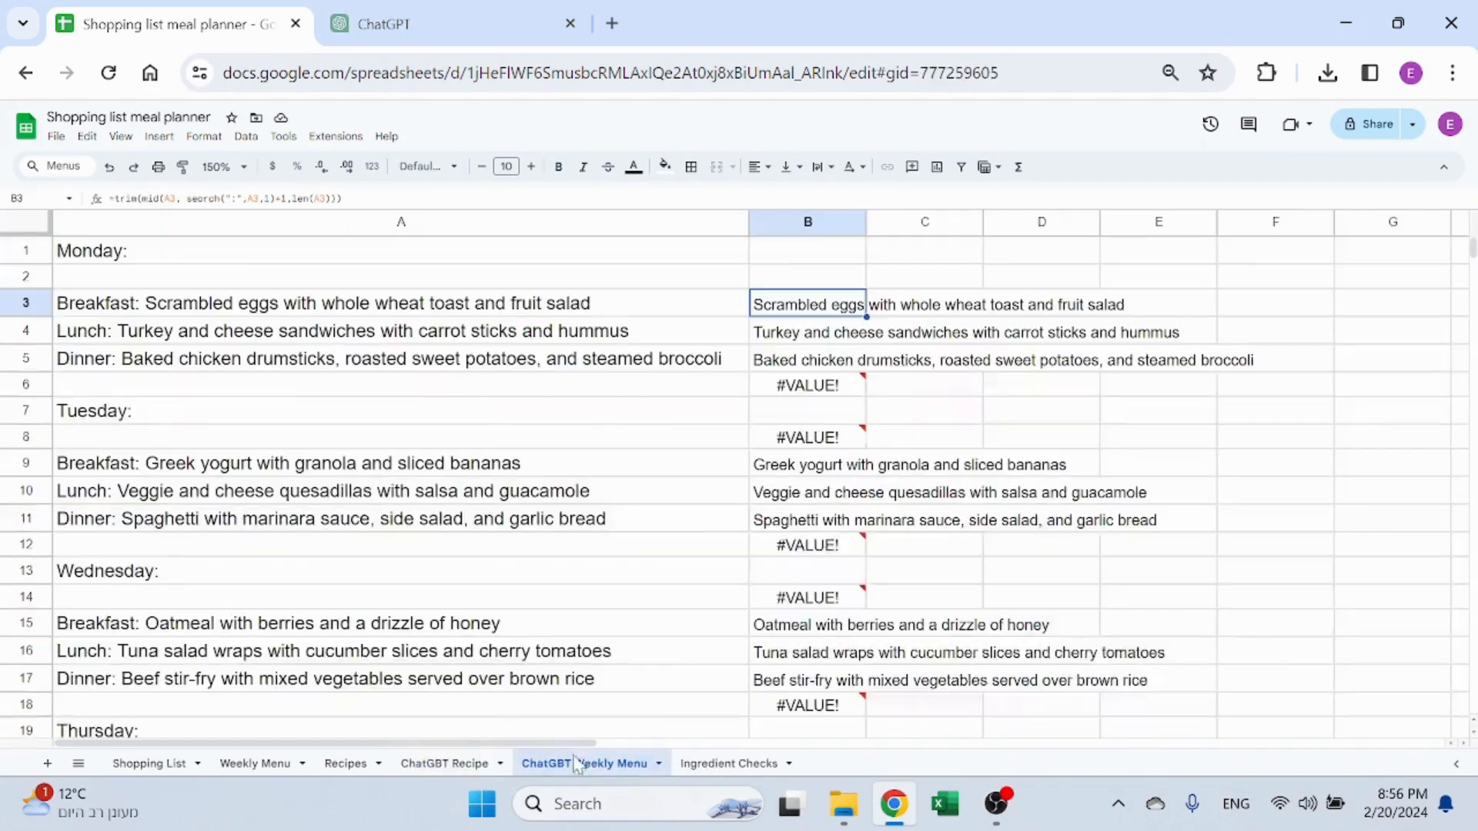
left_click(324, 262)
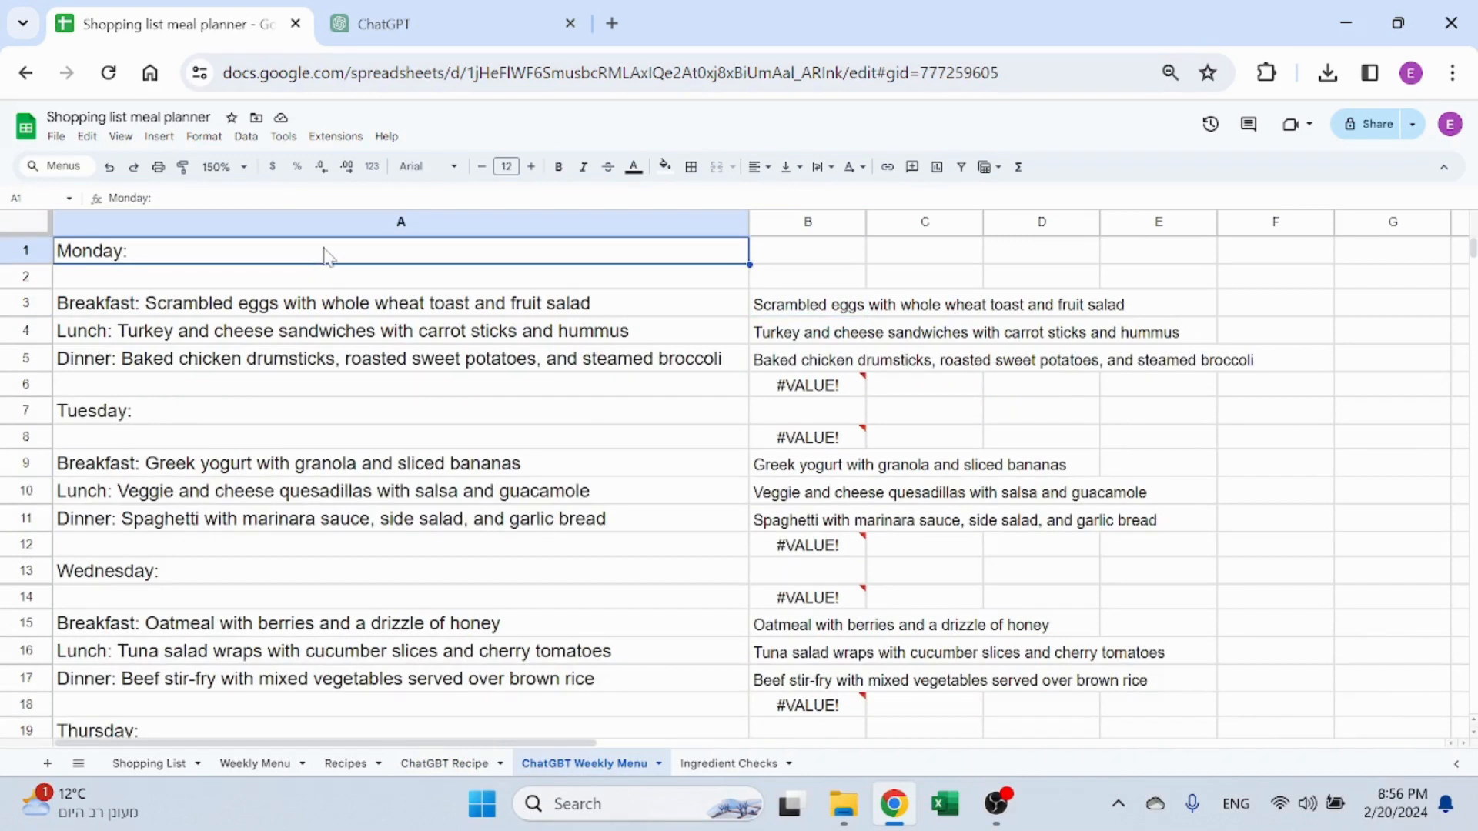
left_click(318, 312)
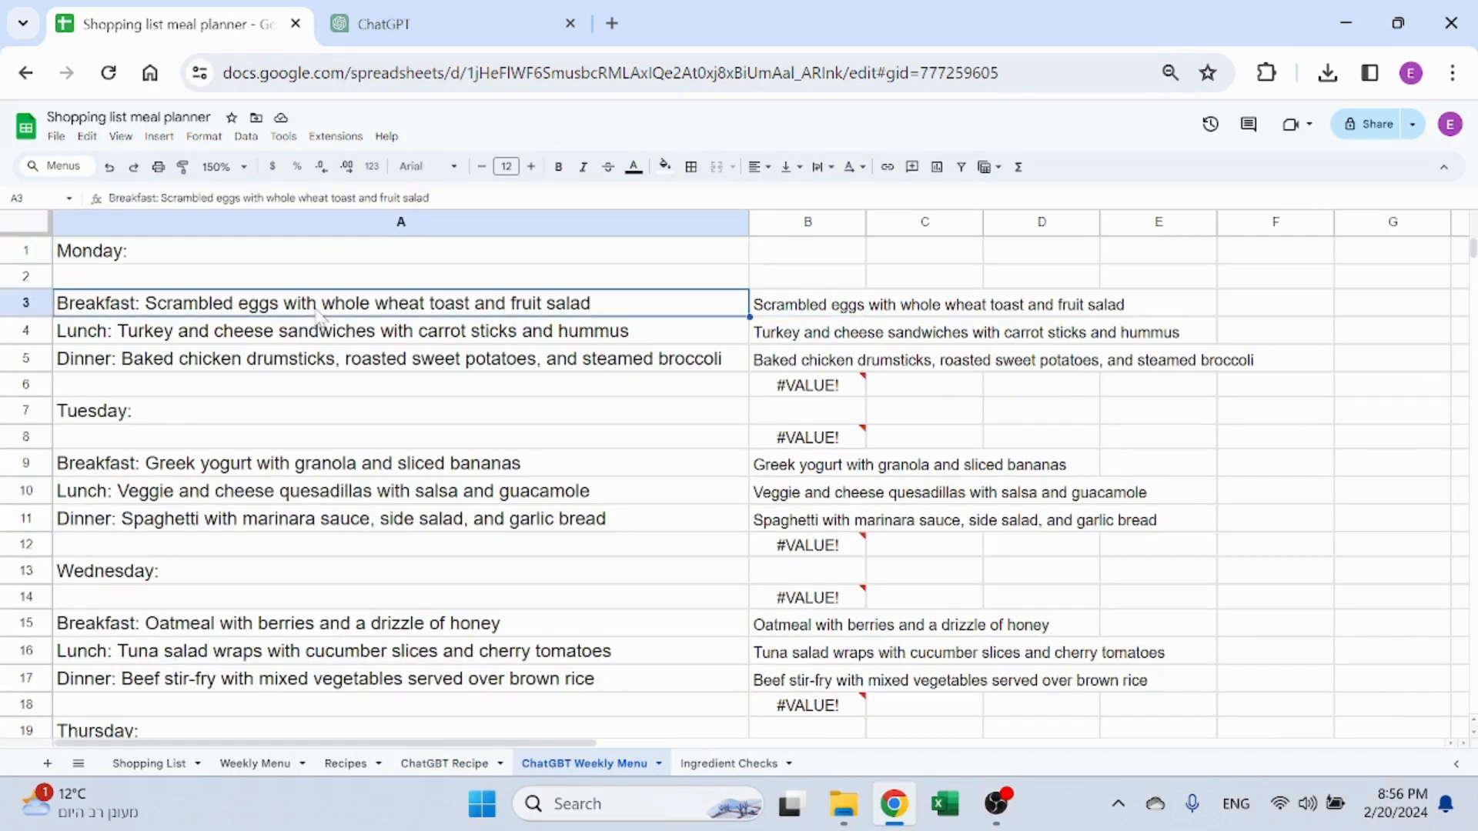
left_click(808, 305)
On the ChatGBT Recipe sheet, try 3 in the Row# cell and settle on 4
left_click(482, 764)
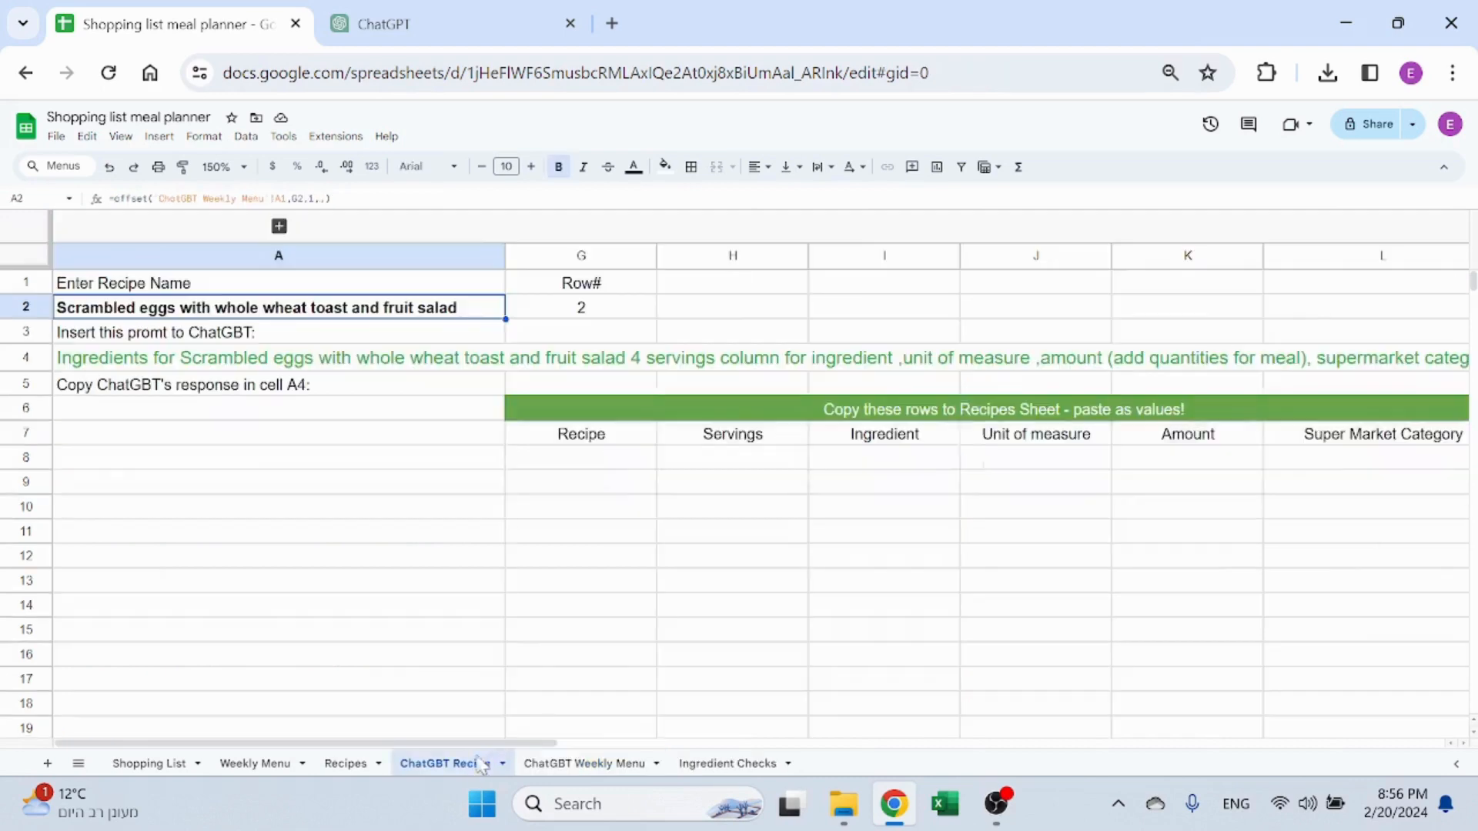
left_click(586, 304)
type("3")
left_click(712, 317)
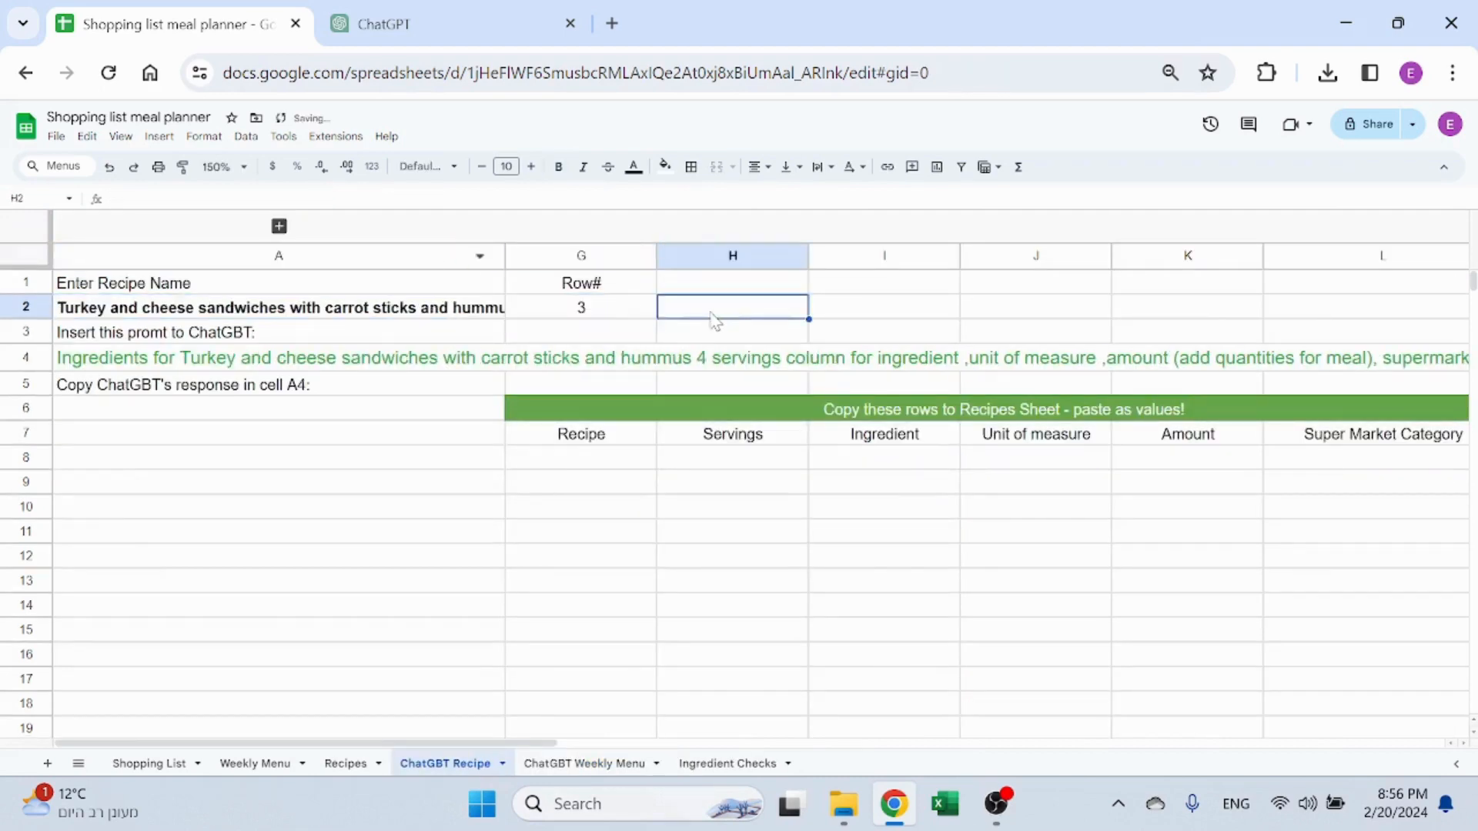
left_click(632, 316)
type("4")
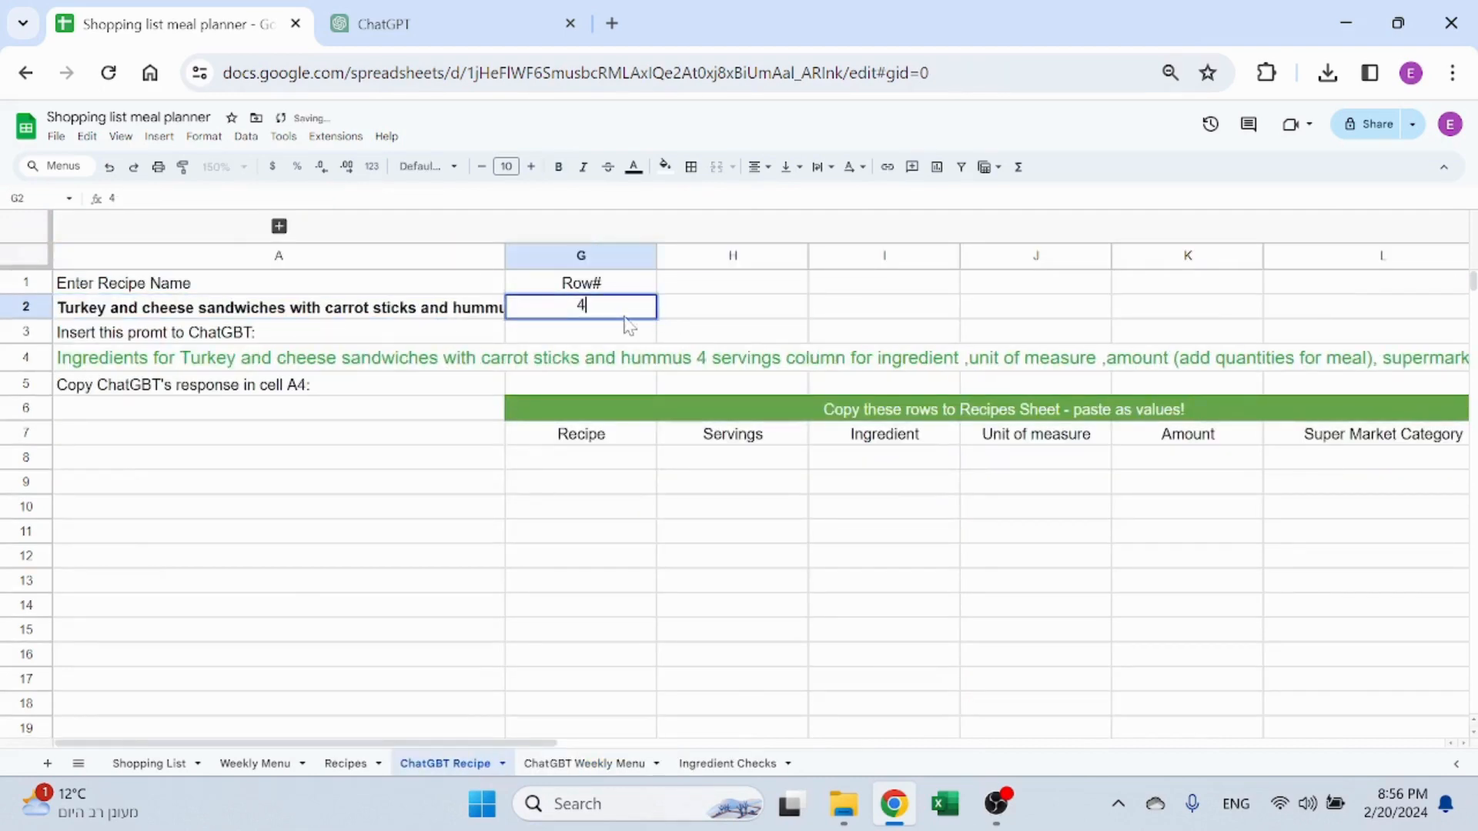
left_click(708, 319)
left_click(571, 312)
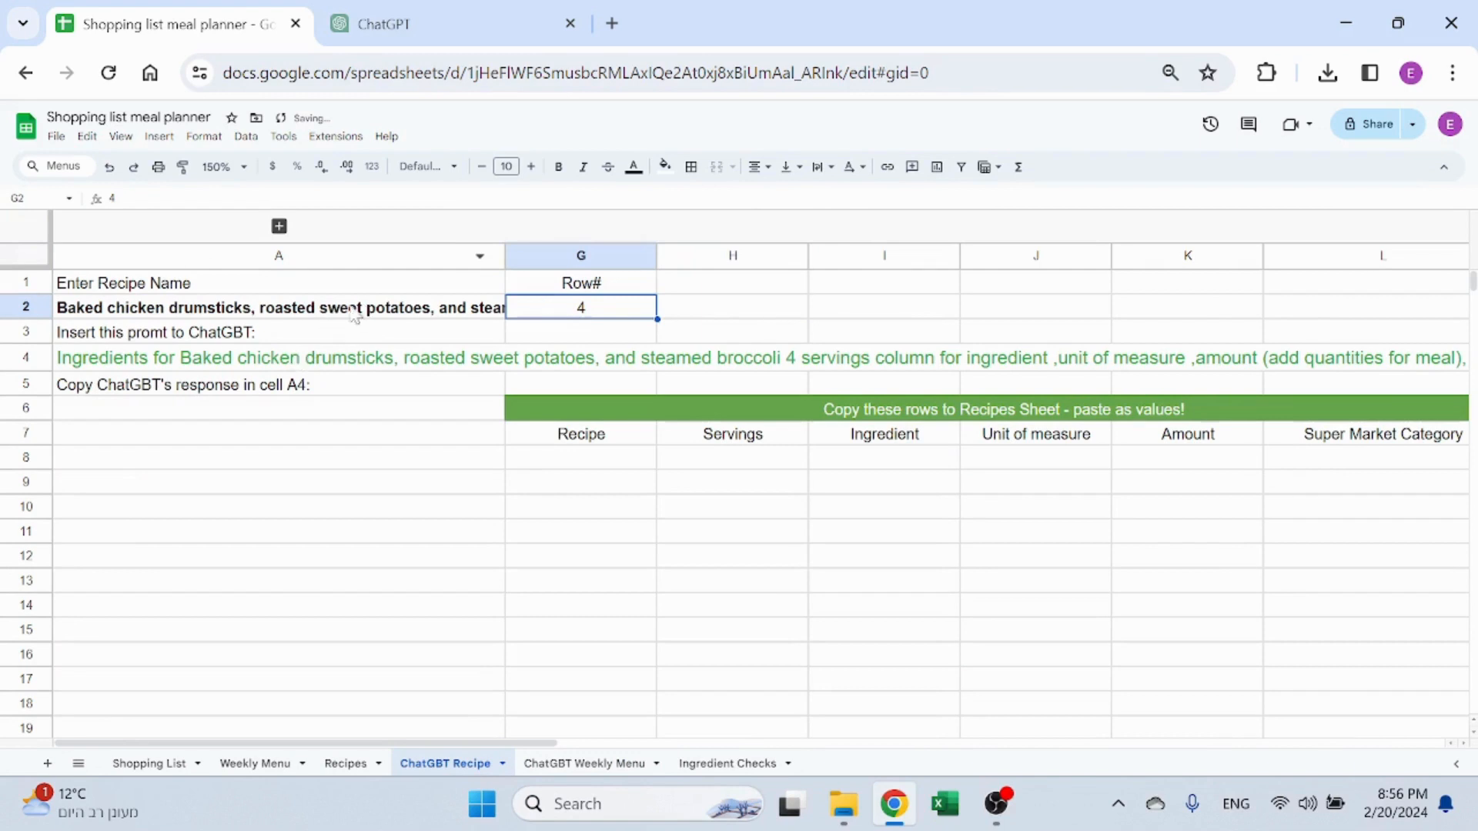
Copy the ingredients prompt from A4, submit it in the ChatGPT weekly family menu chat and go to the end of the reply
left_click(291, 360)
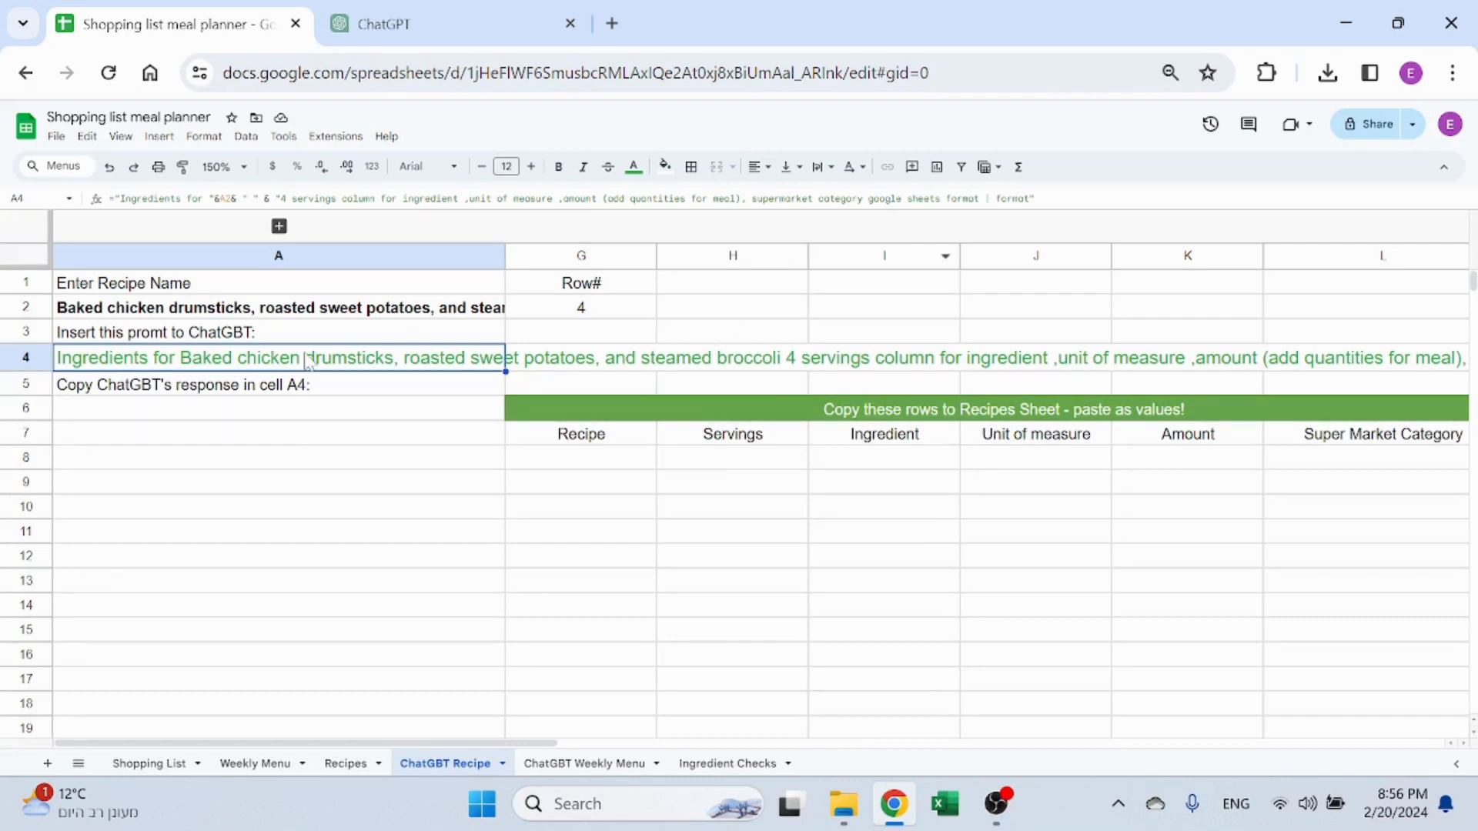
left_click(389, 431)
left_click(396, 360)
key("ctrl+c")
left_click(444, 17)
left_click(675, 716)
key("ctrl+v")
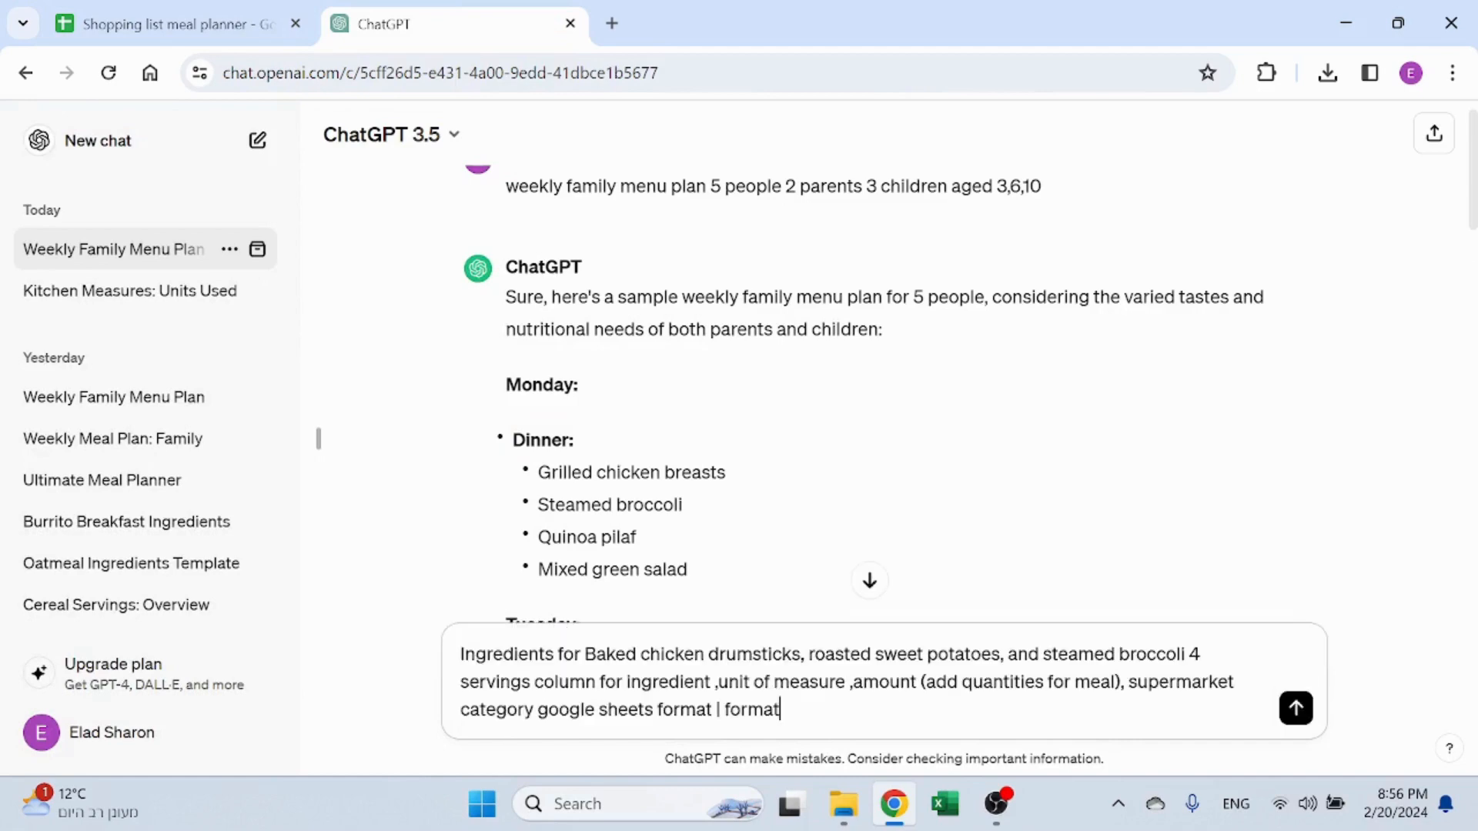
key("Return")
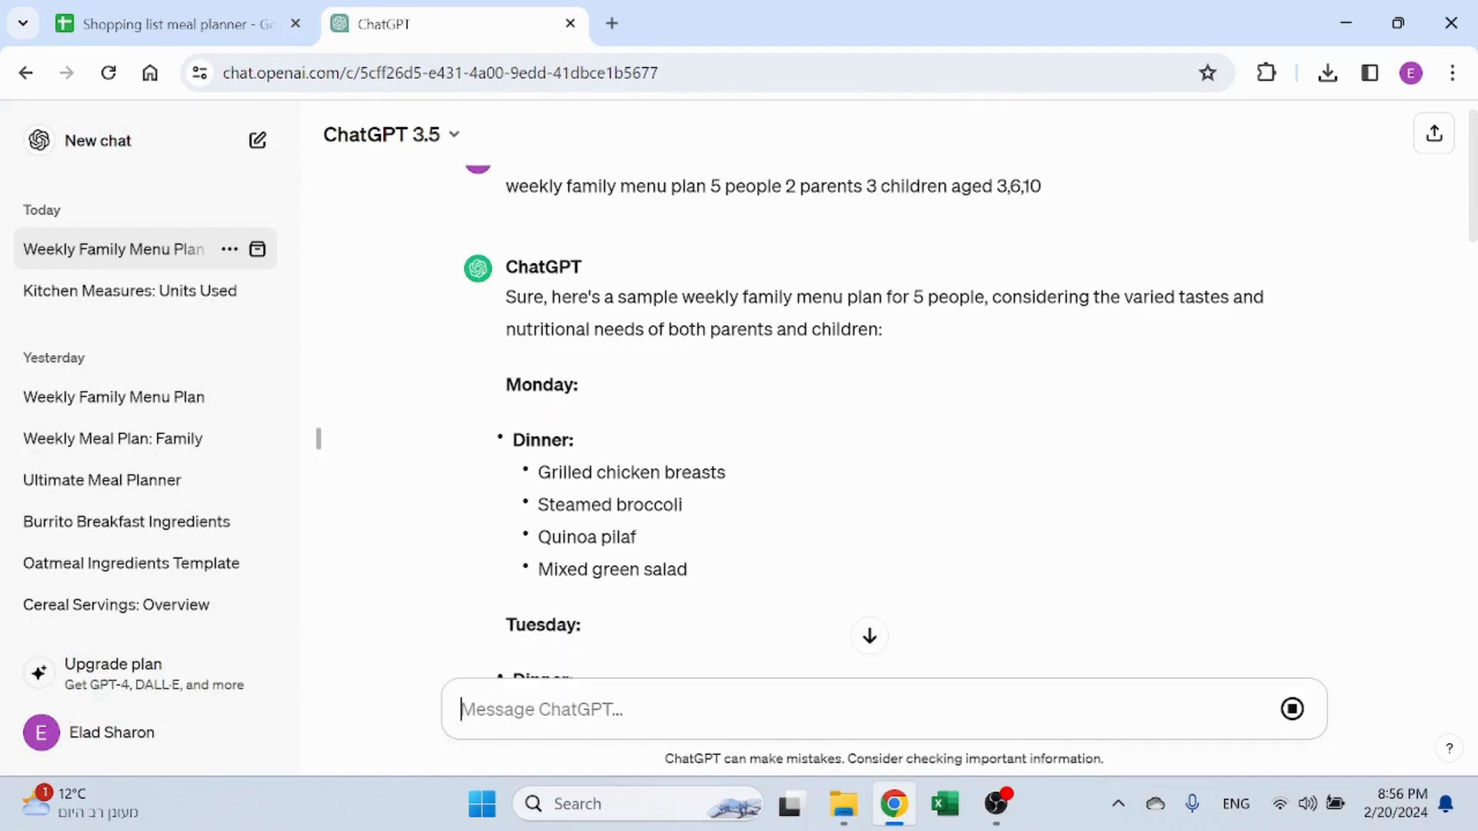
left_click(870, 636)
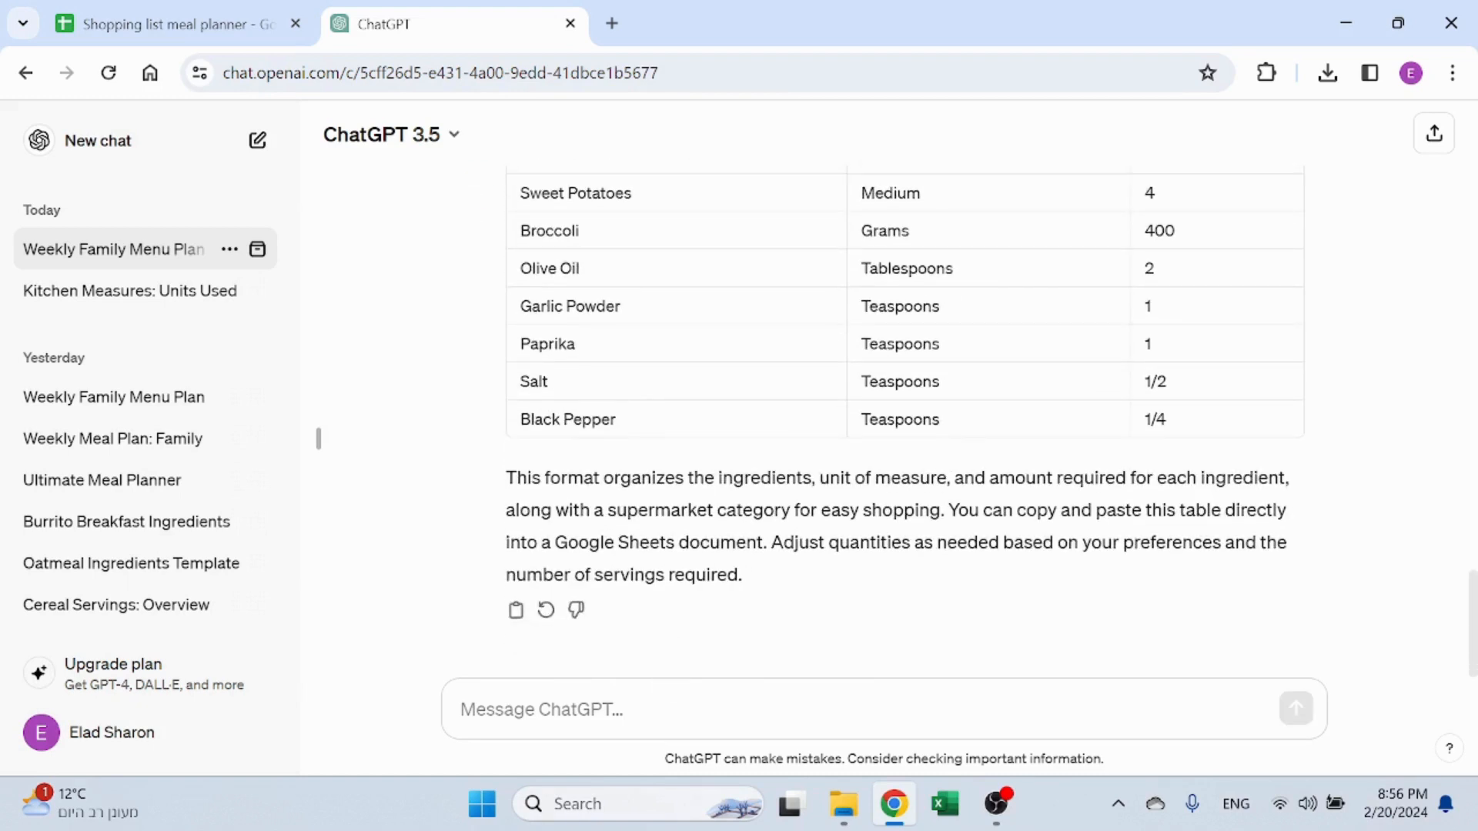
Ask ChatGPT to add the supermarket category and | to the ingredients table
type("Add s")
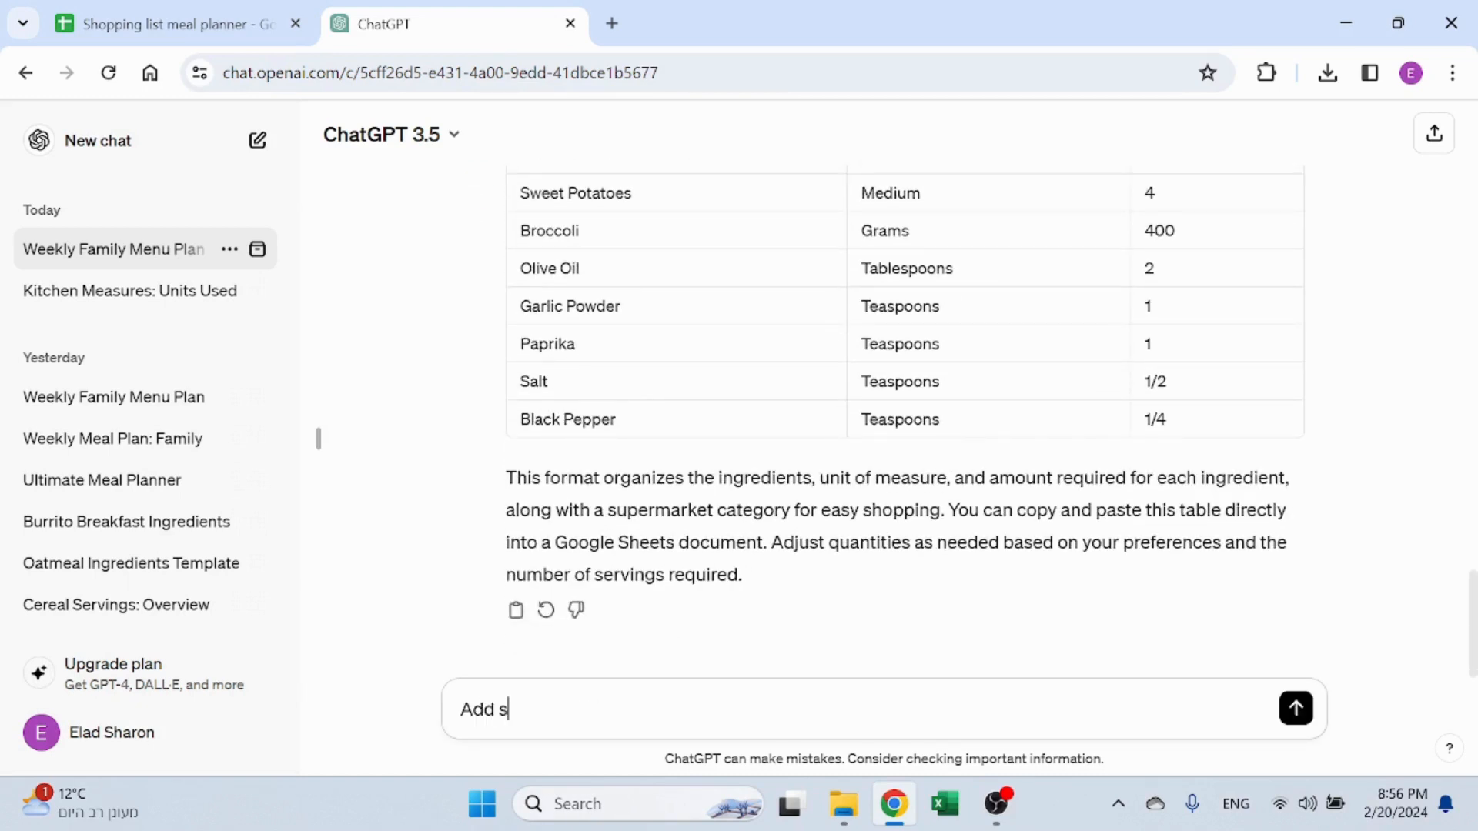
type("upermarket categroy and ")
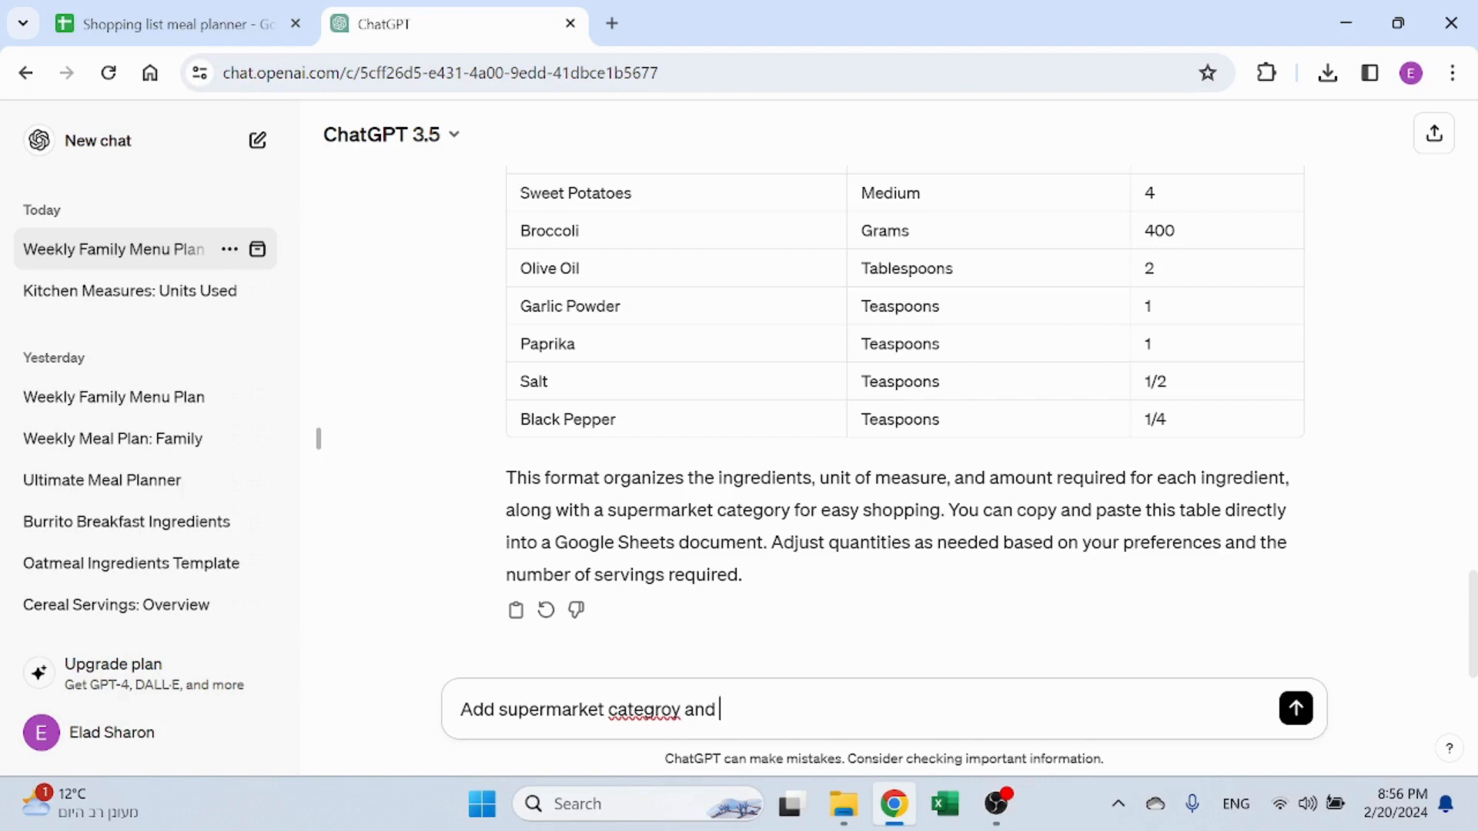
type("|")
key("Return")
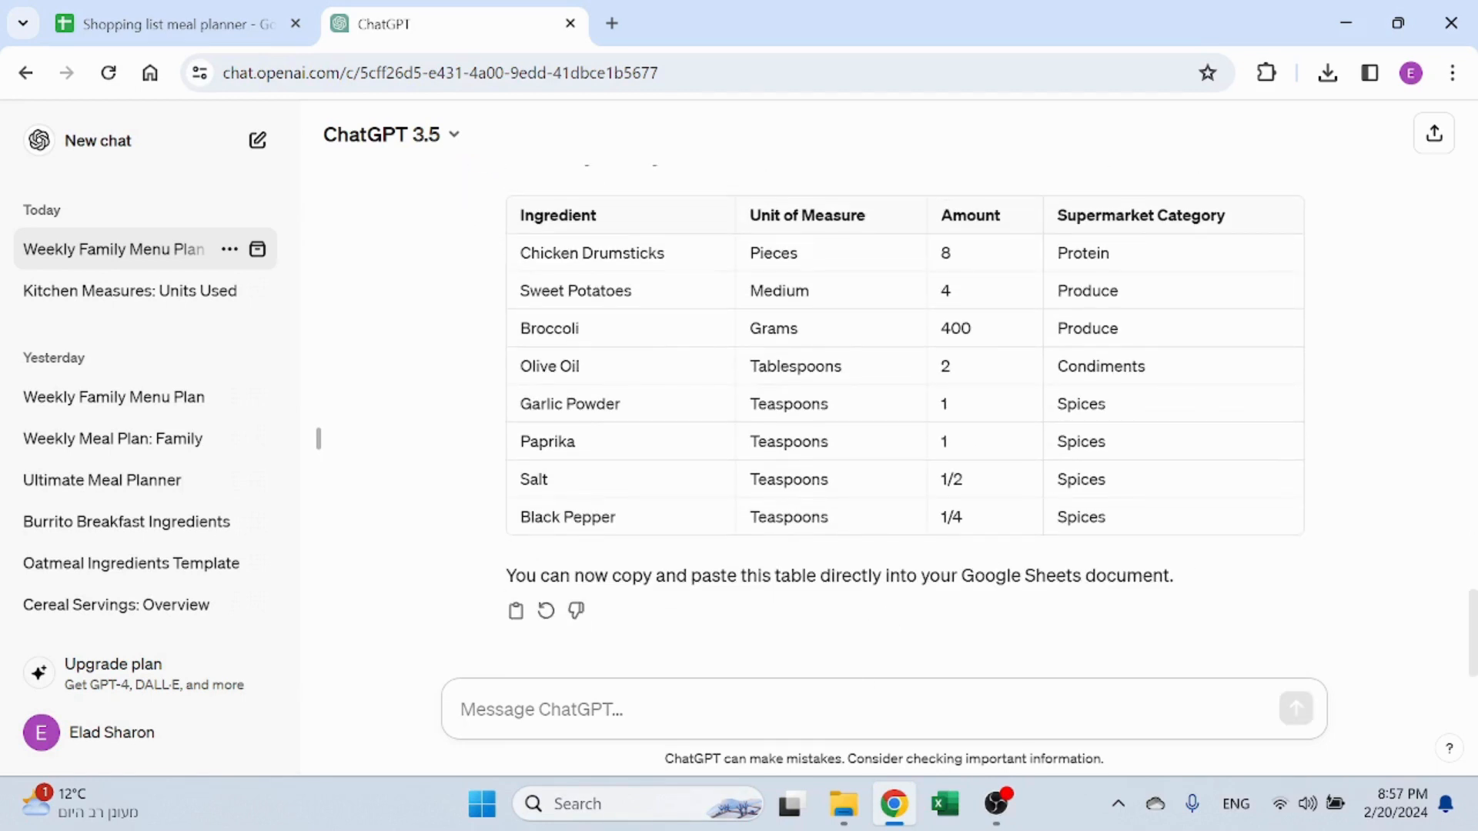
Send ChatGPT the follow-up message "Add | delimeter" and review the returned table
type("Add")
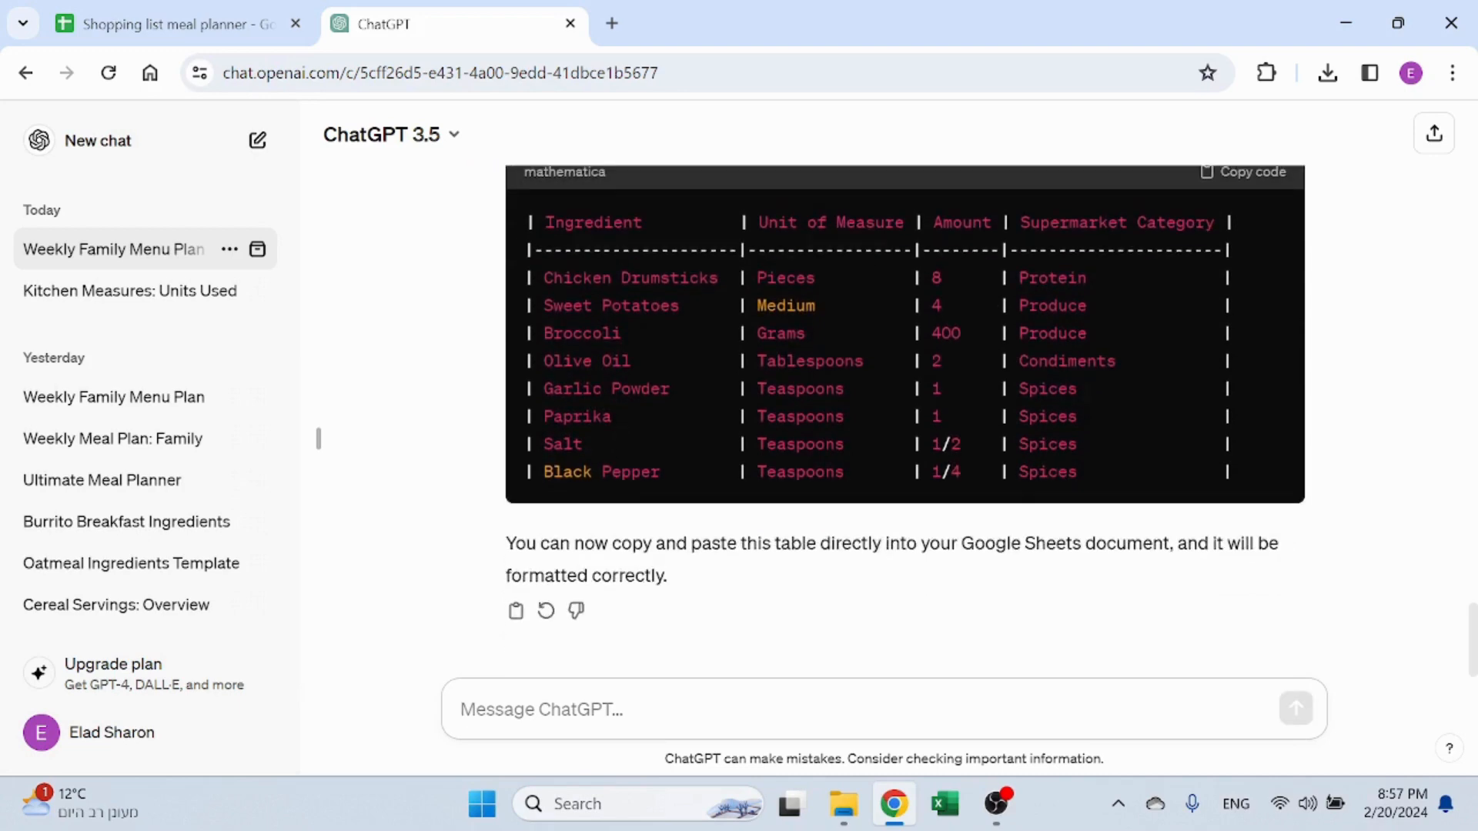
scroll(703, 414, "up", 5)
scroll(988, 480, "down", 2)
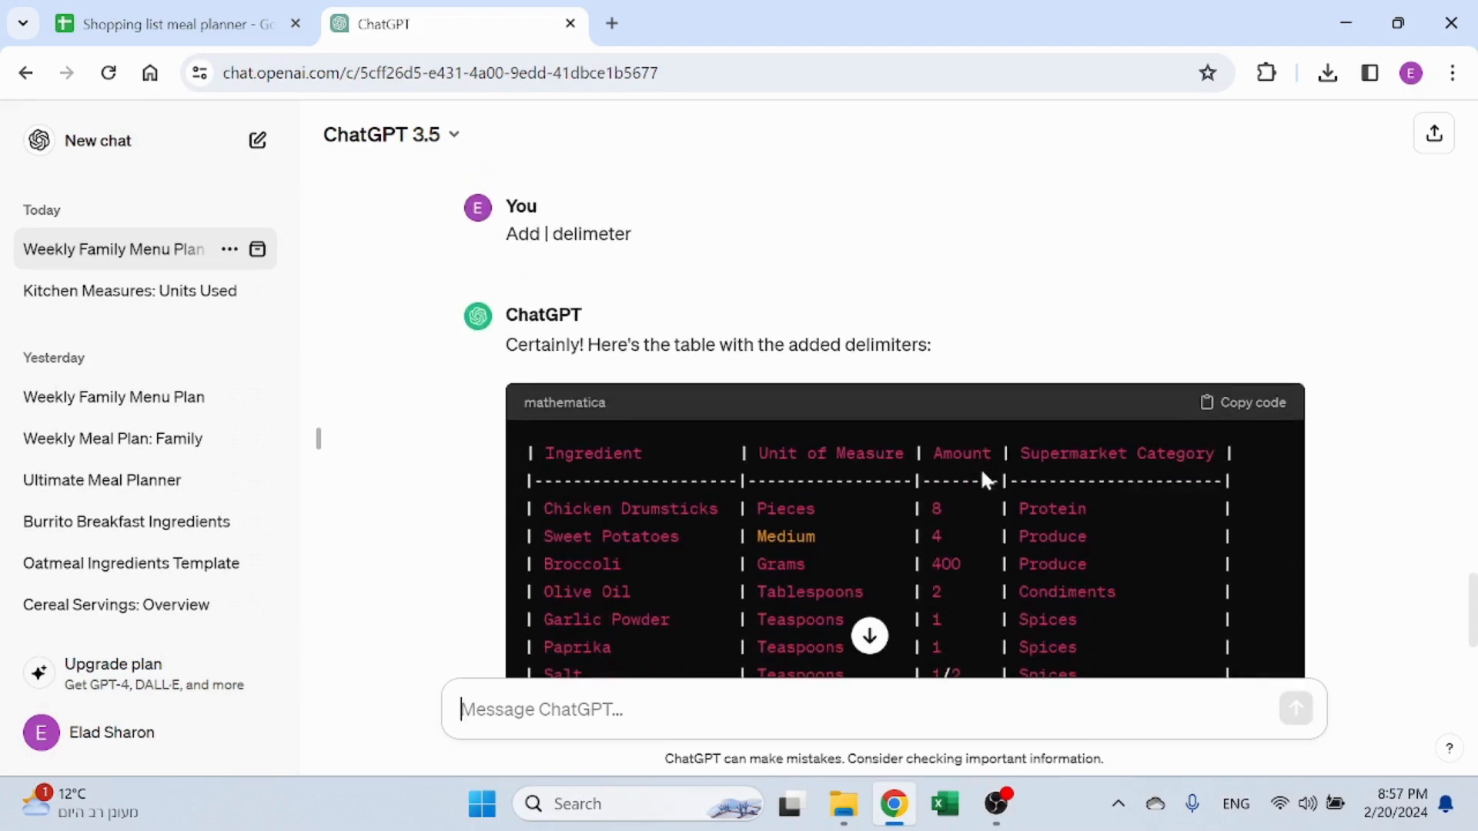
scroll(906, 431, "down", 2)
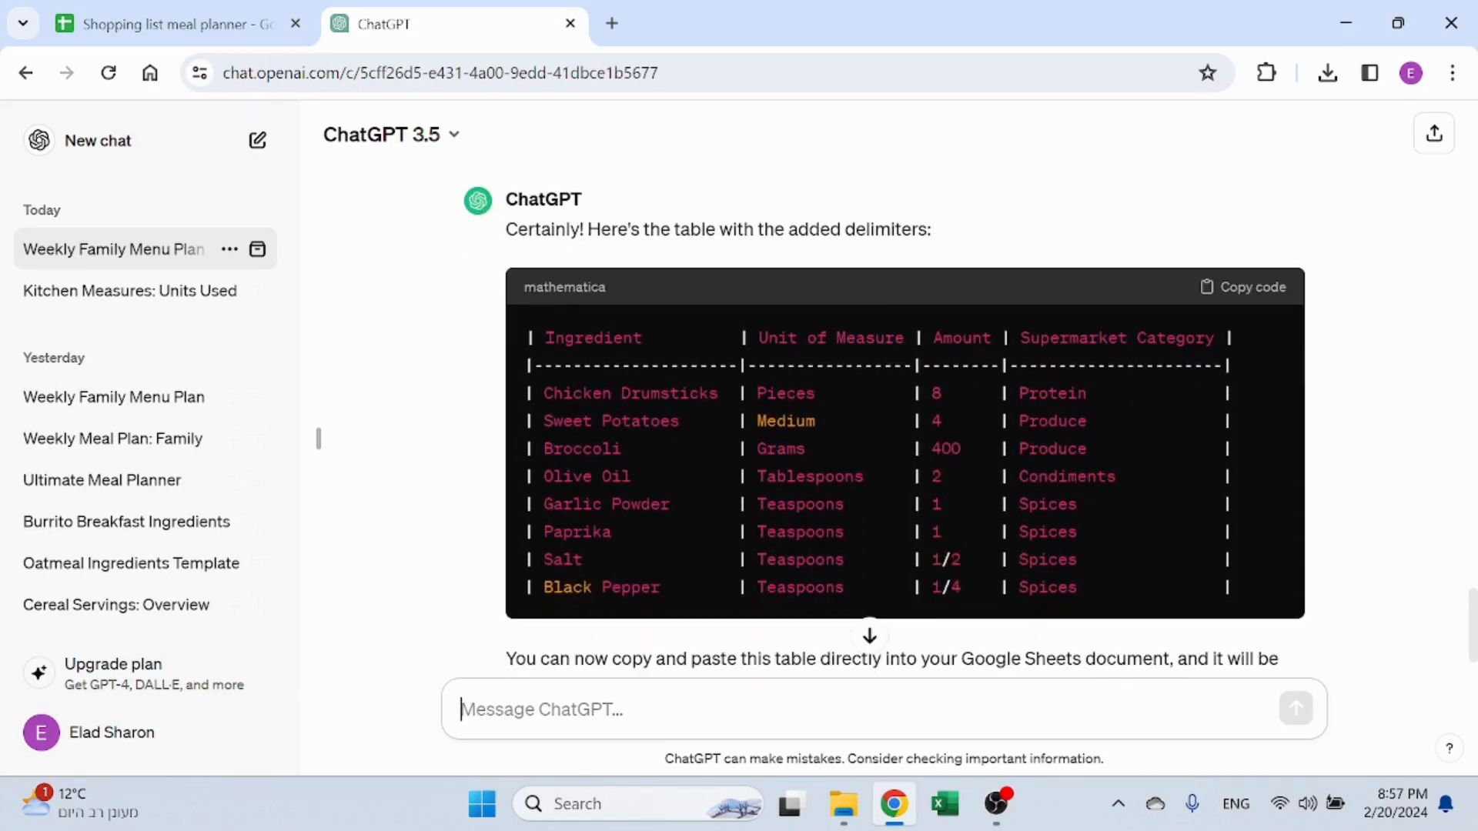
Copy the word "delimiter" from ChatGPT's reply and replace "| format" at the end of the sheet's A4 prompt formula with "and delimiter"
double_click(885, 229)
left_click(848, 231)
left_click_drag(845, 230, 918, 229)
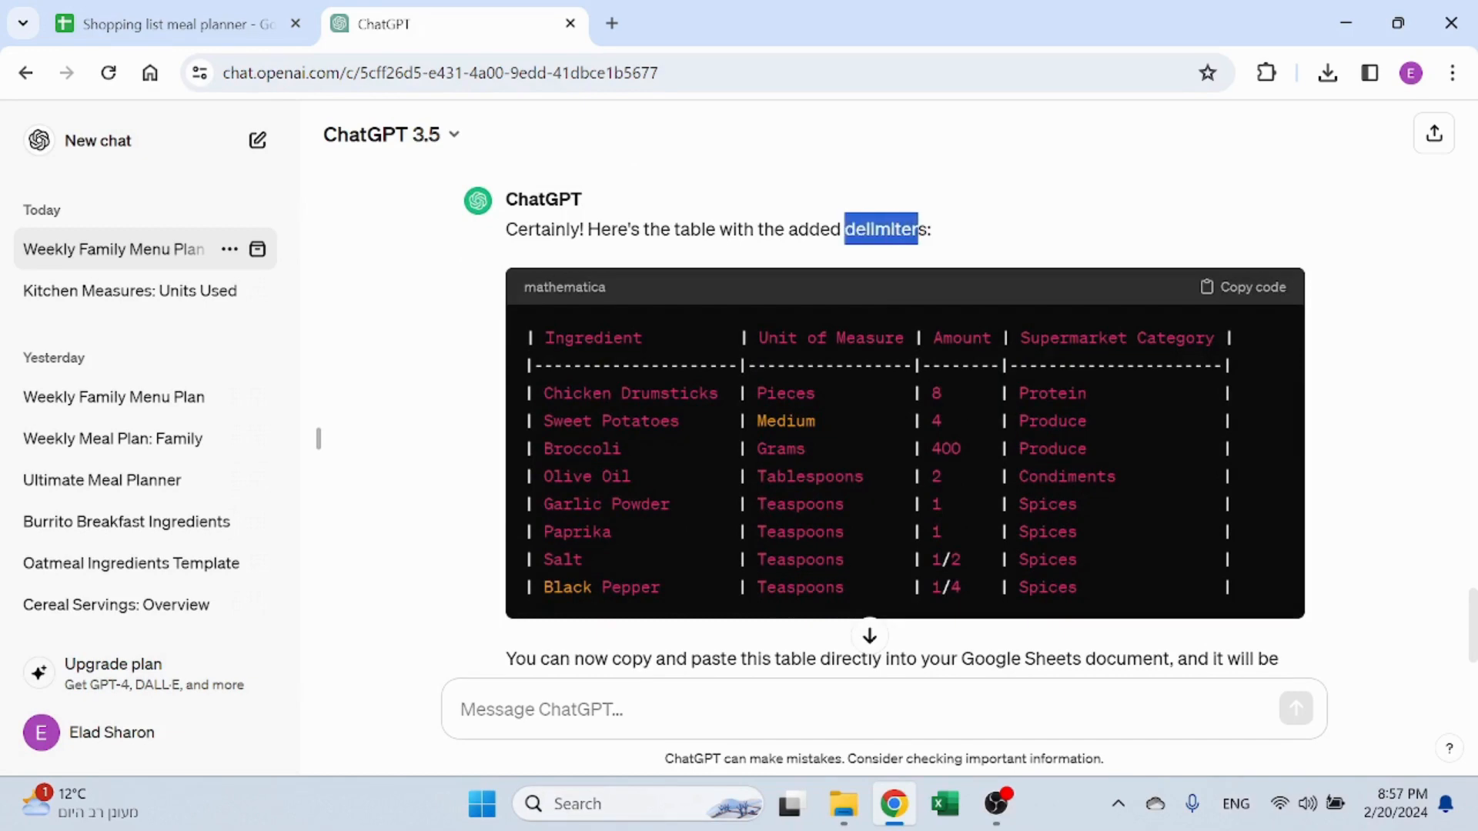
left_click(193, 22)
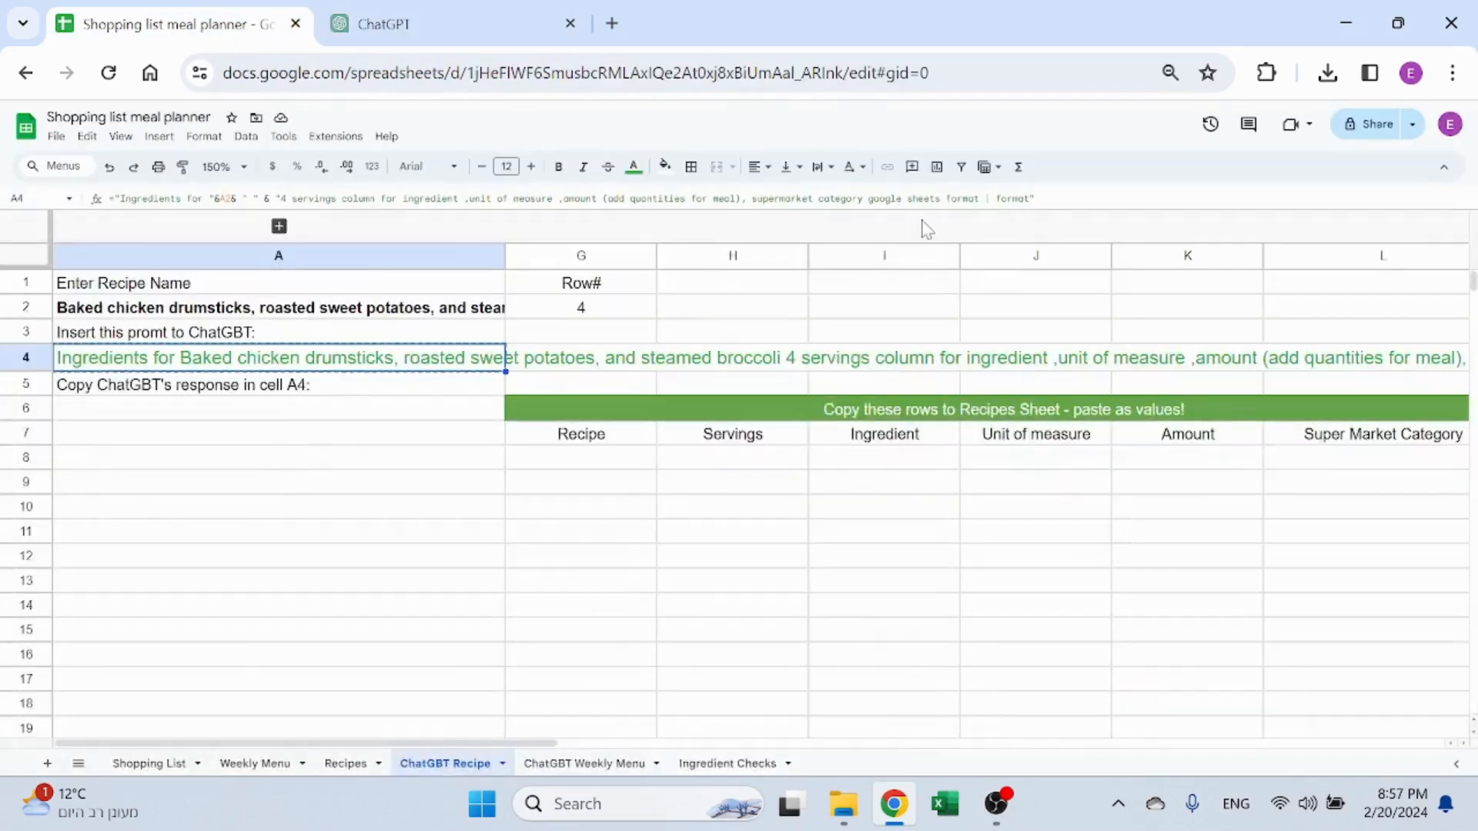
left_click_drag(984, 198, 1036, 199)
type("and")
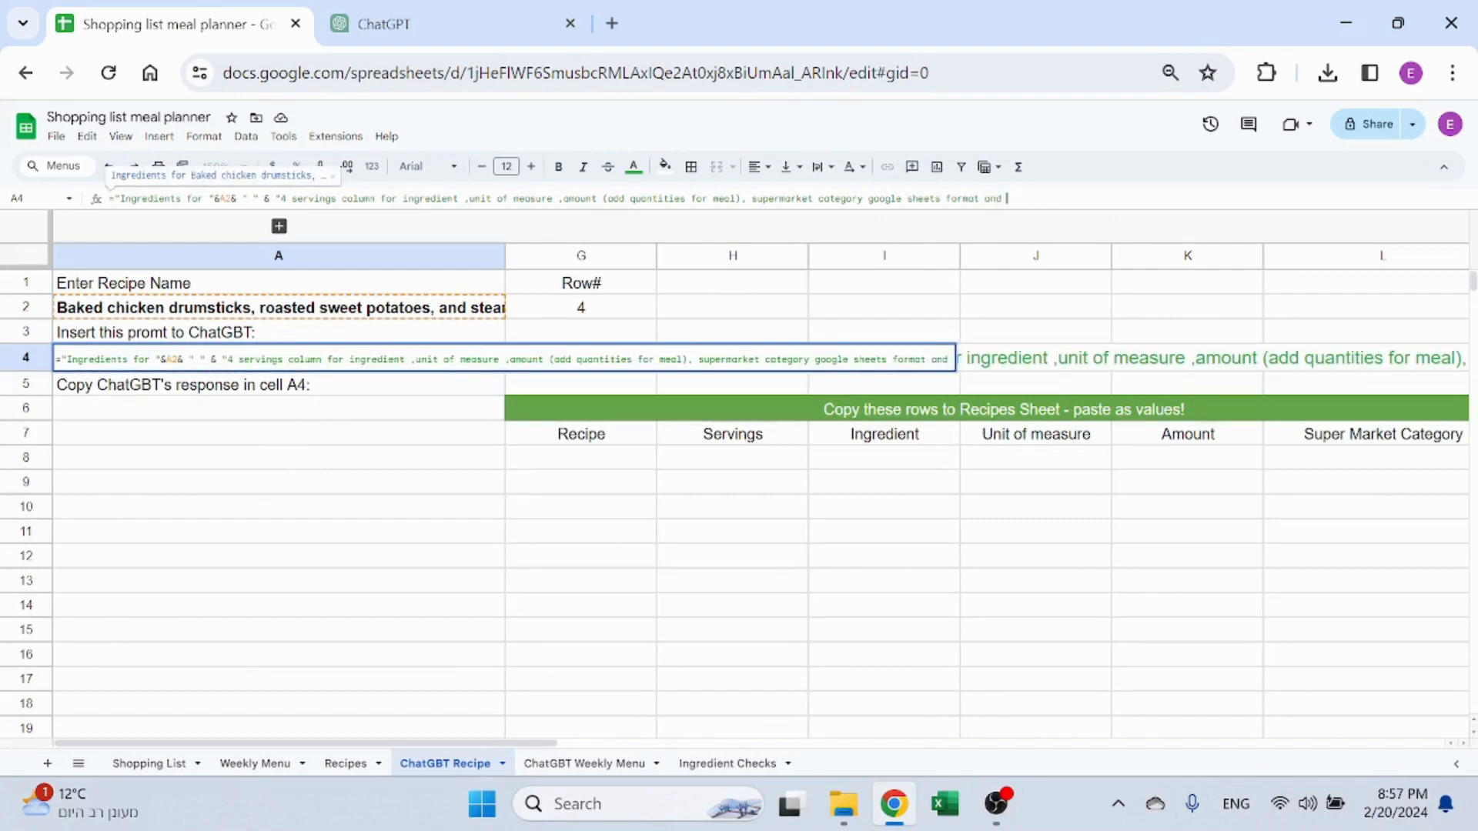
key("ctrl+v")
key("Return")
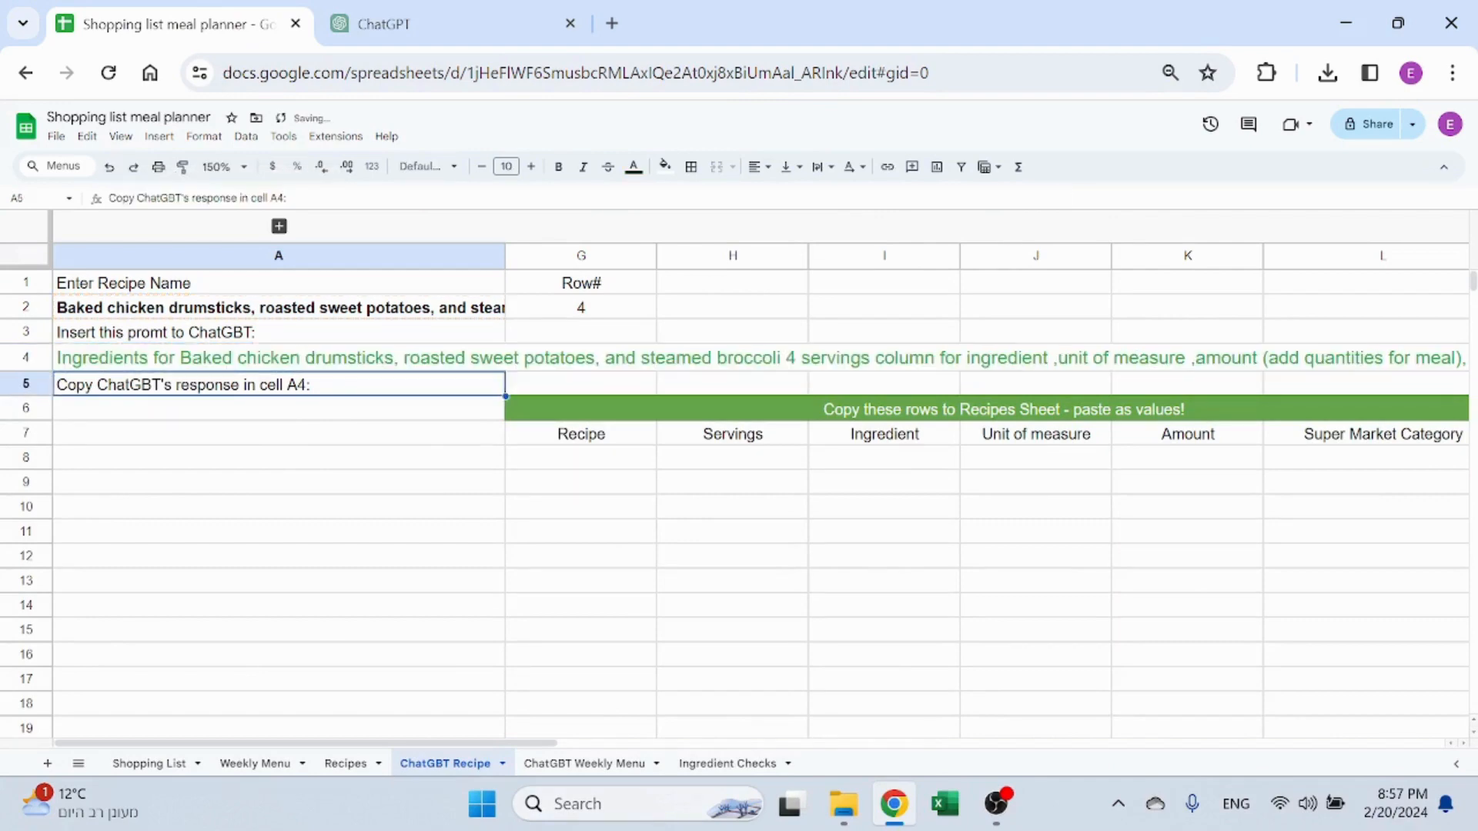
Copy the revised prompt from A4 and submit it to ChatGPT
left_click(419, 367)
left_click(462, 25)
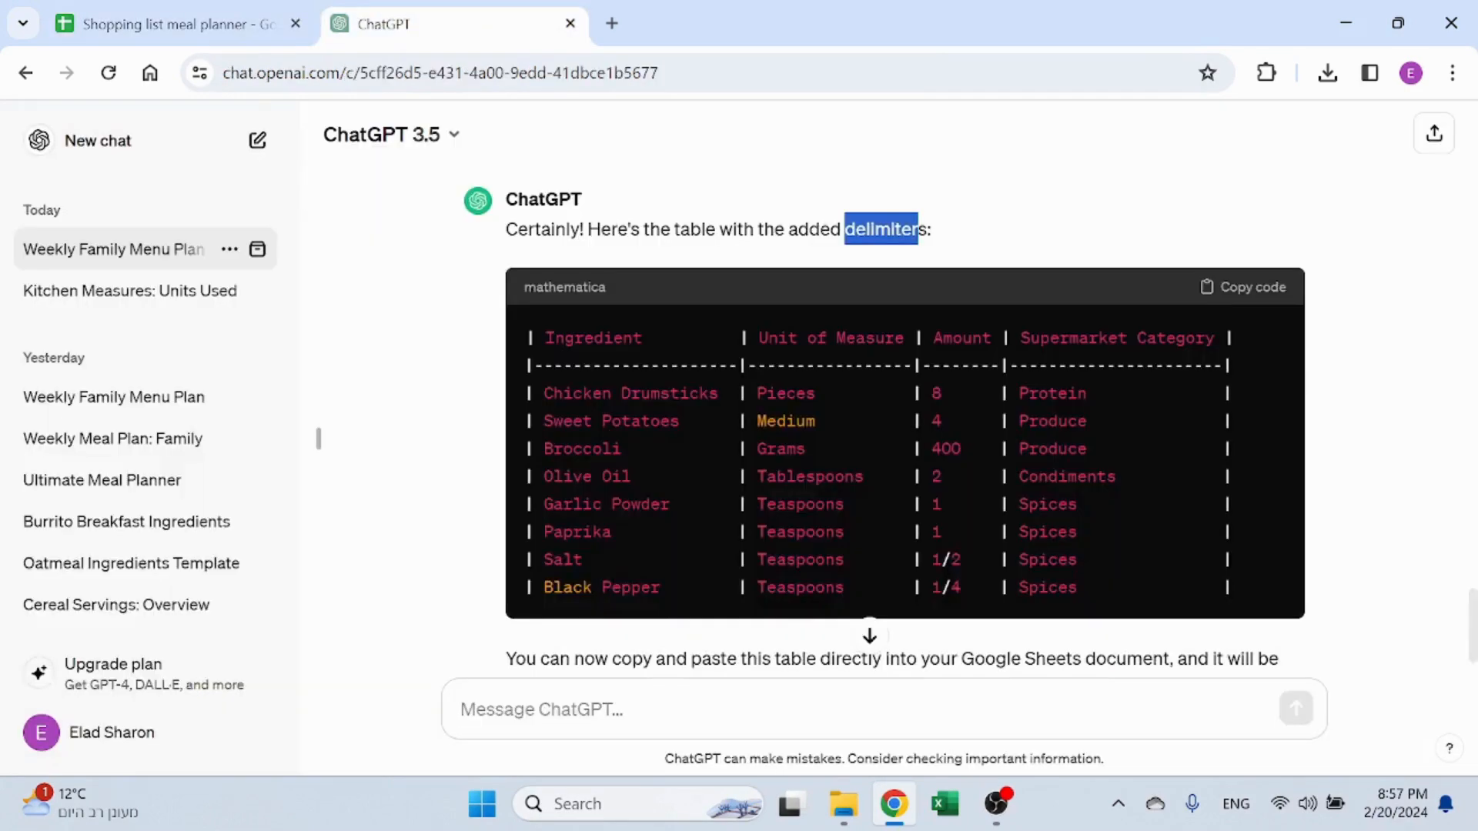
left_click(677, 685)
key("ctrl+v")
key("Return")
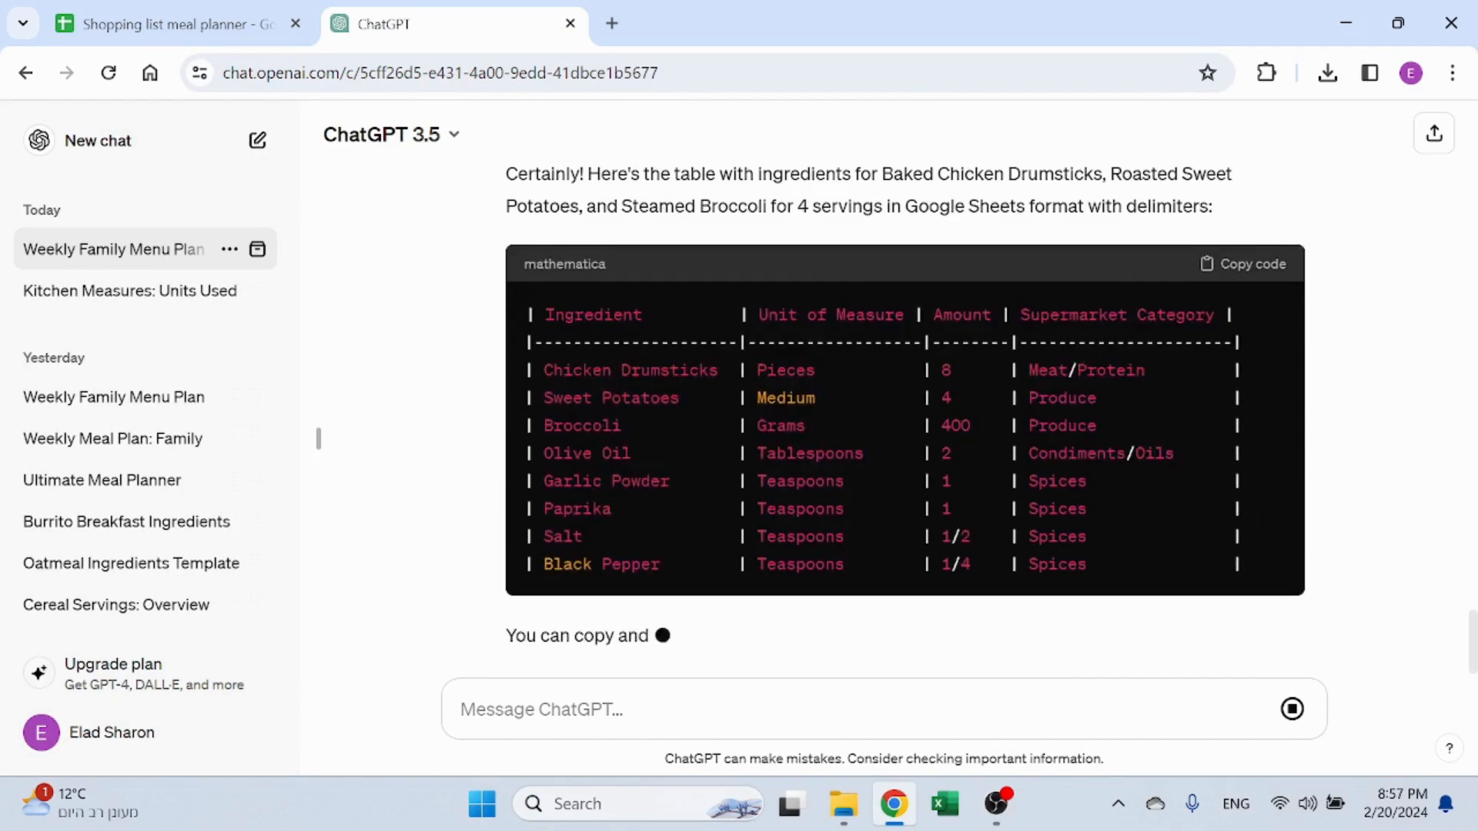
Copy ChatGPT's delimited ingredients table into A6 of the ChatGBT Recipe sheet and check the parsed rows in G8:L15
scroll(1027, 404, "up", 2)
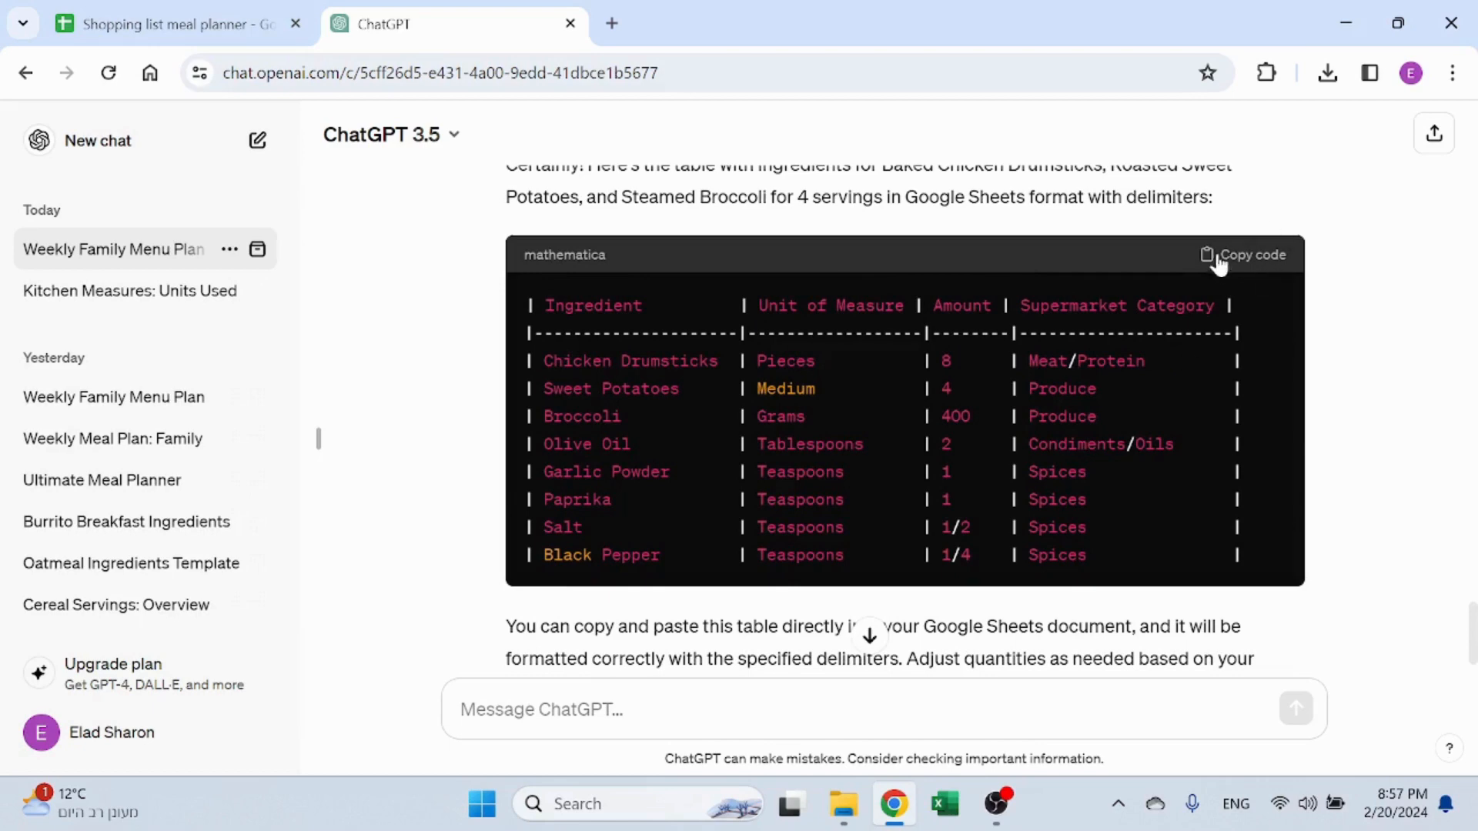
left_click(1243, 254)
left_click(177, 24)
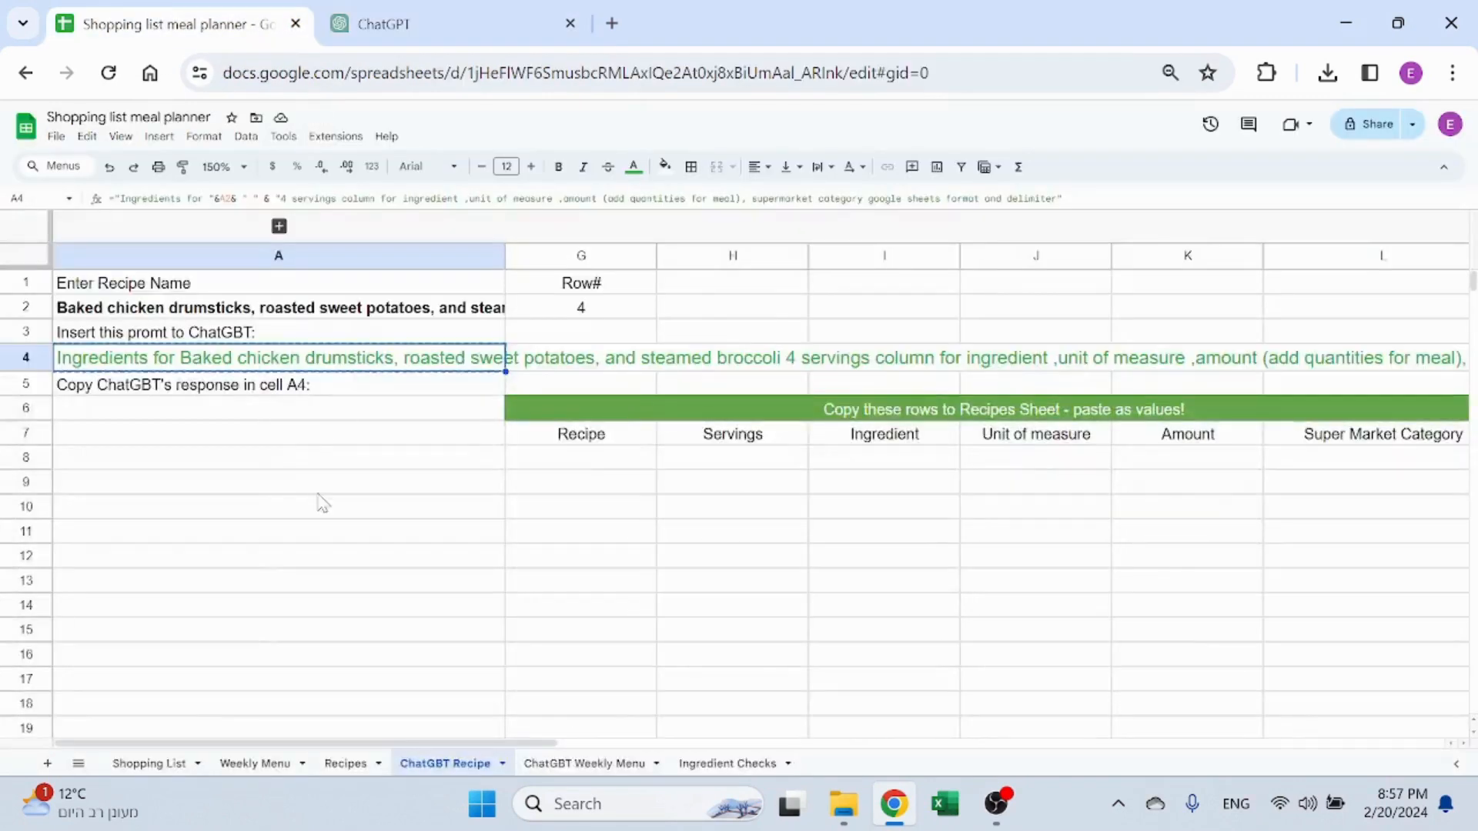
left_click(242, 408)
key("ctrl+v")
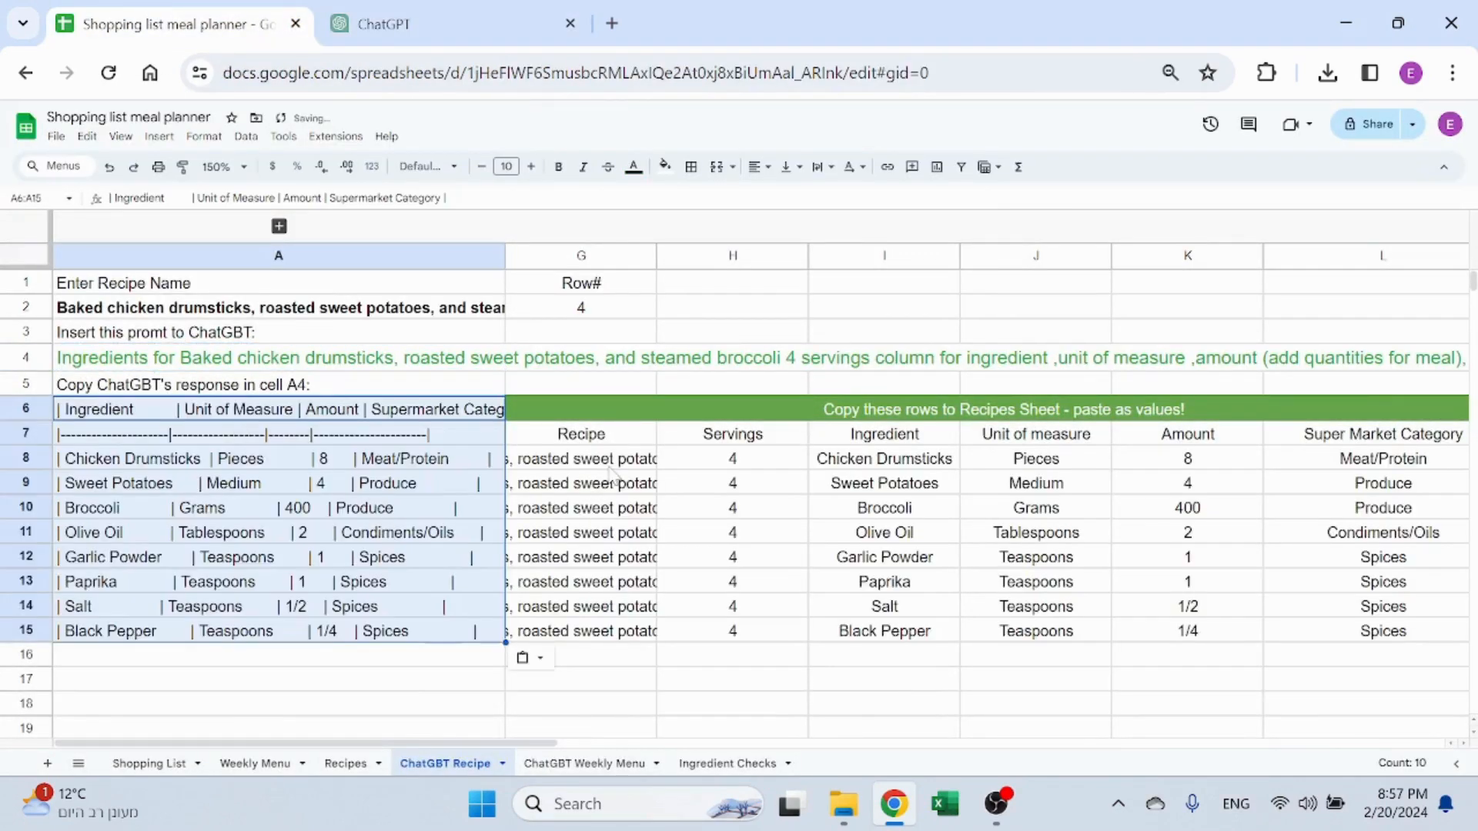
left_click_drag(599, 465, 1335, 631)
left_click(884, 557)
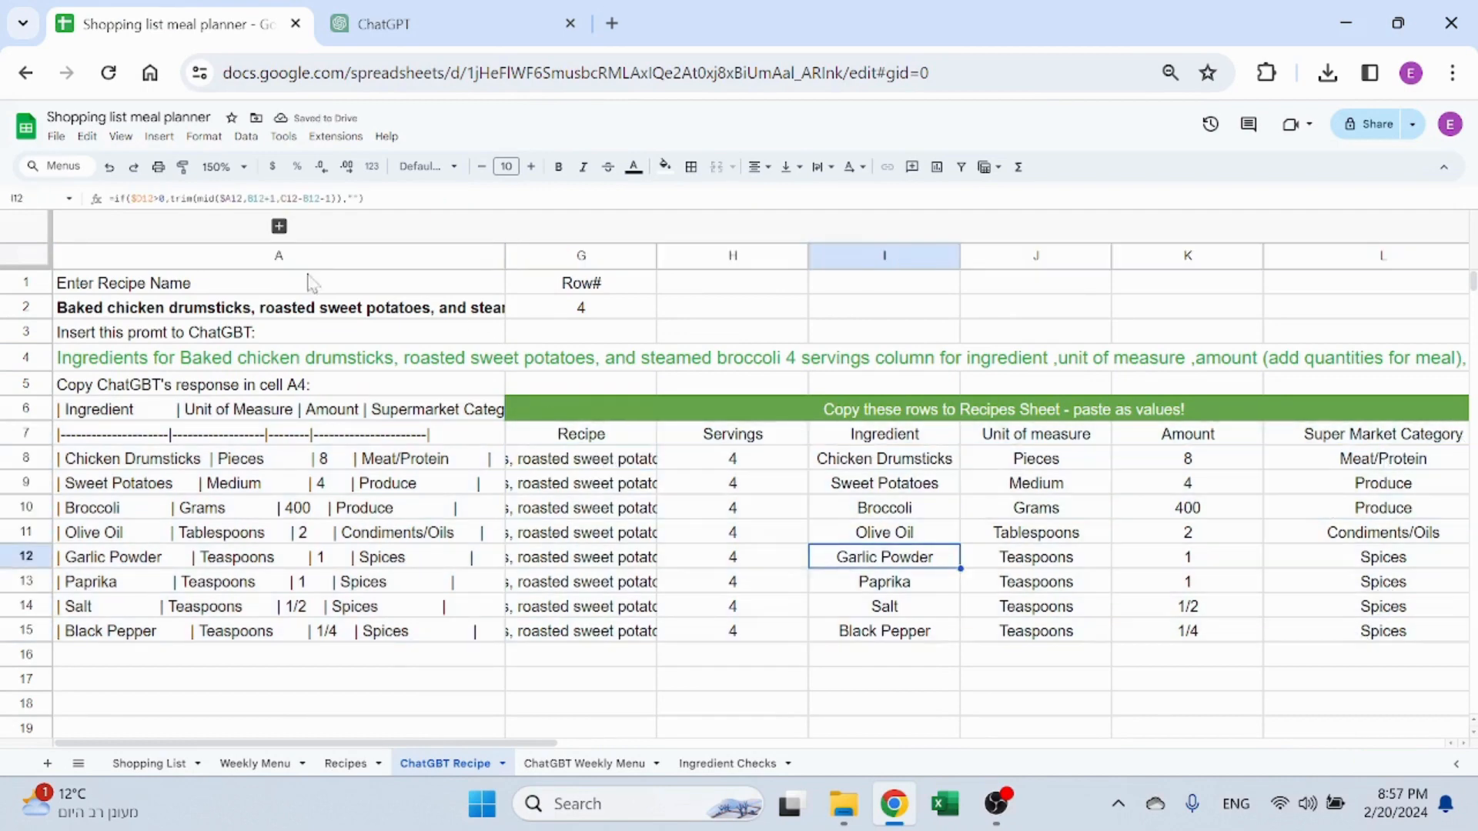
Expand the grouped columns B:F and inspect the | search formulas in B8 and C8 without changing them
left_click(278, 226)
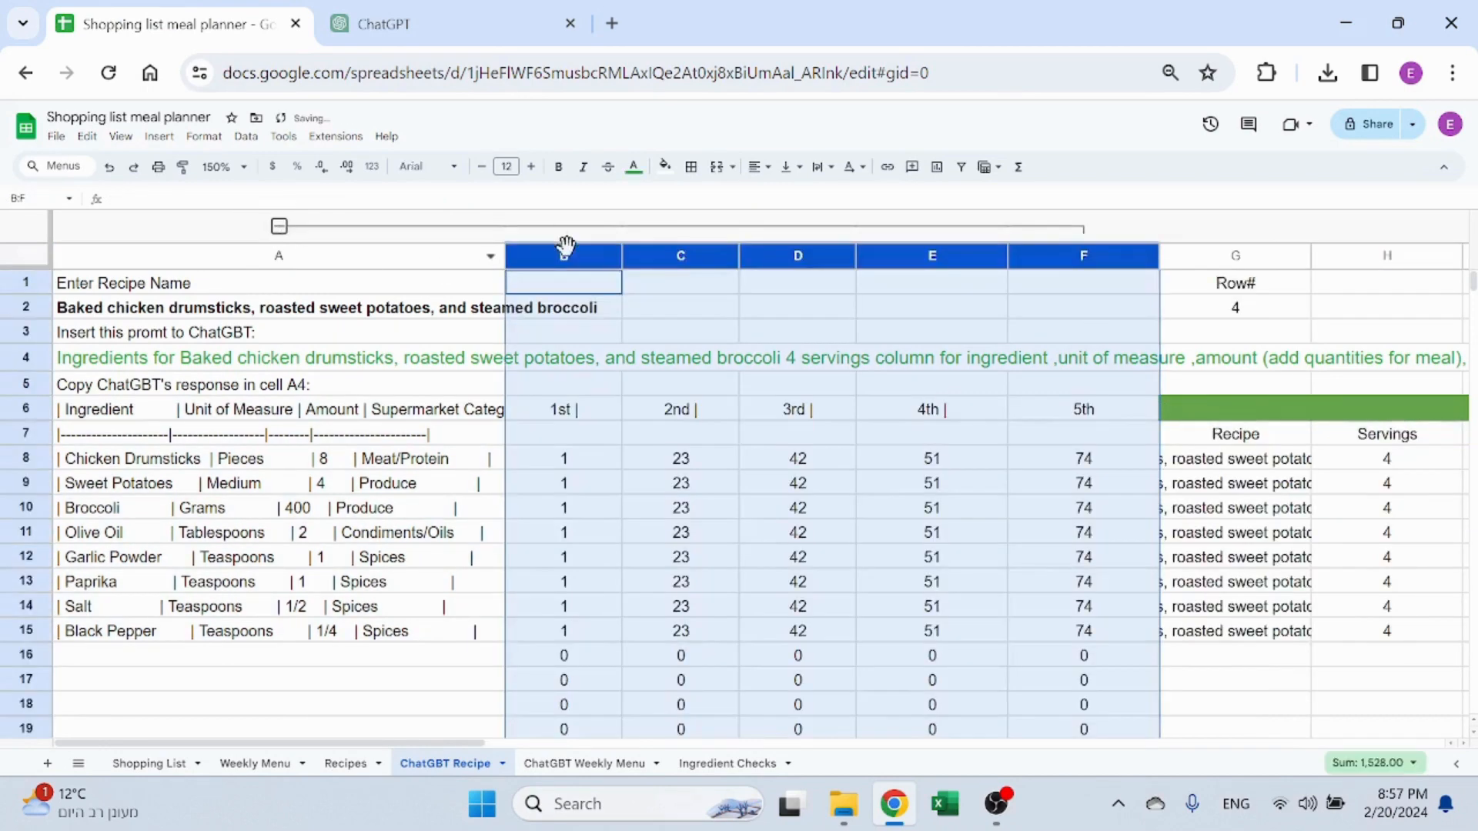
left_click(587, 383)
left_click(590, 413)
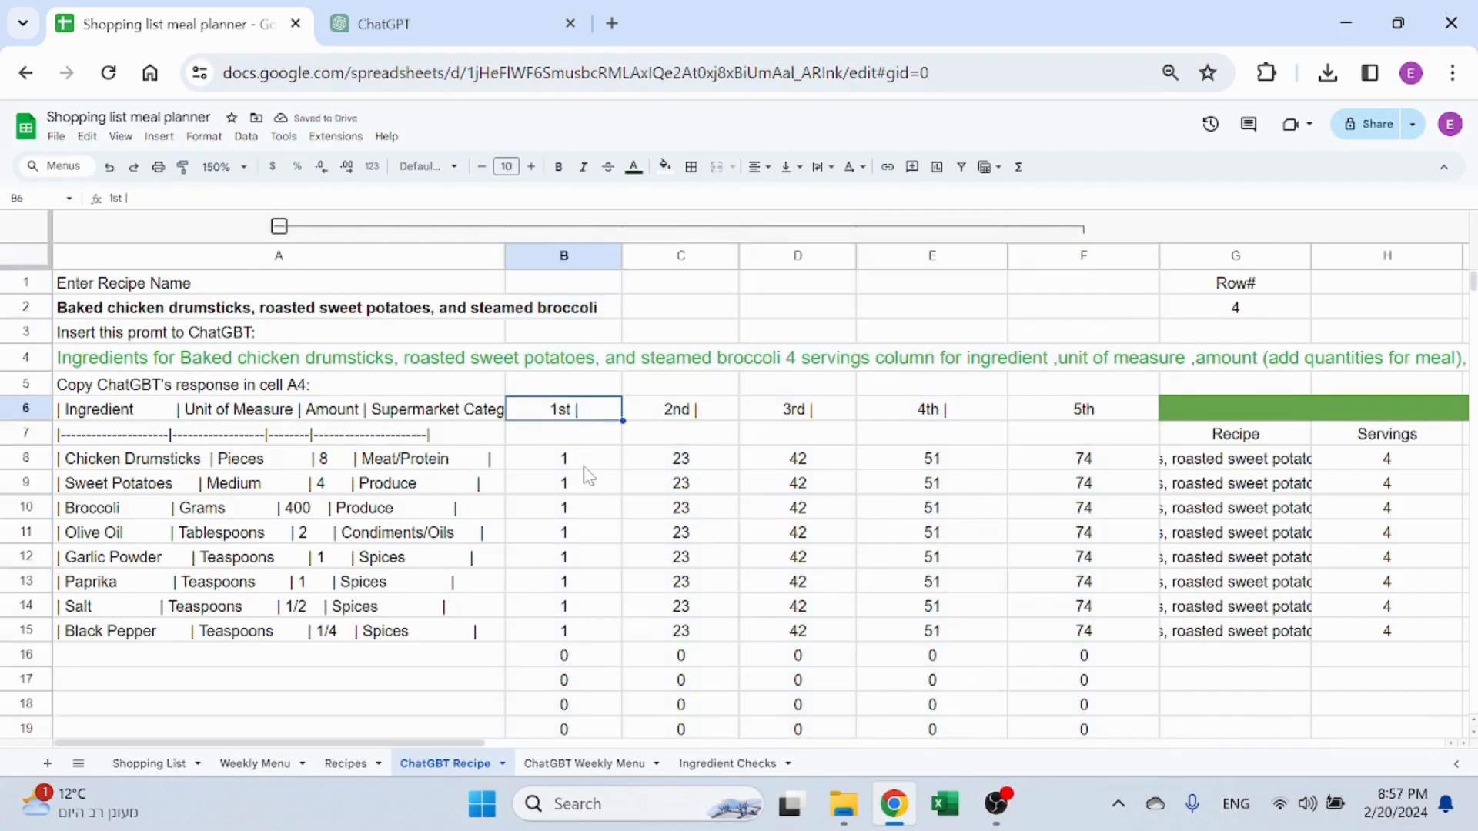
left_click(616, 462)
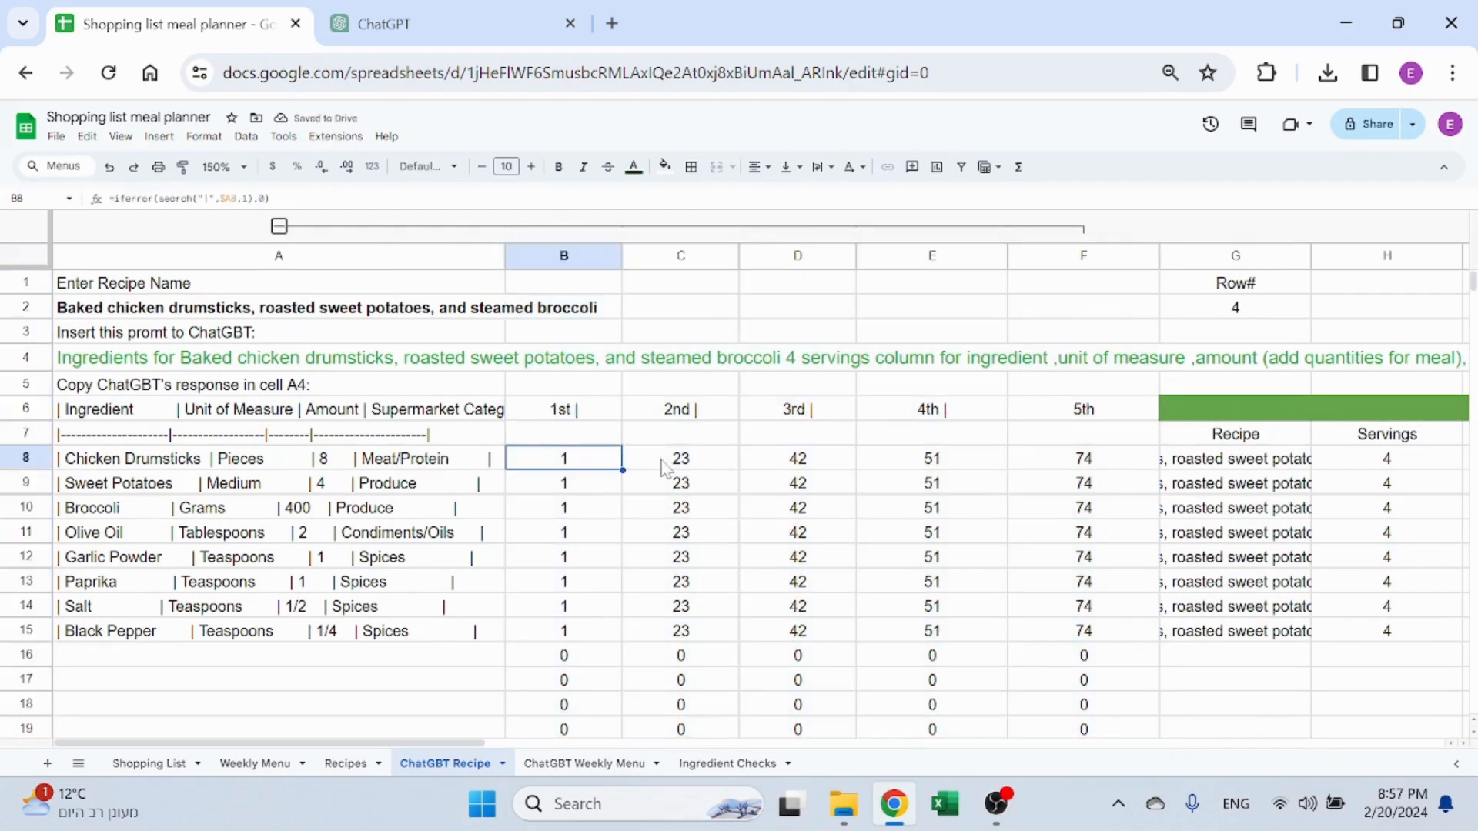
left_click(206, 198)
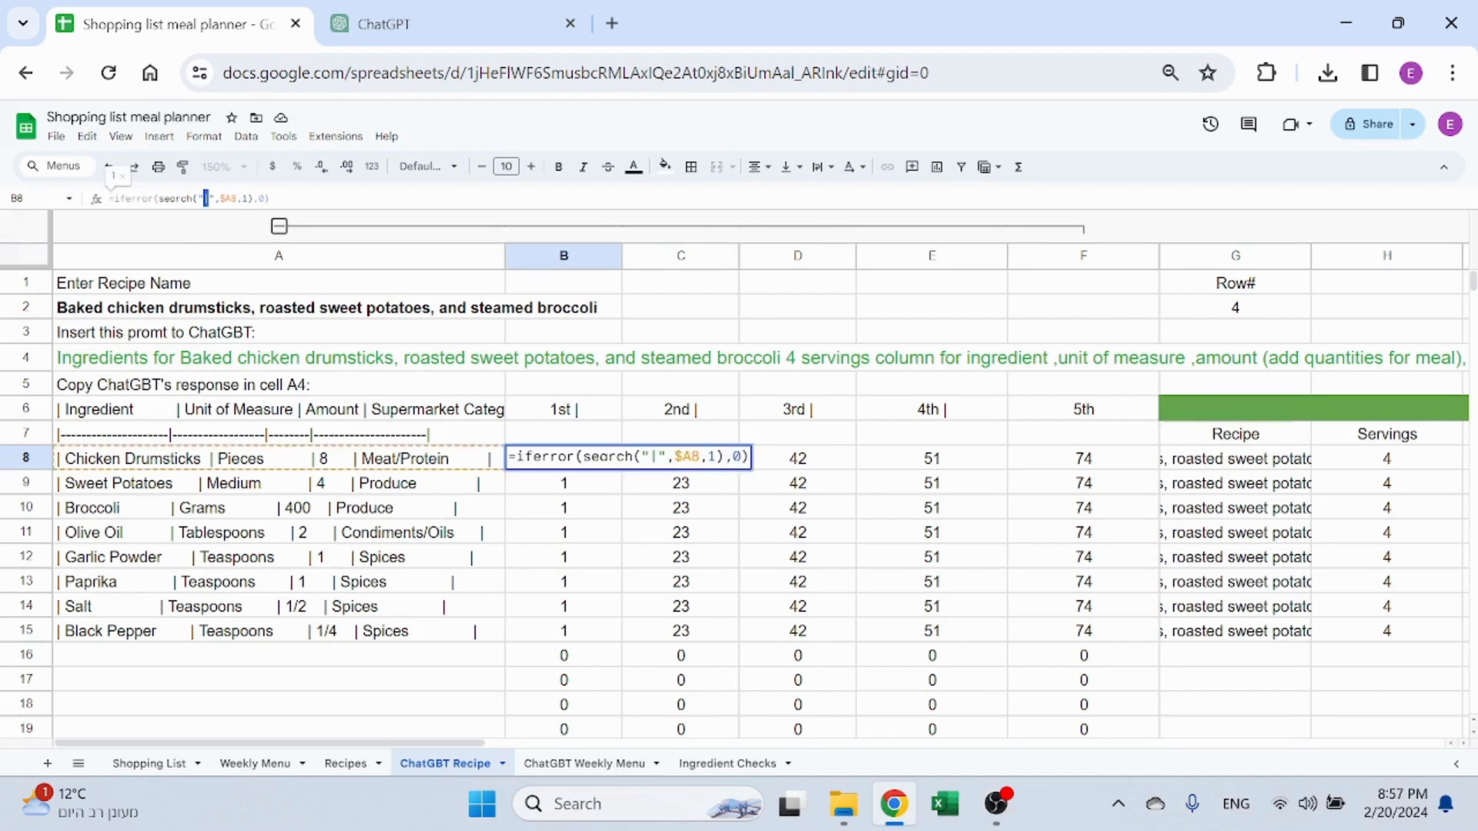
key("Escape")
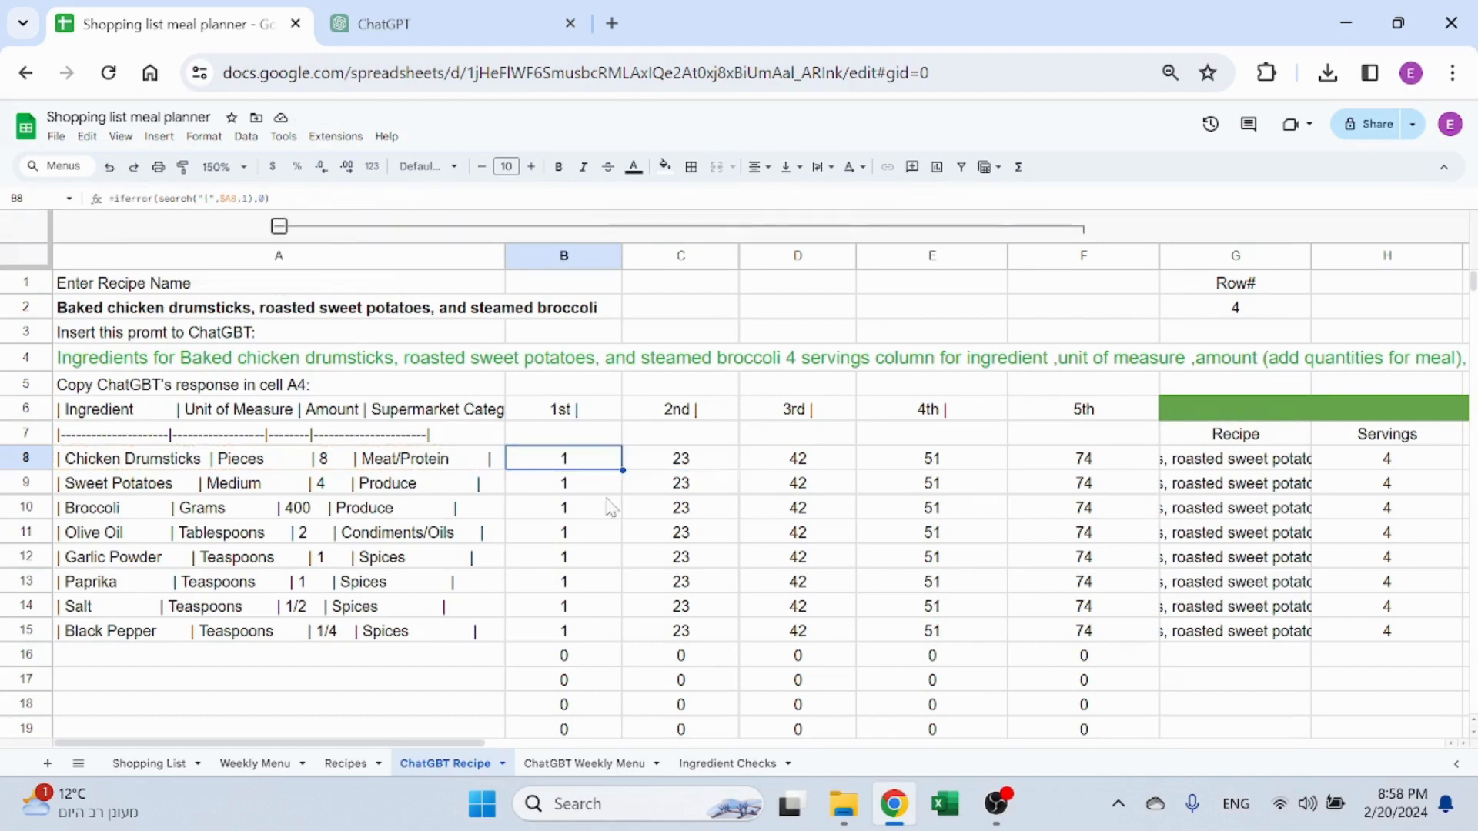
left_click(714, 466)
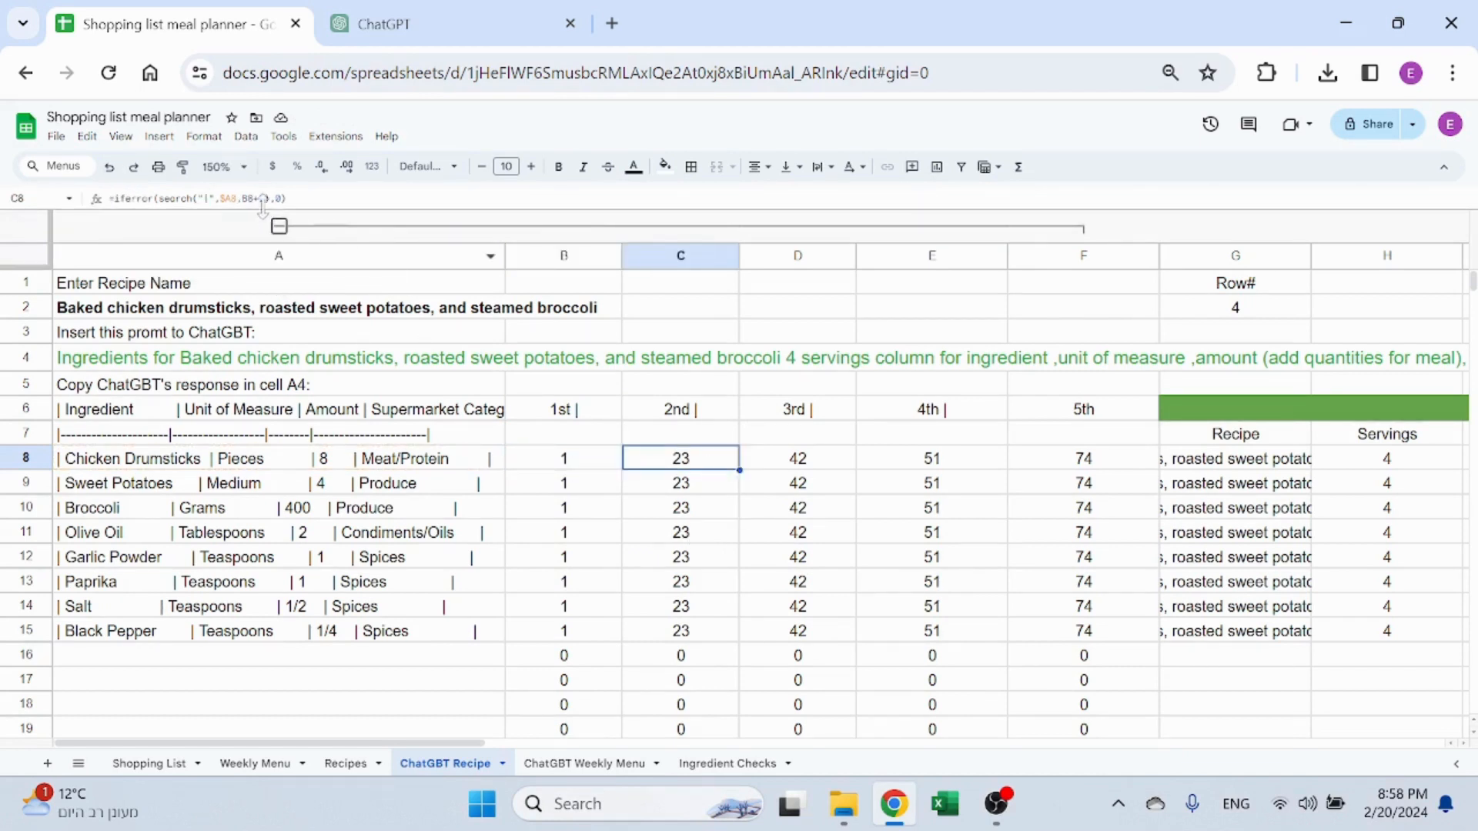
Check the starting-position argument of the search formula in C8 without changing it, and collapse the grouped columns B:F
left_click(231, 198)
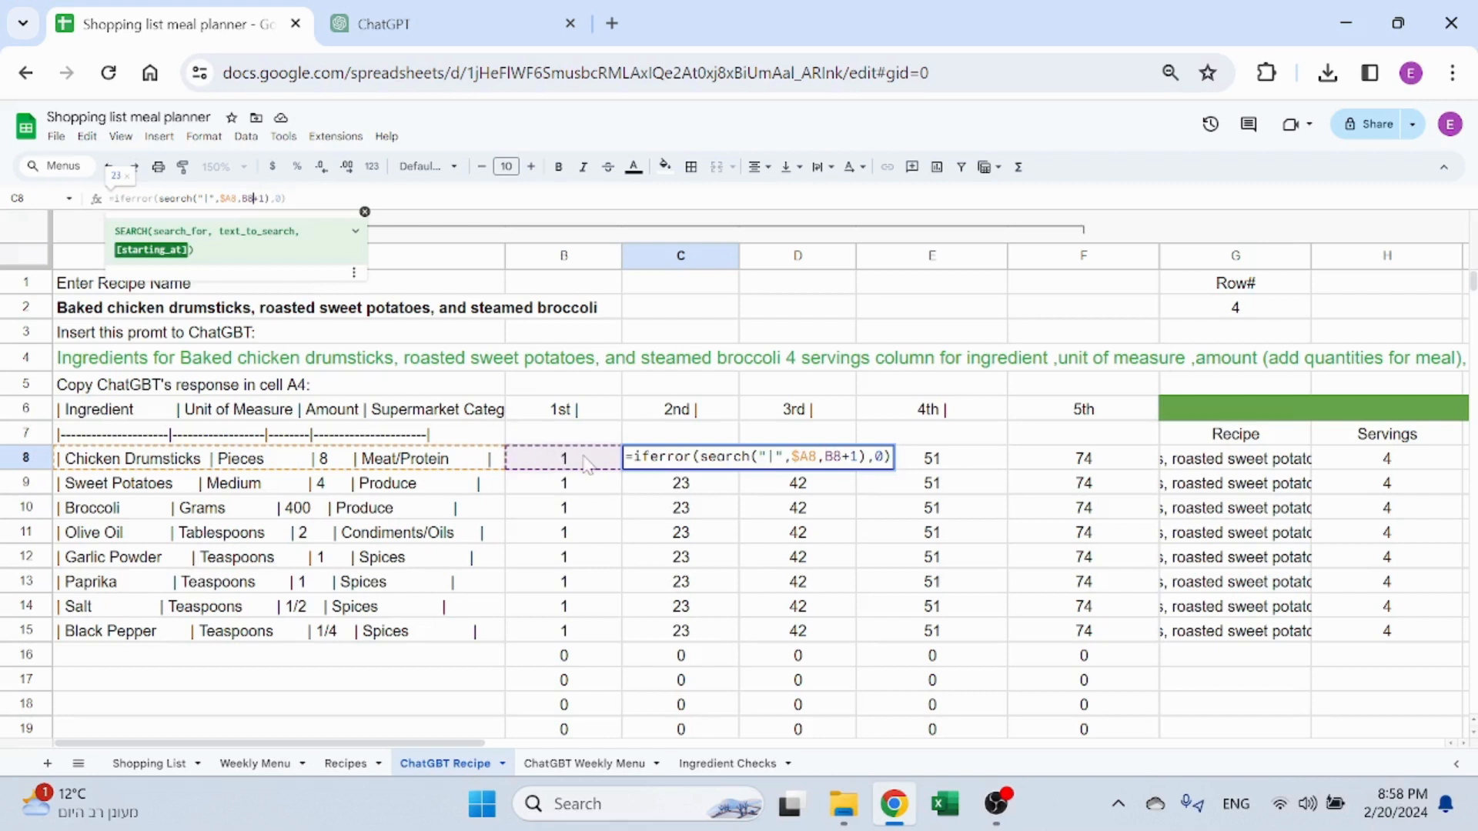
key("Escape")
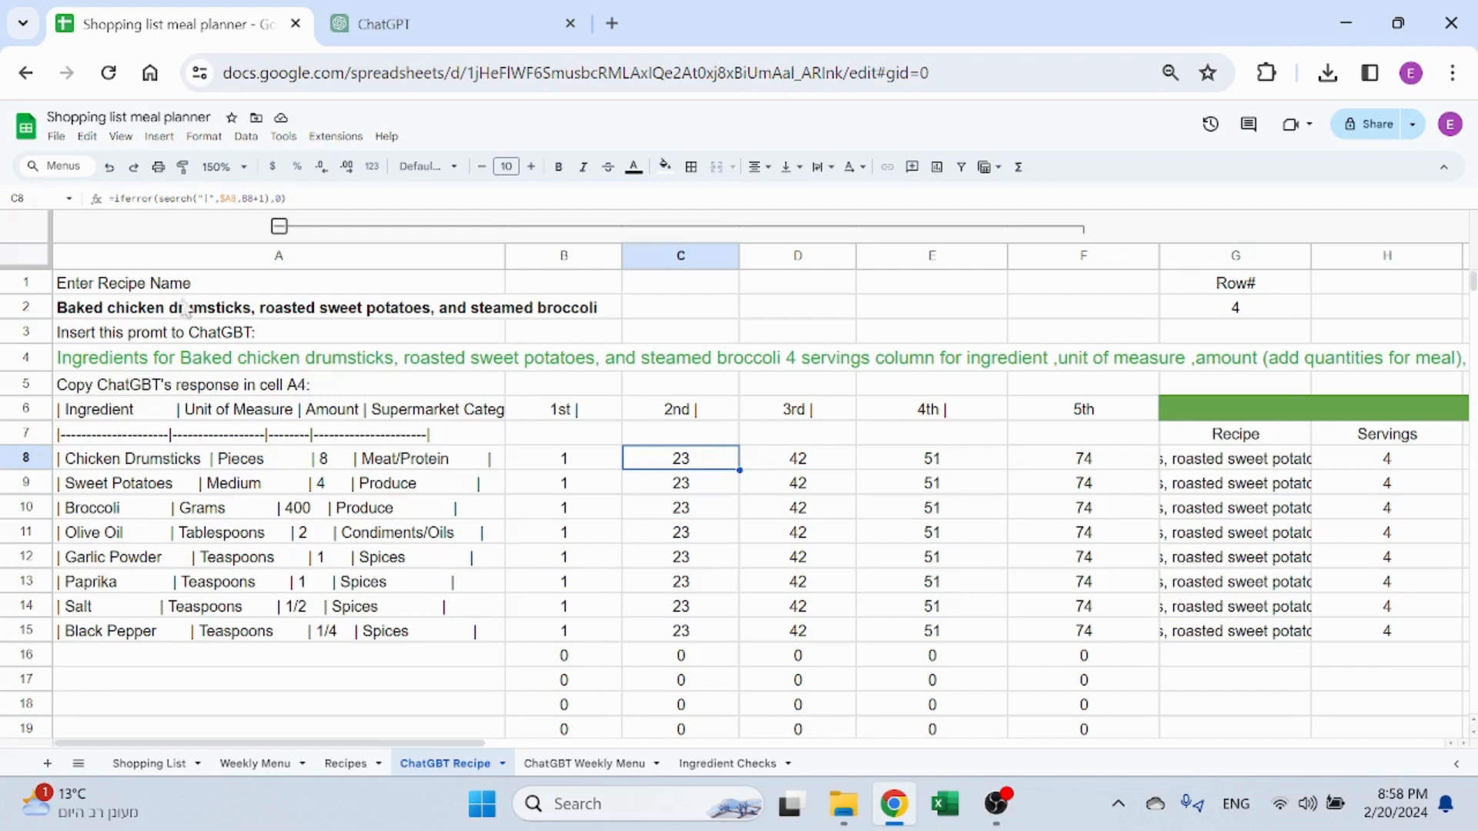
left_click(279, 226)
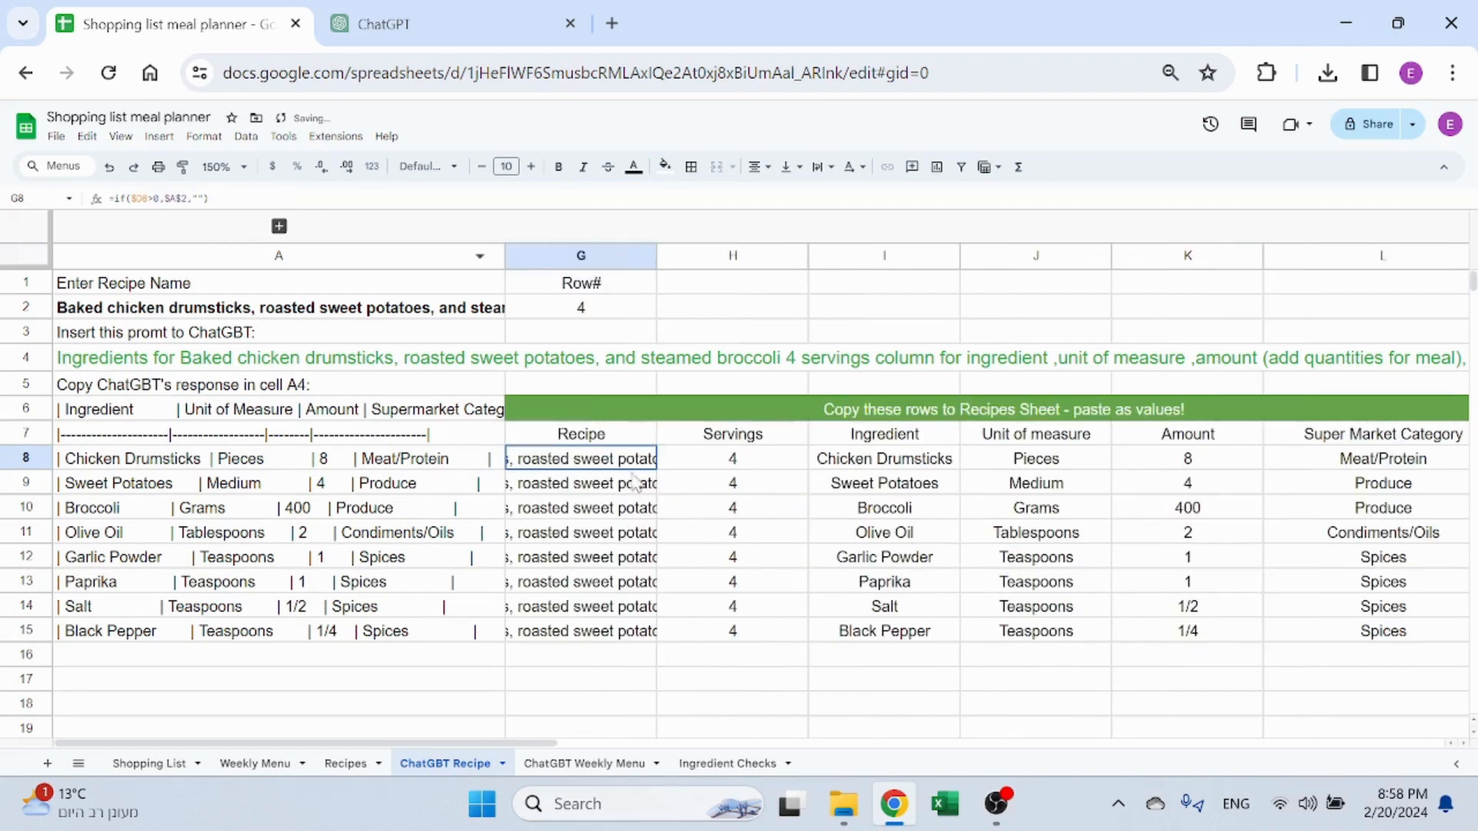
Examine the MID arguments of the Ingredient formula in I8 and the helper positions it references in grouped columns B:F
left_click(896, 460)
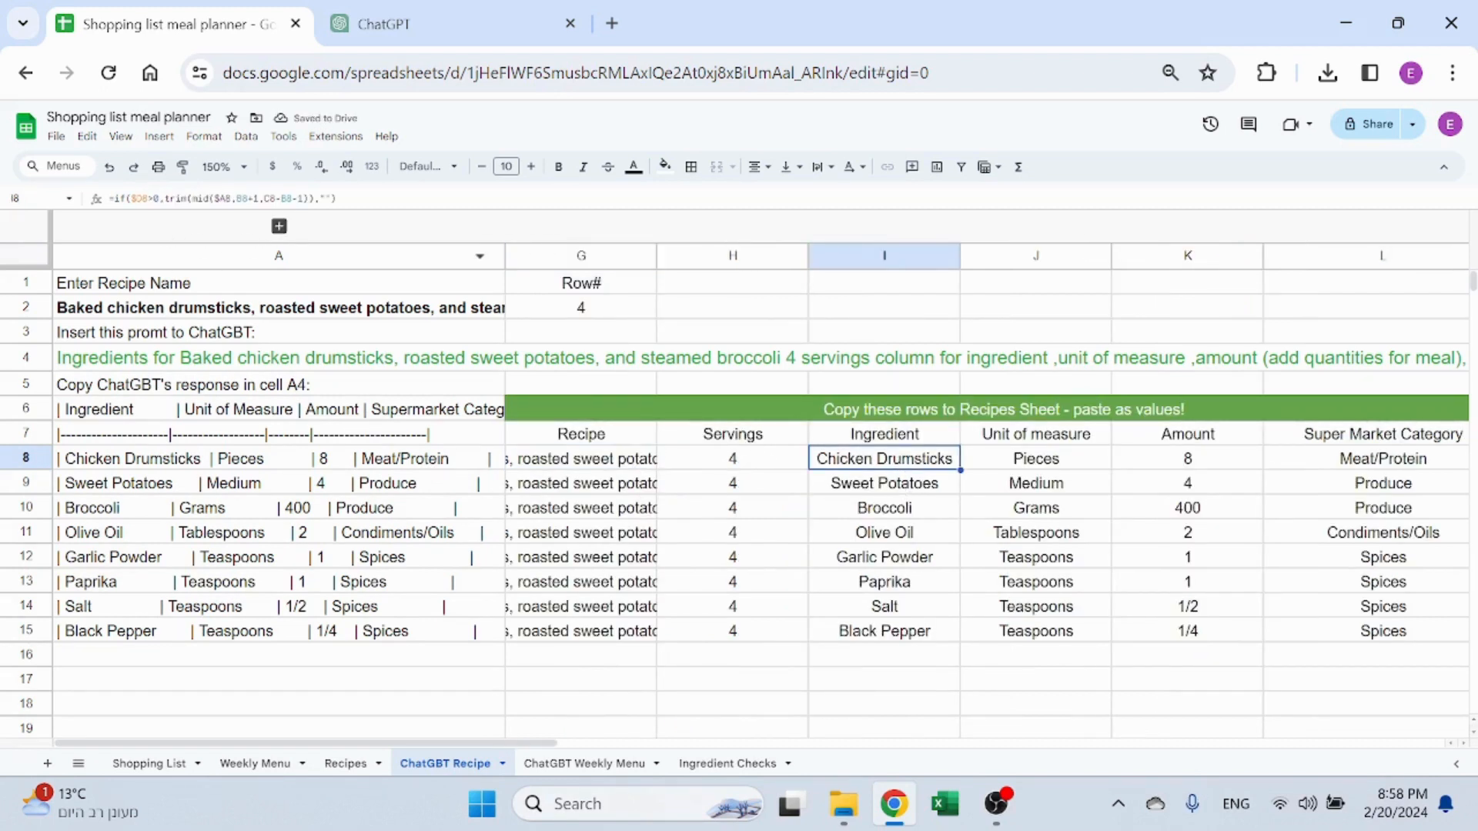
left_click(223, 199)
left_click(202, 198)
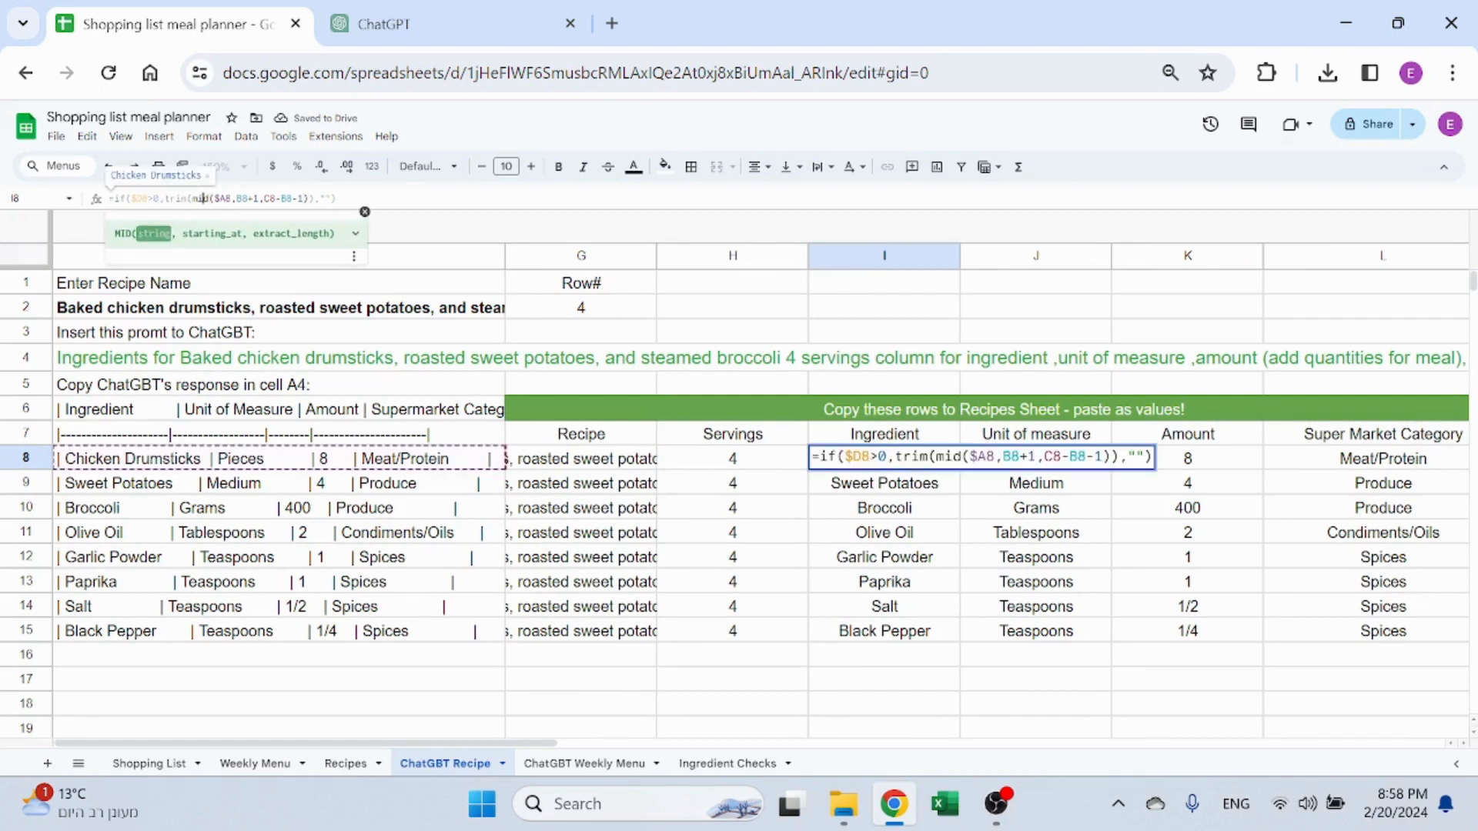
left_click(224, 198)
left_click(242, 198)
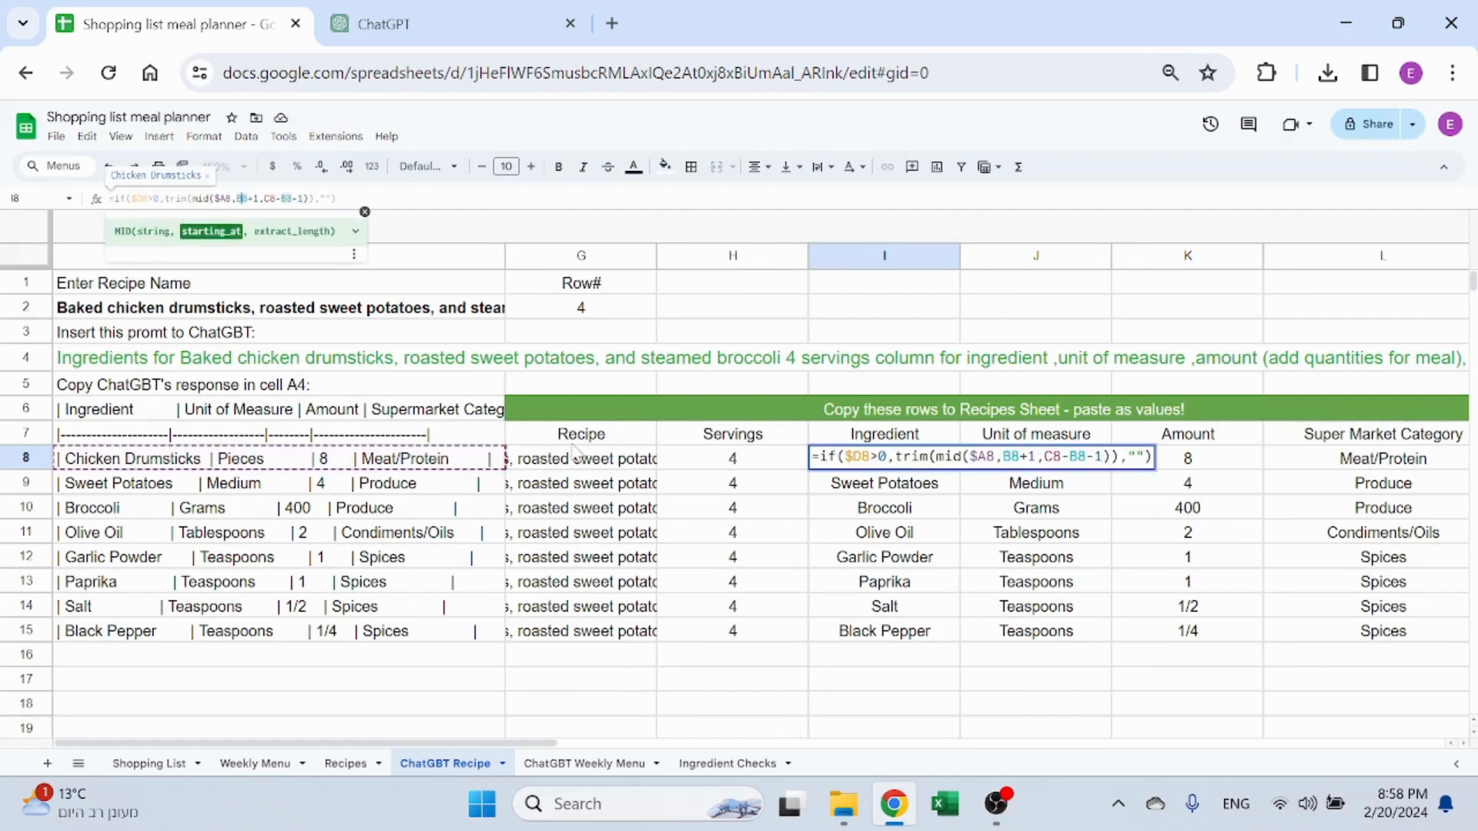
key("Escape")
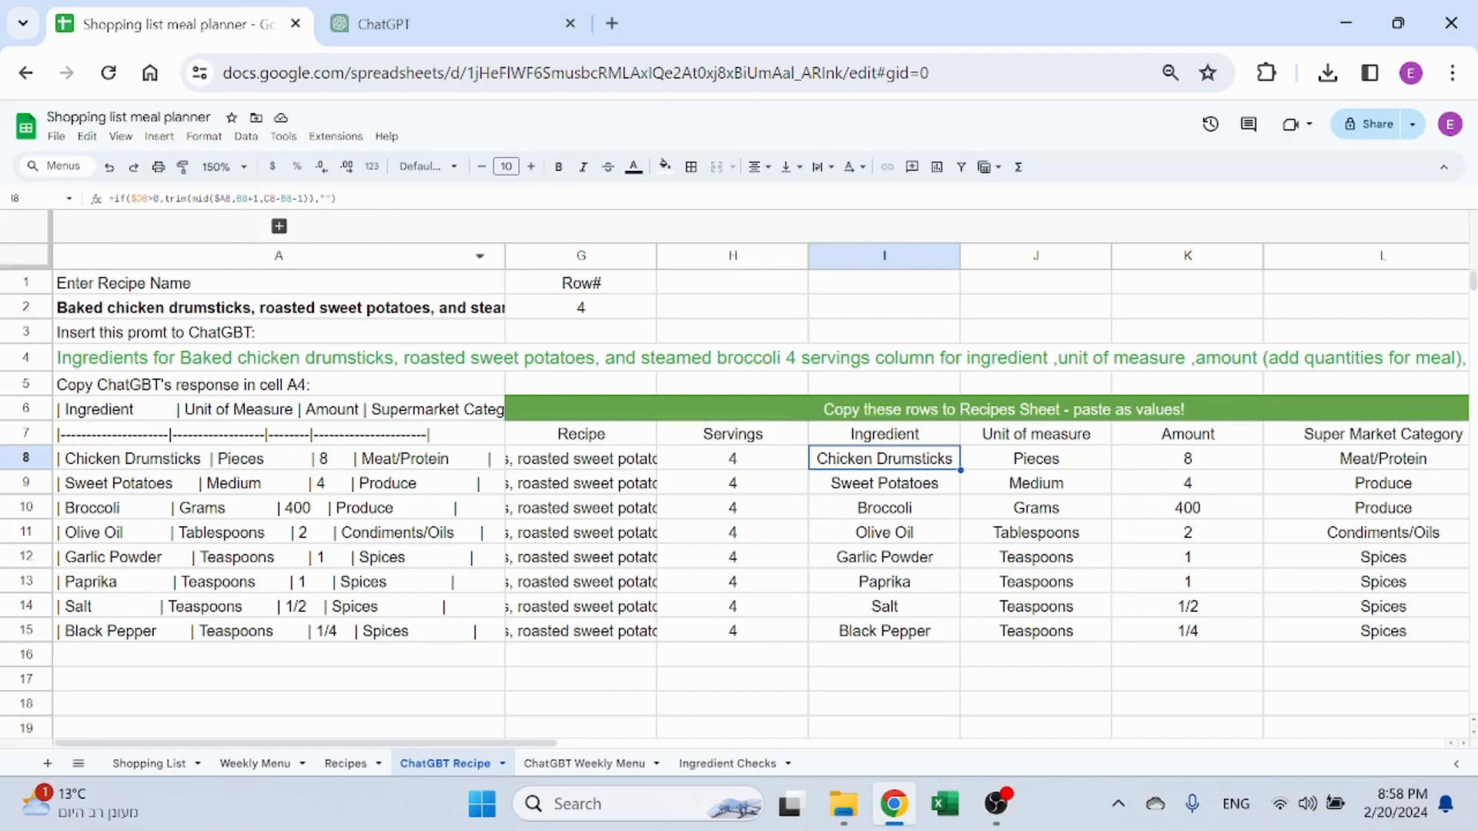
left_click(279, 226)
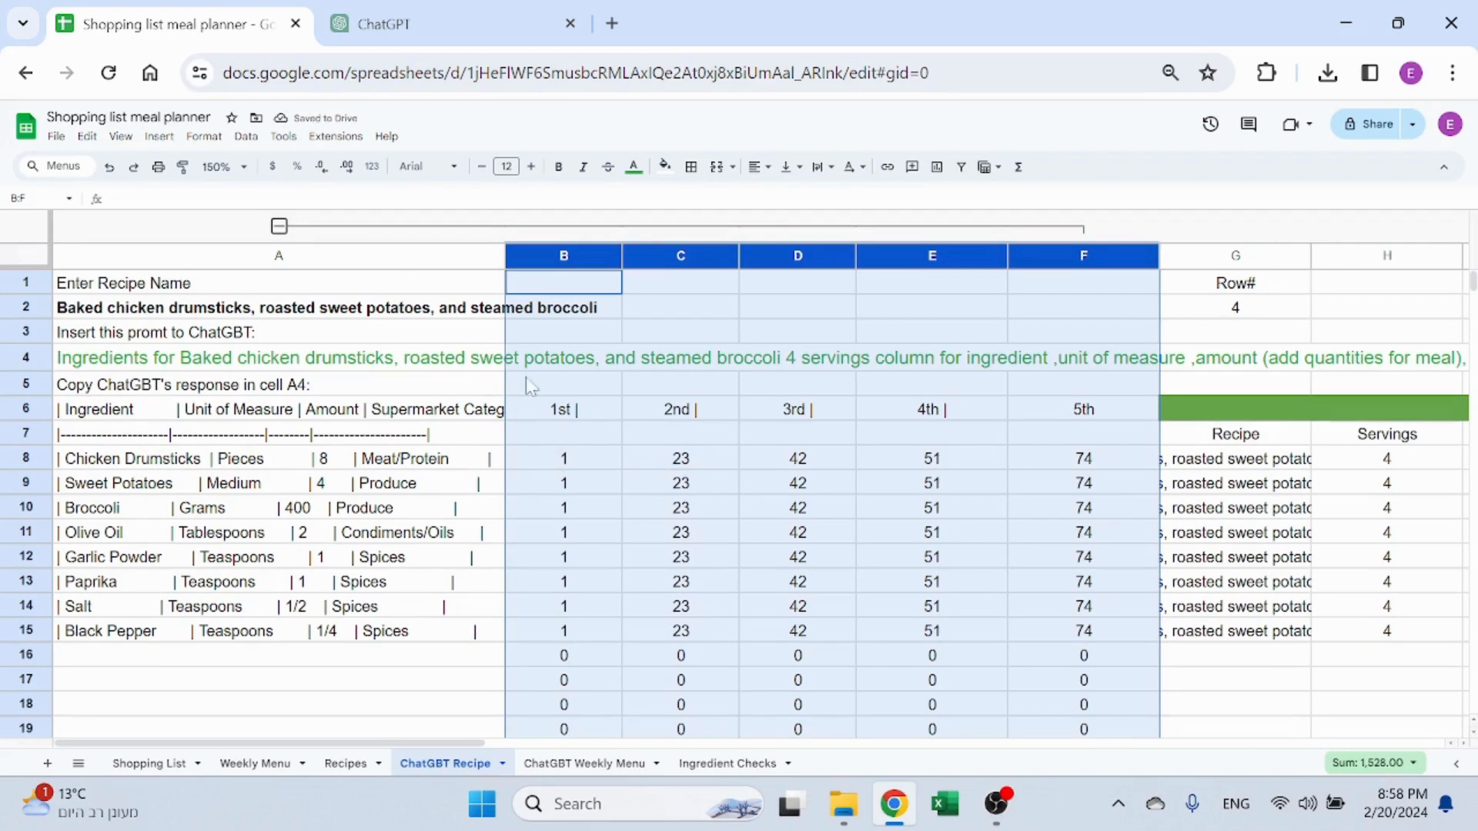
left_click(280, 228)
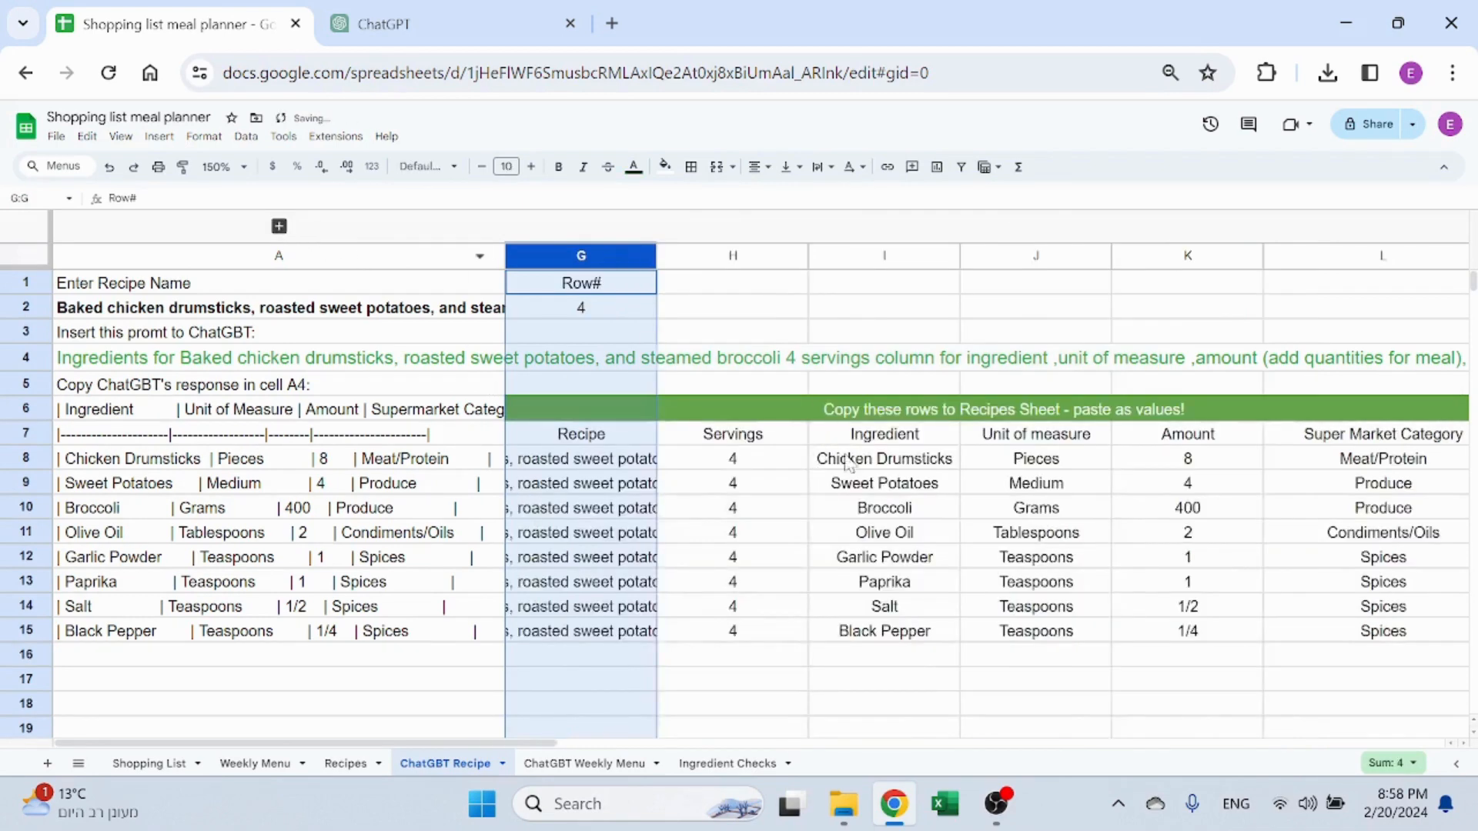
Examine the TRIM function and the $D8>0 condition in the I8 formula, and the matching formula in the blank row at I16
left_click(899, 458)
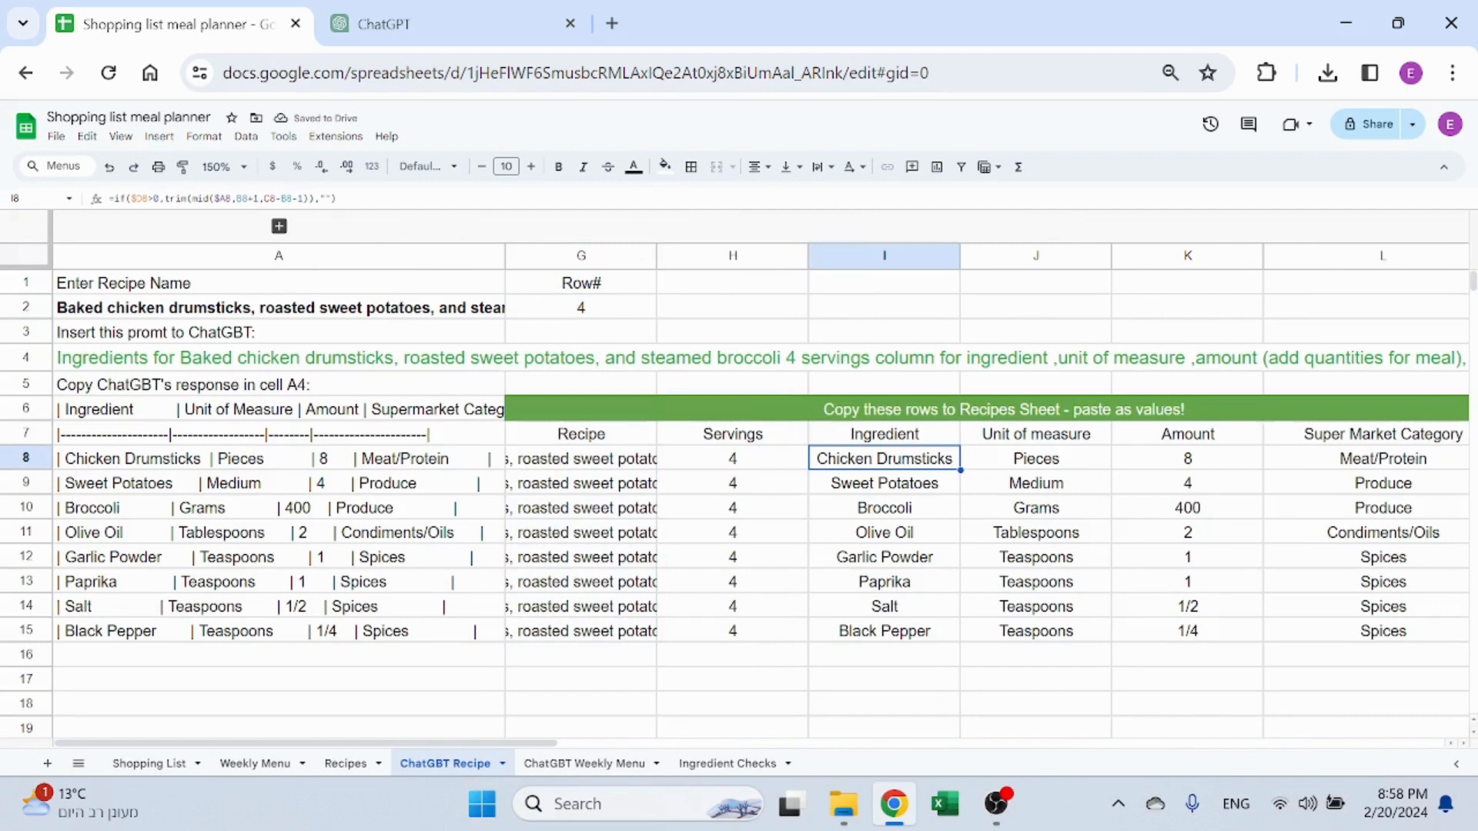
left_click(176, 198)
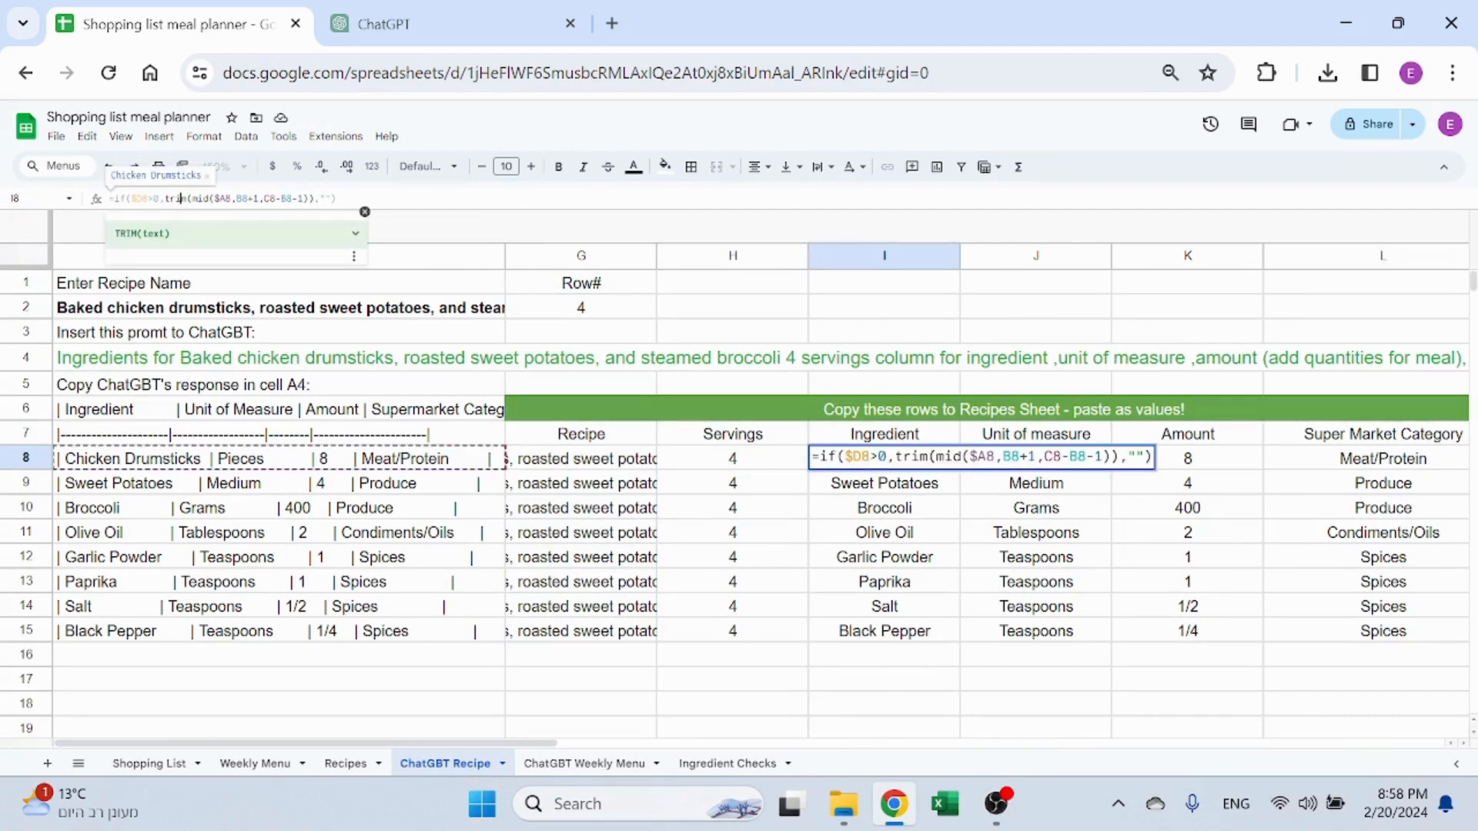
key("Escape")
left_click_drag(115, 197, 159, 198)
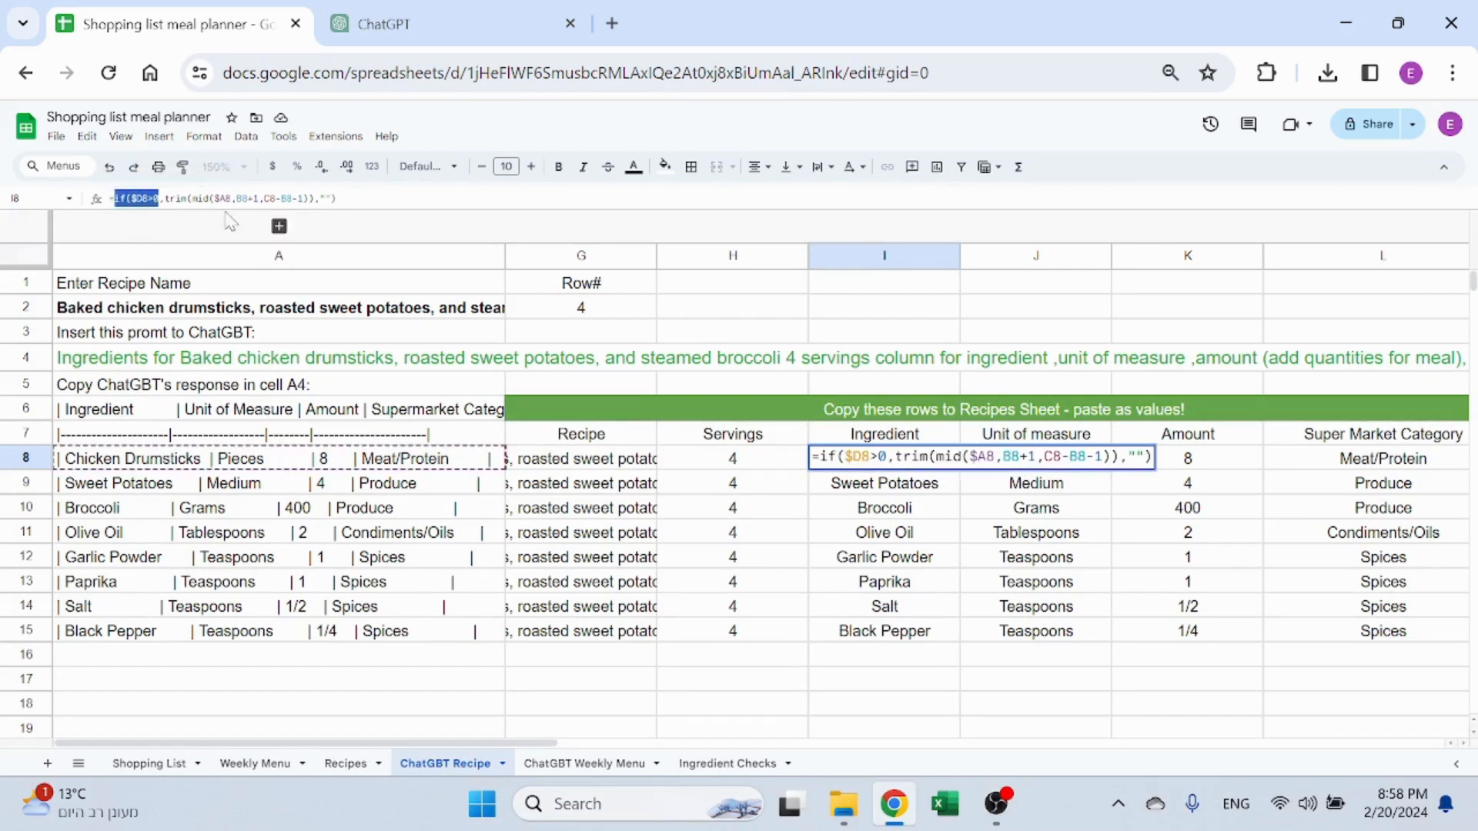
key("Escape")
left_click(949, 666)
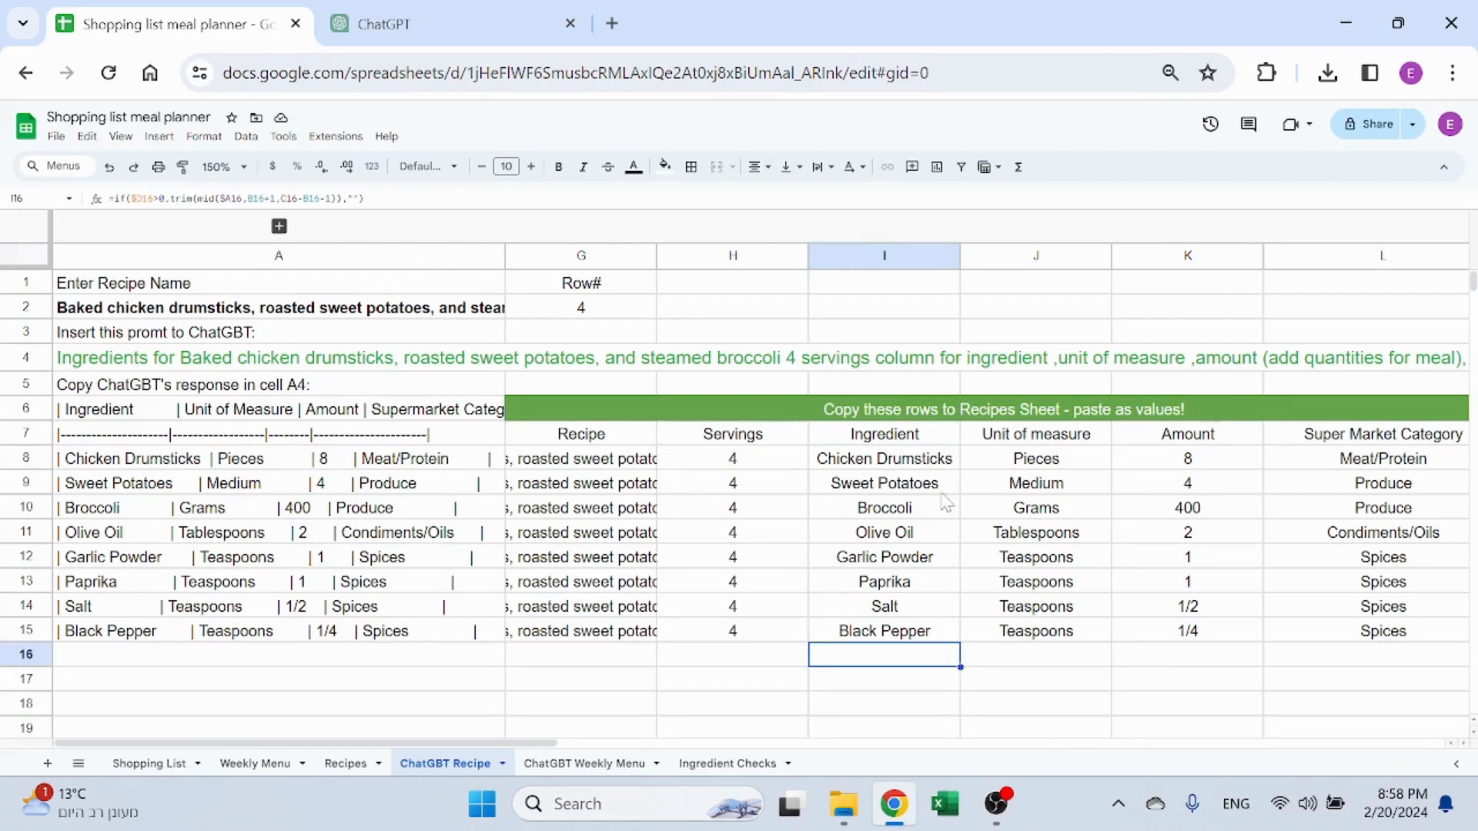
Look through the row 8 formulas for Unit of measure, Amount and Super Market Category
left_click_drag(926, 465, 1010, 463)
left_click(1018, 460)
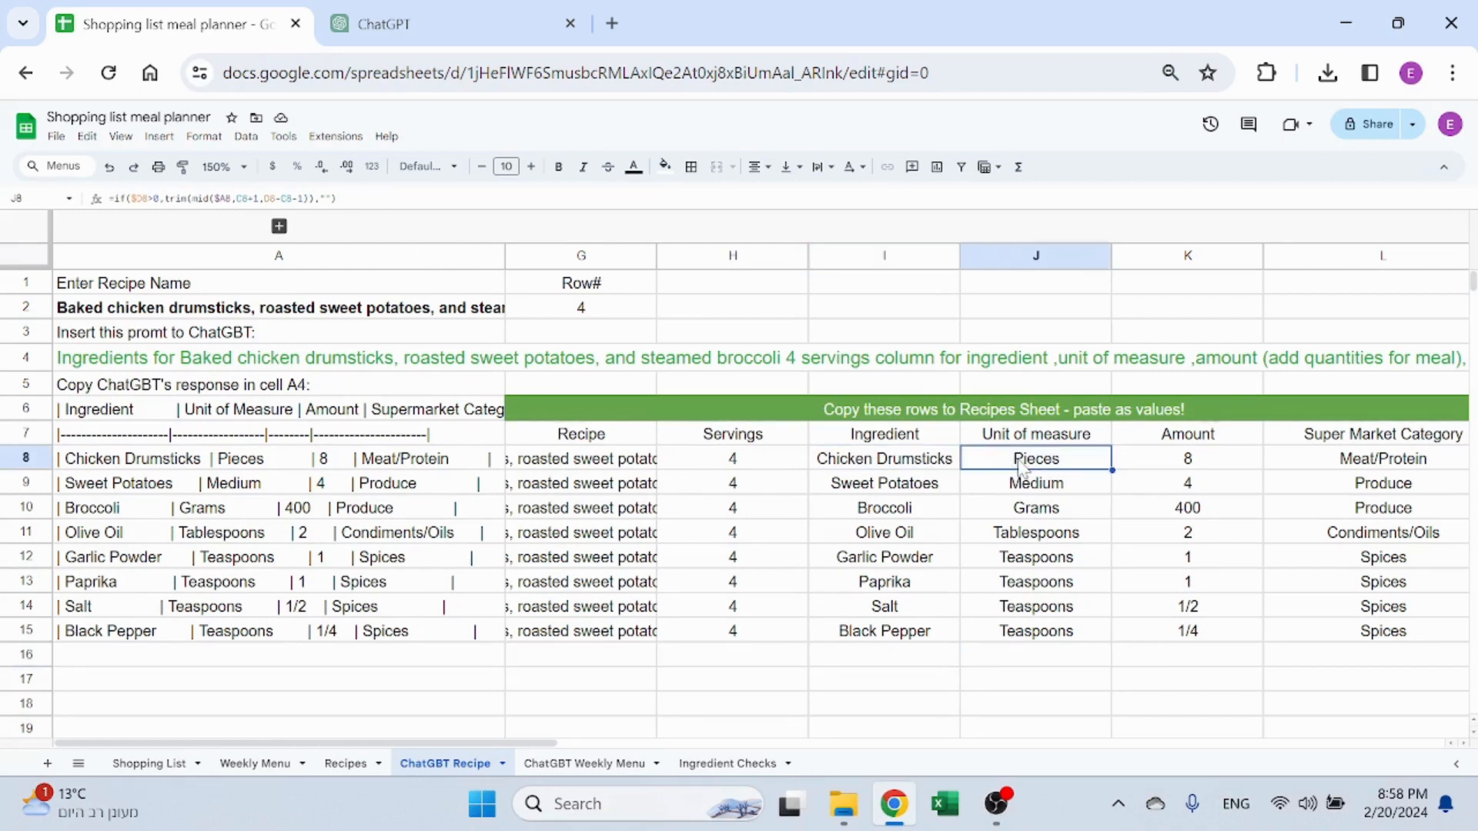
key("Right")
key("Right")
key("Left")
key("Left")
key("Left")
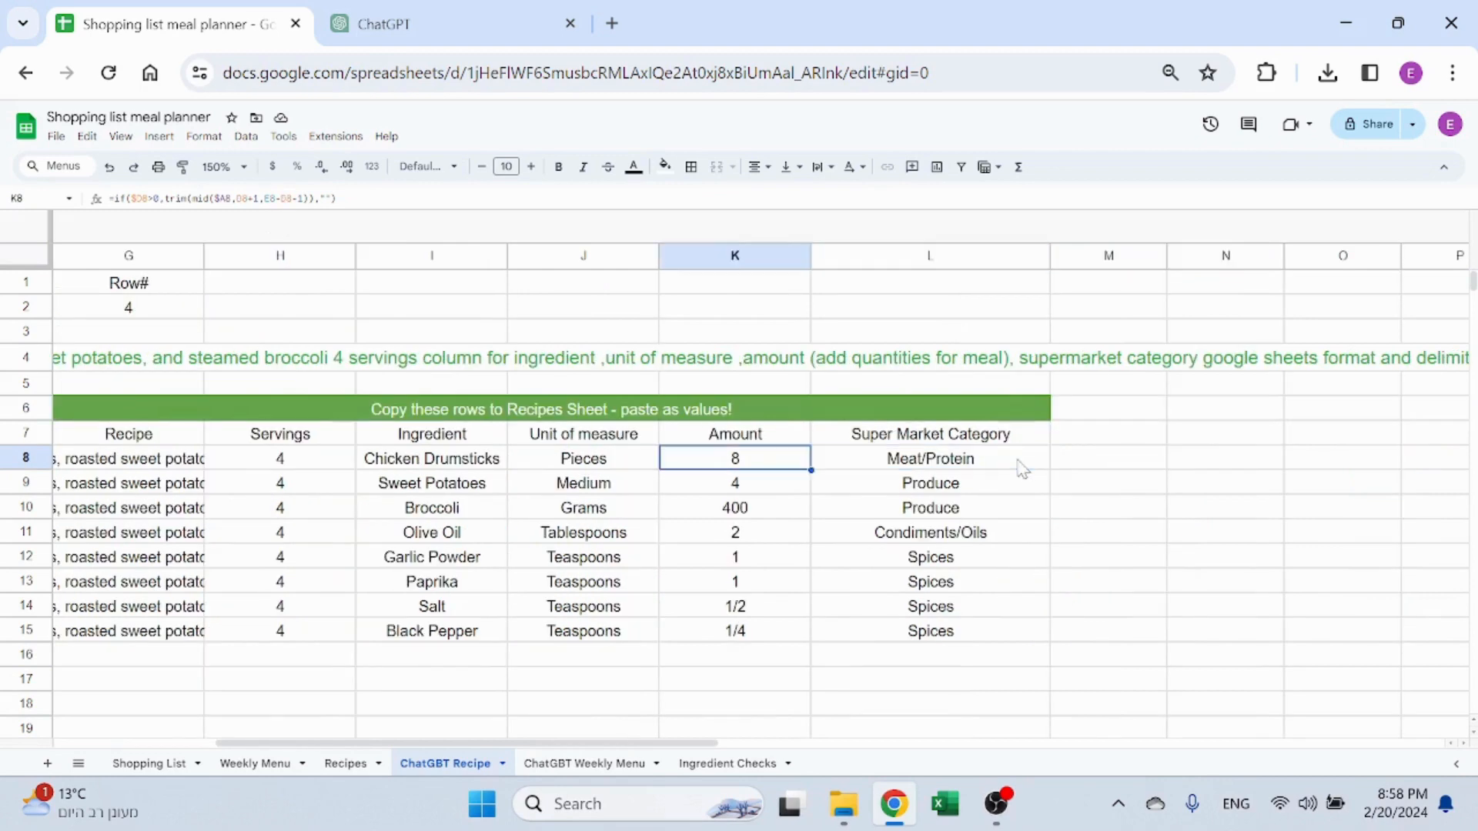
Examine the Recipe formula in G8 and the Servings formula in H8 without changing them
key("Left")
key("Left")
key("Left")
key("Right")
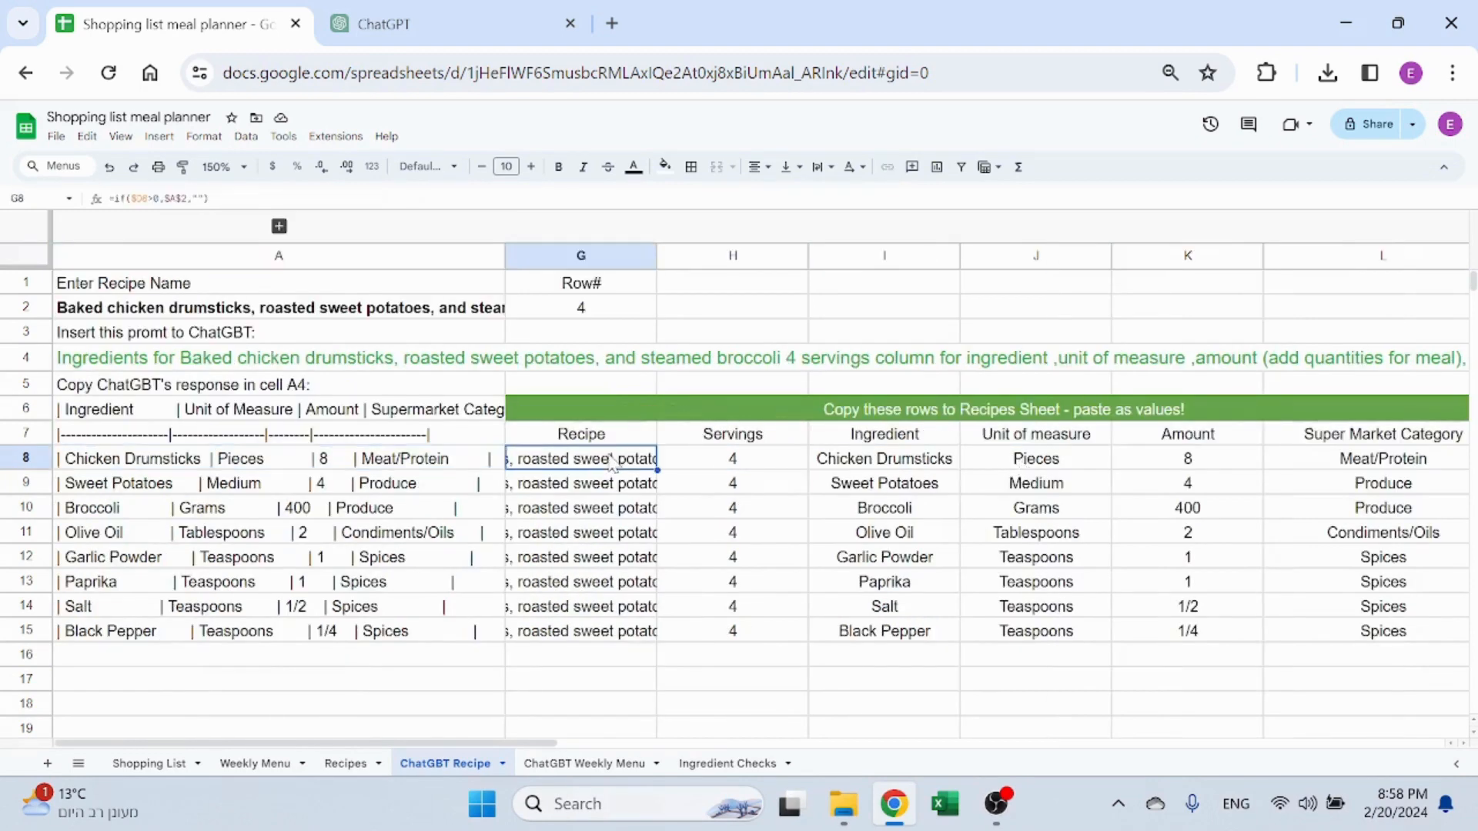
key("F2")
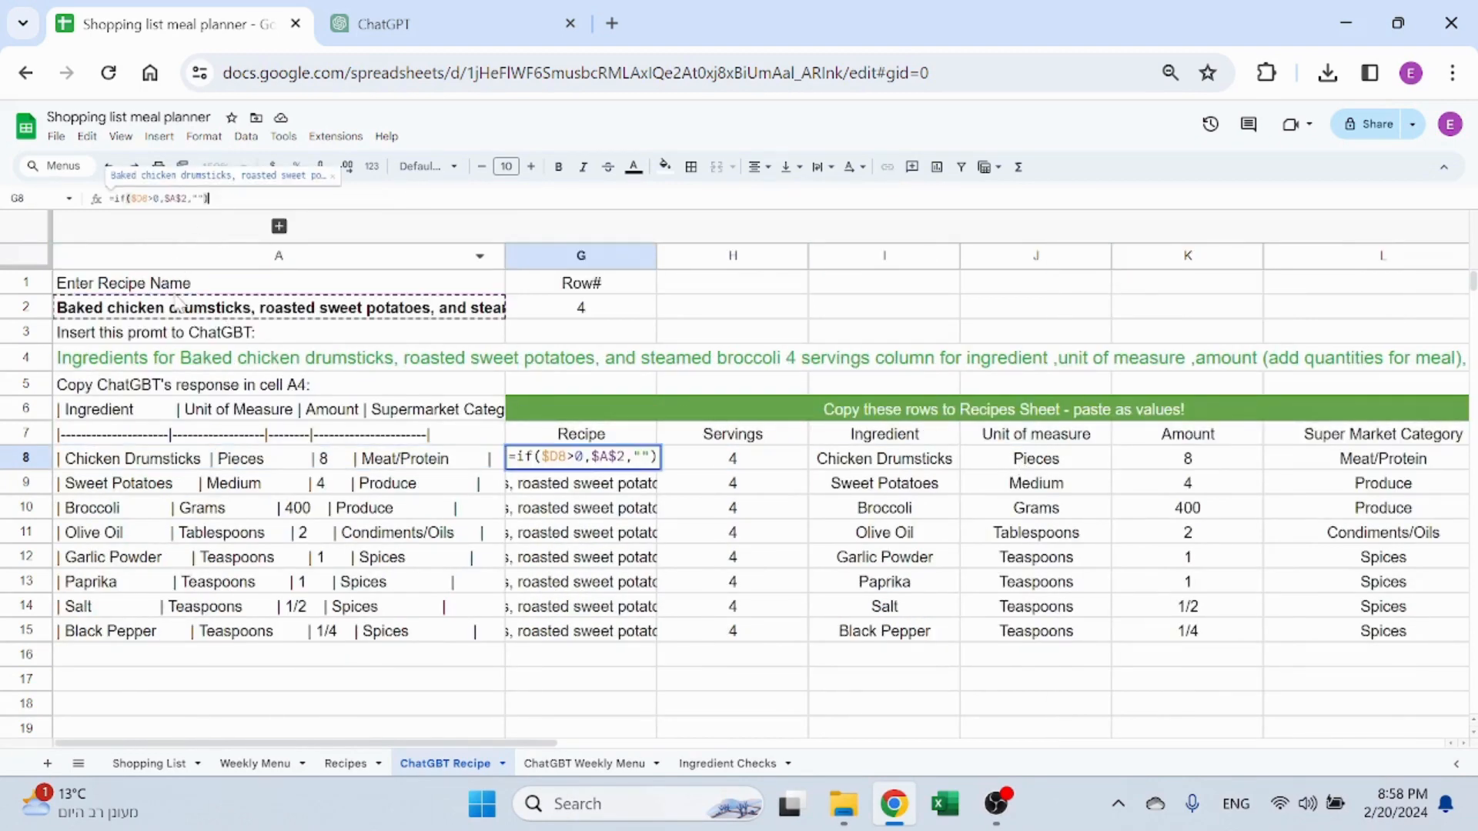
key("Escape")
key("Right")
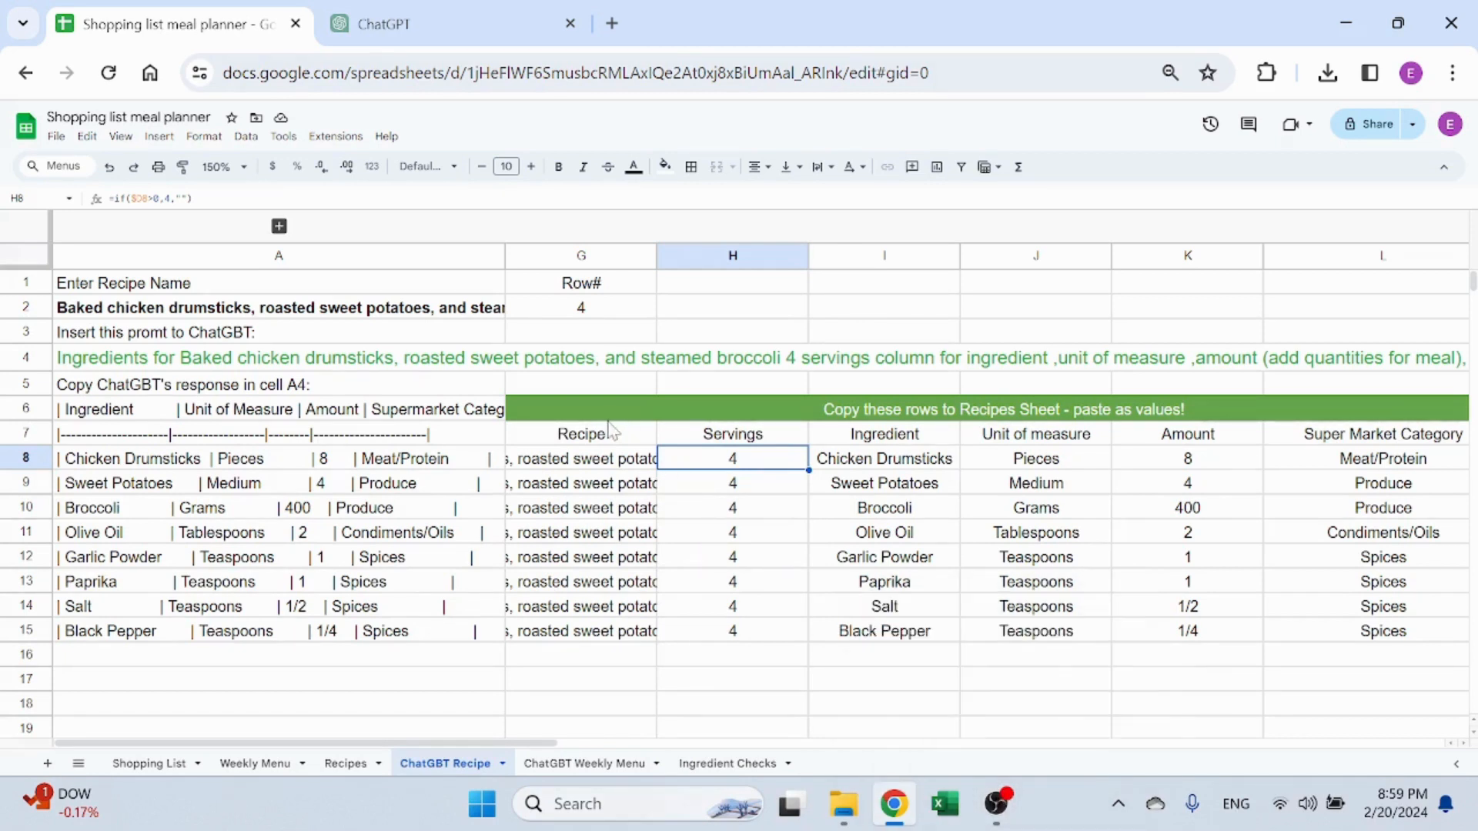
Set the Row# in G2 to 5 and check the ChatGPT response area in column A
left_click(603, 310)
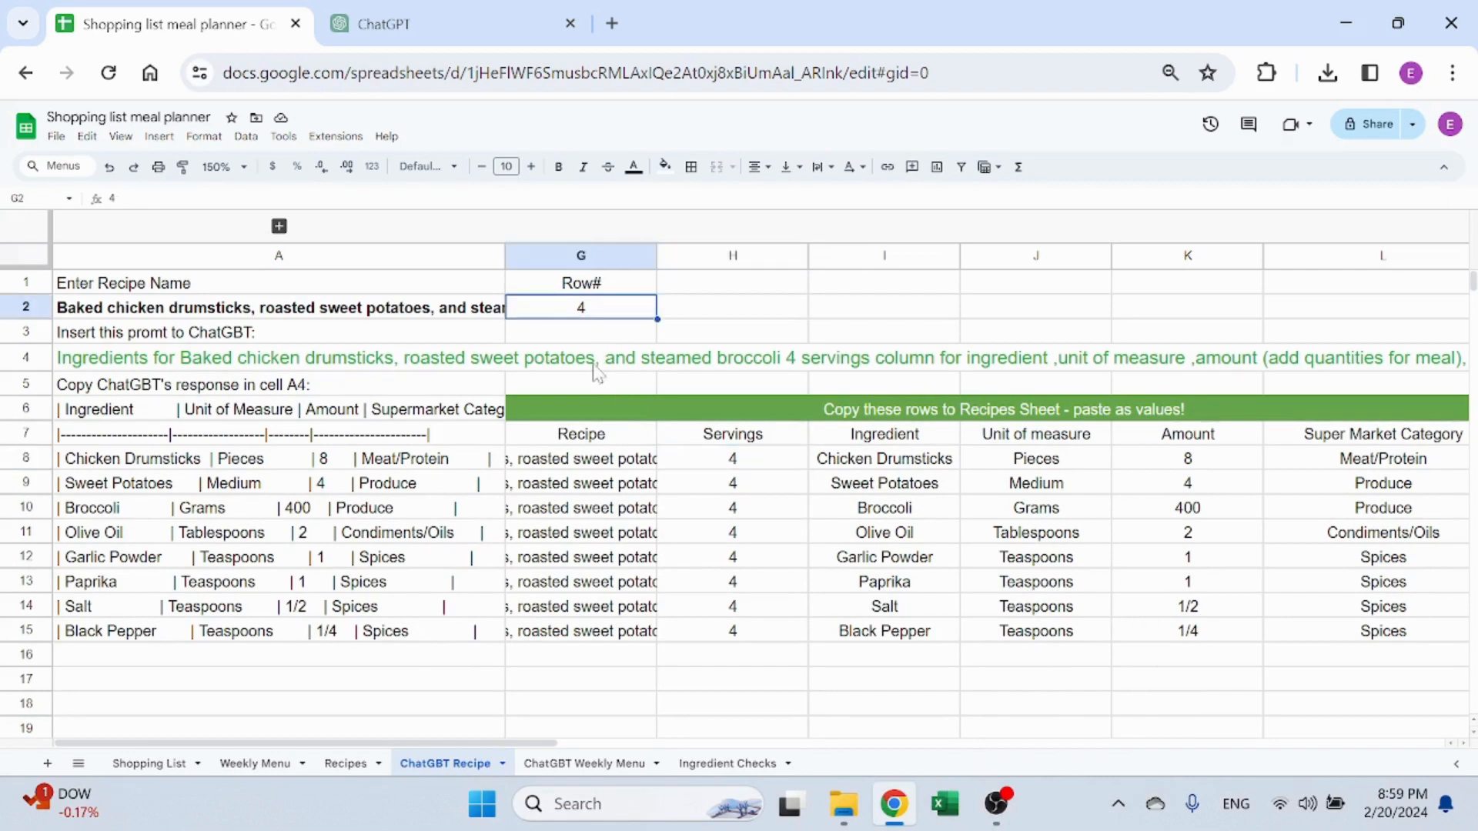
type("5")
key("Return")
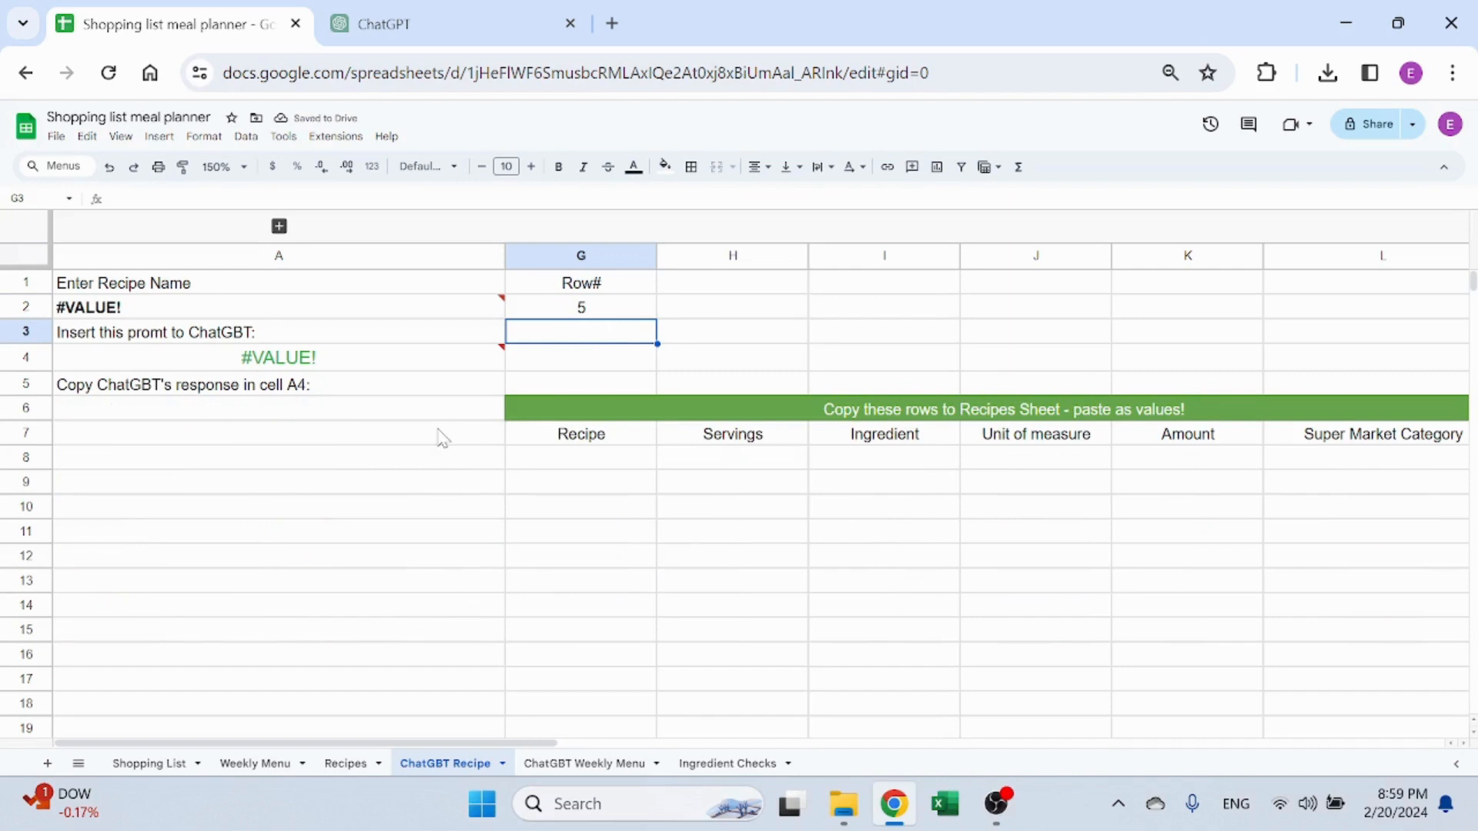
left_click_drag(439, 432, 436, 591)
left_click(437, 485)
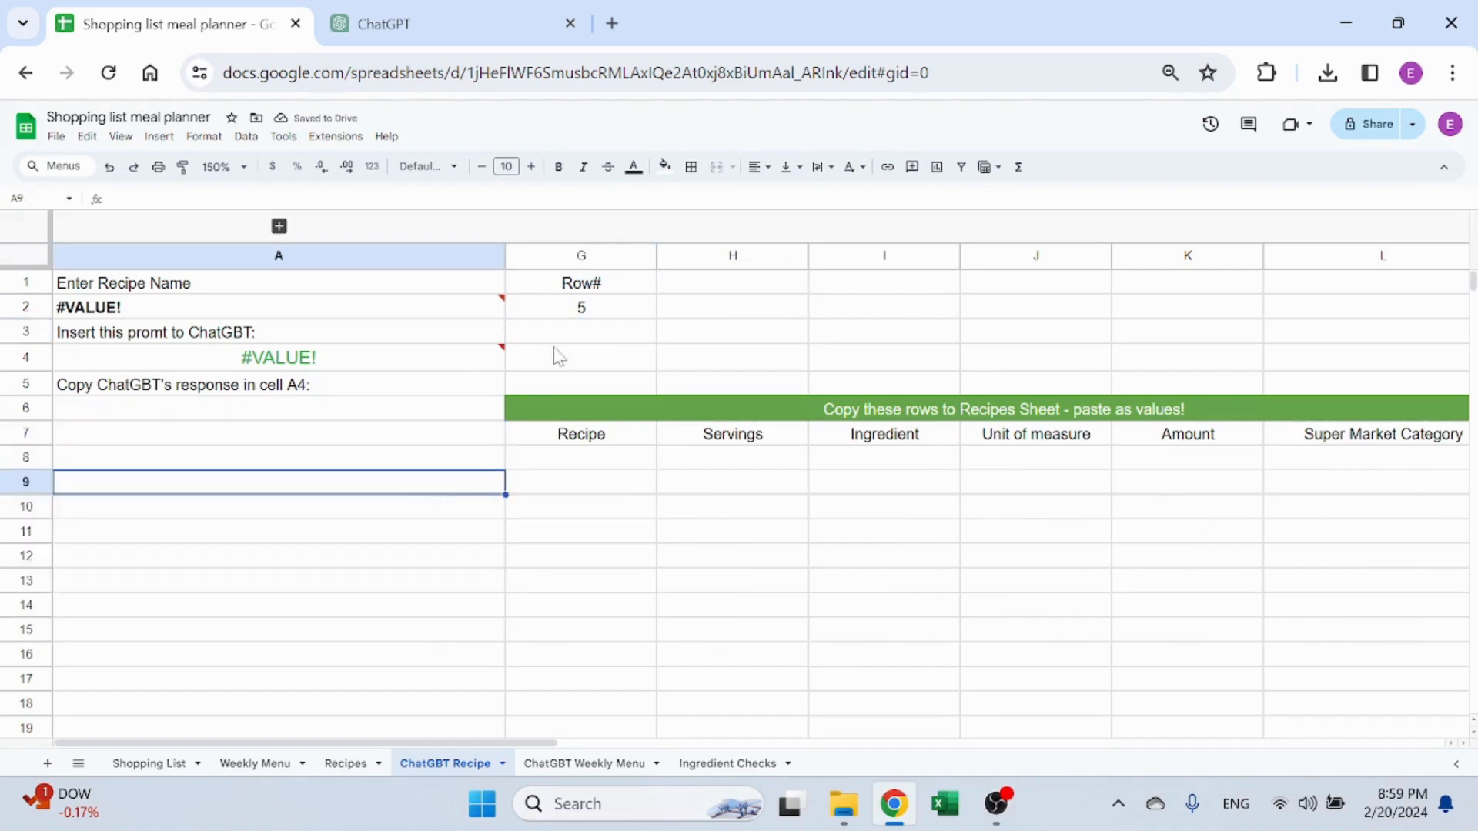
Open the spreadsheet's Apps Script project and dismiss the signed-in account notice
left_click(583, 312)
left_click(354, 138)
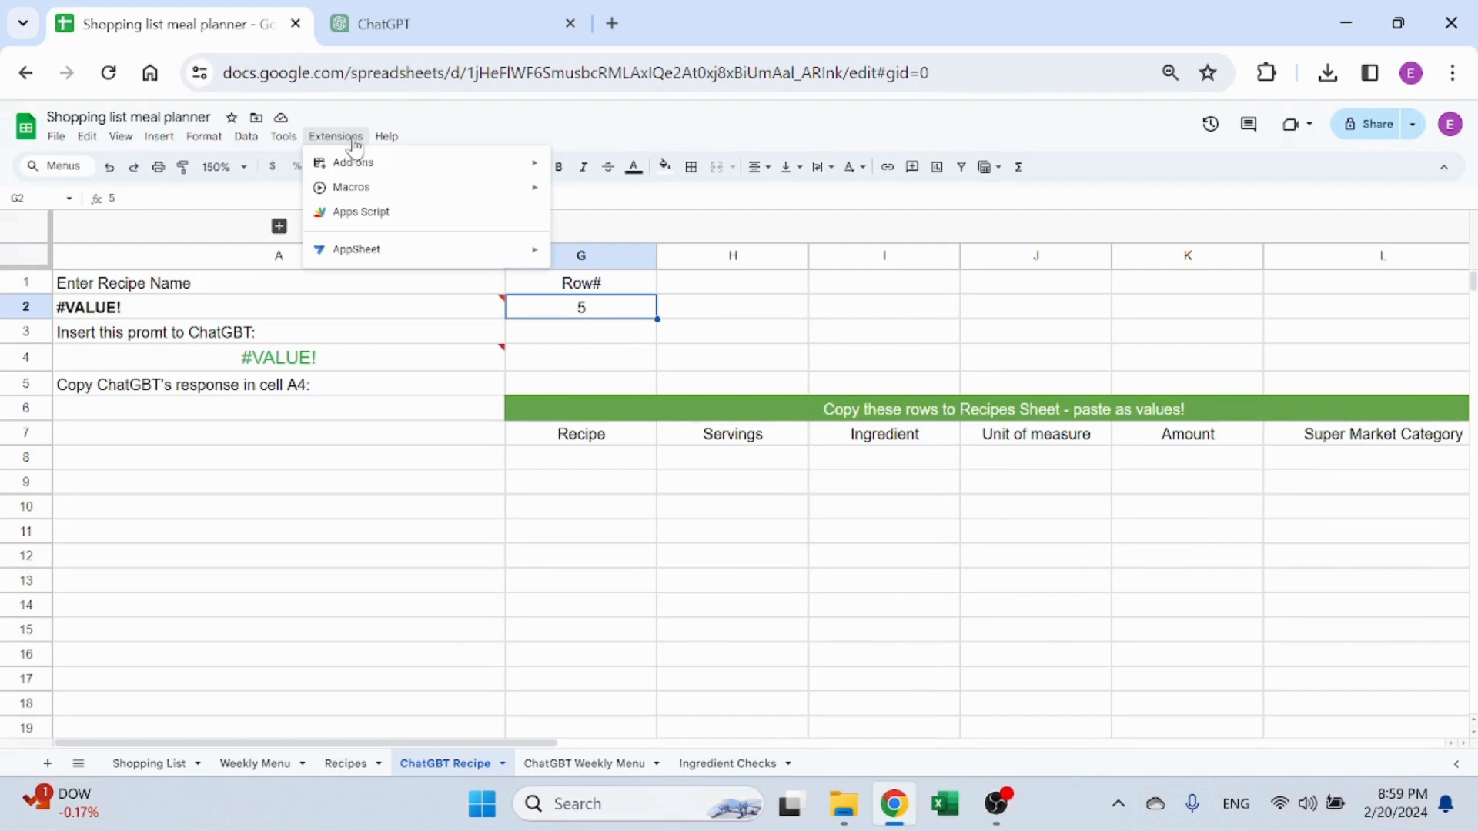
left_click(361, 212)
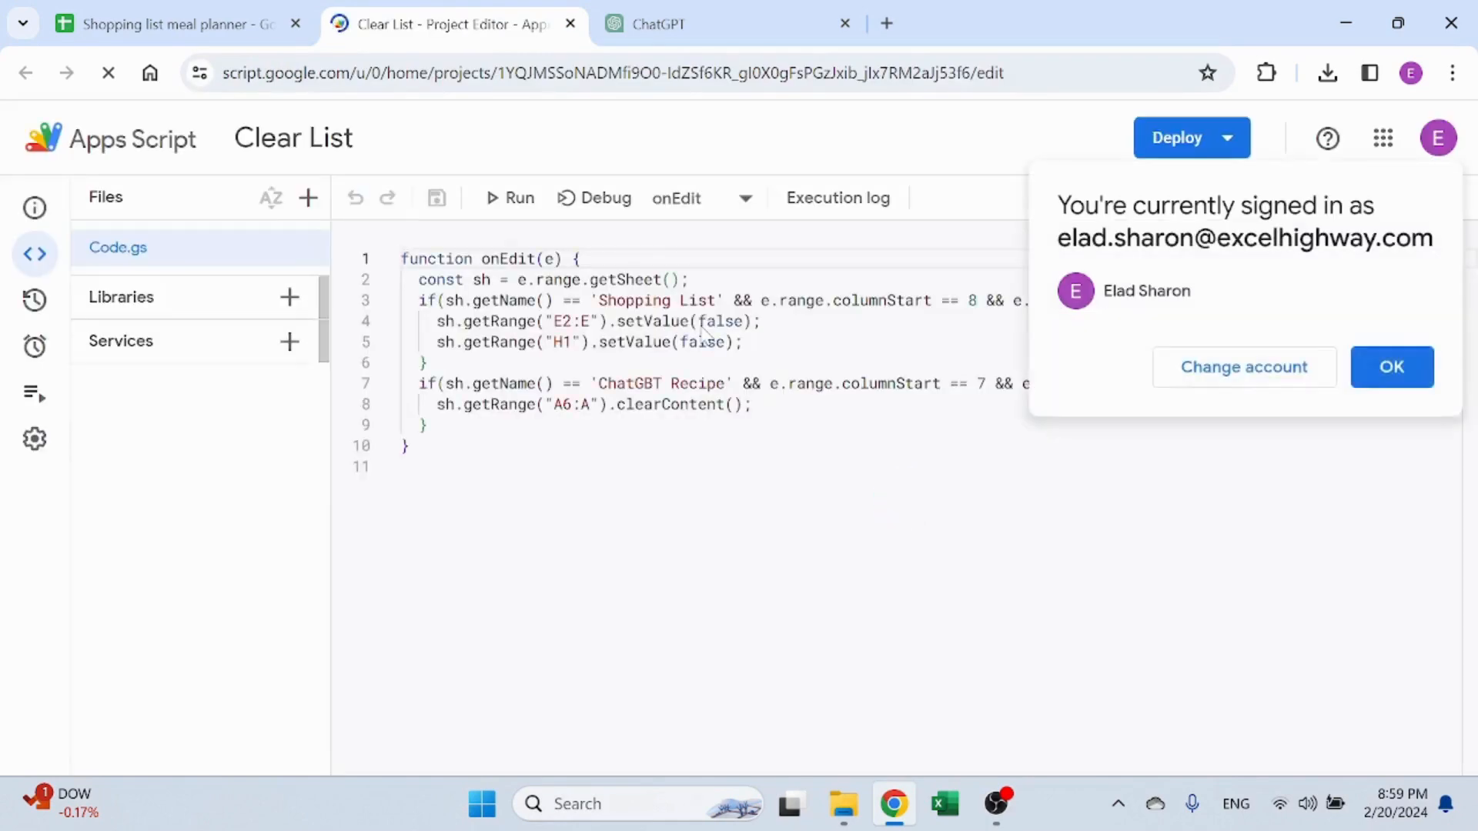
left_click(1397, 374)
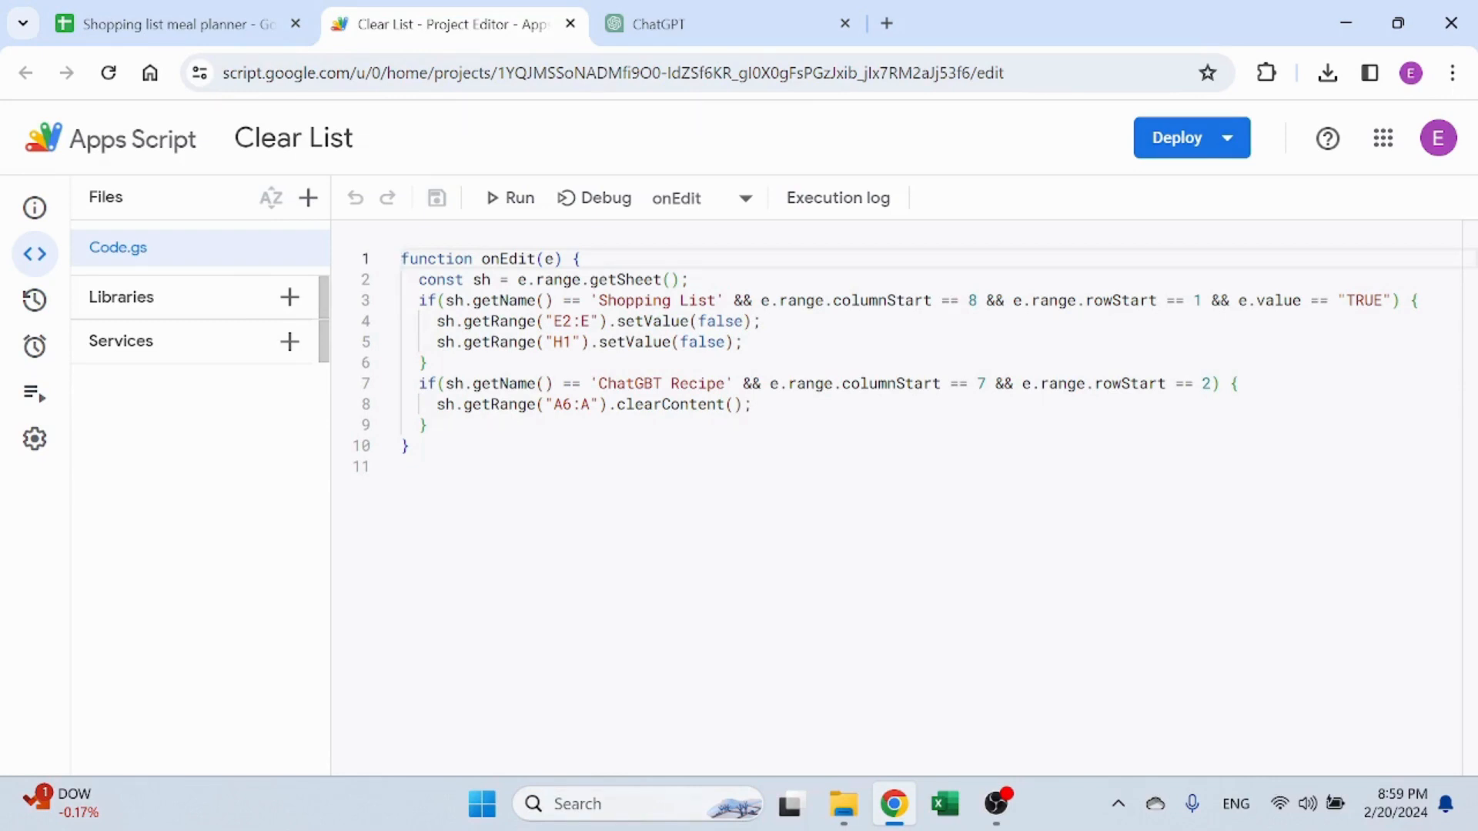
Compare the onEdit script's 'ChatGBT Recipe' condition for column 7, row 2 with the sheet name and cell G2 in the spreadsheet
left_click(246, 23)
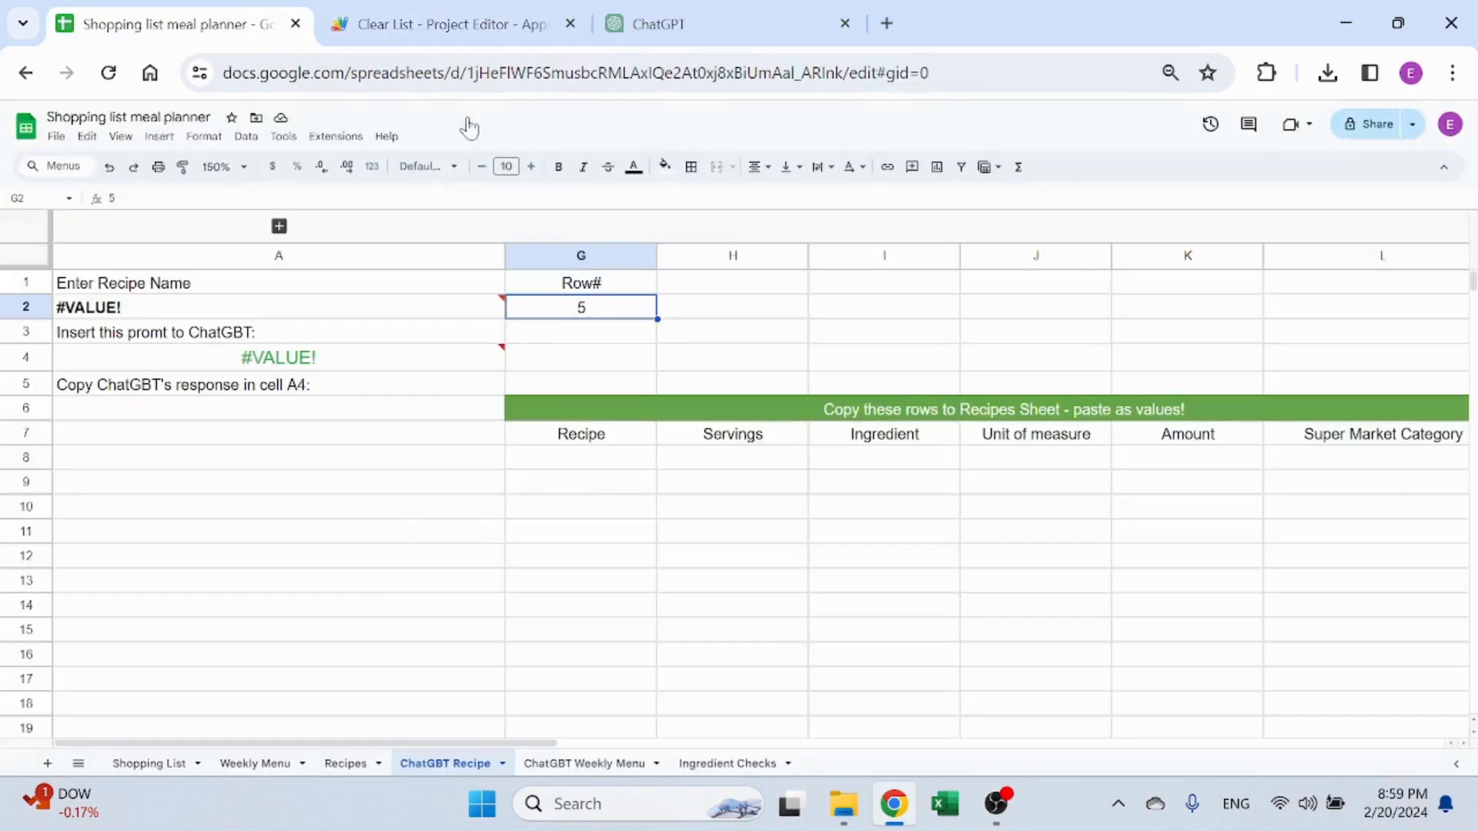
left_click(454, 24)
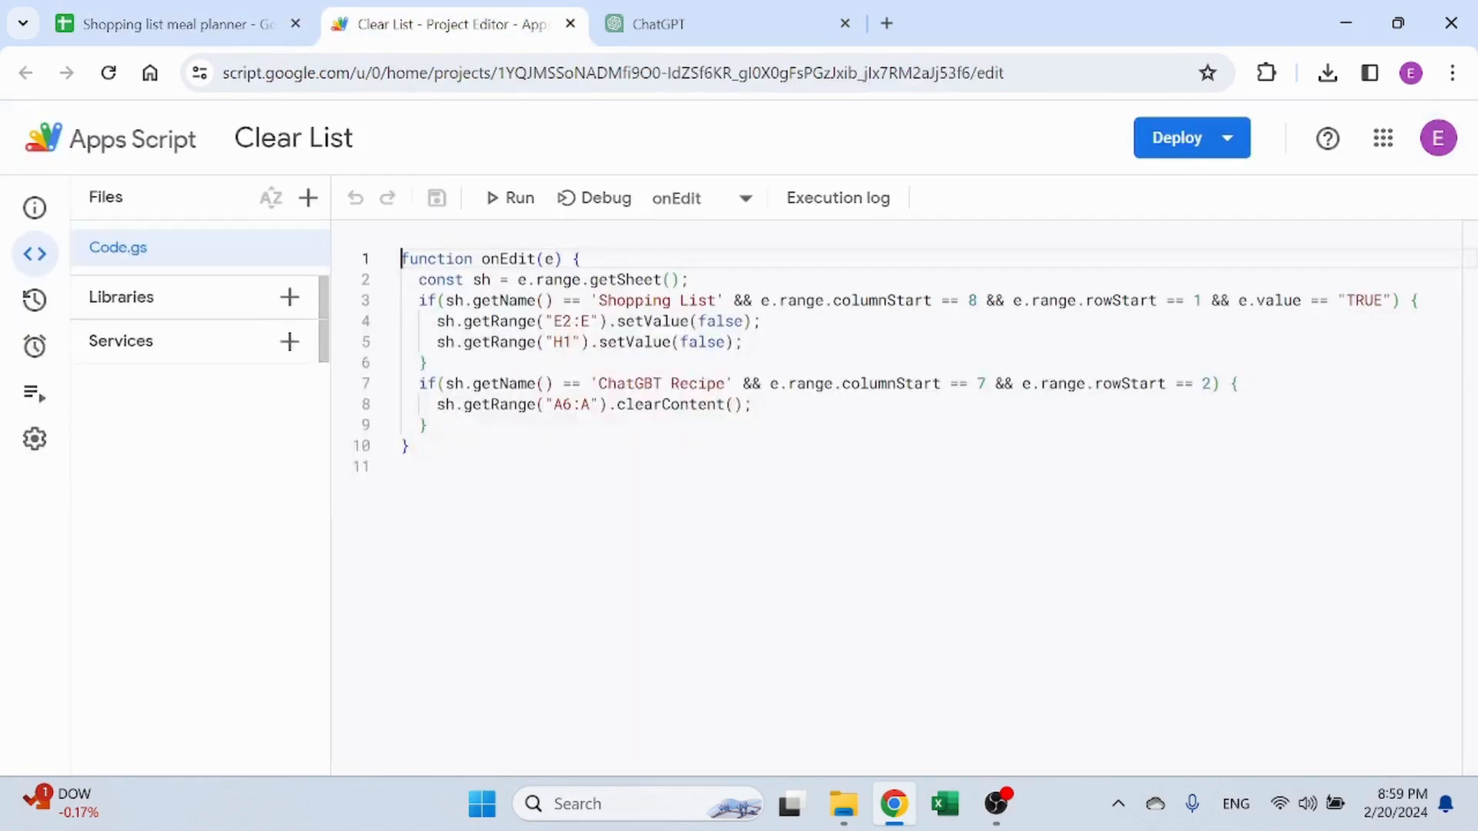
left_click(204, 22)
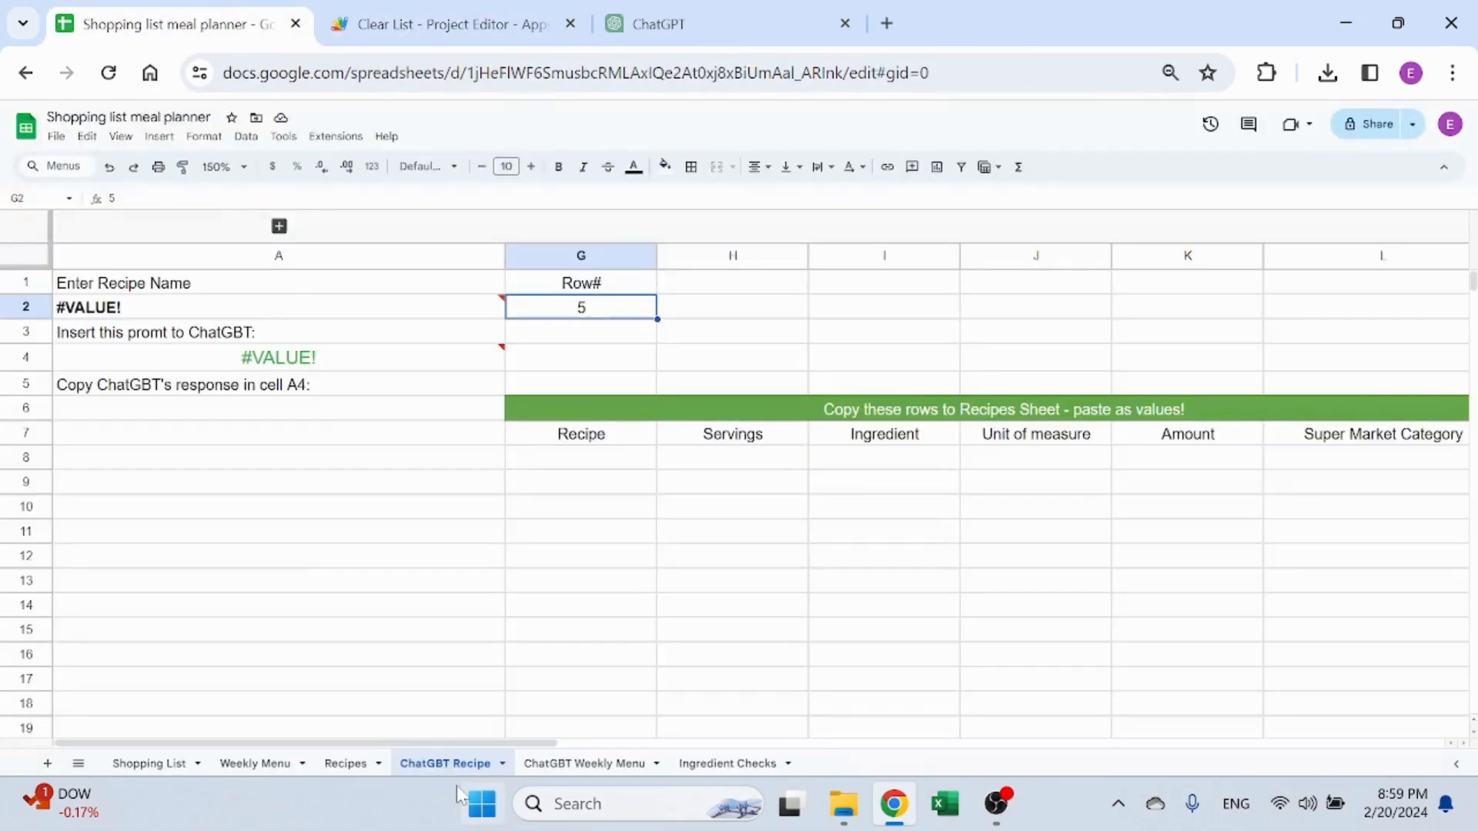
left_click(454, 23)
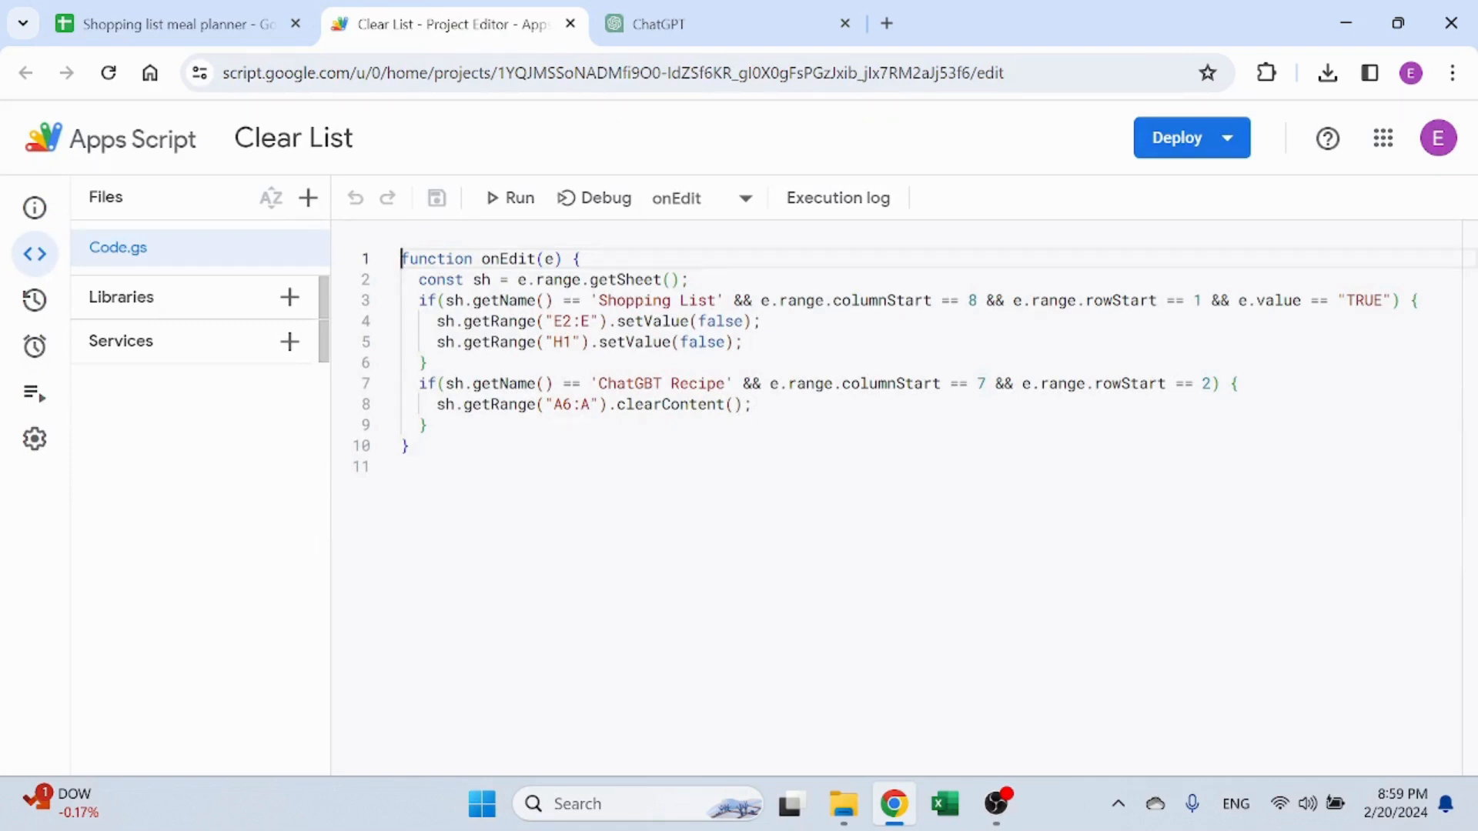
left_click(205, 23)
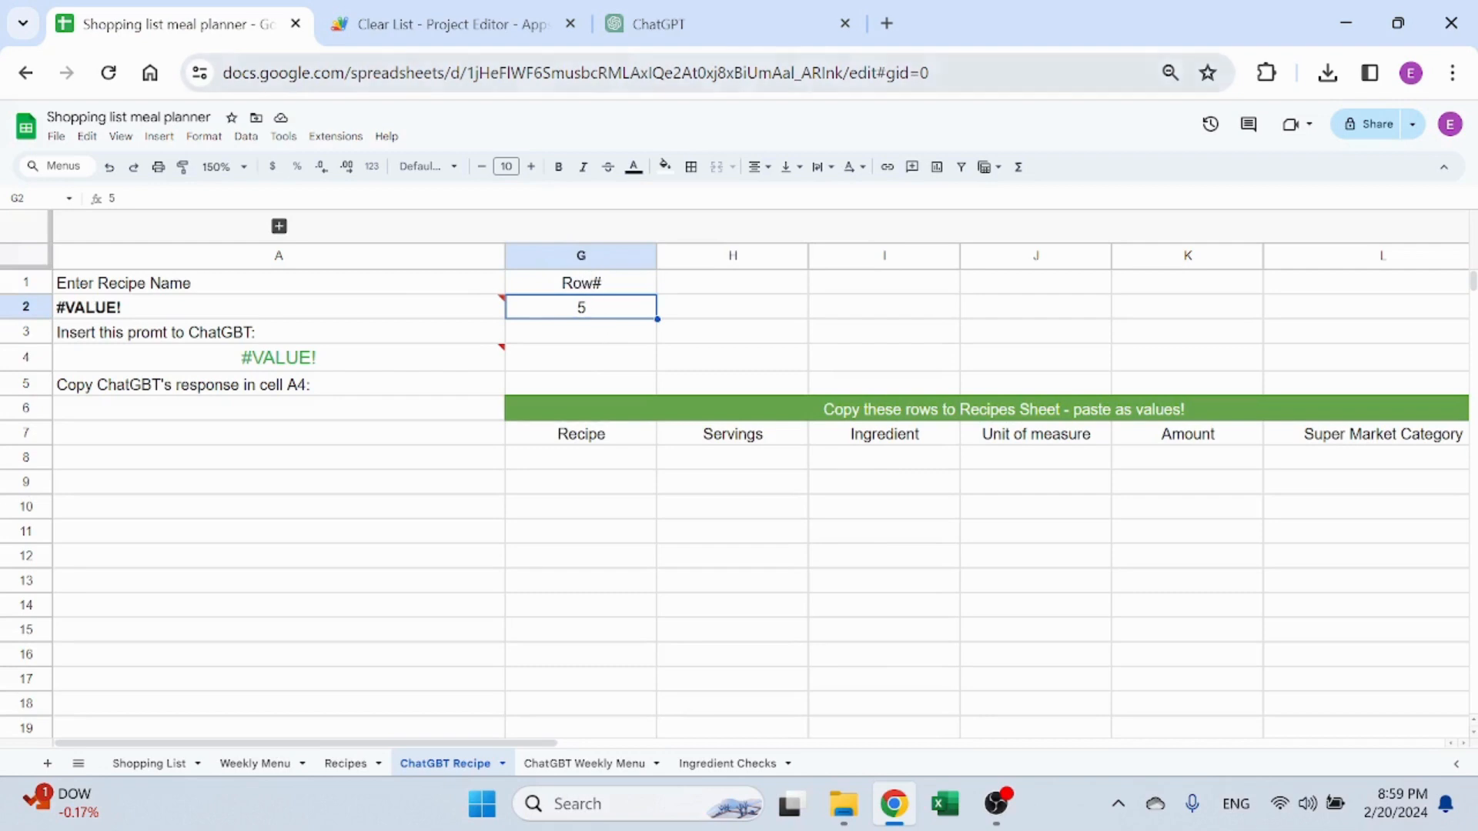
left_click(503, 9)
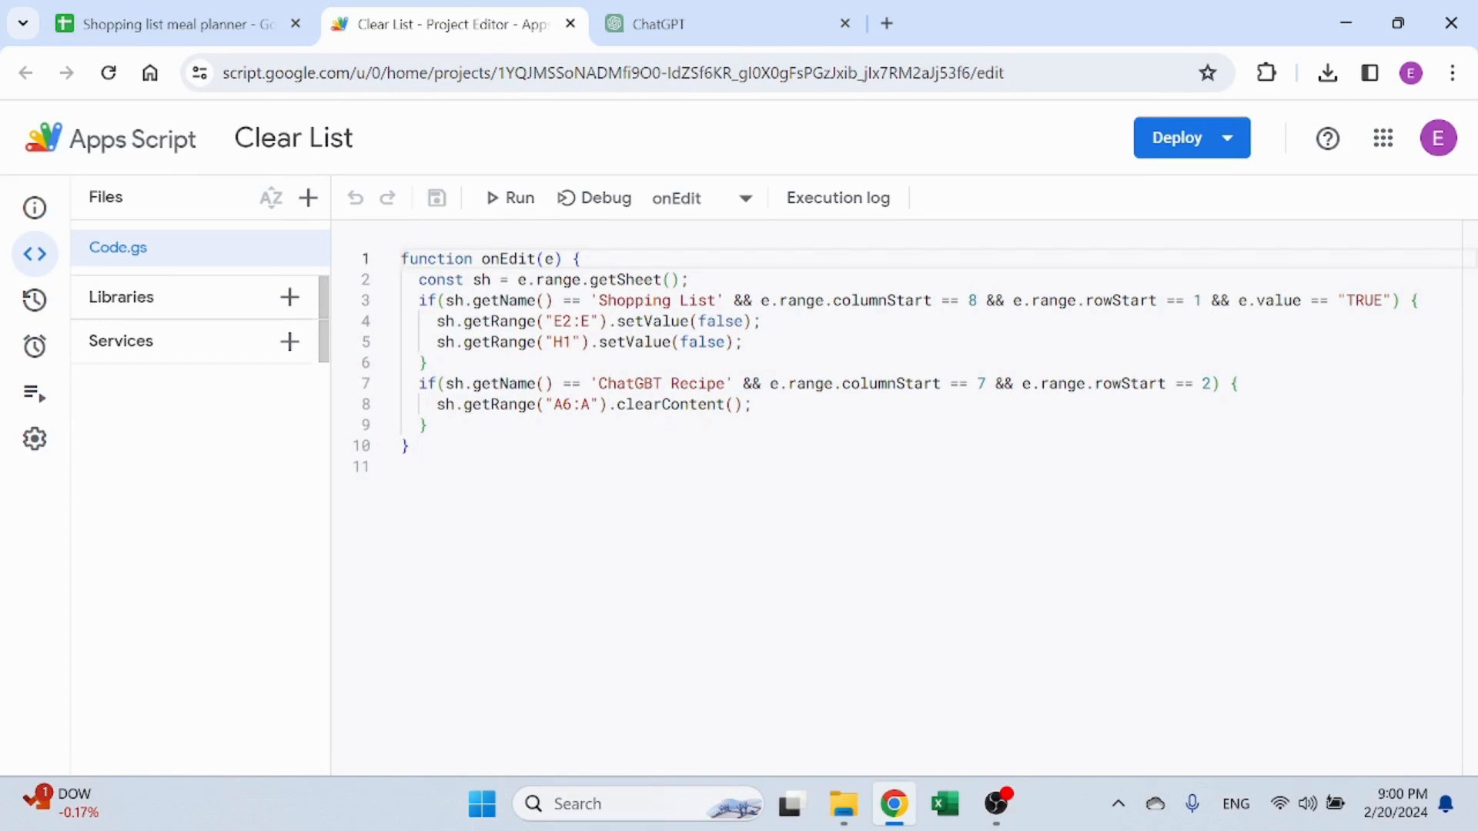
Compare the script's getRange("A6:A") reference with the response cells from A6 downward on the ChatGBT Recipe sheet
left_click(454, 404)
left_click(481, 404)
key("ctrl+shift+Tab")
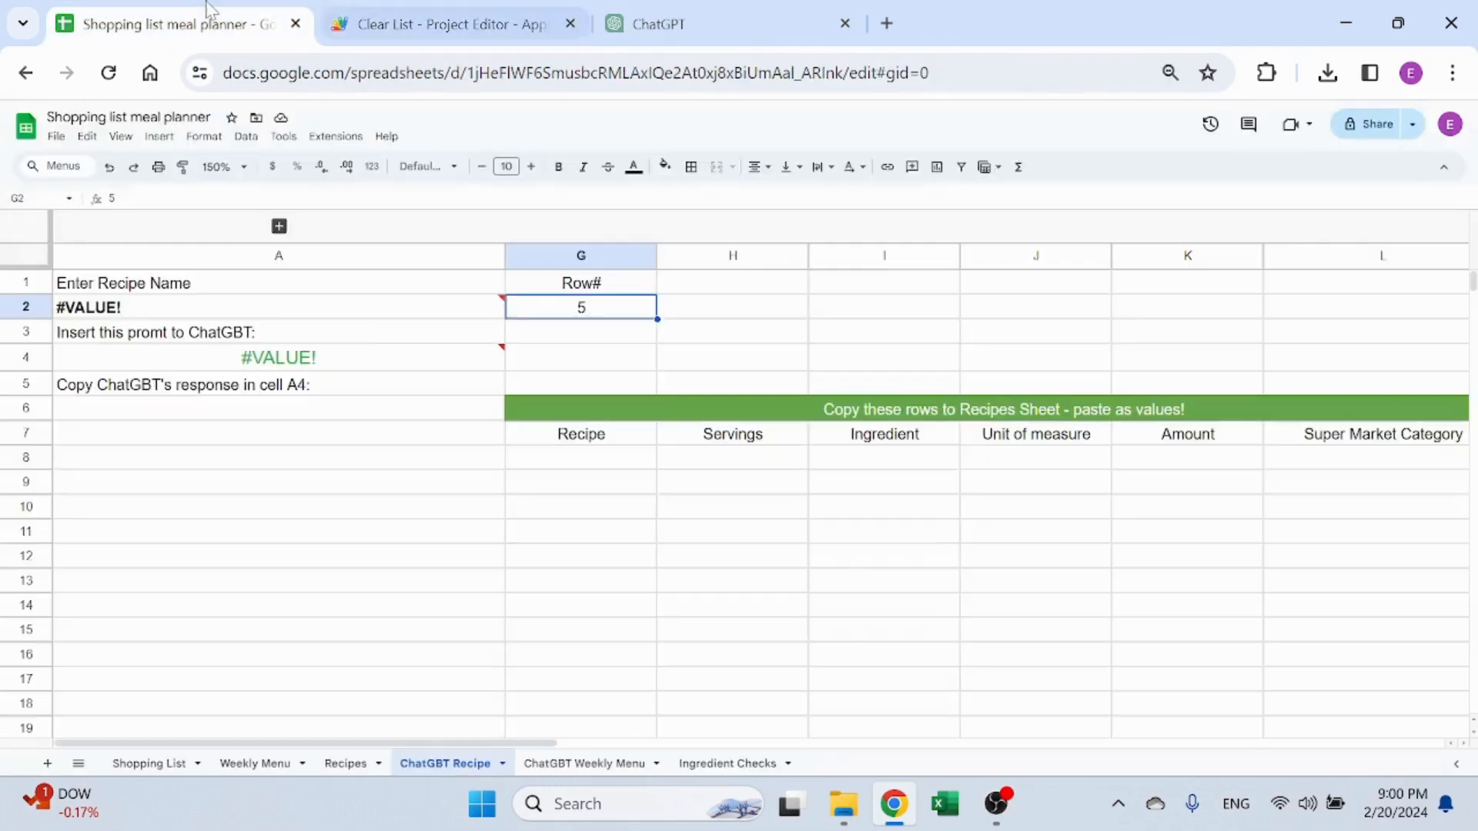
left_click(323, 435)
left_click(329, 414)
left_click_drag(329, 414, 329, 620)
left_click(330, 608)
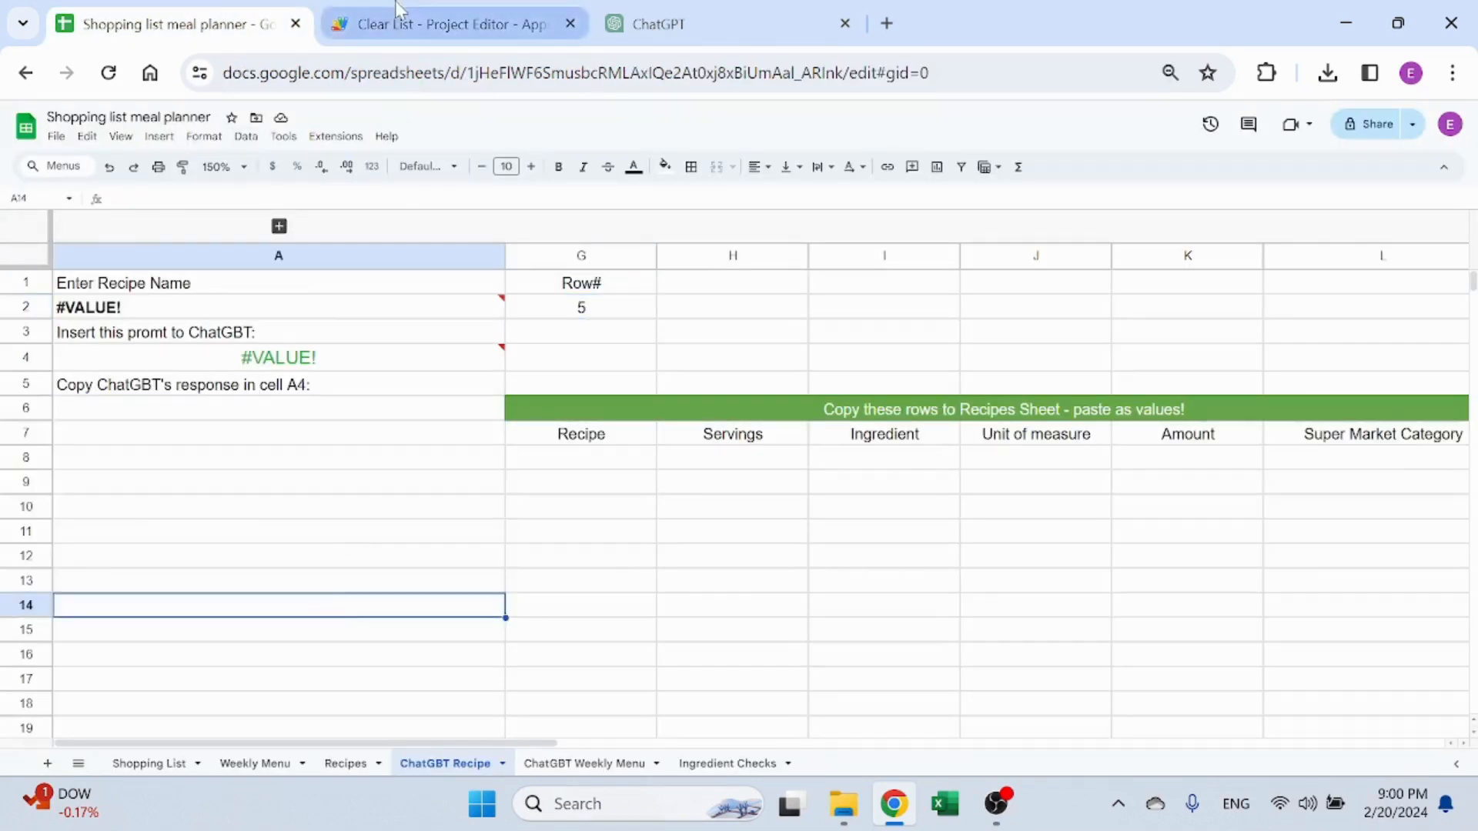
Examine the clearContent statement for A6:A on line 8 of Code.gs and return to the spreadsheet
left_click(446, 24)
left_click(572, 404)
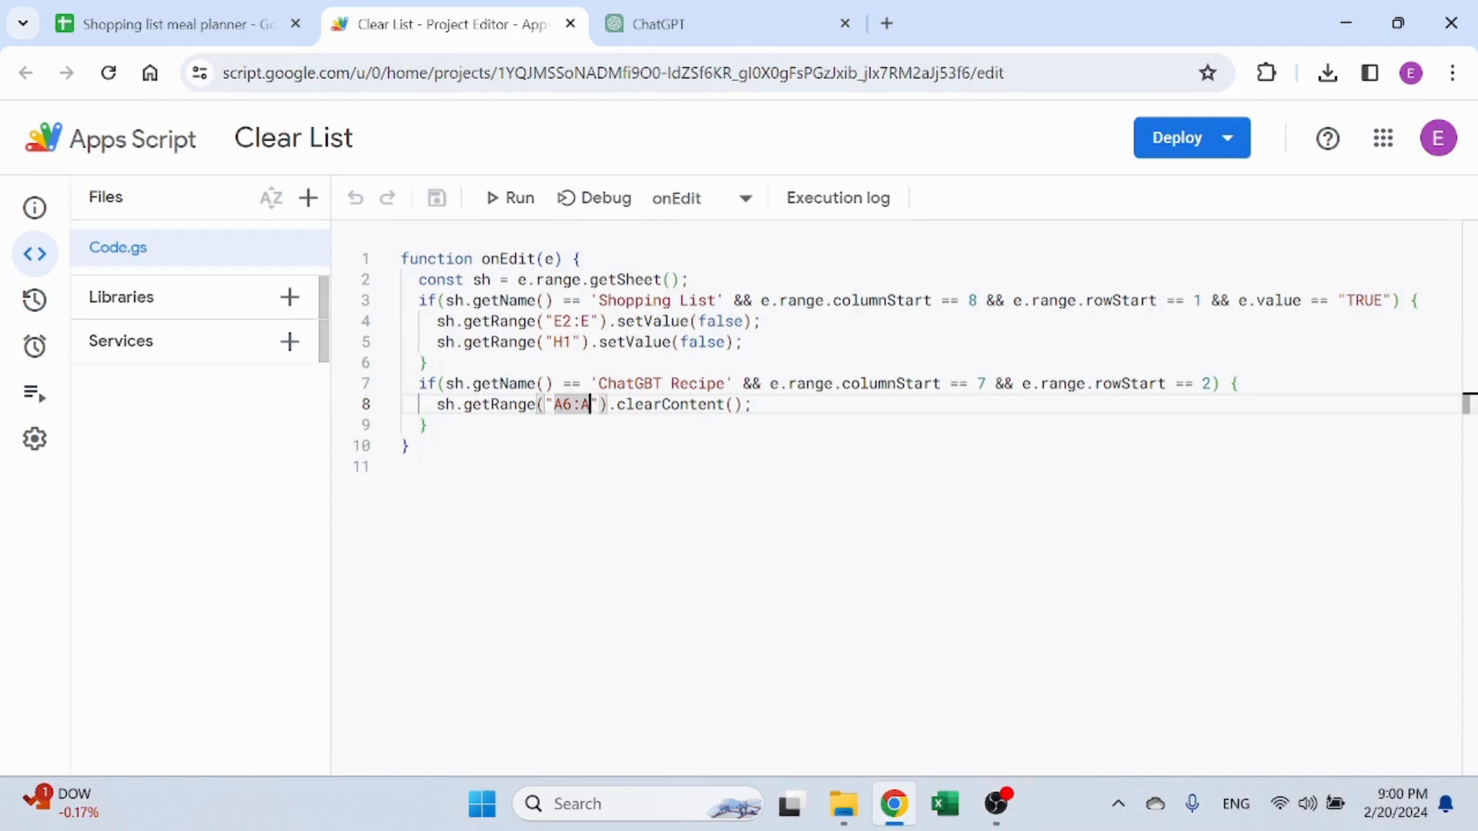
left_click(752, 404)
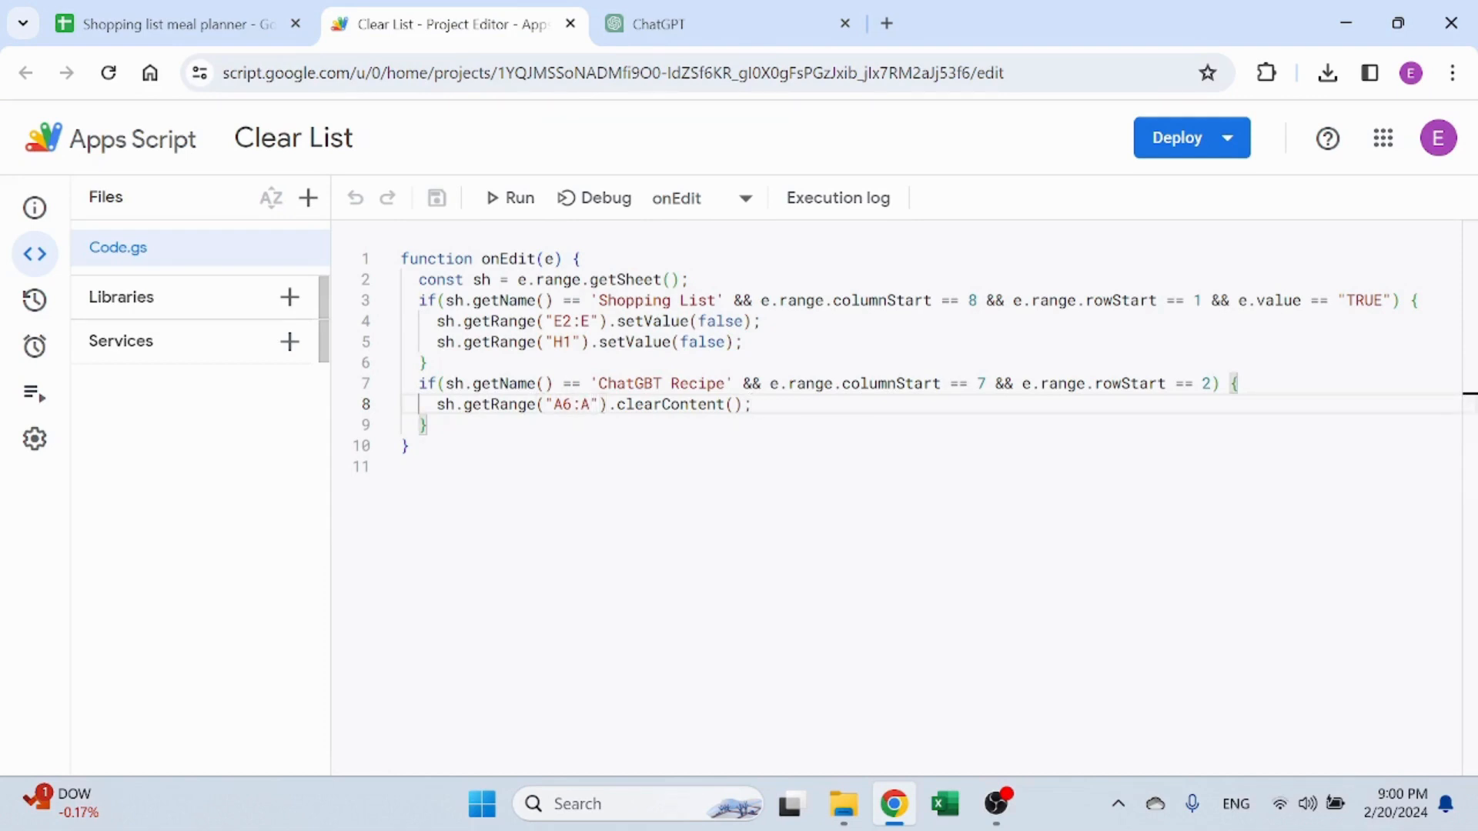
left_click(260, 22)
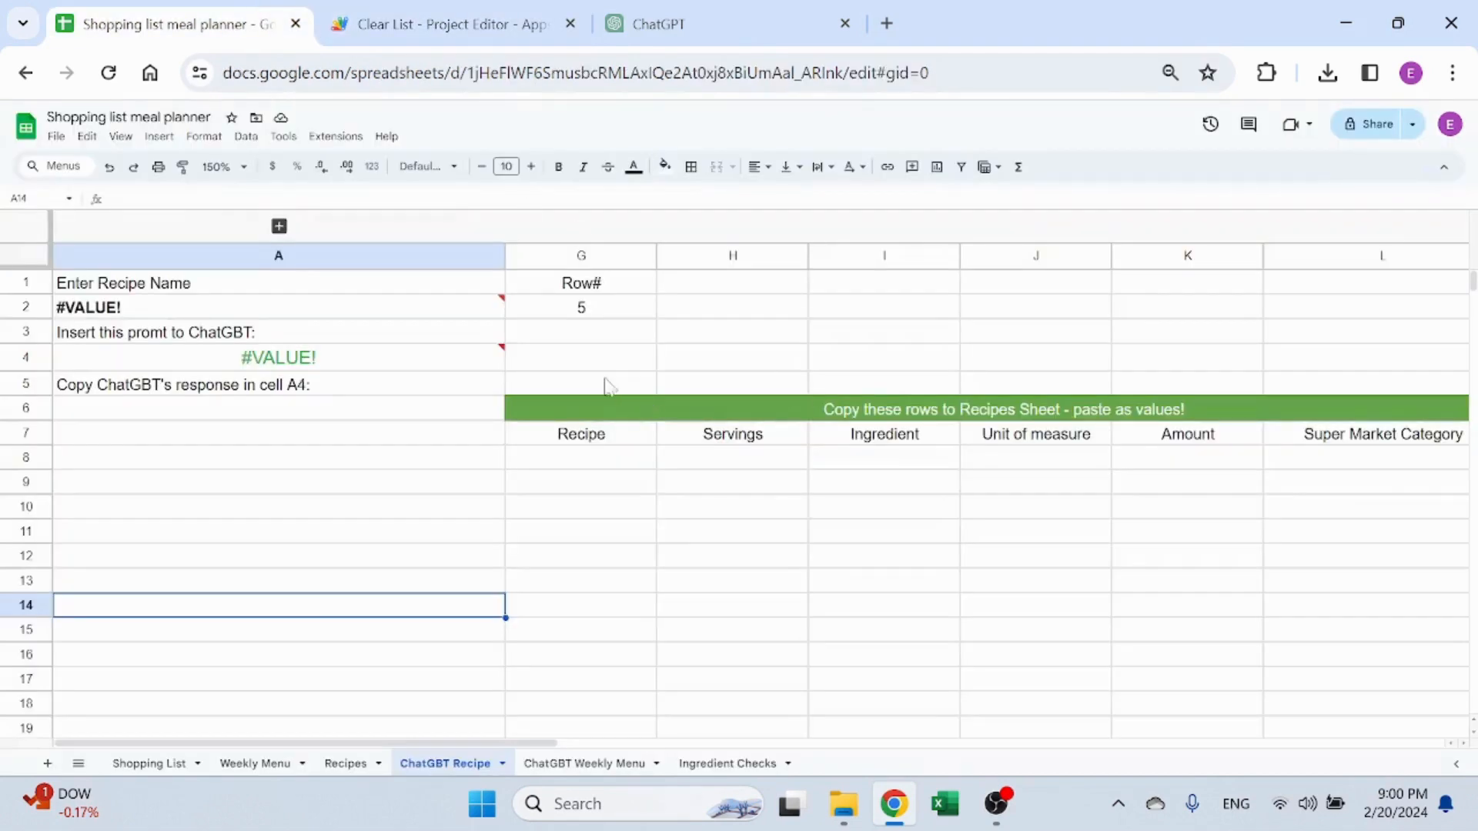
Set the Row# in cell G2 to 6 and check the response cells in column A
left_click(582, 310)
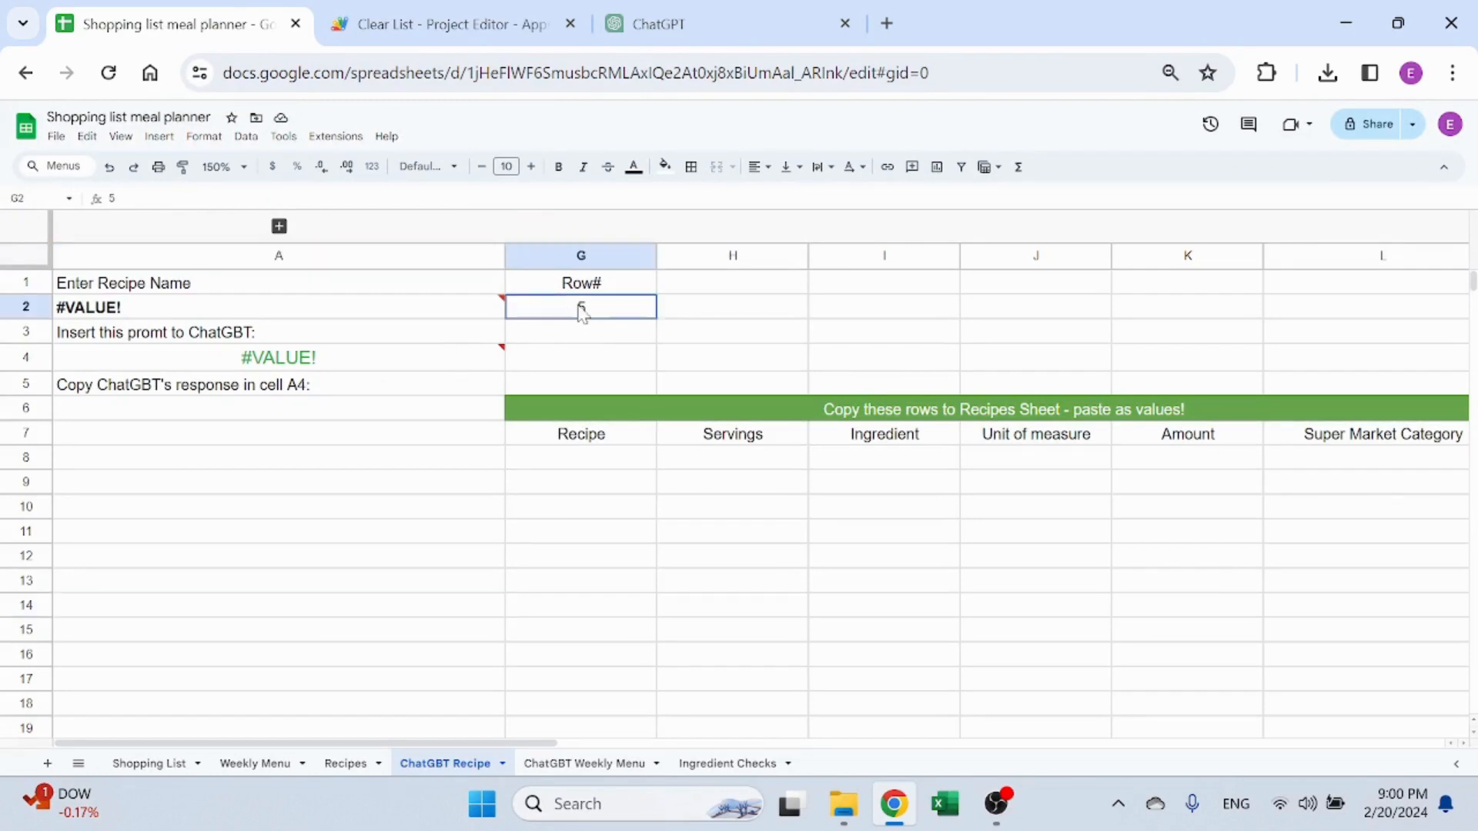
type("6")
key("Return")
left_click_drag(323, 435, 336, 661)
left_click(348, 562)
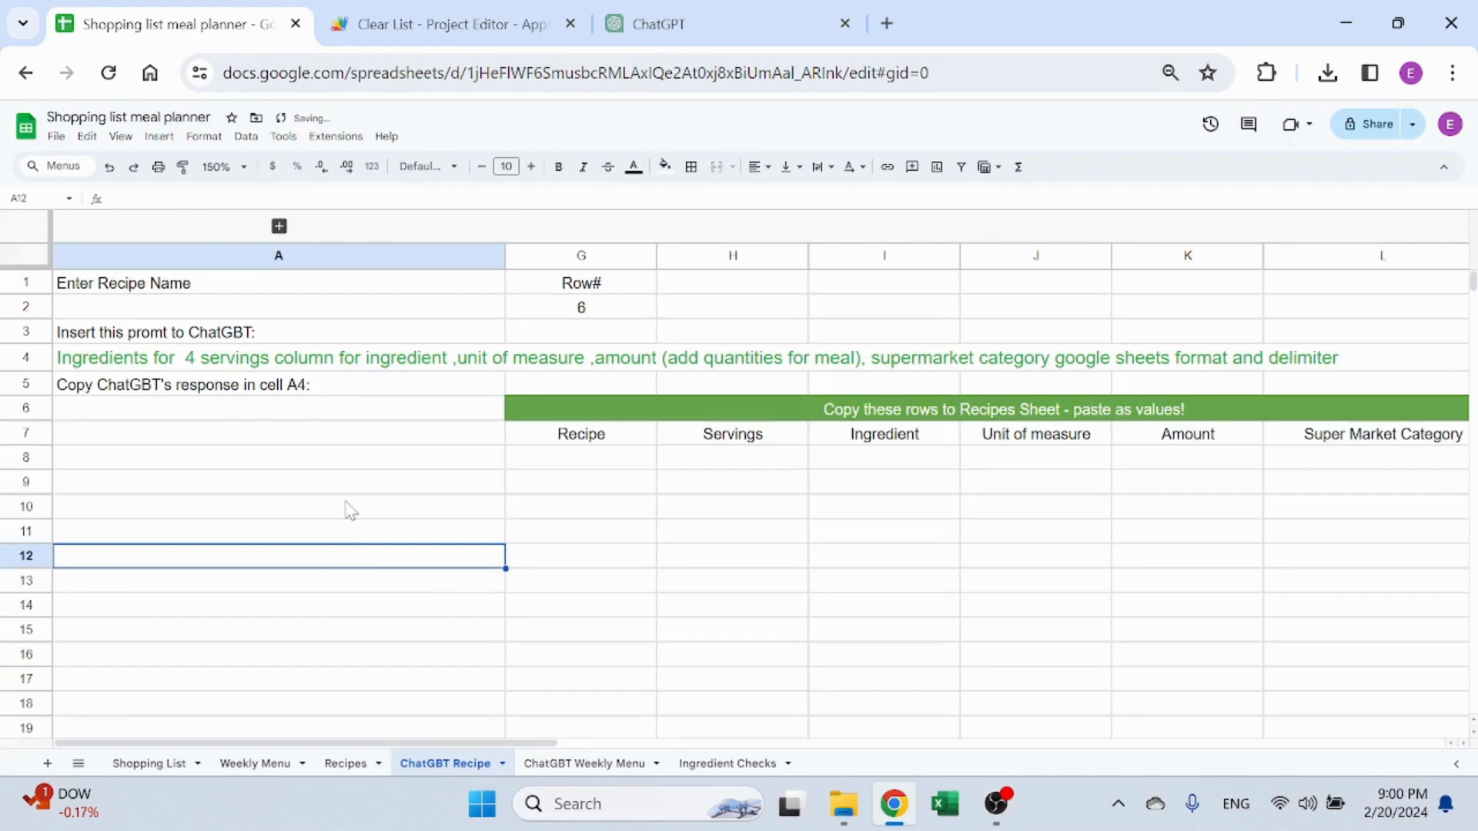
left_click(628, 312)
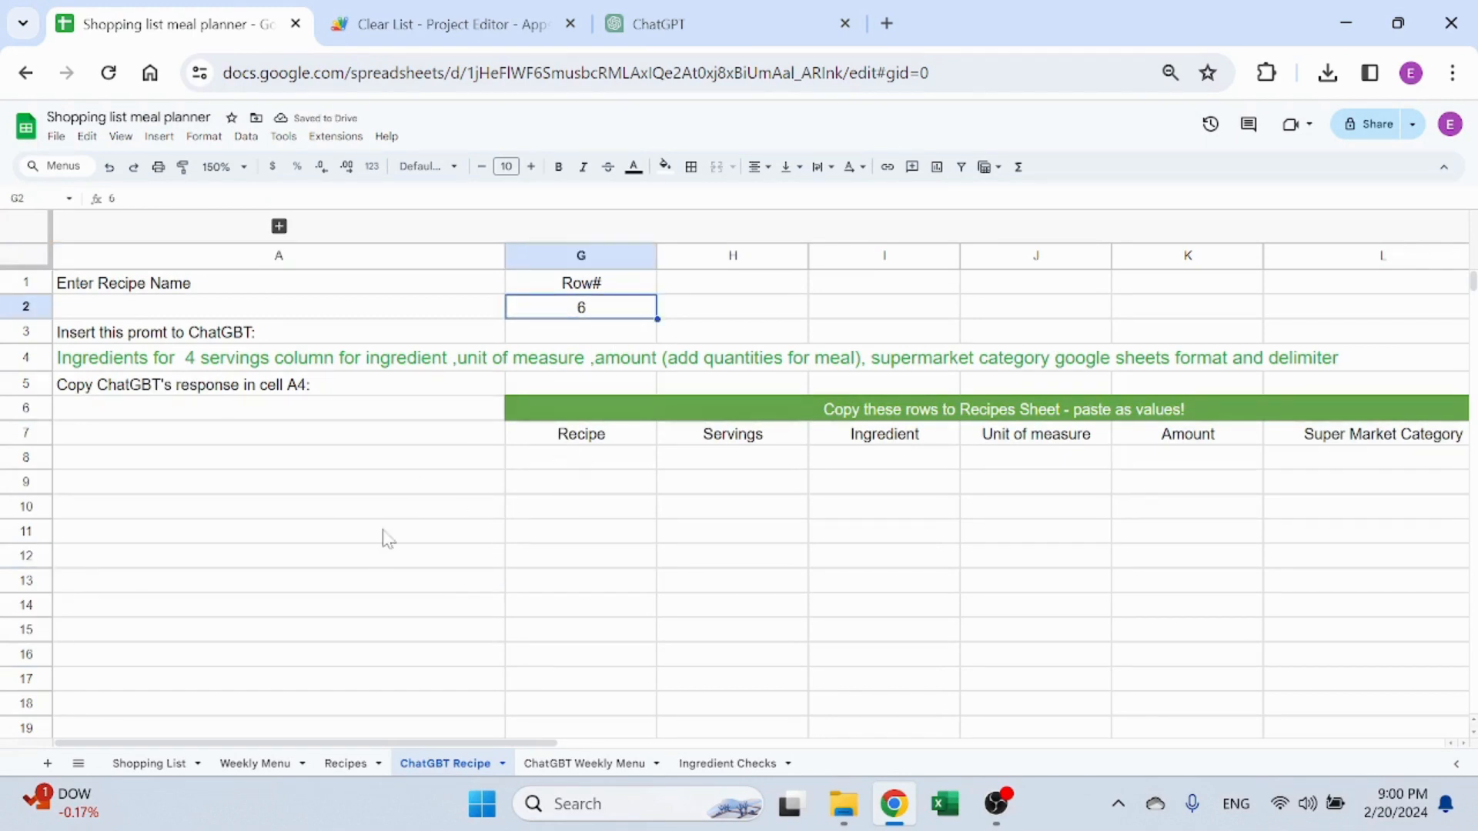
Copy the ingredient prompt from cell A4 and submit it to ChatGPT
left_click(273, 368)
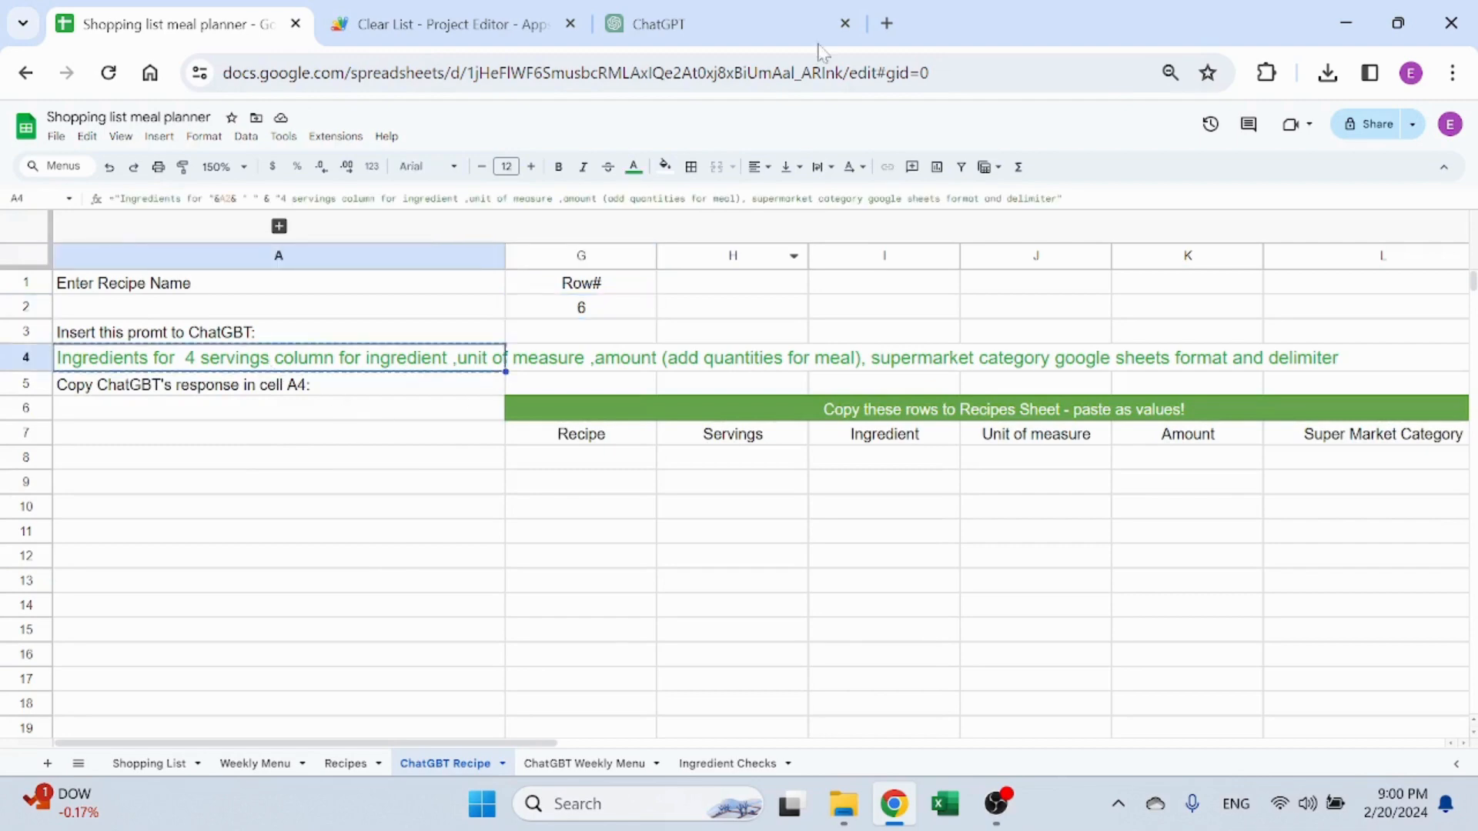
left_click(817, 25)
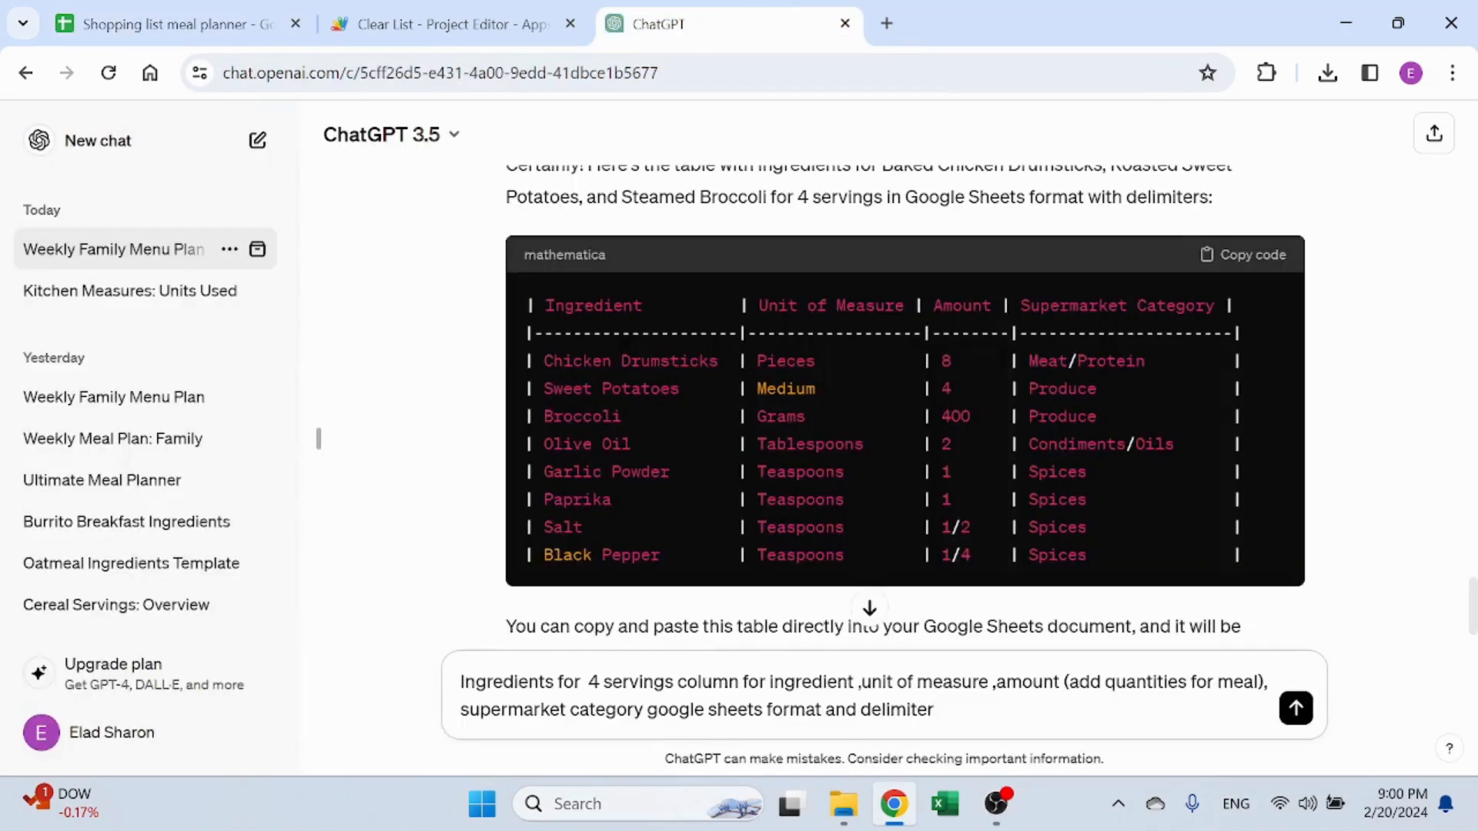
key("Return")
left_click(870, 638)
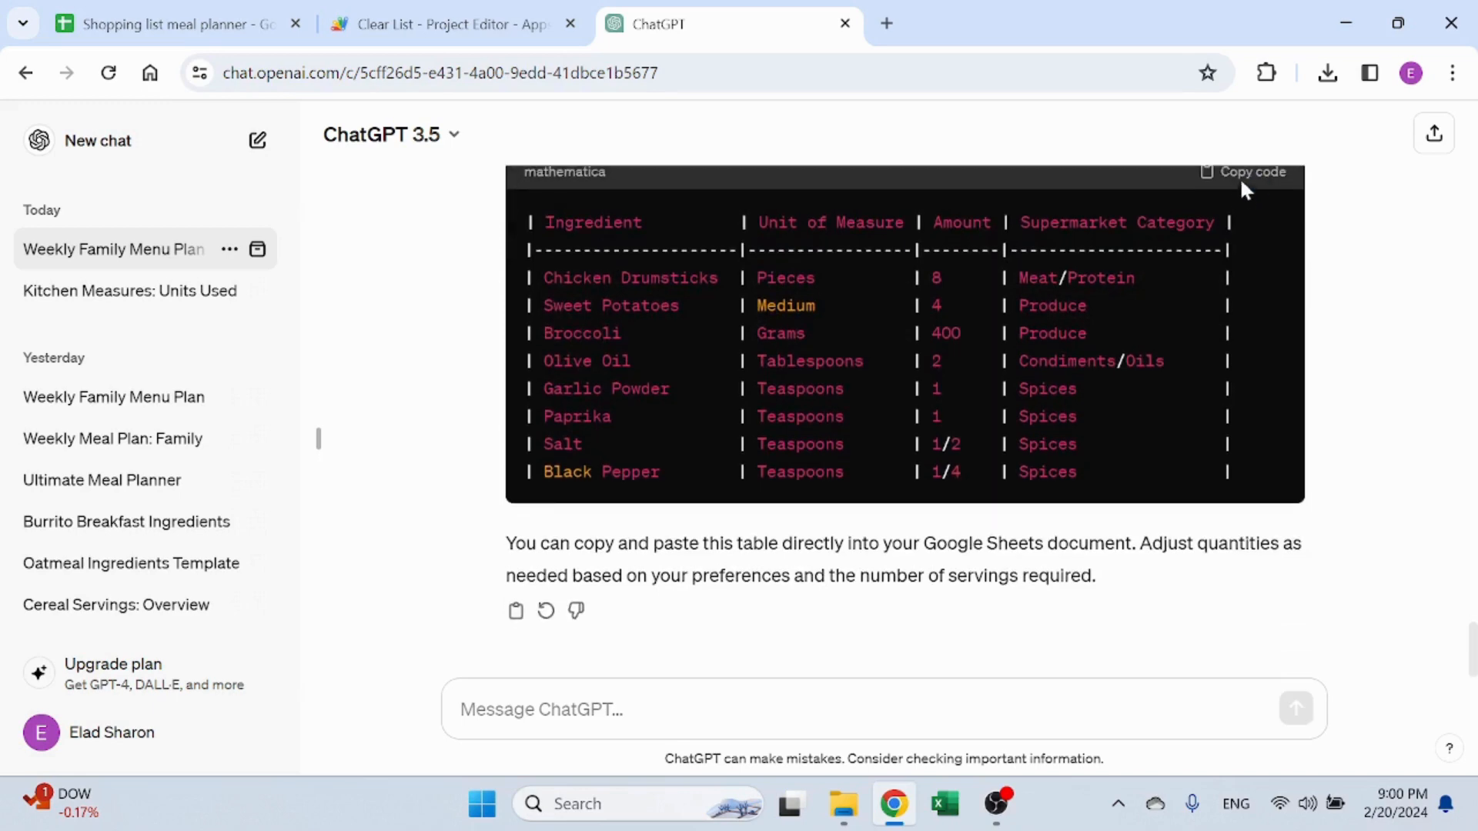
Copy ChatGPT's chicken drumsticks ingredient table and paste it into cell A6 of the ChatGBT Recipe sheet
scroll(1241, 231, "up", 1)
left_click(1243, 291)
left_click(462, 23)
left_click(177, 24)
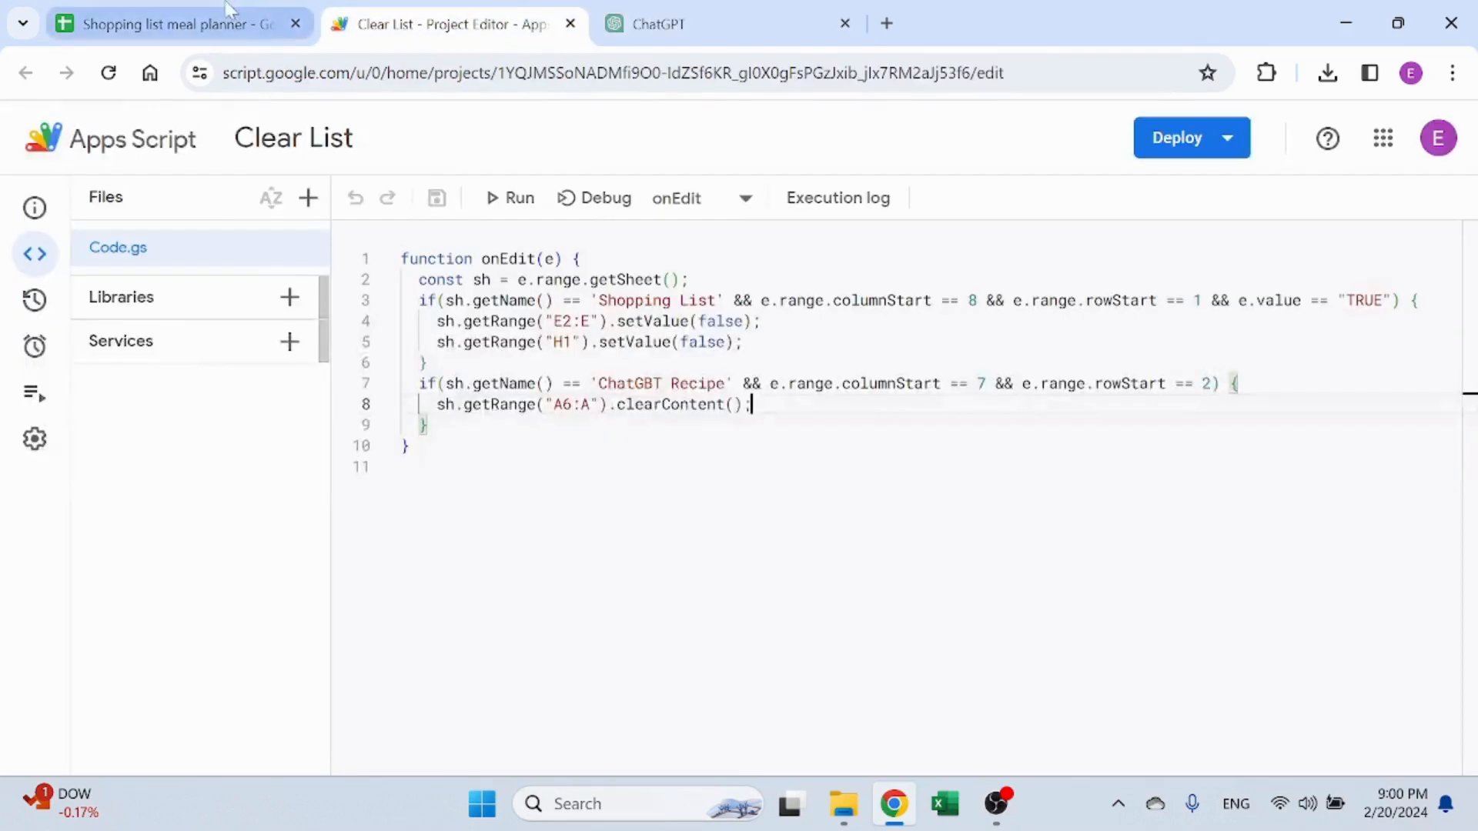
left_click(422, 415)
key("ctrl+v")
left_click(732, 557)
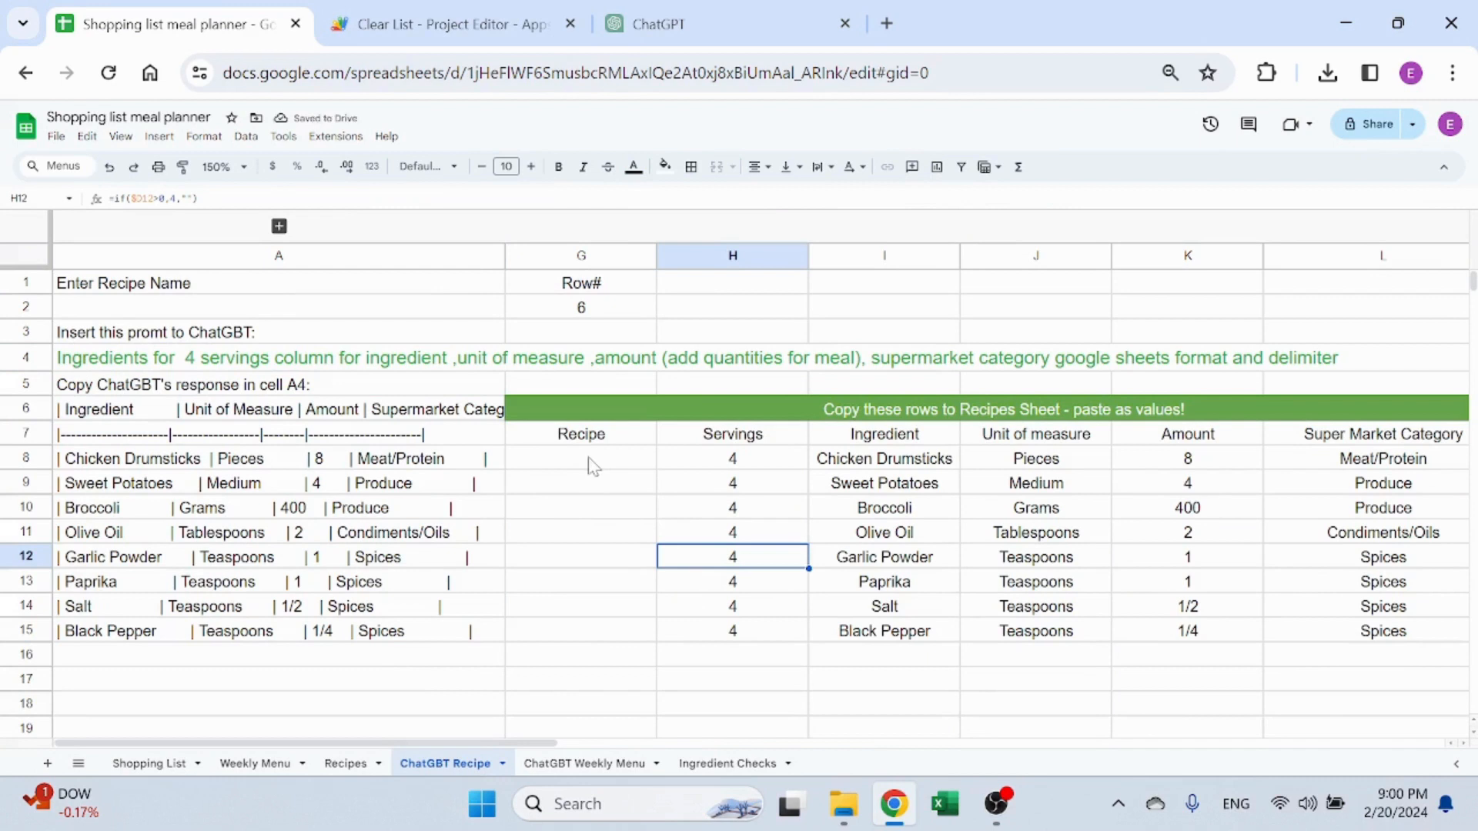
Check the recipe name formula in A2 and advance the Row# in G2 to 7 and on to 8
left_click(277, 308)
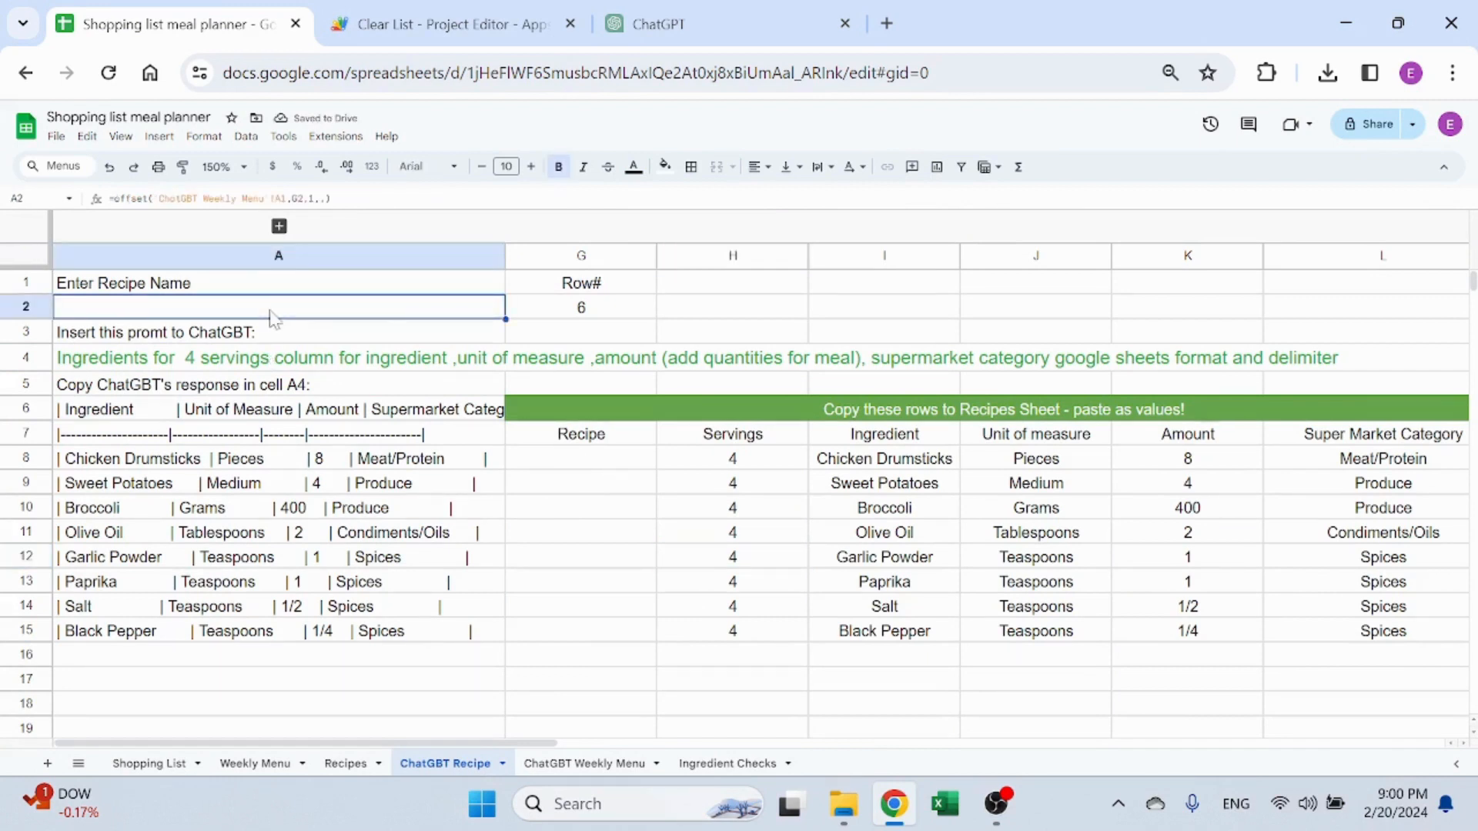
left_click(573, 308)
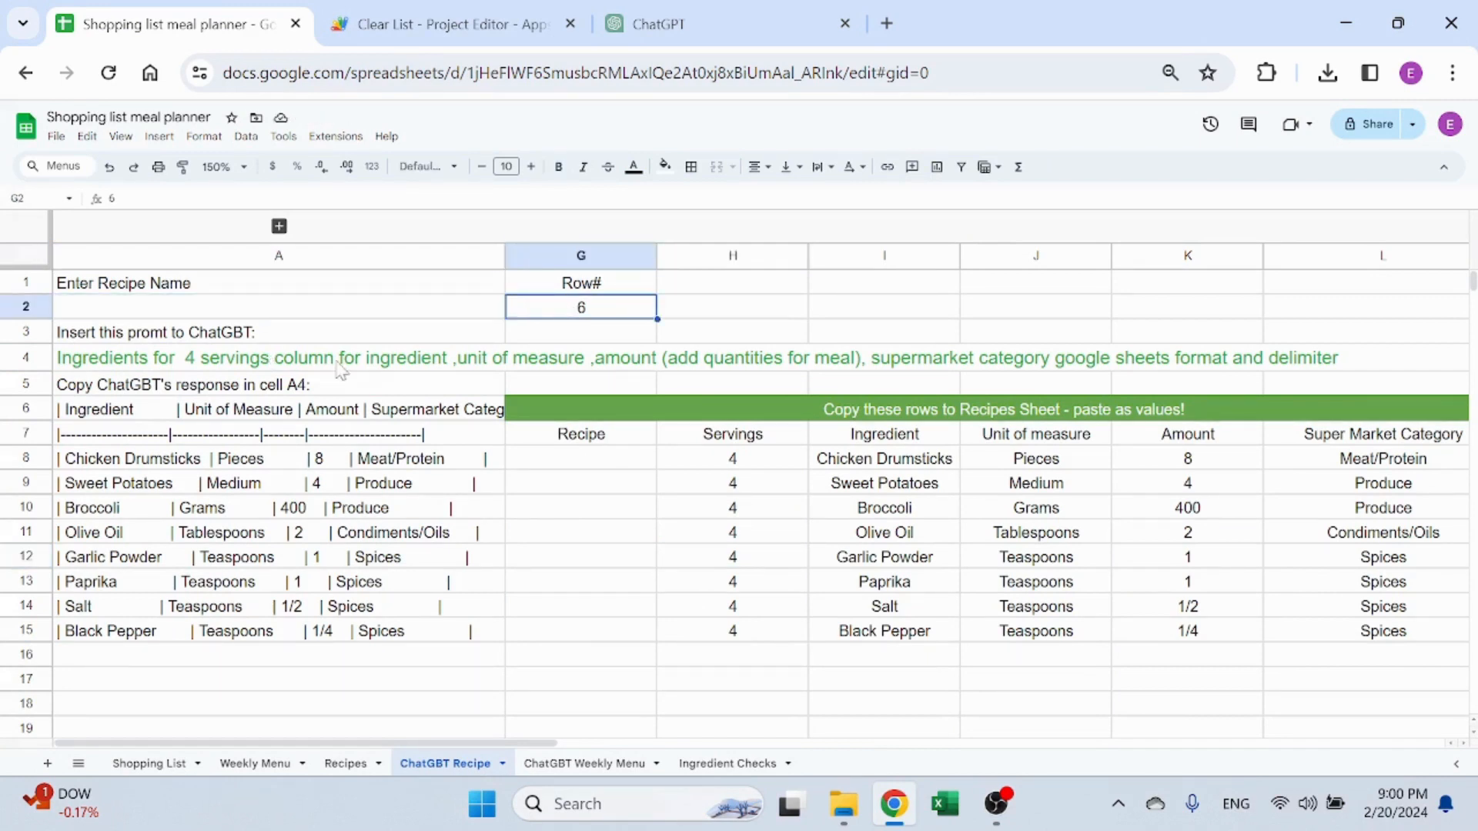
left_click(743, 13)
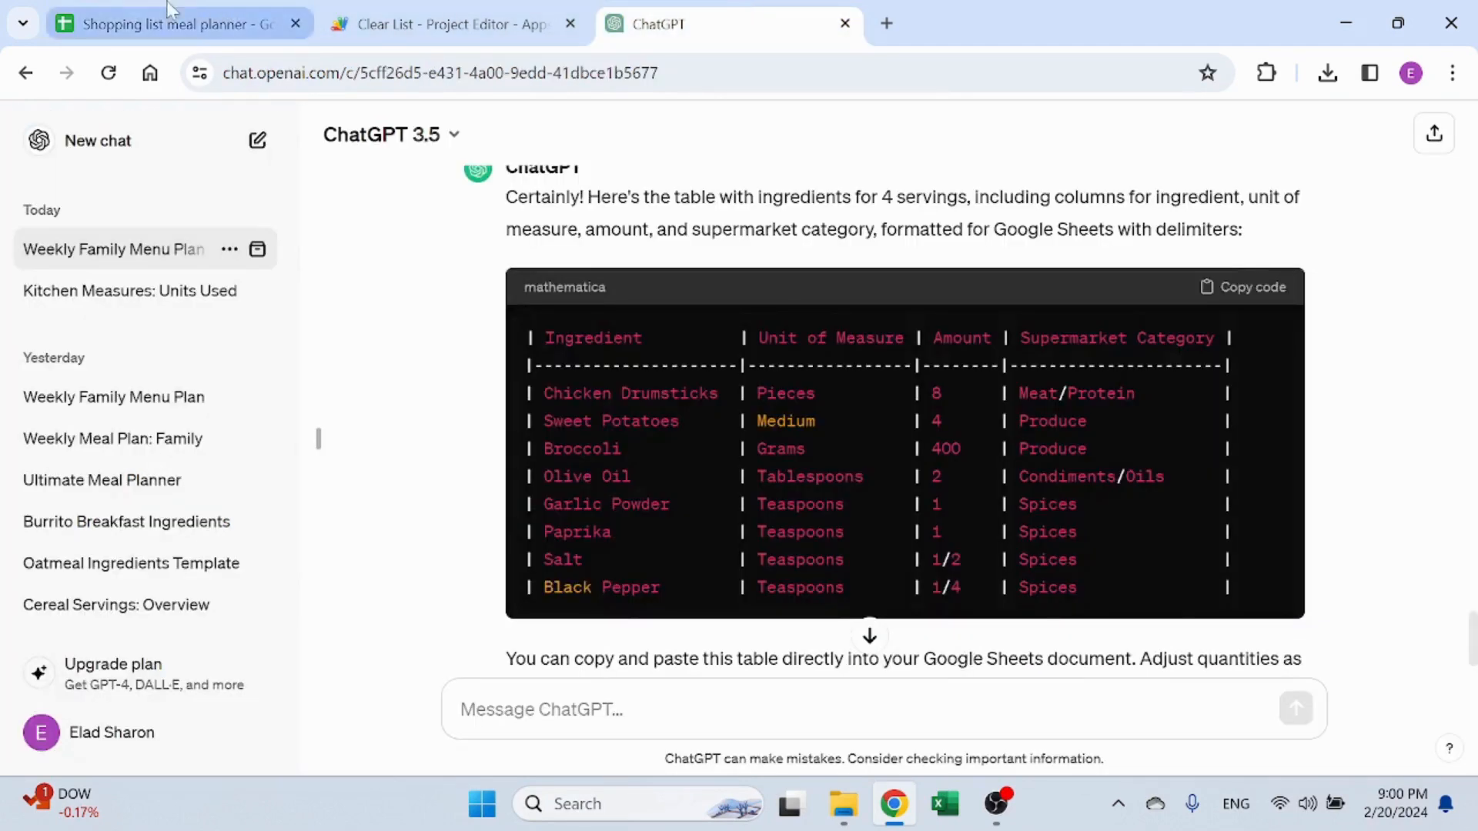
left_click(120, 9)
left_click(765, 333)
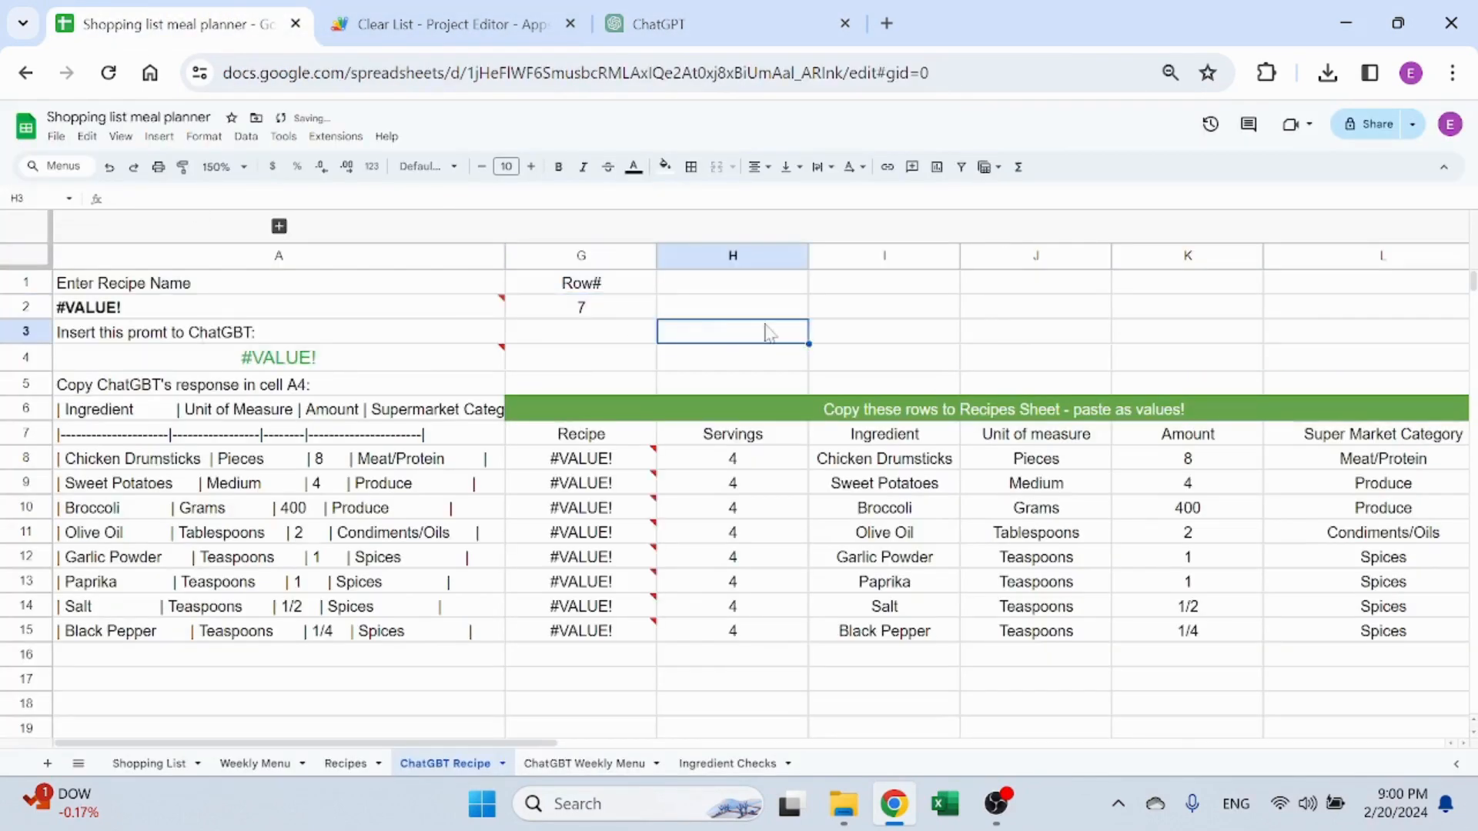
left_click(603, 305)
left_click(716, 341)
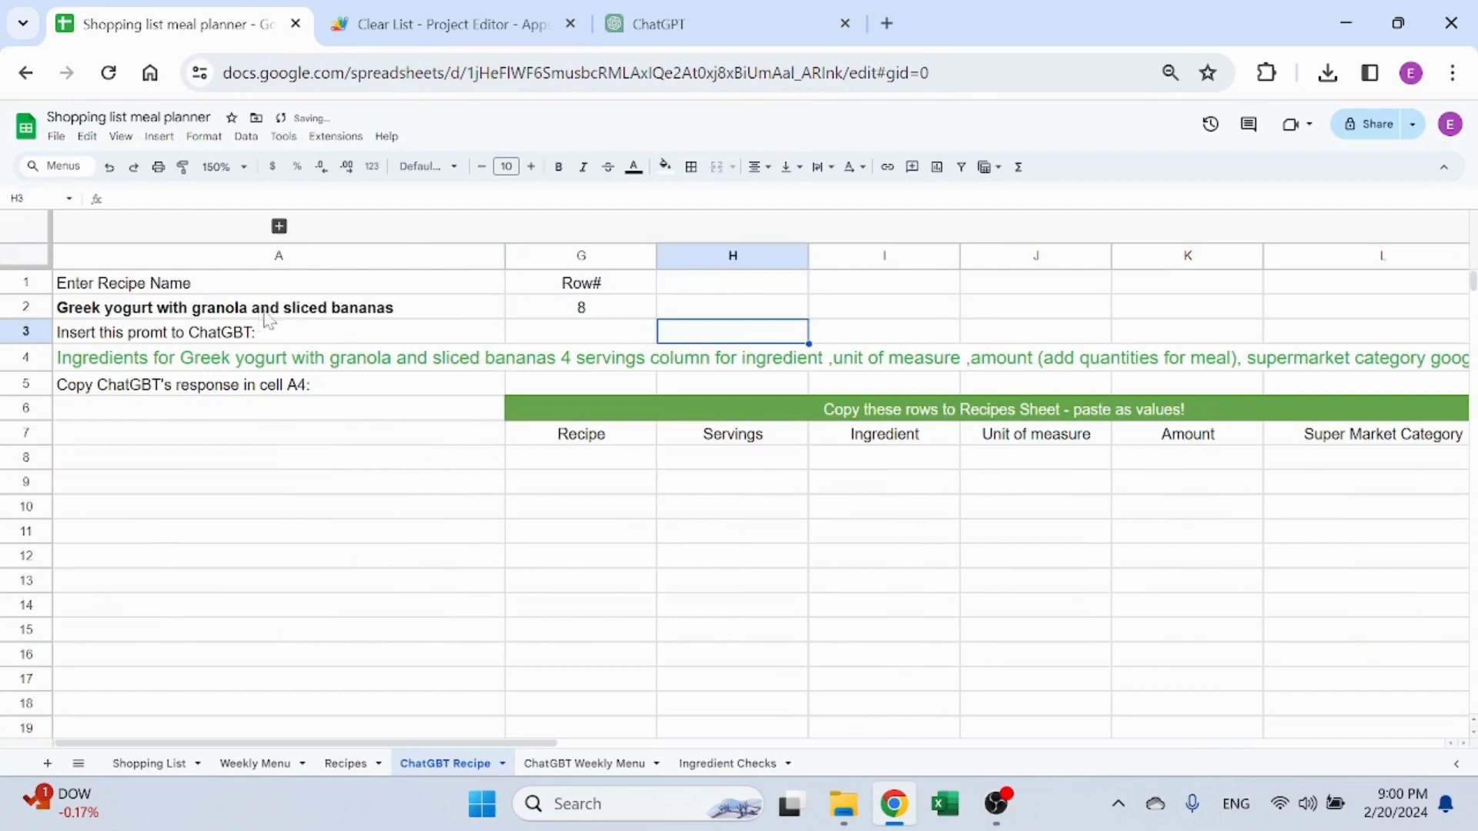
Copy the A4 prompt for Greek yogurt with granola and sliced bananas and submit it to ChatGPT
left_click(302, 364)
key("ctrl+c")
left_click(724, 23)
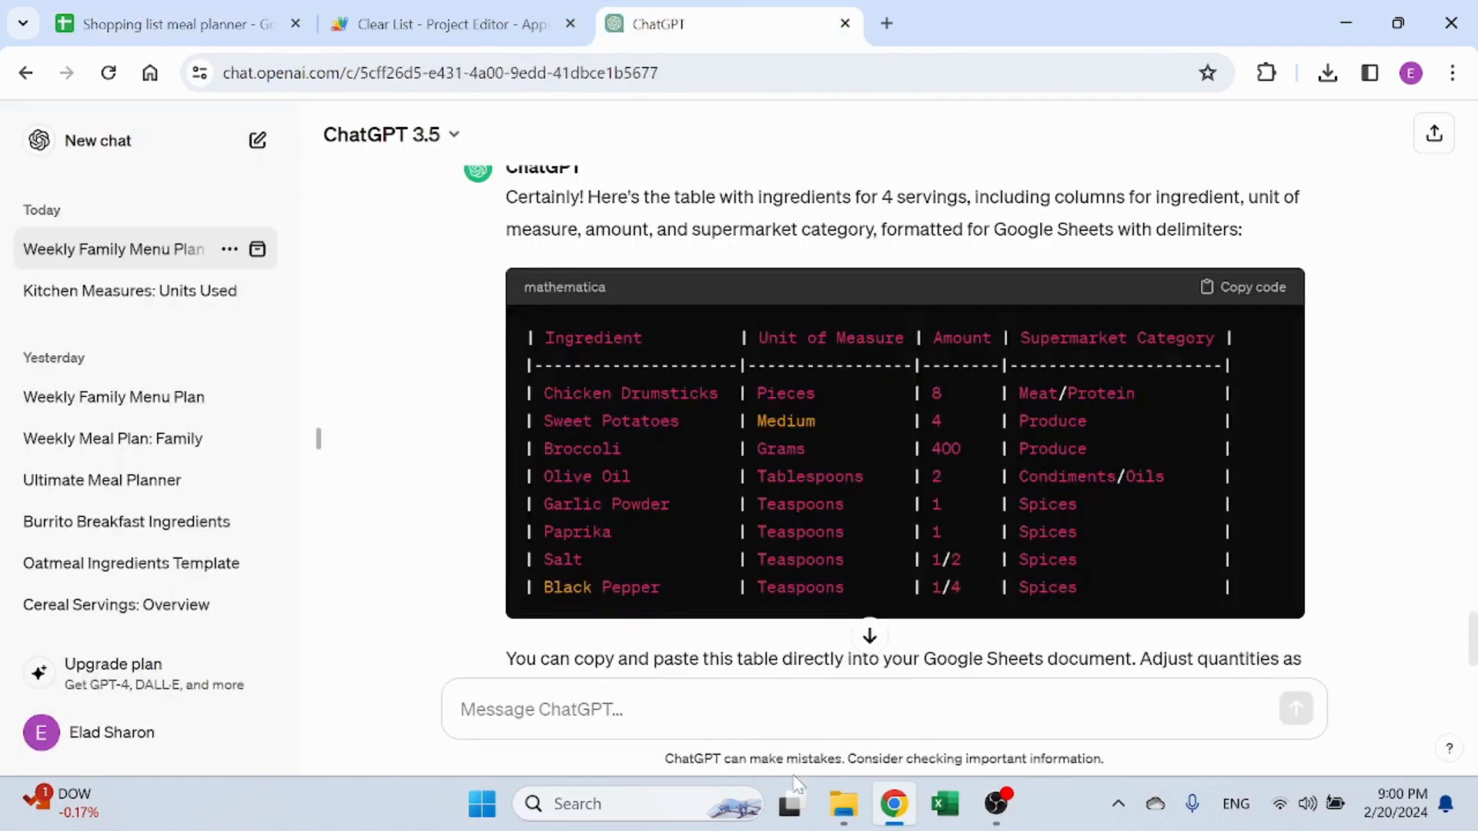
key("ctrl+v")
key("Return")
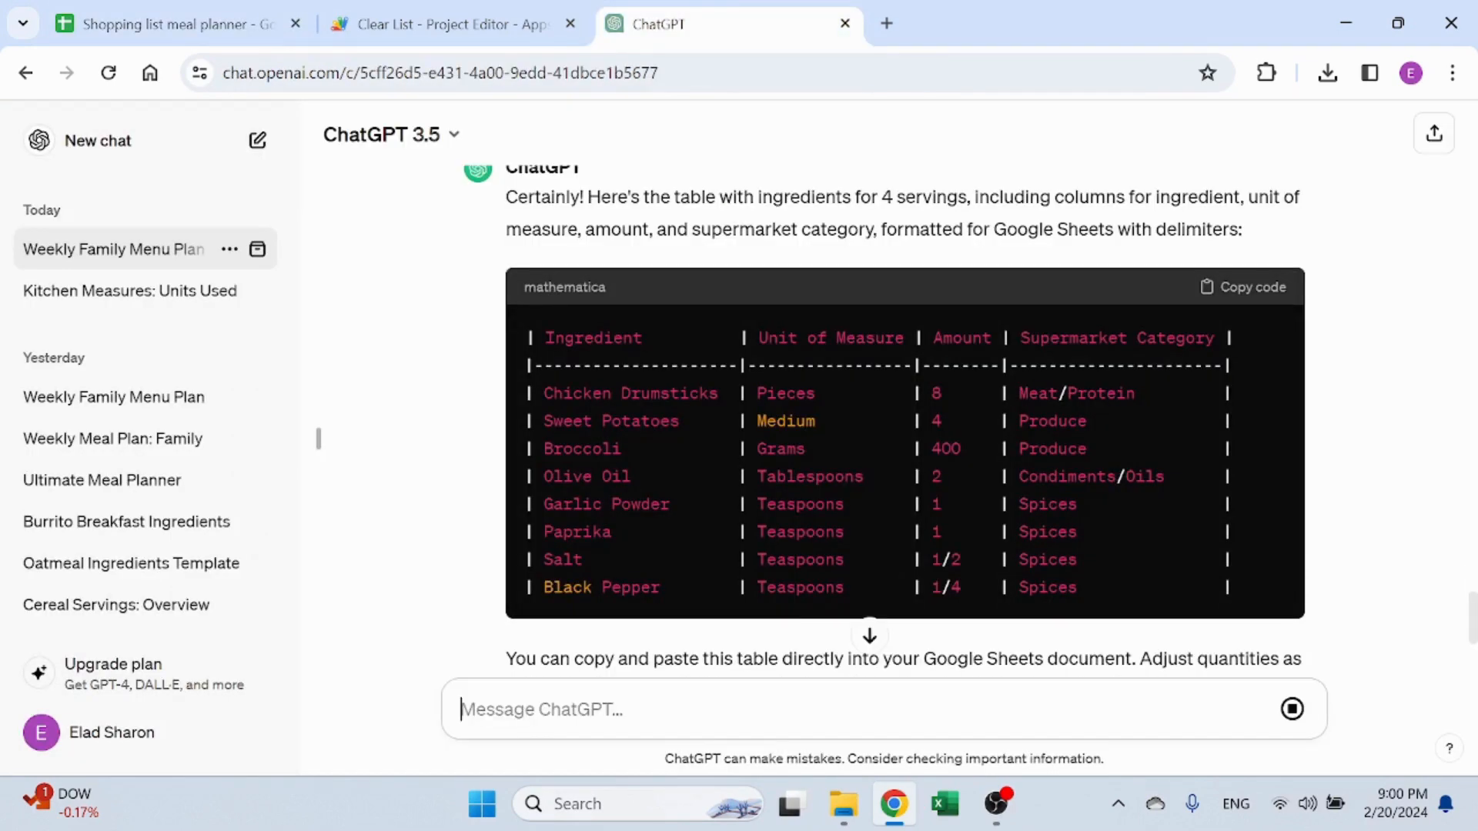
left_click(870, 636)
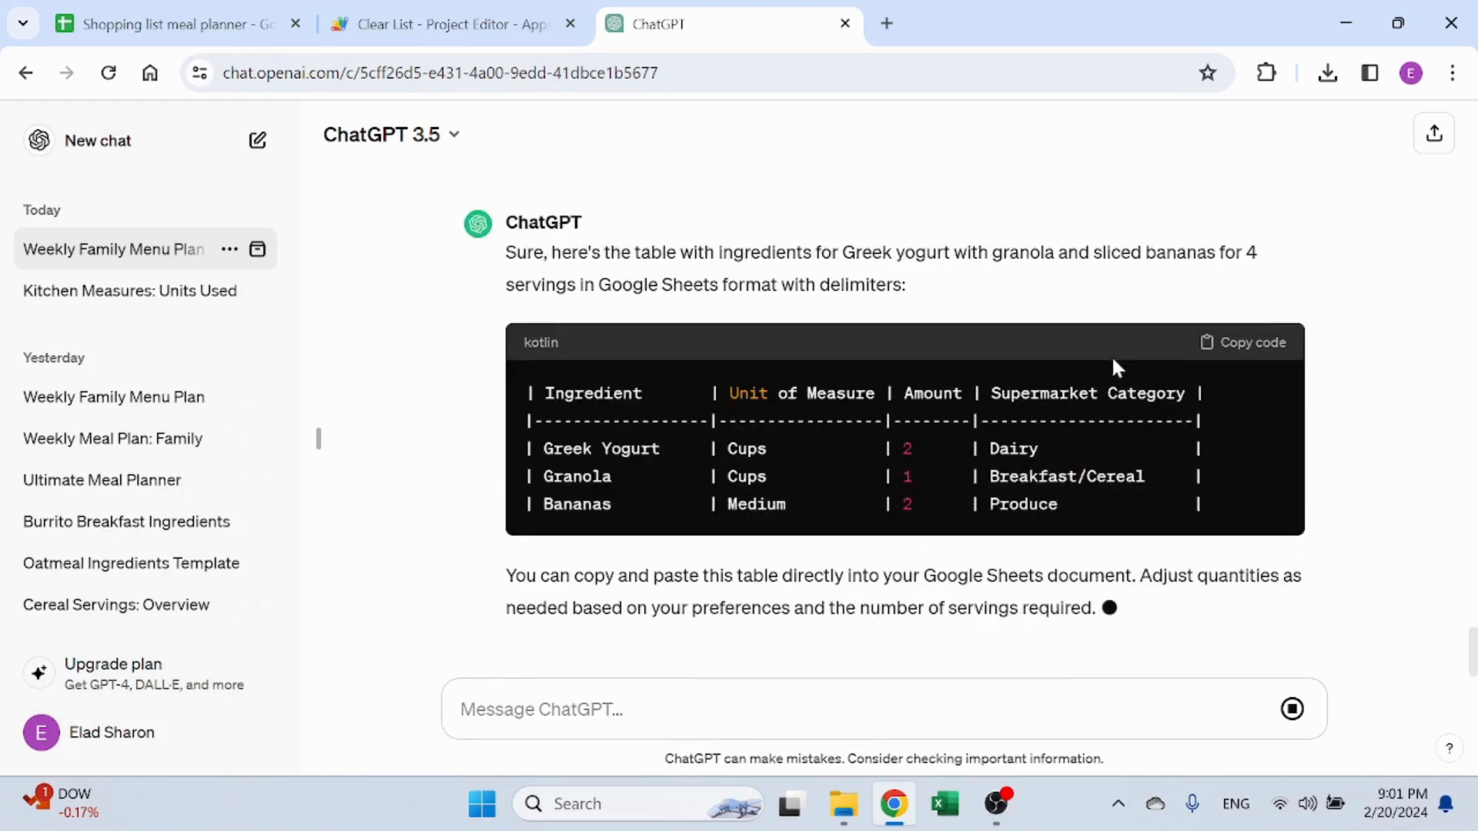
Copy ChatGPT's Greek yogurt ingredient table and paste it into cell A6 of the ChatGBT Recipe sheet
left_click(1231, 308)
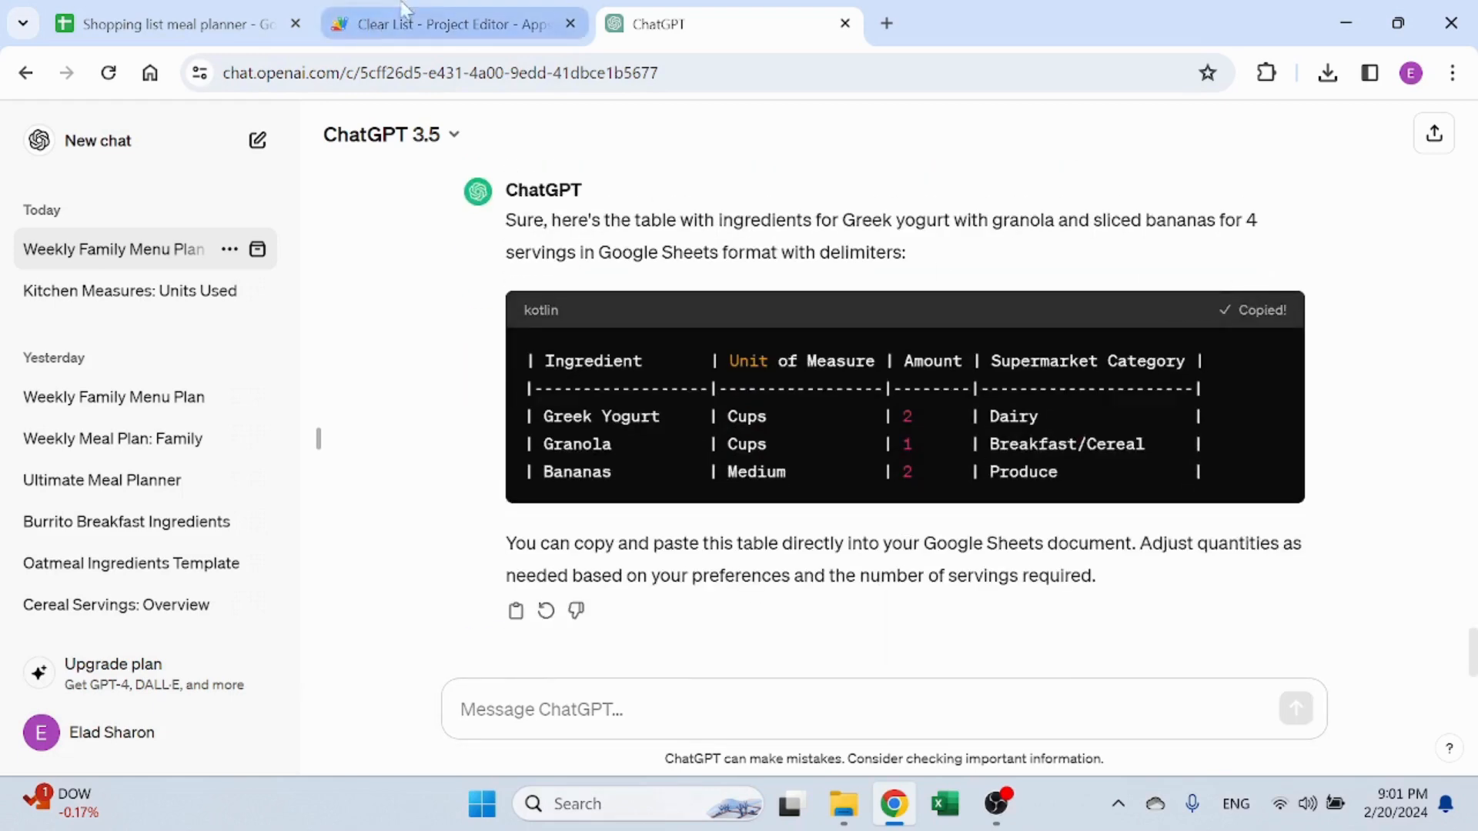
left_click(177, 23)
left_click(325, 422)
key("ctrl+v")
left_click(581, 579)
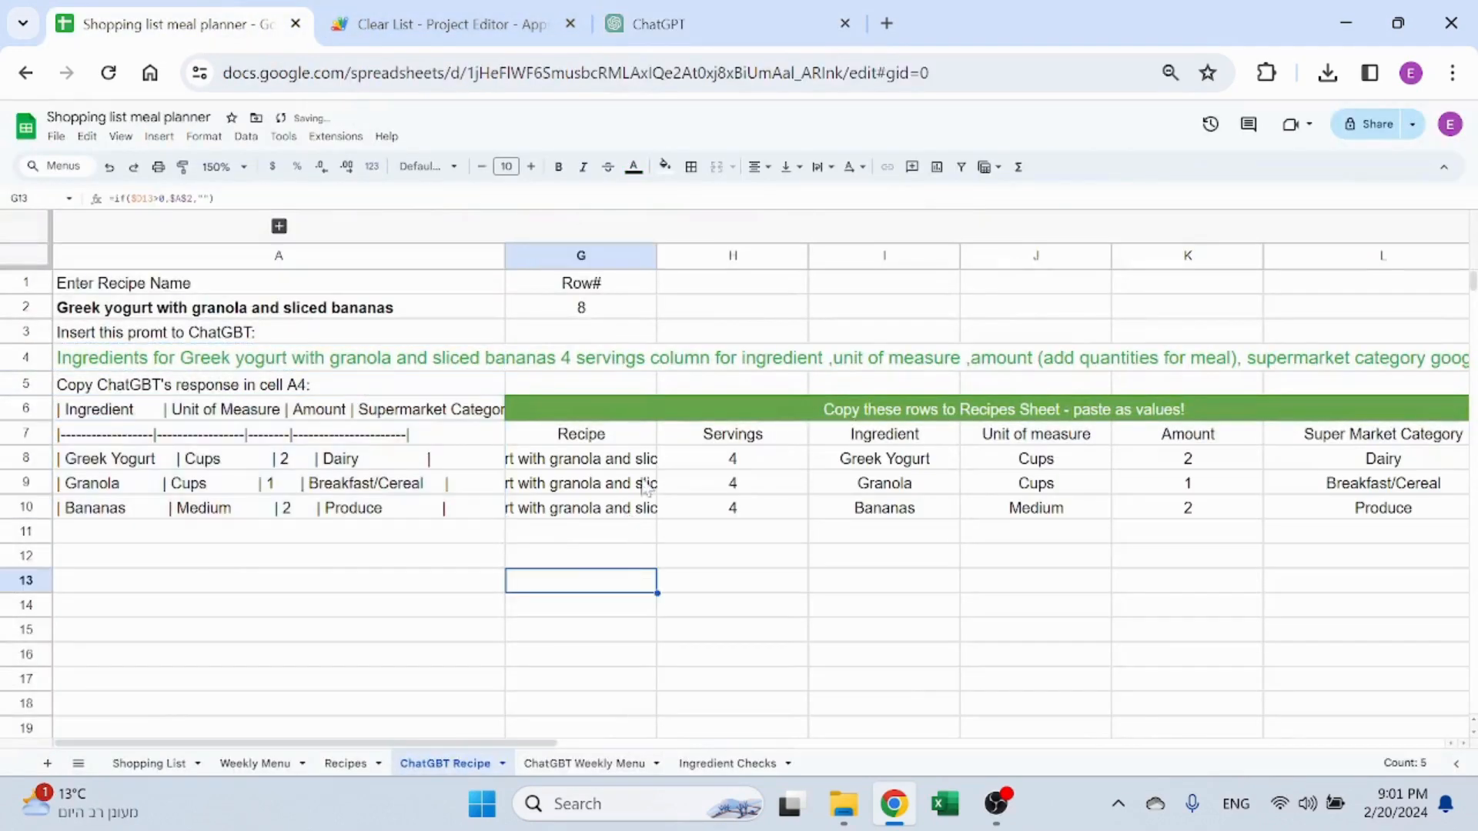
Copy the parsed Greek yogurt rows G8:L10 and paste them as values into the Recipes sheet starting at A158
left_click_drag(581, 458, 896, 511)
key("ctrl+c")
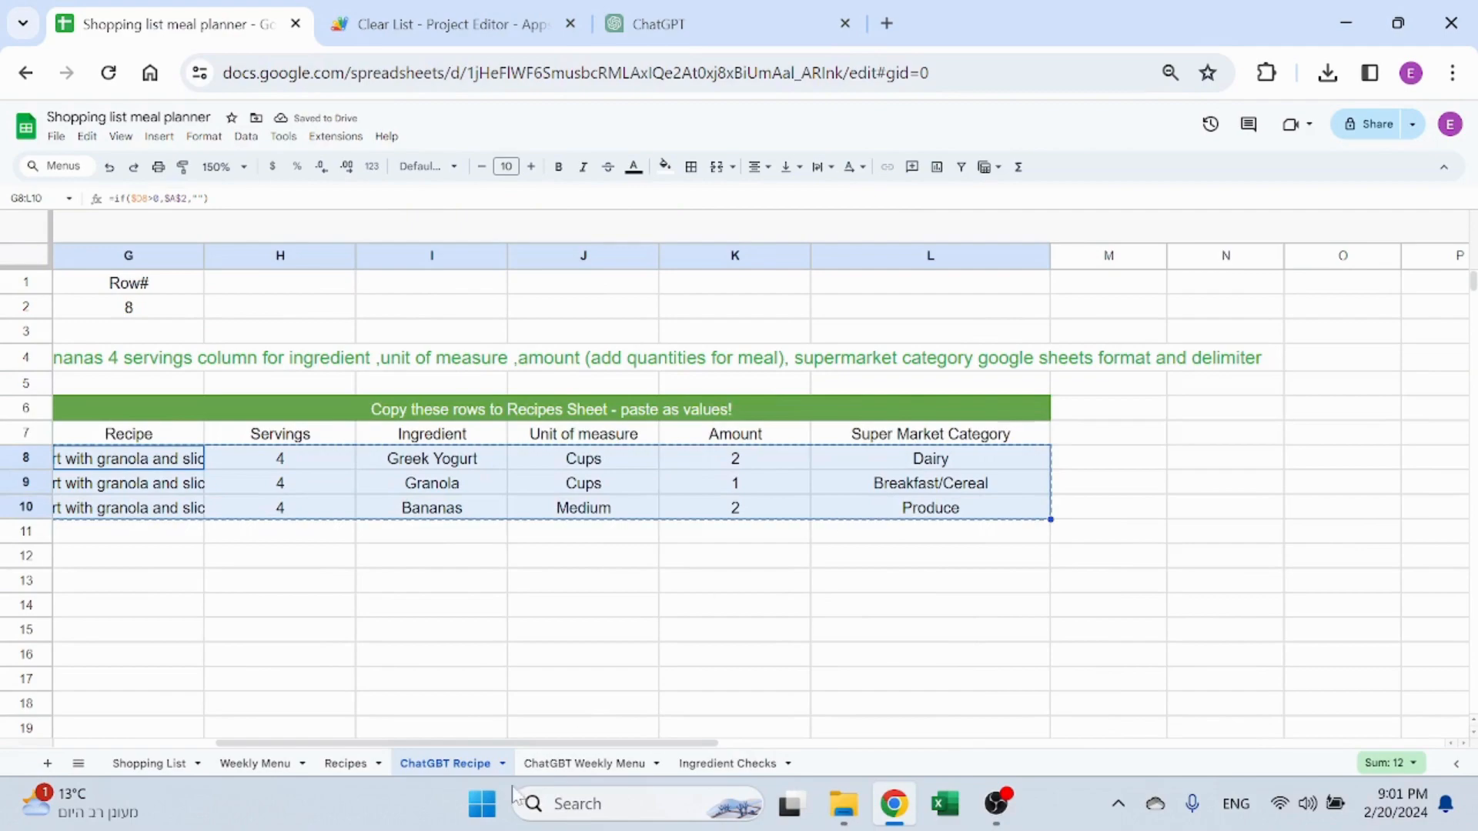
left_click(346, 763)
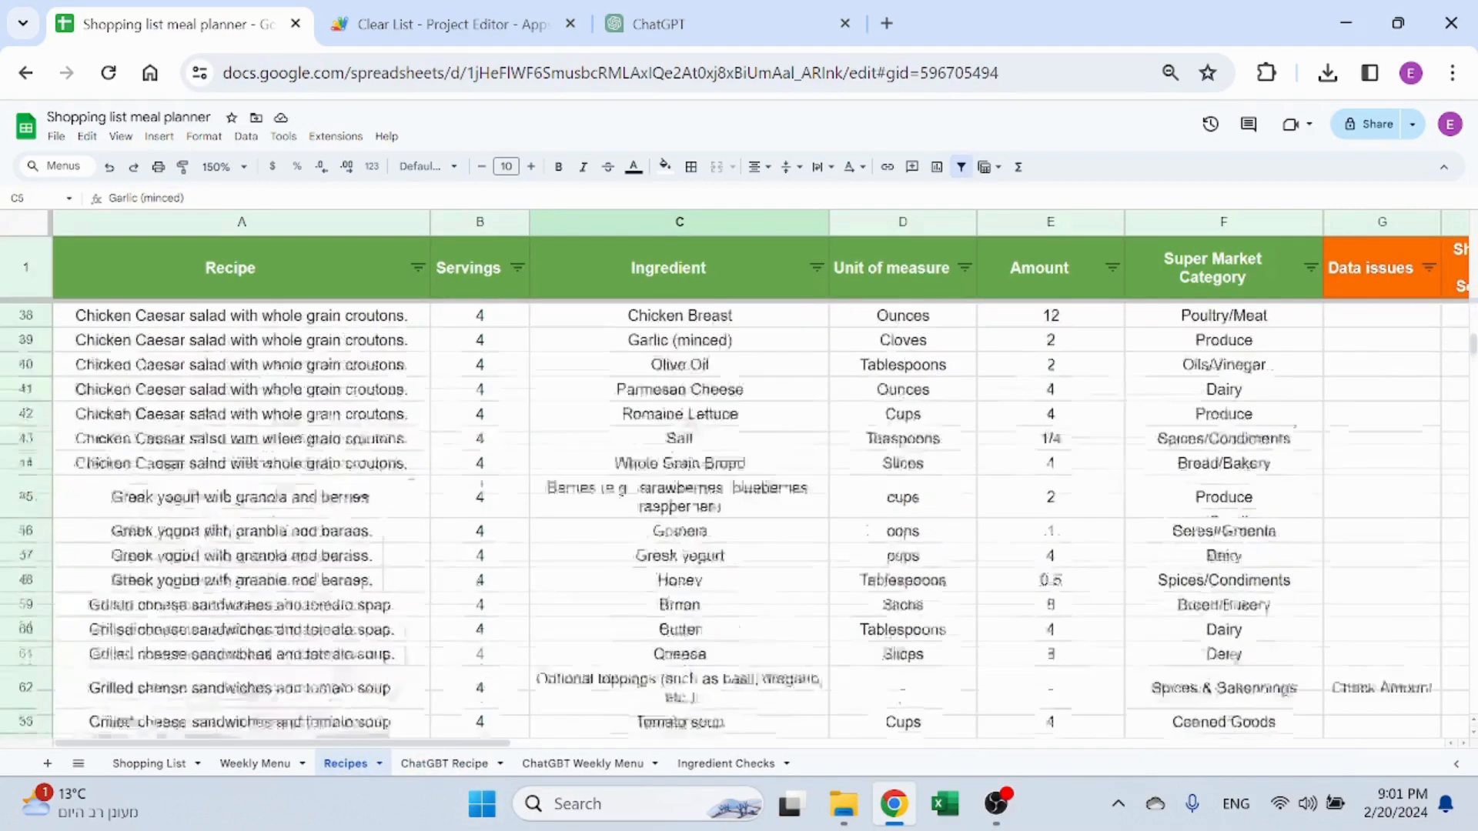
scroll(331, 671, "down", 20)
scroll(331, 671, "up", 6)
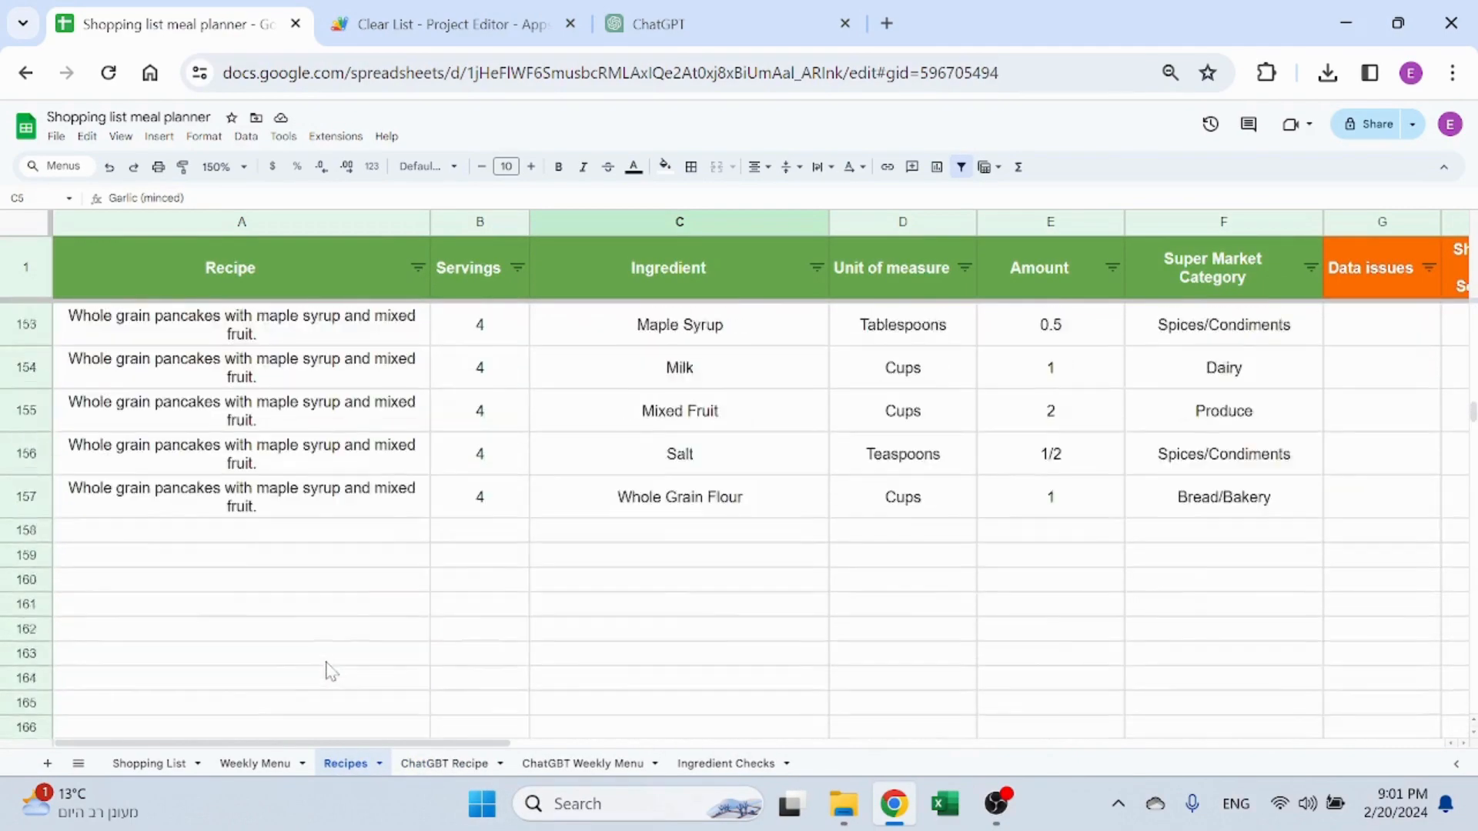
scroll(327, 670, "down", 1)
right_click(297, 446)
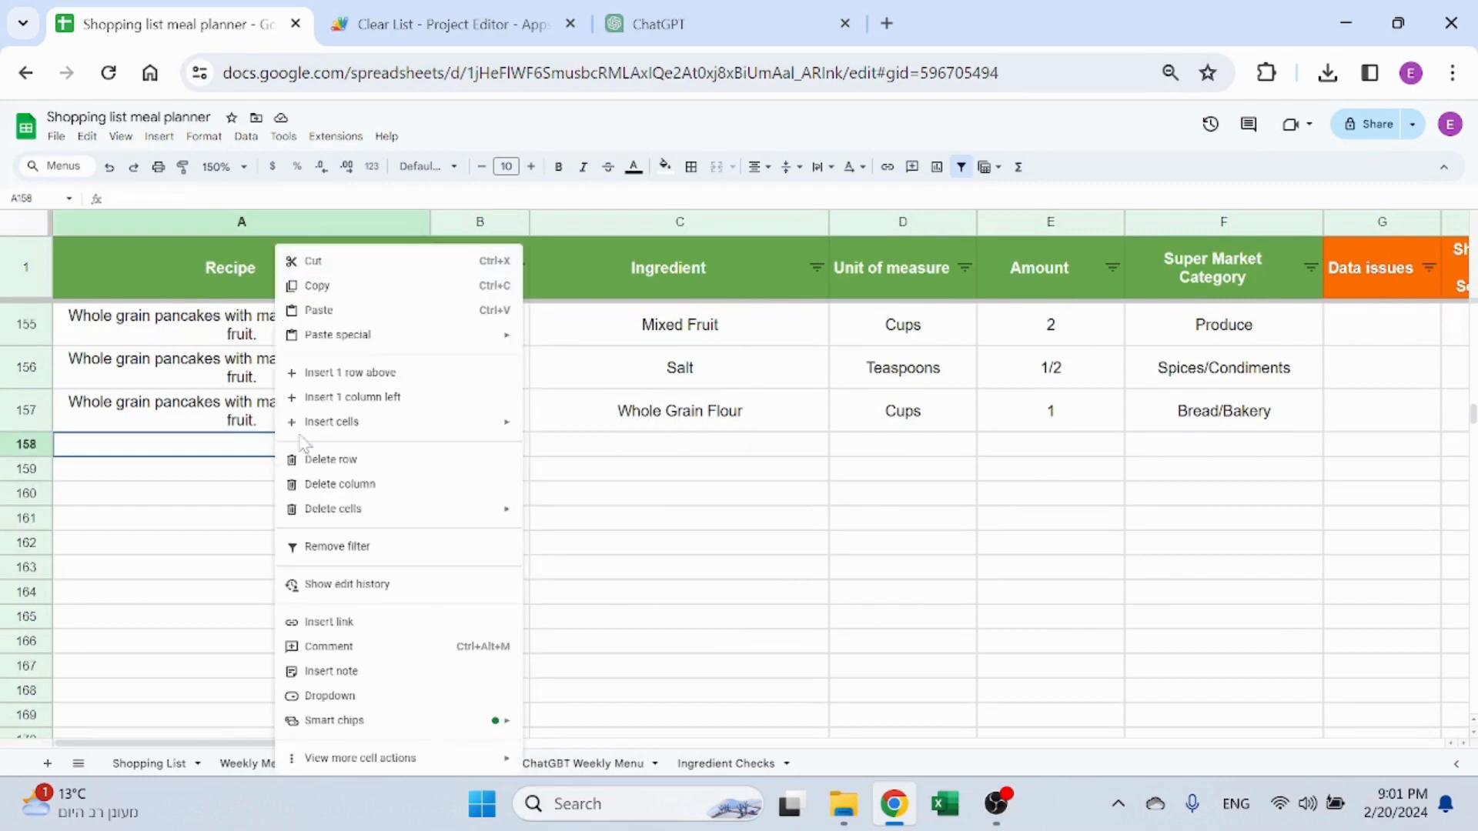
mouse_move(452, 339)
left_click(600, 338)
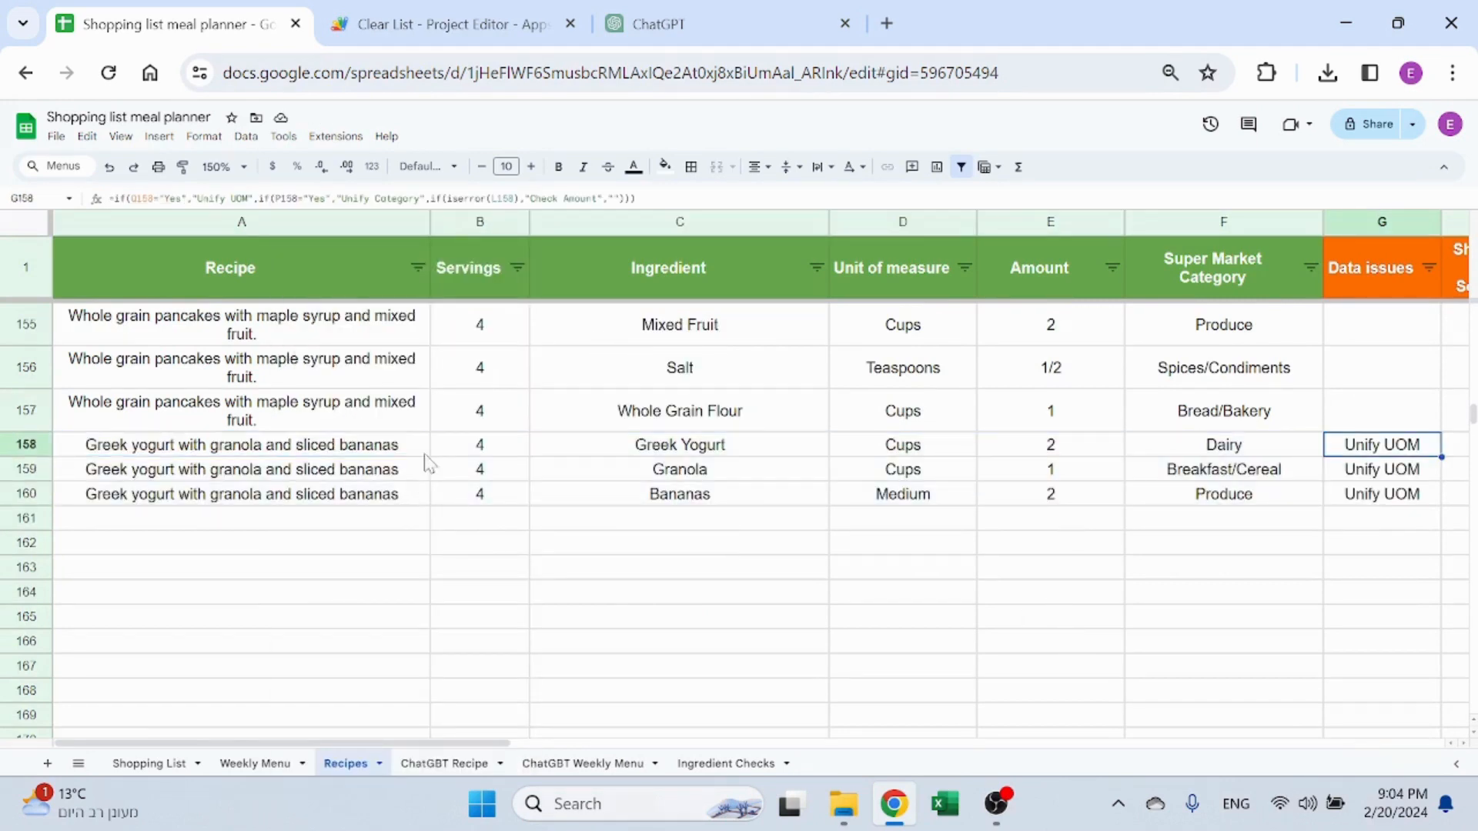
Inspect the Data issues column and its formula in G158, and change the supermarket category in F159 to "Breakfast/Cerea"
left_click(1403, 223)
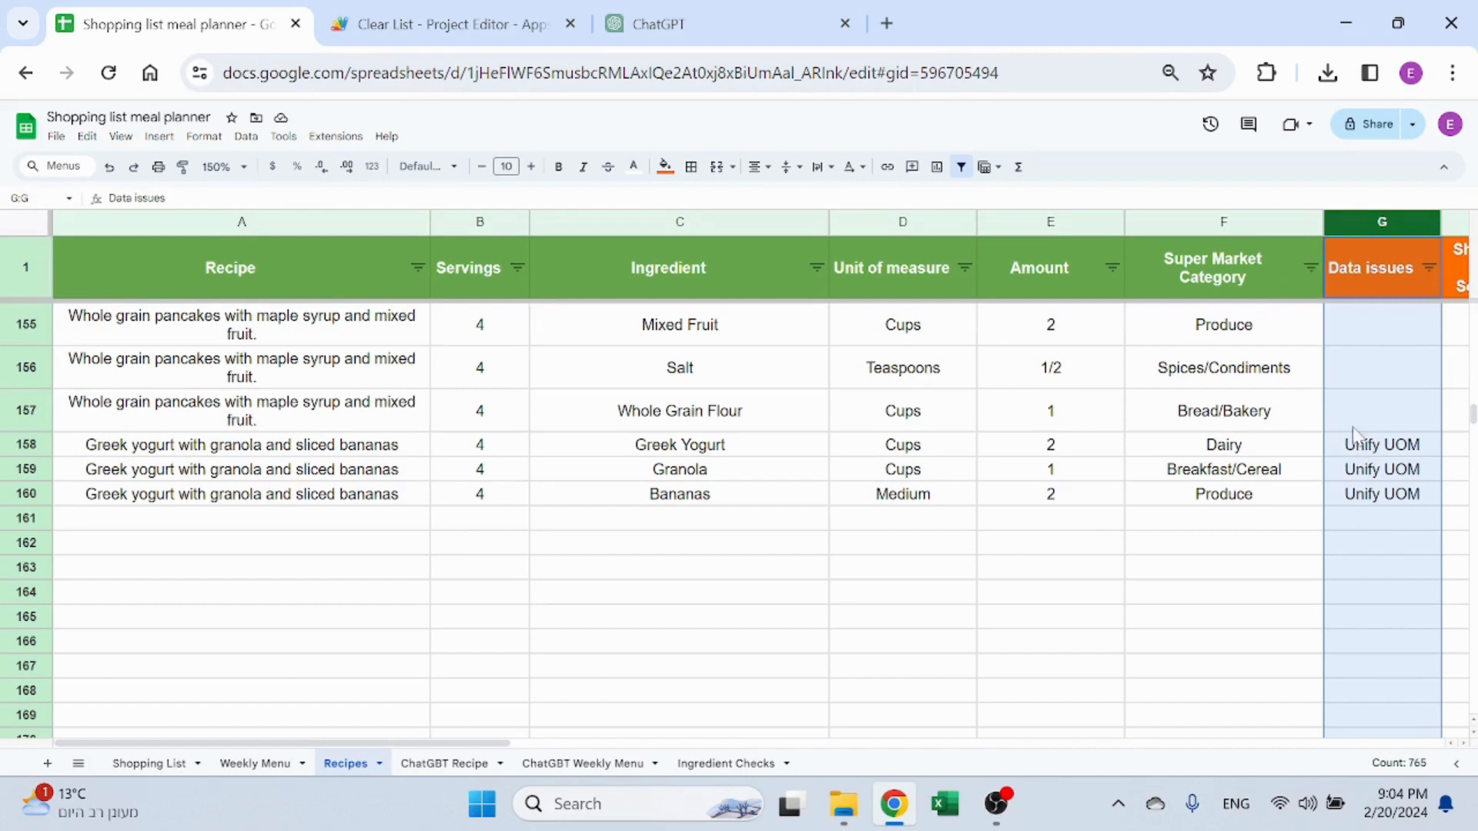
left_click(1371, 451)
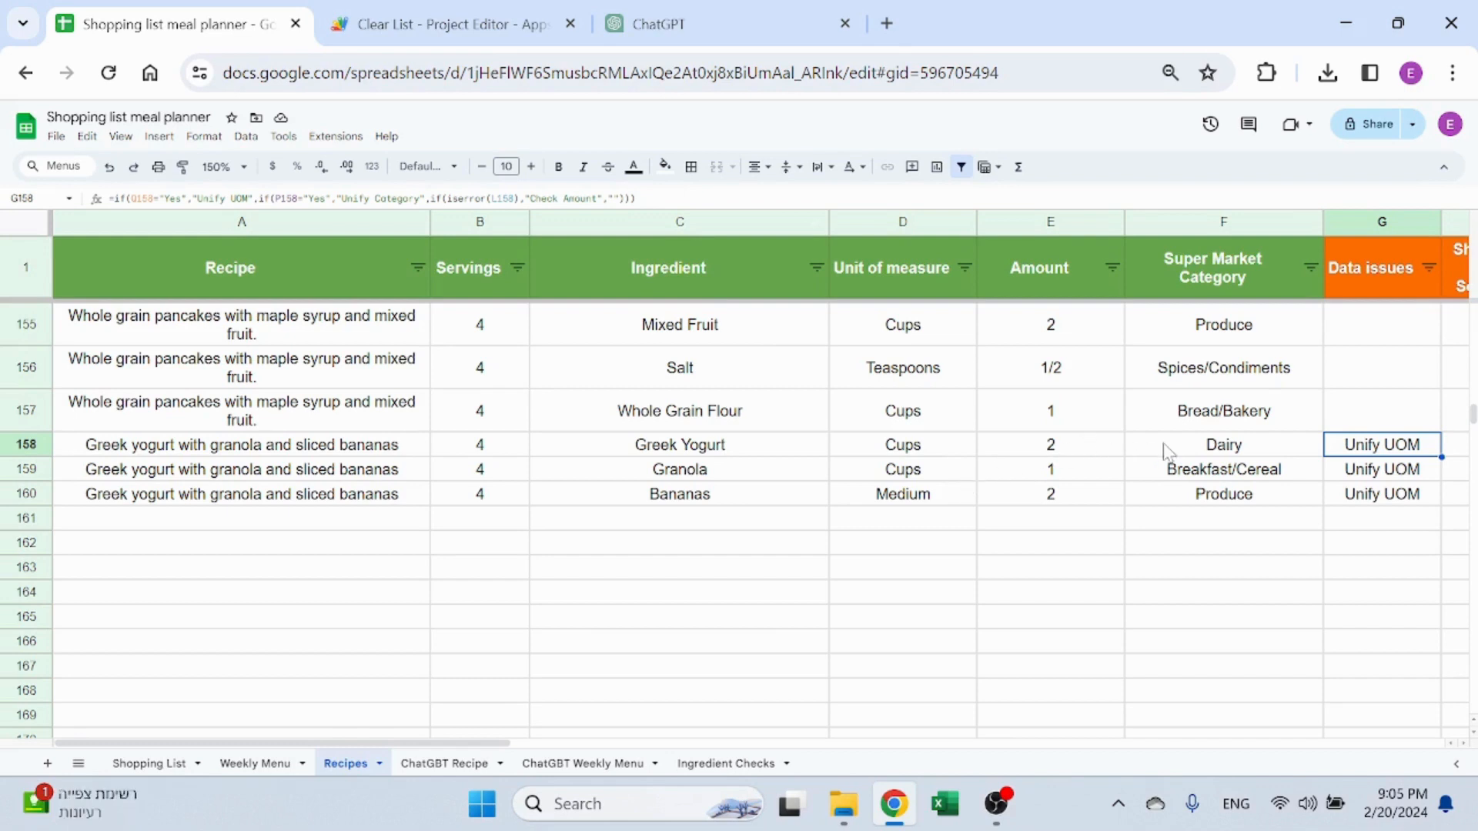
left_click(1194, 473)
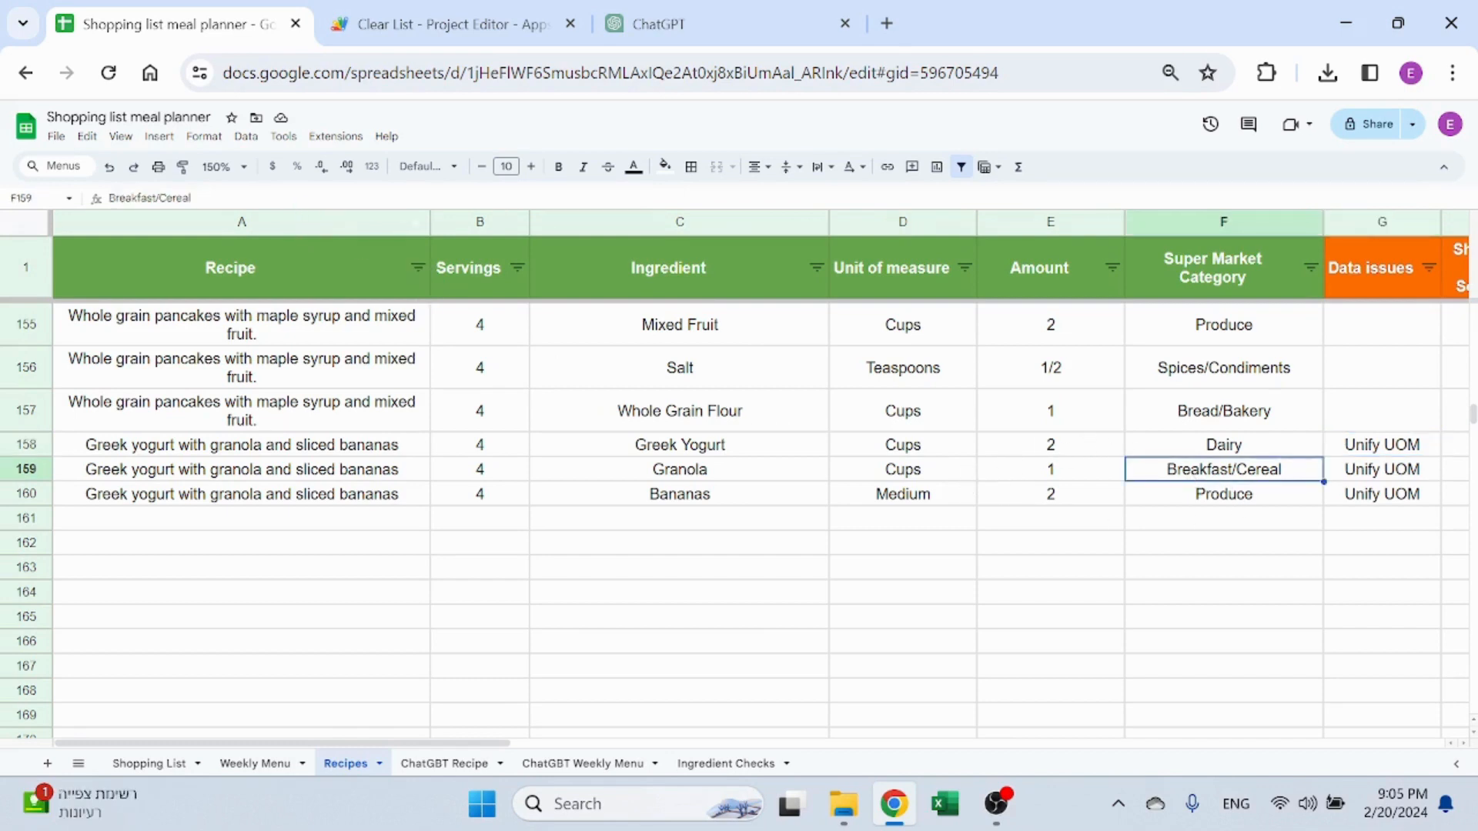
key("Return")
key("BackSpace")
key("Return")
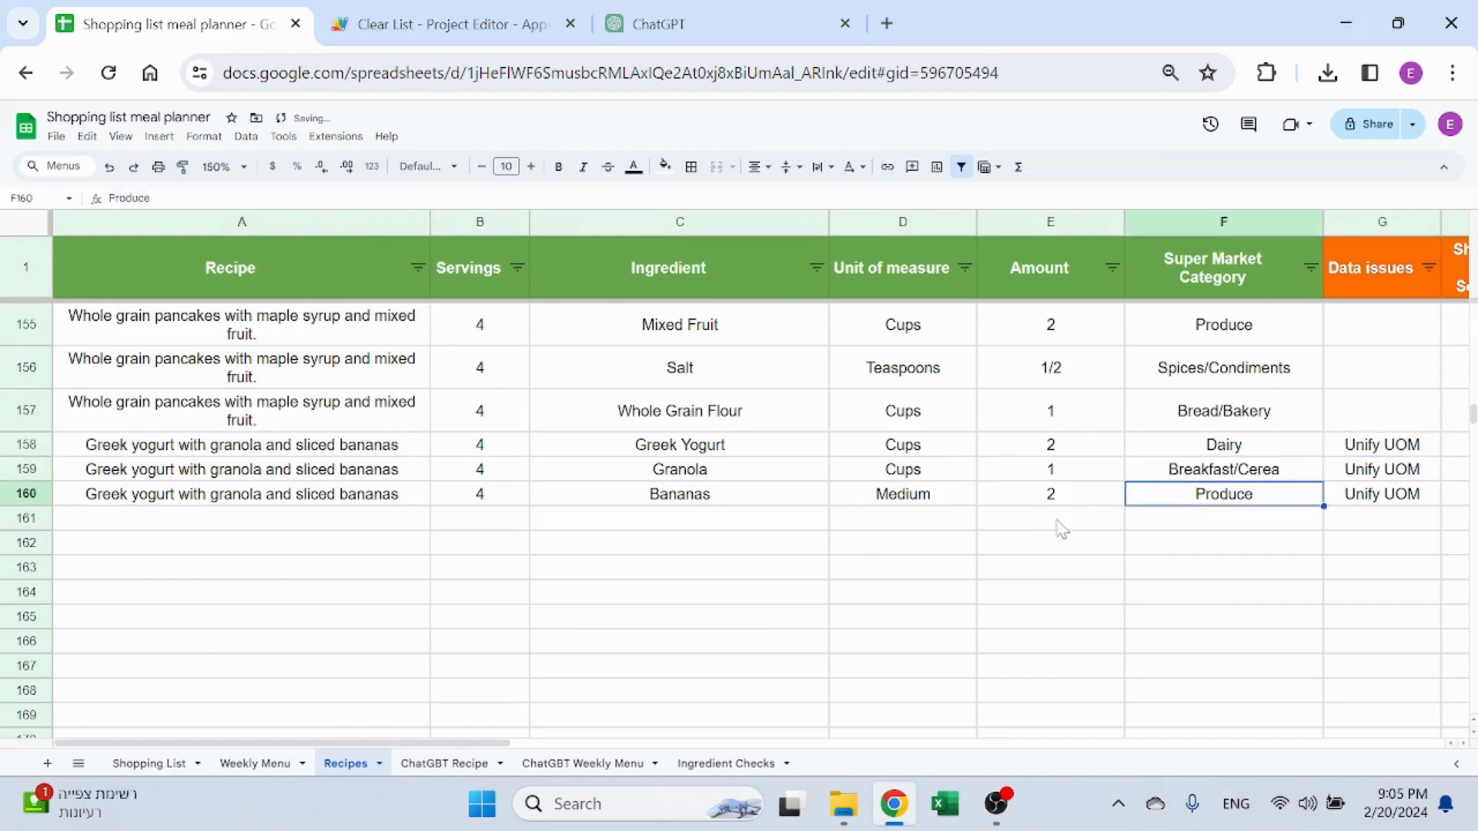
Set the amount of Bananas in cell E160 to "2 units"
left_click(1089, 502)
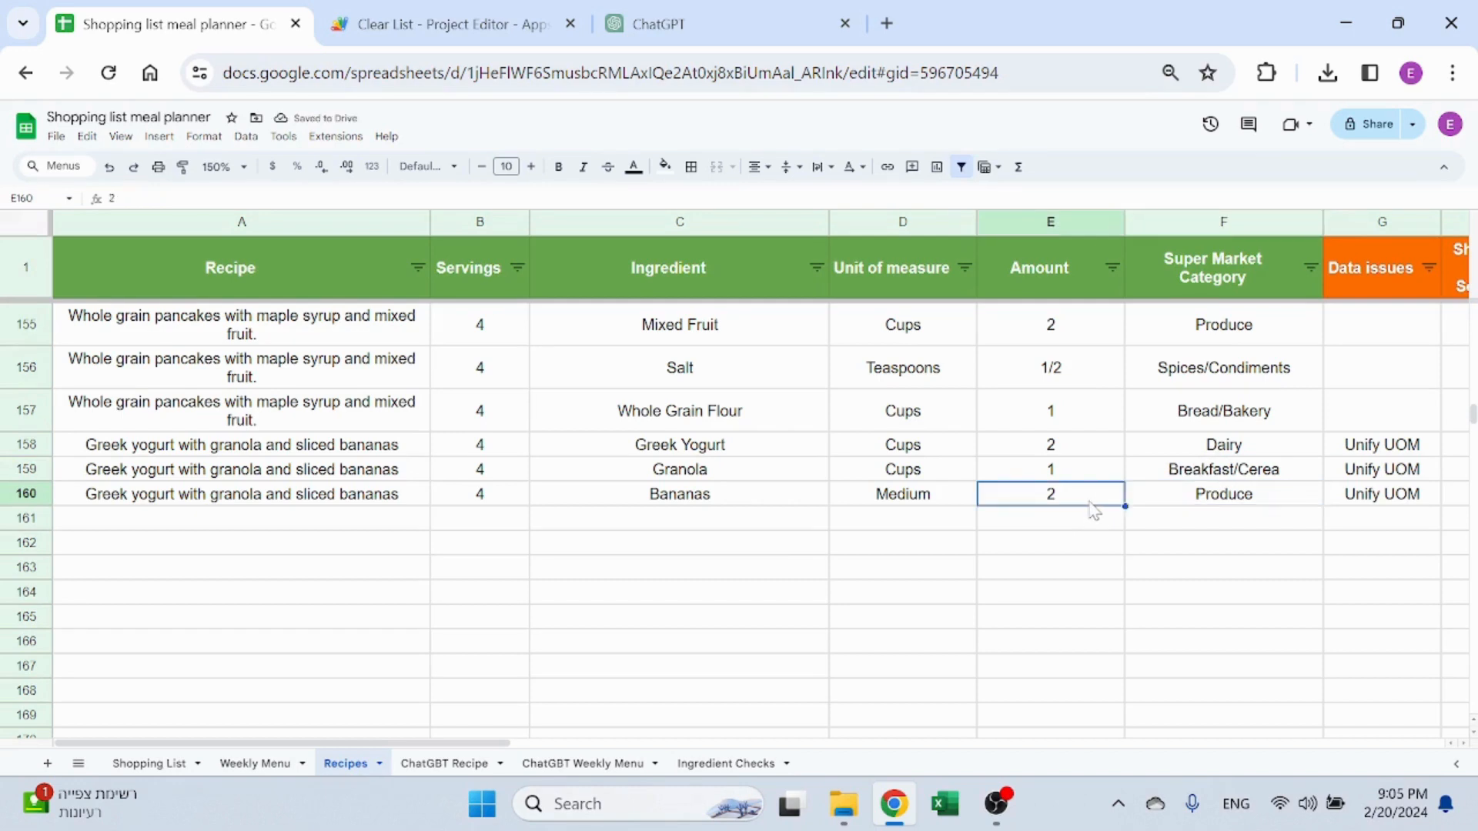
type("1")
key("Escape")
type("2 ")
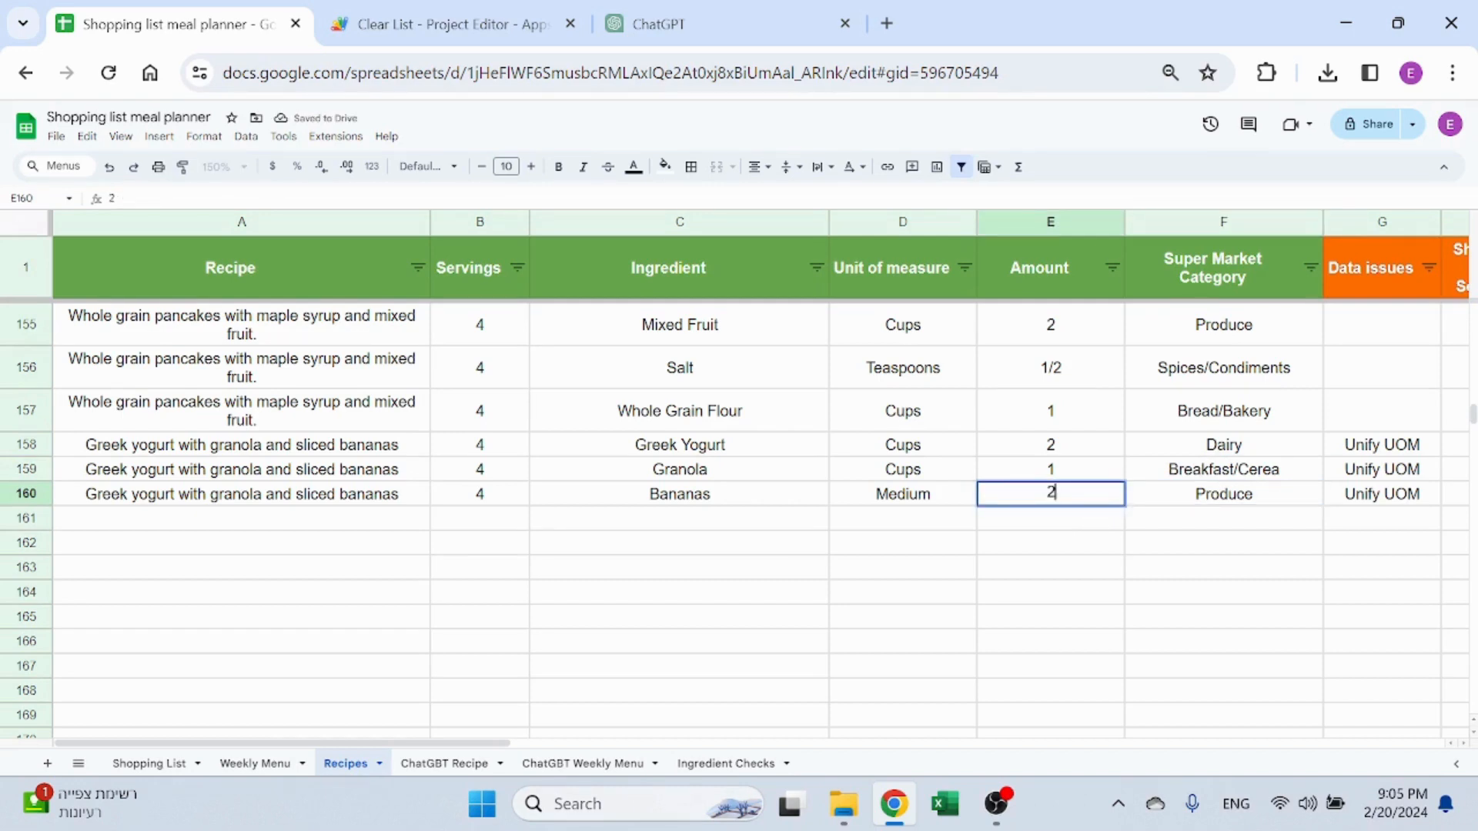
type("units")
left_click(1094, 510)
left_click(1090, 504)
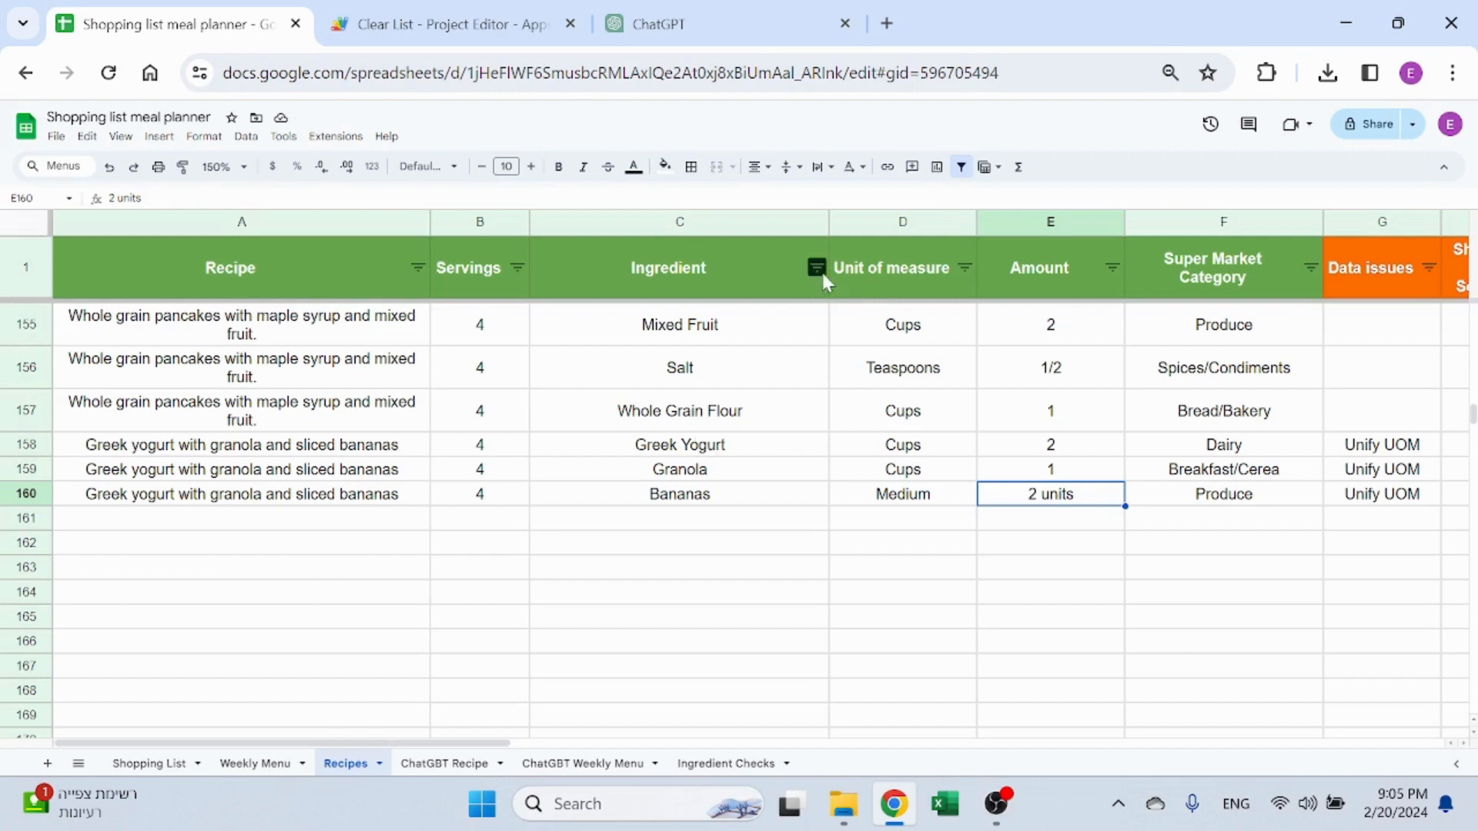
Filter the Data issues column to show only the Unify UOM rows
left_click(1430, 268)
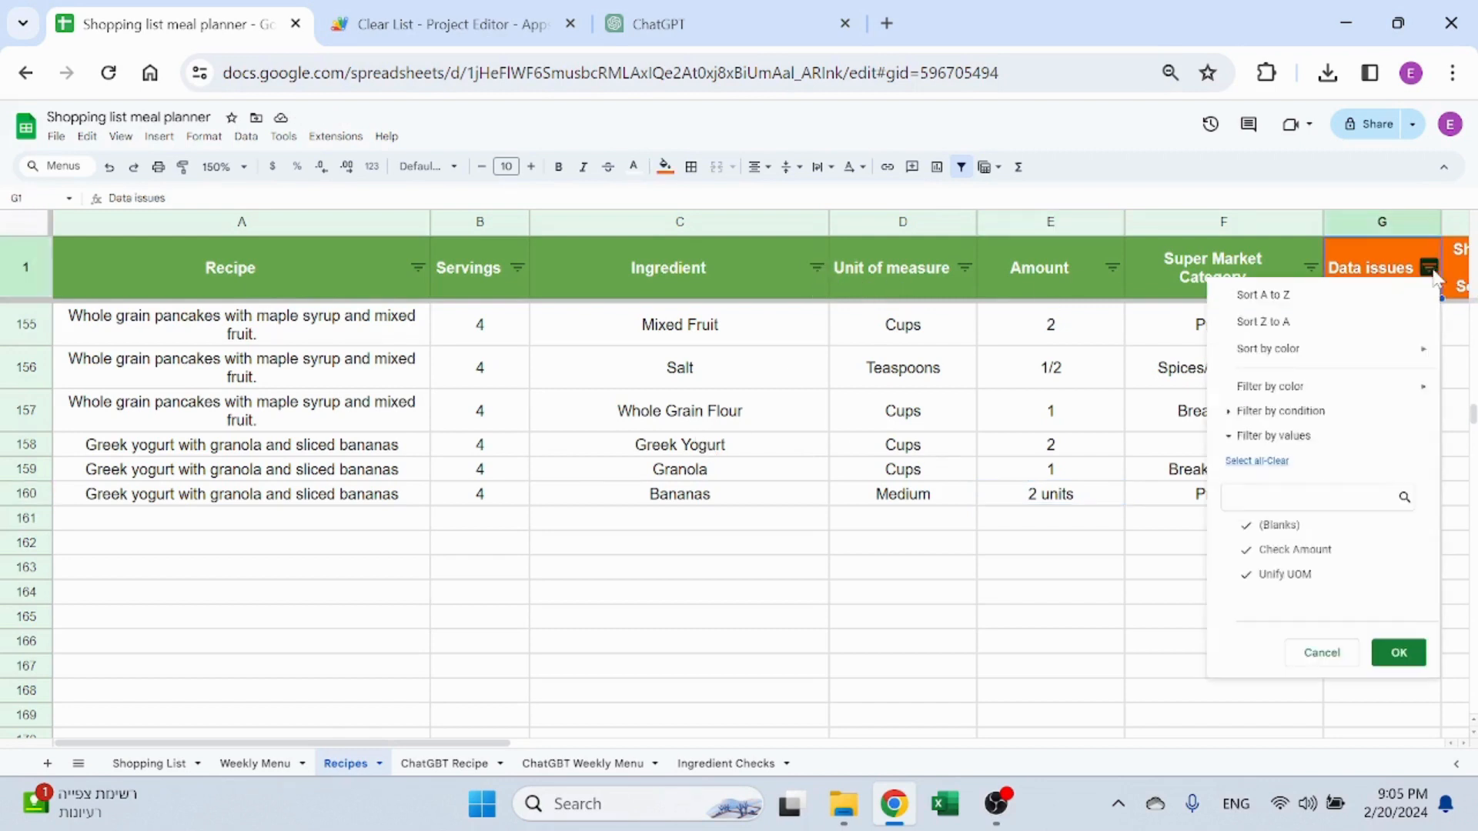
left_click(1298, 527)
left_click(1301, 550)
left_click(1399, 652)
left_click(751, 315)
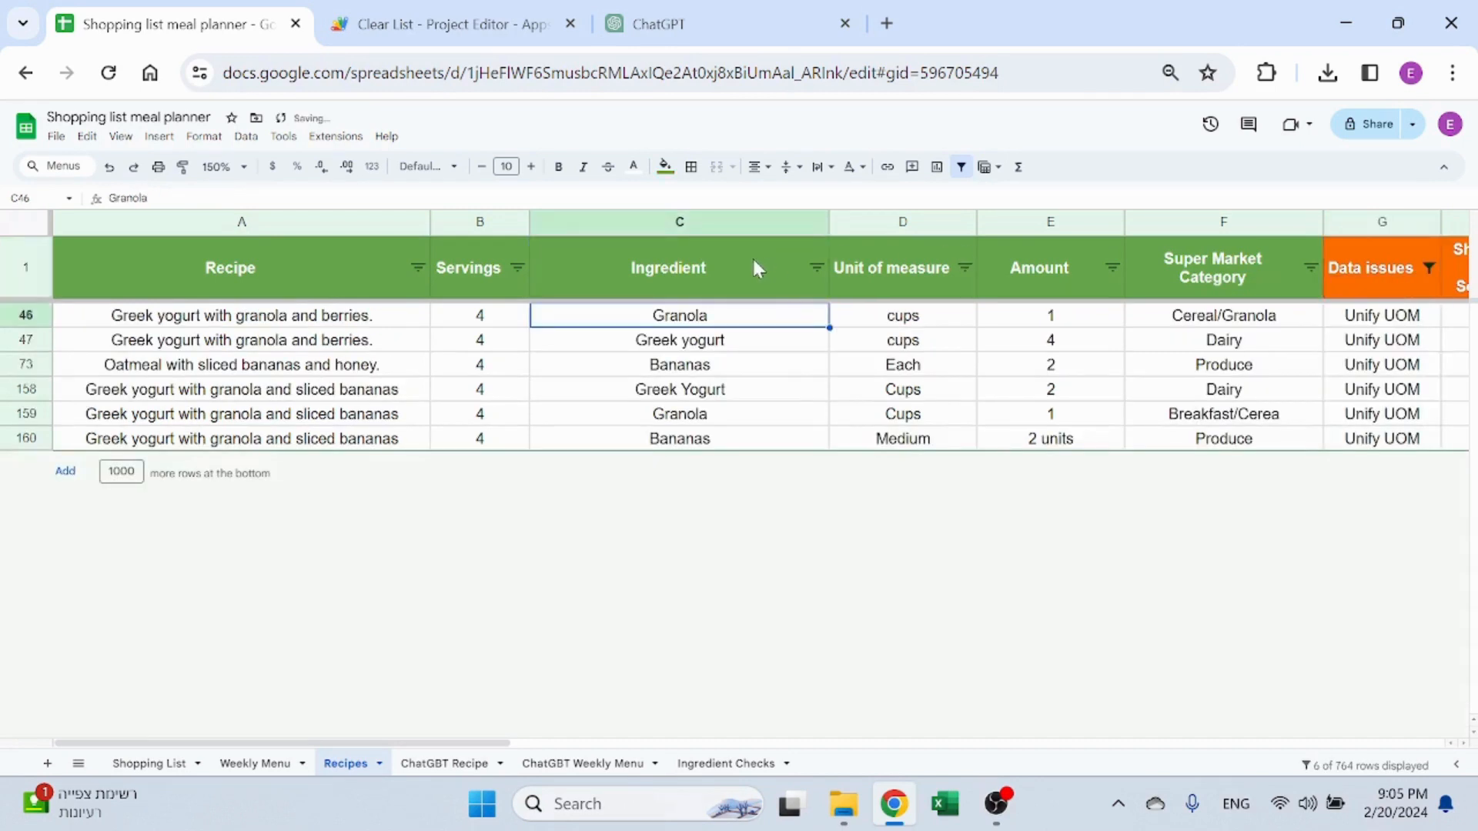
Sort the filtered rows by Ingredient from A to Z and select the Medium unit of measure for Bananas
left_click(816, 268)
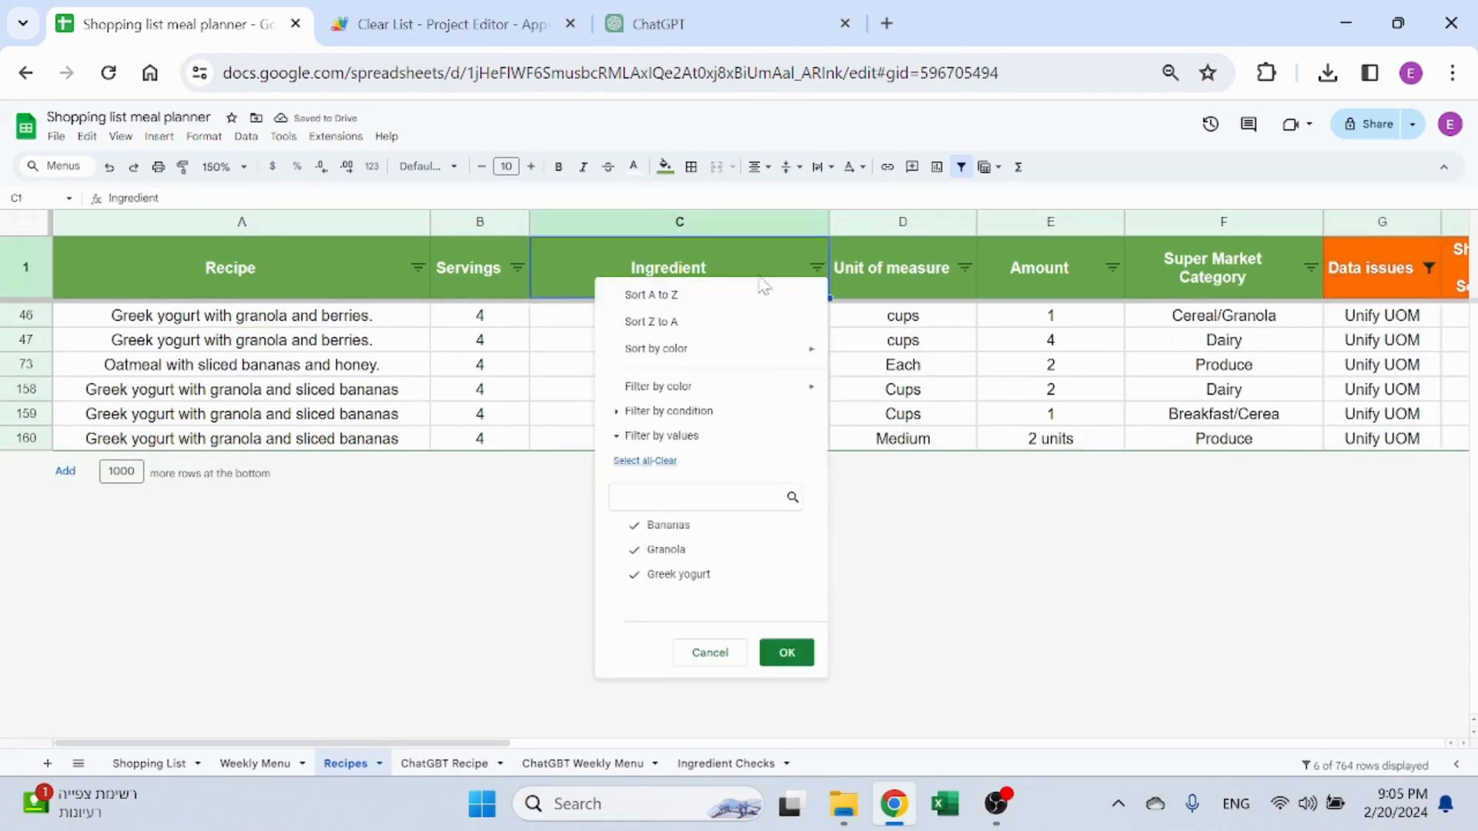
left_click(723, 296)
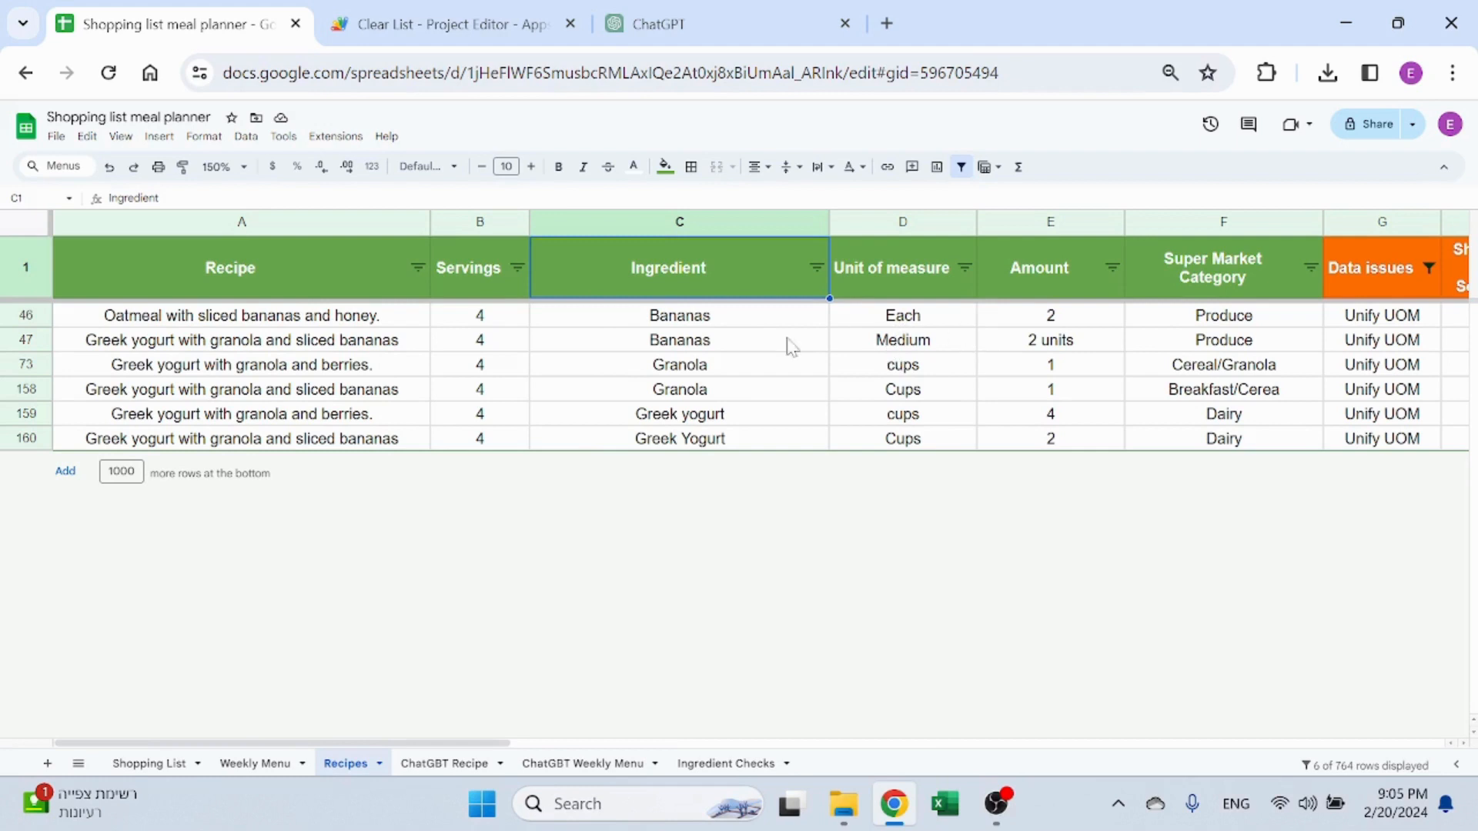
left_click(902, 326)
left_click(919, 346)
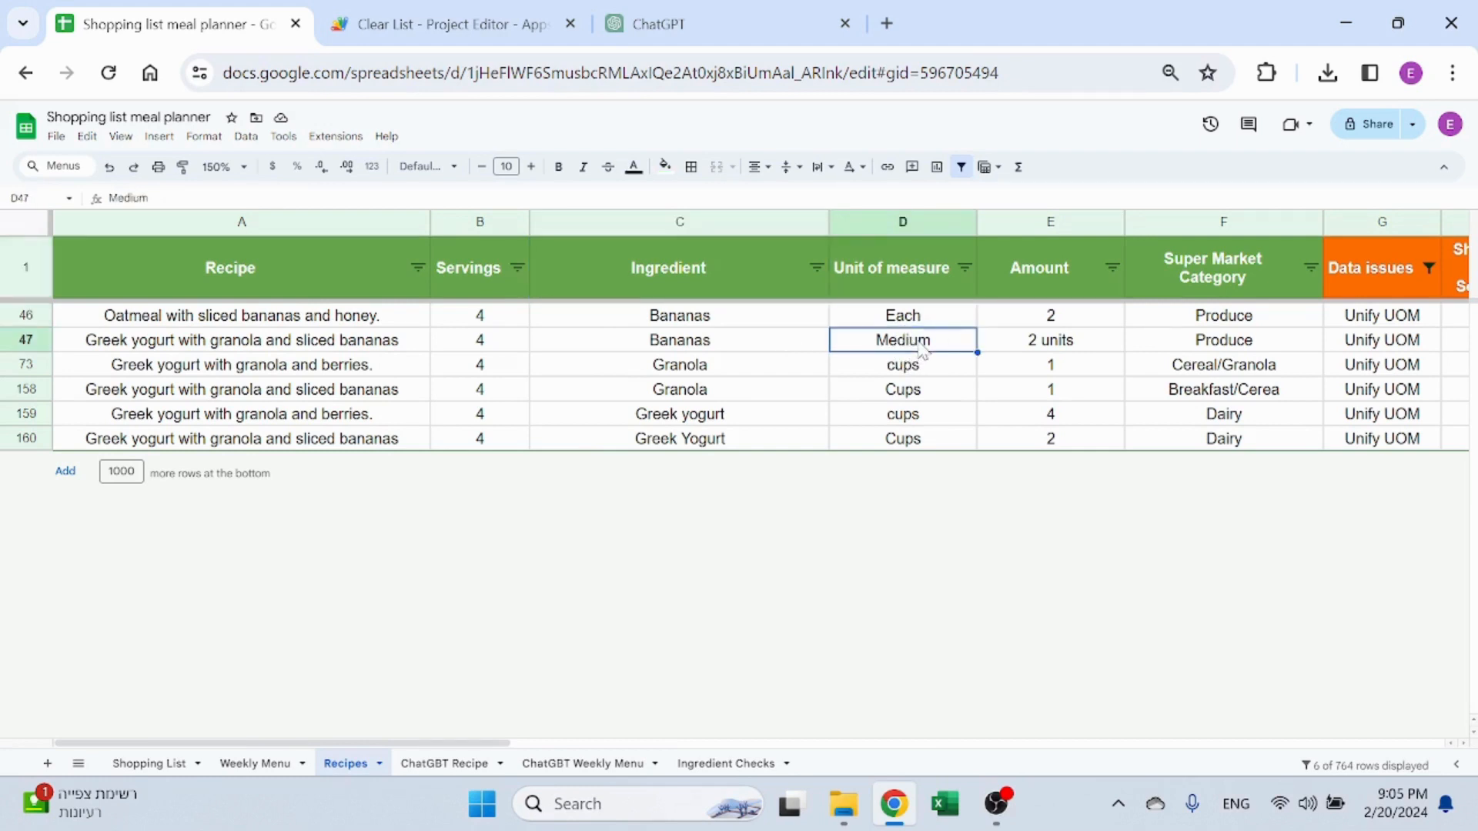
Set the unit of measure for Bananas in row 47 to "Each" and the amount to 2
type("Each")
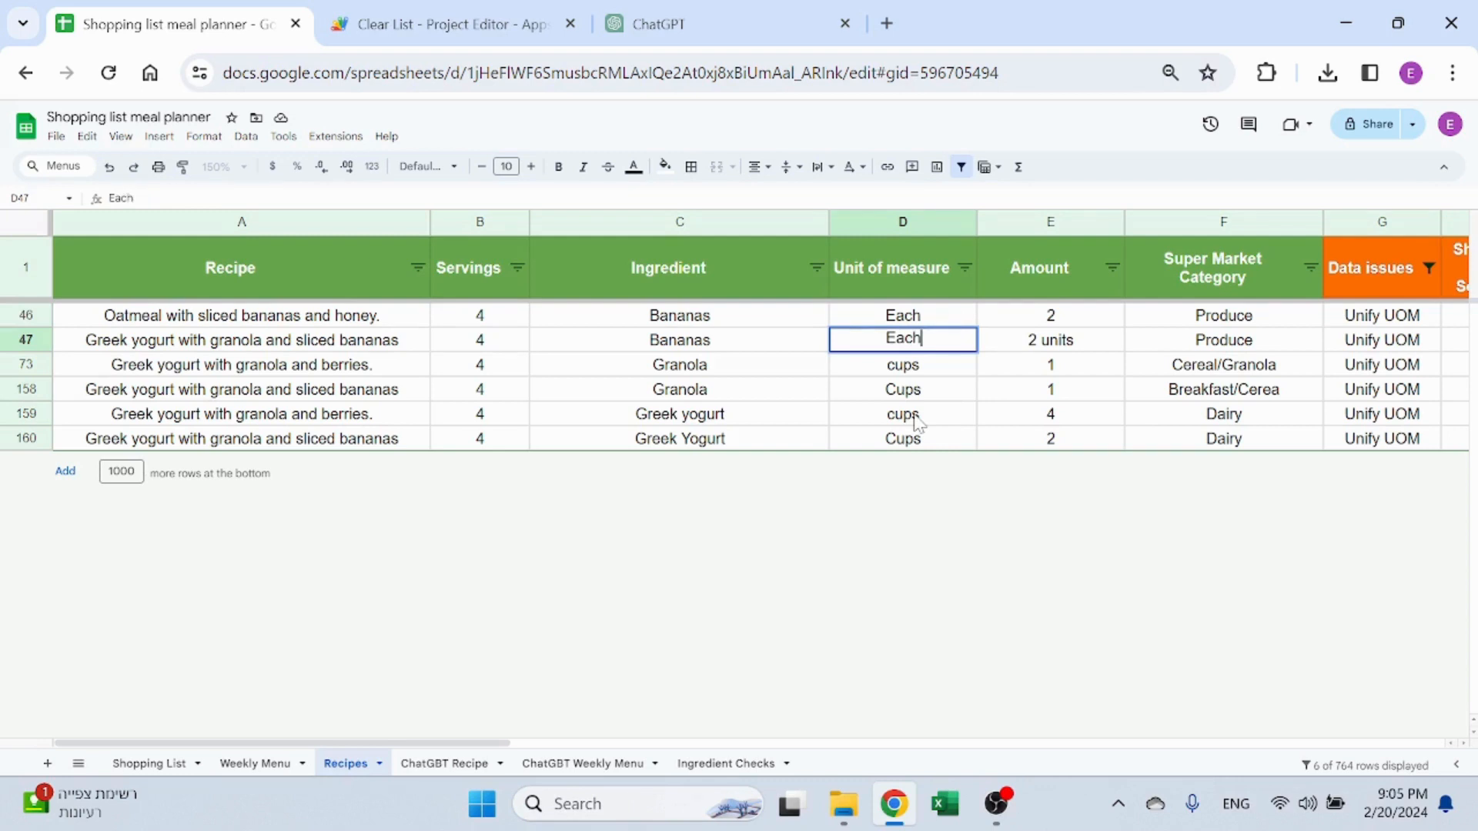
key("Return")
key("Up")
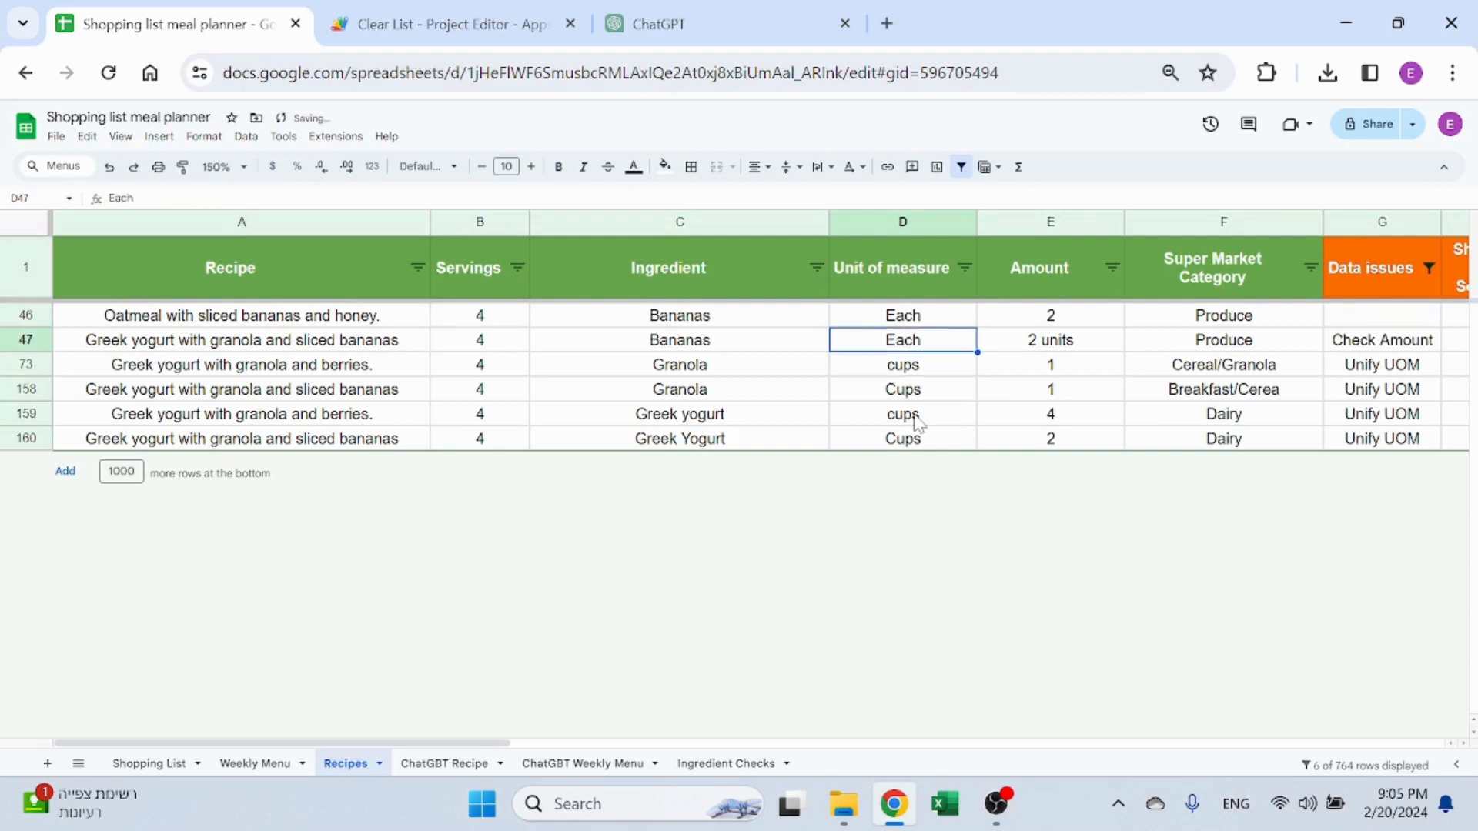
left_click(1388, 322)
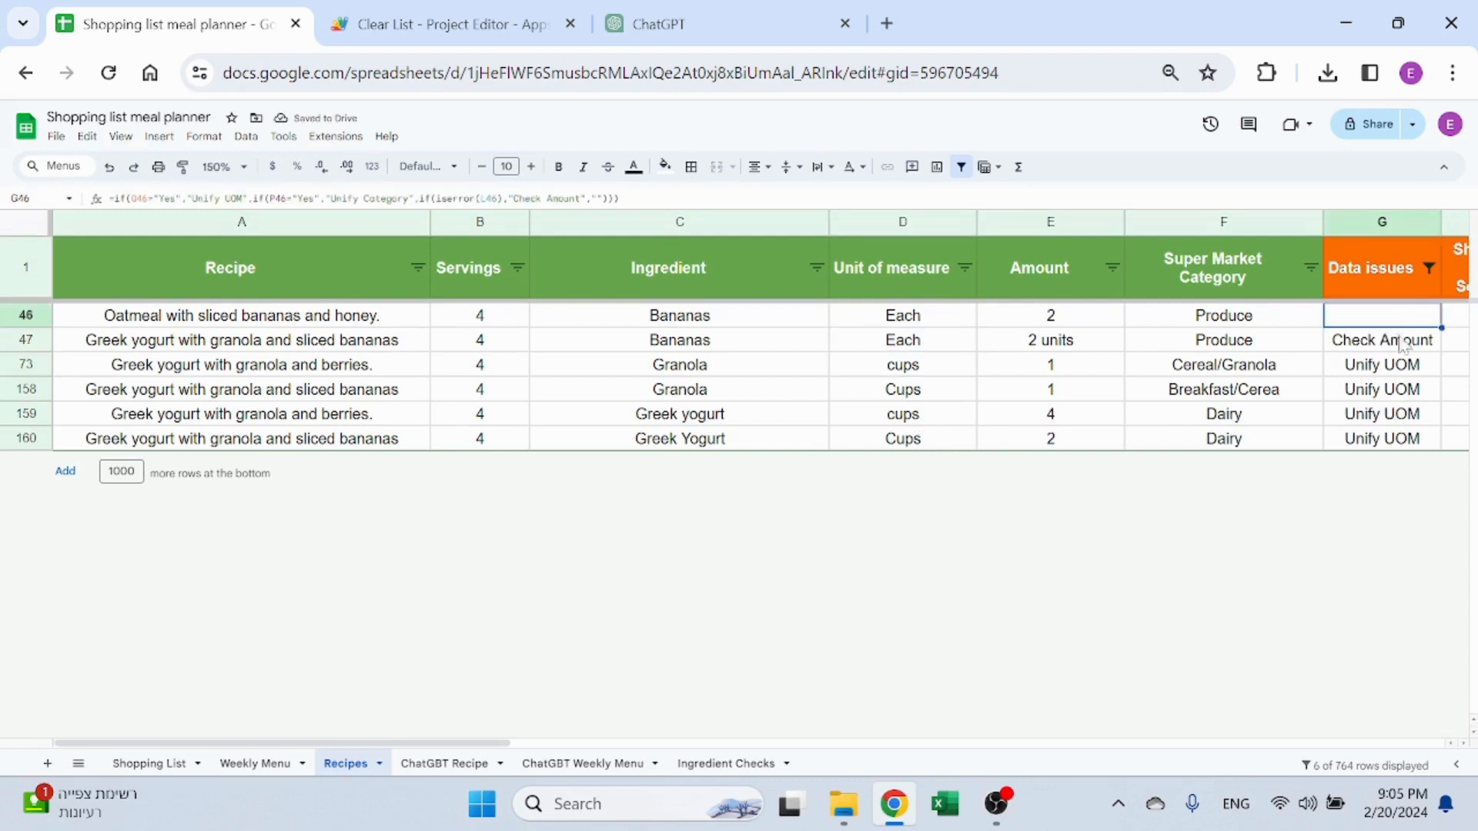
left_click(1397, 354)
left_click(1098, 348)
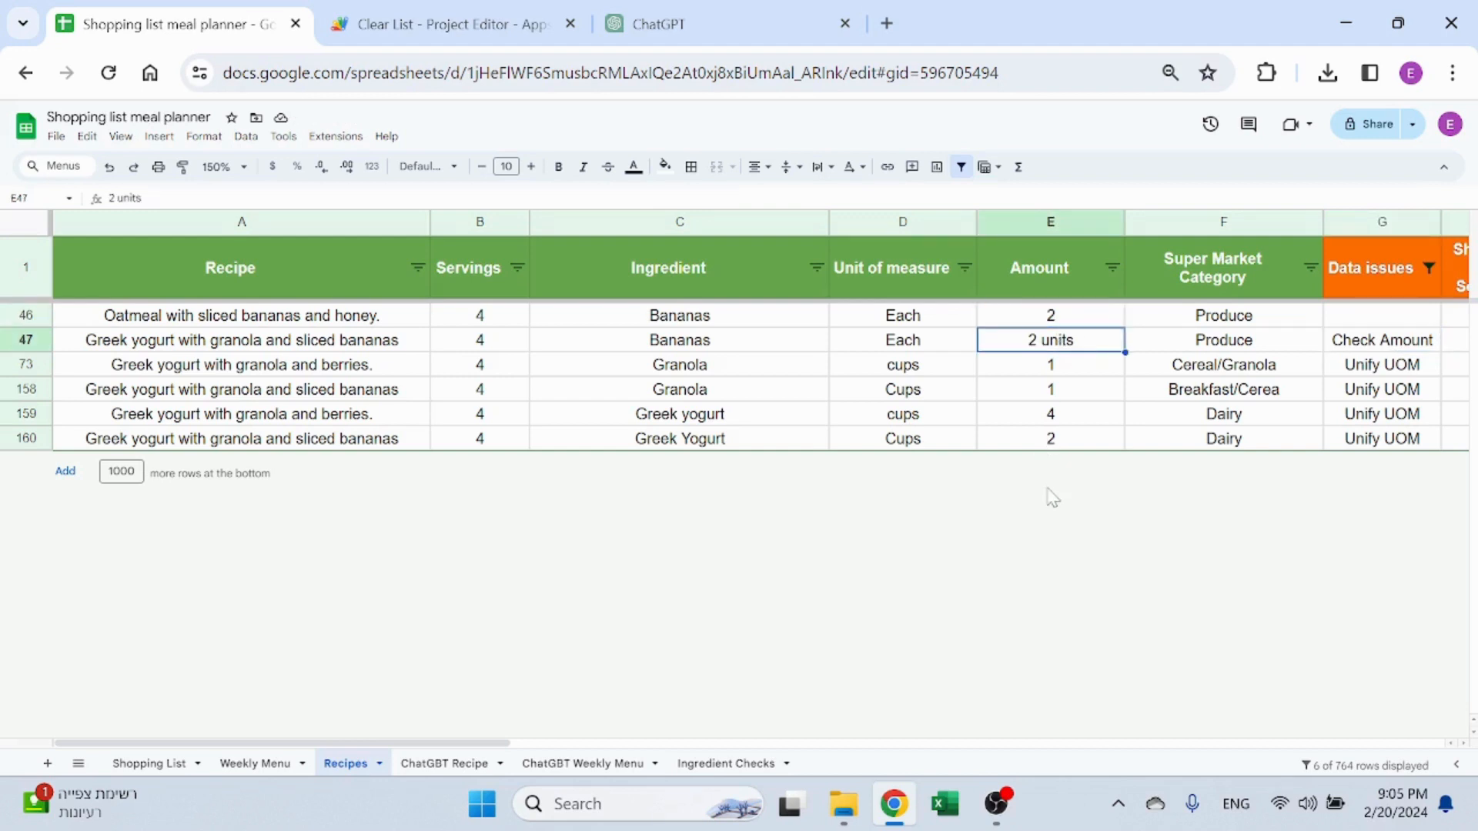
type("2")
key("Return")
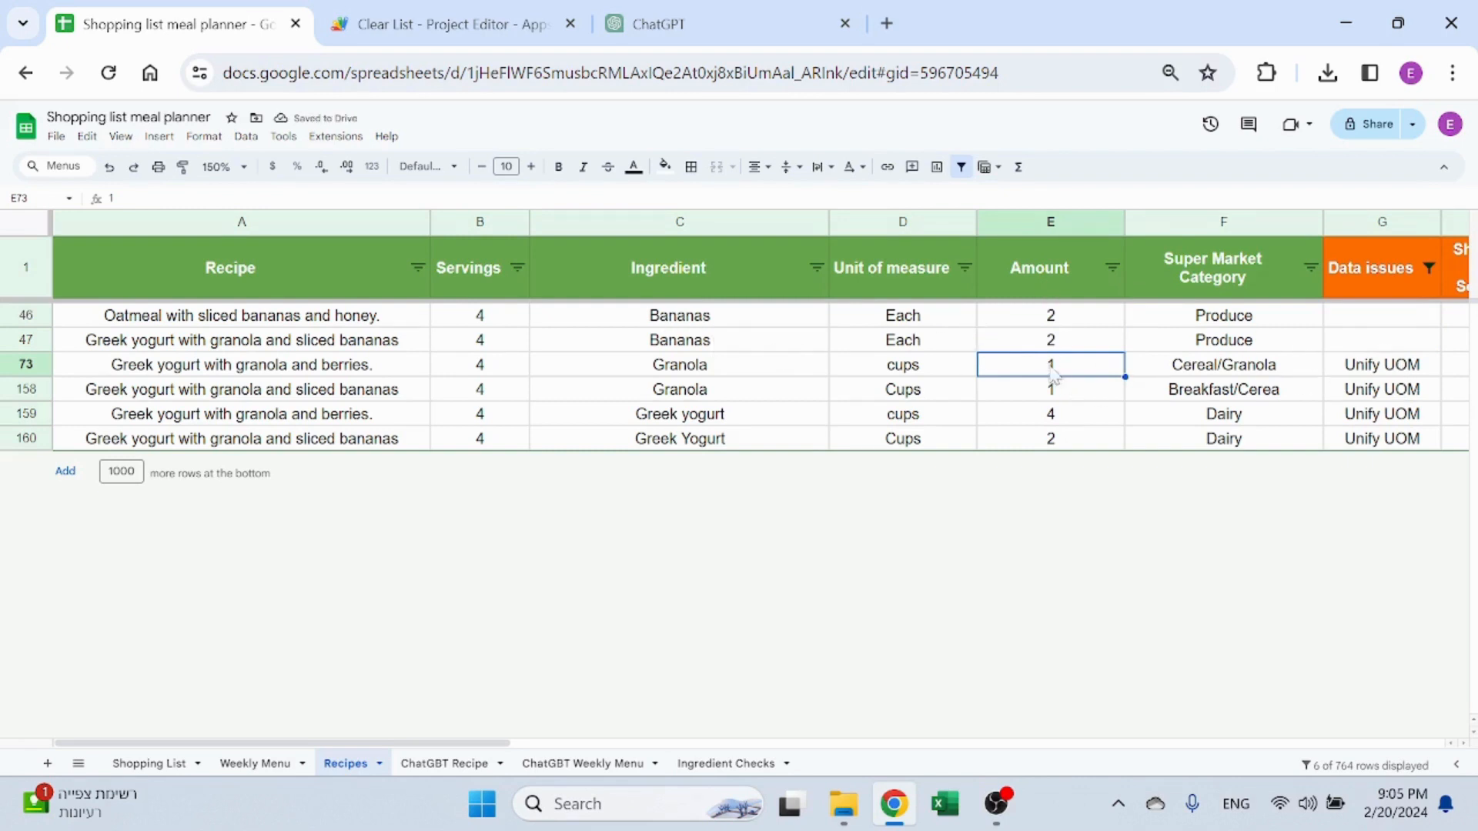
Capitalize the Granola unit of measure in D73 to "Cups" so it matches the spelling in D158
left_click(931, 401)
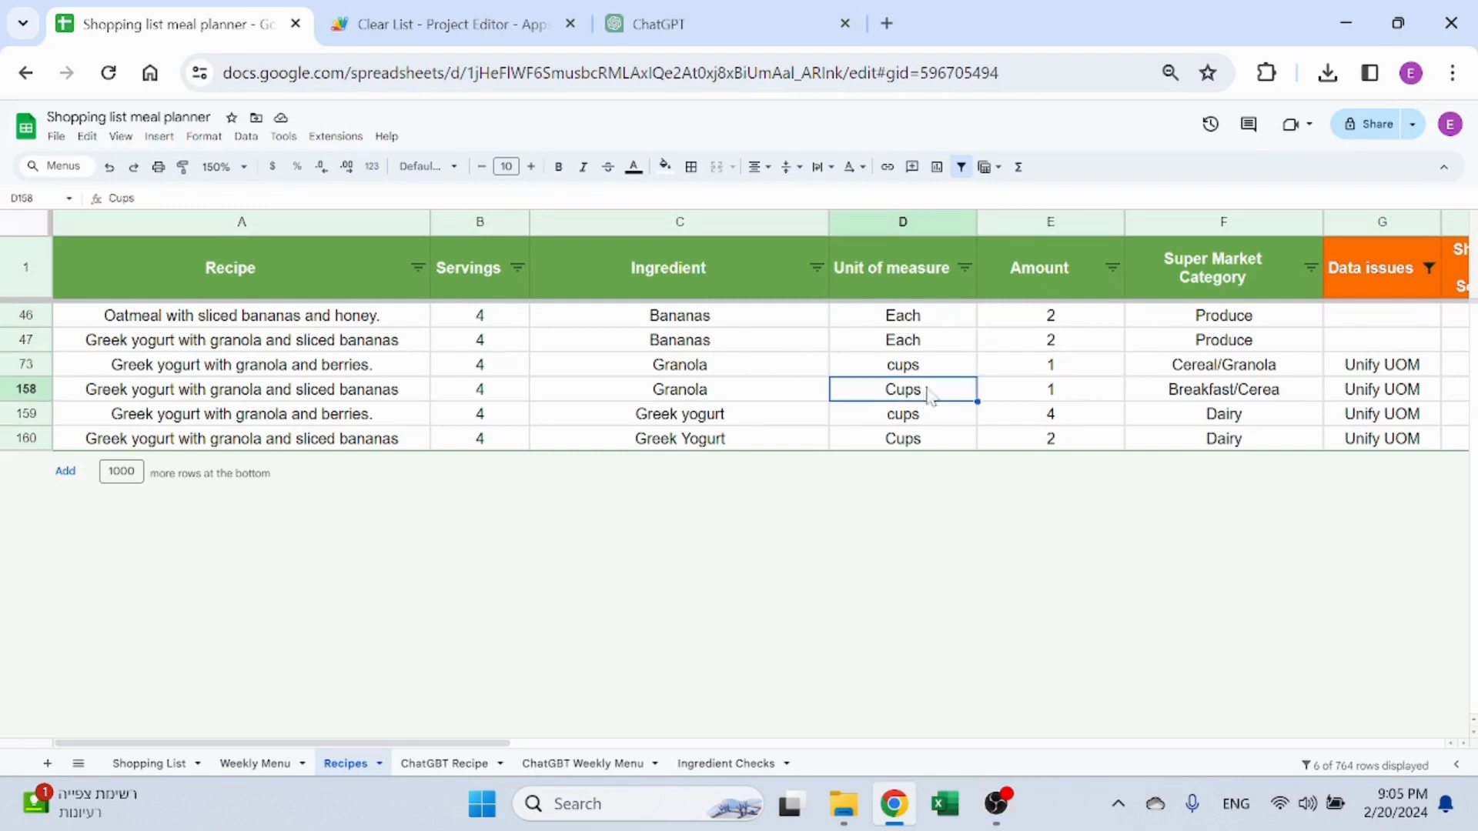
left_click(933, 373)
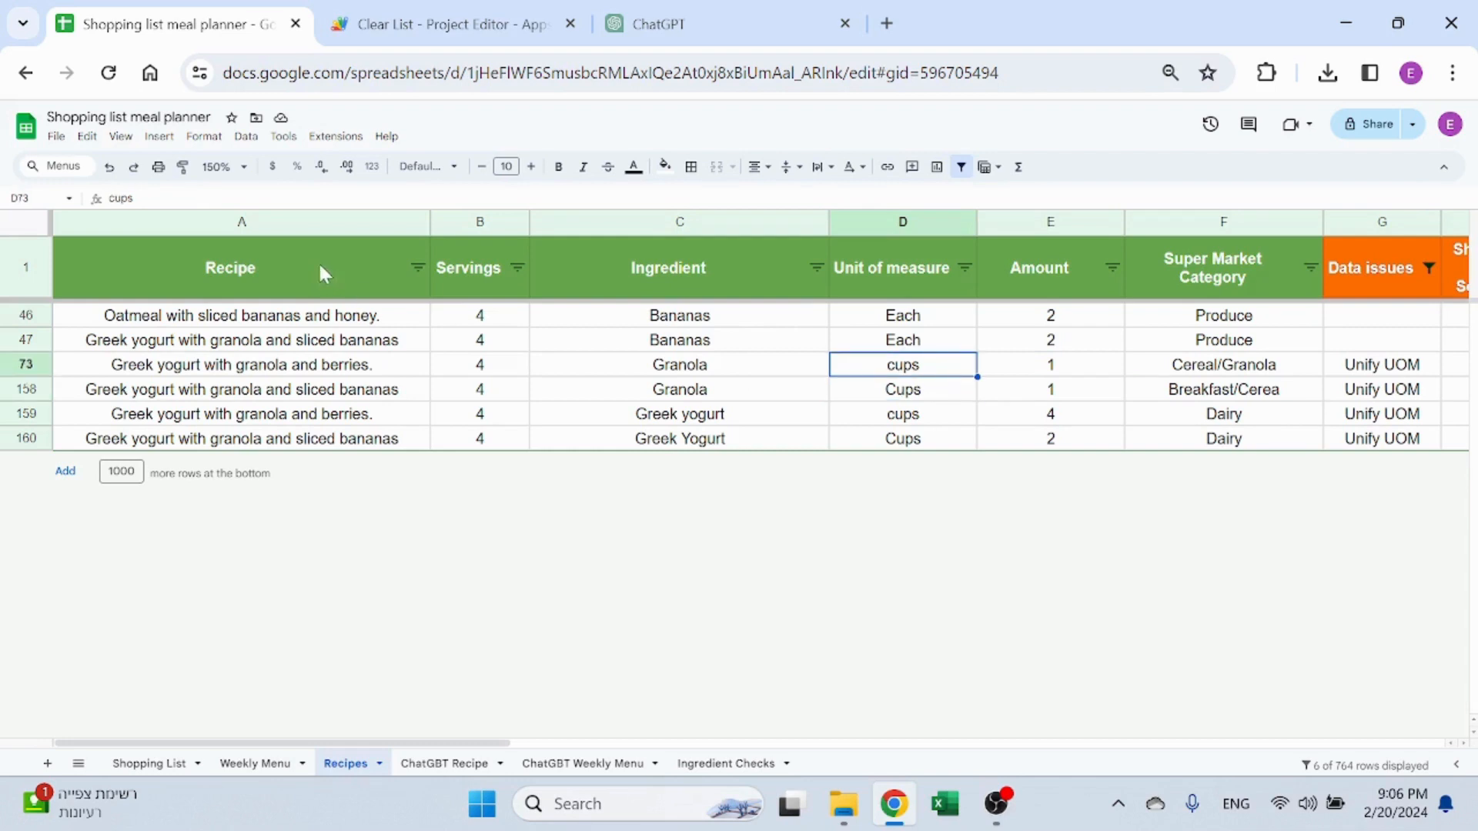
left_click(109, 197)
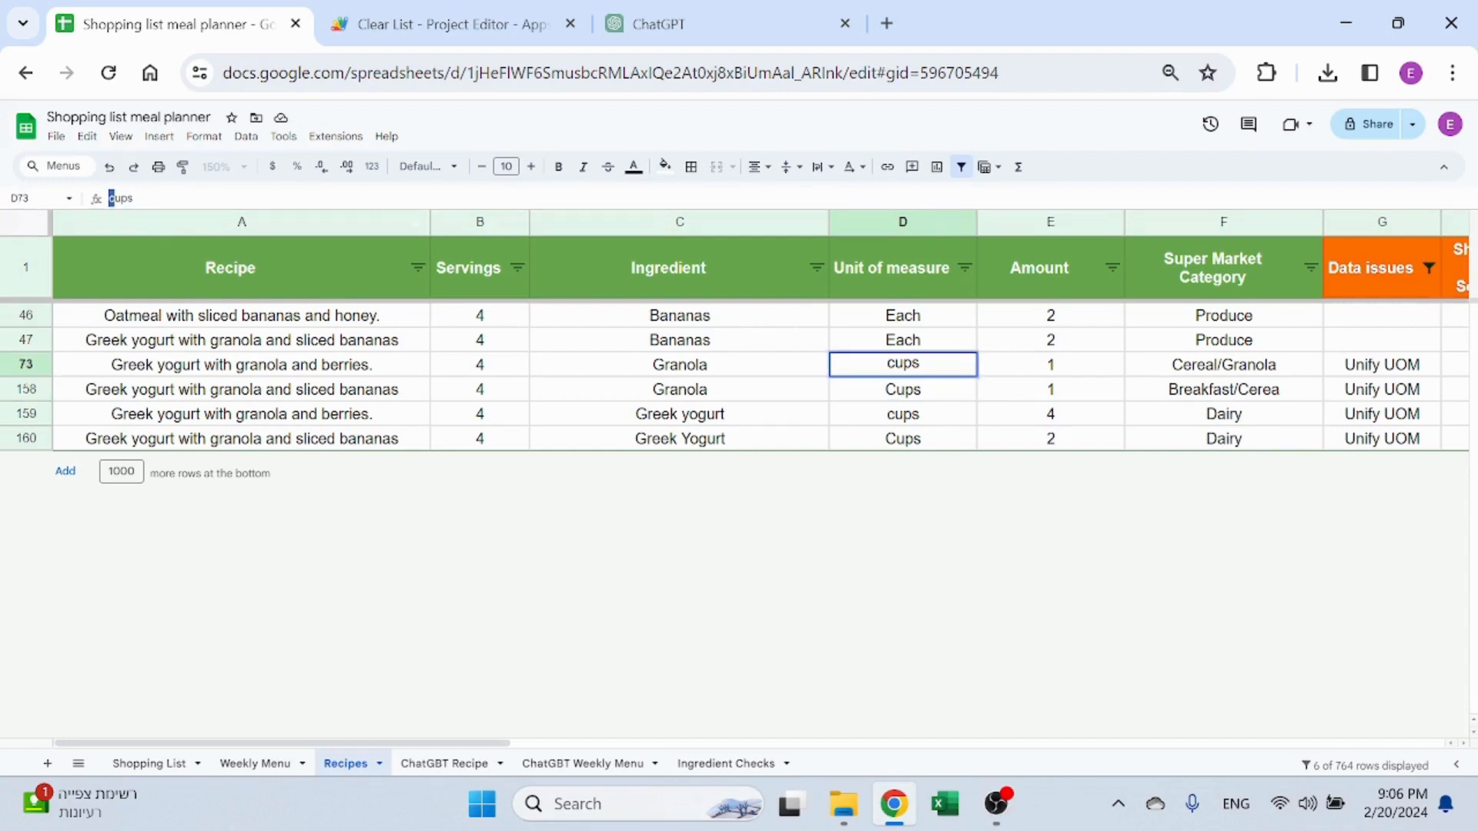
type("C")
key("Return")
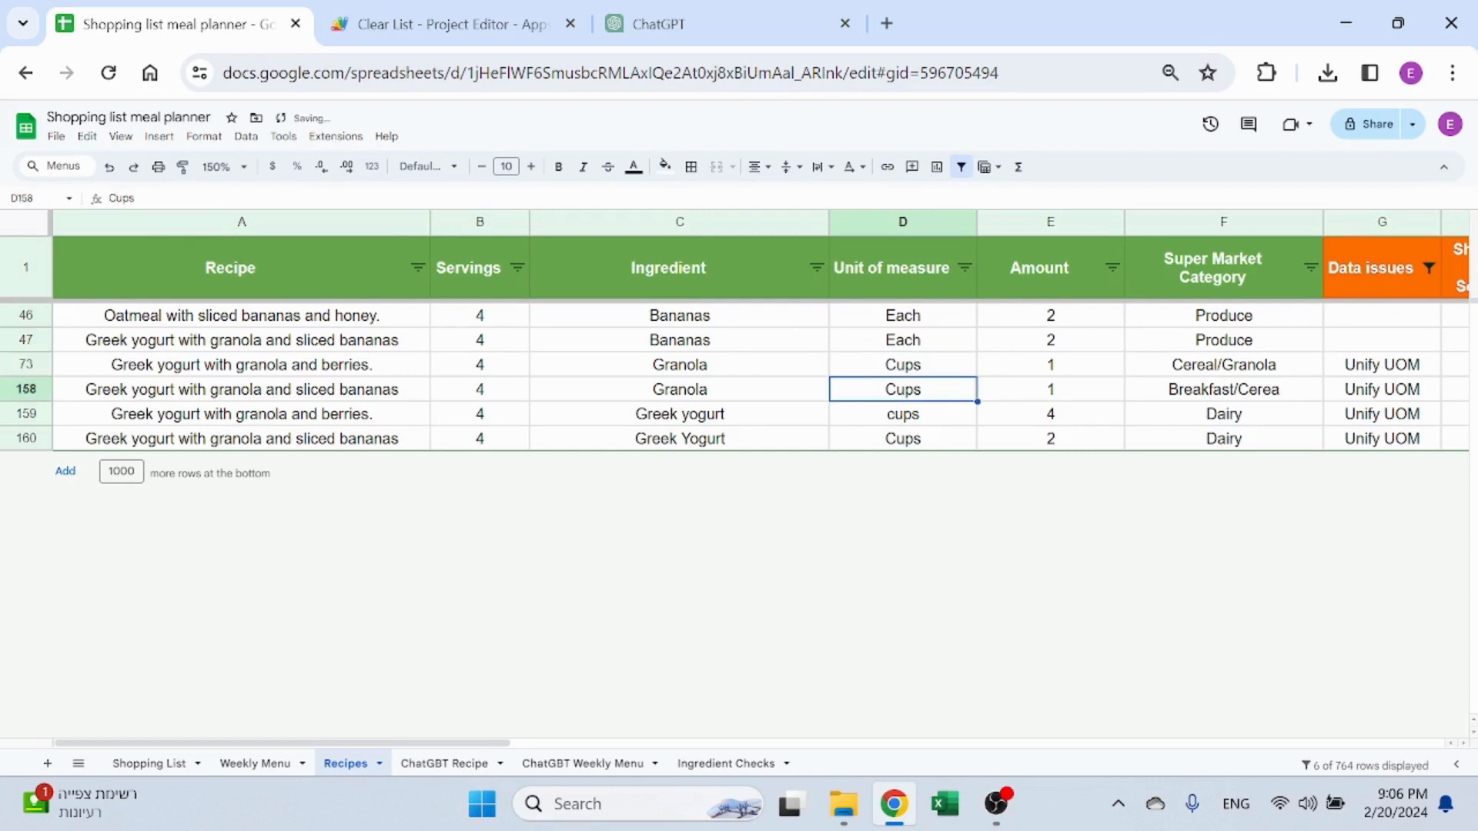
key("Up")
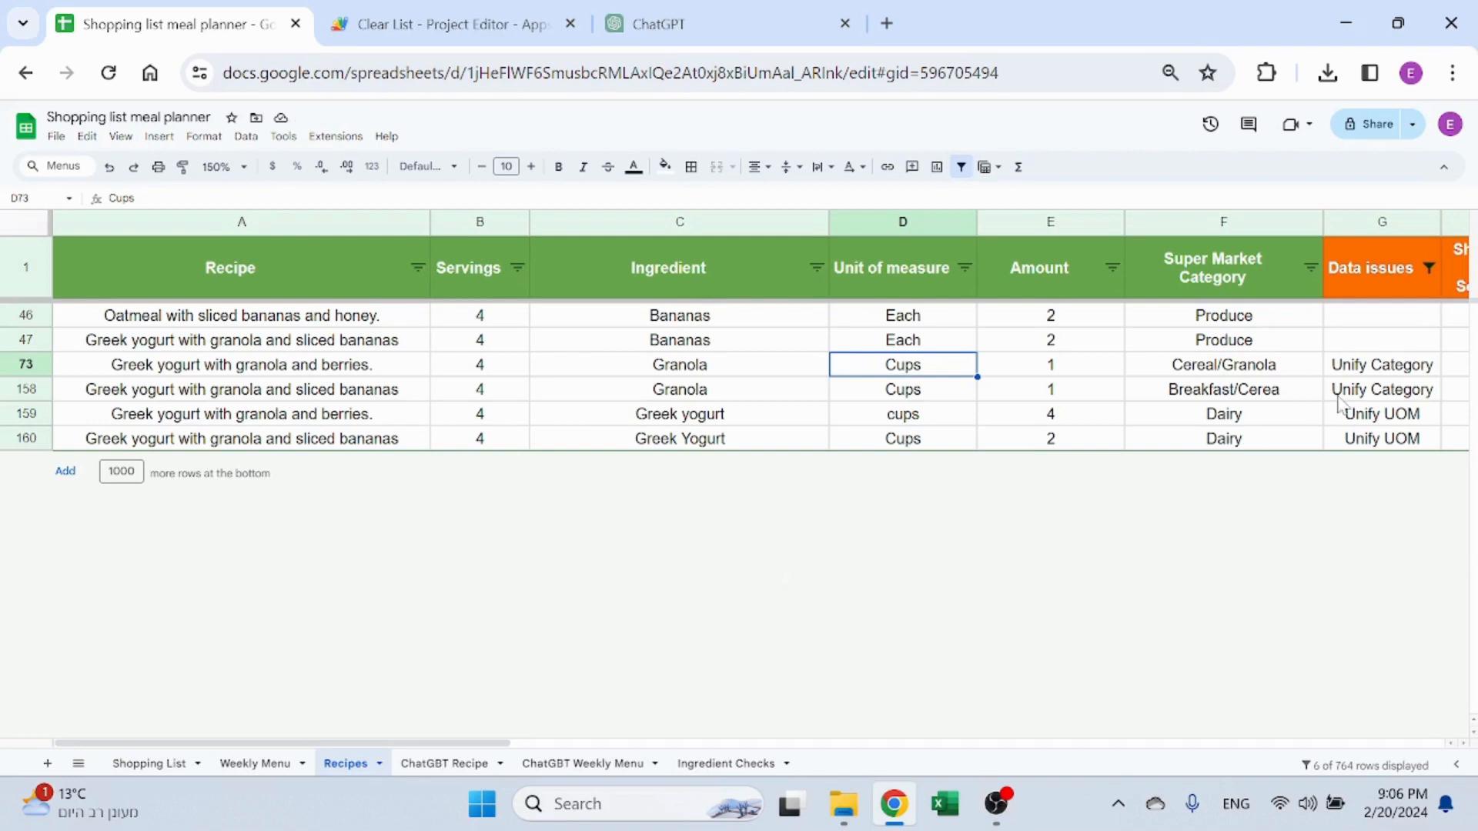
Copy the Cereal/Granola supermarket category from F73 to the other Granola row in F158
key("Right")
key("Right")
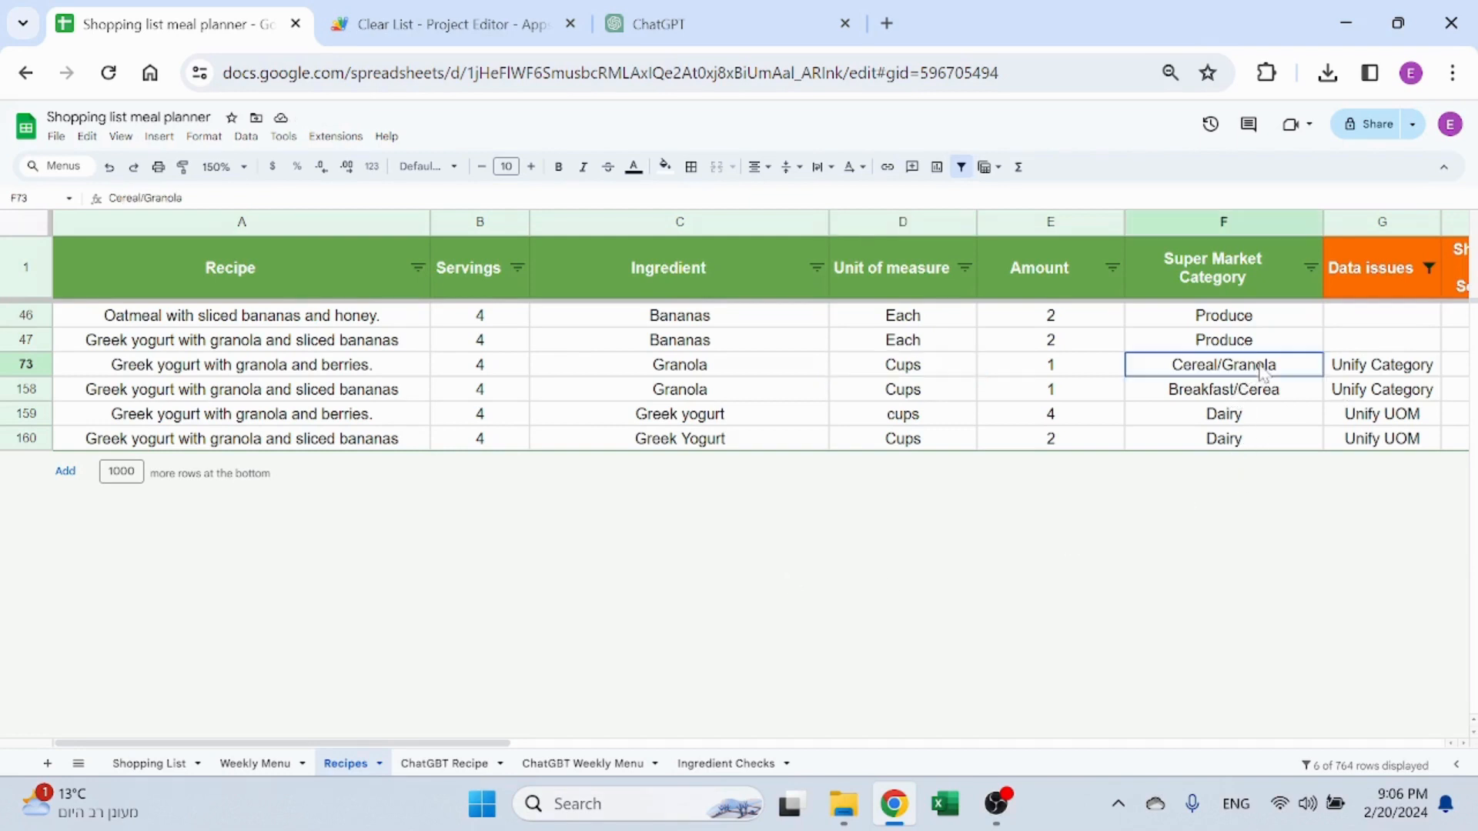
key("ctrl+c")
left_click(1239, 393)
key("ctrl+v")
key("Down")
key("Down")
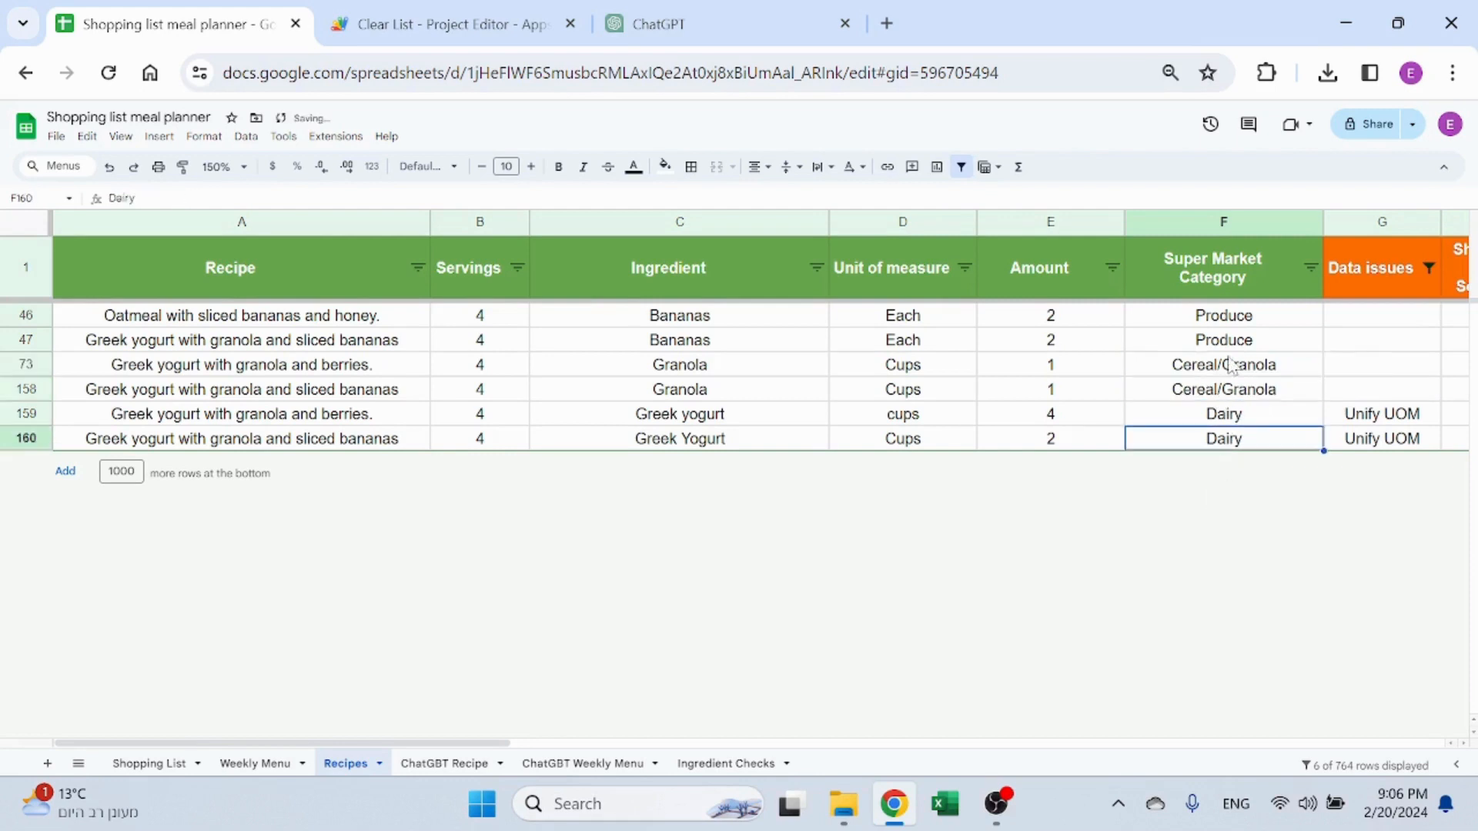
Copy the unit of measure "Cups" from D160 to the Greek yogurt row in D159
left_click(947, 436)
key("ctrl+c")
left_click(952, 420)
key("ctrl+v")
left_click(916, 446)
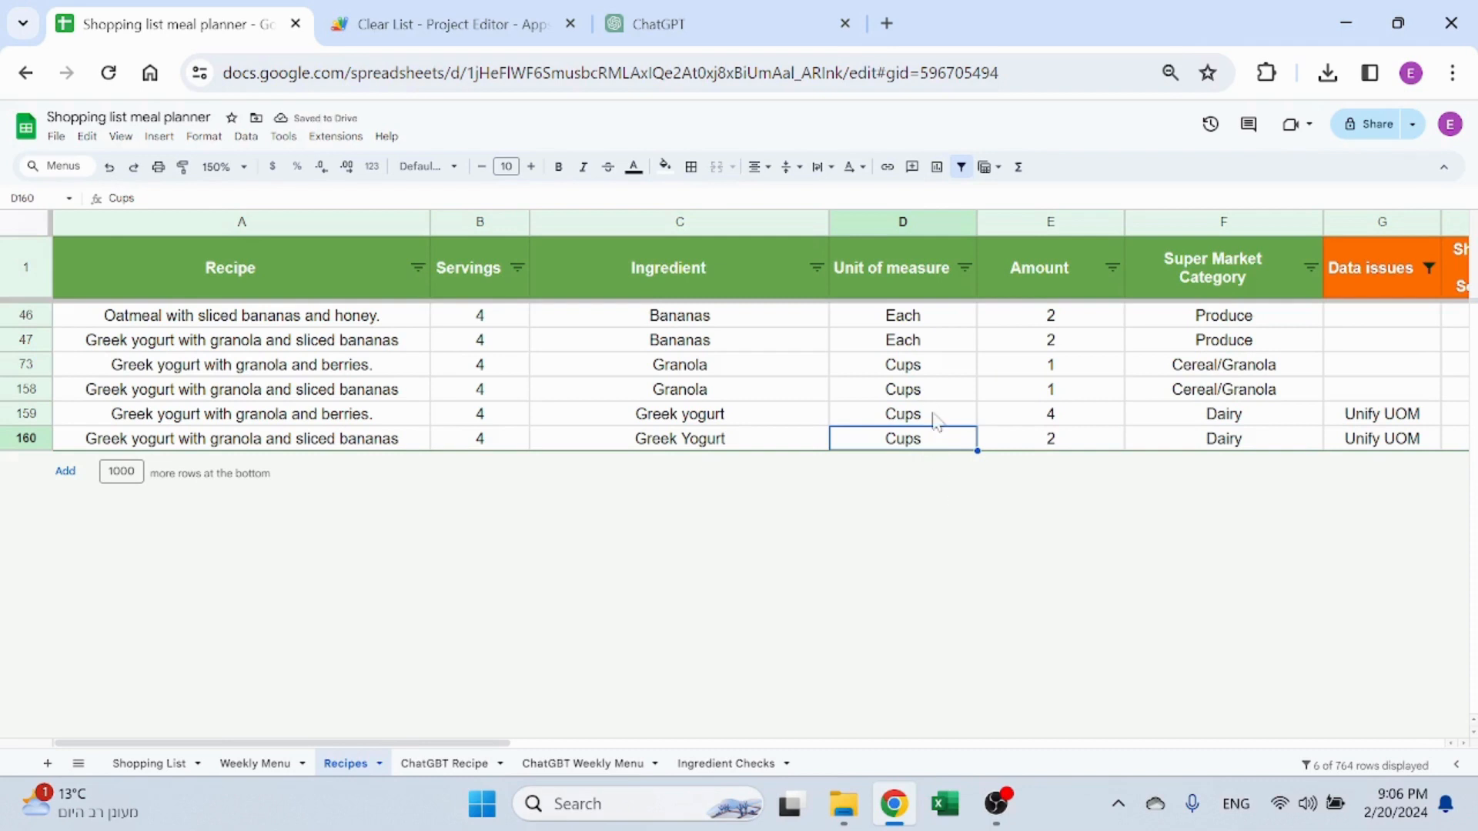
Correct the ingredient in C159 to "Greek Yogurt" and highlight that row's category, unit of measure and ingredient cells
left_click(696, 417)
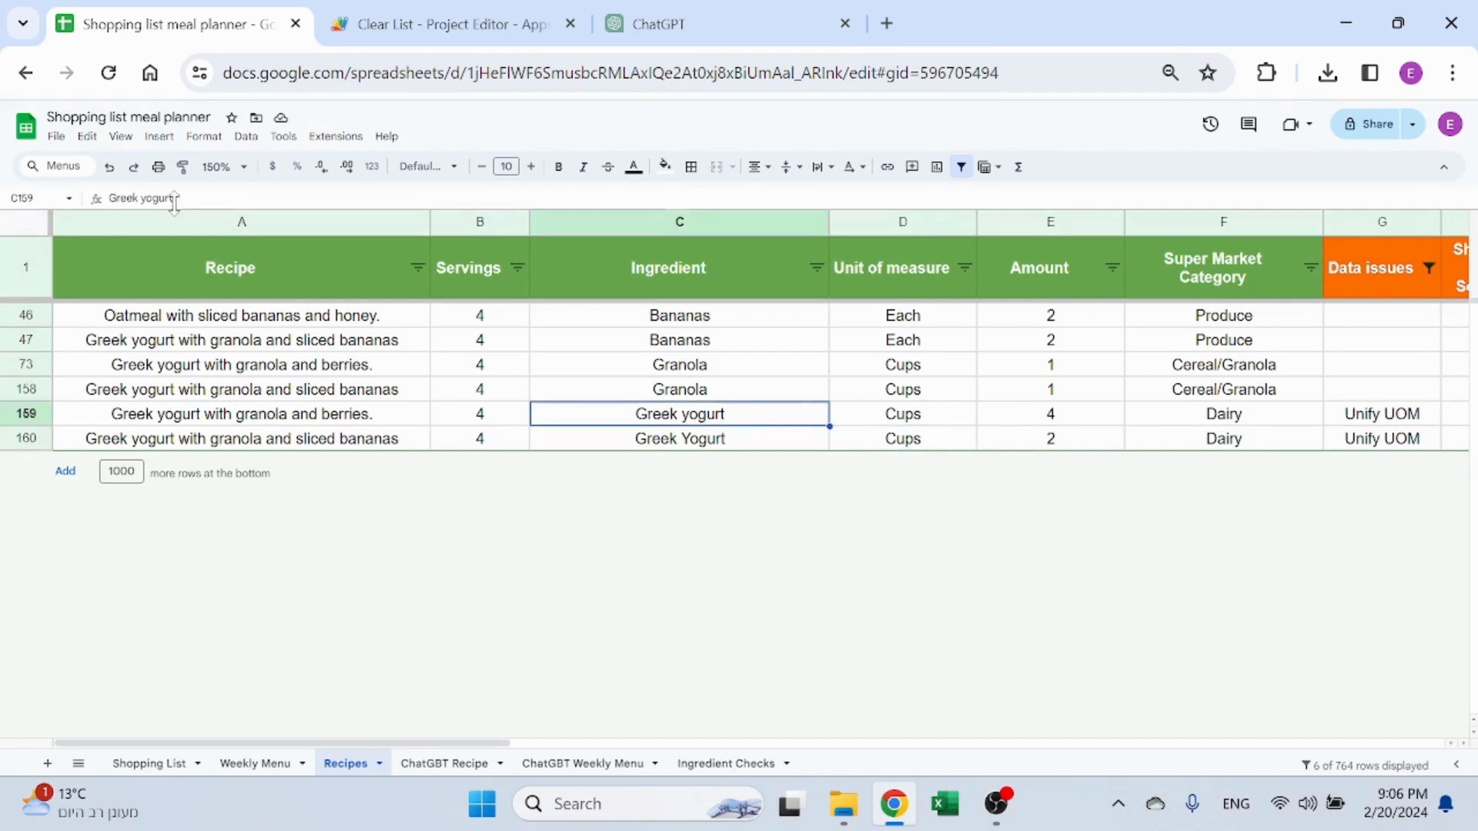
left_click(141, 198)
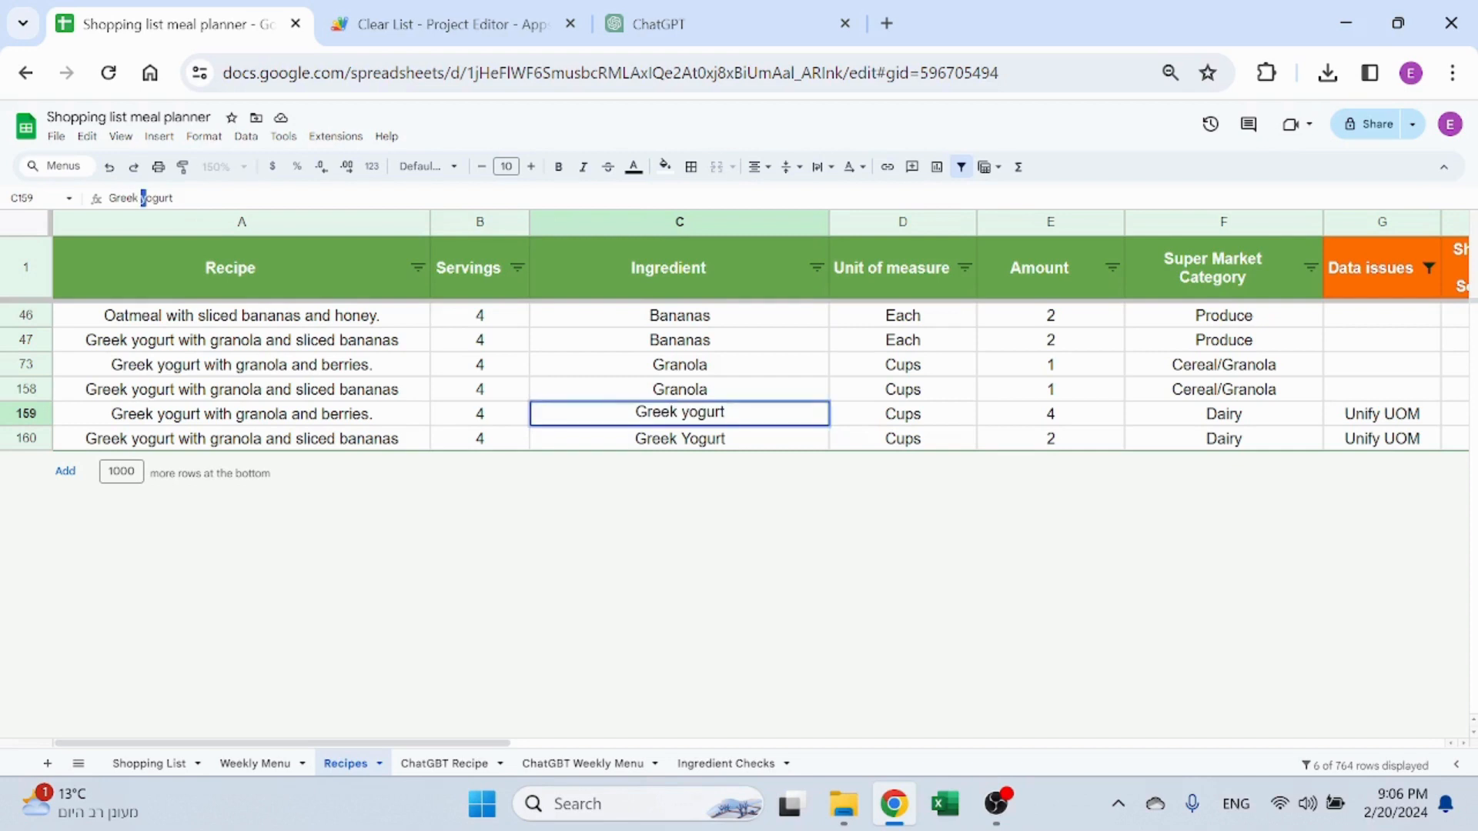
type("Y")
key("Return")
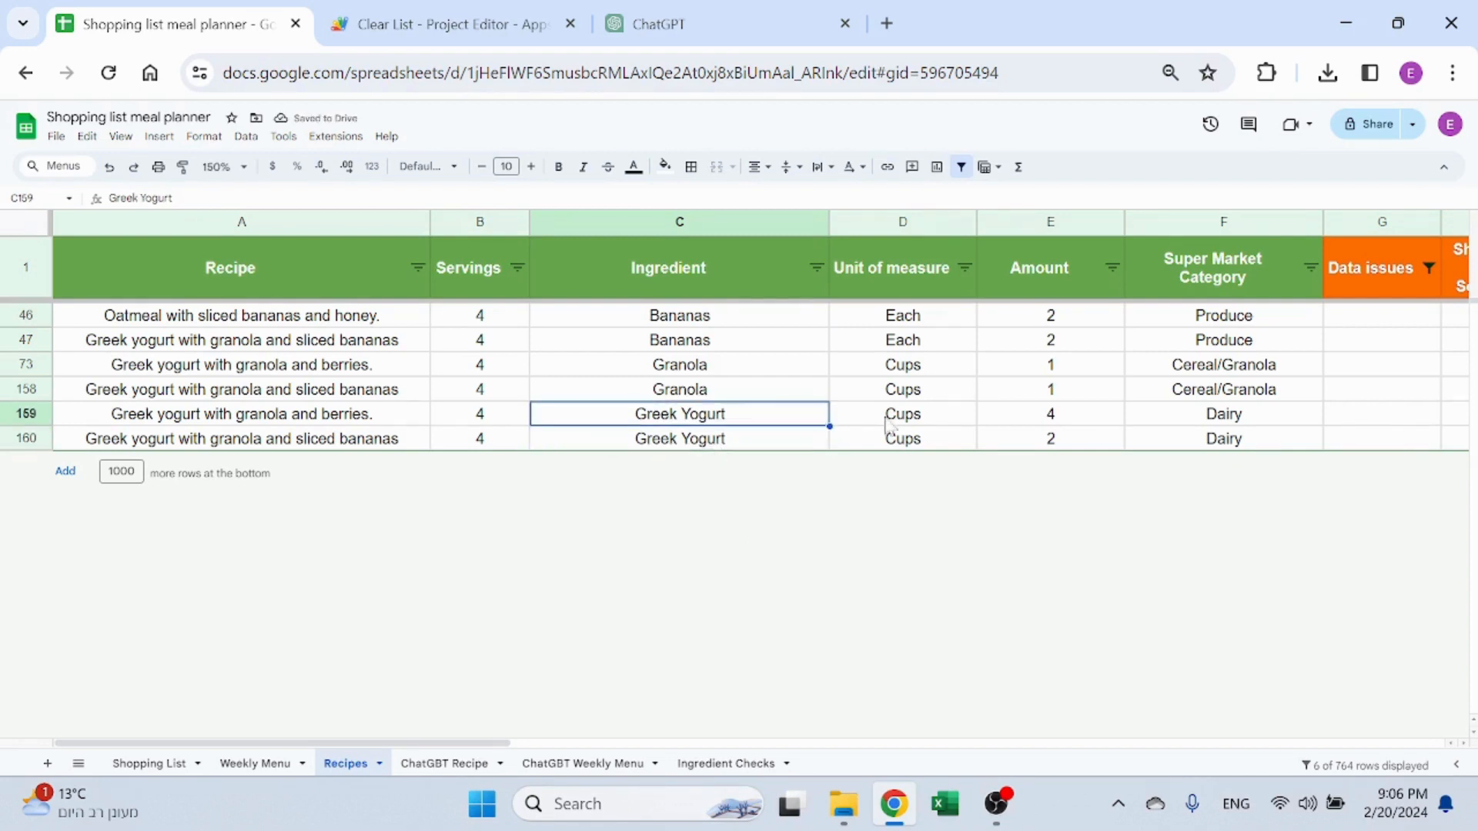
left_click(1179, 421)
left_click(933, 420, "ctrl")
left_click(786, 413, "ctrl")
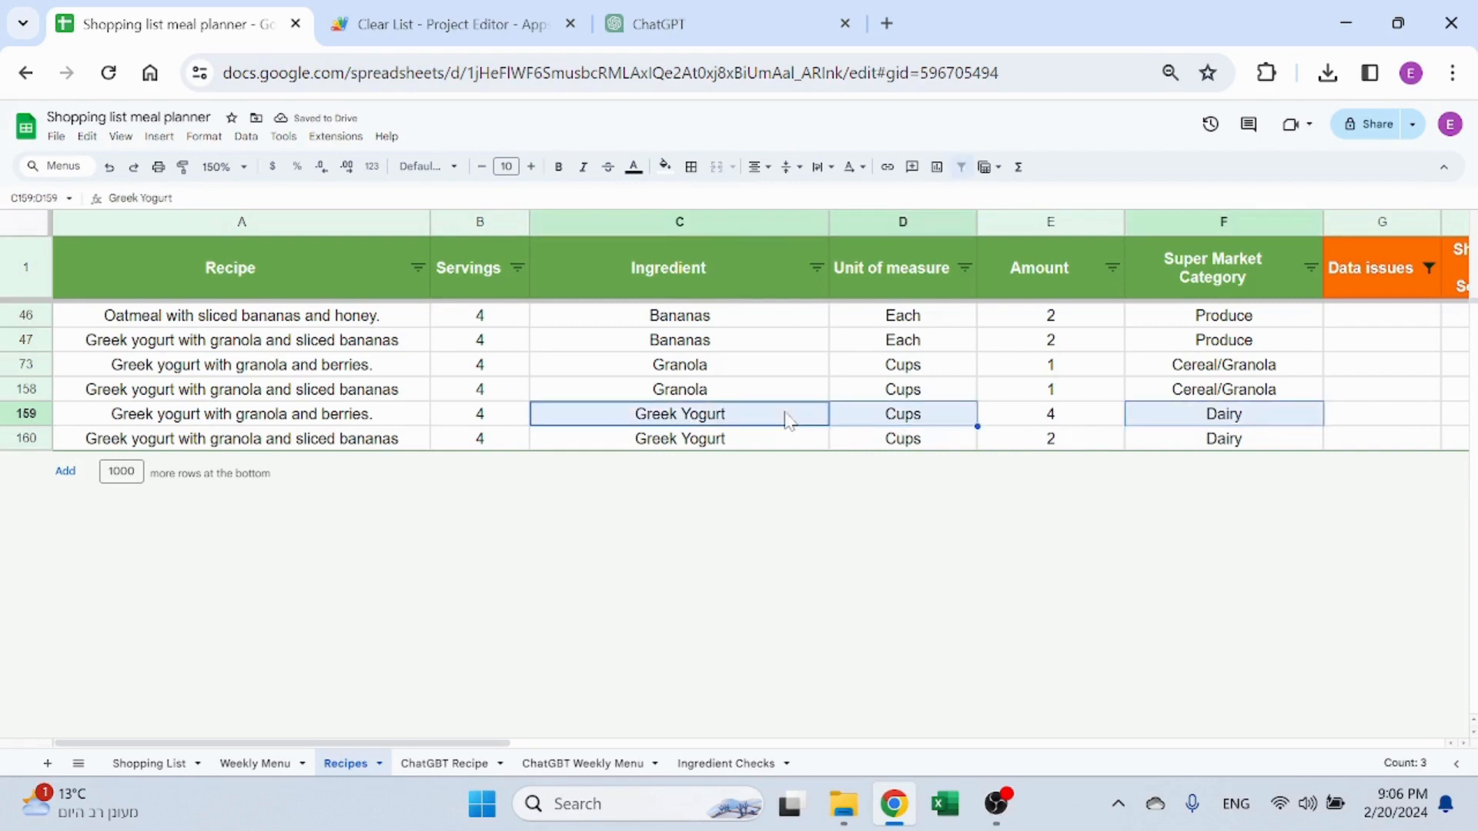
left_click(778, 417)
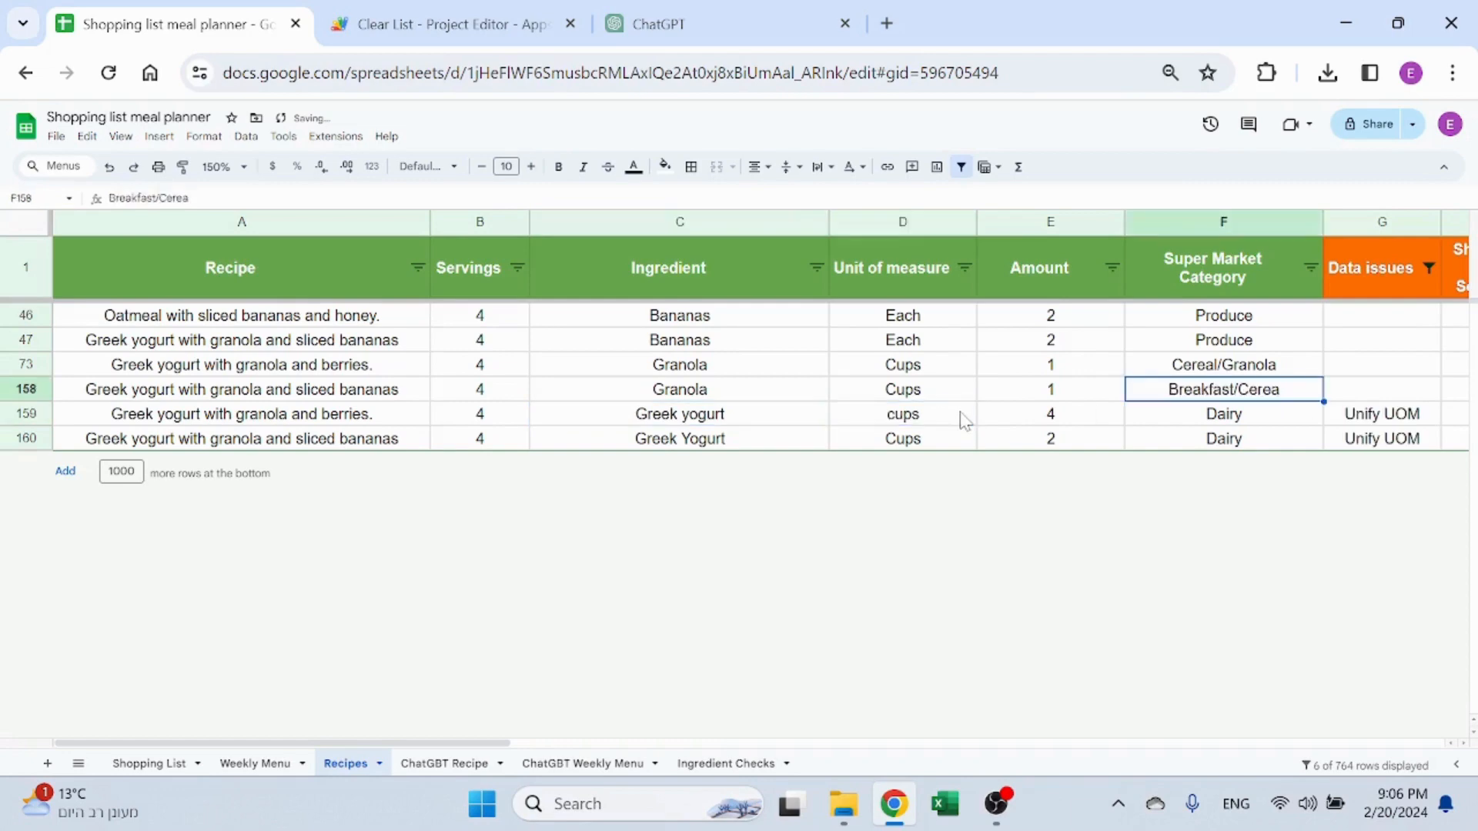
Undo the data corrections, sorting, filtering and added recipe rows until row 158 is empty again
key("ctrl+z")
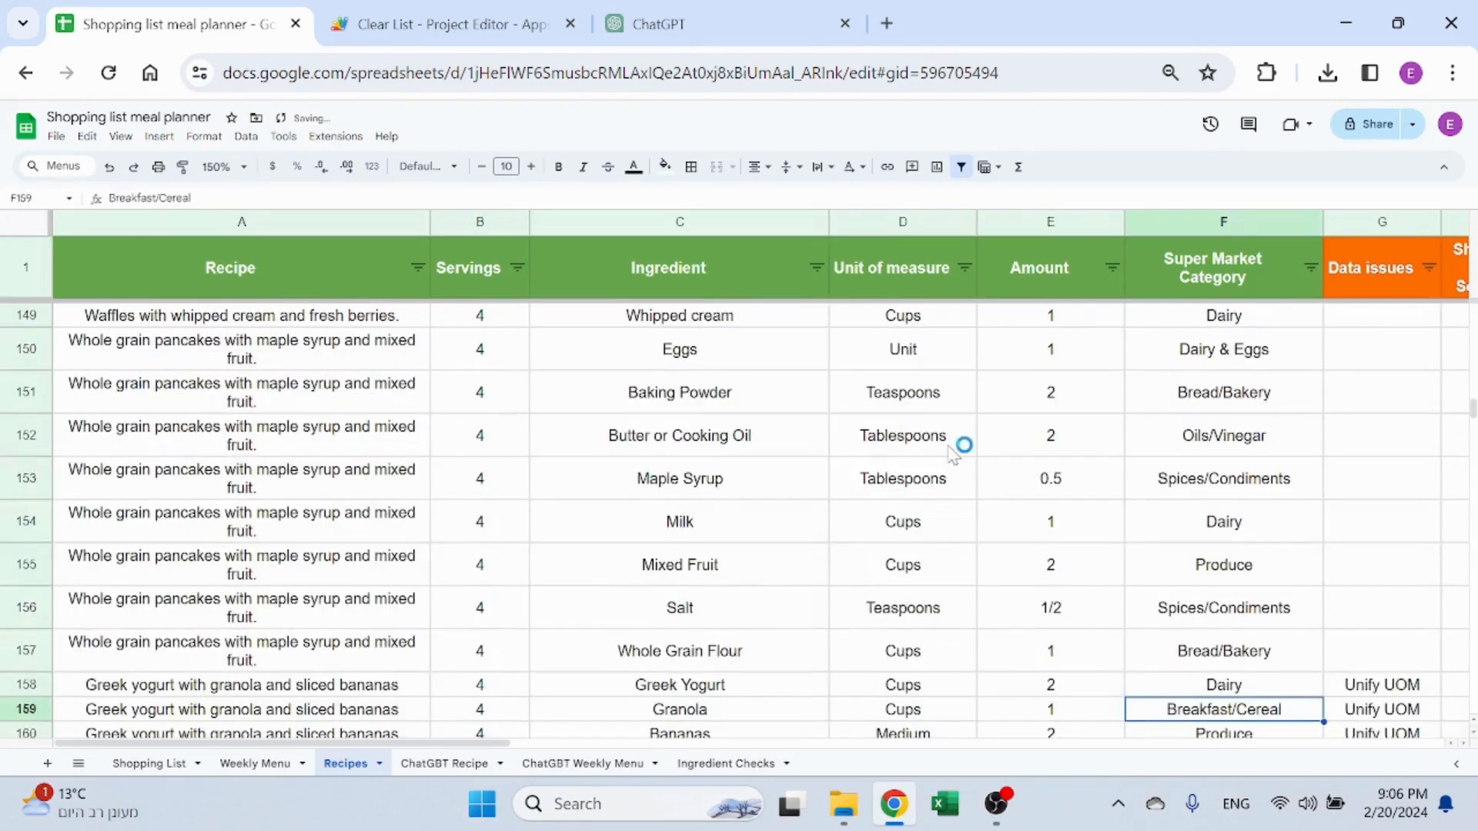
scroll(954, 456, "down", 1)
key("ctrl+z")
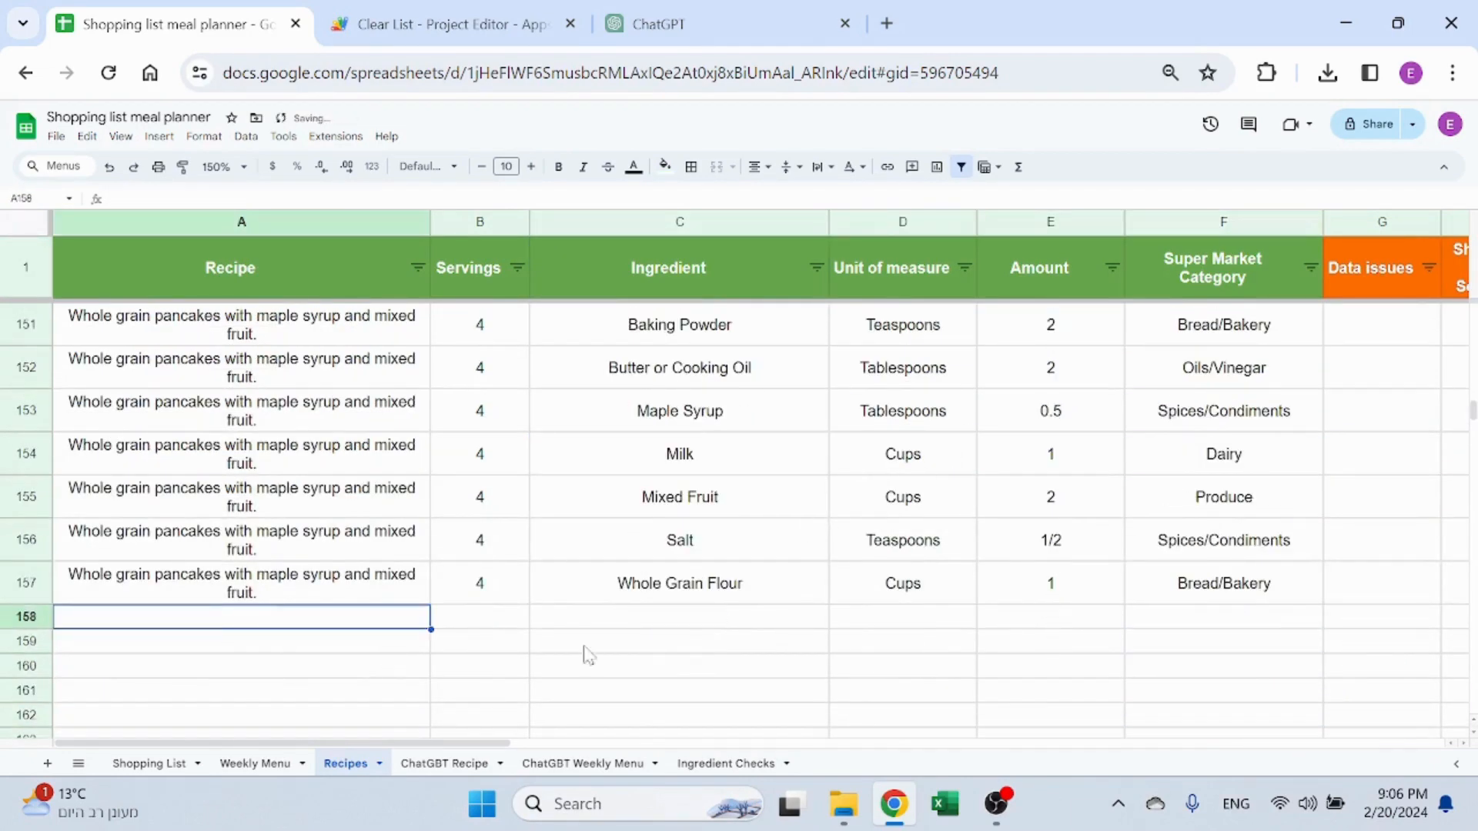
Examine the calculated columns of row 157, from Data issues across to Multi Category?
left_click(939, 586)
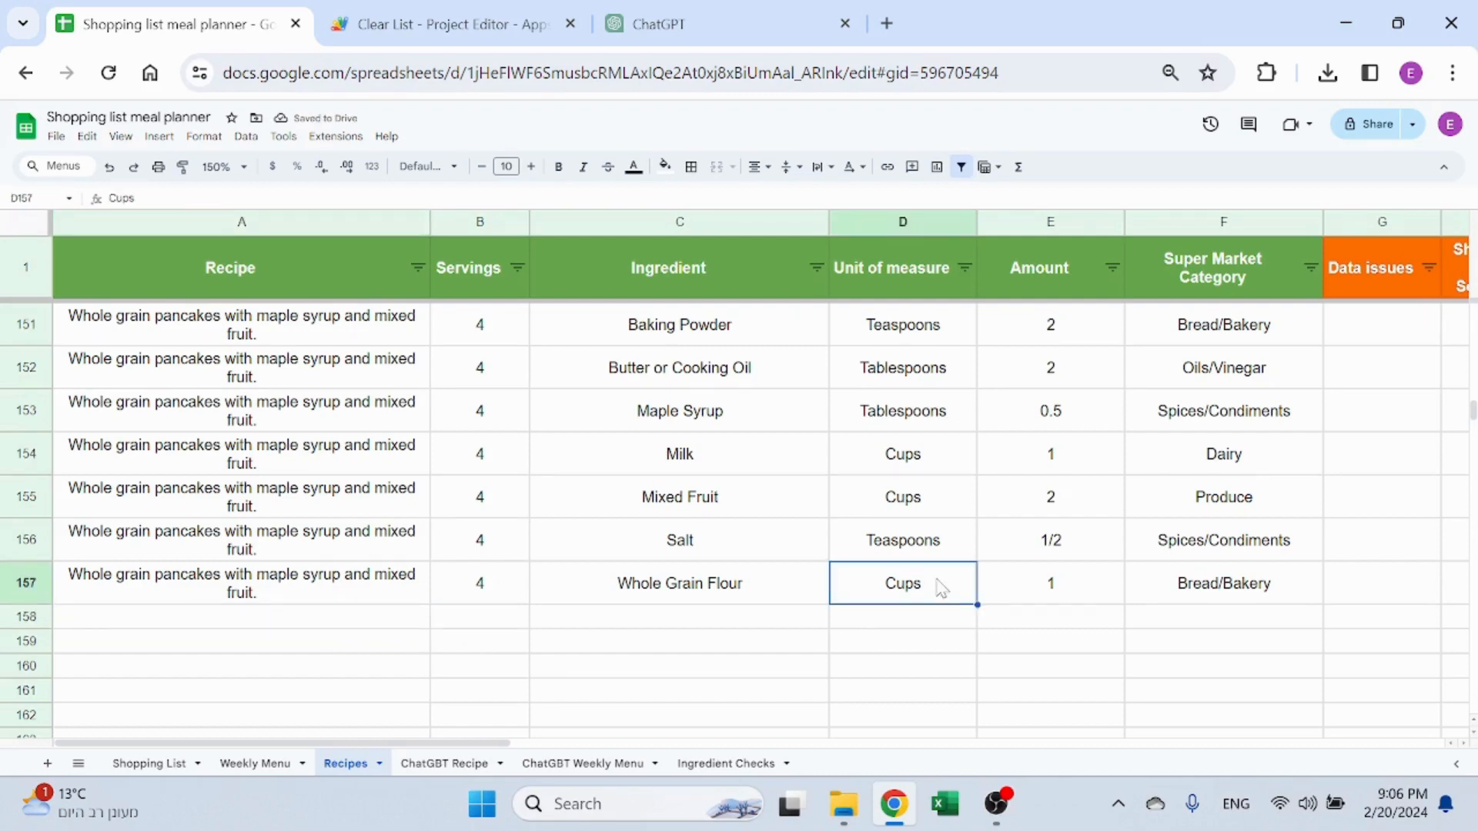
key("Right")
key("Right")
key("Right")
key("Right")
key("Right")
key("Right")
key("Right")
key("Right")
key("Right")
key("Right")
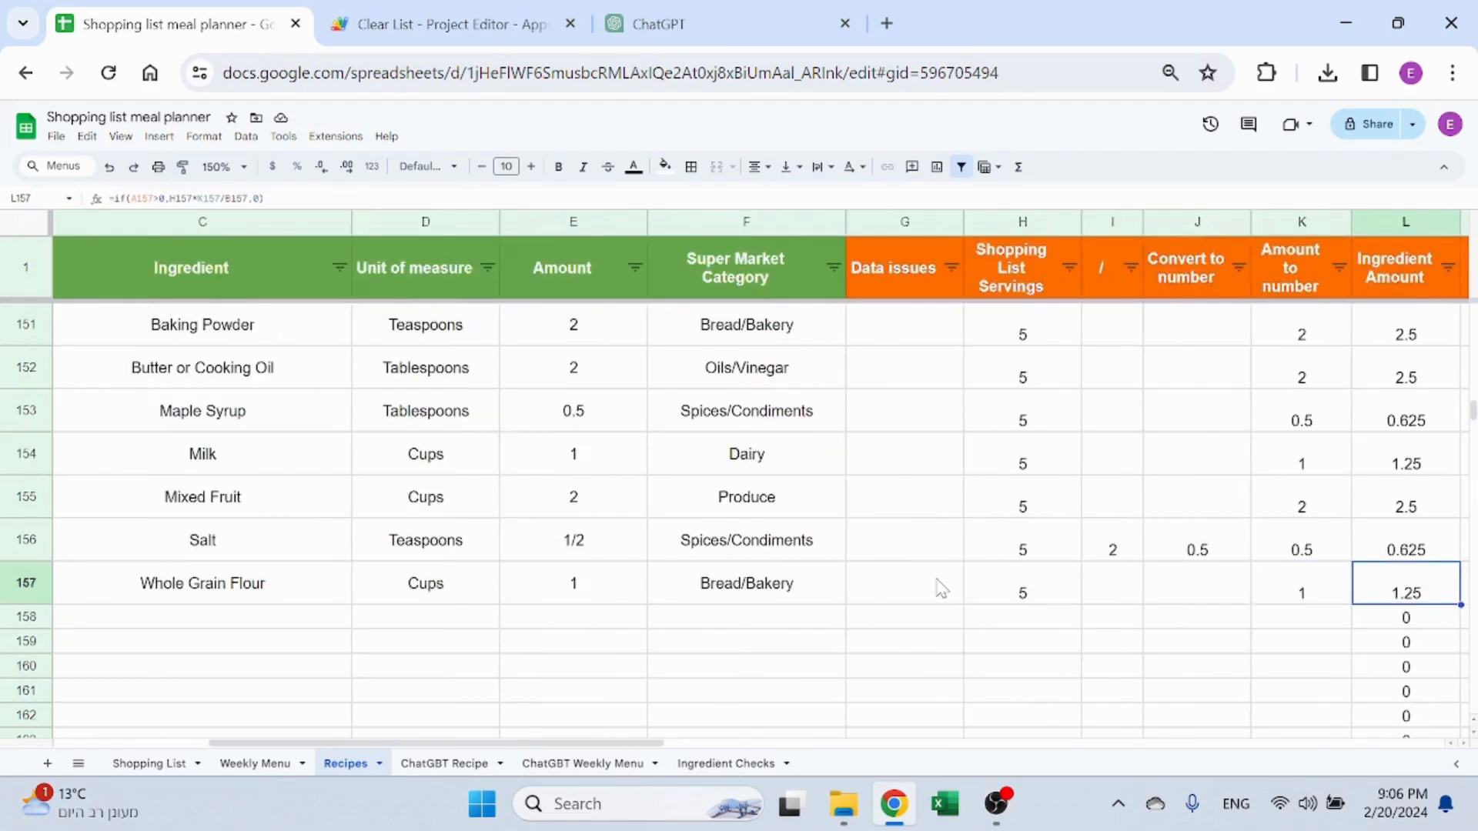
key("Right")
key("Right")
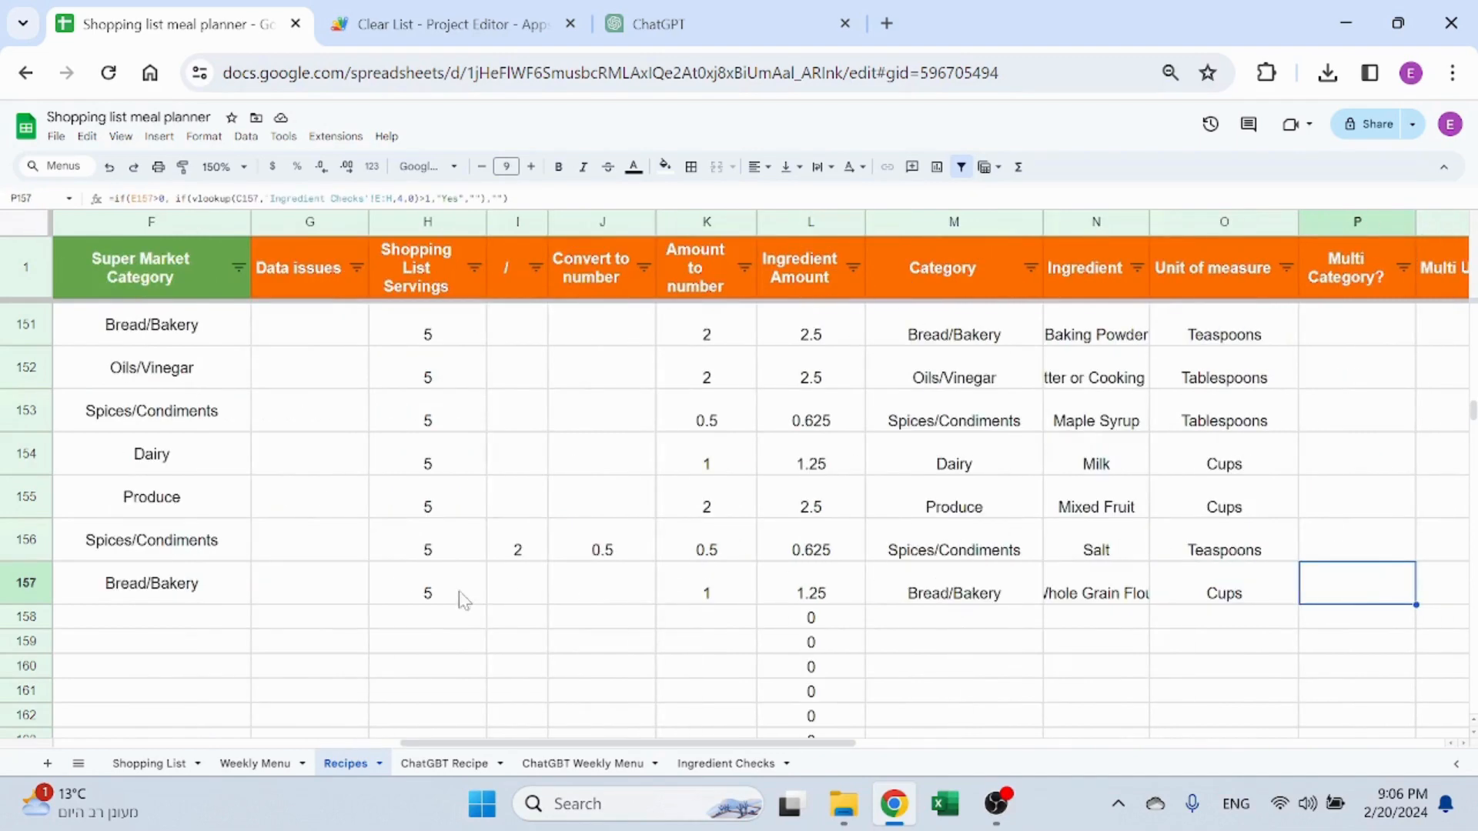
left_click(290, 584)
key("Right")
key("Right")
key("Right")
key("Right")
key("Right")
key("Right")
key("Right")
key("Right")
key("Right")
key("Right")
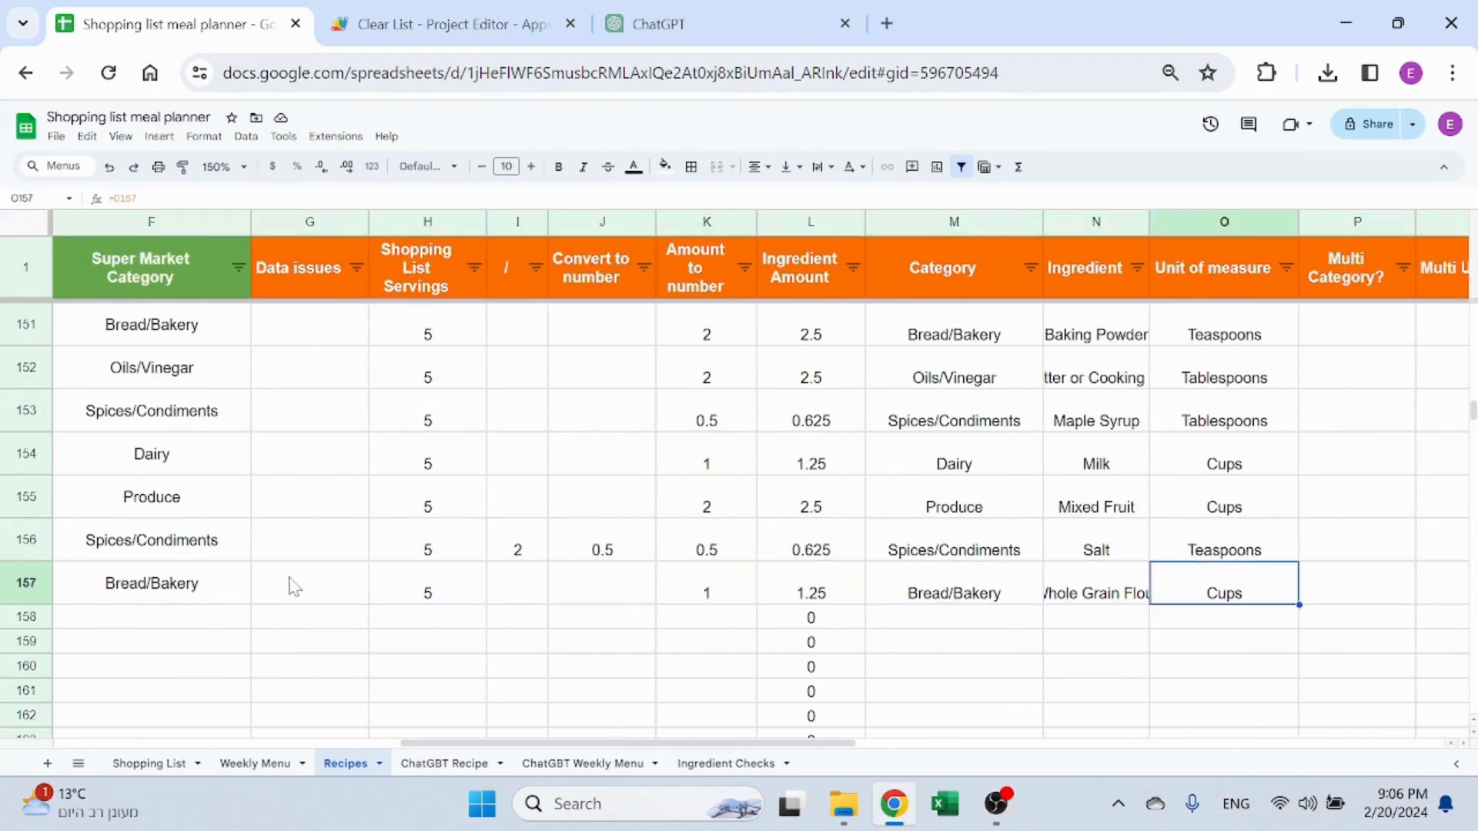
key("Left")
key("Left")
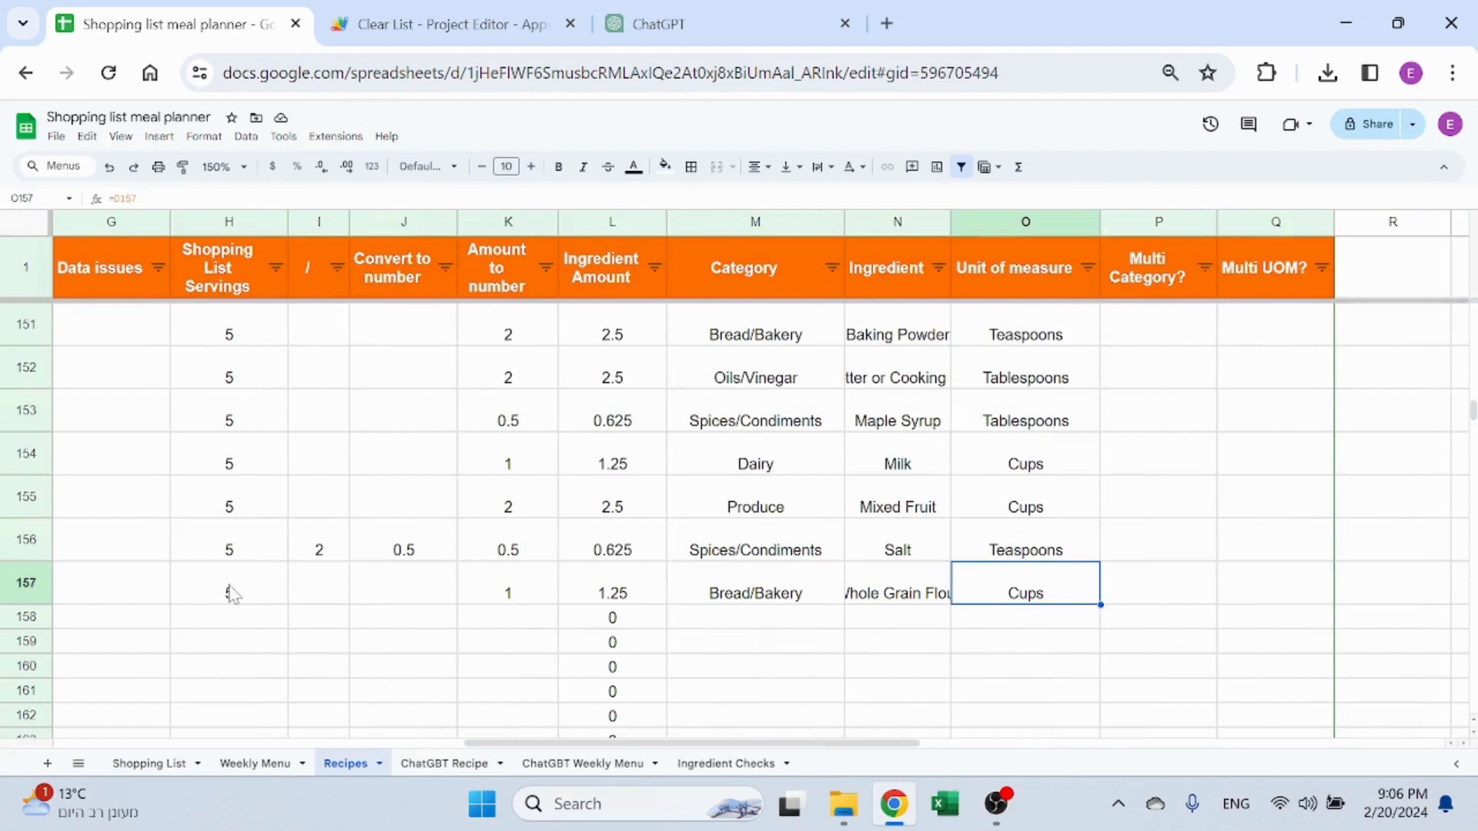
Review the row 157 formulas for Data issues, Shopping List Servings and the "/" column
left_click(140, 579)
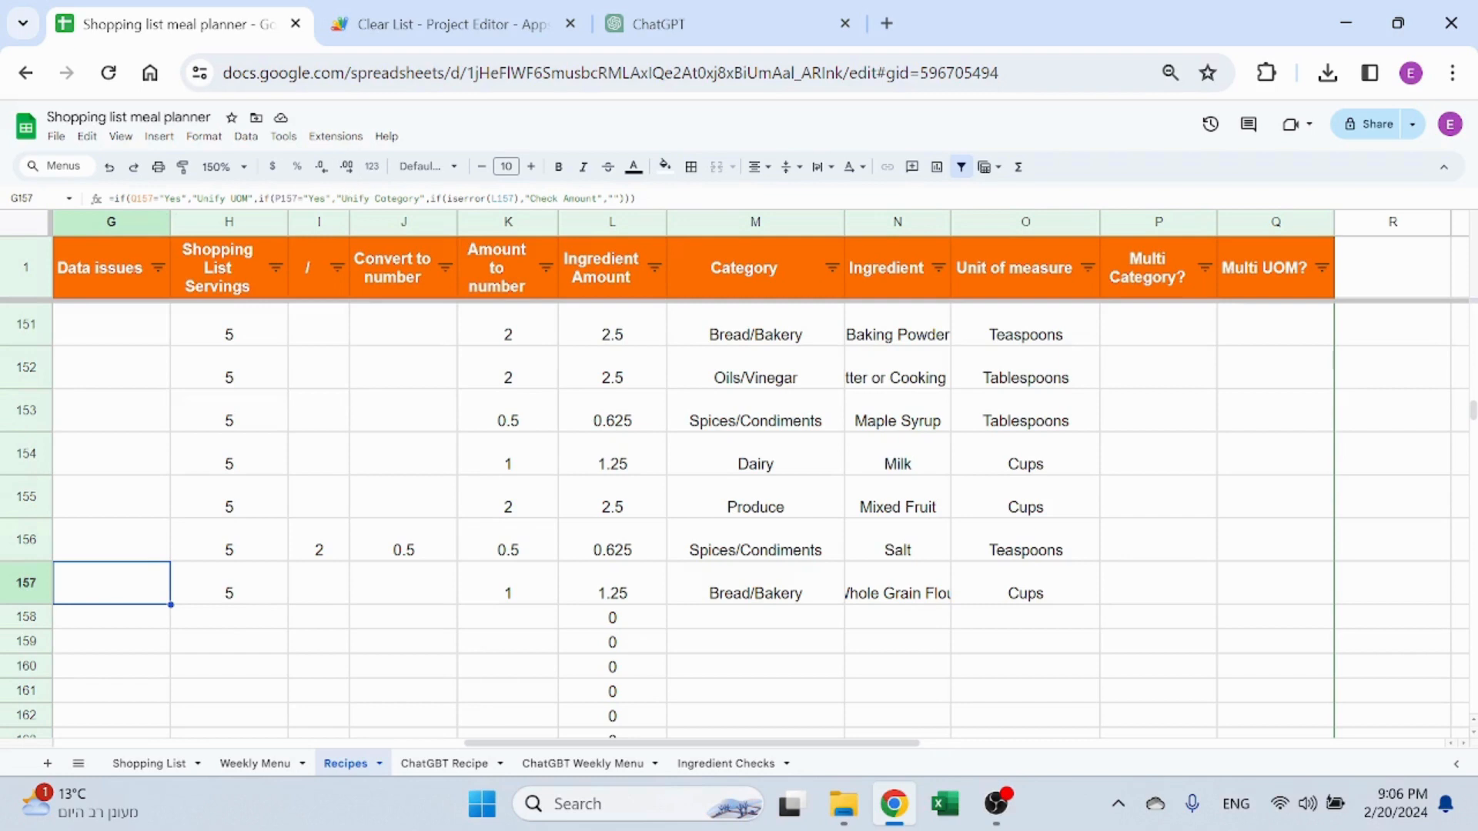
left_click(147, 197)
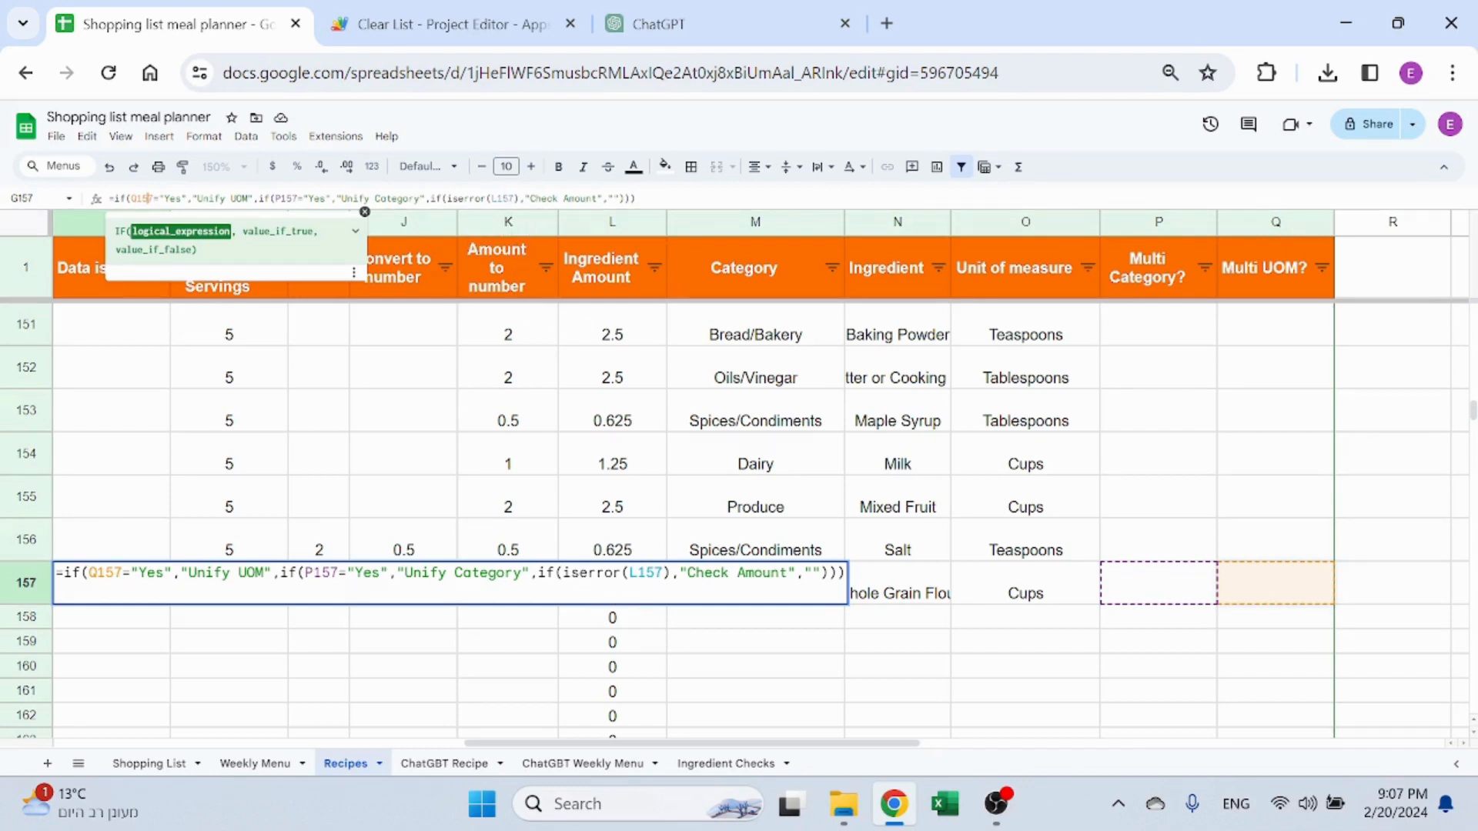
key("Escape")
left_click(234, 581)
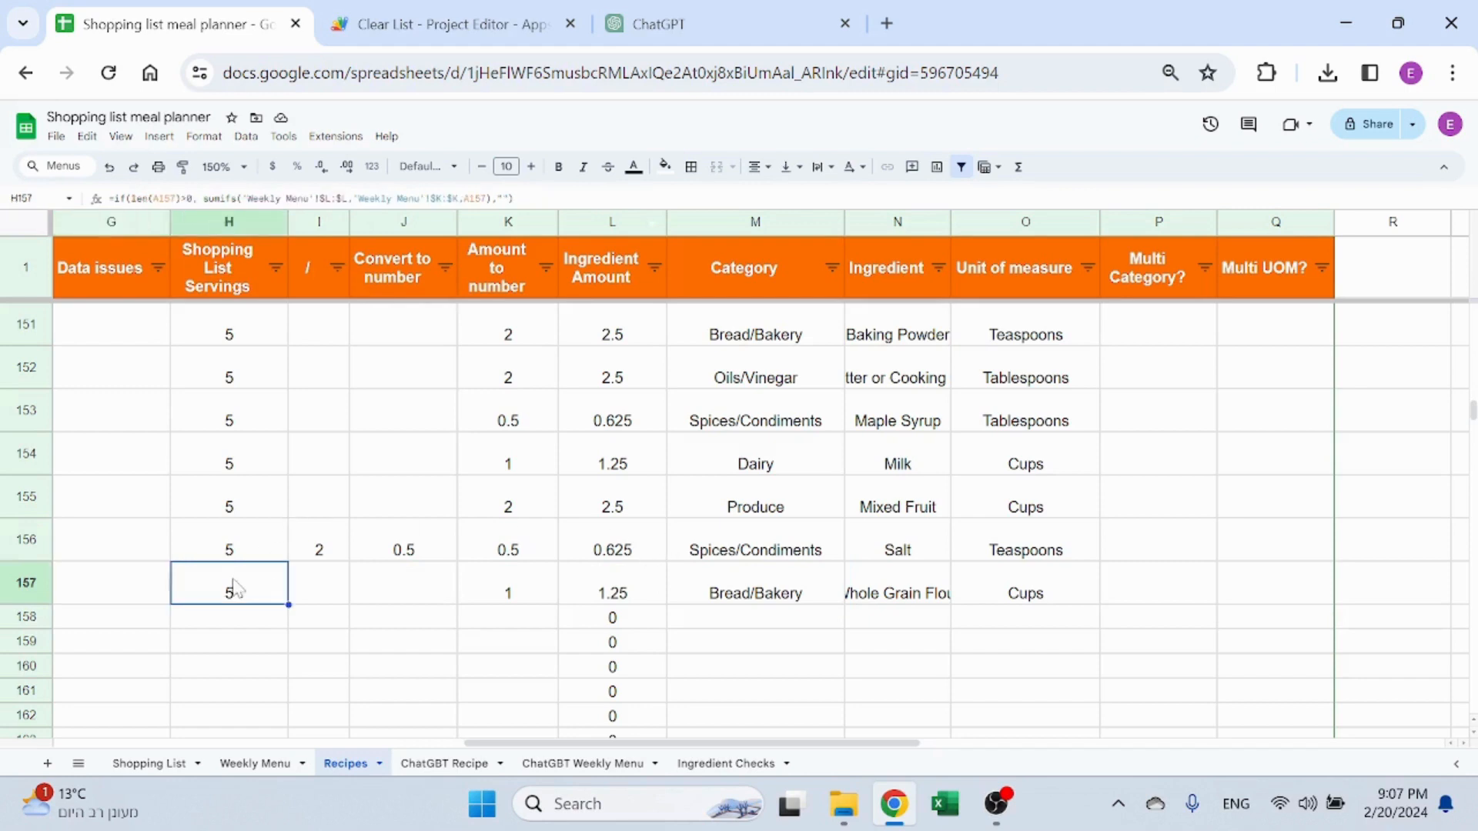
left_click(331, 594)
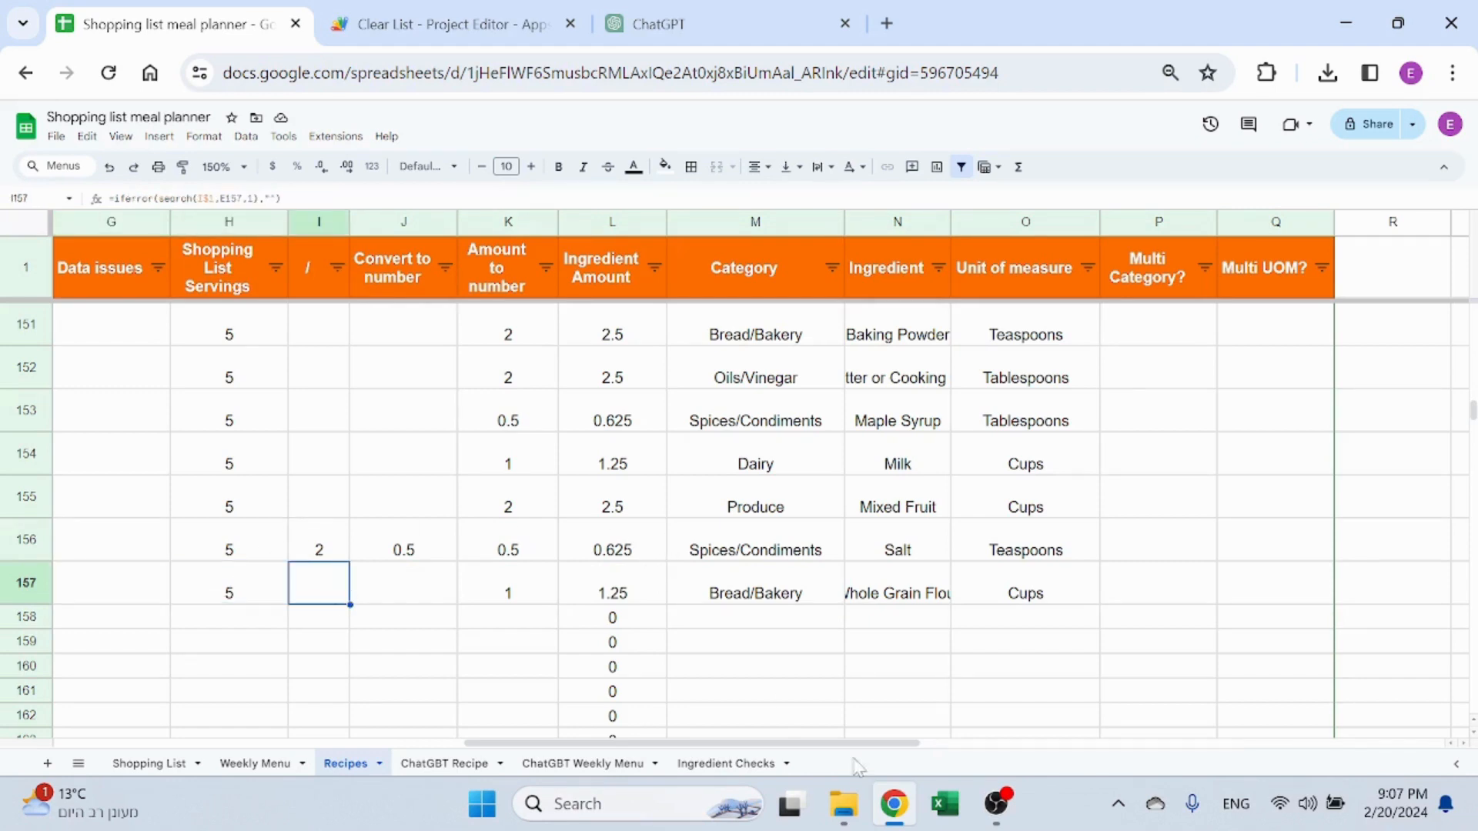
Compare Salt's fractional amount in E156 with the "/" and Convert to number formulas in I156 and J156
scroll(702, 737, "left", 3)
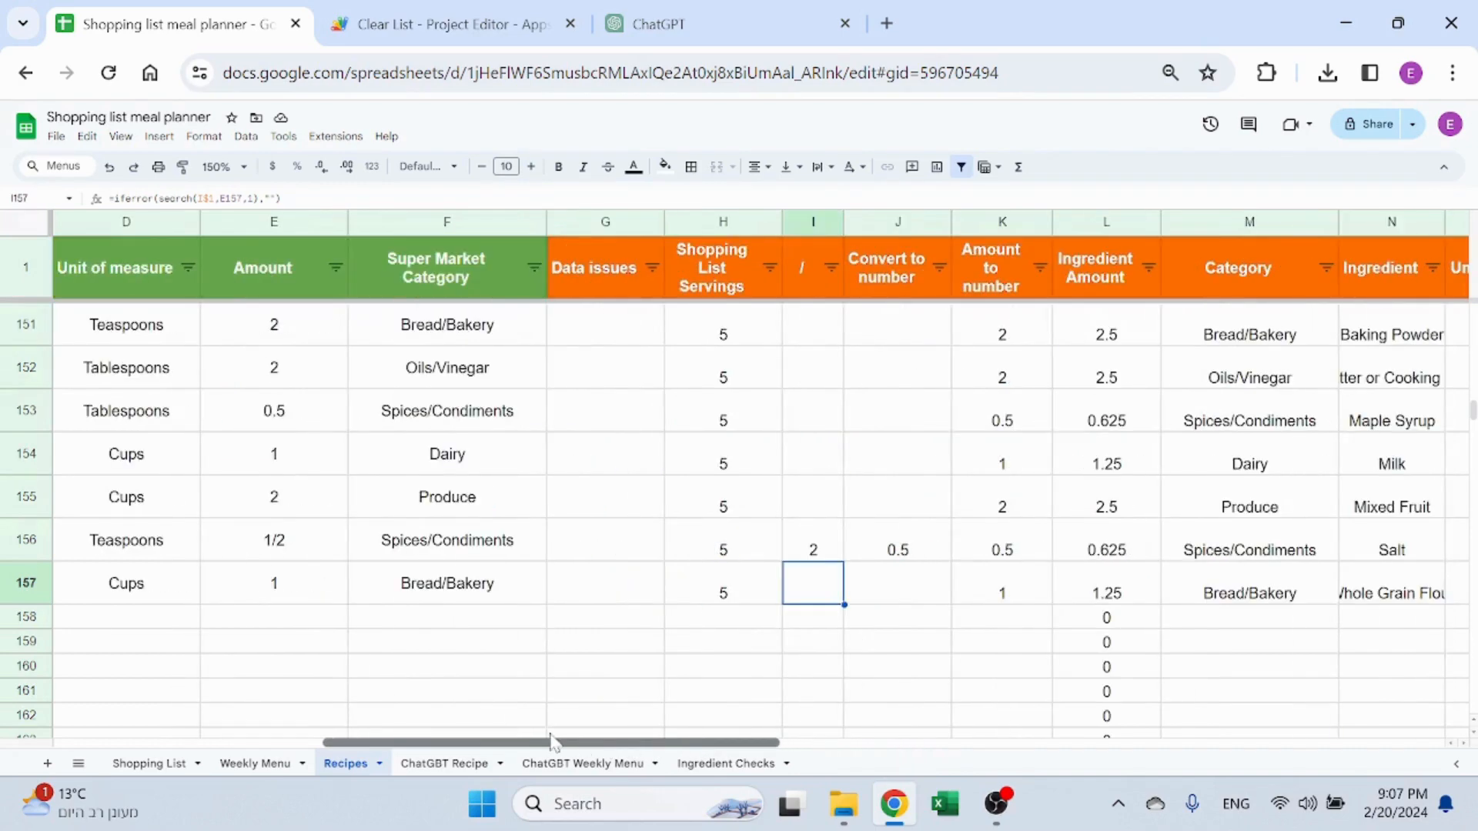
left_click(292, 546)
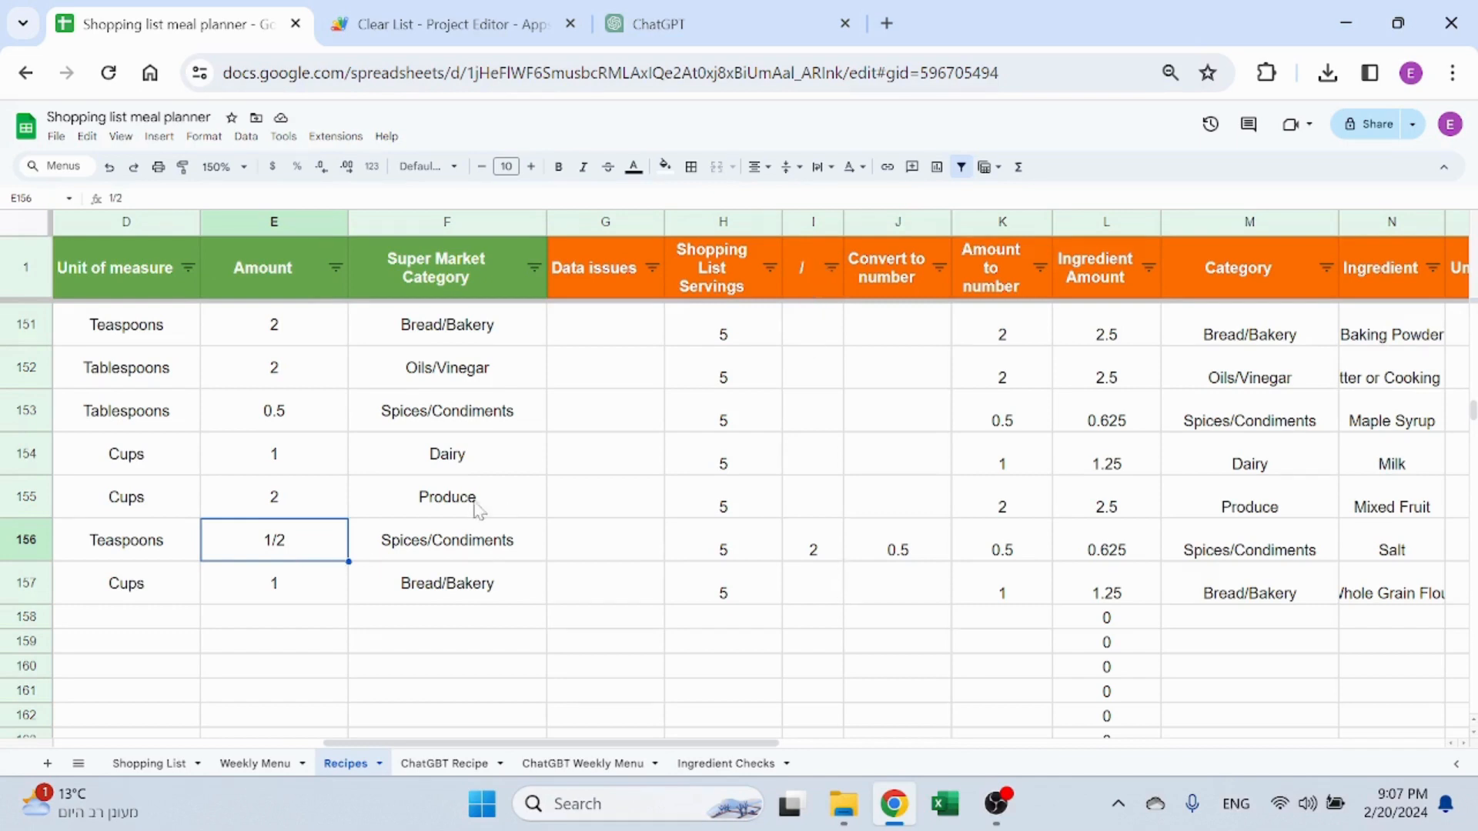
left_click(825, 549)
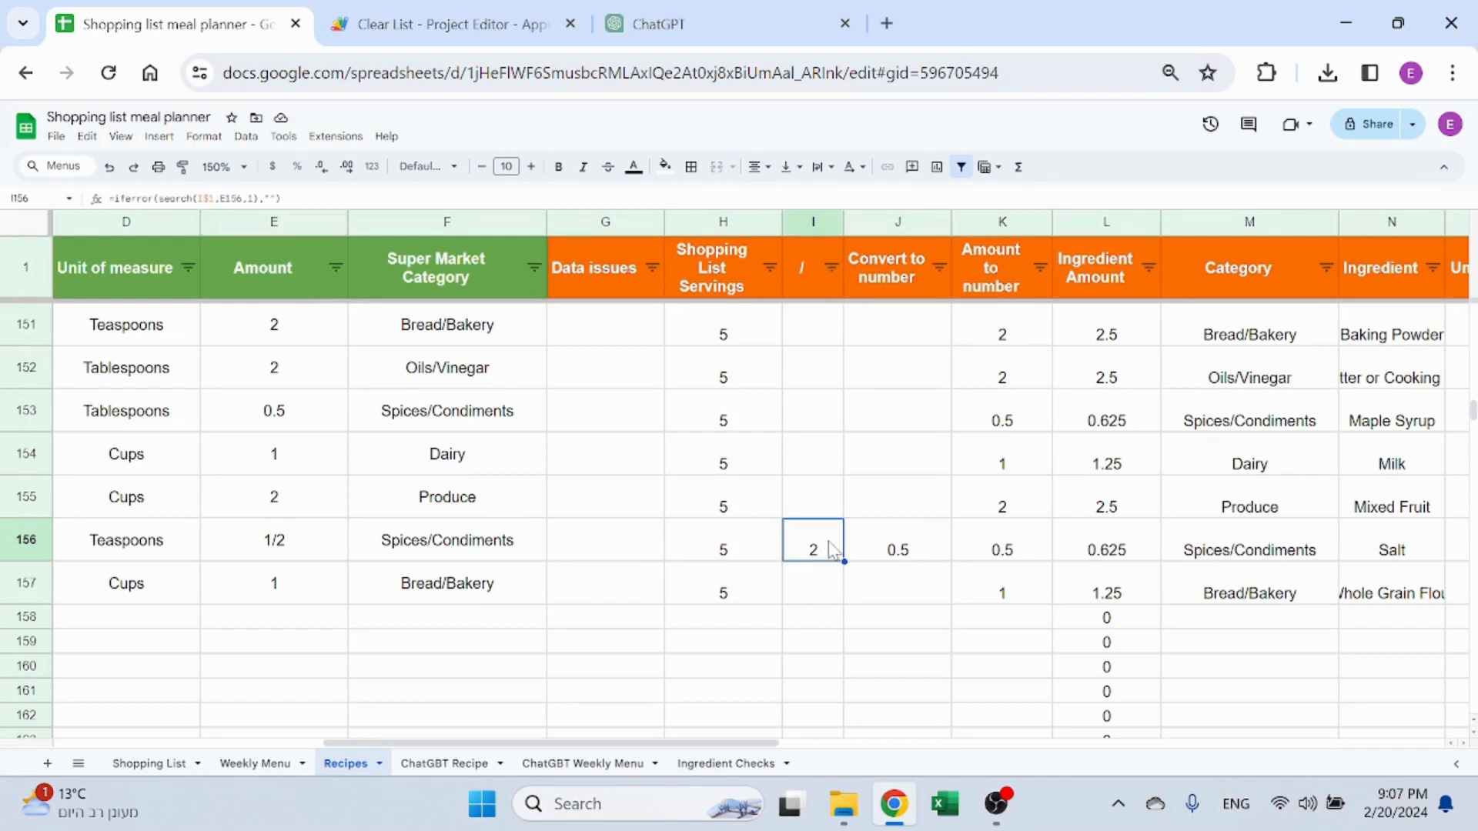
left_click(914, 564)
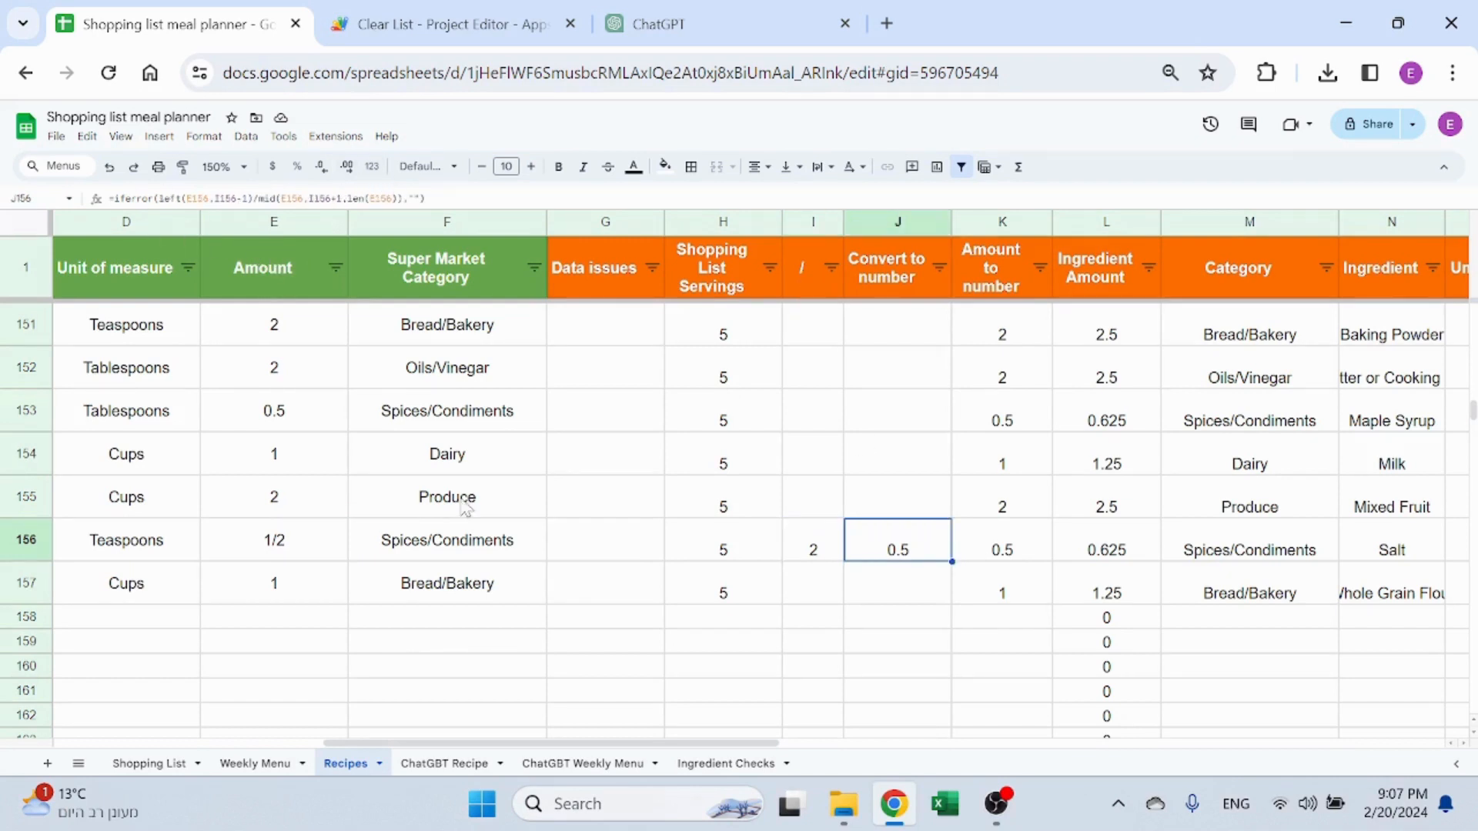
Try a decimal amount of 0.6 for Salt in E156 and undo the entry
left_click(301, 539)
type("0.5")
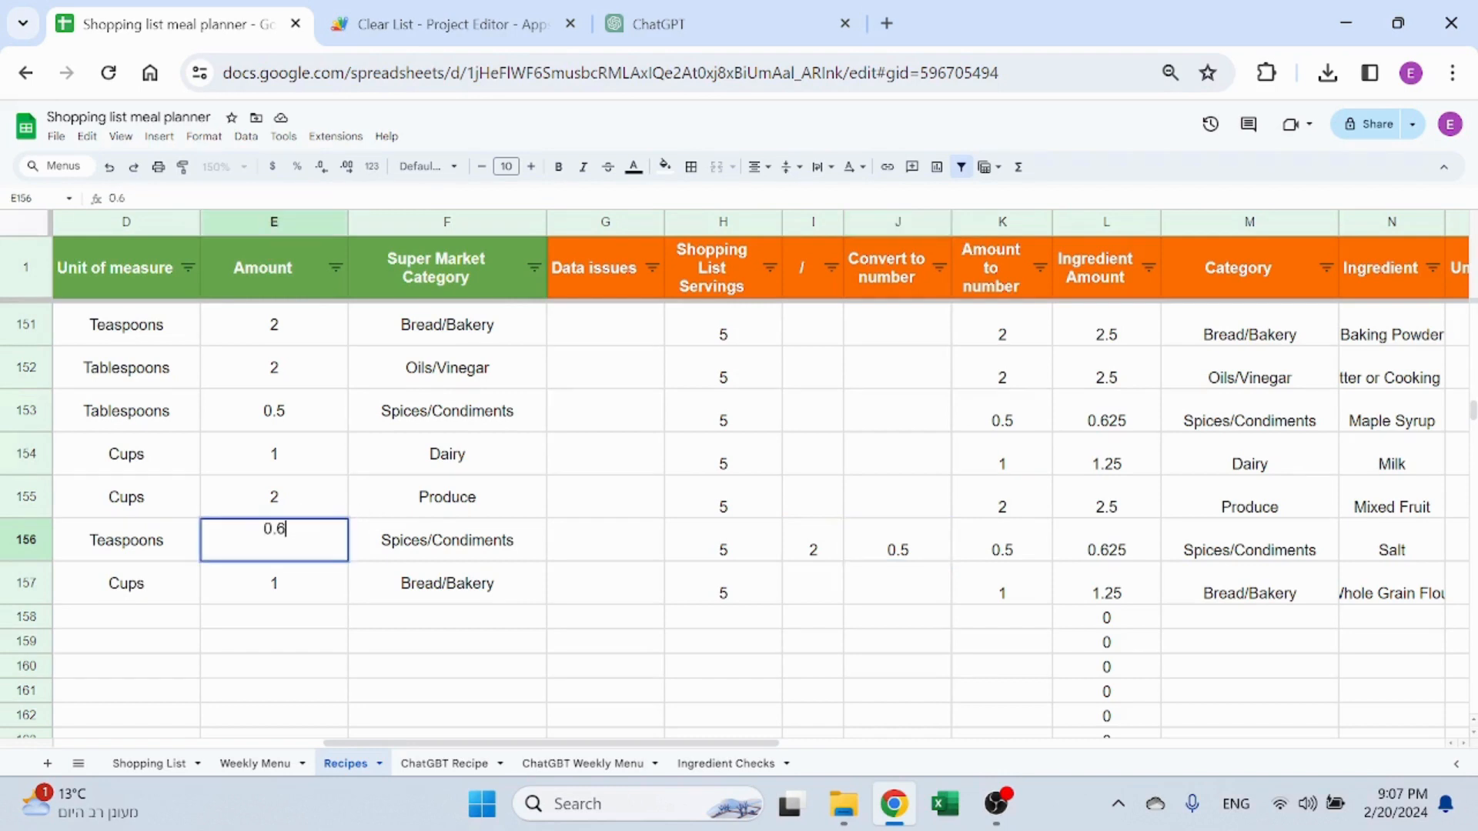
key("Return")
left_click(301, 543)
key("ctrl+z")
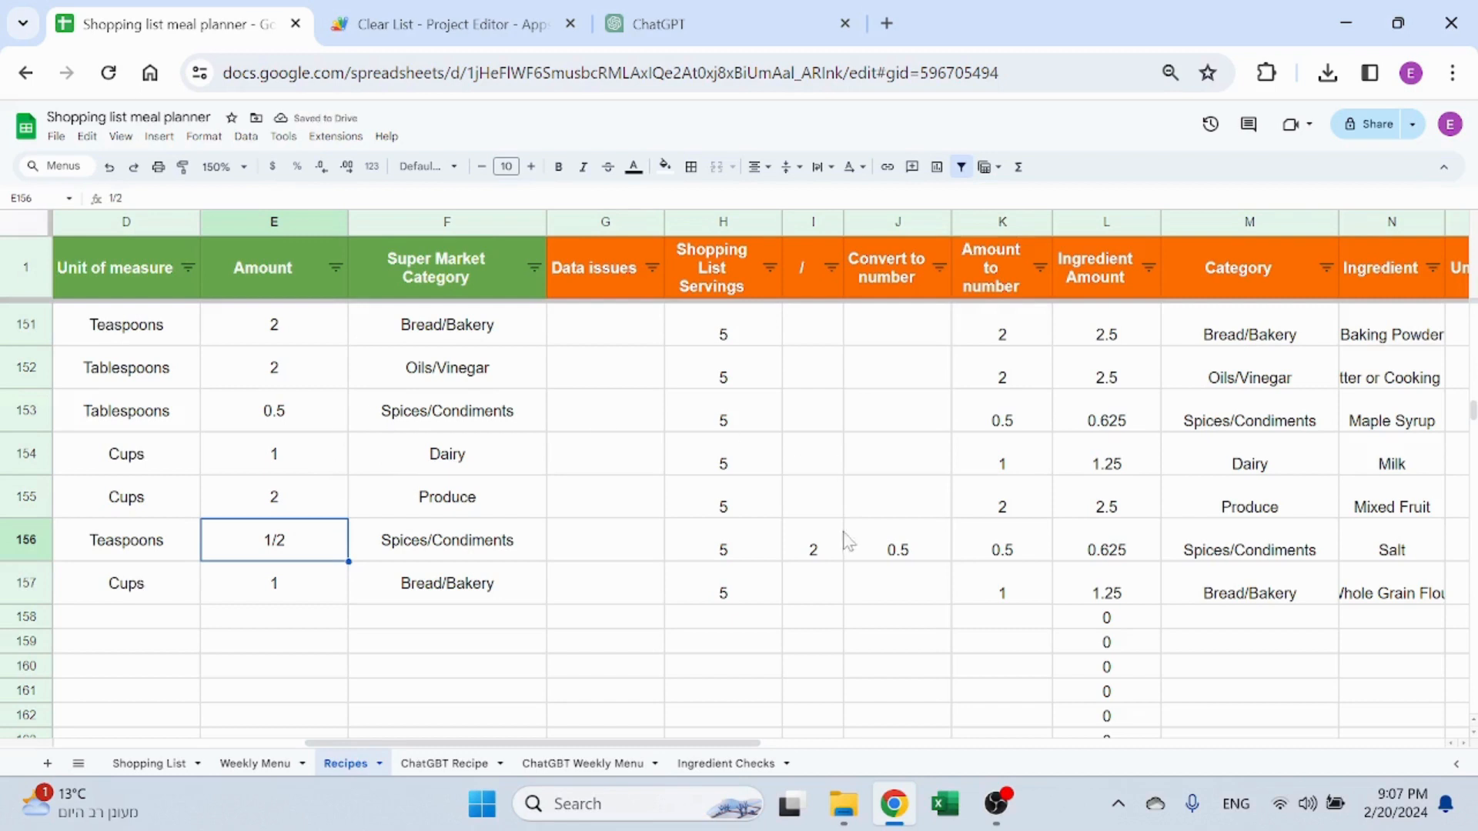
Review the Amount to number formula in K156 against Salt's Amount in E156 and its converted value
left_click(1017, 557)
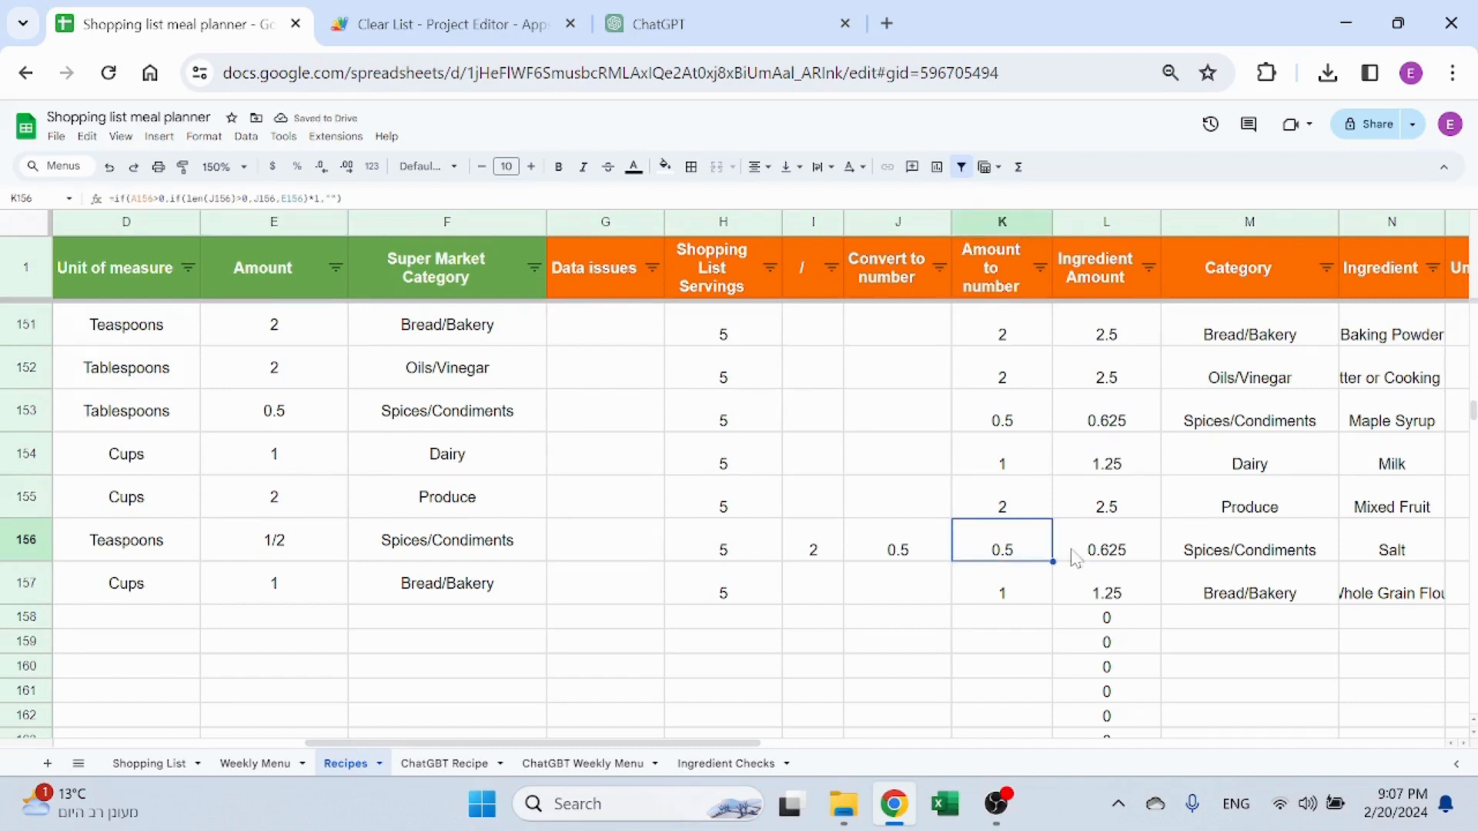
key("F2")
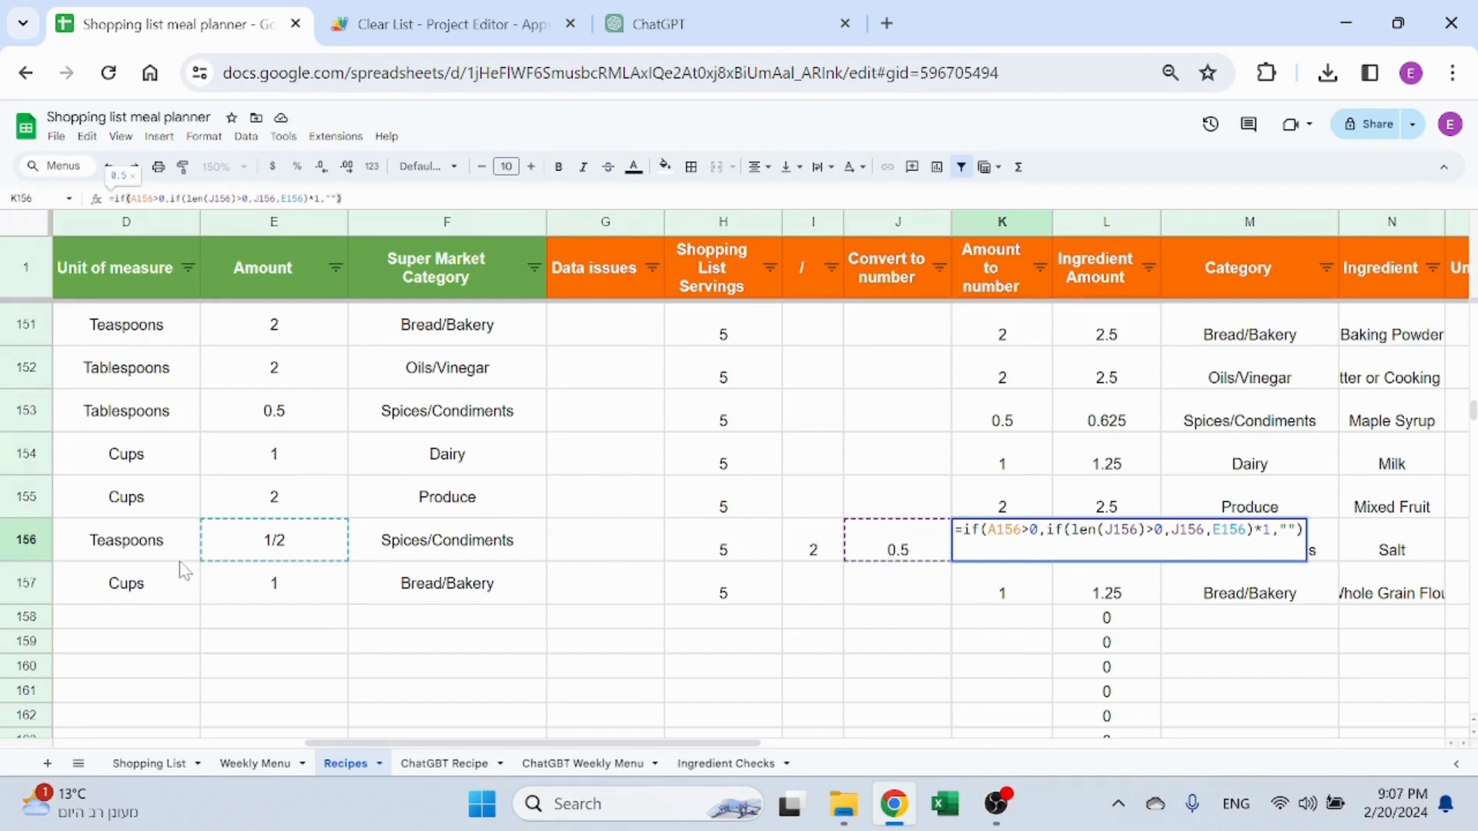
key("Escape")
left_click(295, 224)
left_click(291, 541)
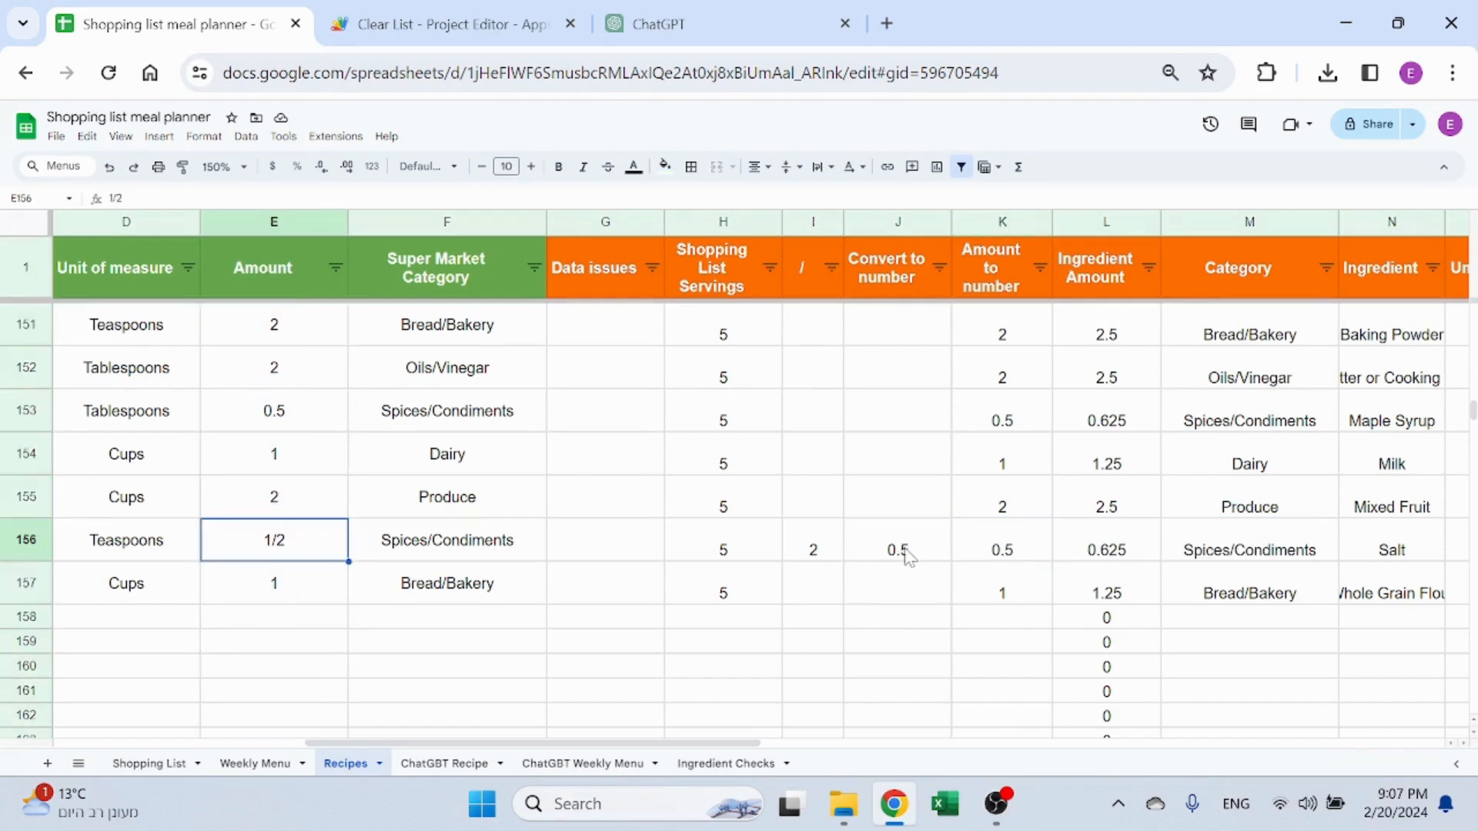
left_click(1020, 538)
left_click_drag(813, 223, 903, 221)
Review the Ingredient Amount formula in L156 and trace it to Salt's Servings value in B156
left_click(1080, 559)
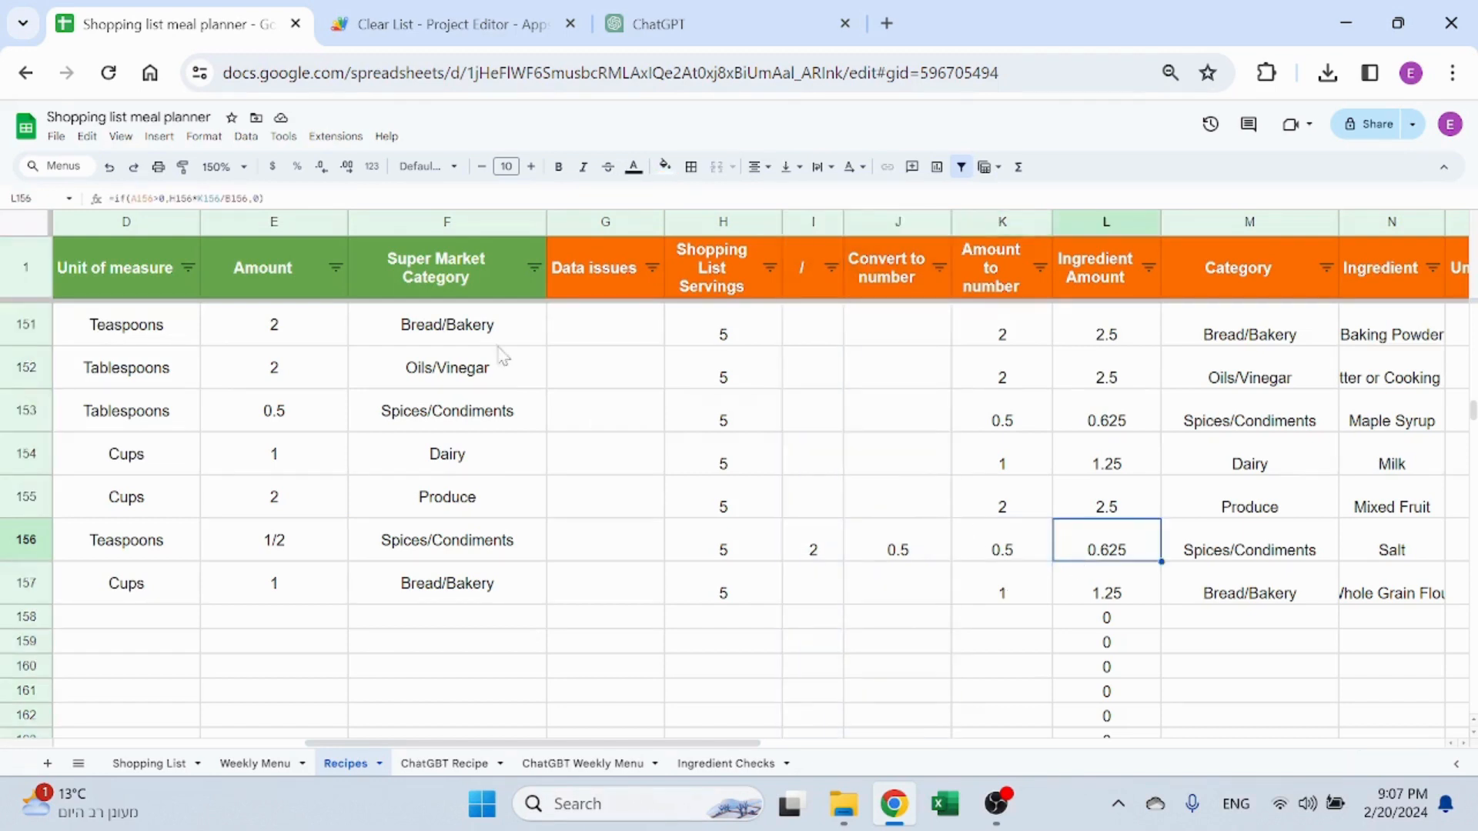
double_click(1078, 561)
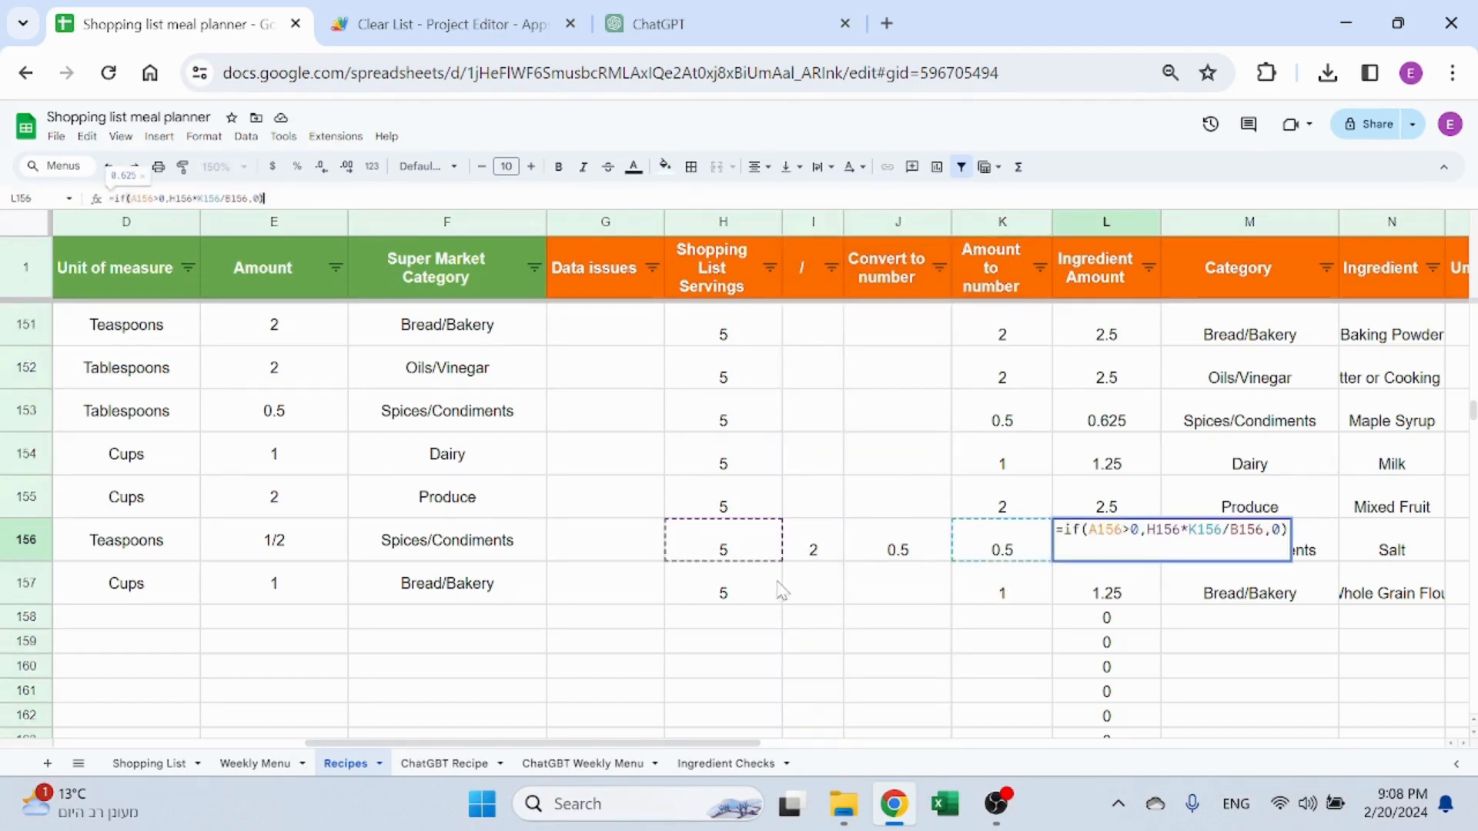
left_click_drag(739, 743, 881, 728)
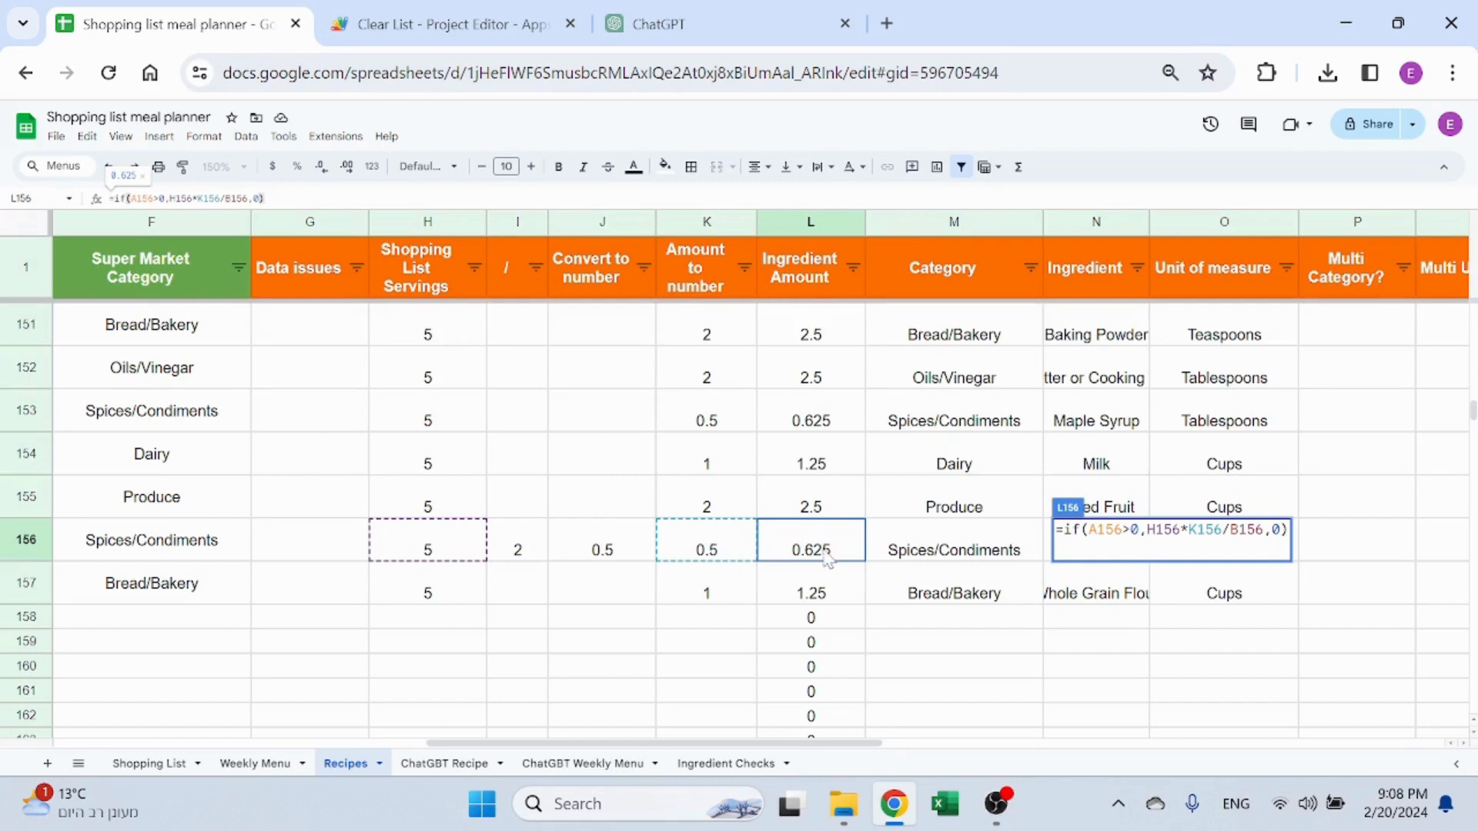
key("Escape")
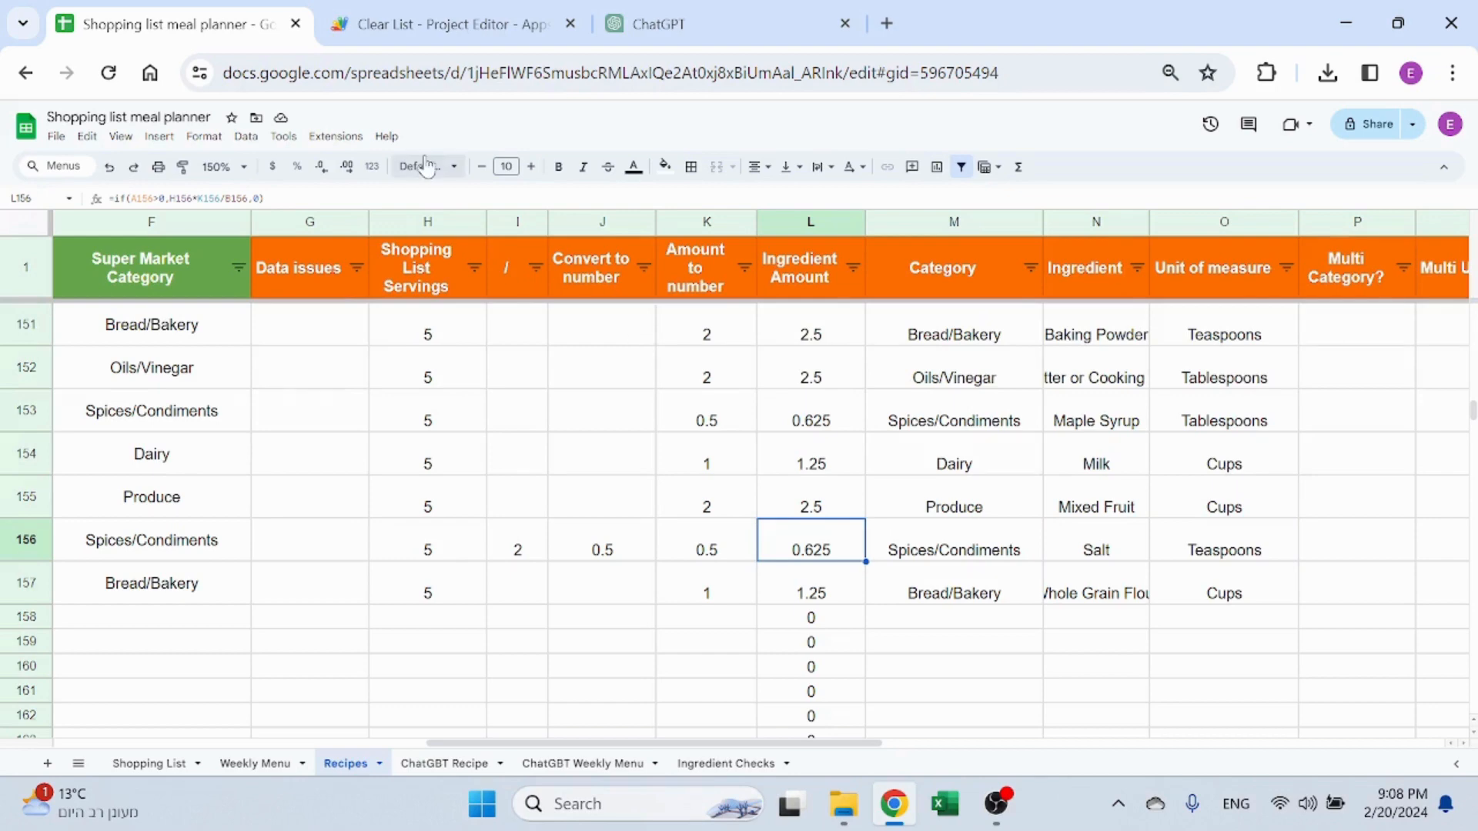
left_click_drag(731, 741, 392, 741)
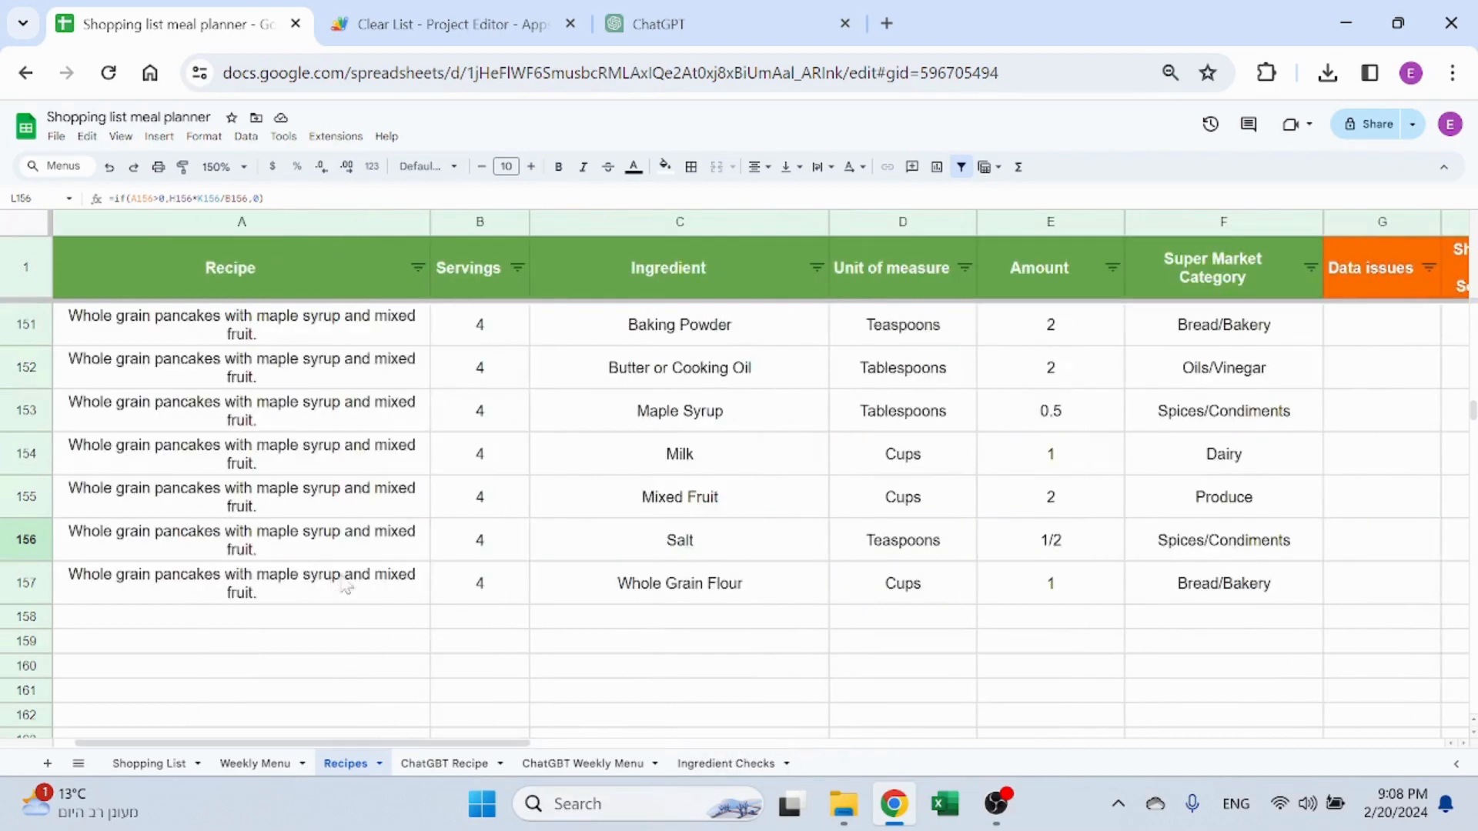
left_click(483, 550)
left_click_drag(524, 743, 849, 743)
left_click(605, 578)
left_click(614, 552)
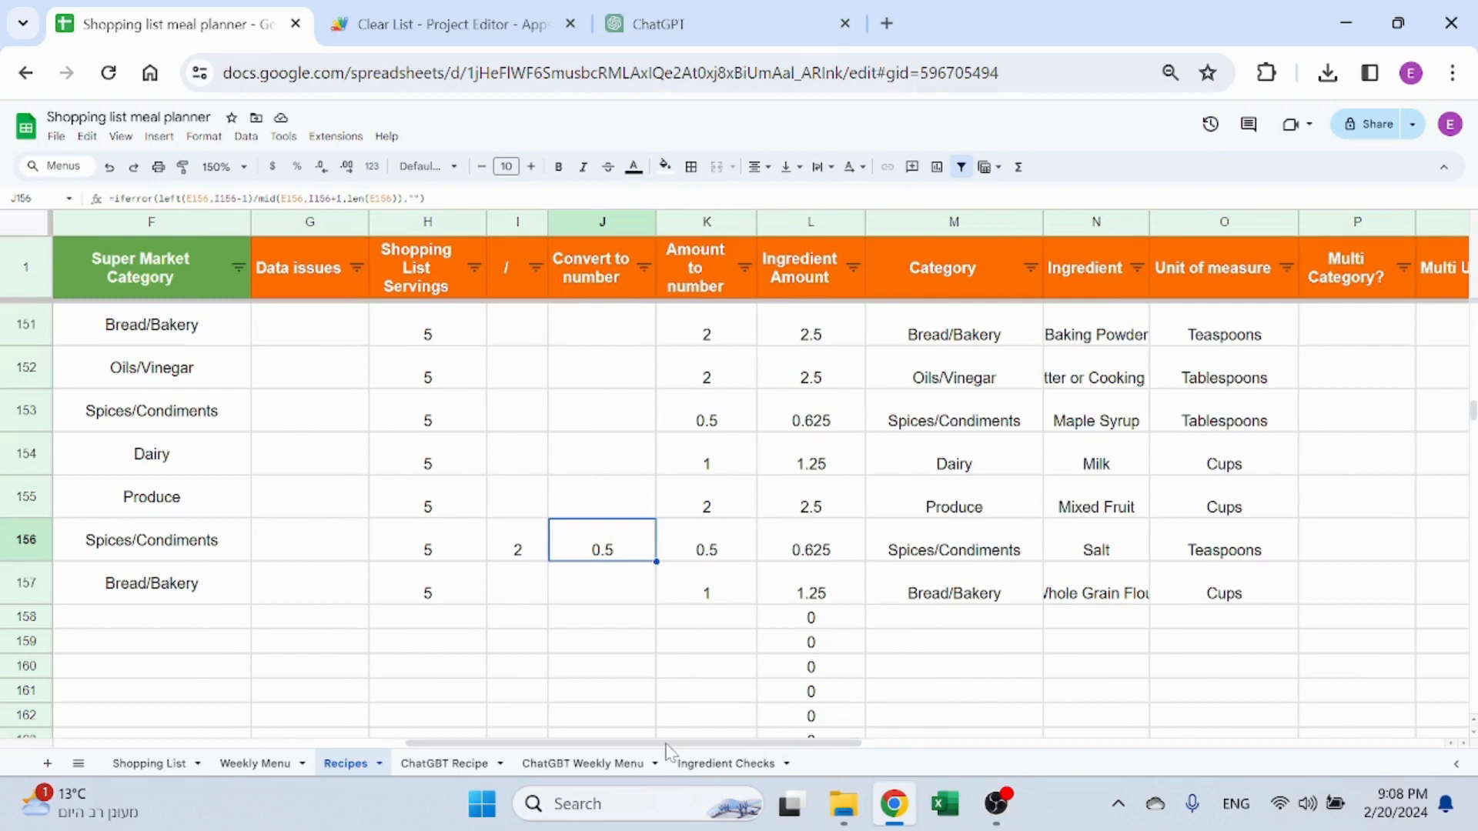
left_click_drag(668, 744, 766, 743)
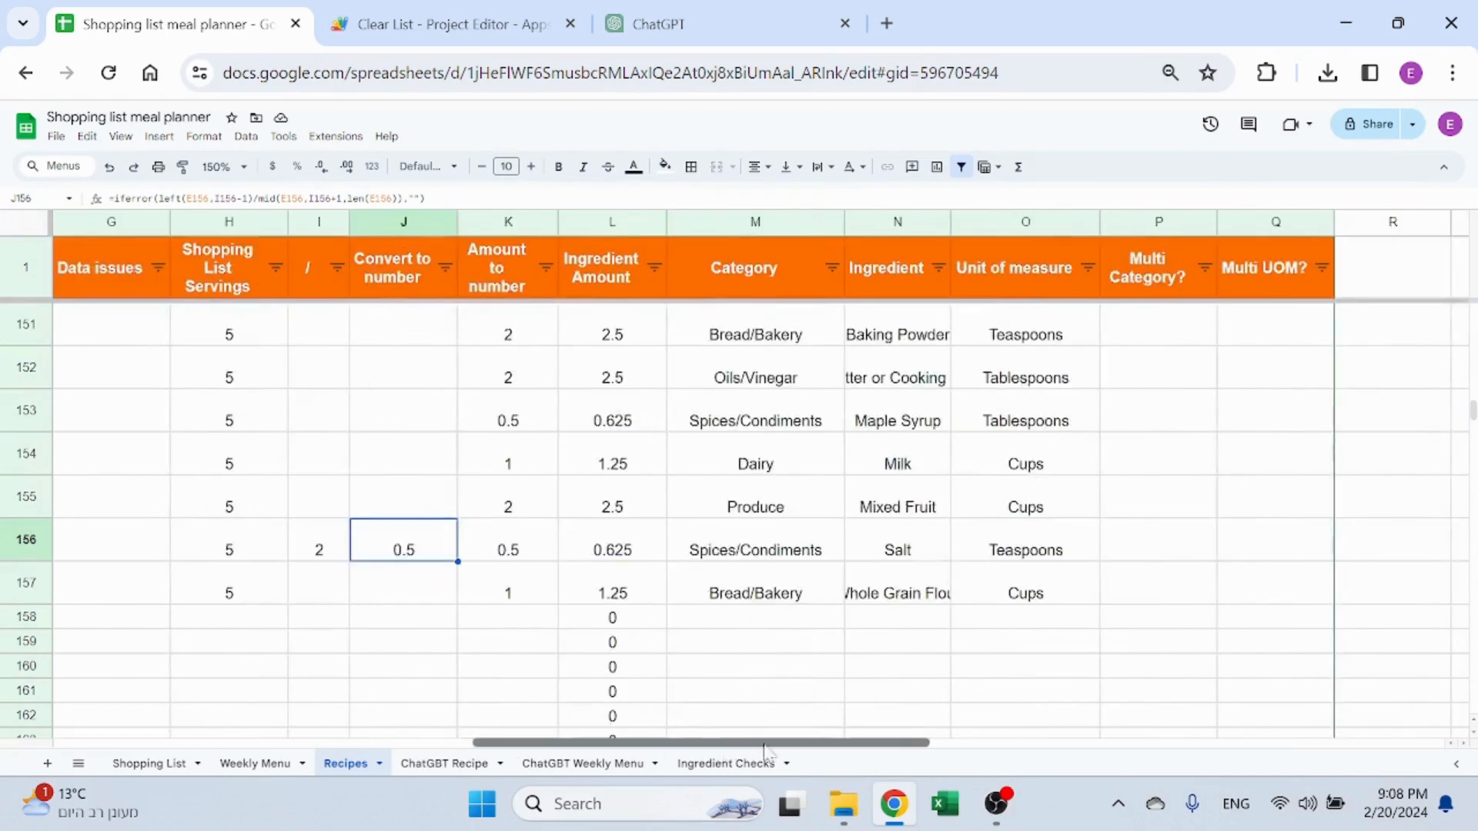
Examine the L156 formula again, highlighting its if(A156>0 condition, and leave it unedited
left_click(591, 546)
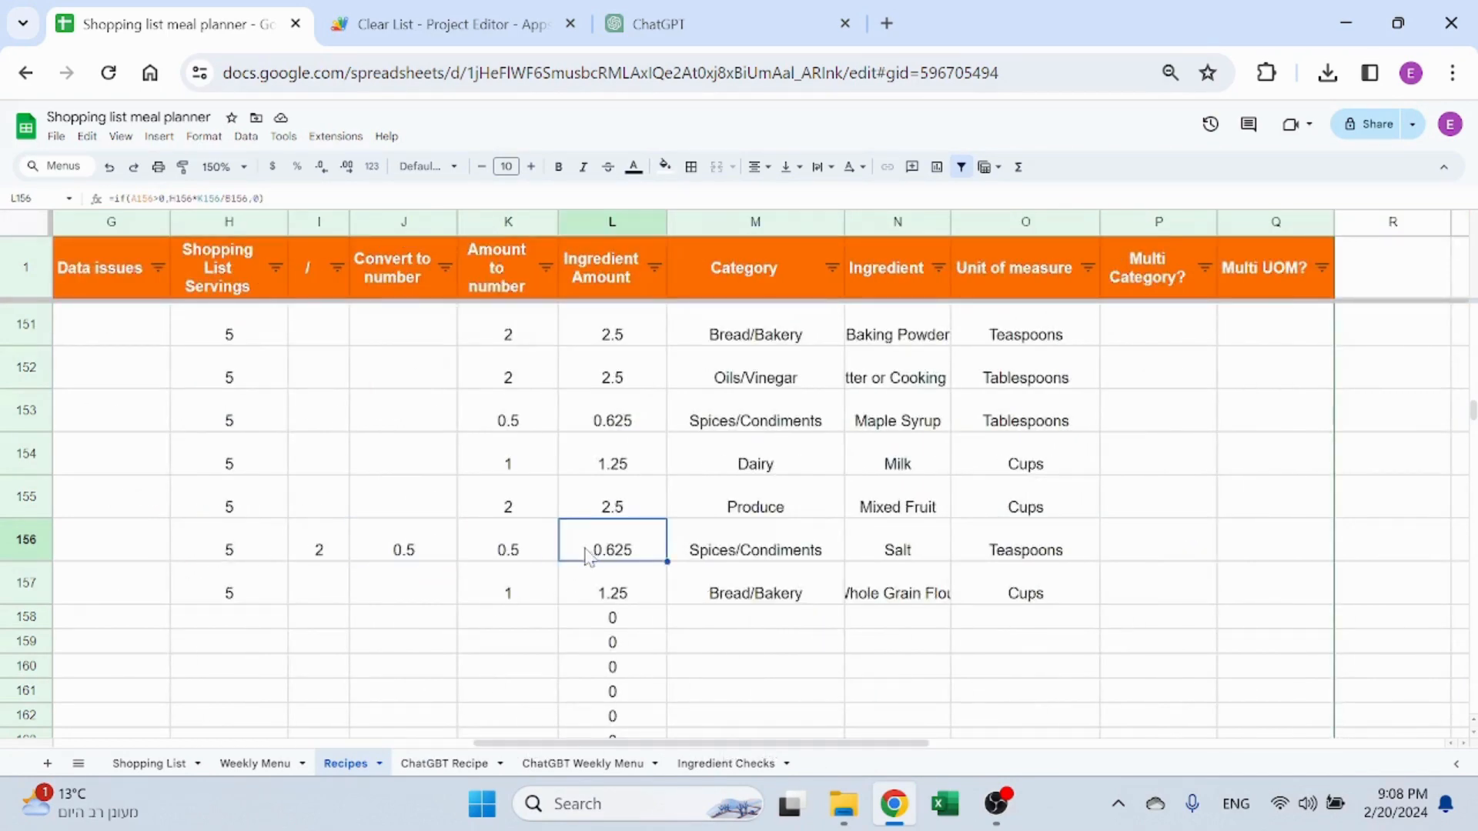
left_click(358, 198)
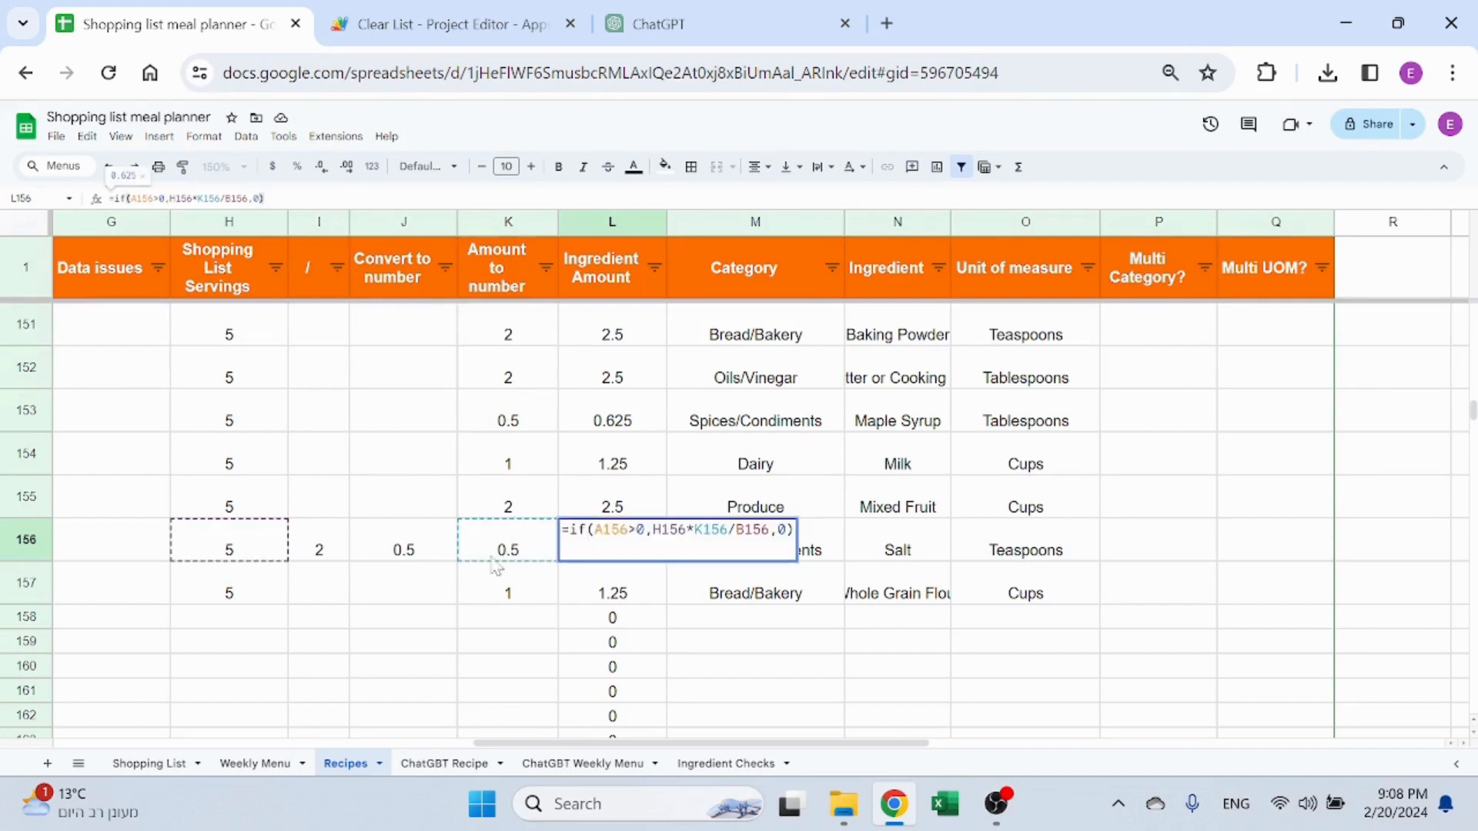
key("Escape")
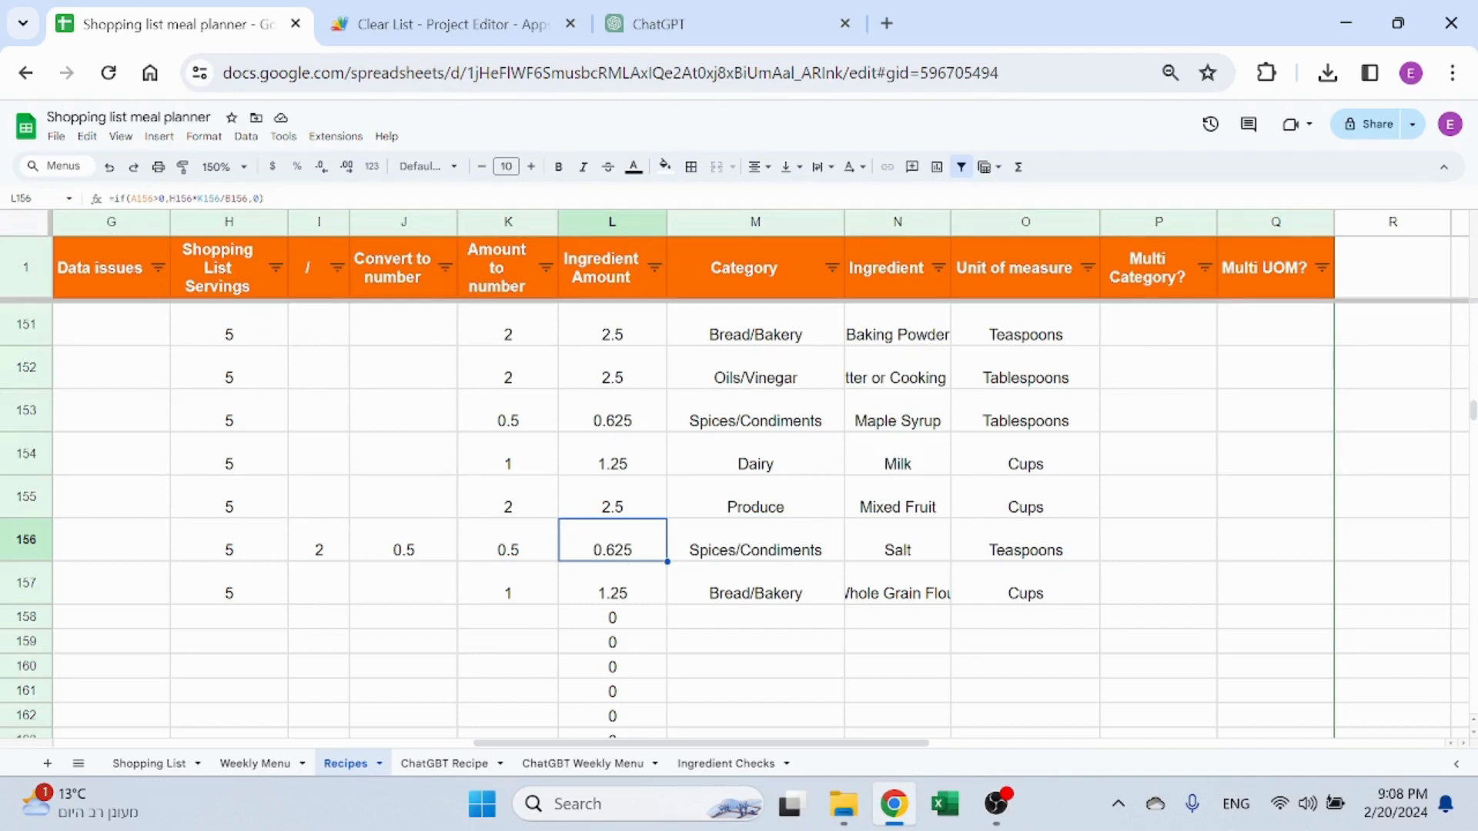
left_click_drag(114, 198, 169, 199)
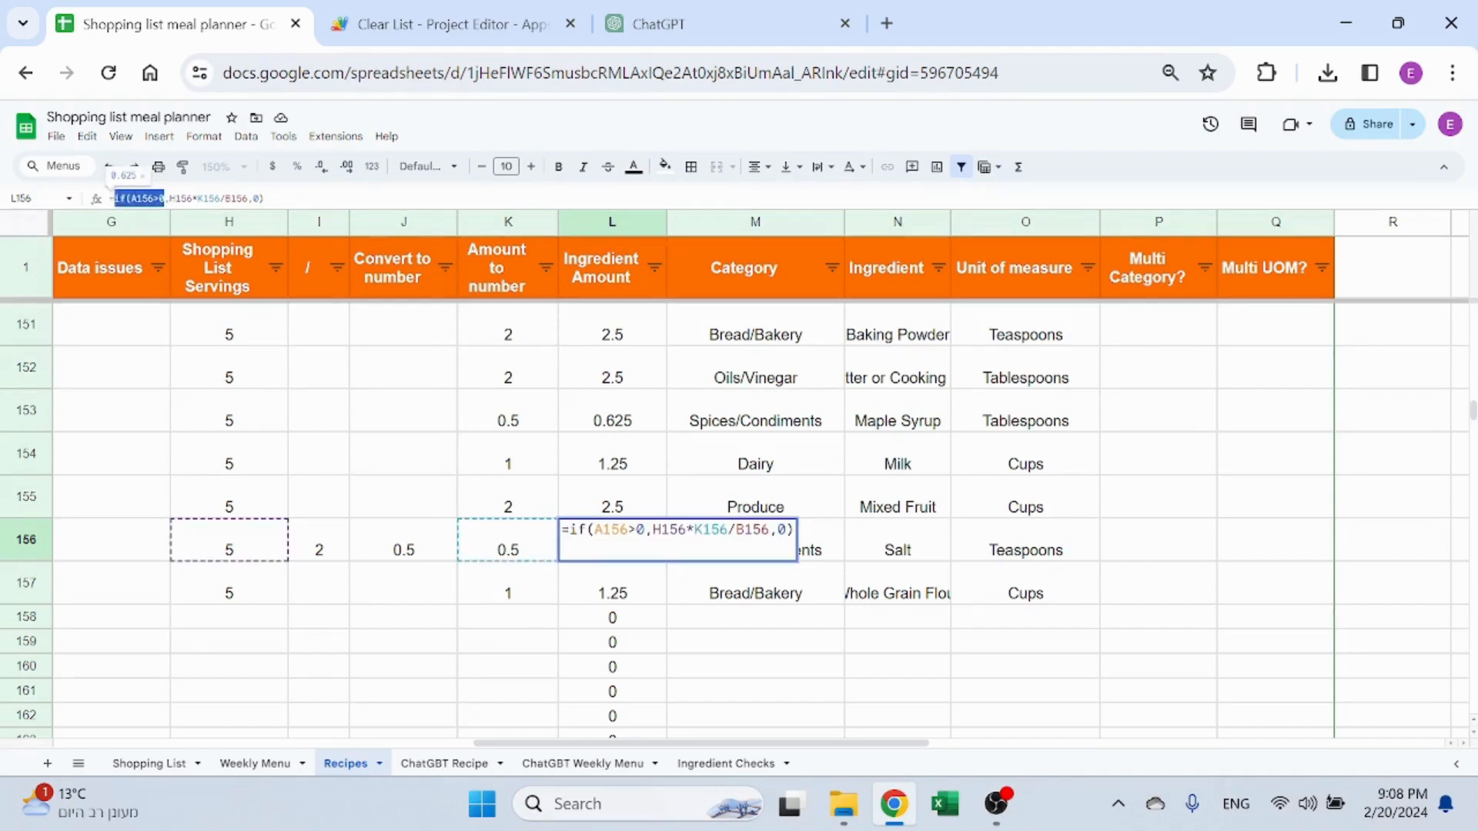
left_click_drag(847, 742, 810, 743)
key("Escape")
Check the calculated Category and Unit of measure cells for Salt in row 156
left_click(981, 671)
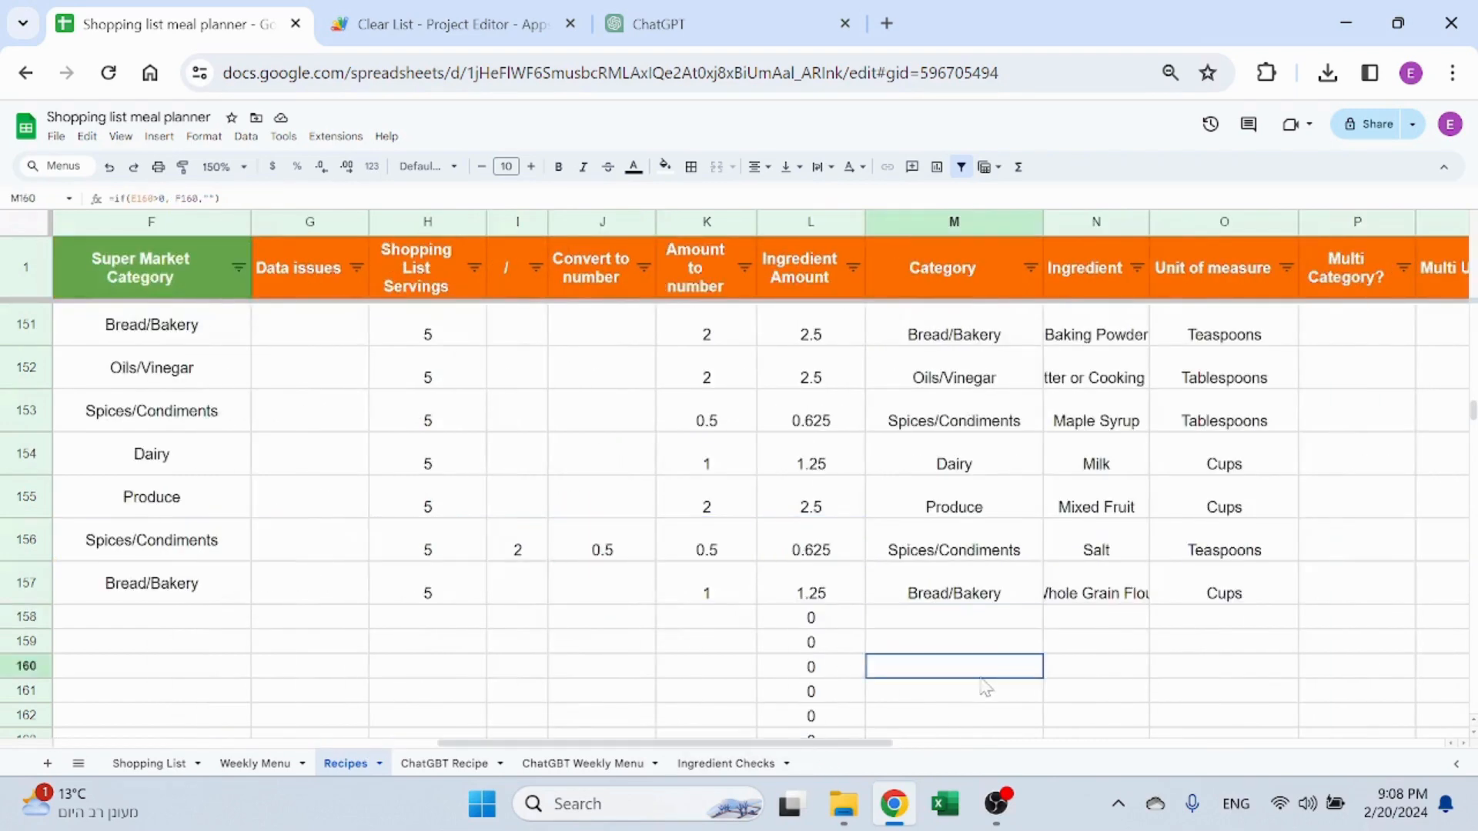
left_click(995, 622)
left_click(796, 560)
left_click(934, 583)
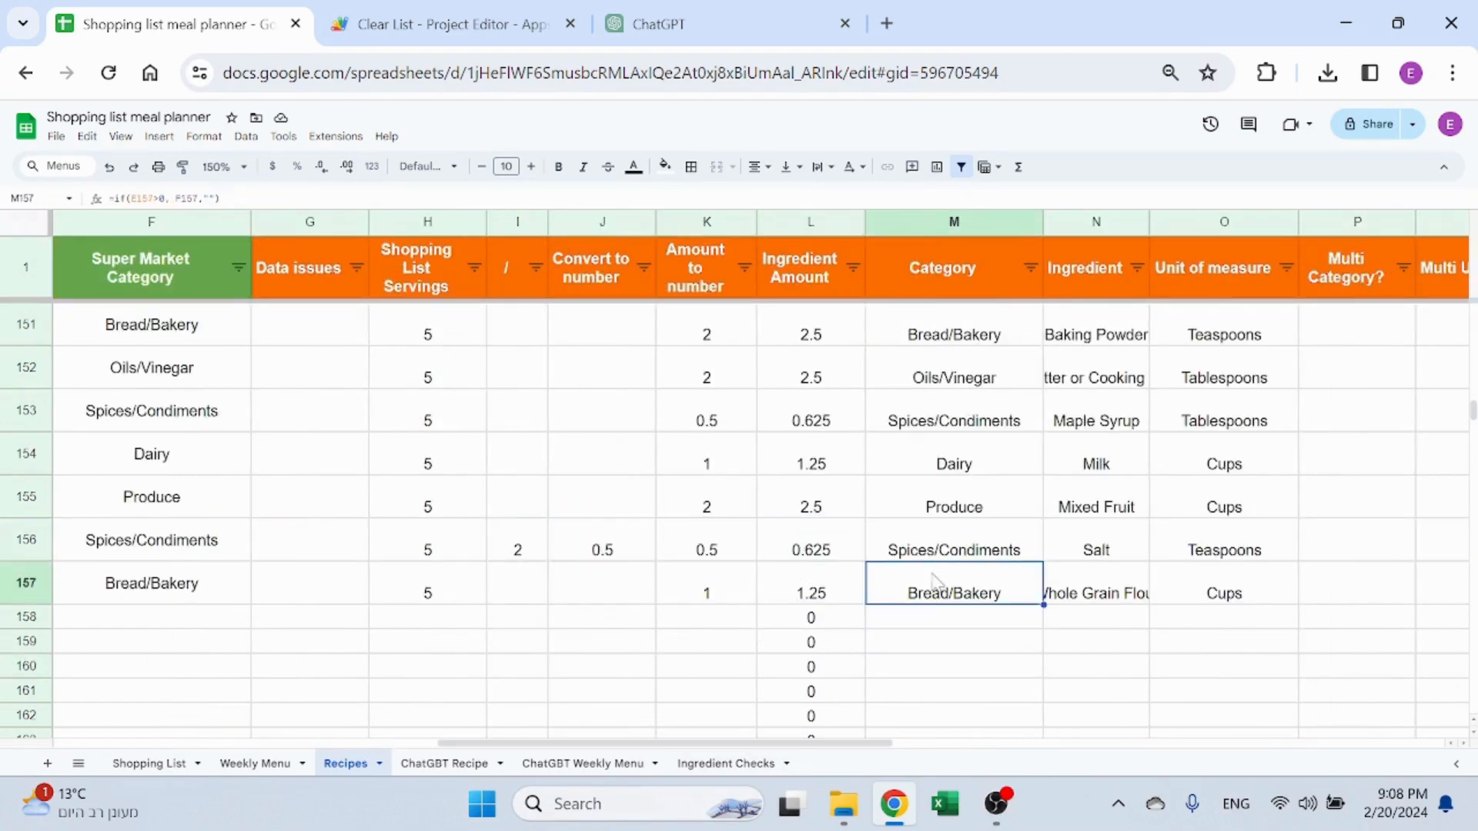
left_click(943, 553)
left_click_drag(844, 743, 933, 743)
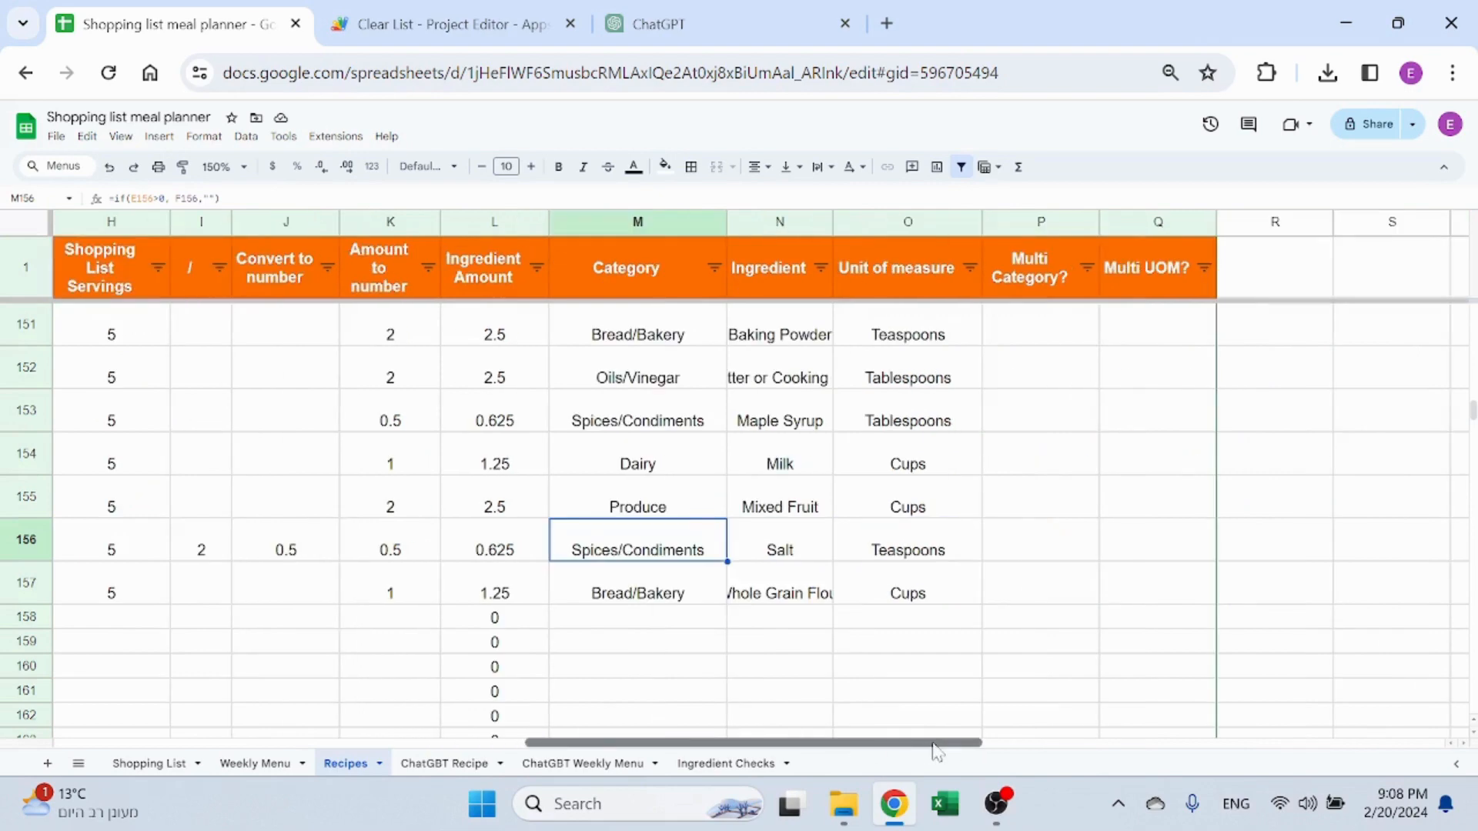
left_click(906, 548)
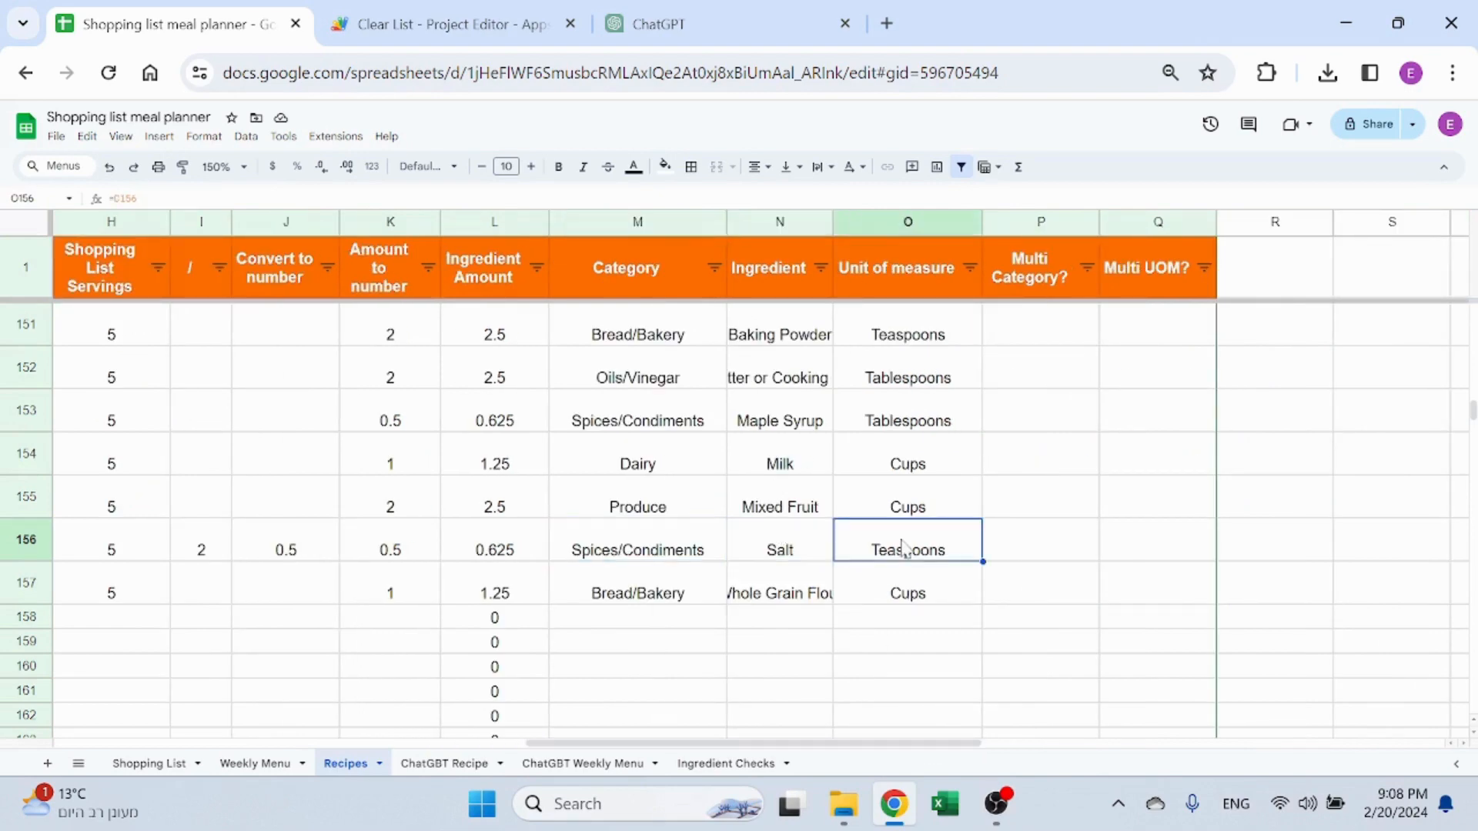
left_click(627, 566)
Move the Ingredient Checks sheet before ChatGBT Weekly Menu, restore the sheet order and return to Recipes
left_click_drag(724, 763, 616, 759)
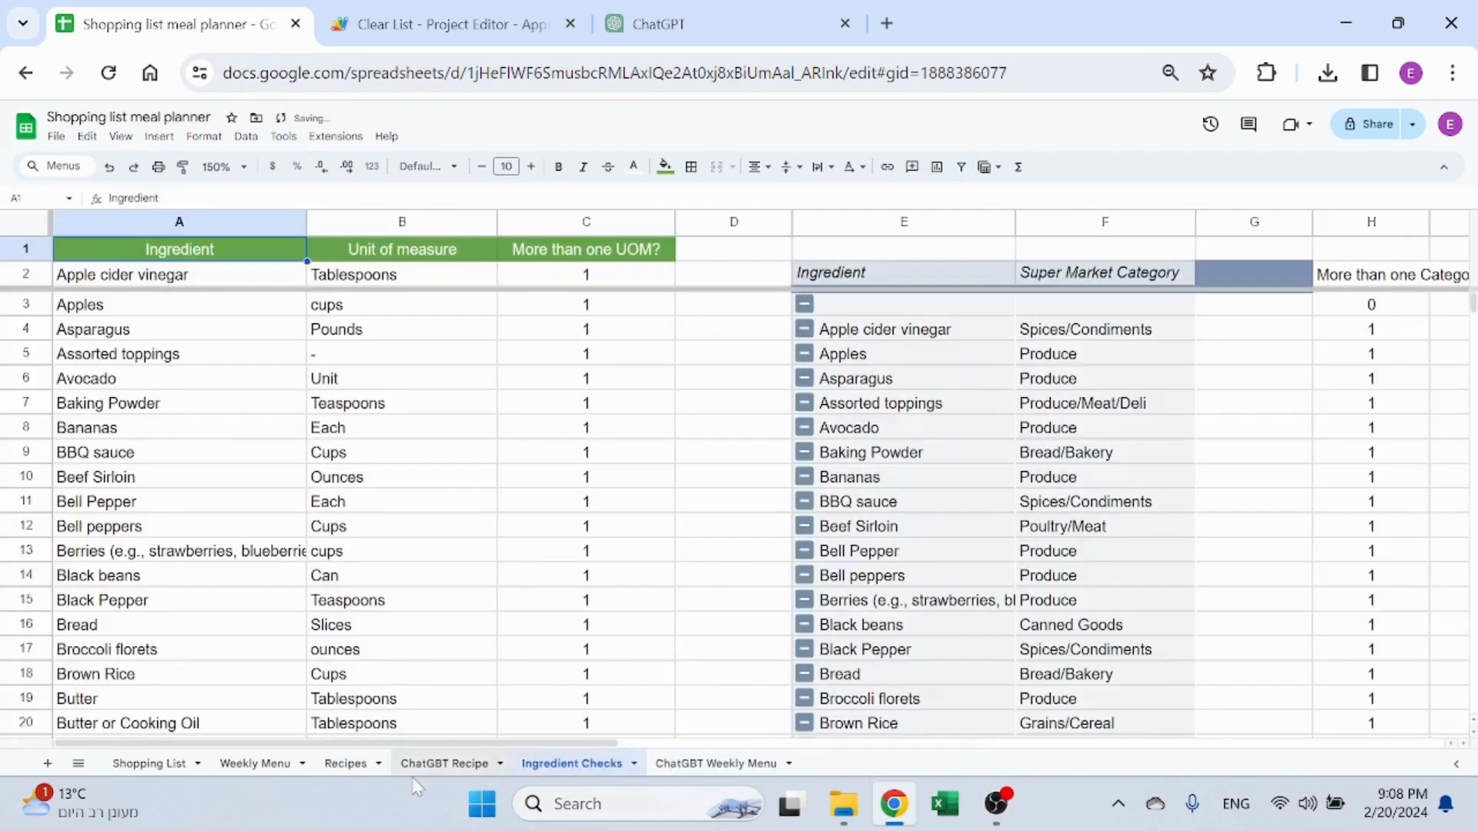
left_click(346, 763)
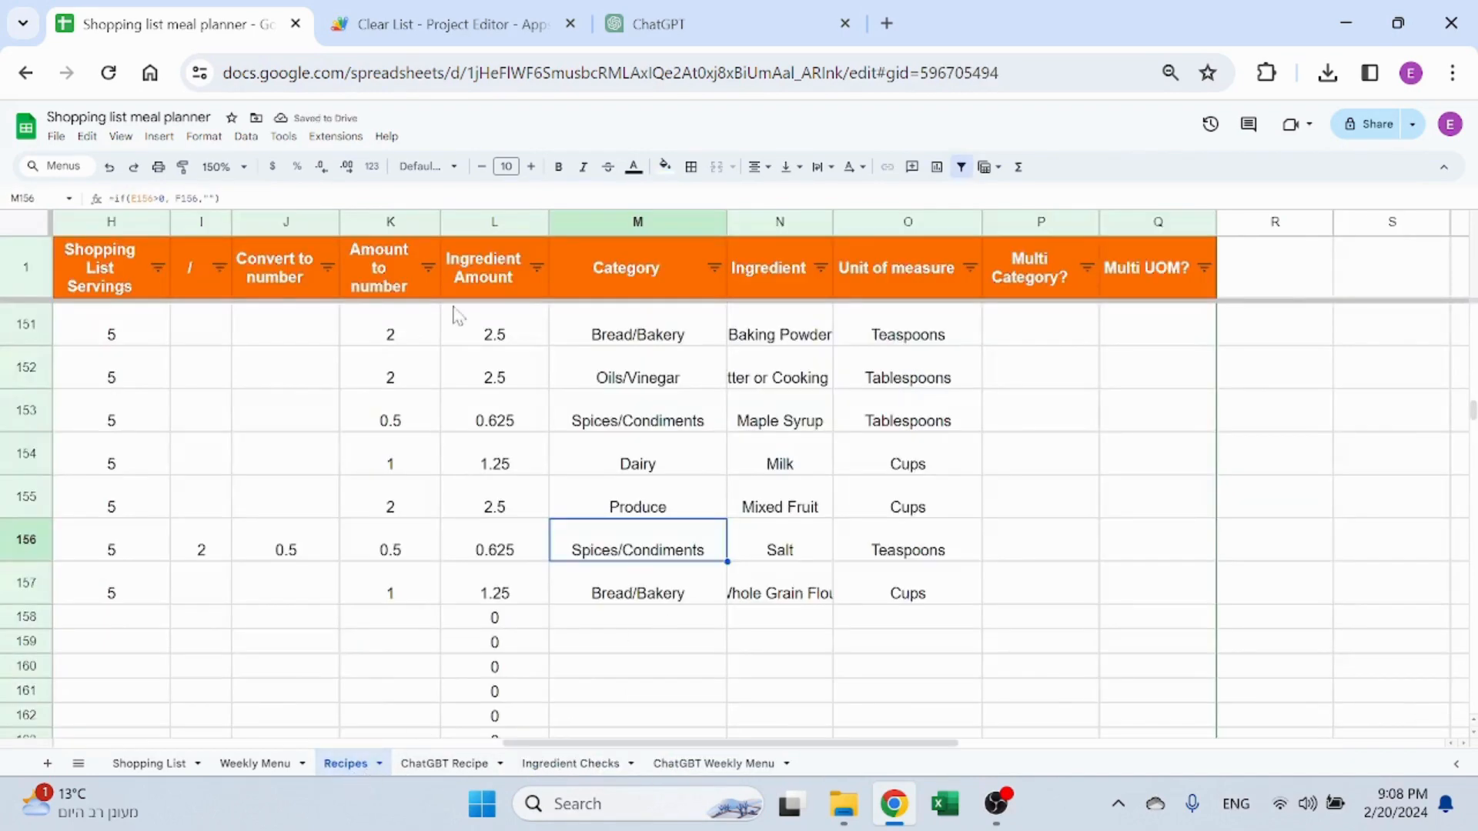
left_click_drag(713, 763, 533, 765)
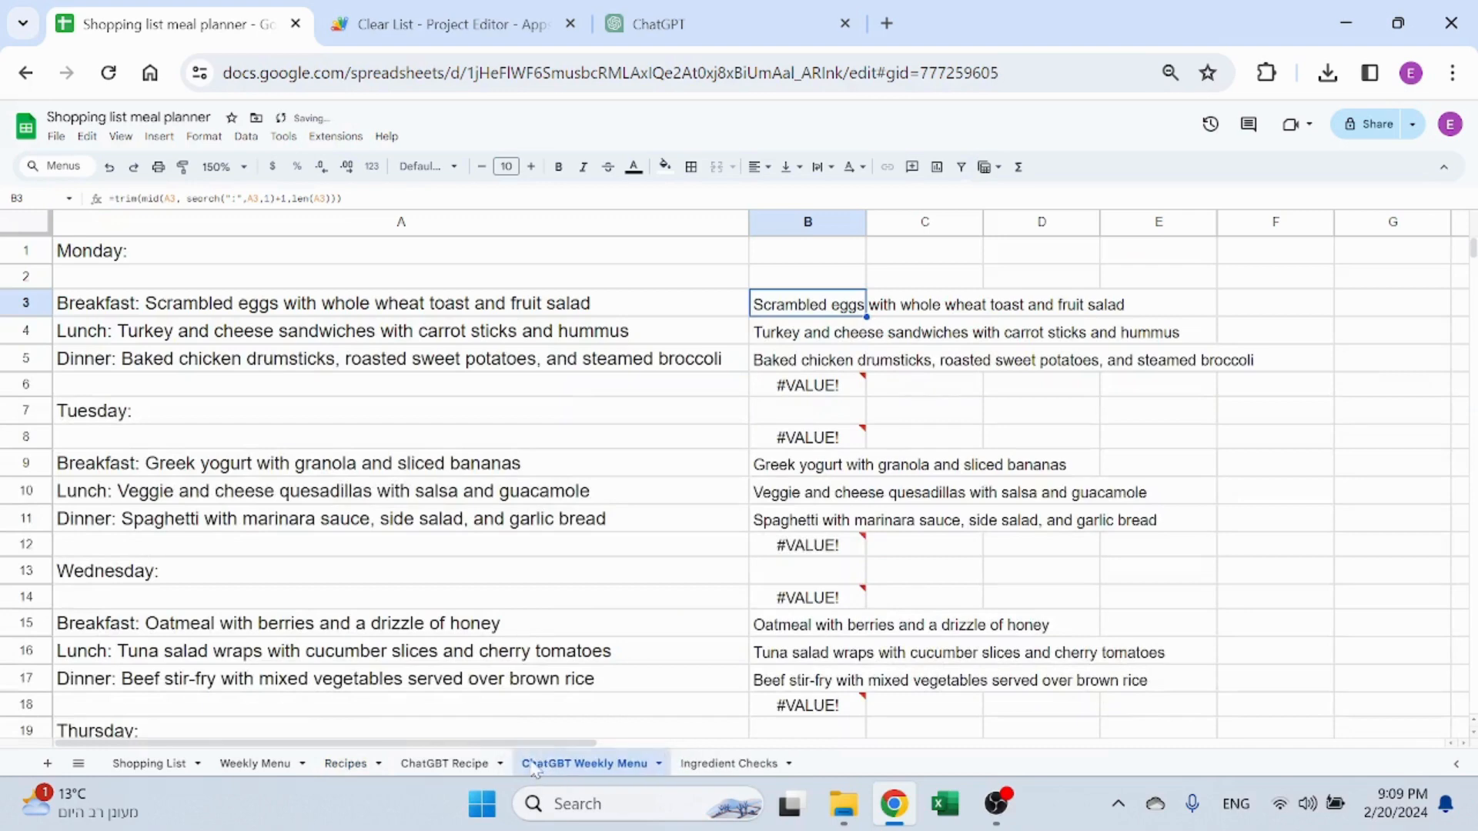
left_click(346, 763)
Compare the Category formula in M156 with Salt's Super Market Category in F156
double_click(600, 537)
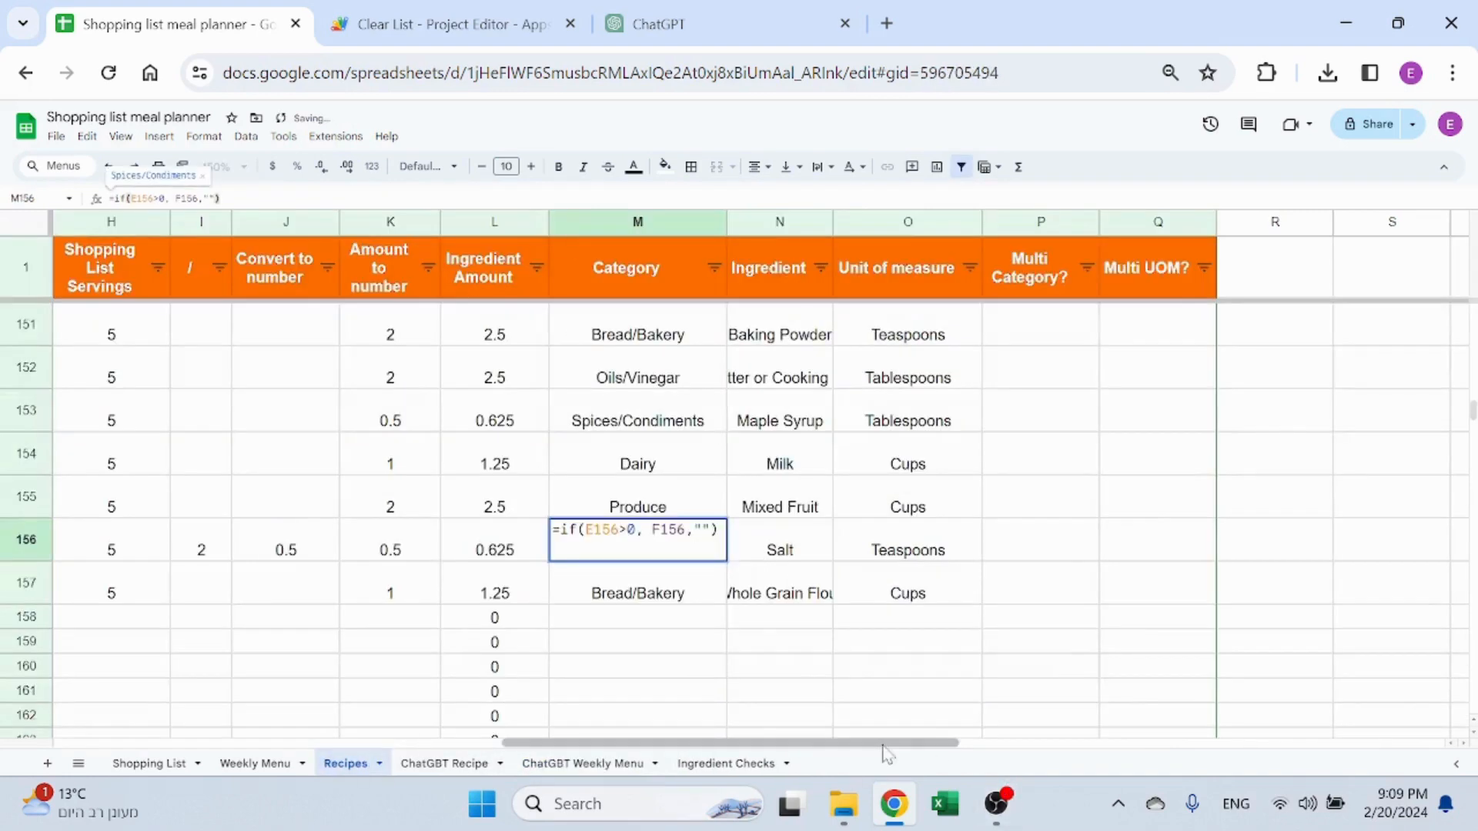
left_click_drag(880, 744, 487, 723)
key("Escape")
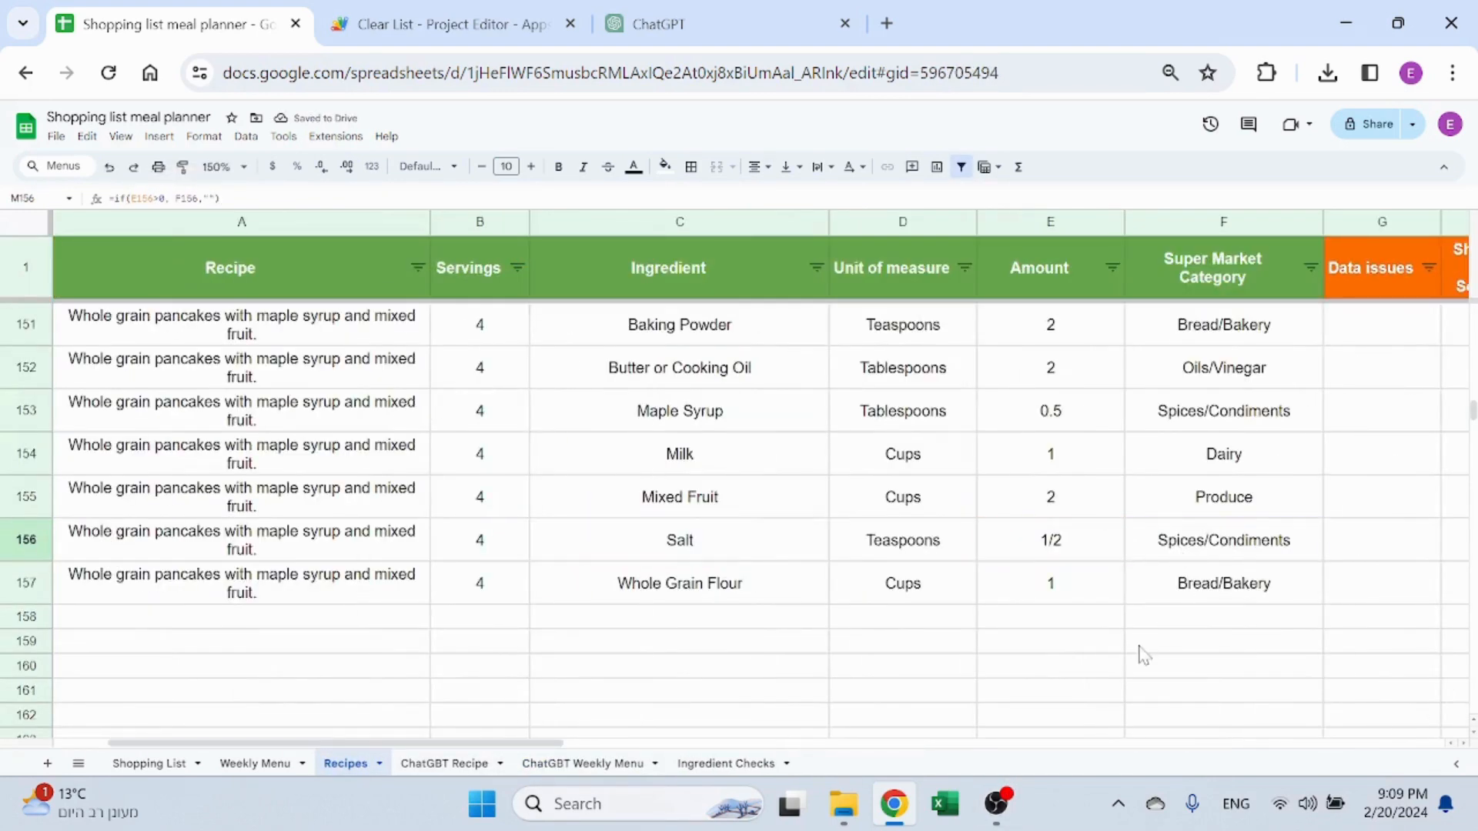
key("Right")
key("Right")
key("Right")
key("Right")
key("Right")
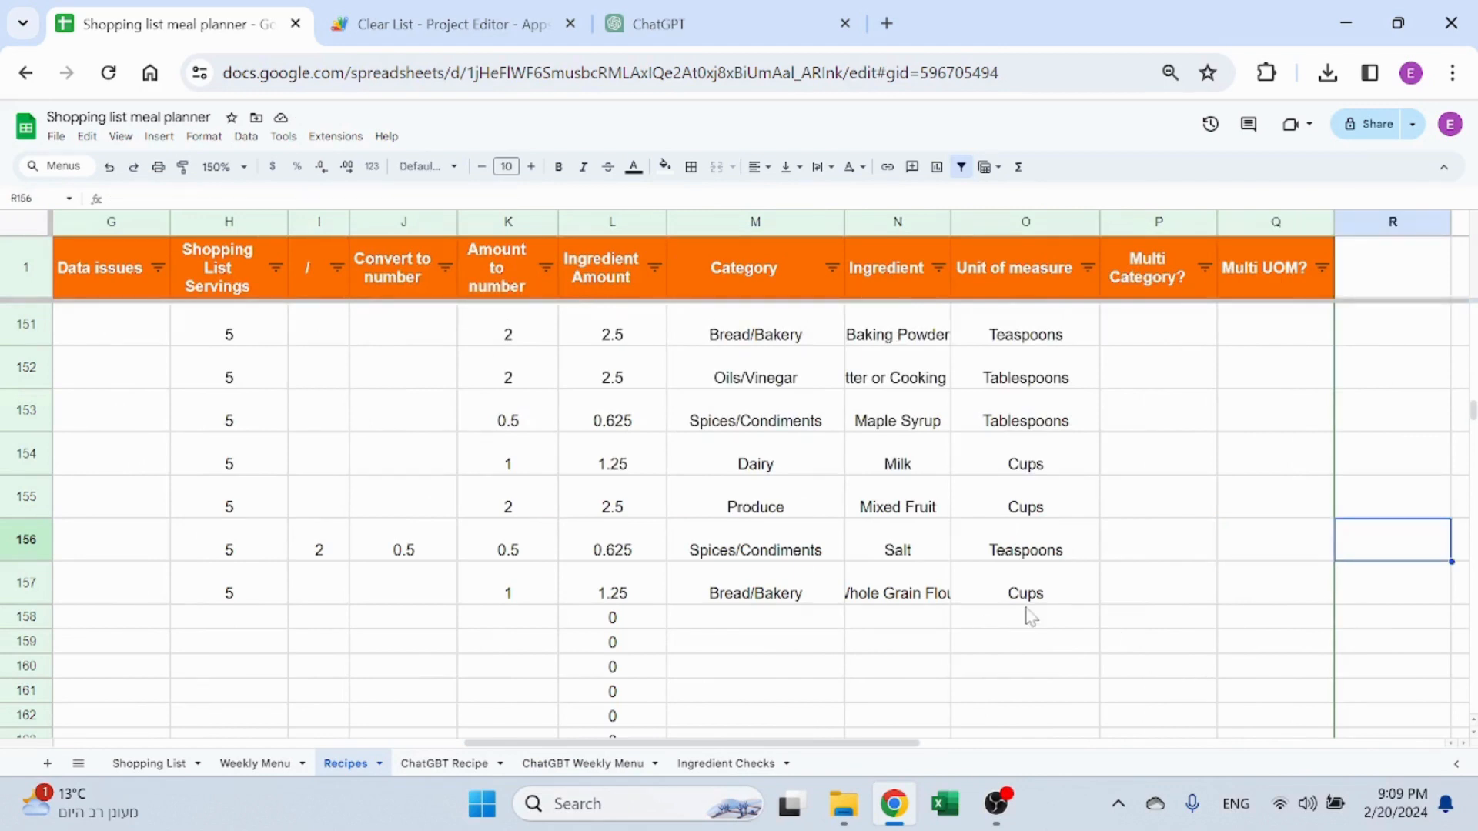
Compare the Multi Category? and Multi UOM? formulas in row 156 with columns C and H of Ingredient Checks
left_click(1163, 541)
left_click(1234, 547)
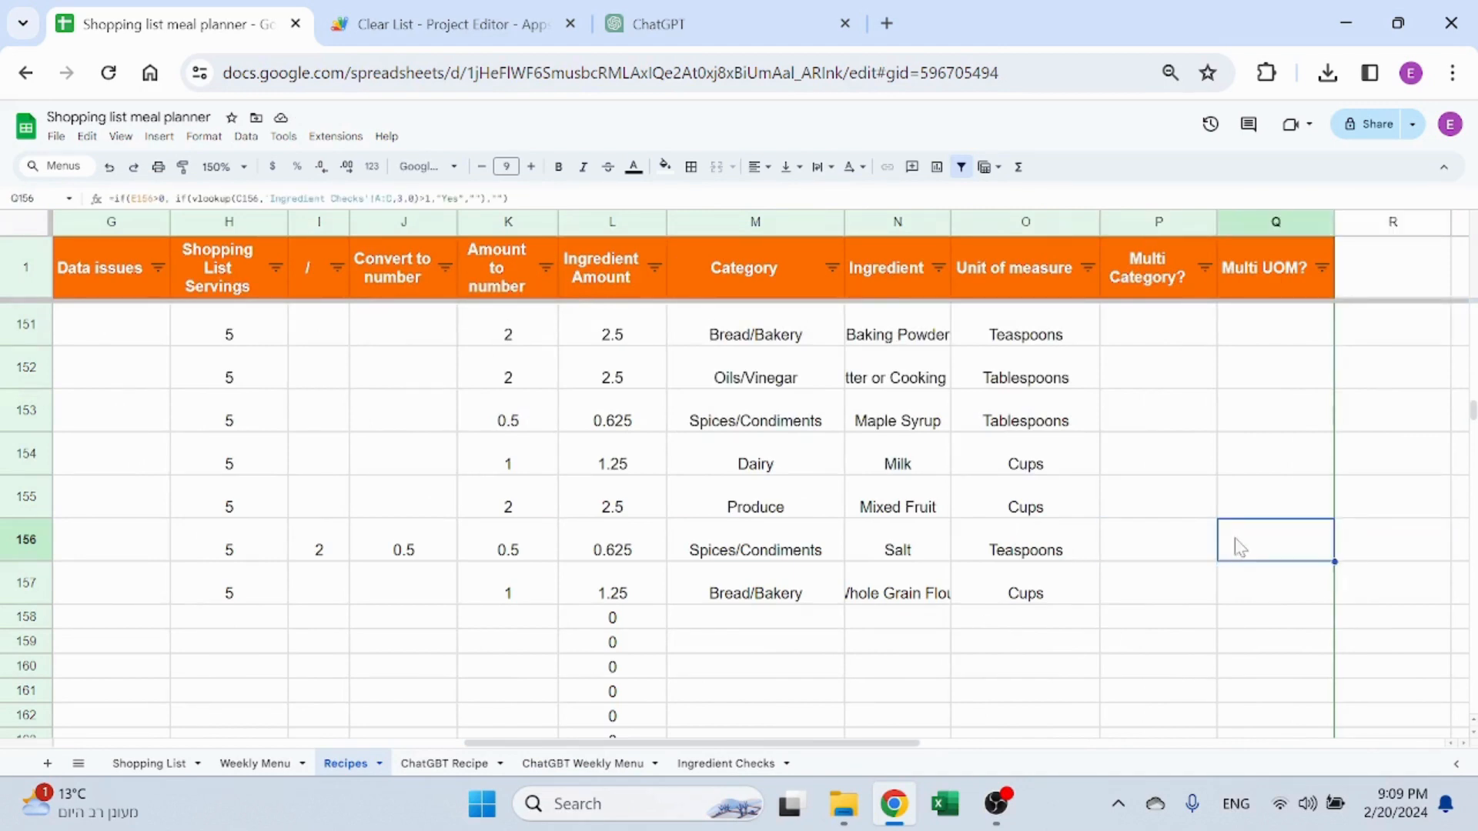
left_click(1171, 550)
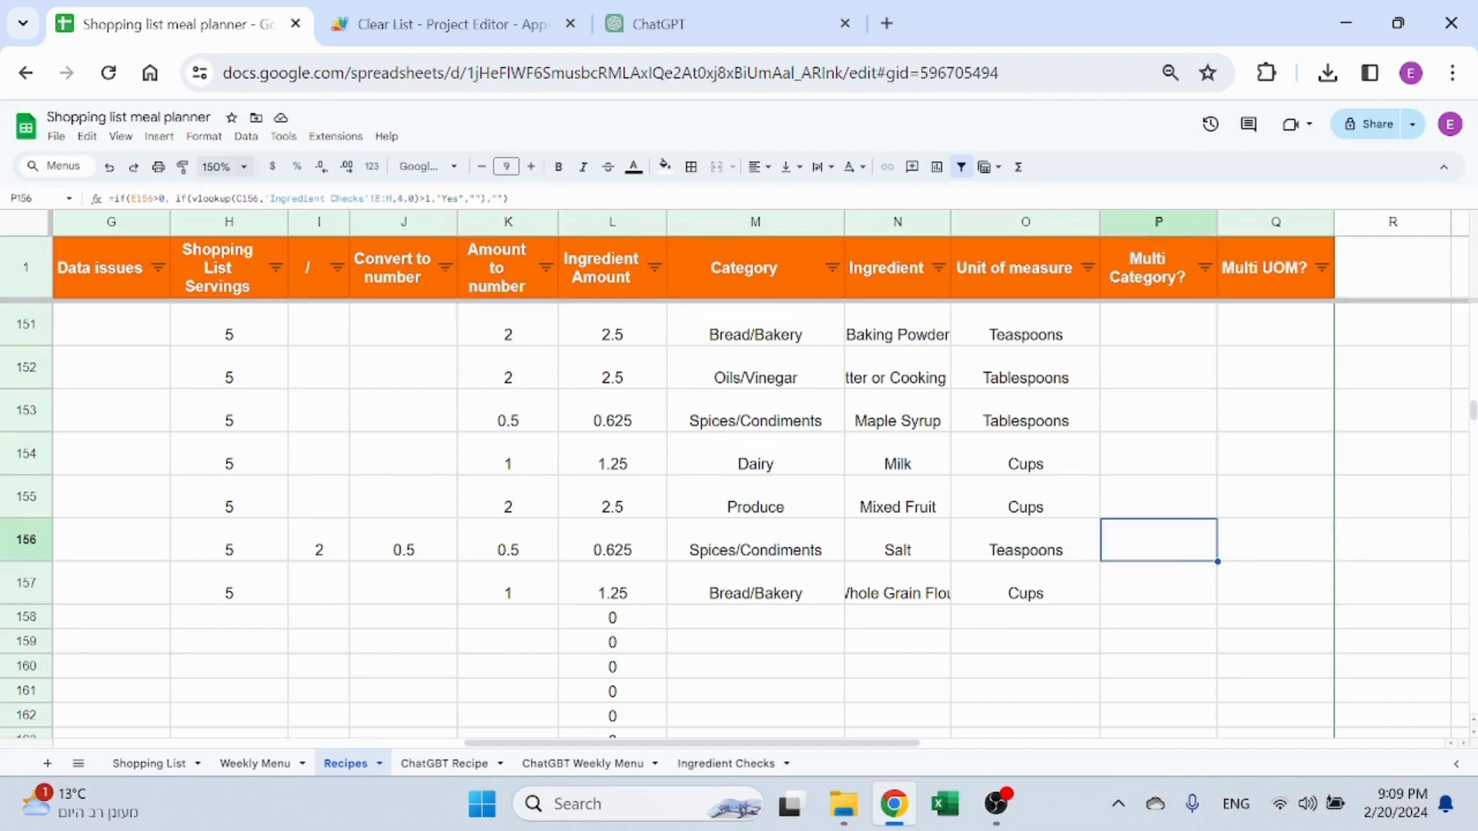
left_click(700, 764)
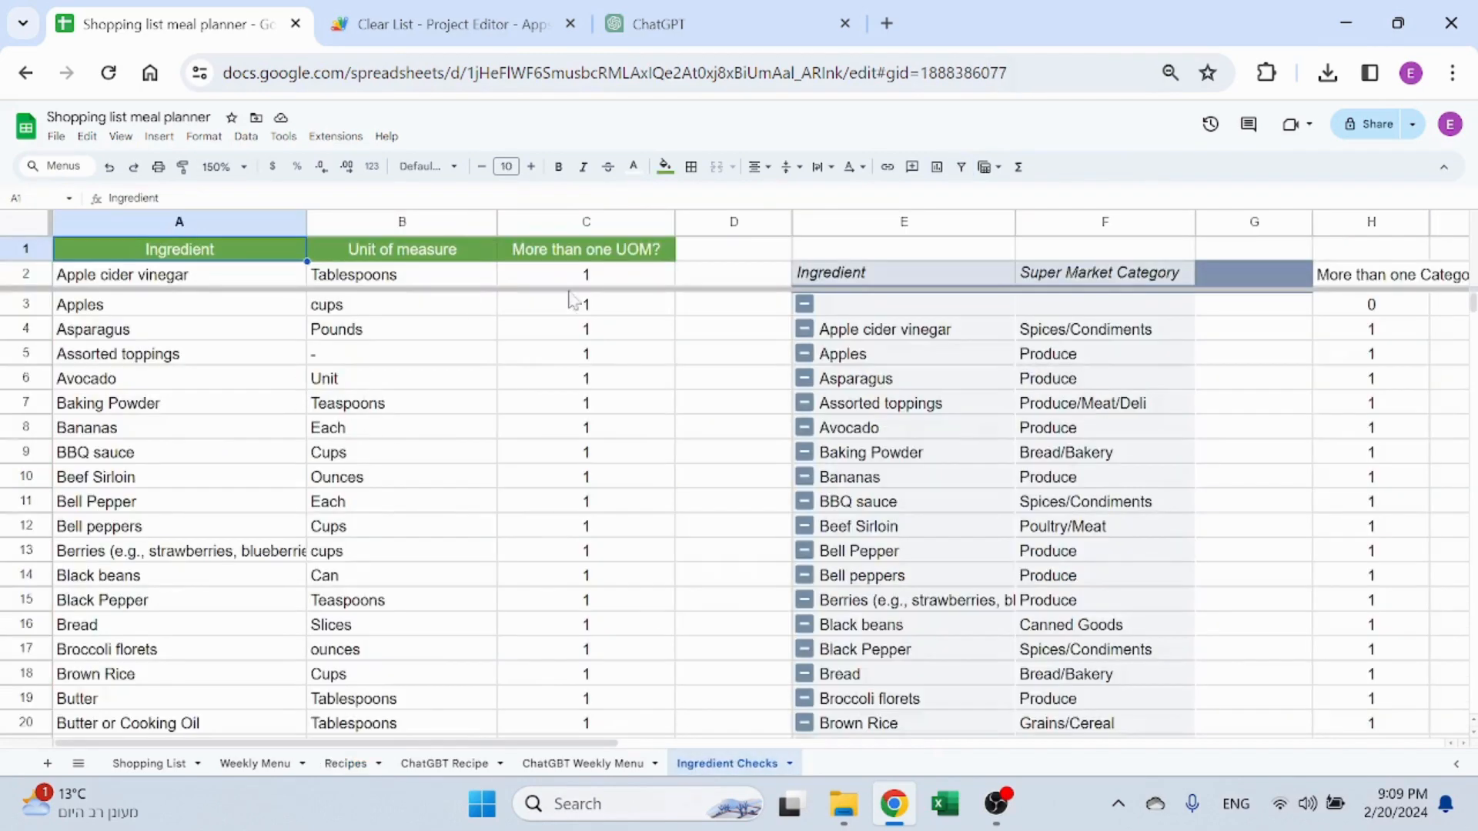
left_click(630, 222)
left_click(1368, 225)
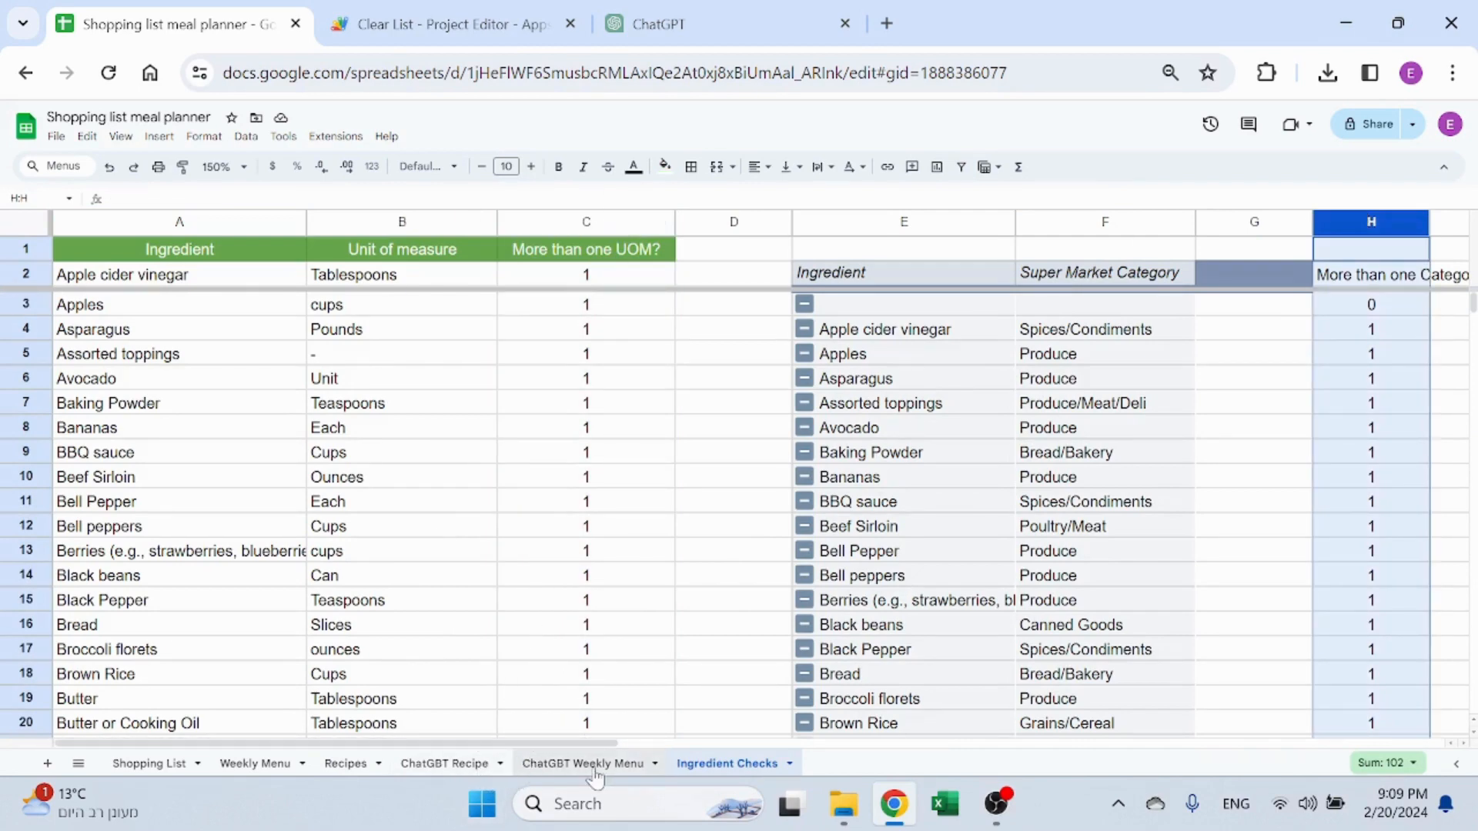
left_click(345, 764)
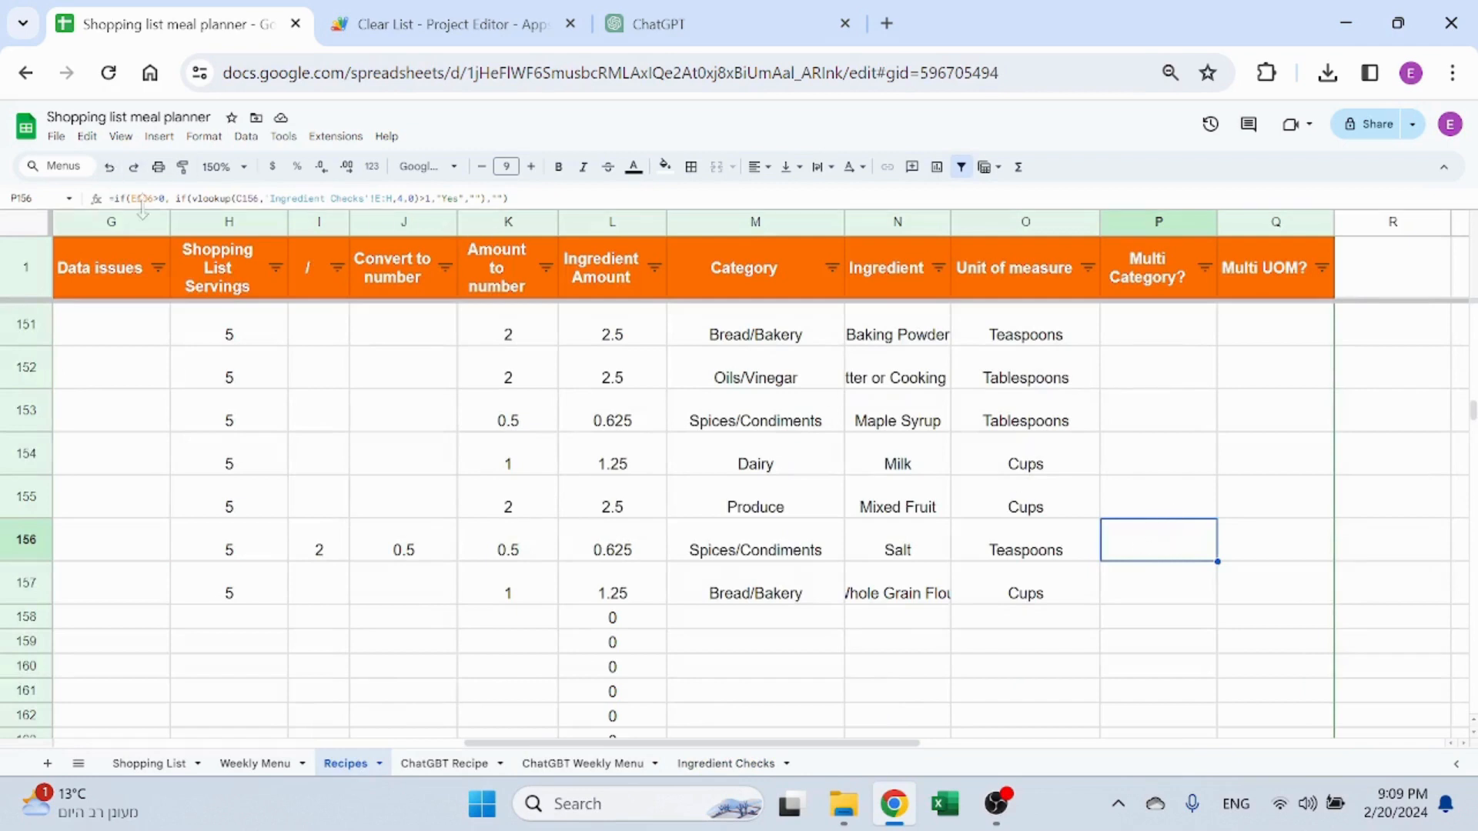
Walk through the VLOOKUP formula for Multi Category? in P156 and view the matching Multi UOM? formula in Q156
left_click(440, 199)
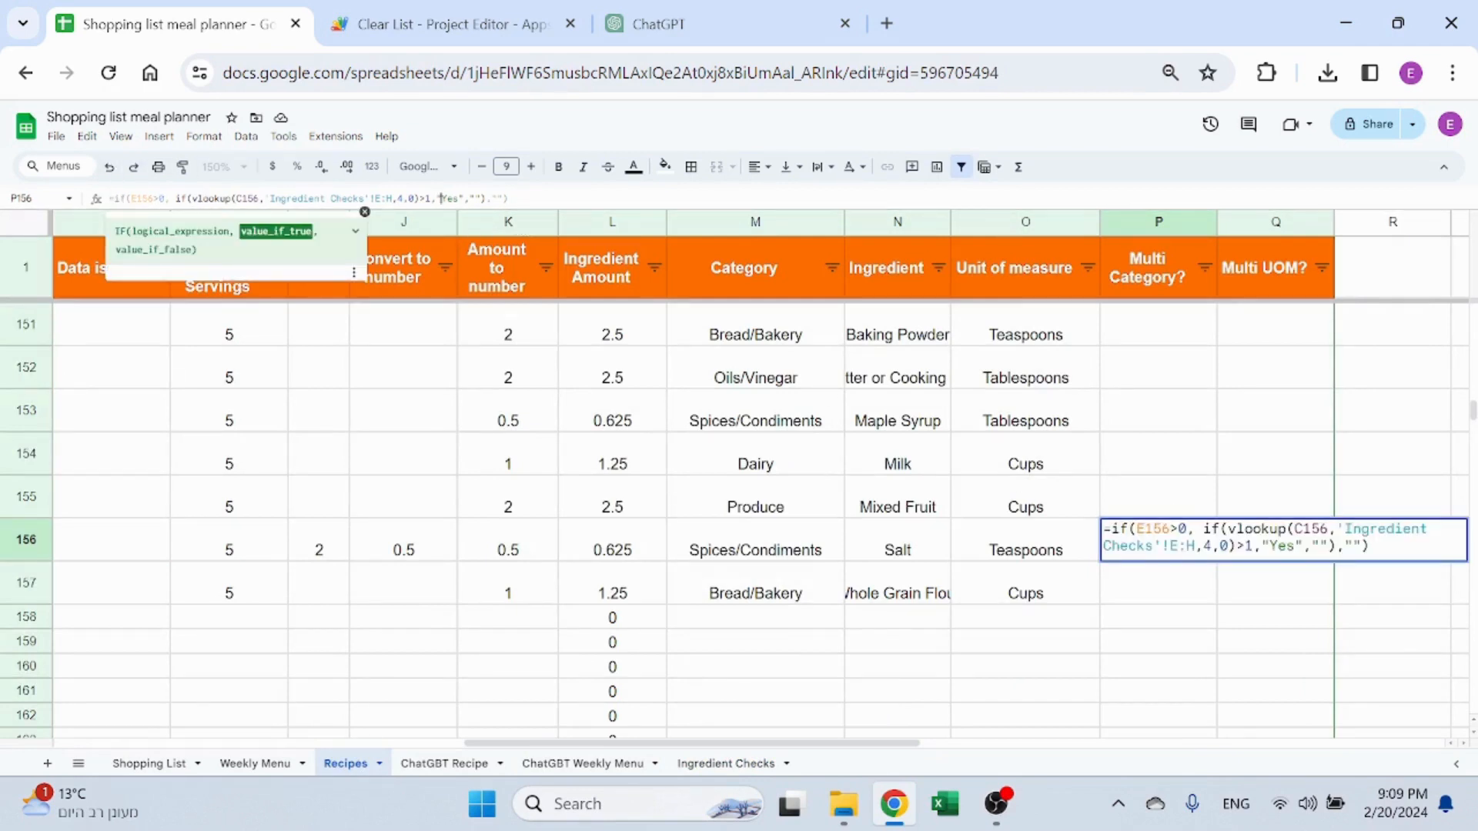
left_click(425, 198)
left_click(452, 198)
left_click(475, 198)
left_click(509, 198)
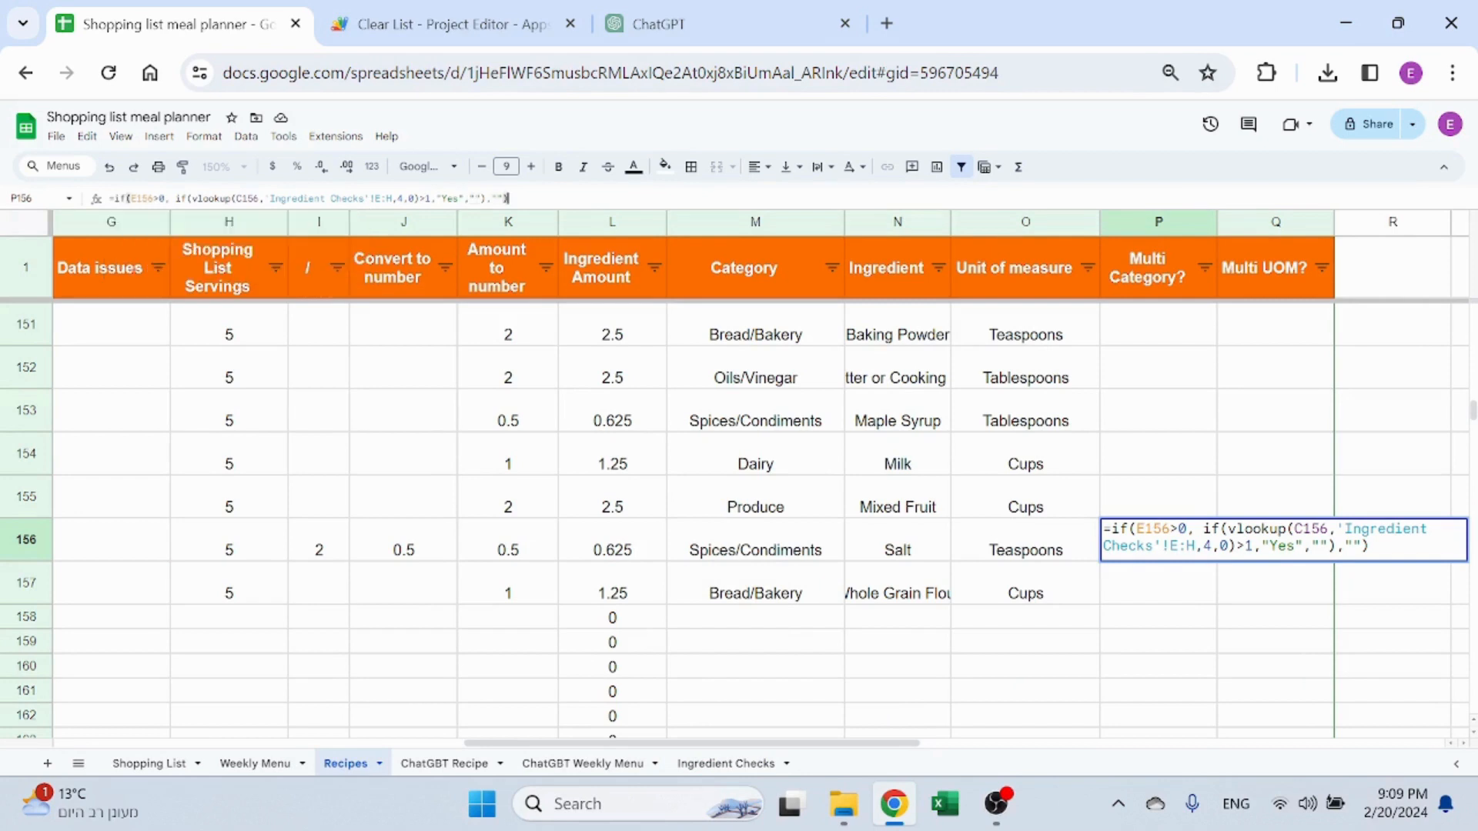
key("Escape")
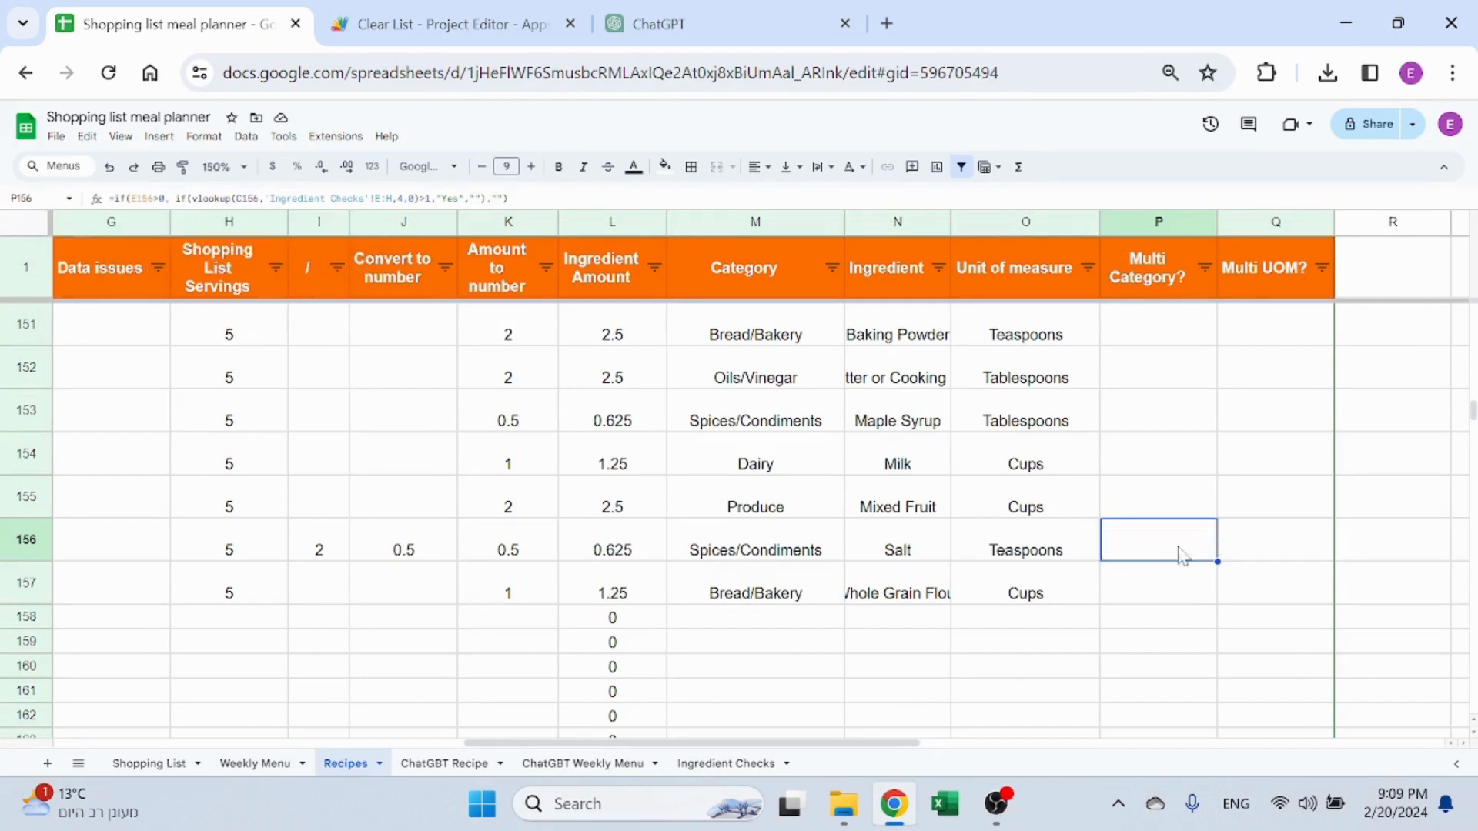
left_click(1226, 554)
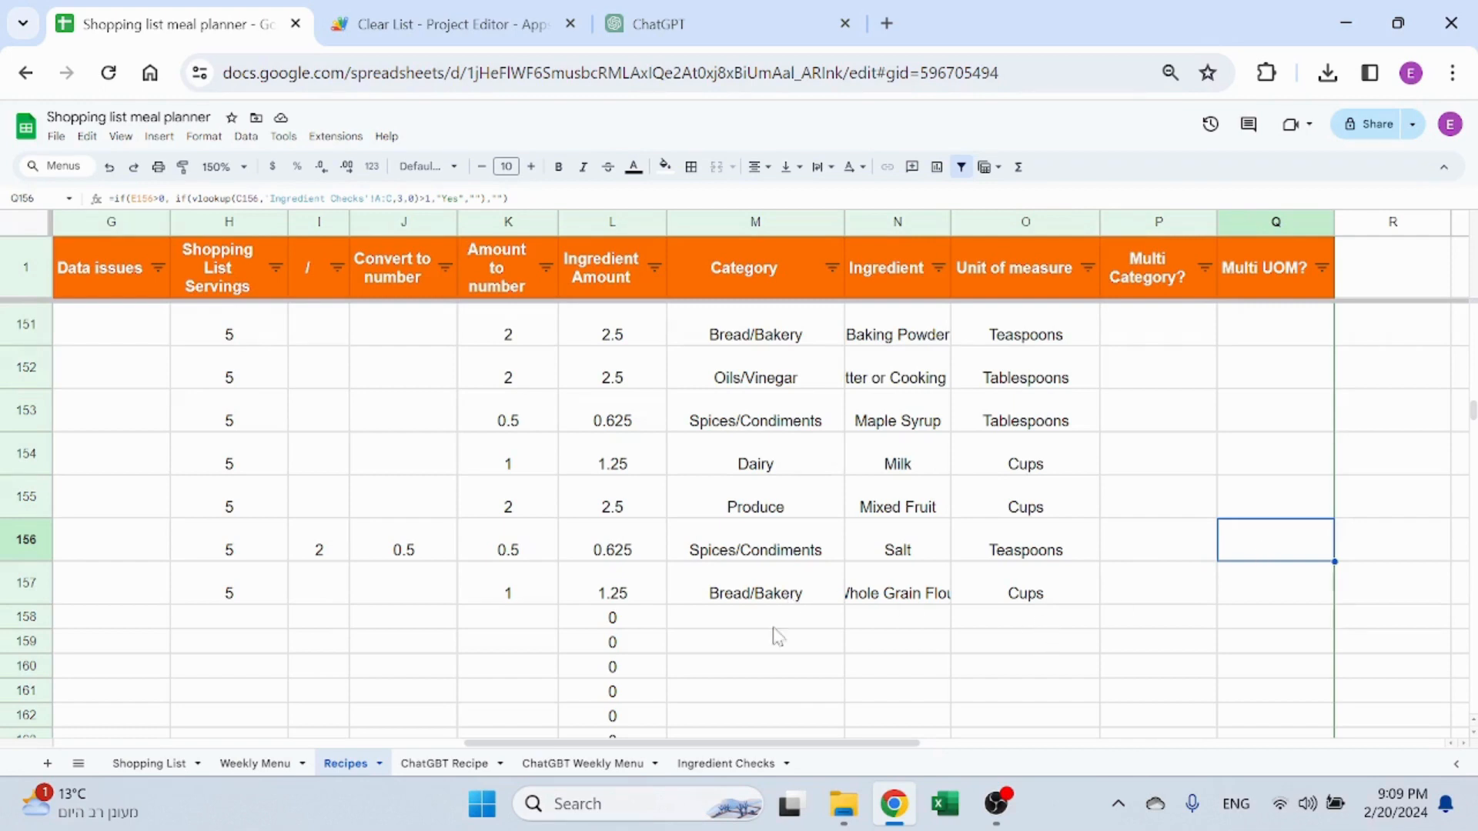
Return to the Shopping List Servings cell H156 and view its SUMIFS formula
key("Left")
key("Left")
key("Left")
key("Left")
key("Left")
key("Left")
key("Left")
key("Left")
key("Left")
key("Left")
key("Left")
left_click(434, 551)
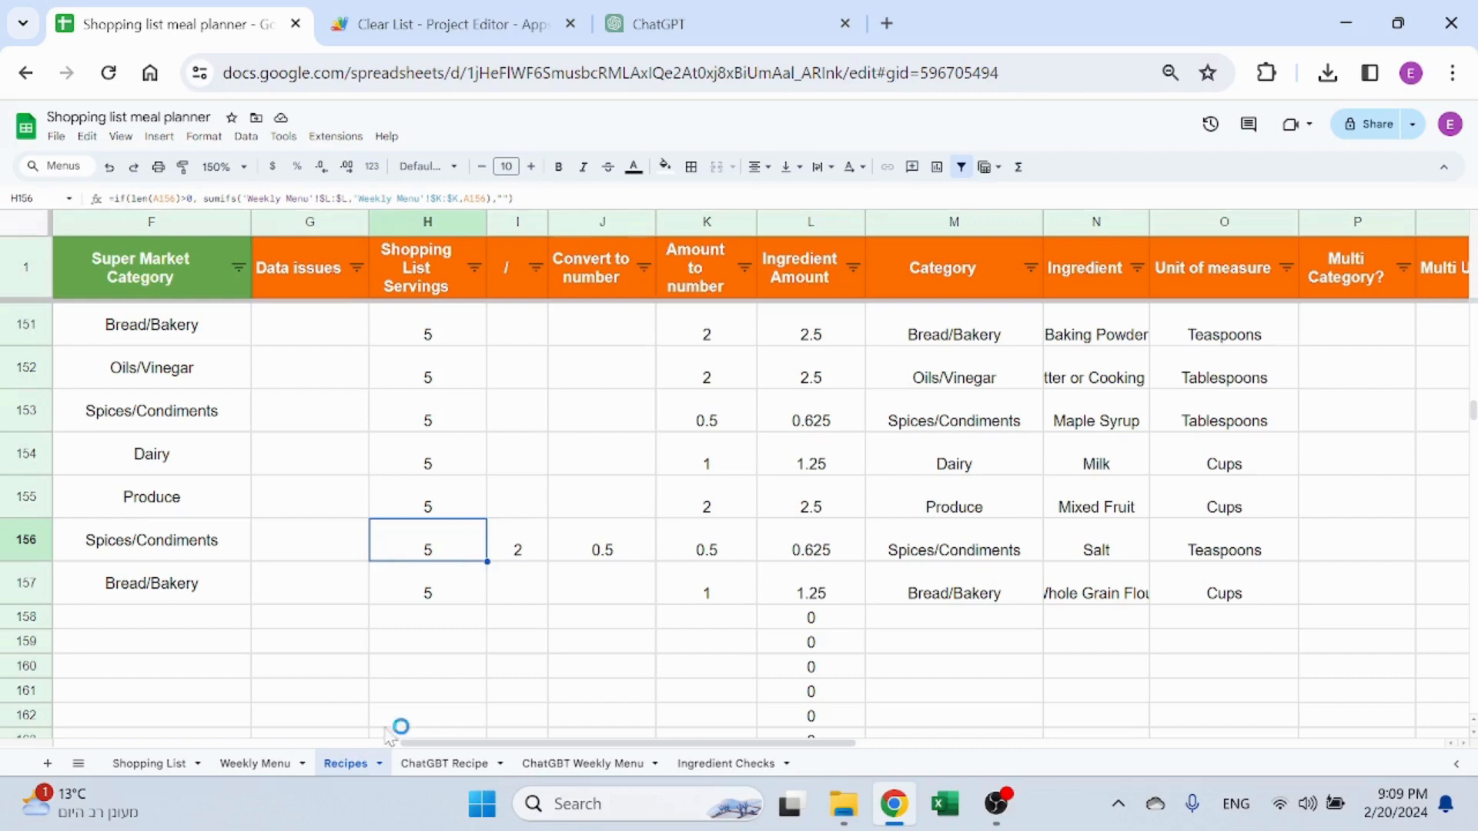
Review the Meal and Quantity columns K and L on the Weekly Menu sheet, ending back at the meal labels in column A
left_click(254, 764)
left_click(991, 477)
key("Right")
key("Right")
key("Right")
key("Right")
key("Right")
key("Right")
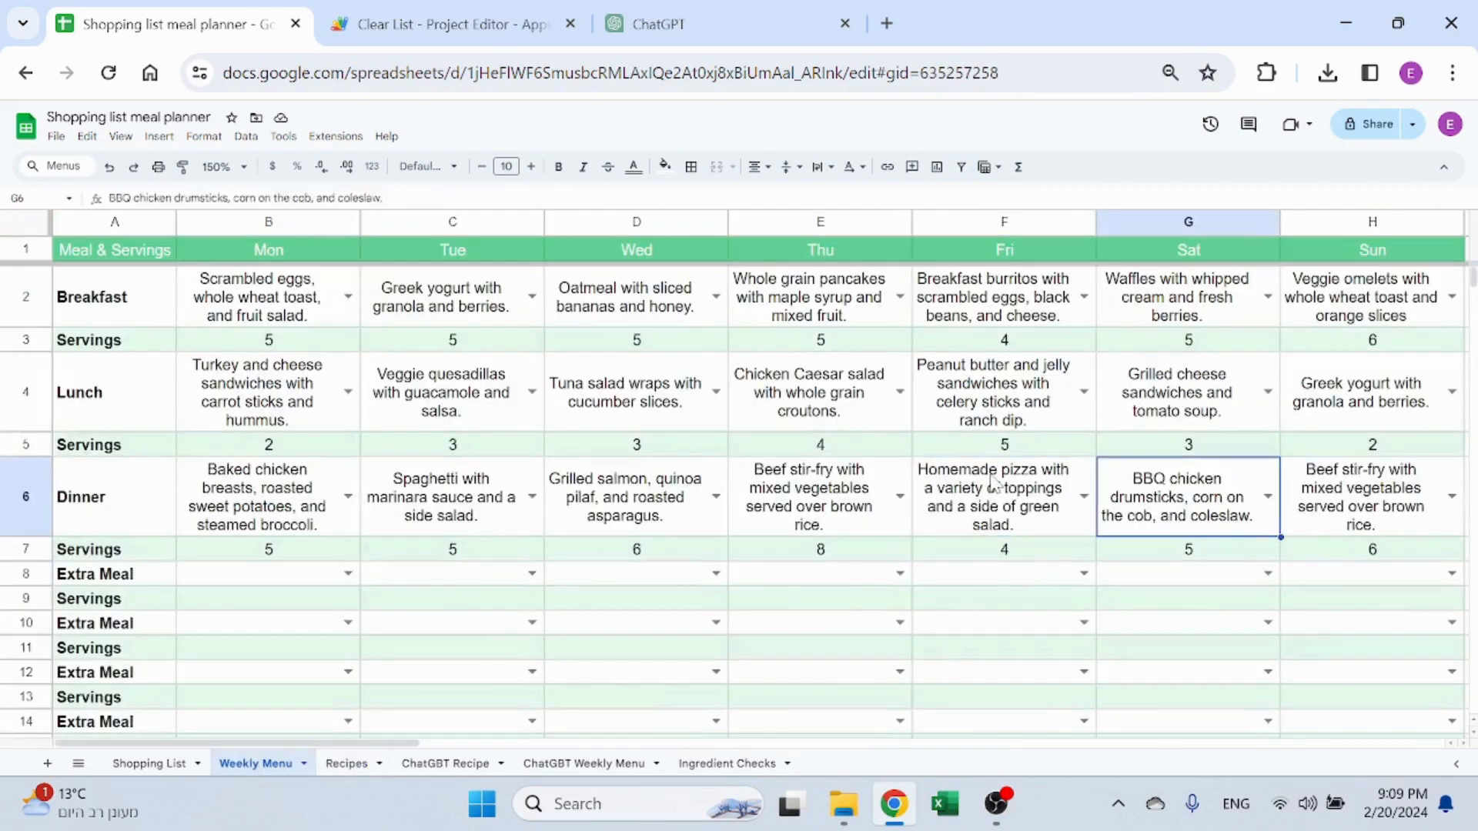
left_click(1214, 219)
left_click_drag(1214, 219, 1303, 221)
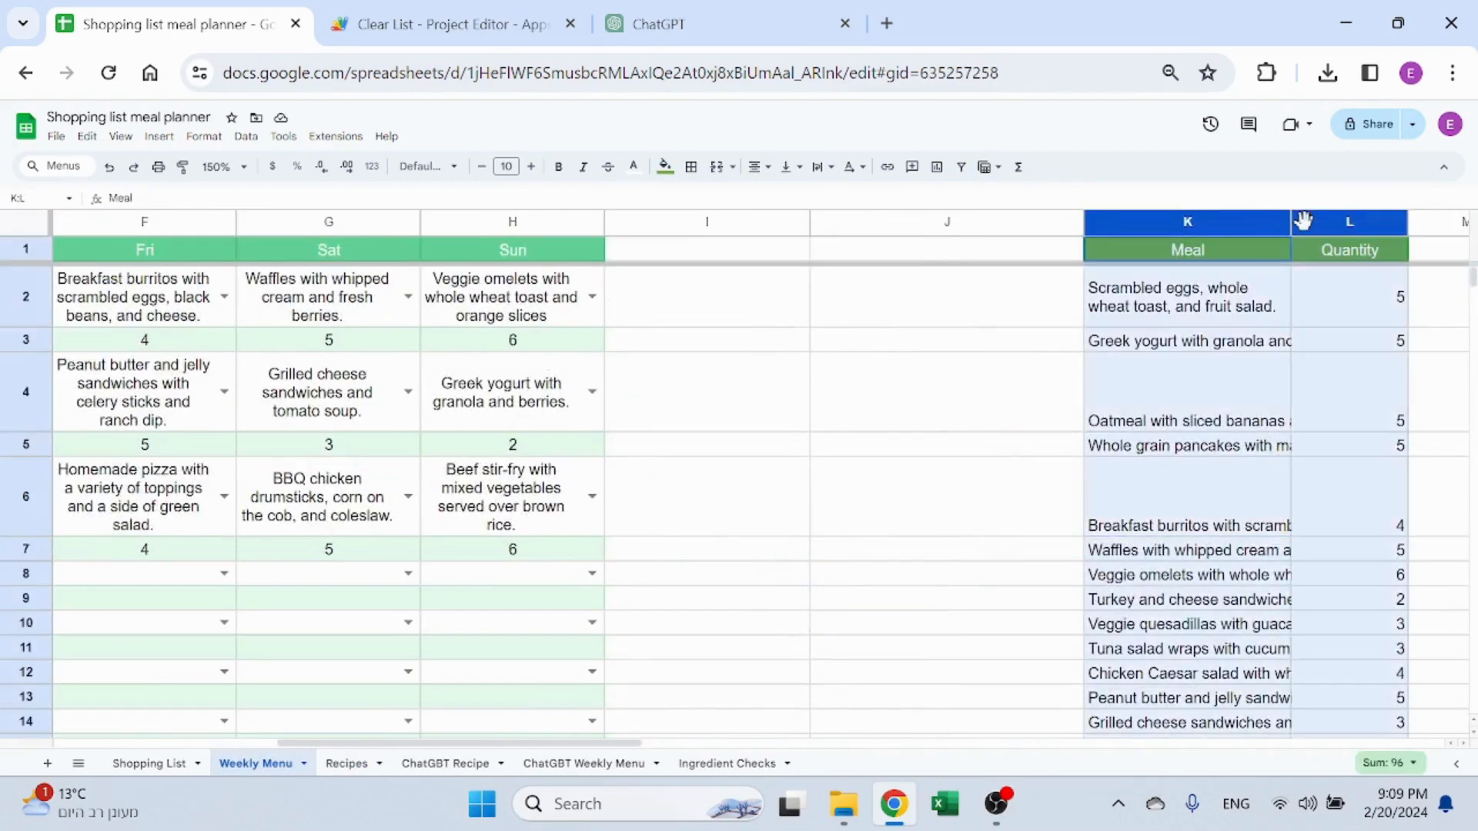
left_click(853, 417)
key("Left")
key("Left")
key("Left")
key("Left")
key("Left")
key("Left")
key("Left")
key("Left")
key("Left")
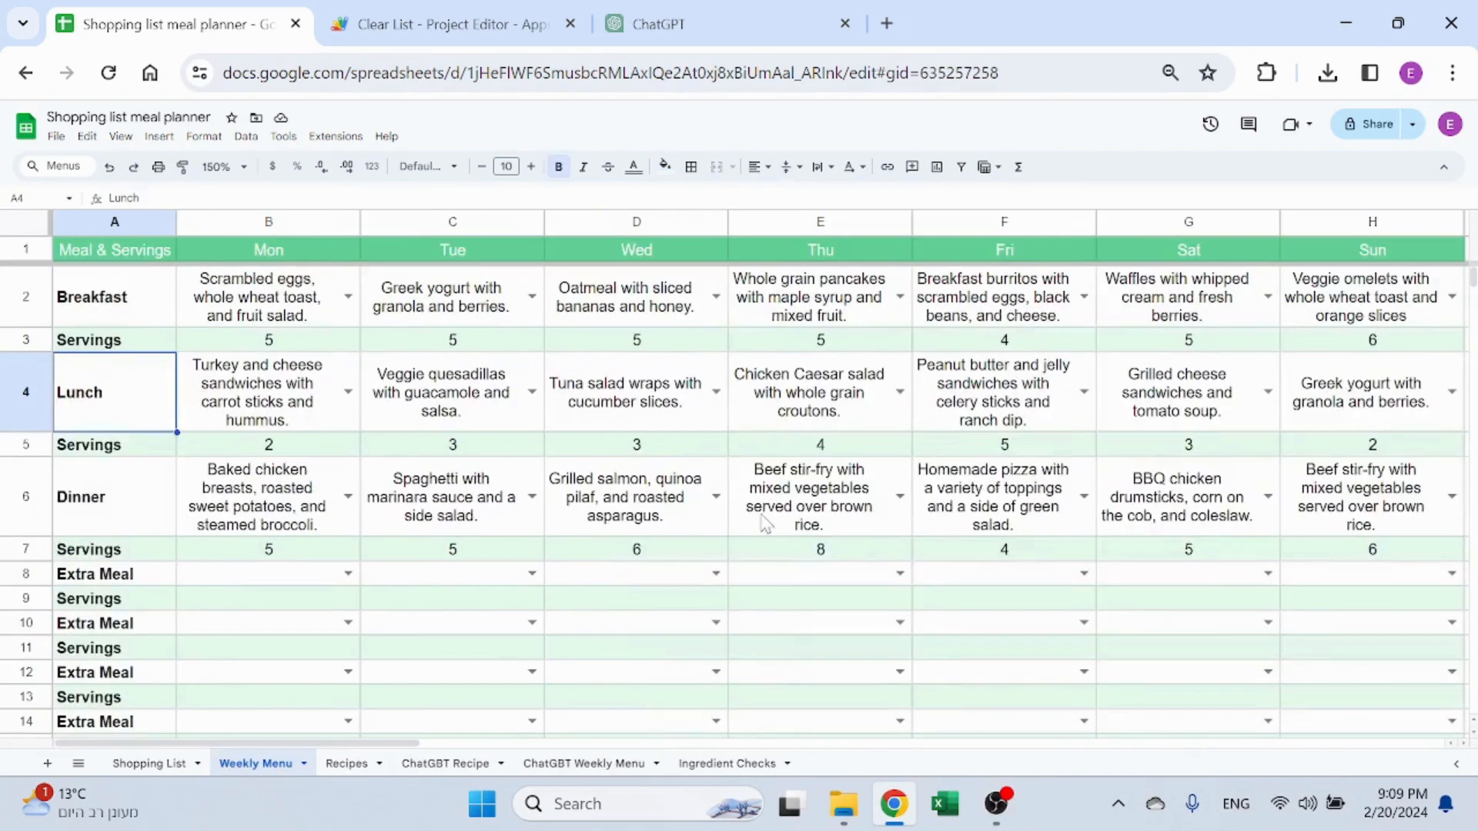
Examine the ingredient, unit of measure and More than one UOM? columns on the Ingredient Checks sheet, including the formula in A2
left_click(709, 767)
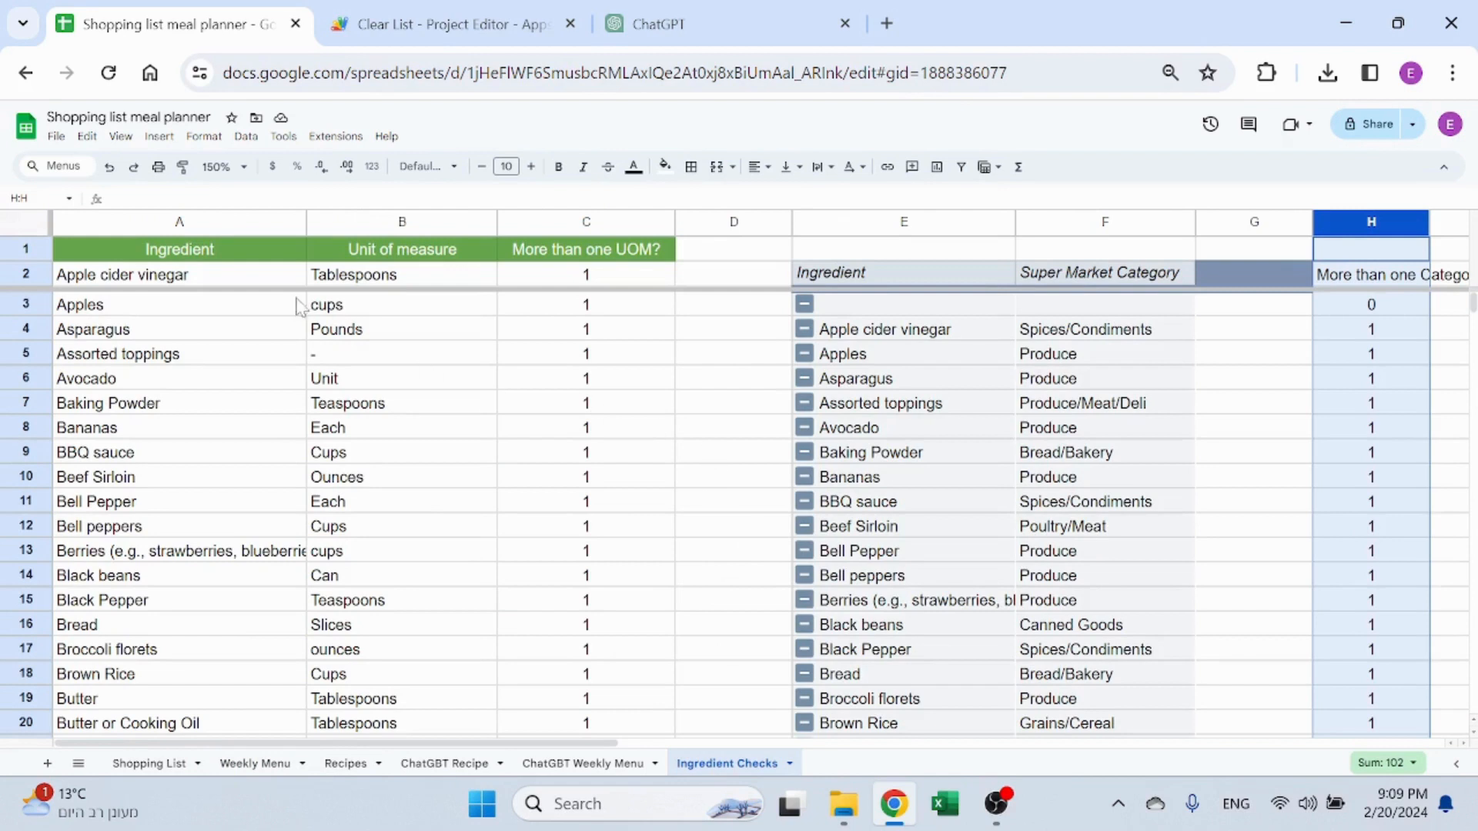
left_click(248, 261)
left_click(478, 260)
left_click(574, 254)
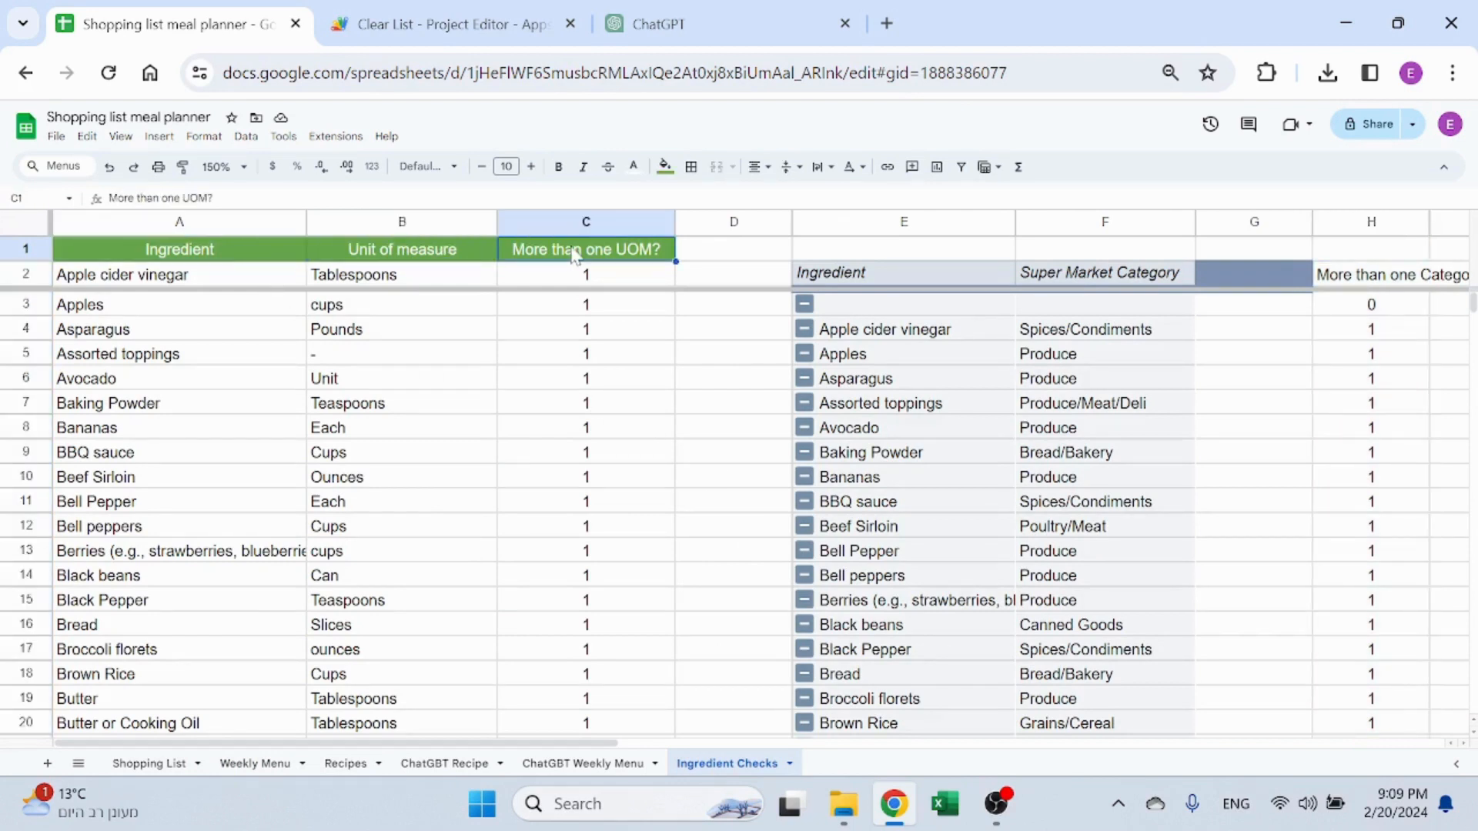
left_click(212, 278)
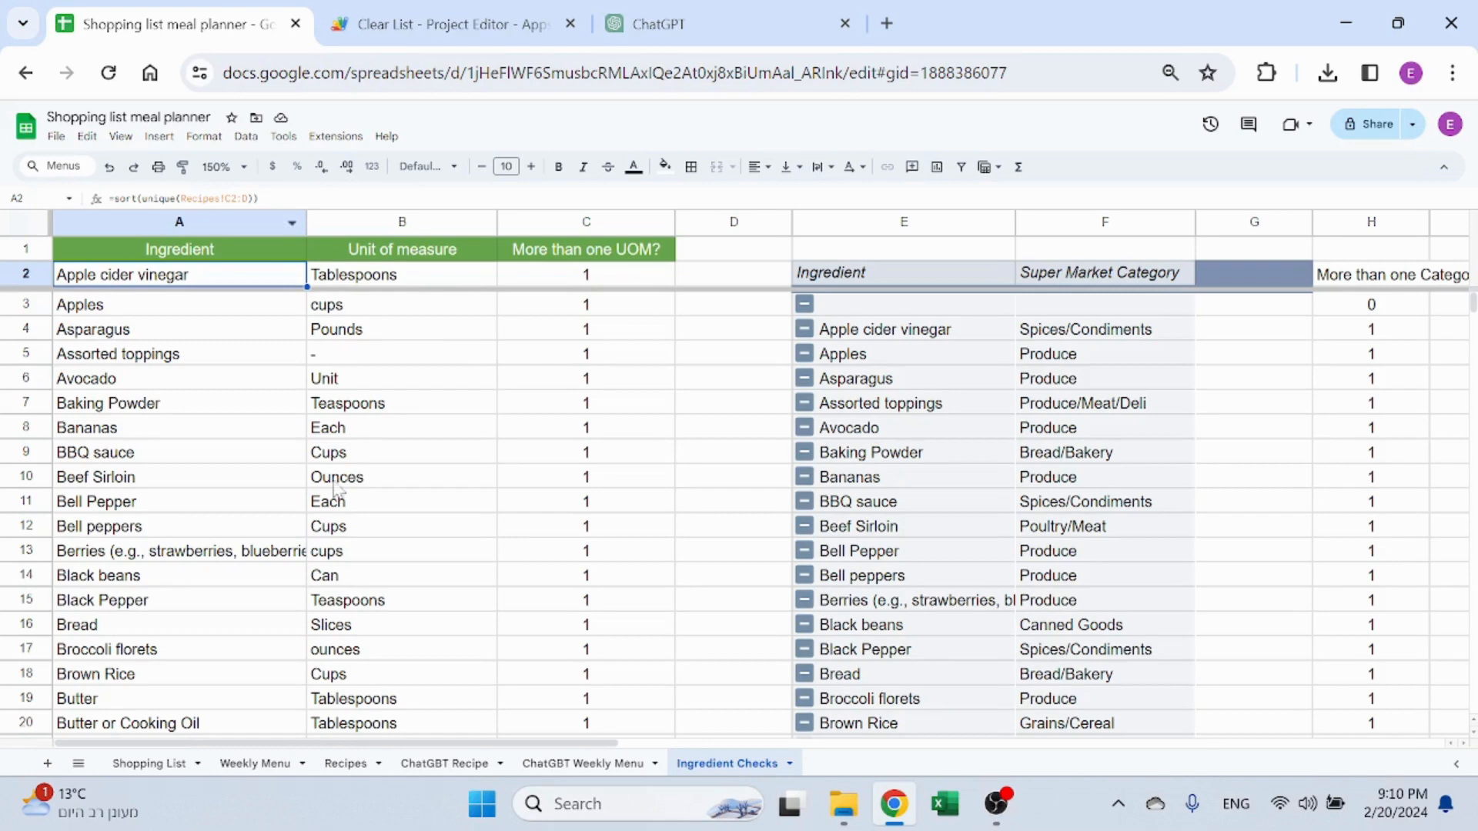
Inspect the source Ingredient and Unit of measure columns on the Recipes sheet, highlighting the Baking Powder pair
left_click(345, 763)
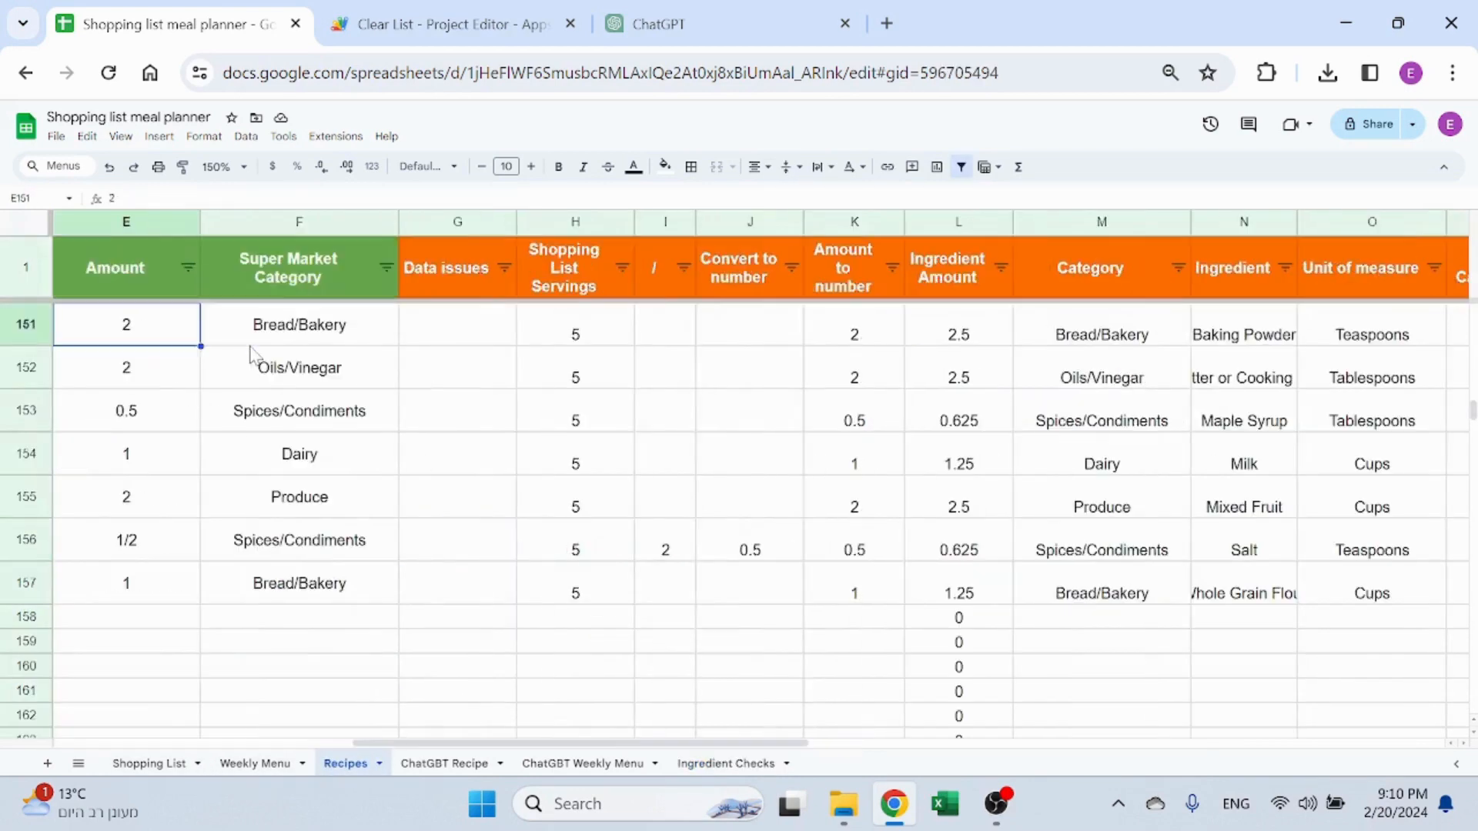
key("Home")
left_click_drag(746, 219, 891, 211)
left_click(782, 366)
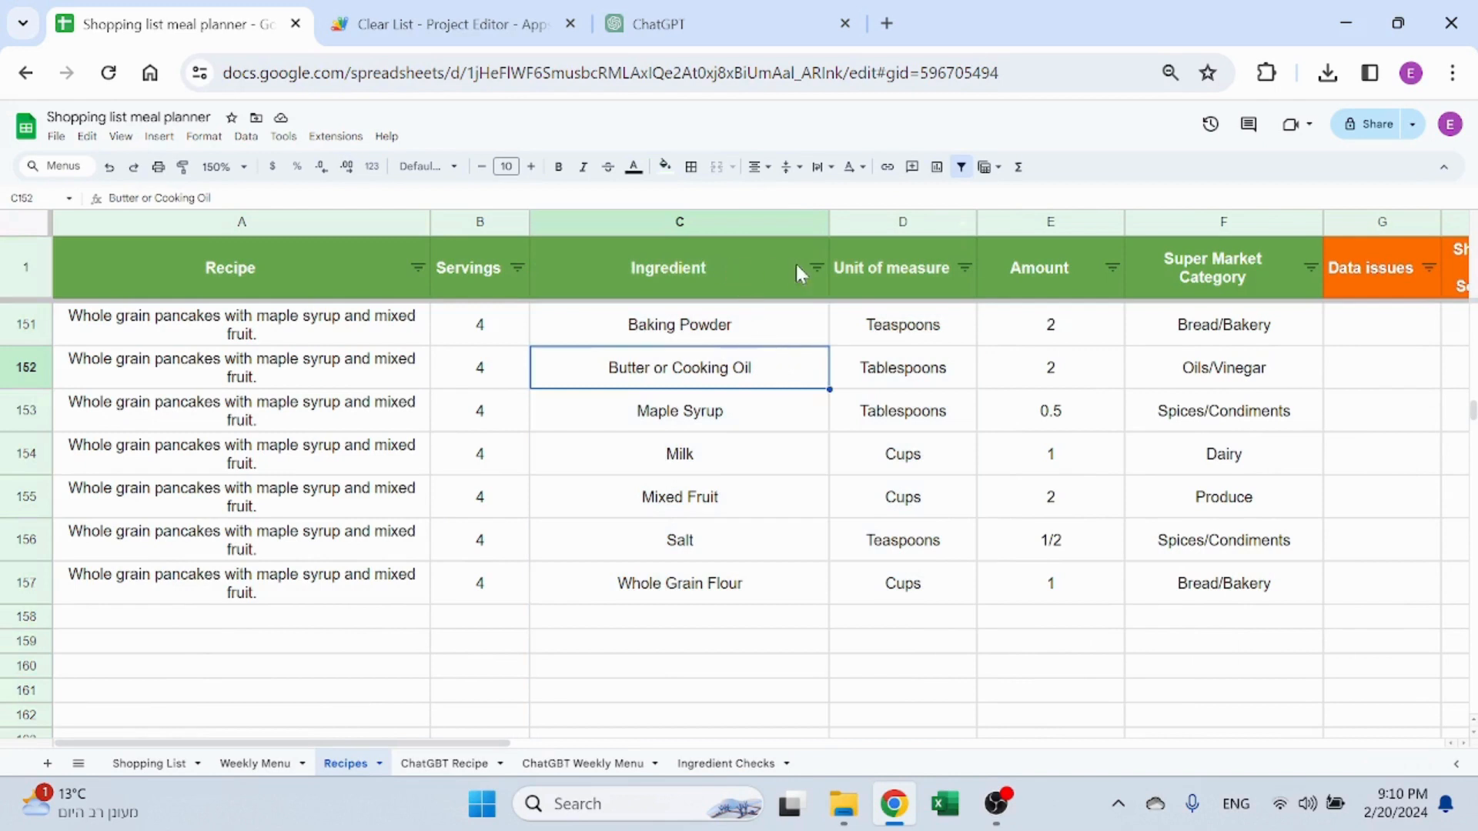
left_click(713, 219)
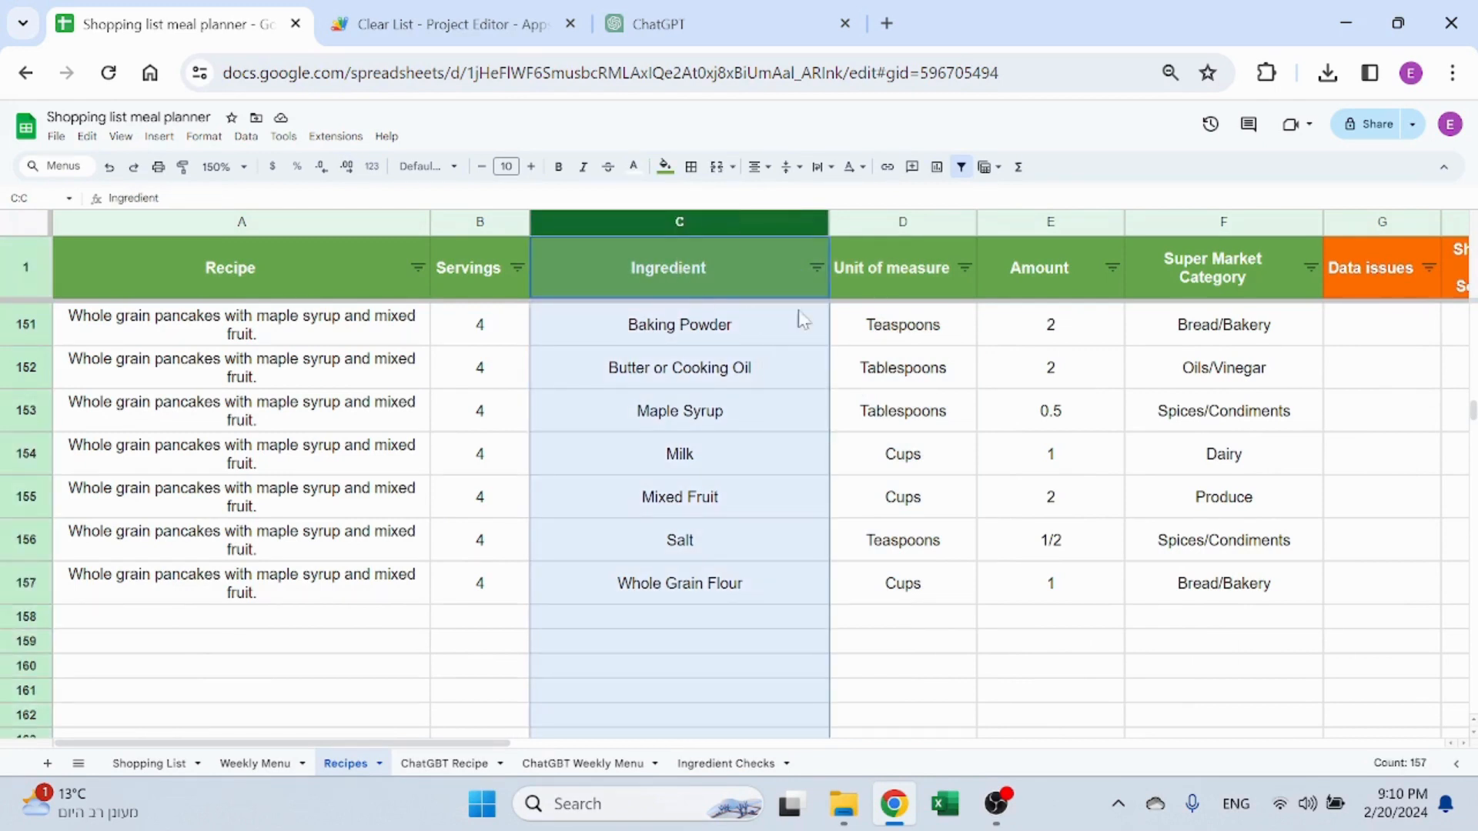
left_click_drag(773, 332, 889, 333)
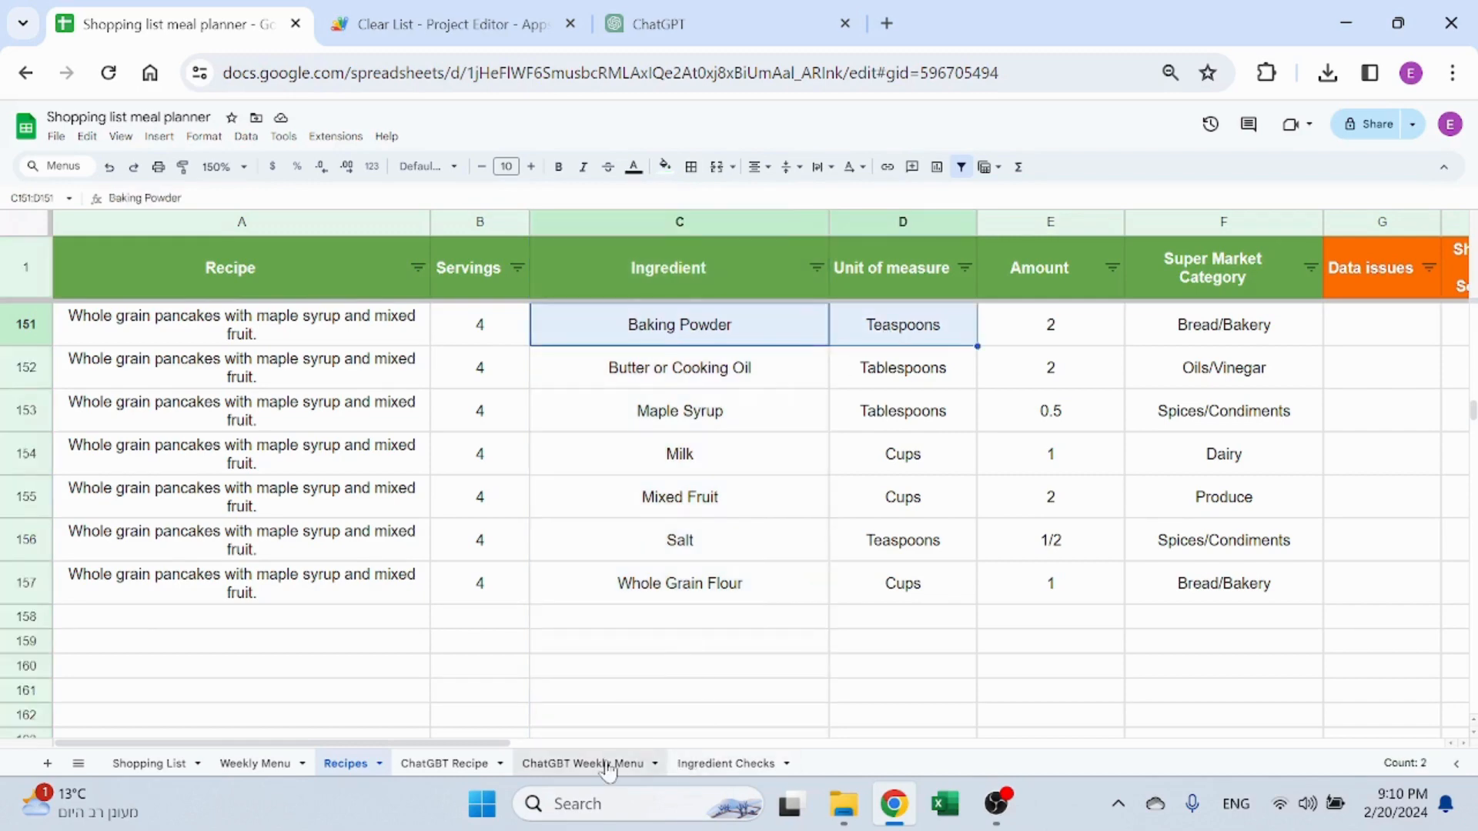
Examine the ingredient and unit pairs for Apples, Baking Powder and BBQ sauce on the Ingredient Checks sheet
left_click(726, 762)
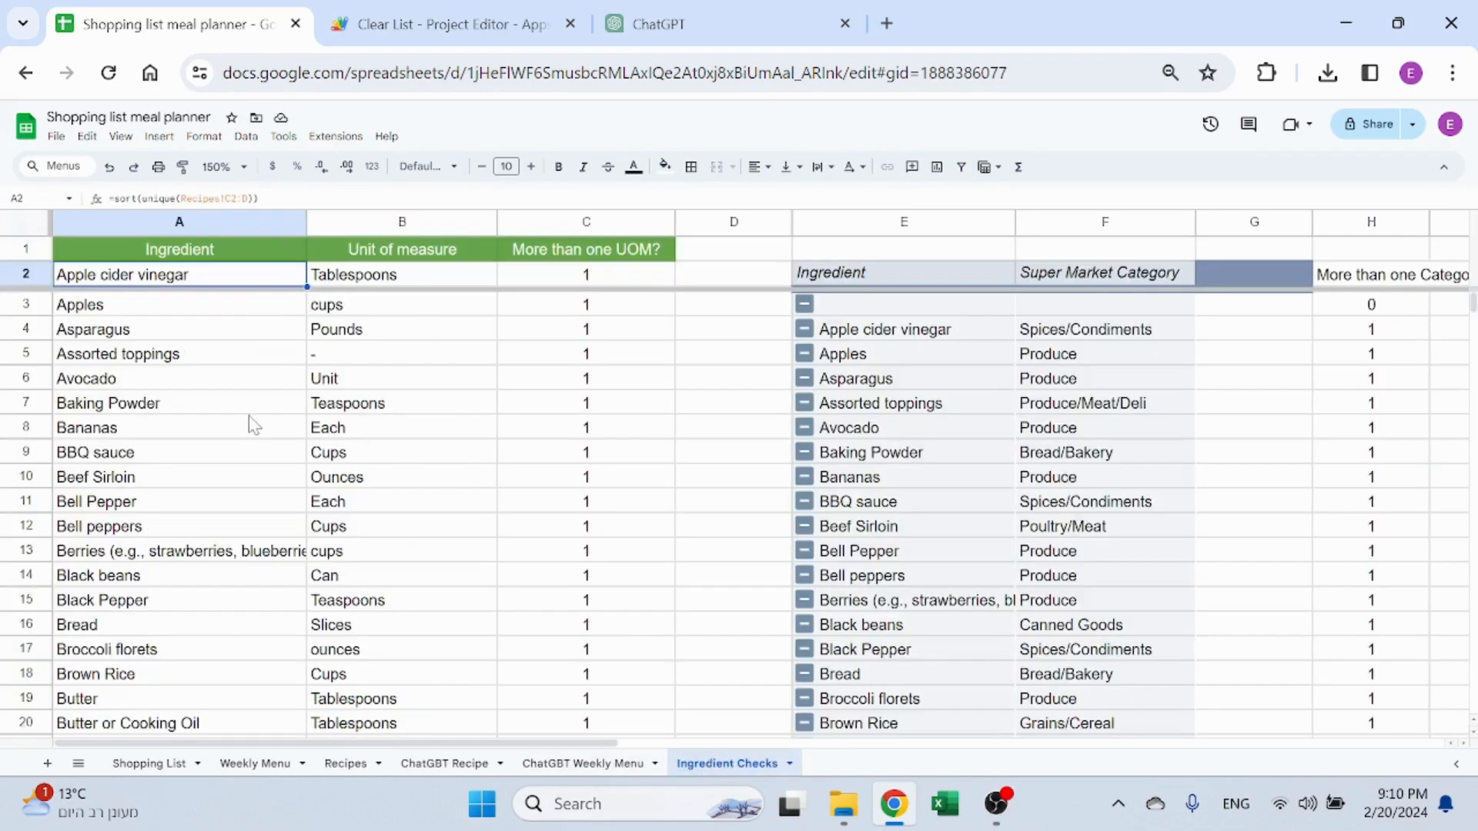
left_click_drag(170, 309, 369, 308)
left_click_drag(137, 412, 343, 417)
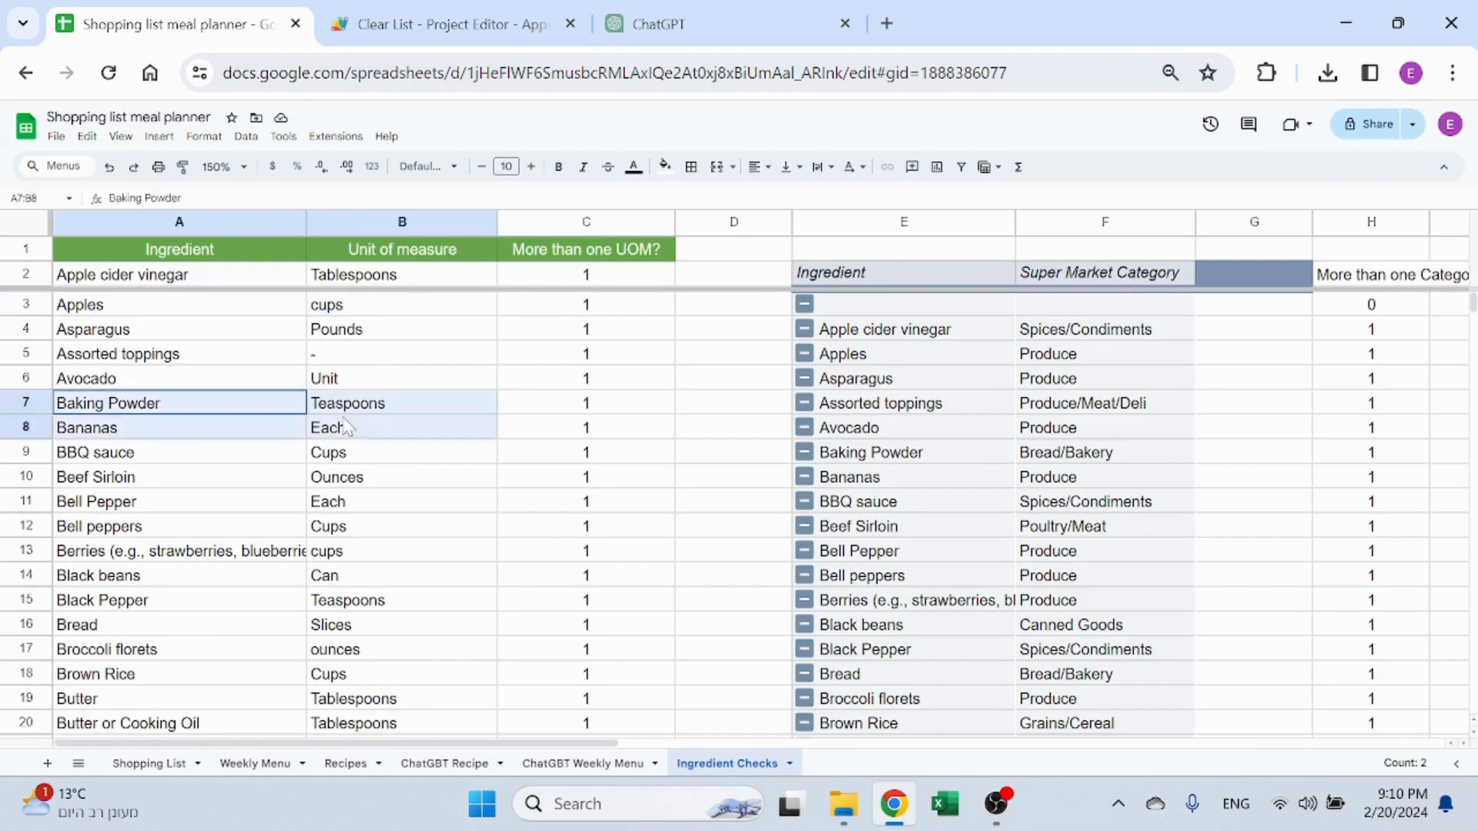
left_click(243, 449)
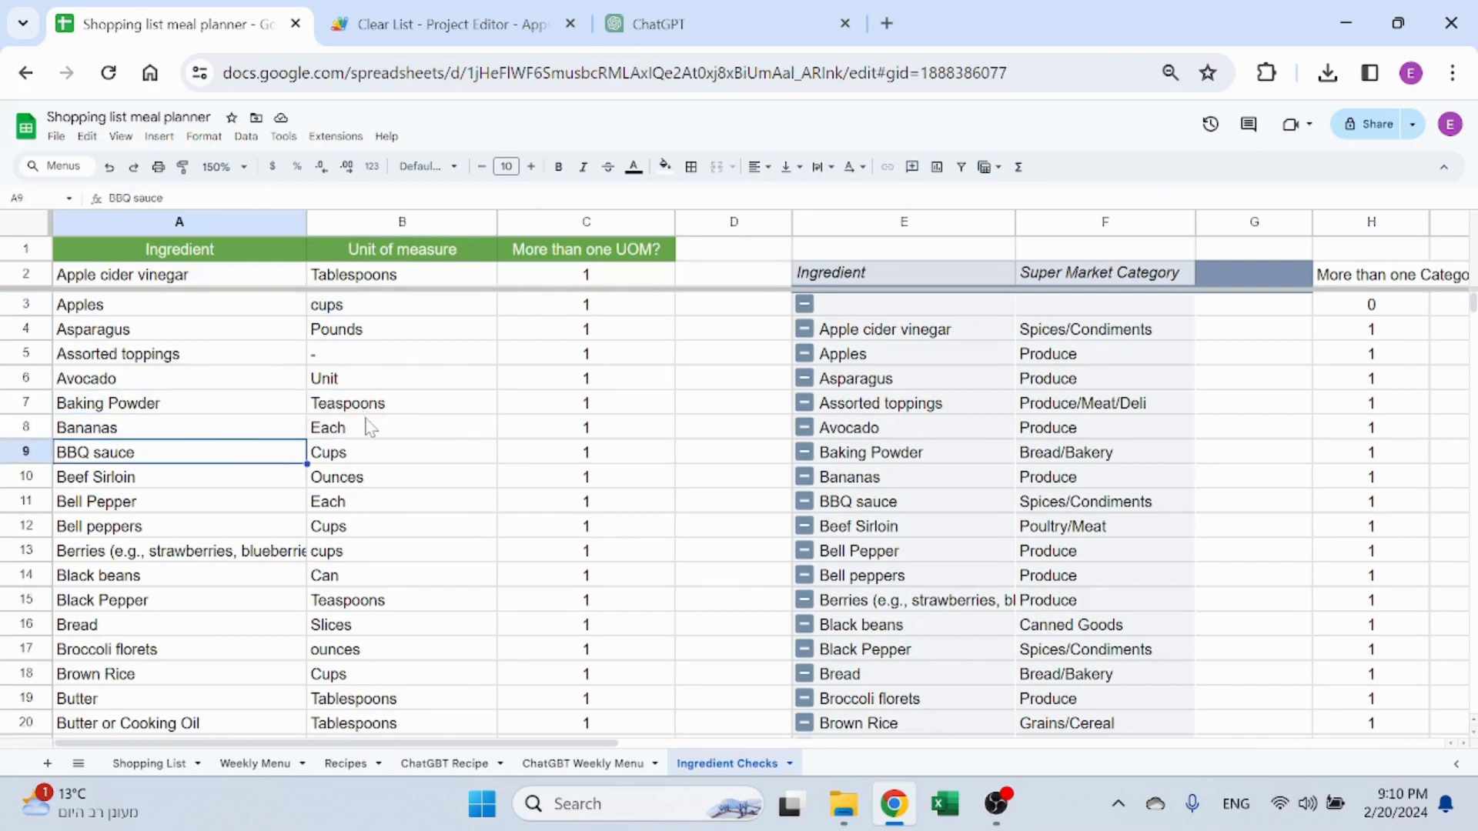
Inspect the COUNTIFS formula in C2 without changing it, and look through the More than one UOM? counts down the sheet
left_click(595, 280)
left_click(273, 197)
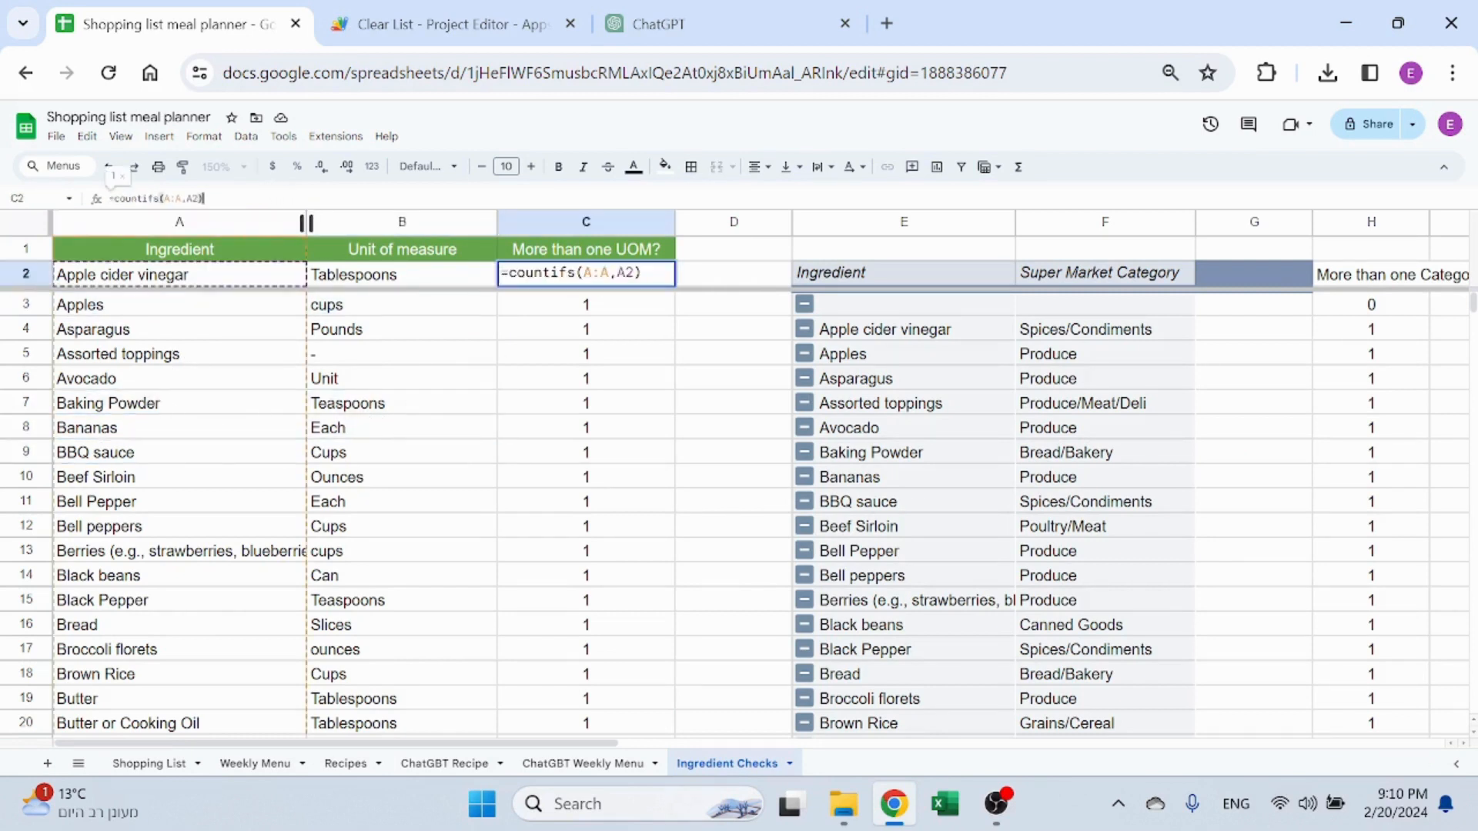
key("Escape")
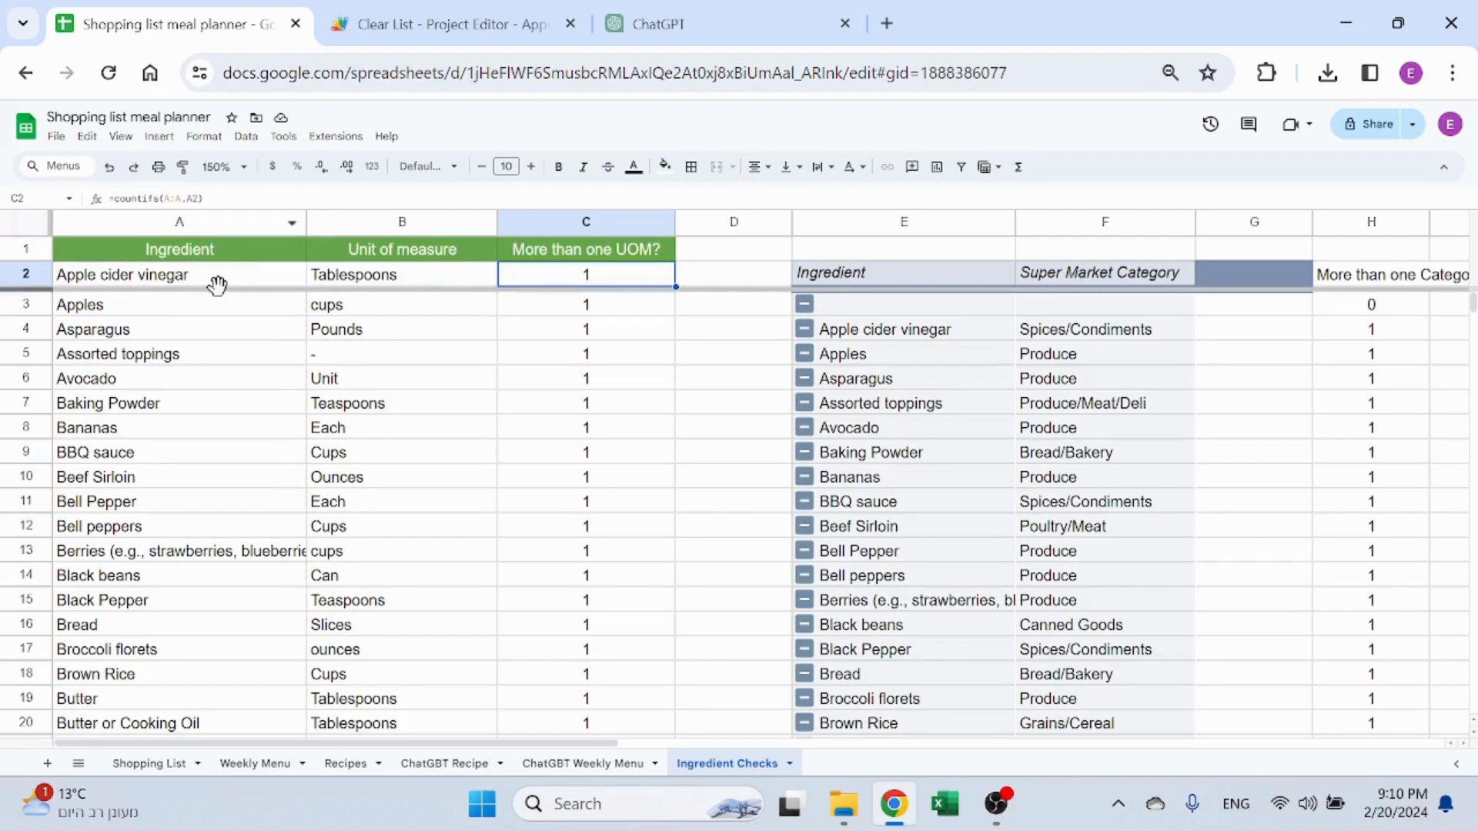
scroll(598, 477, "down", 4)
scroll(600, 478, "down", 20)
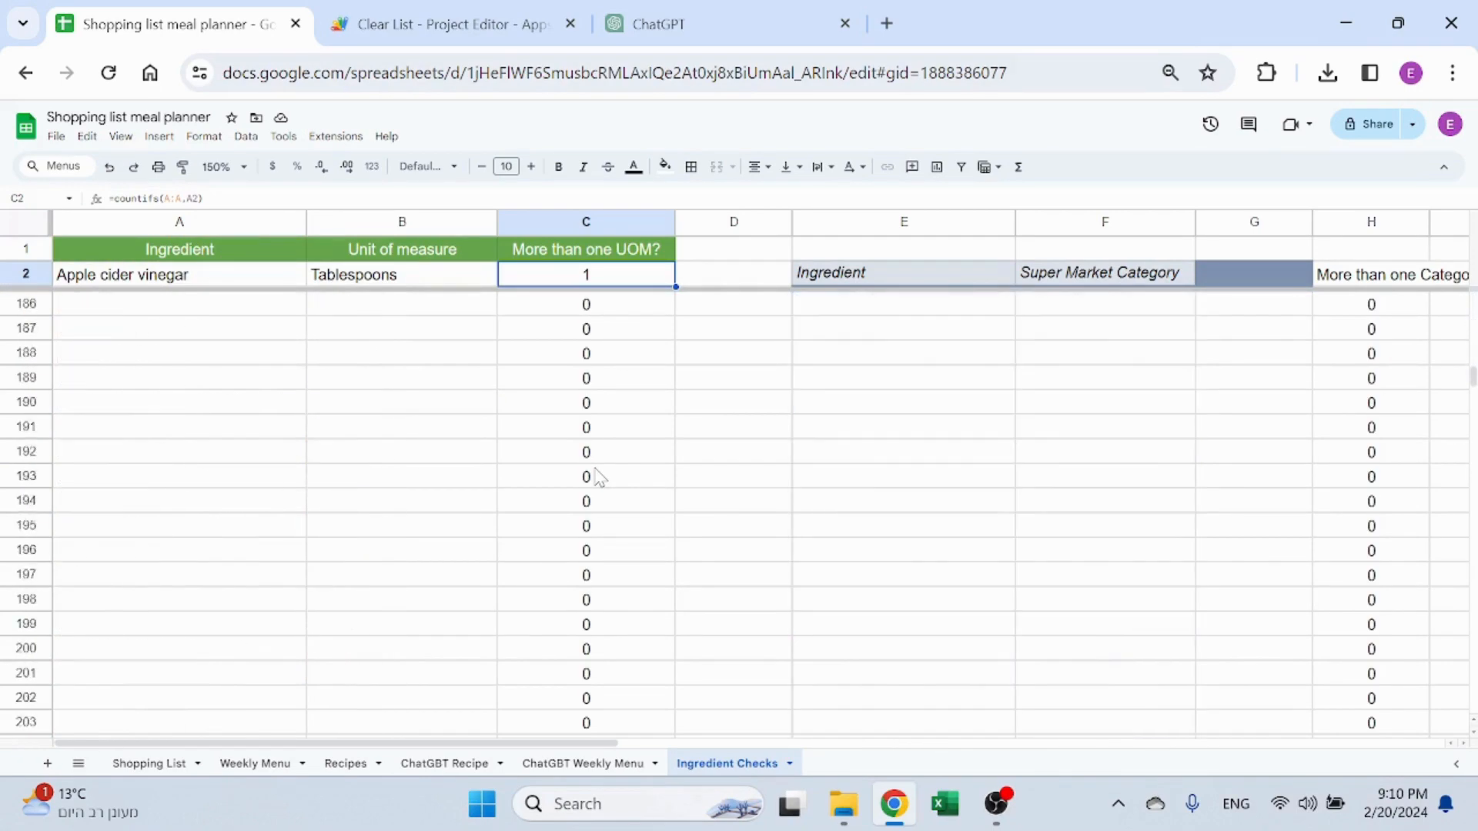
scroll(600, 477, "up", 20)
scroll(599, 477, "up", 10)
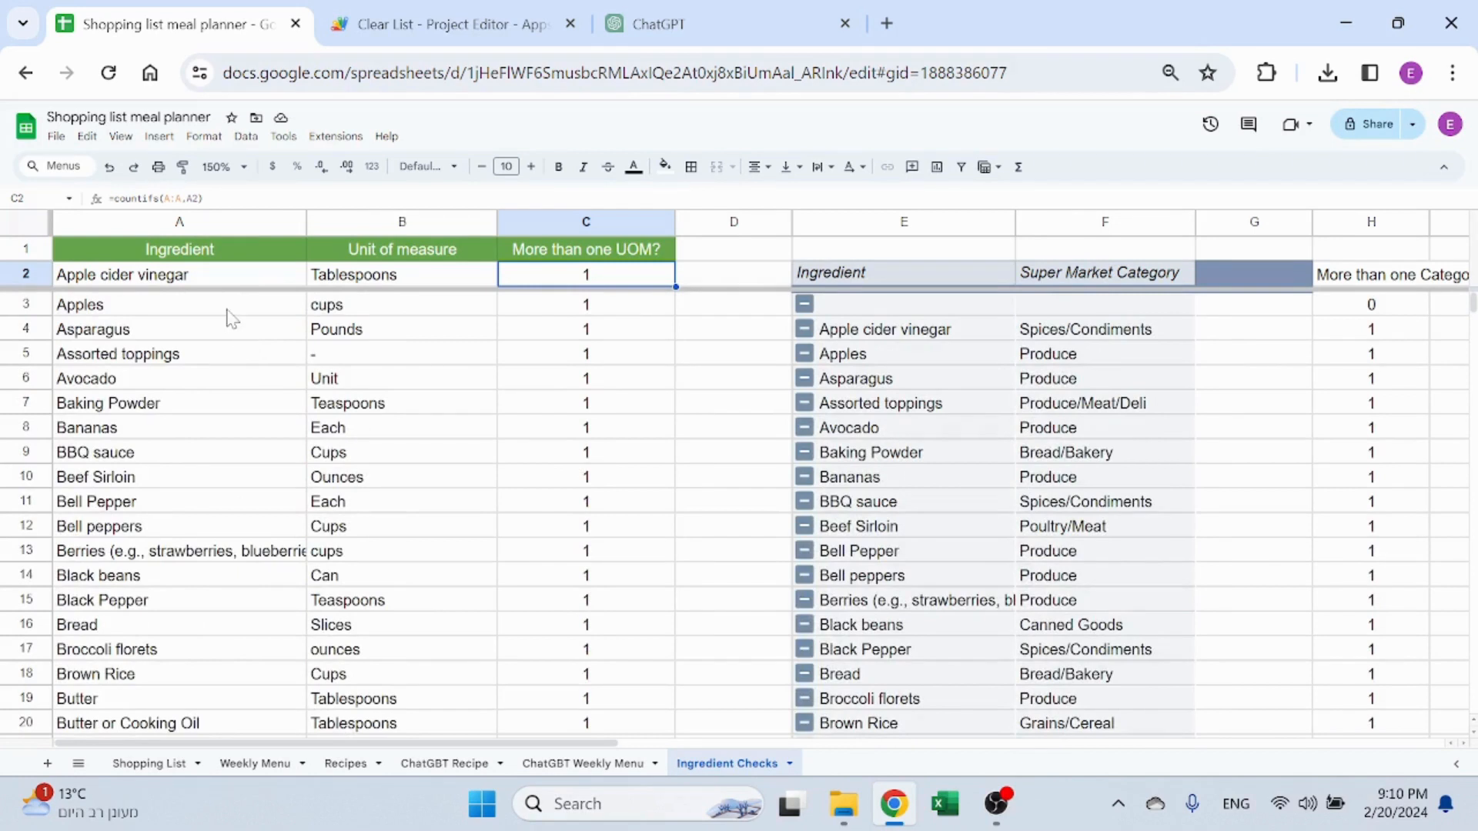
Recheck the A2 list formula and compare the units of measure of Bell Pepper and Bell peppers in rows 11 and 12
left_click(755, 362)
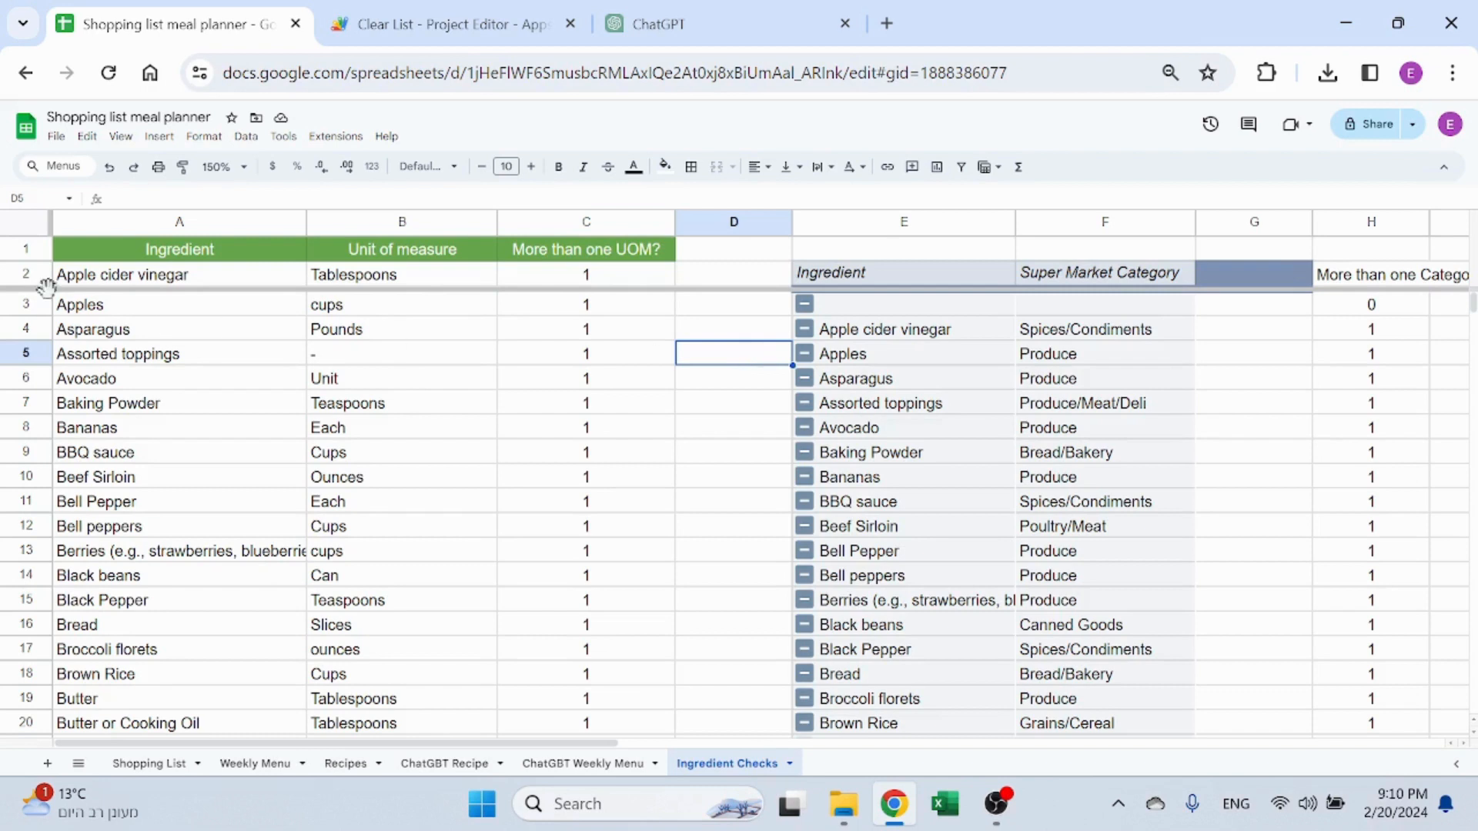
left_click(181, 277)
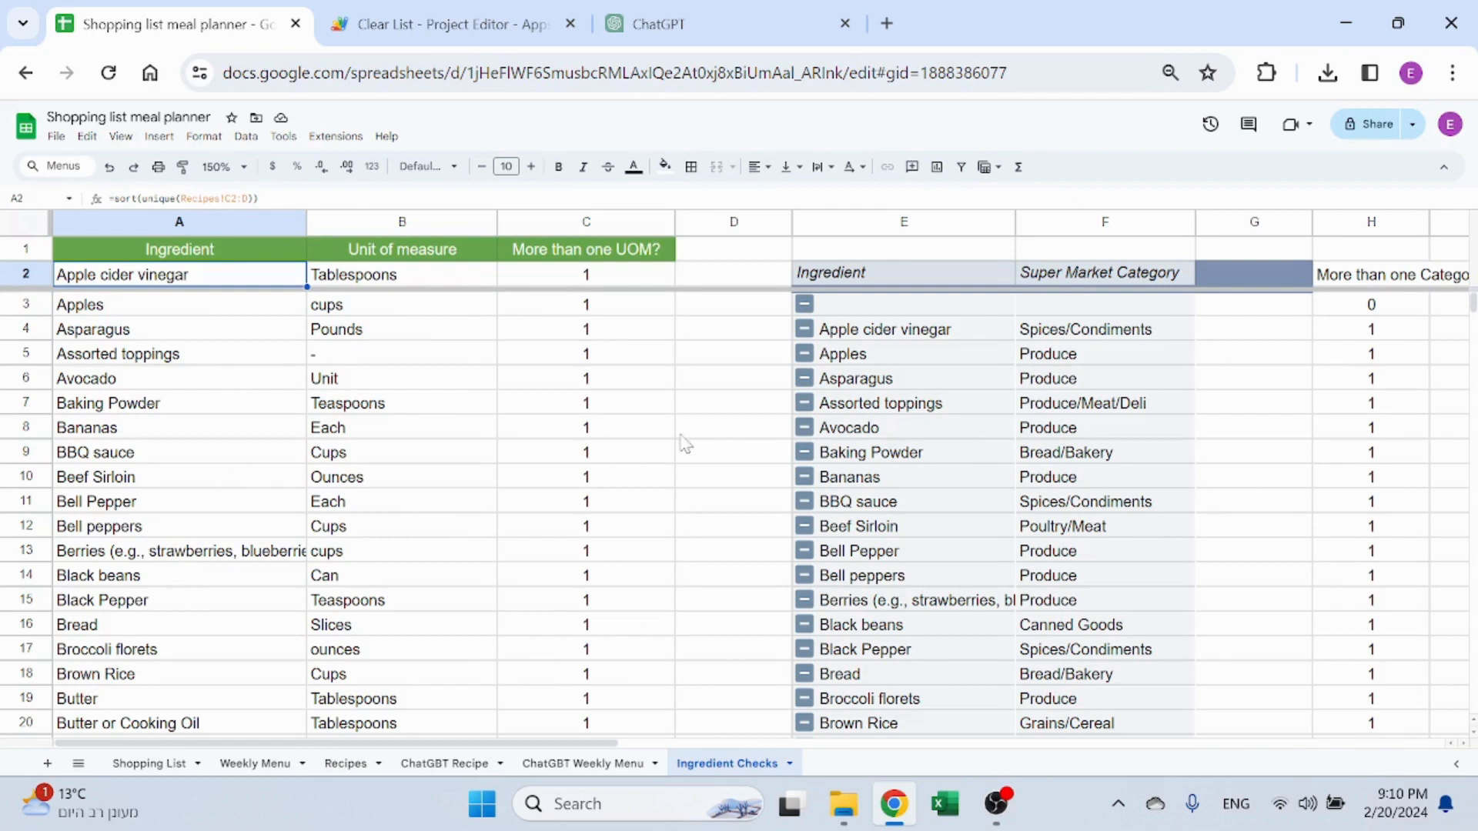
left_click(709, 431)
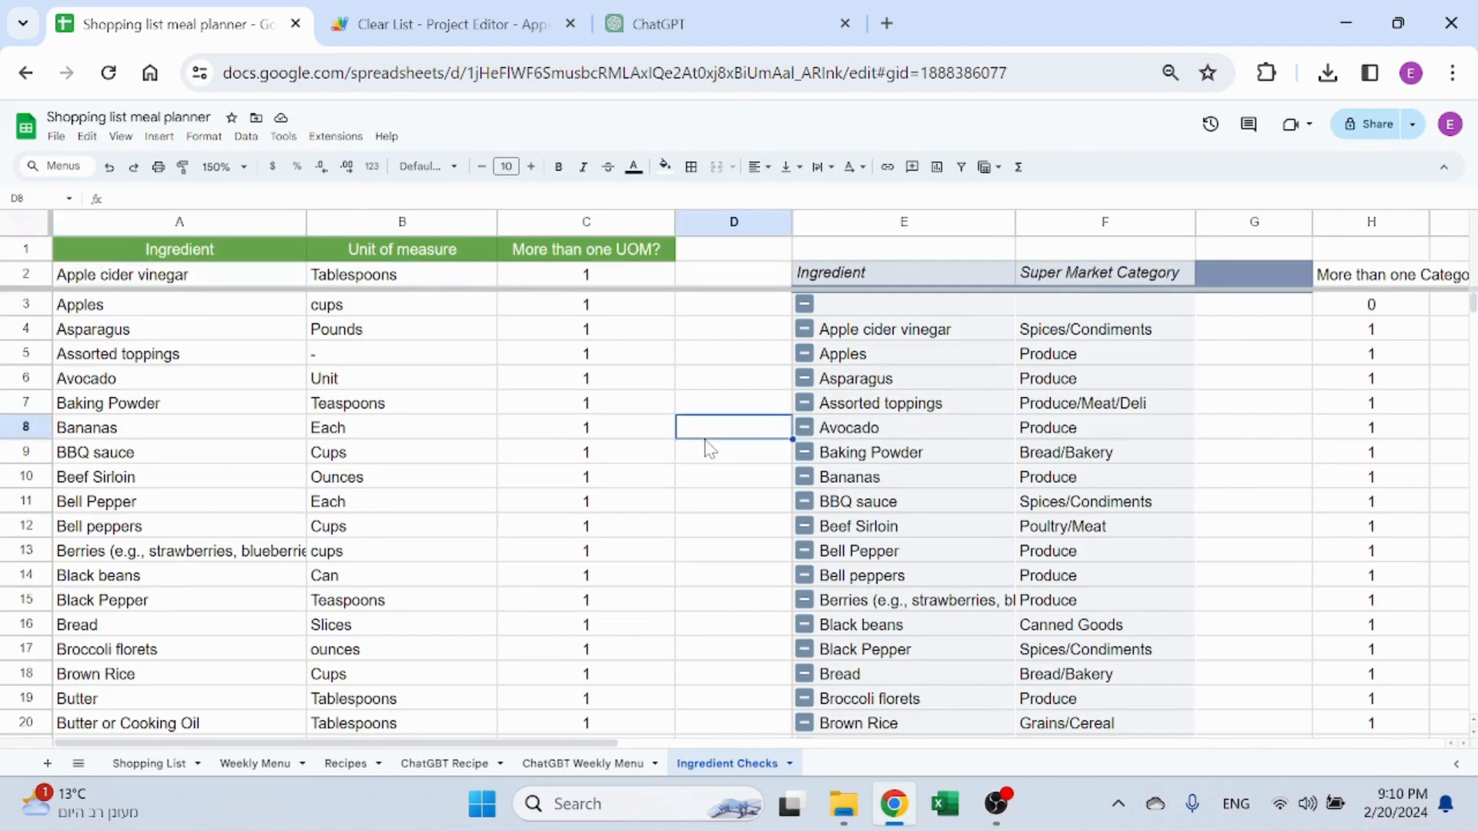
left_click(185, 506)
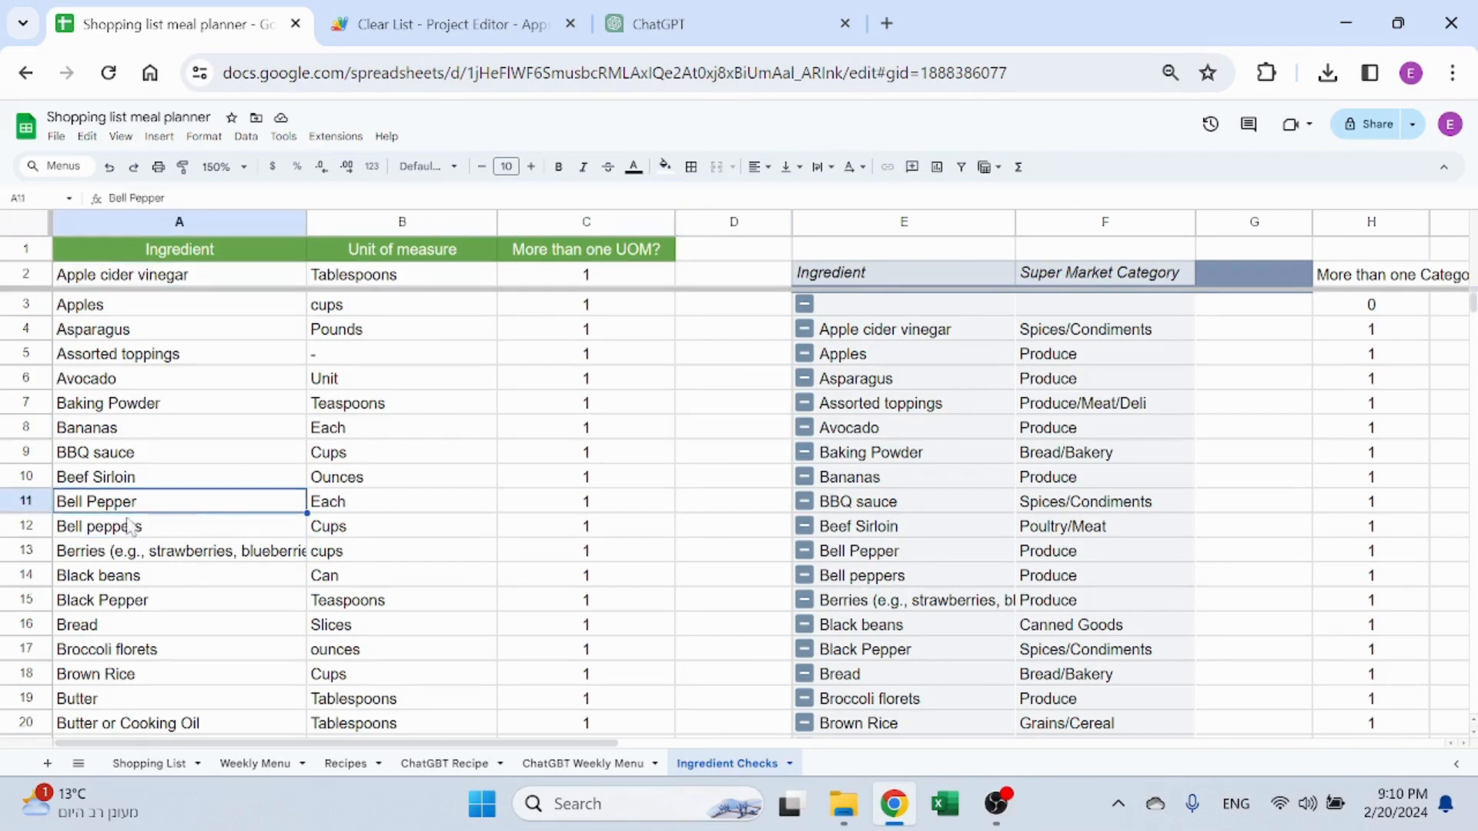
left_click(163, 530)
left_click(170, 505)
left_click_drag(362, 508, 368, 537)
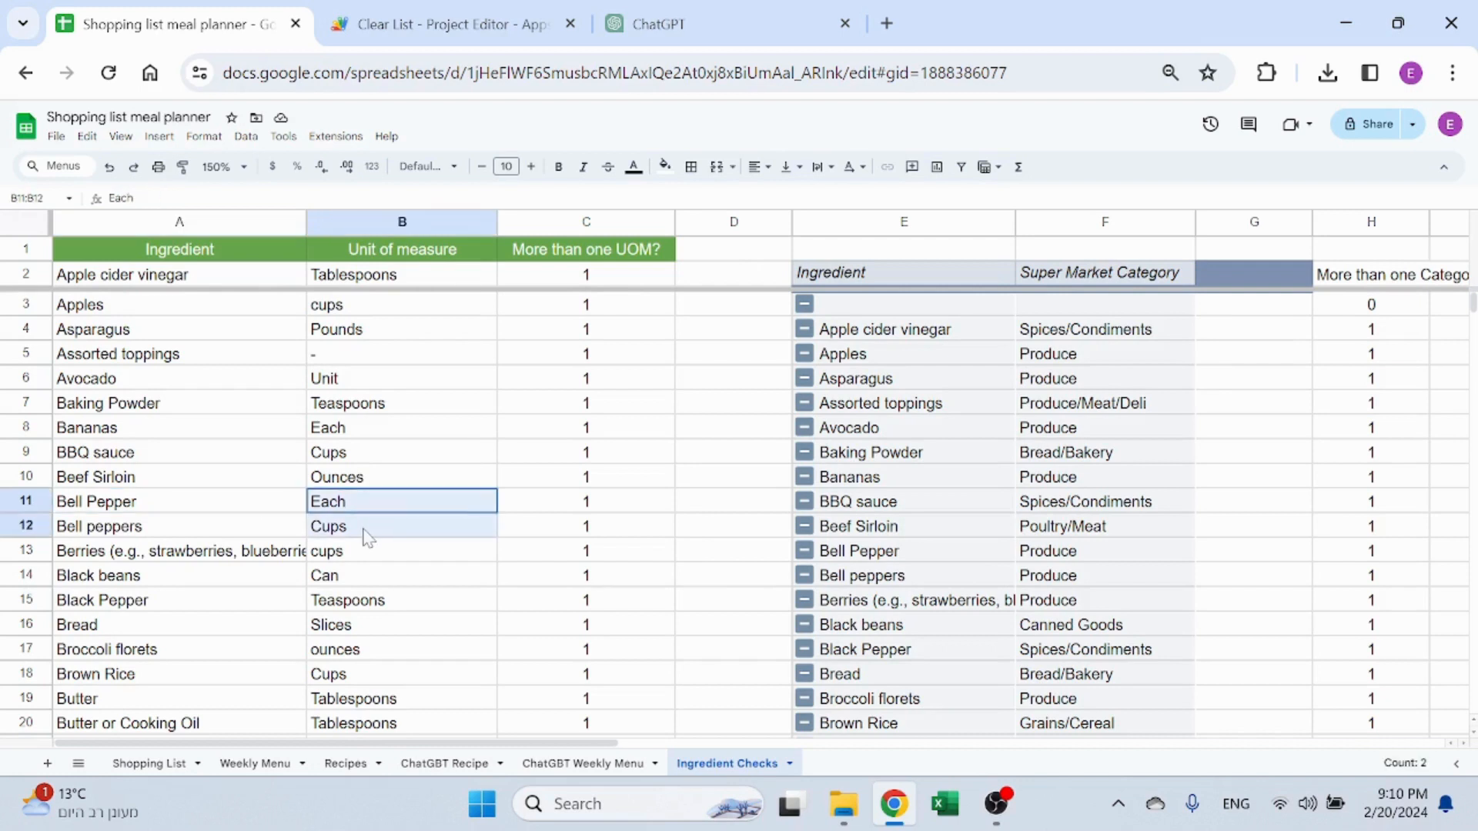
left_click(422, 504)
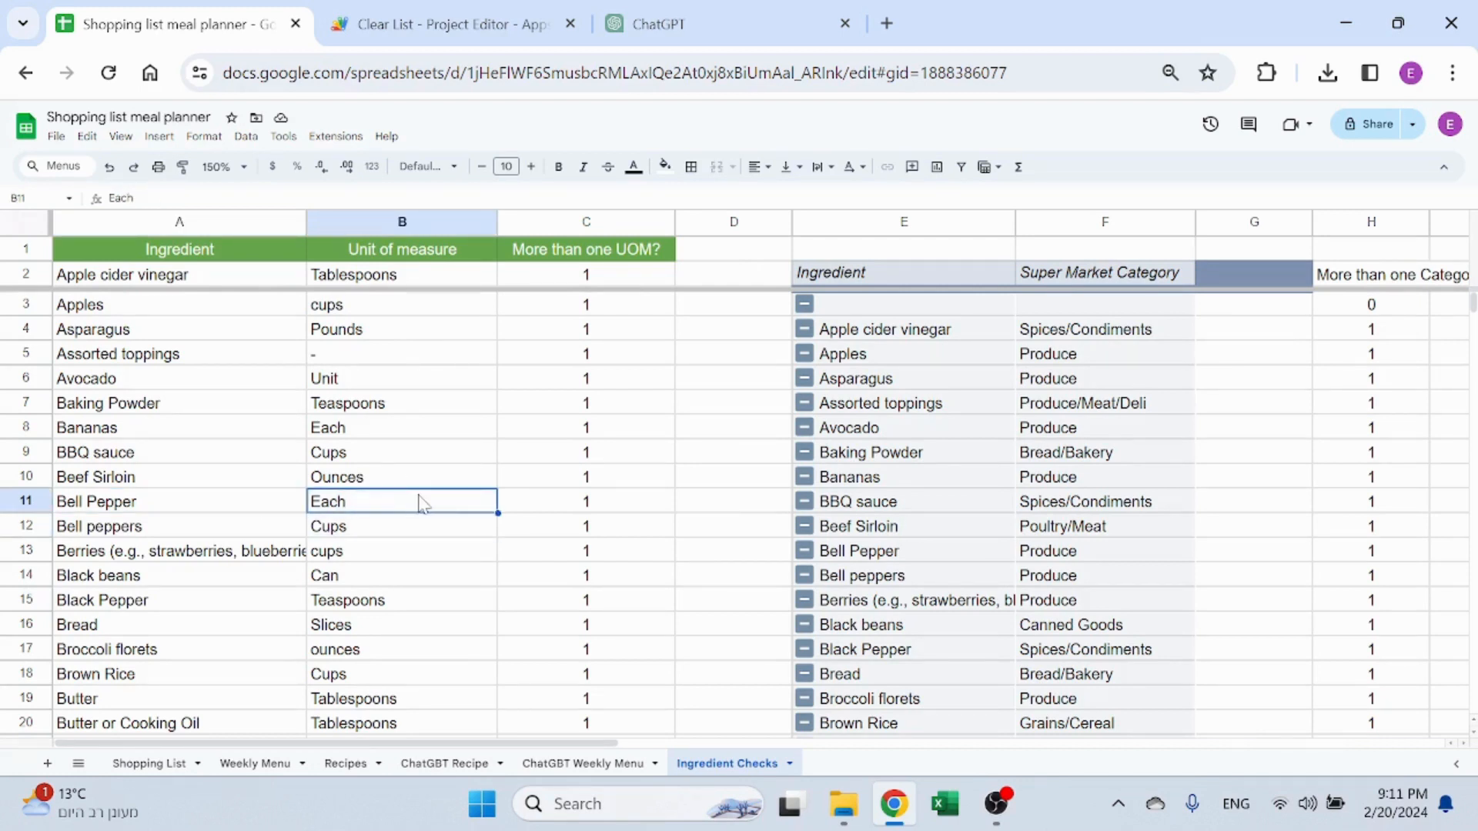
Examine the Super Market Category table beside the unit check, including its More than one Category column and the Assorted toppings category
key("Right")
key("Right")
key("Right")
key("Right")
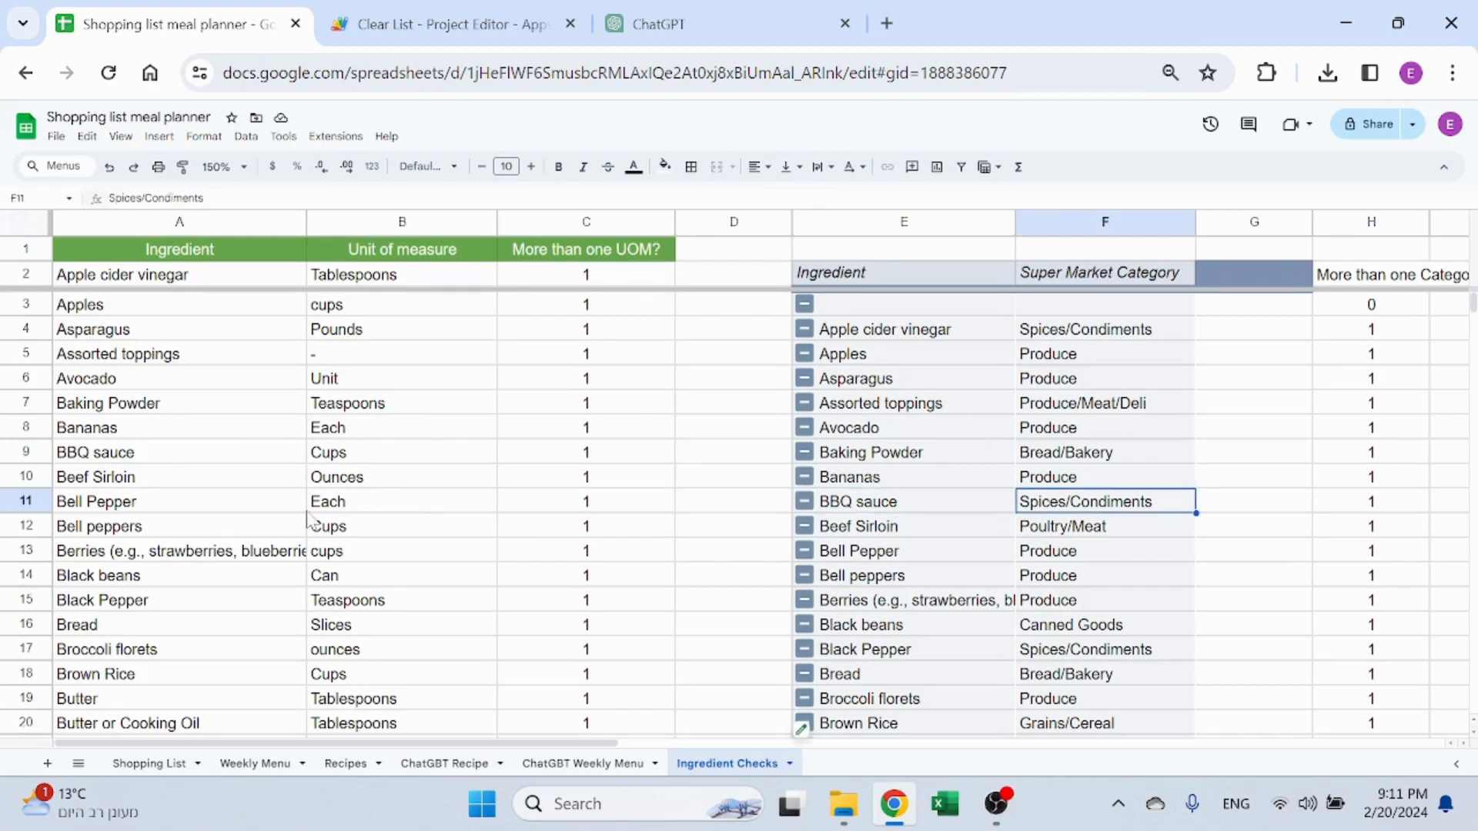
key("Right")
key("Right")
key("Right")
key("Right")
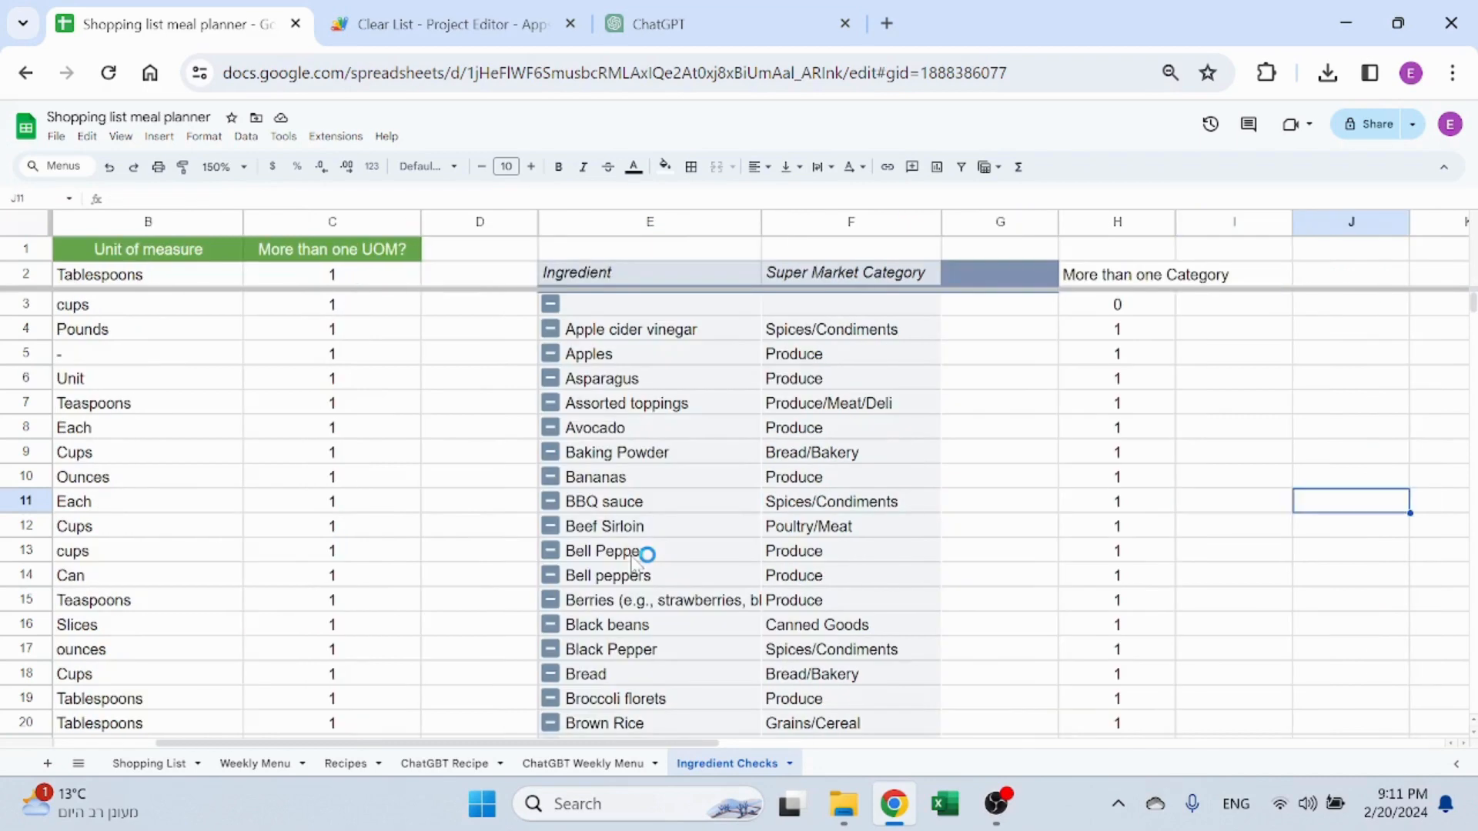
left_click(811, 406)
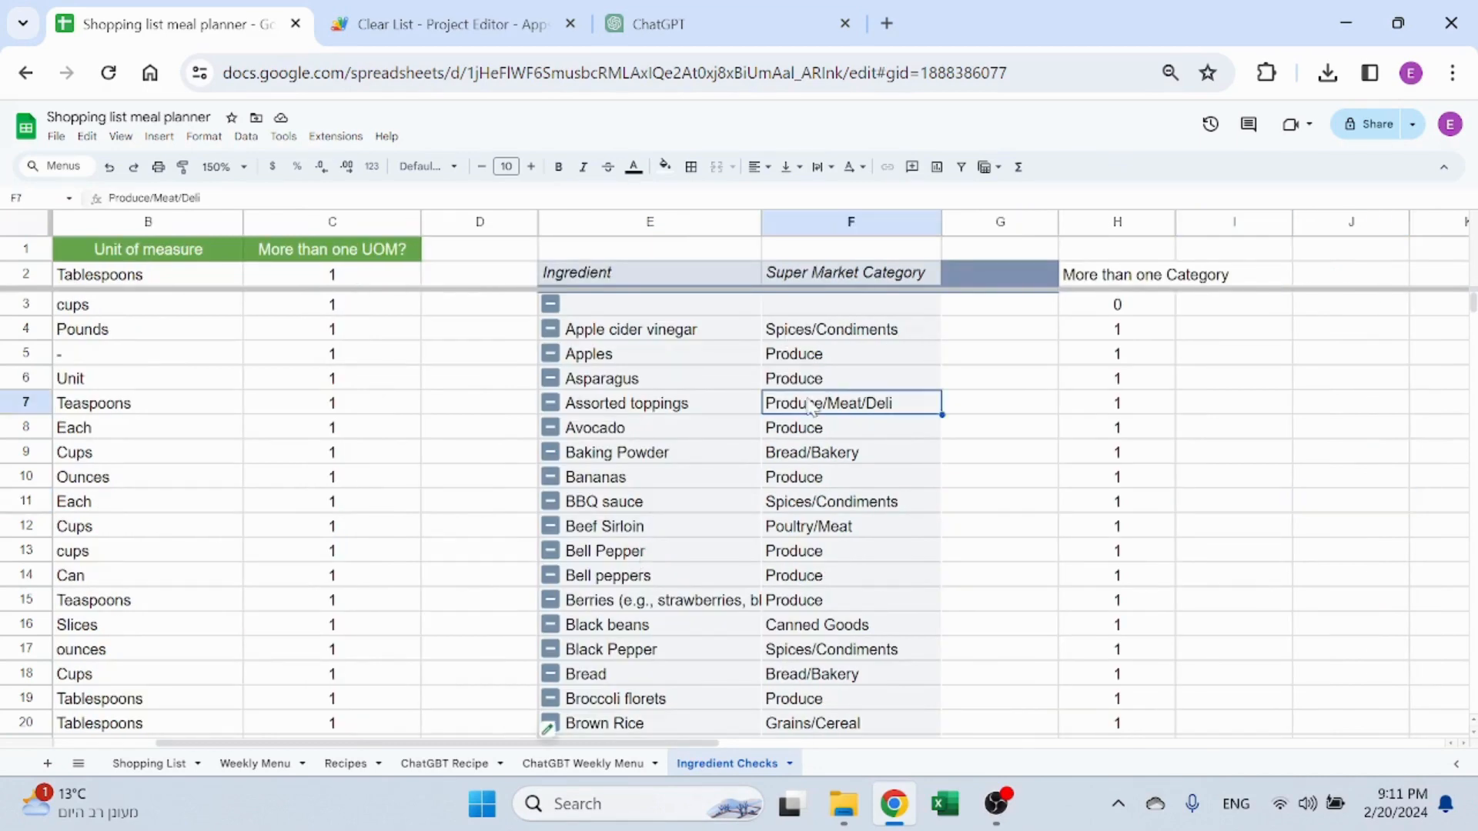
Review the Recipes sheet's ingredient, amount and category columns through to Multi Category? and Multi UOM?, comparing them with Ingredient Checks
left_click(345, 763)
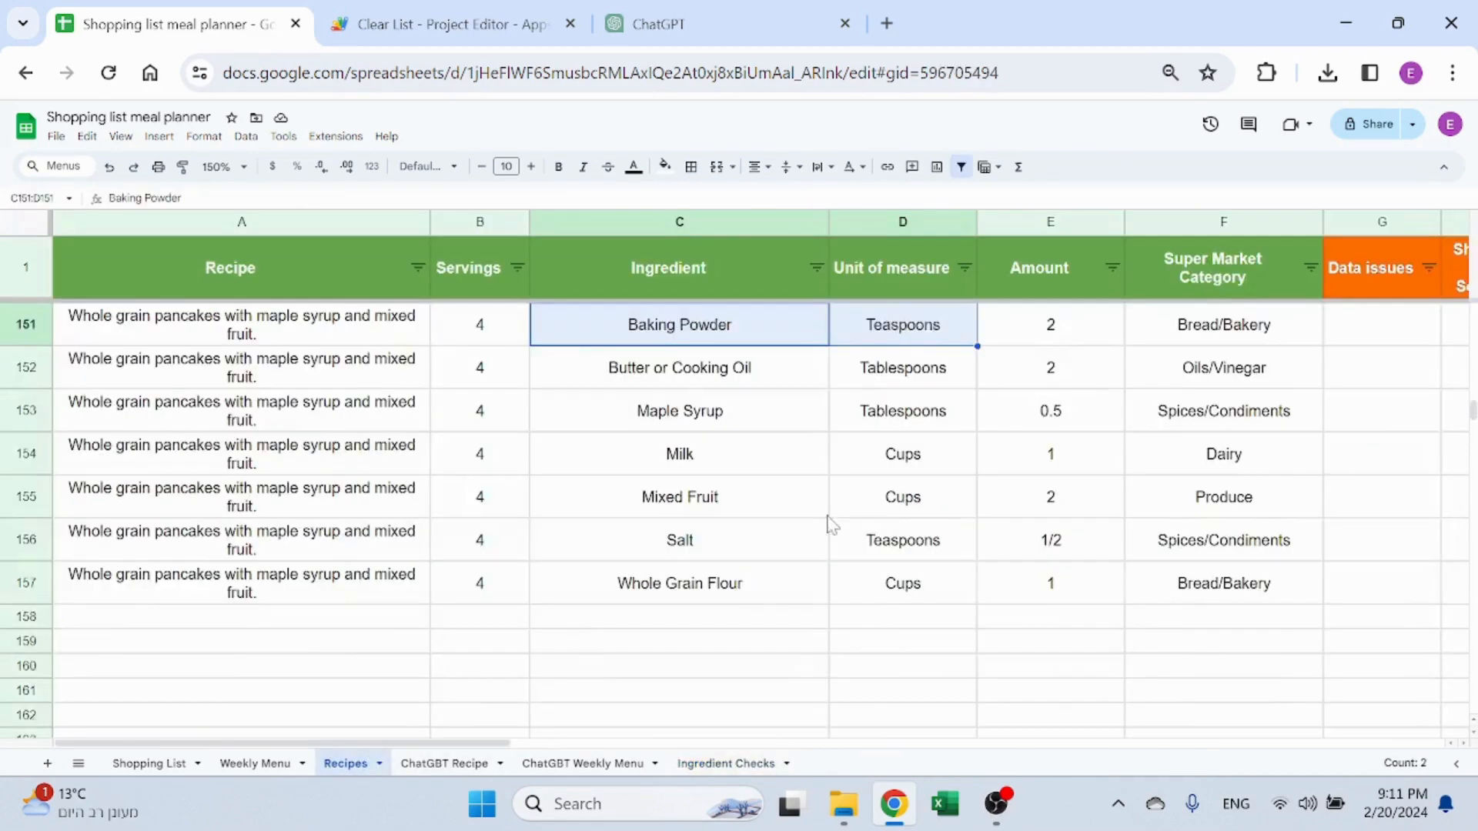
left_click(1193, 247)
left_click(775, 314)
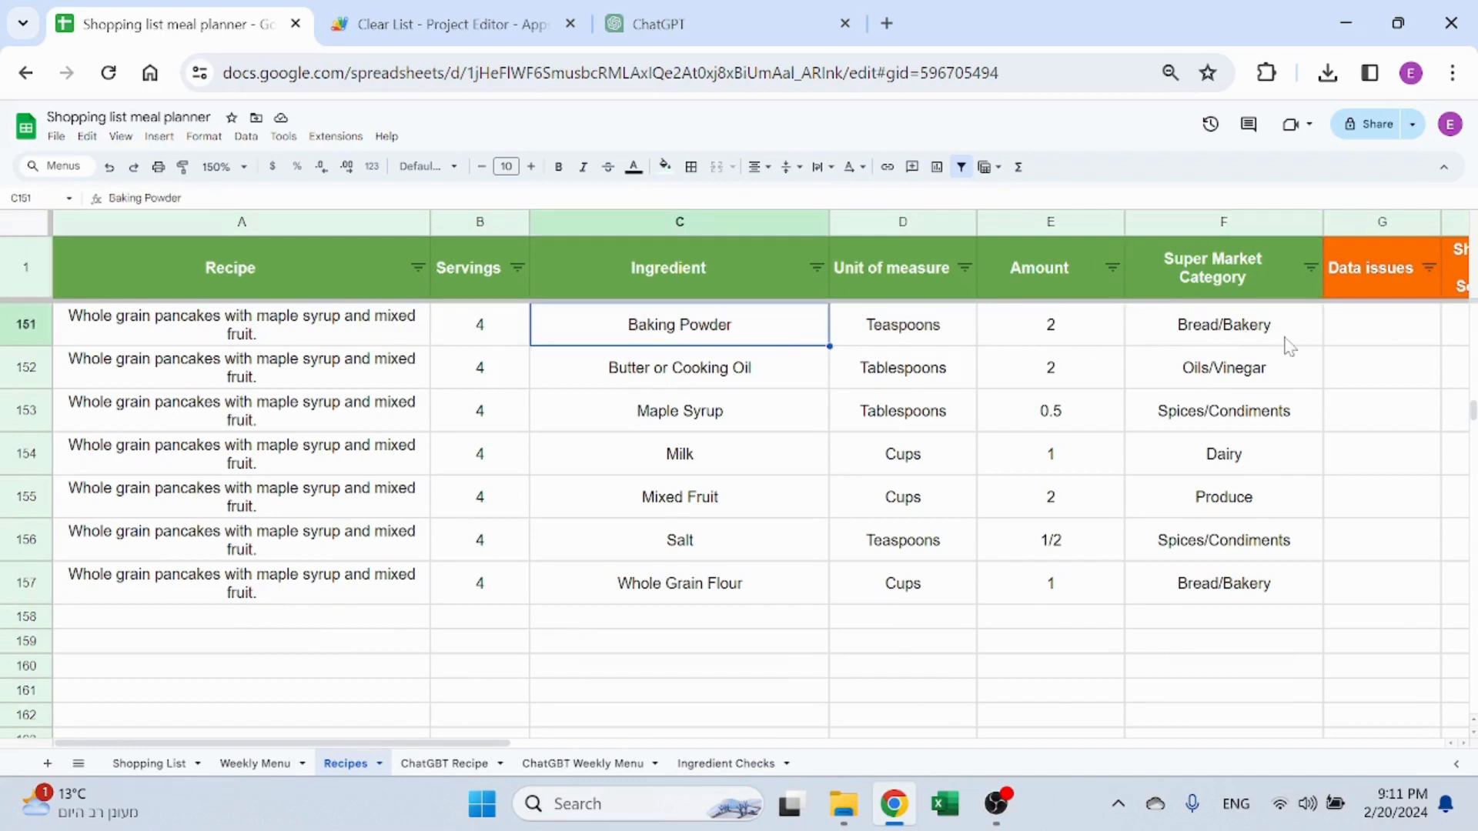
left_click(1064, 331)
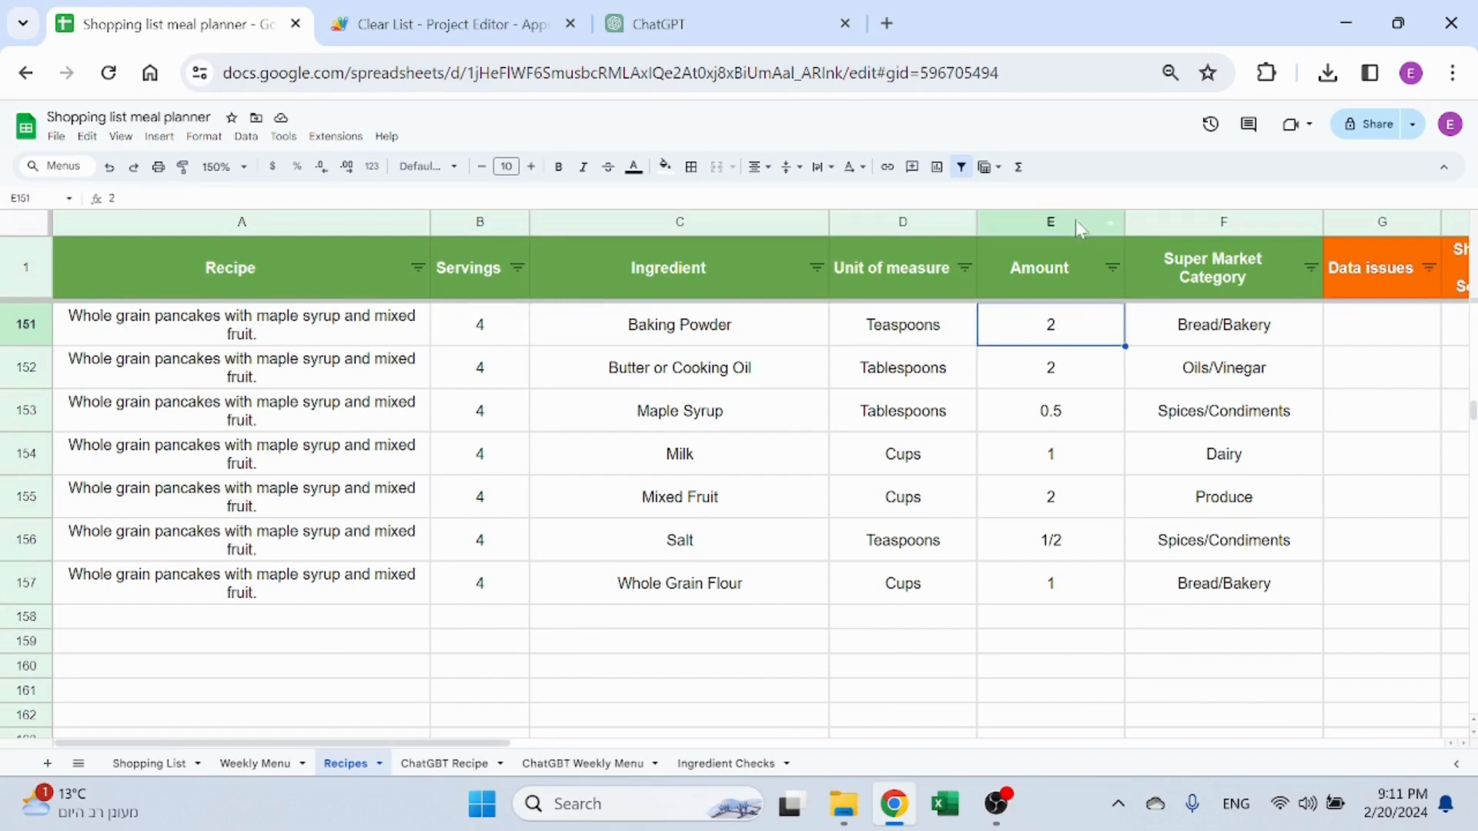
scroll(717, 740, "right", 5)
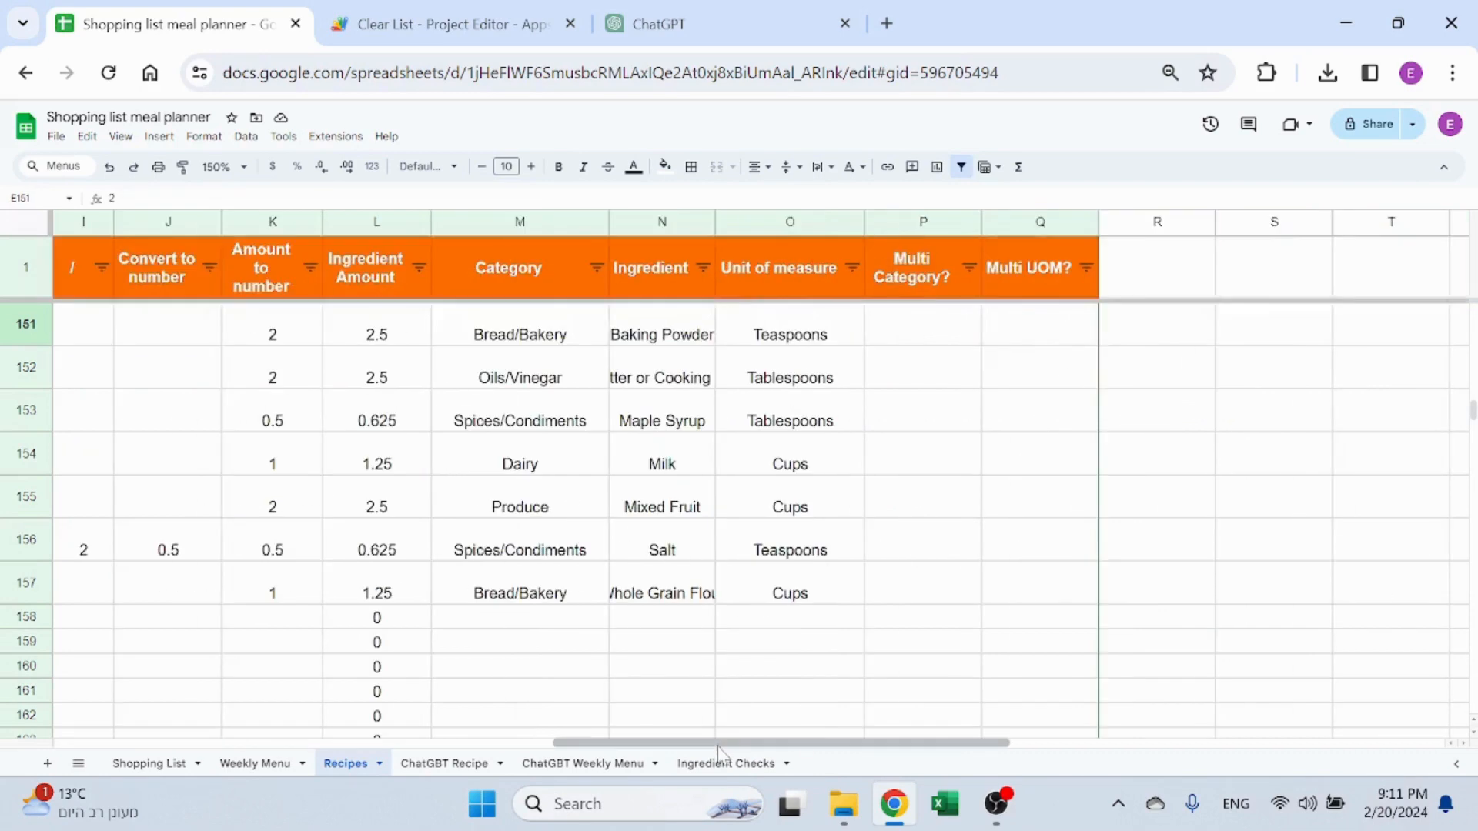
left_click(725, 763)
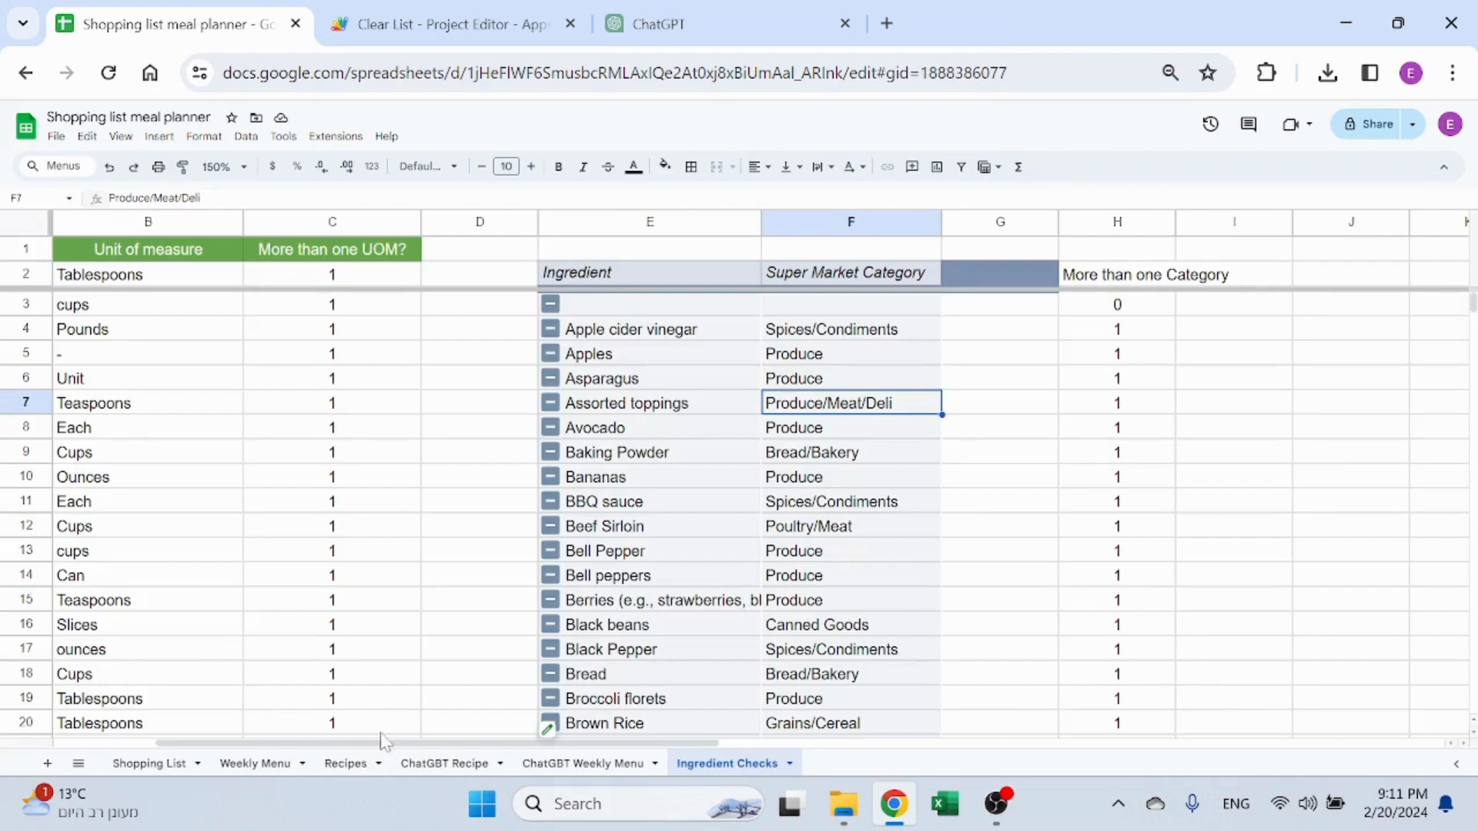
left_click(346, 763)
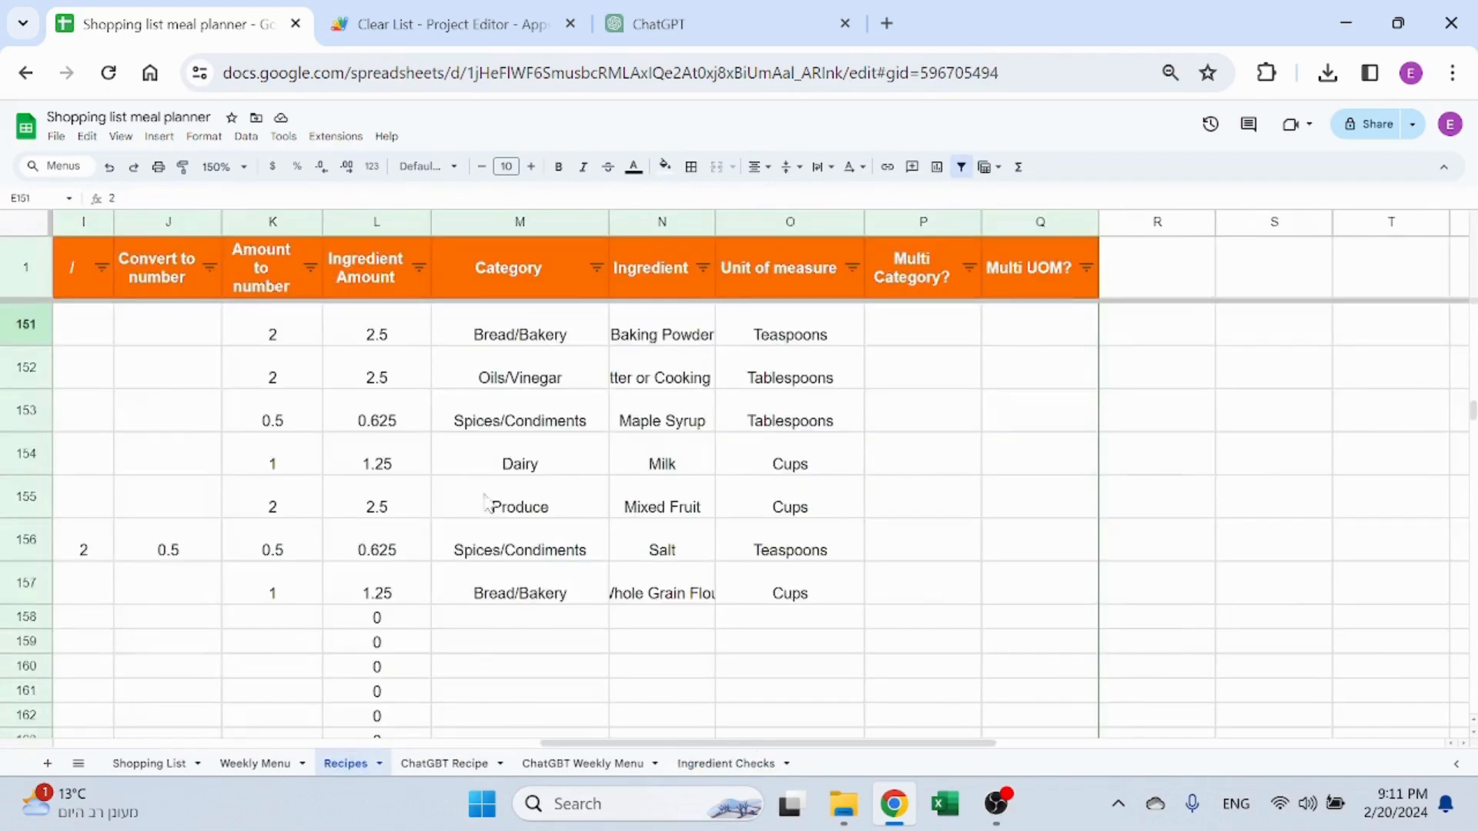
Select the Recipes sheet's columns C to F, from Ingredient through Super Market Category
left_click(485, 500)
key("Left")
key("Left")
key("Left")
key("Left")
key("Left")
key("Left")
key("Left")
key("Left")
key("Left")
key("Left")
key("Left")
key("Left")
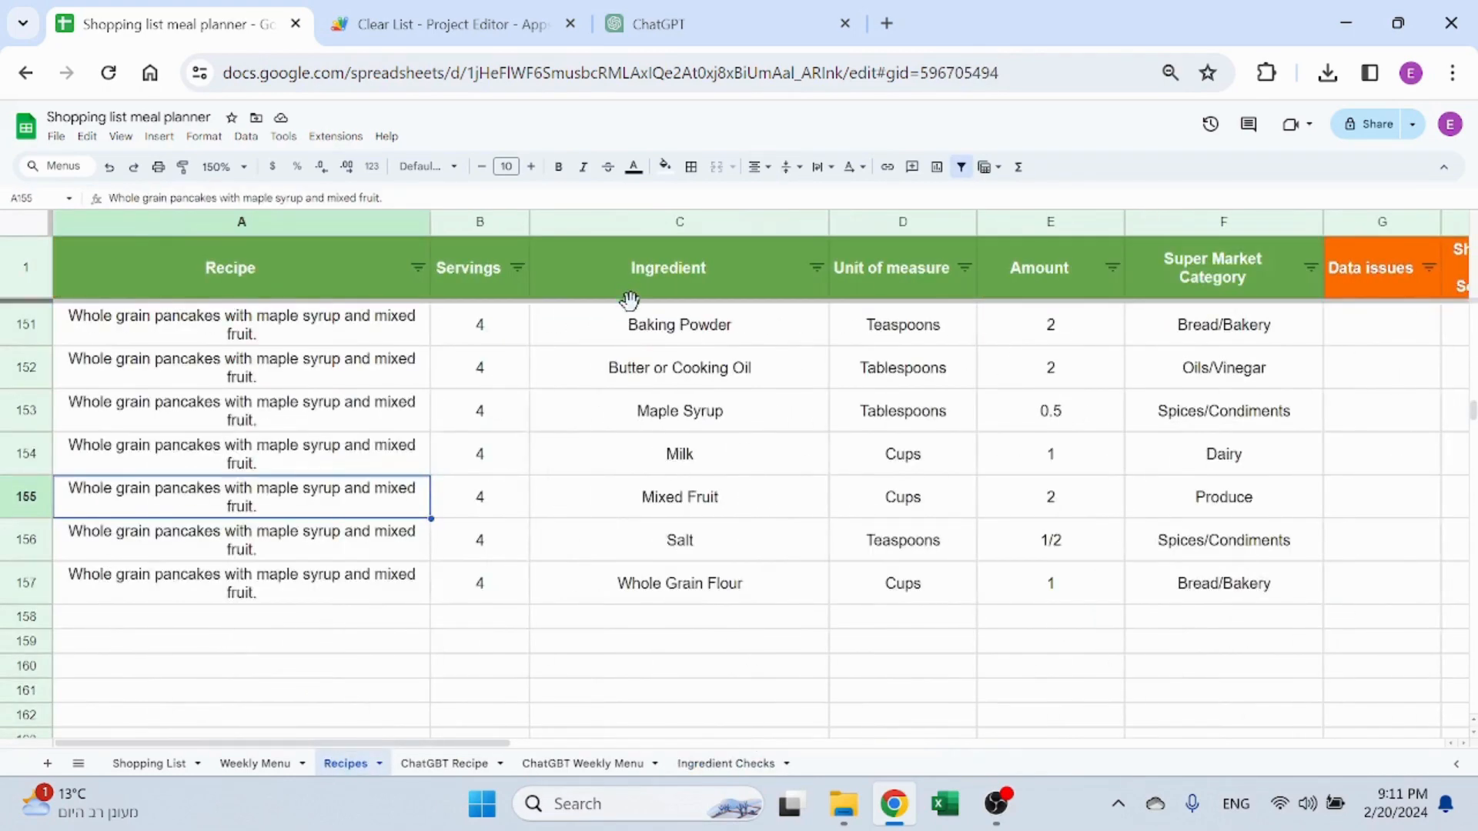
left_click(680, 222)
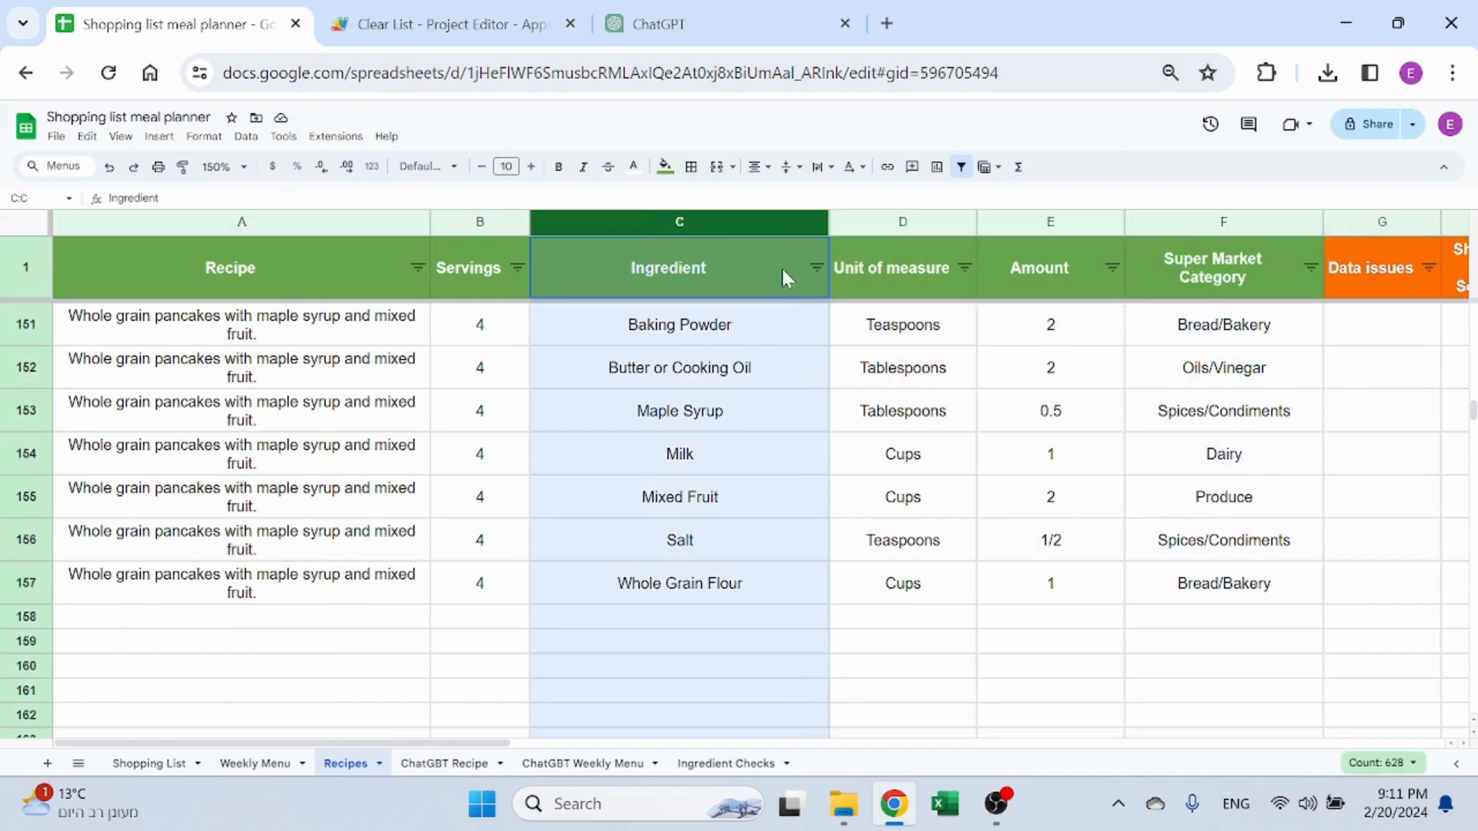
left_click(1220, 282, "shift")
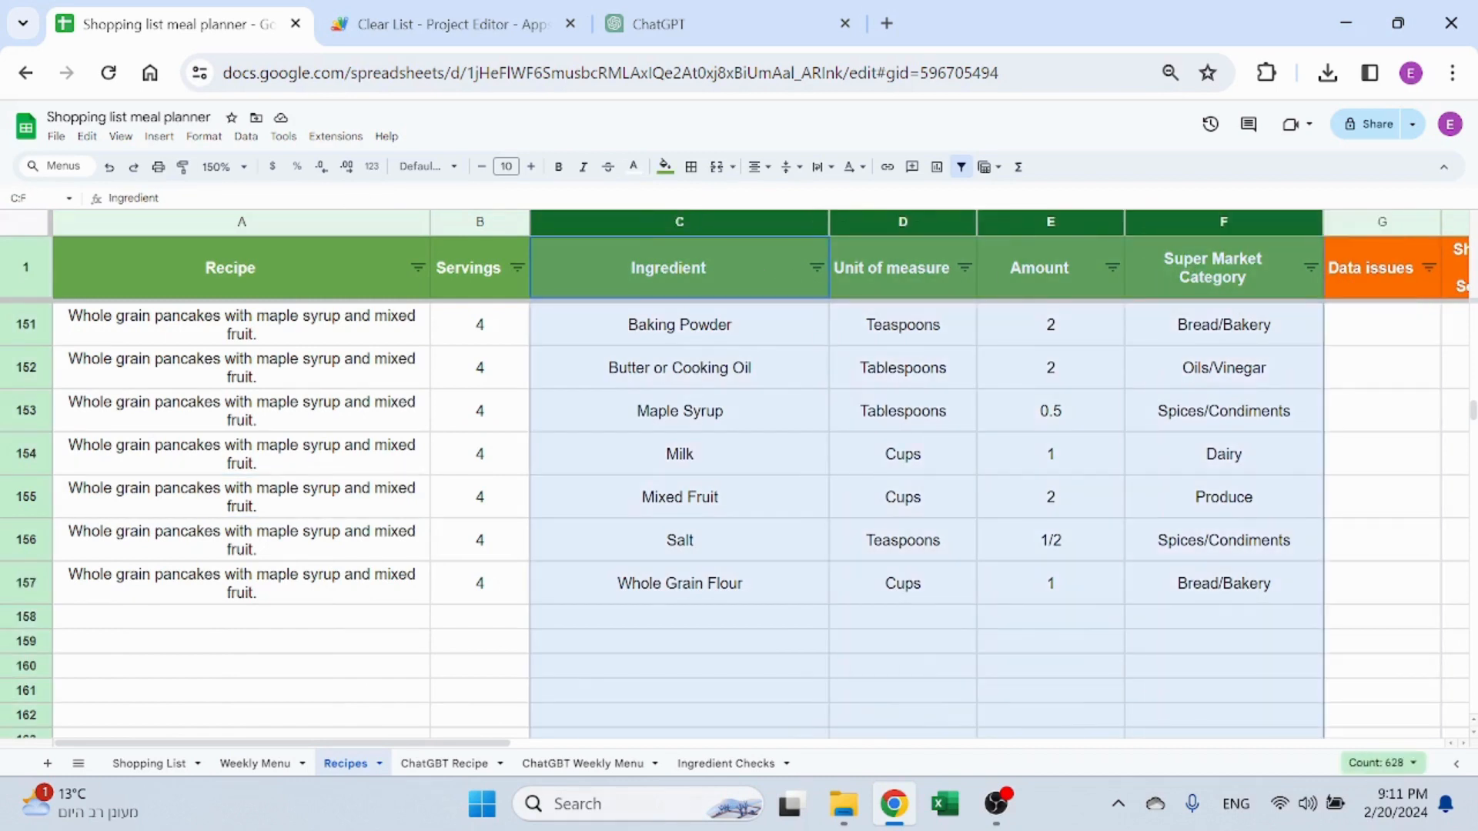
Insert a pivot table on a new sheet from the range Recipes!C:F
left_click(159, 137)
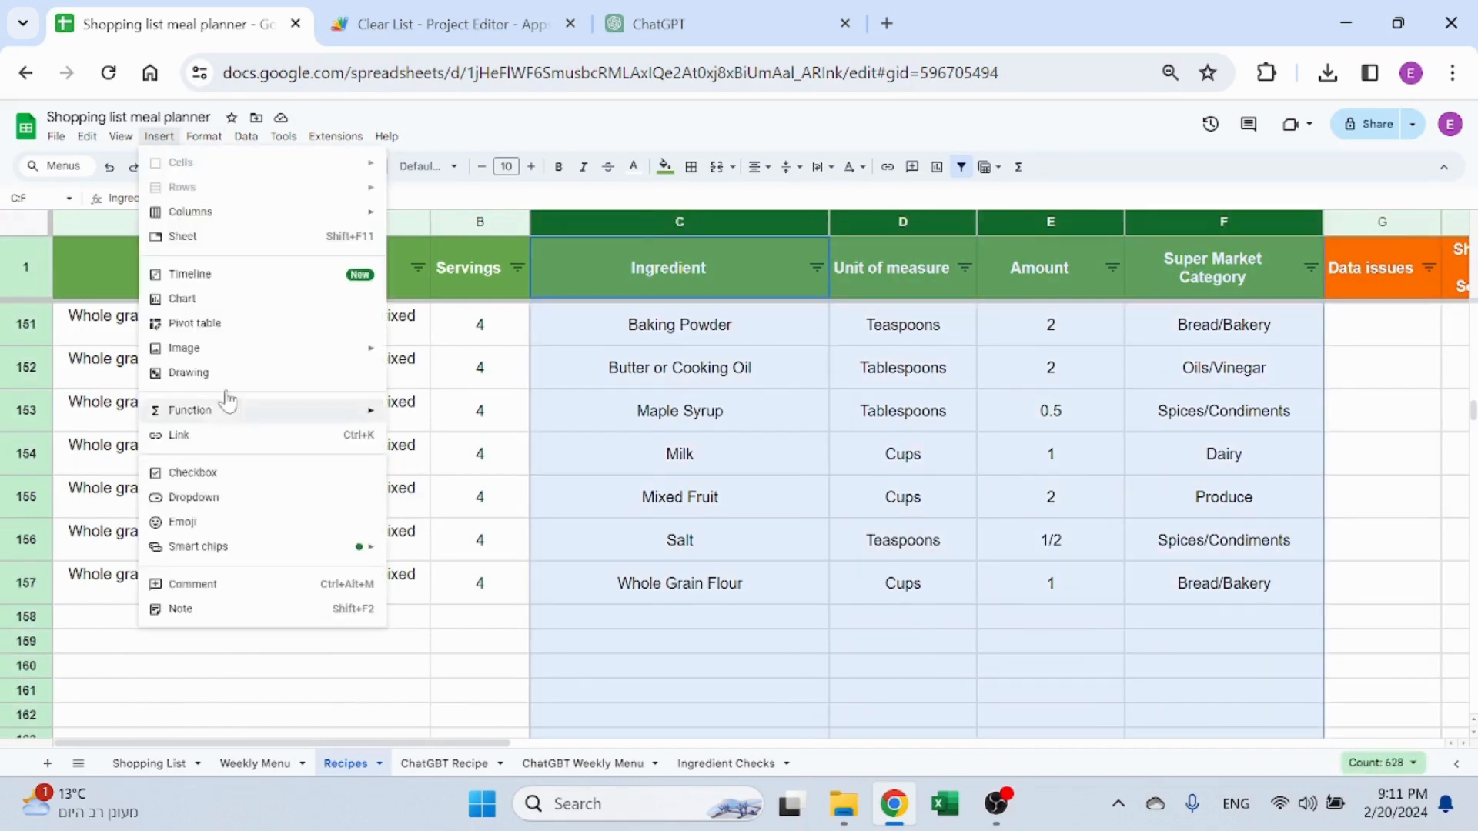
left_click(206, 323)
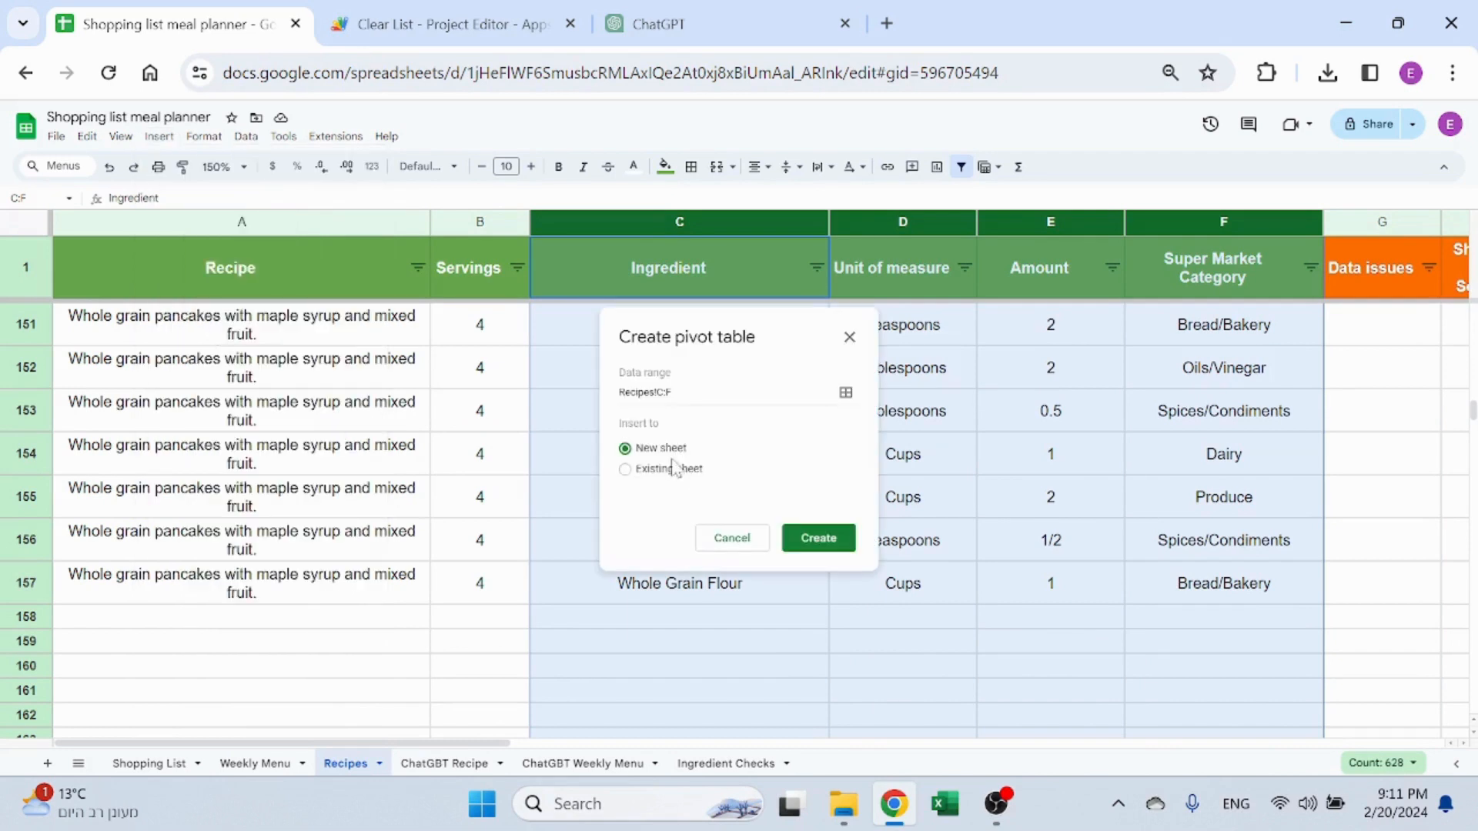
left_click(812, 541)
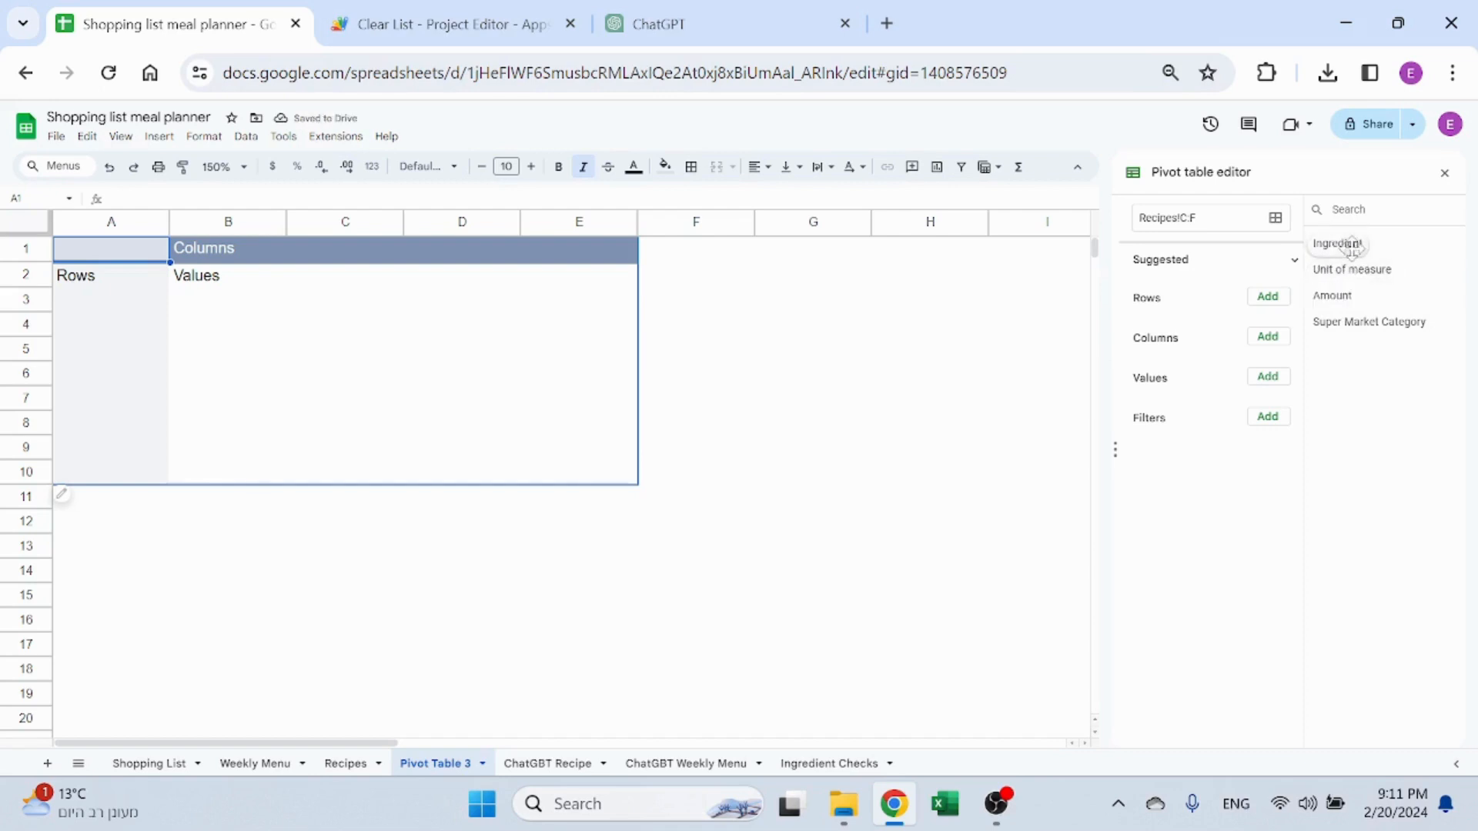
Set the pivot table's row fields to Ingredient followed by Super Market Category, leaving out Unit of measure
left_click_drag(1333, 243, 1163, 320)
left_click(1154, 395)
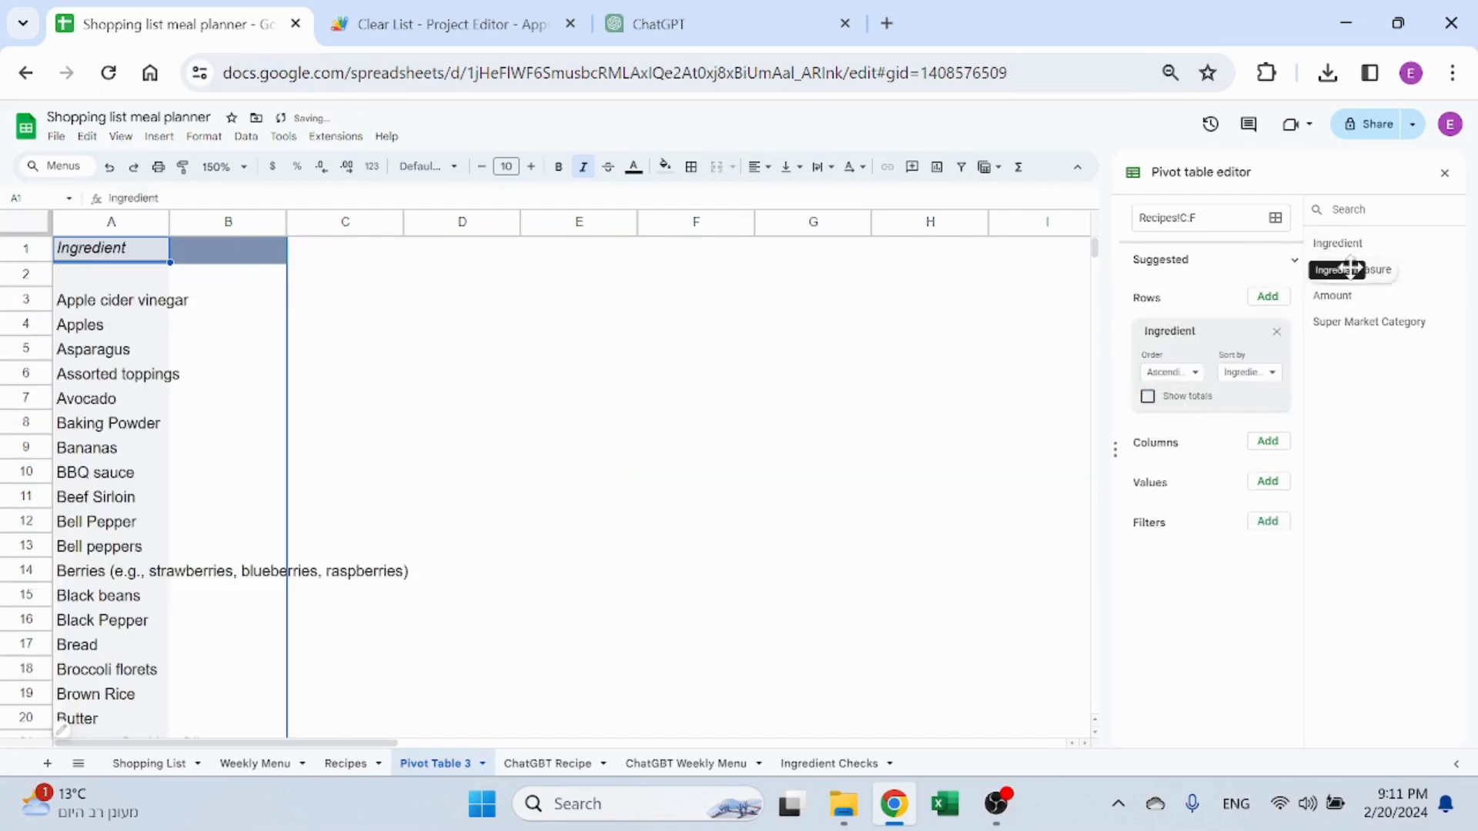
left_click_drag(1350, 268, 1185, 399)
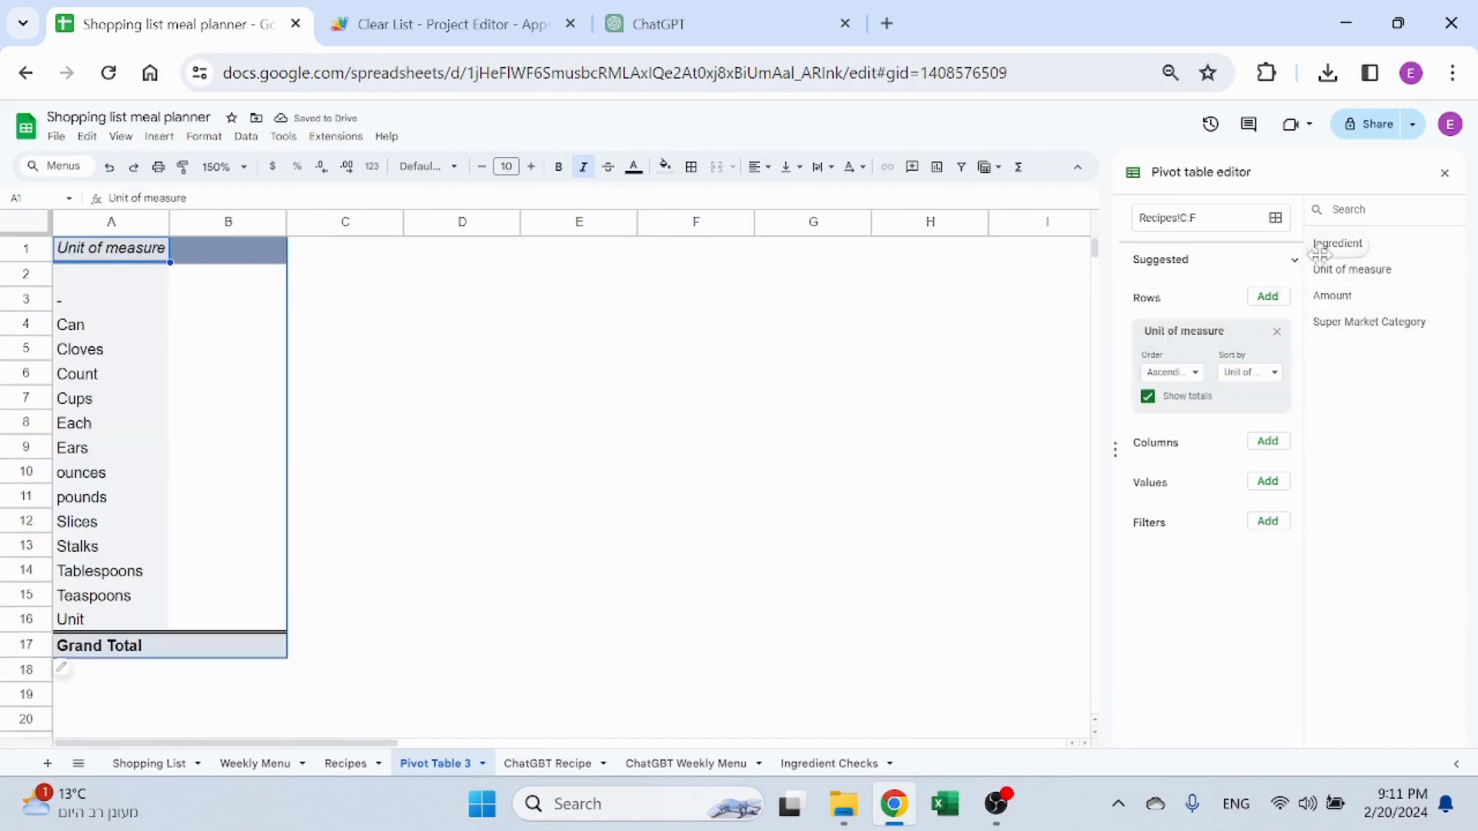
left_click(1276, 332)
left_click_drag(1338, 243, 1166, 320)
left_click_drag(1368, 322, 1151, 420)
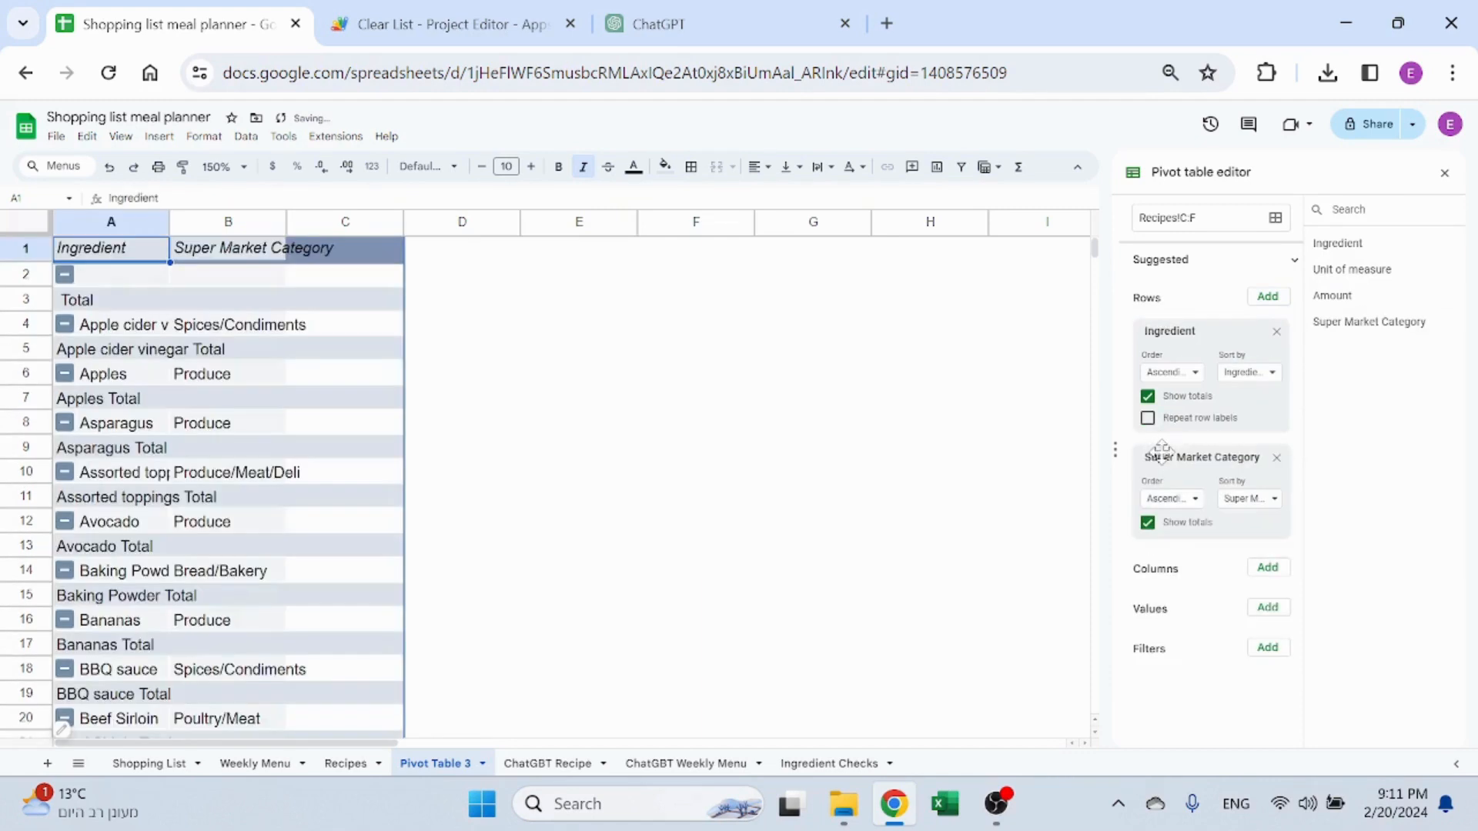
Hide the totals for both pivot row fields and repeat the Ingredient row labels
left_click(1147, 397)
left_click(1147, 523)
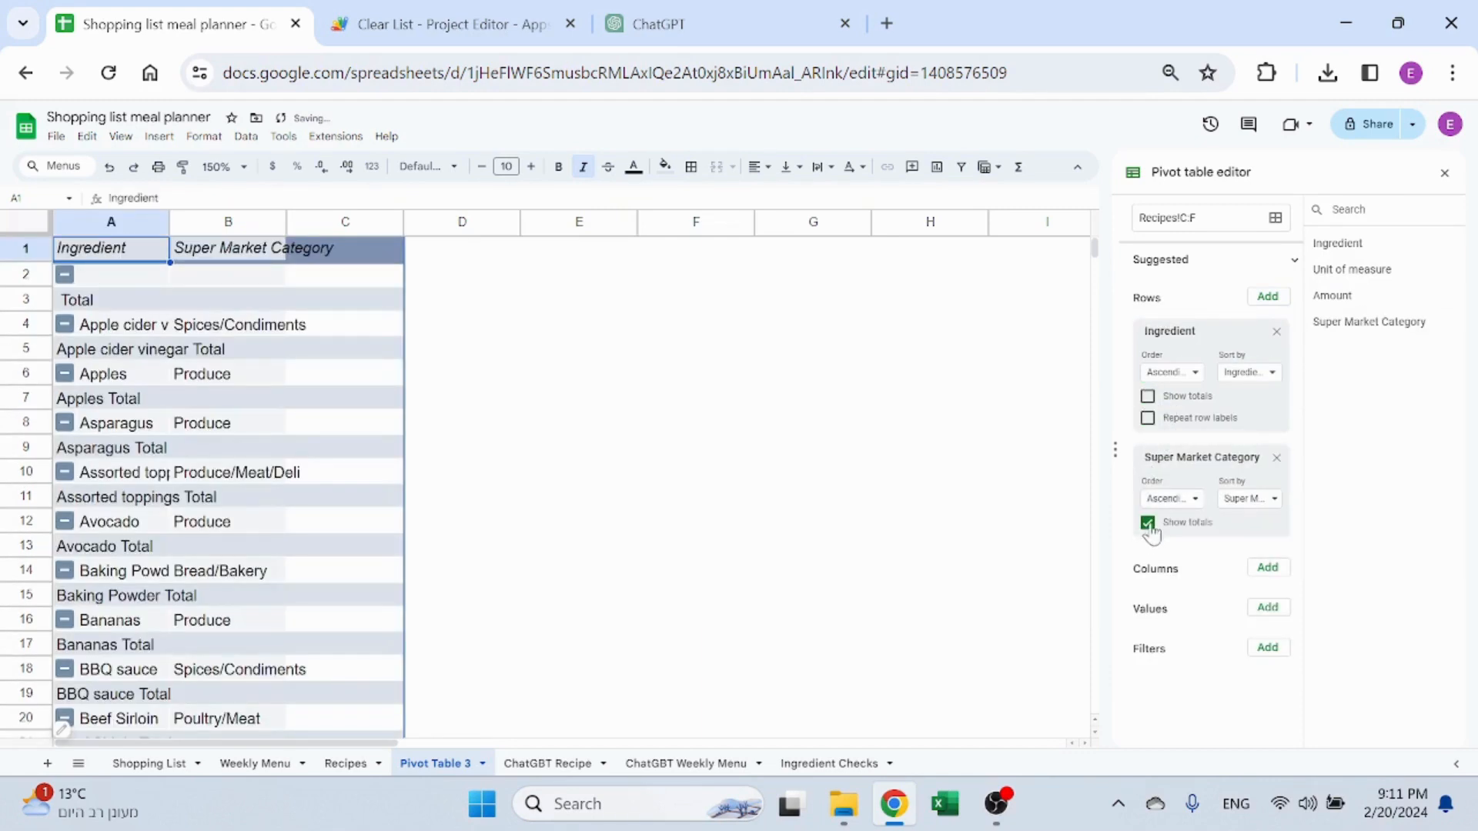
left_click(1148, 418)
left_click(663, 380)
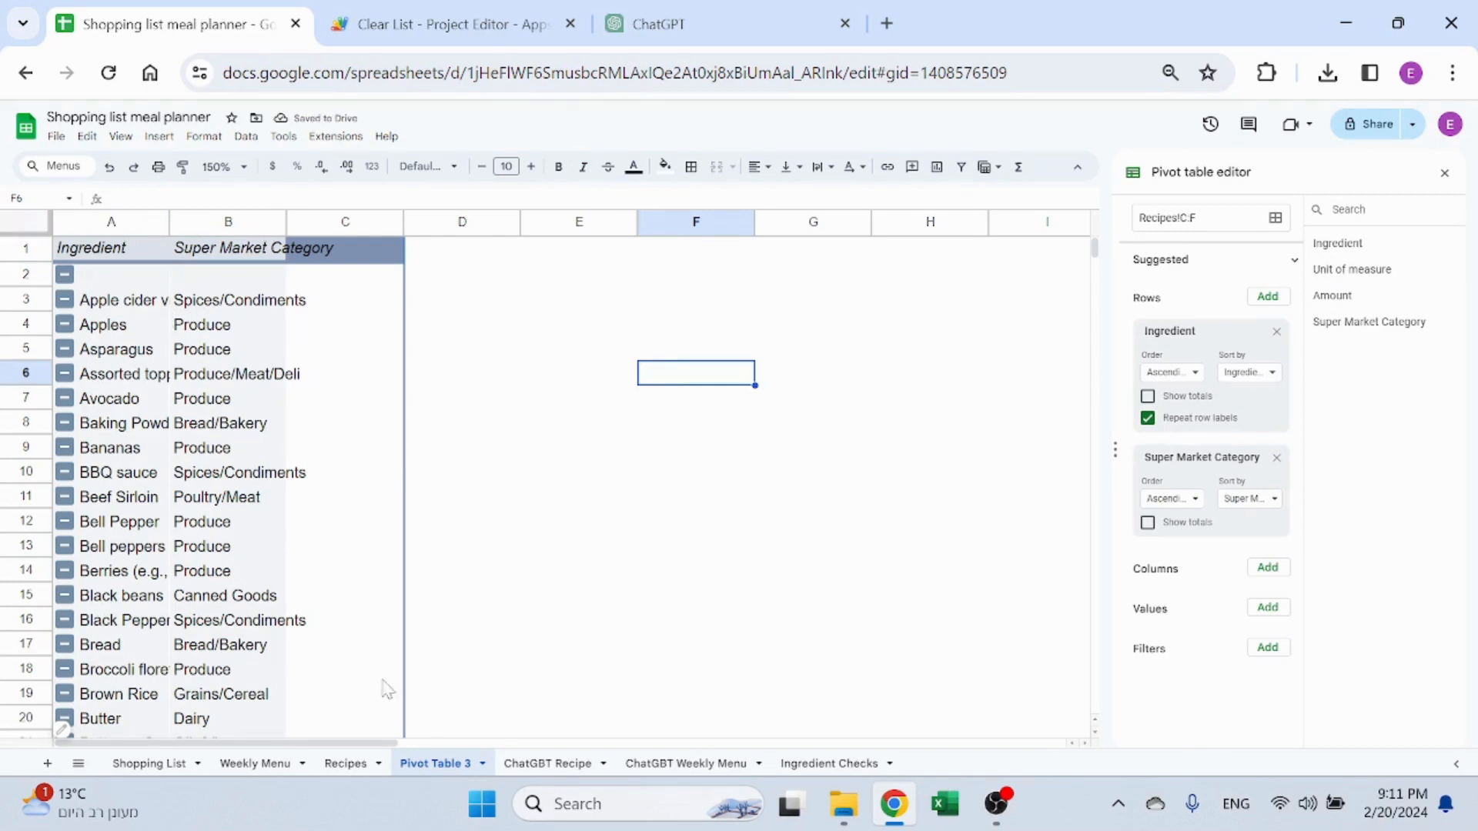
Delete the Pivot Table 3 sheet
right_click(429, 772)
left_click(425, 494)
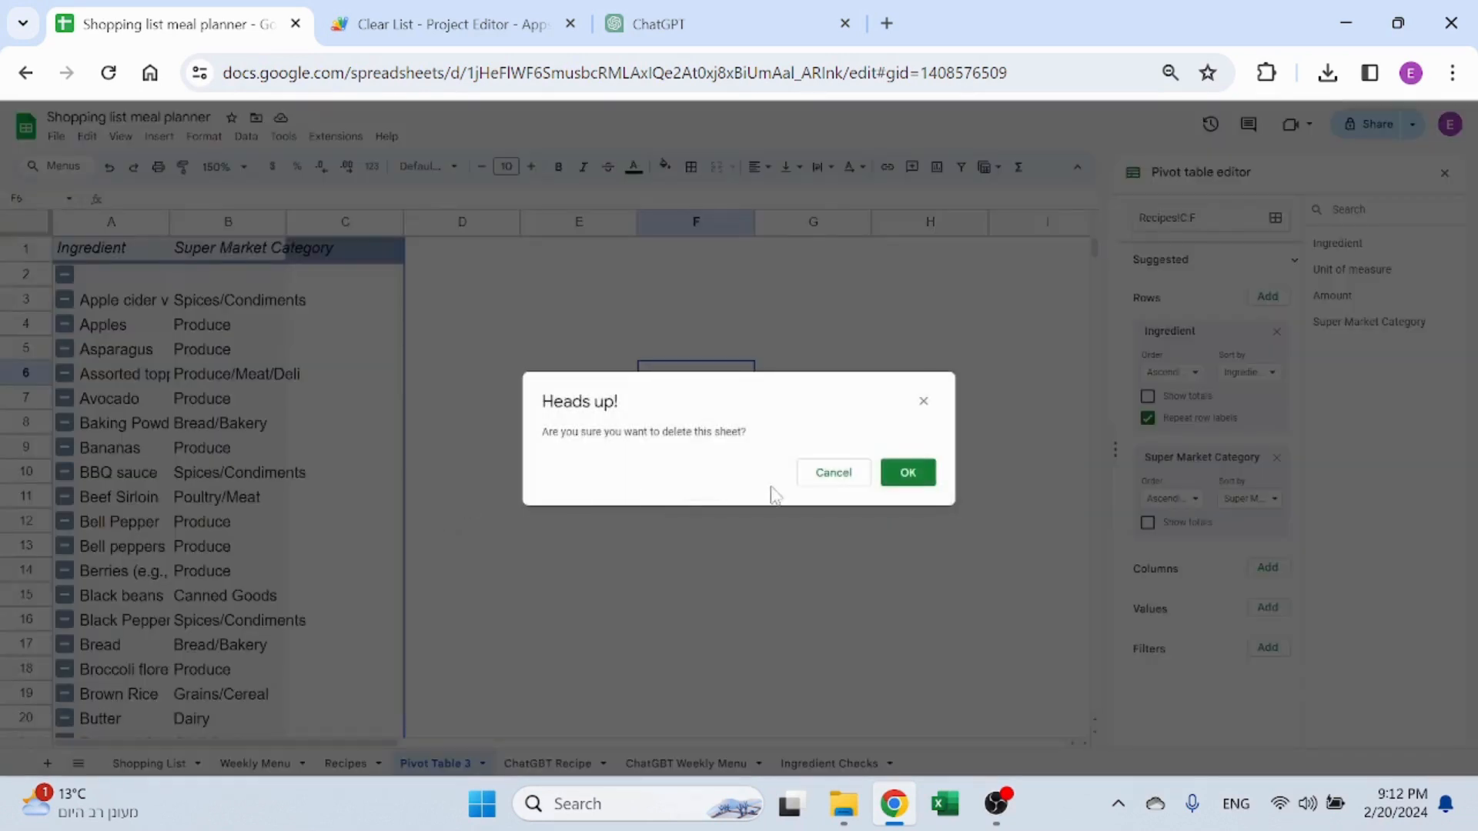
left_click(909, 474)
Inspect the More than one Category formula in H4 of the Ingredient Checks sheet without changing it
left_click(728, 764)
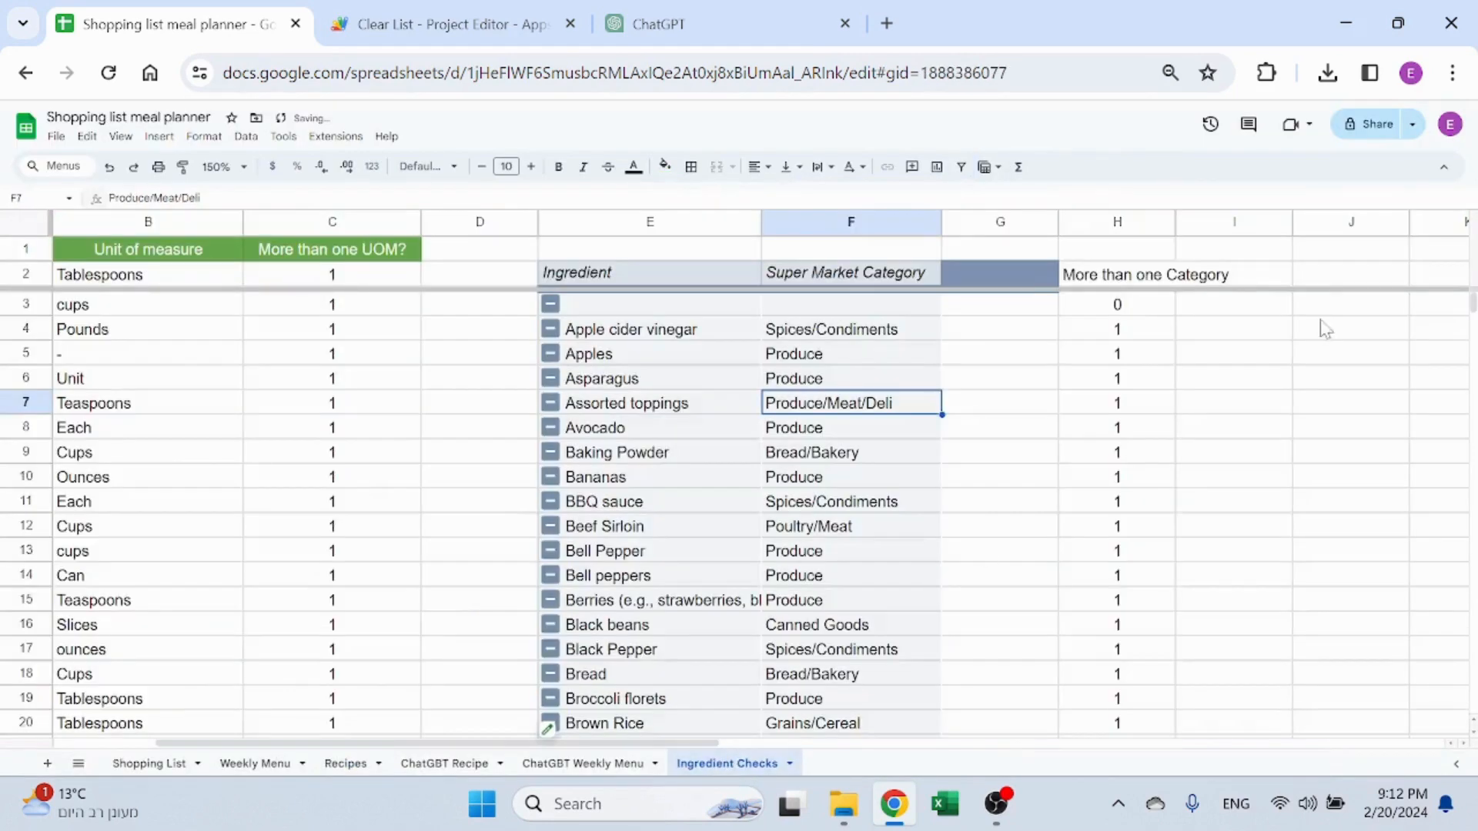
left_click(1125, 331)
key("F2")
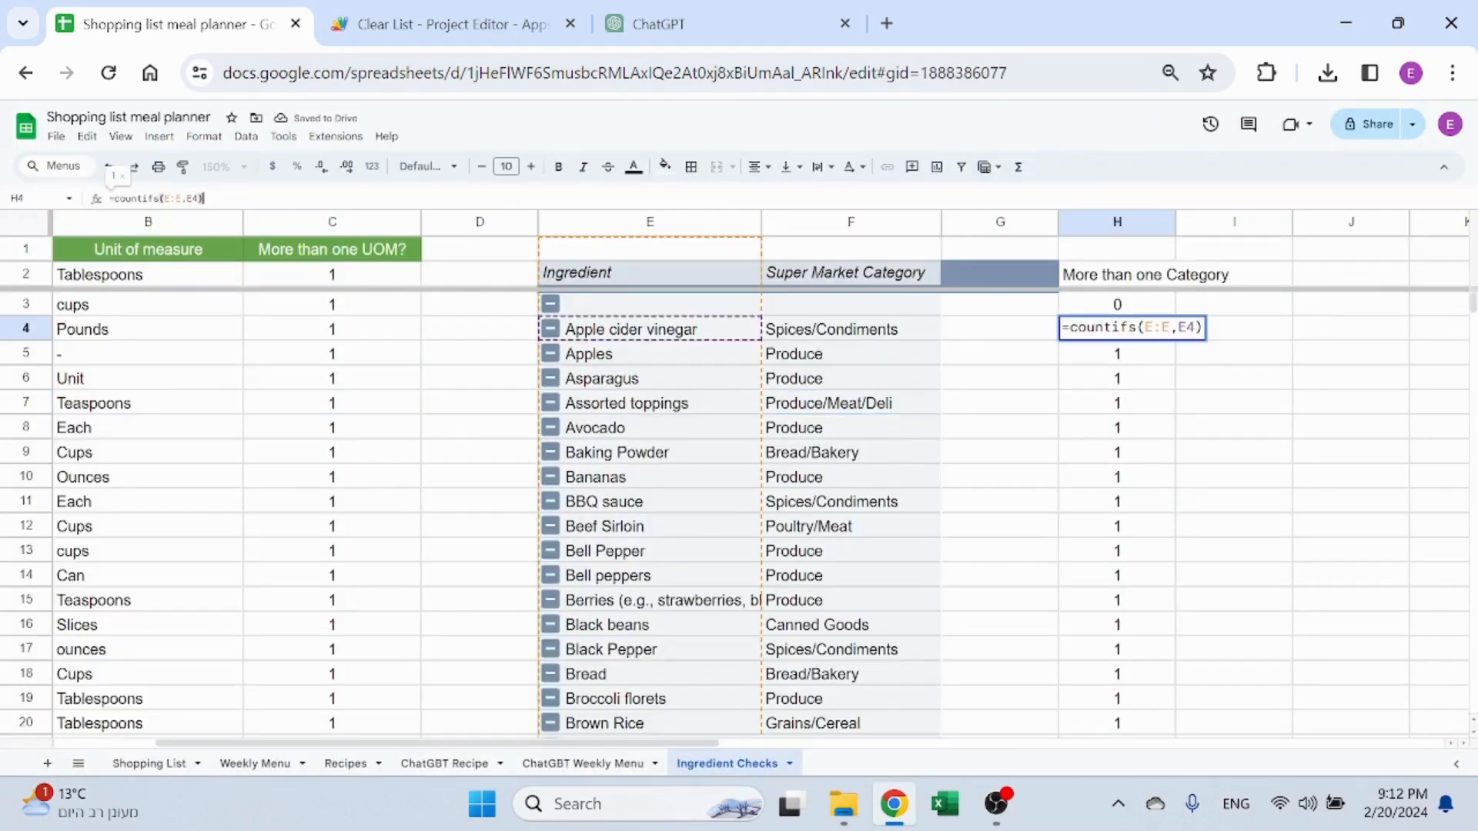
key("Escape")
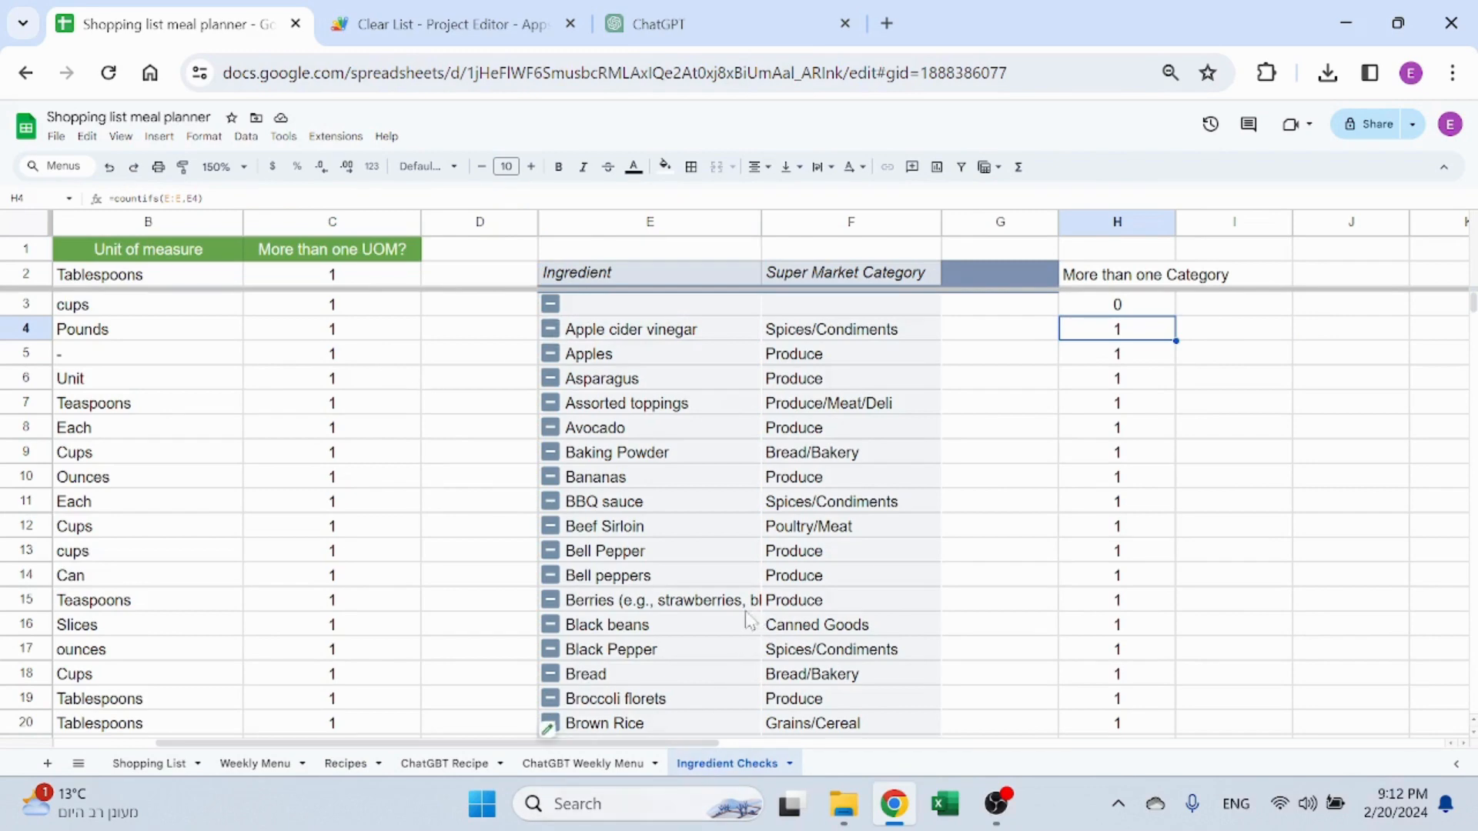
Examine the Data issues formulas in G156 and G157 of the Recipes sheet
left_click(332, 764)
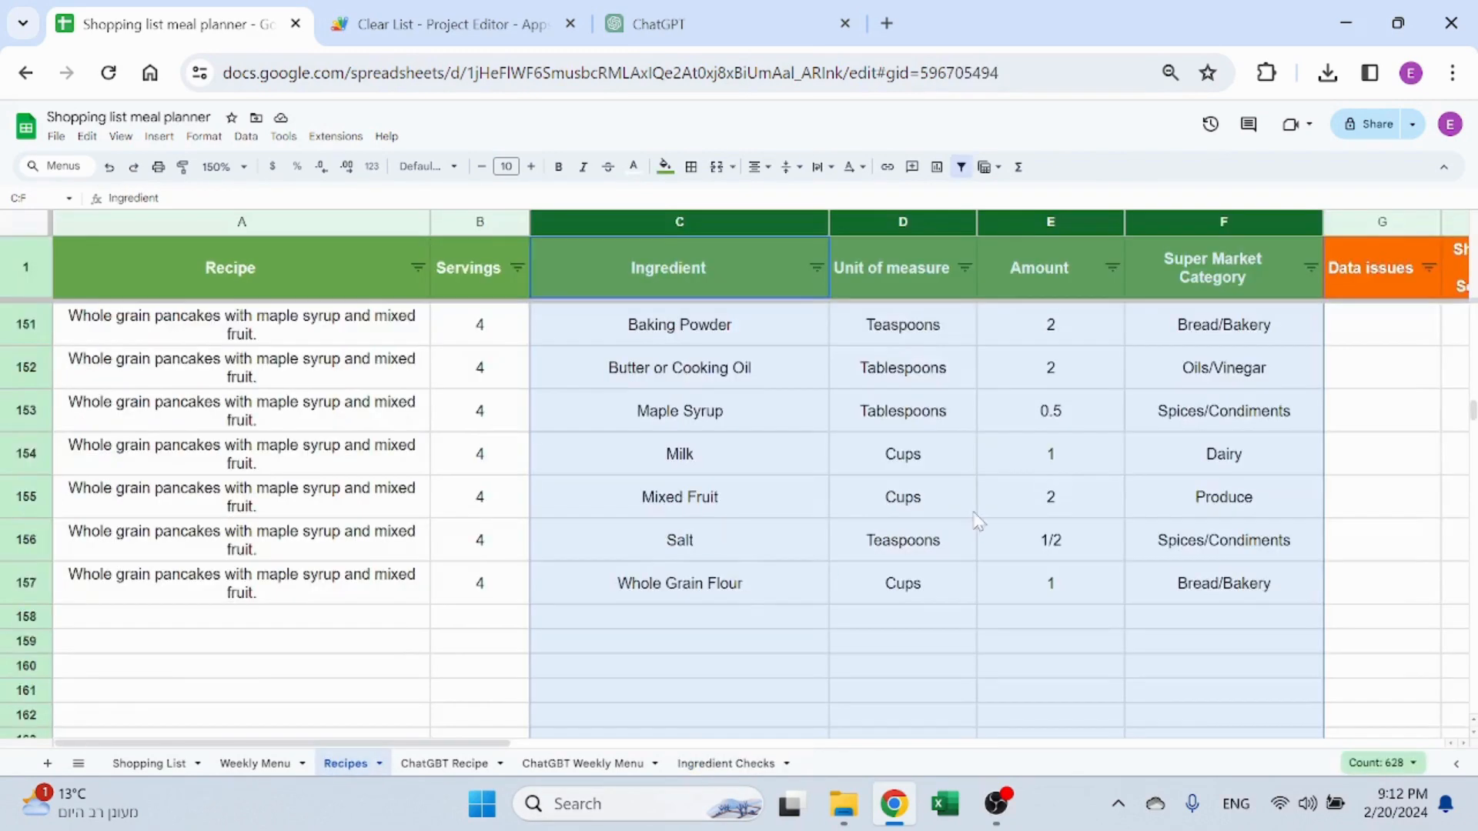
left_click(1357, 553)
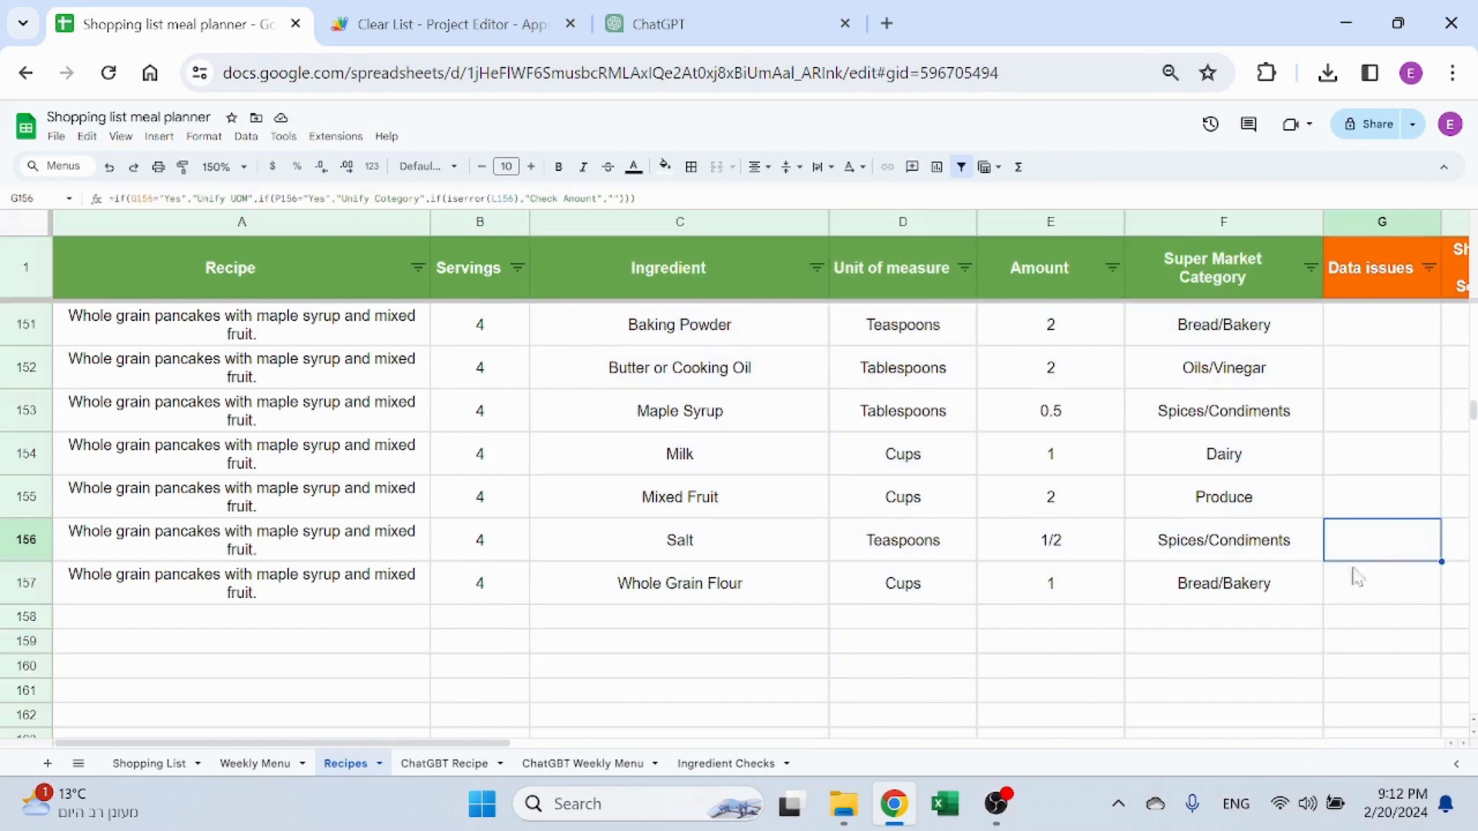
left_click(1353, 570)
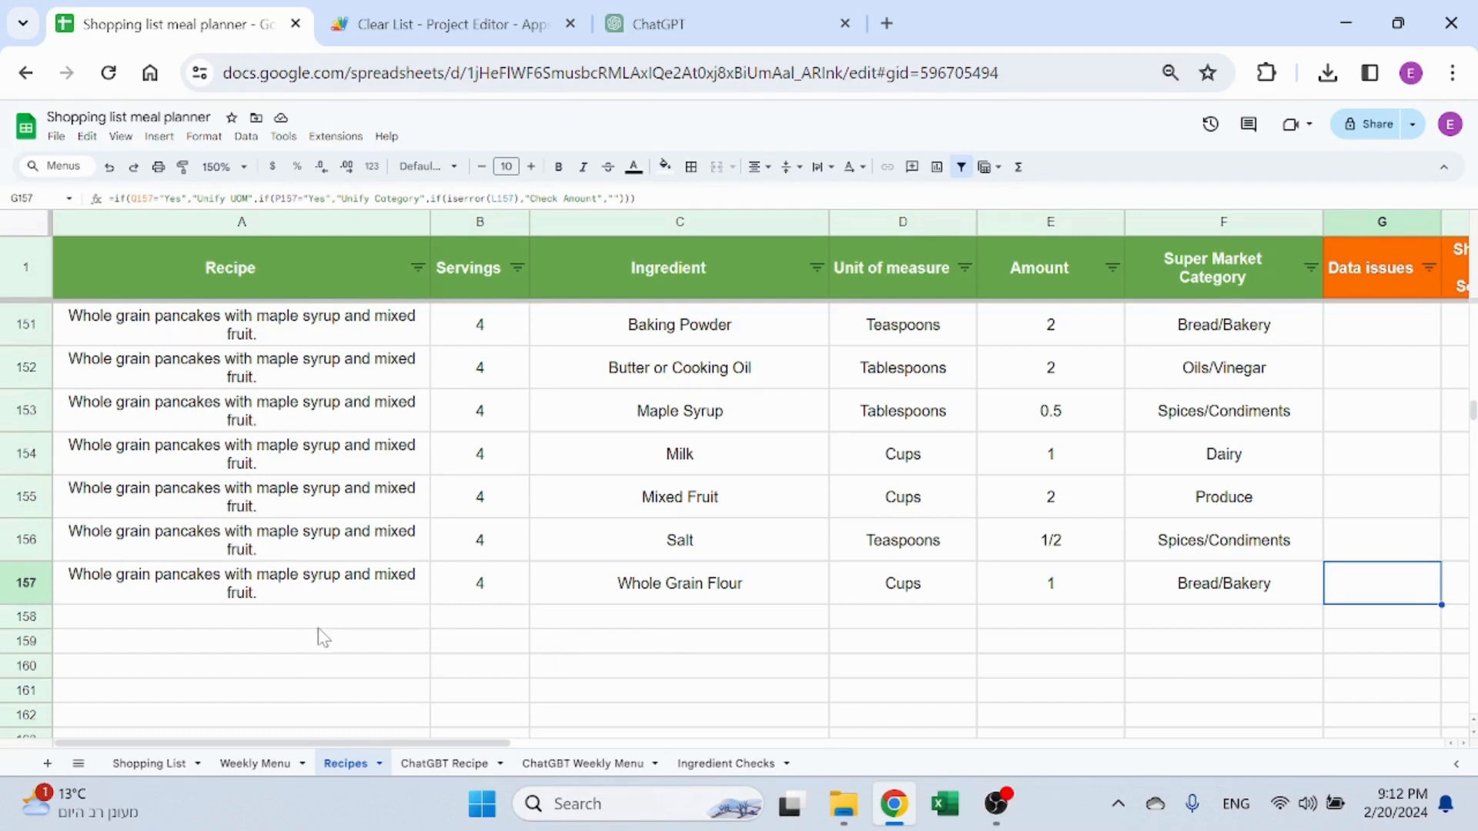
Review the Weekly Menu sheet's weekday headers in row 1 and its meal and servings labels in column A
left_click(256, 766)
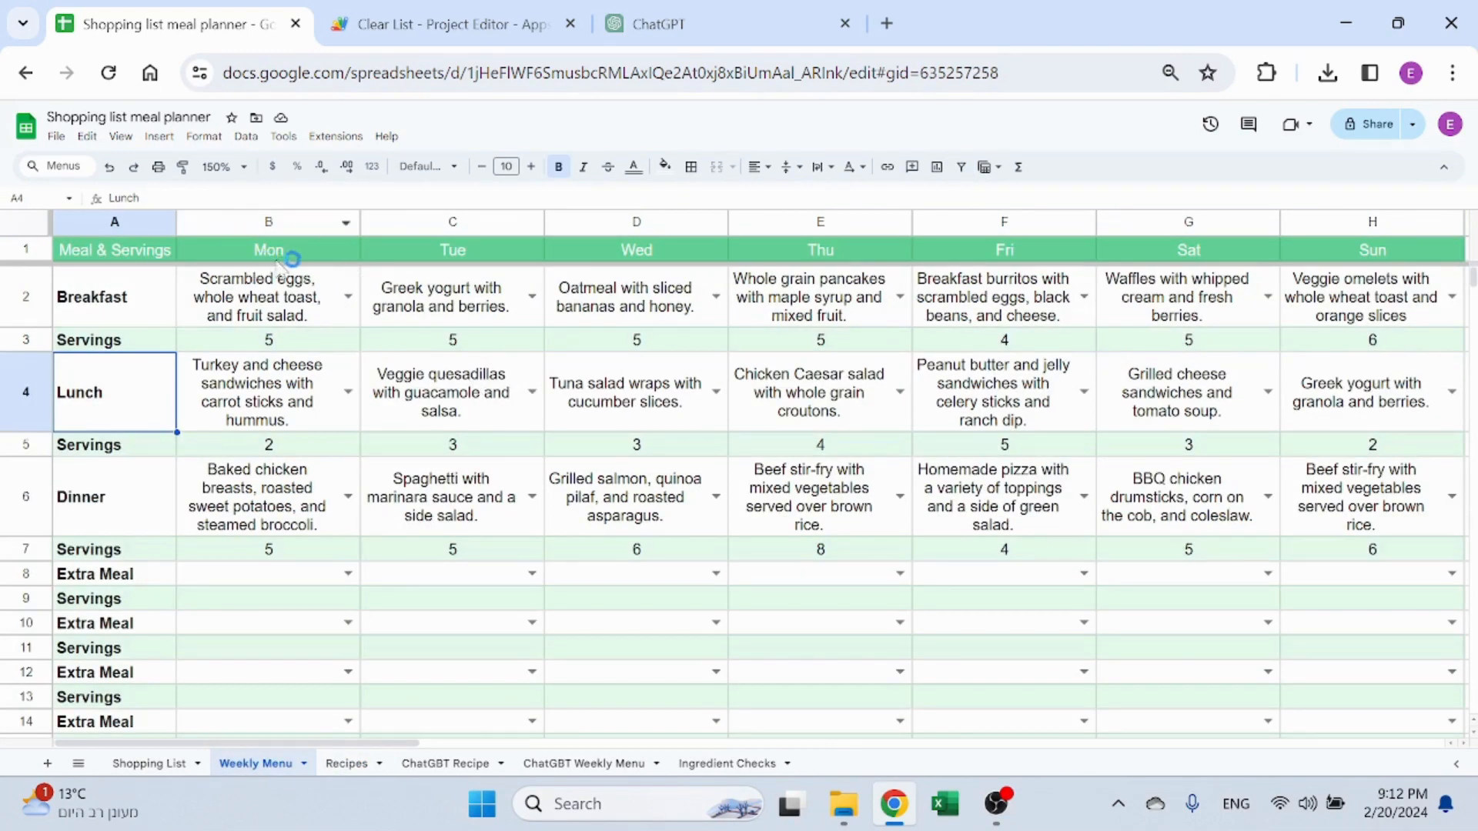
left_click_drag(116, 250, 1251, 253)
left_click_drag(1361, 246, 1370, 247)
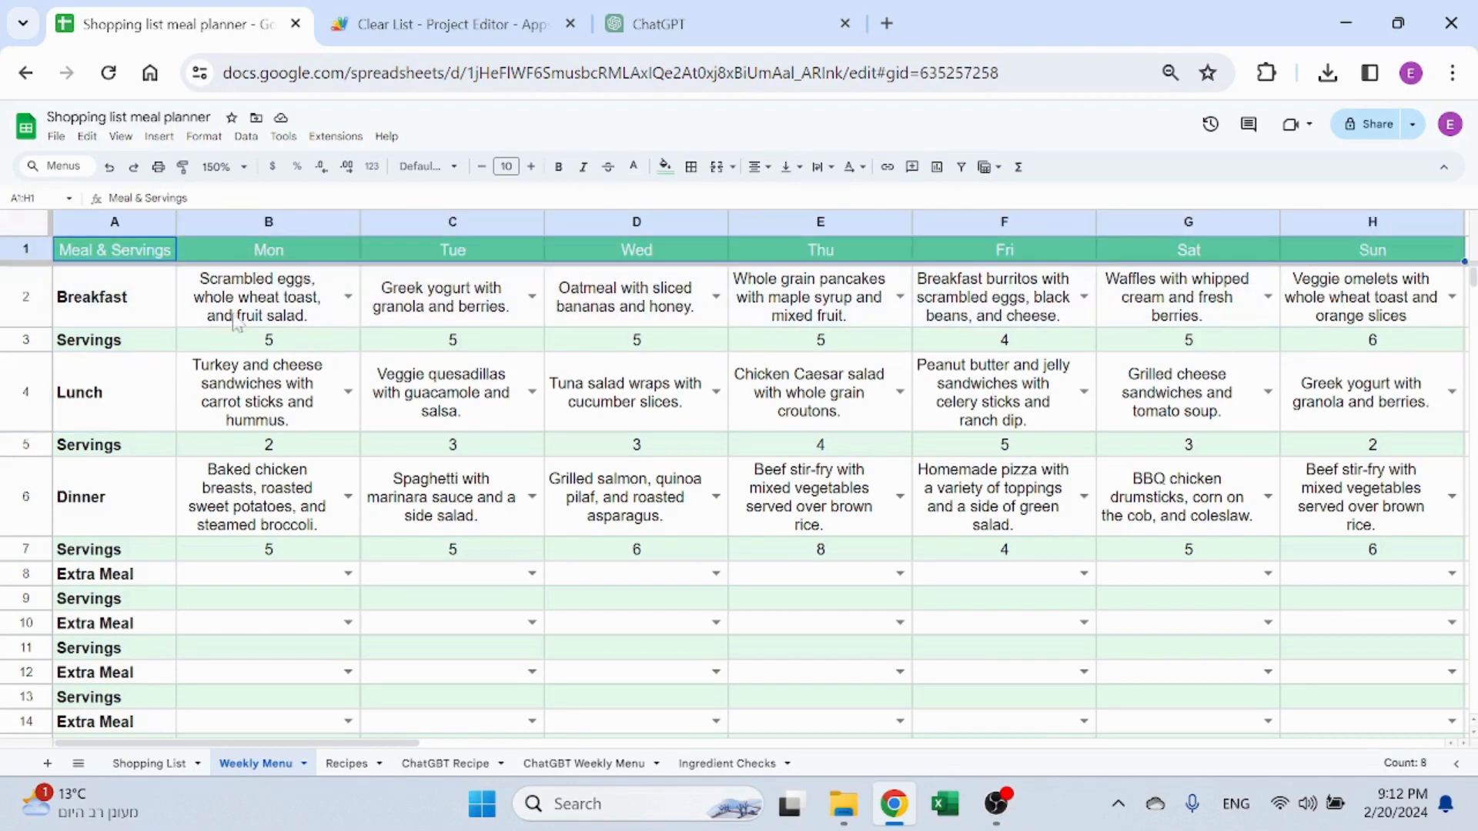
left_click_drag(162, 304, 137, 727)
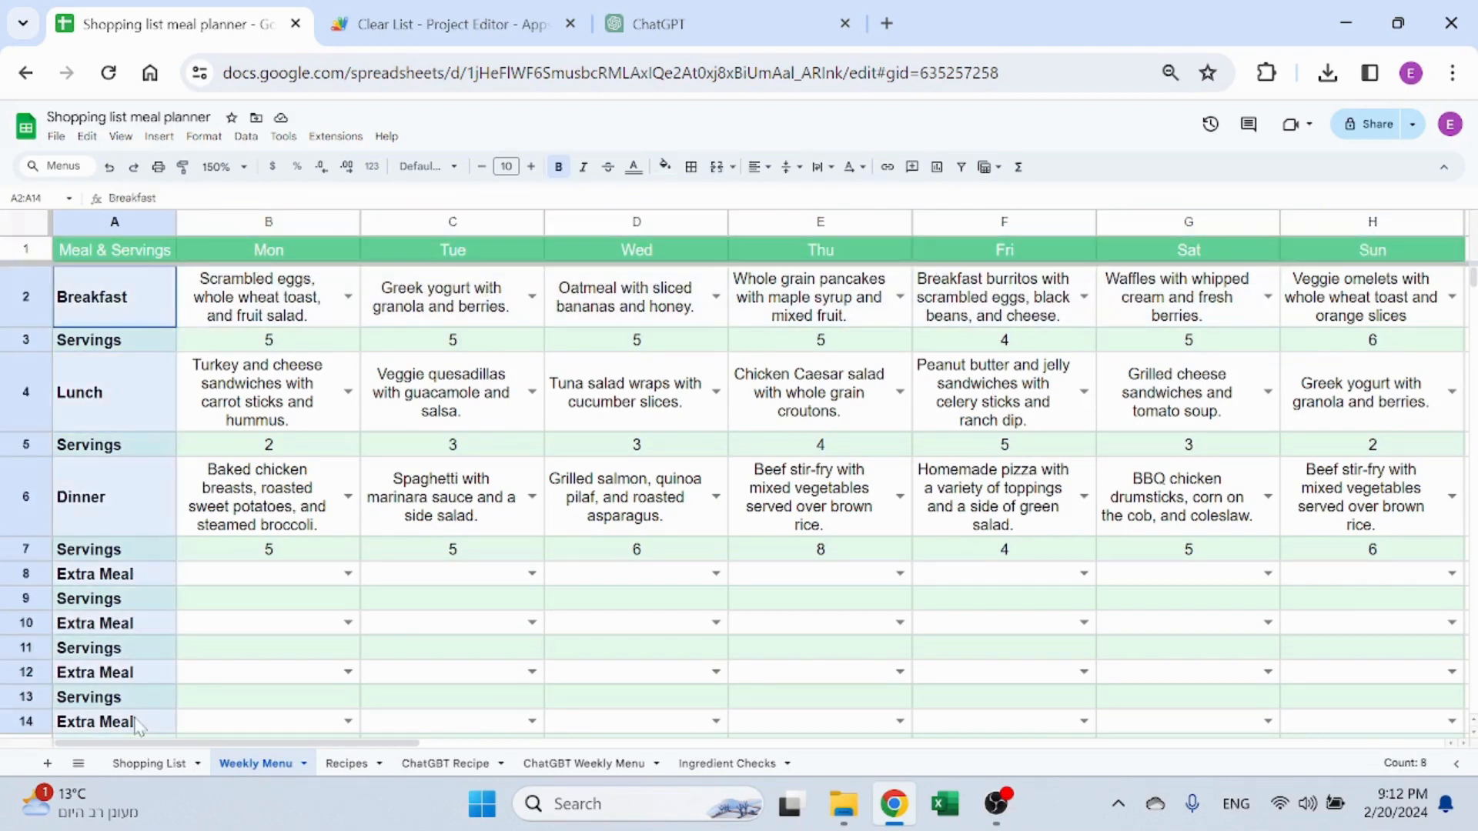
left_click(127, 321)
left_click(134, 343)
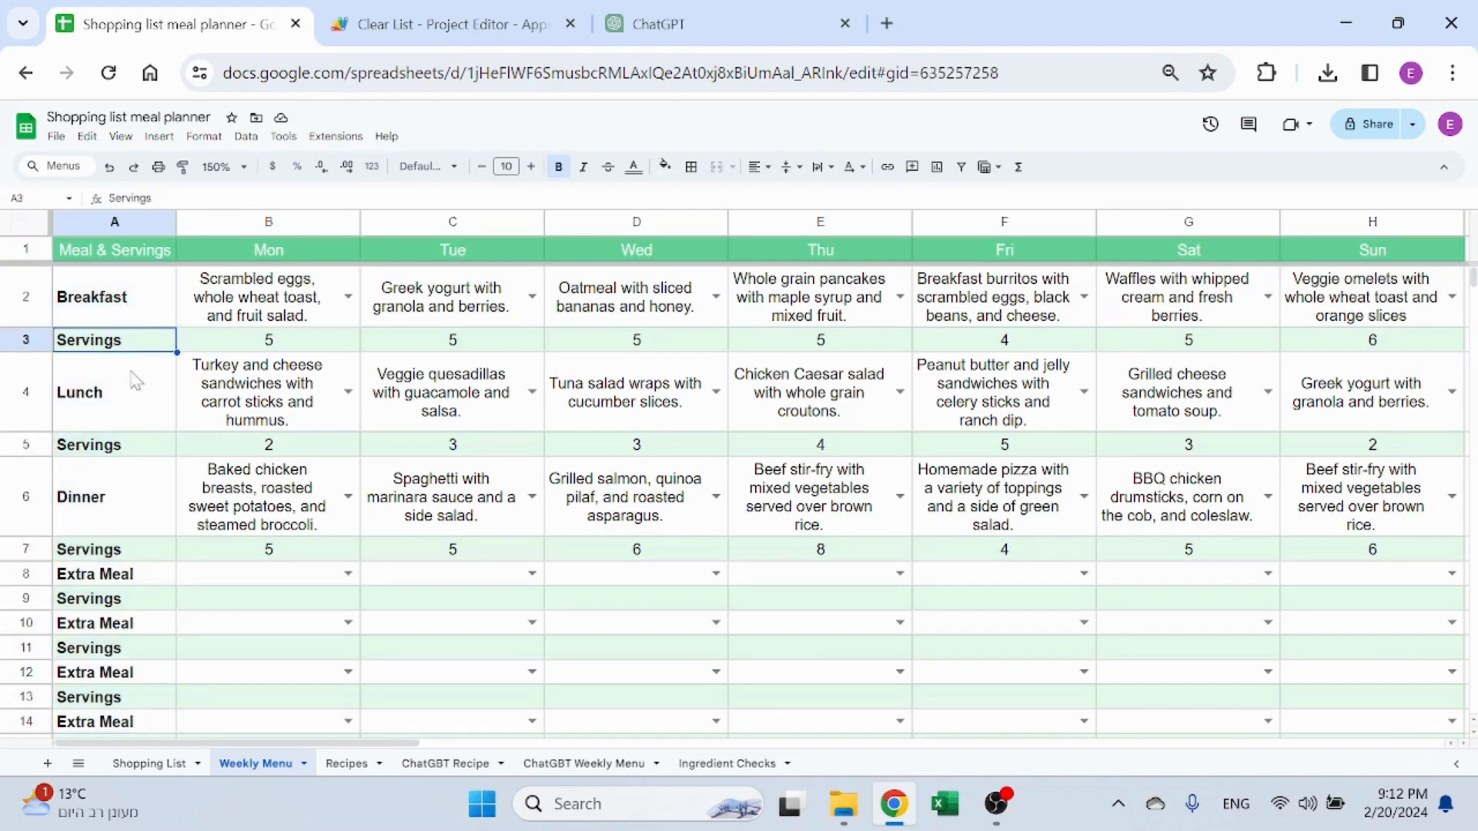
Inspect the data validation rule behind Monday's breakfast in B2, including its range and dropdown source, without changing it
left_click(272, 316)
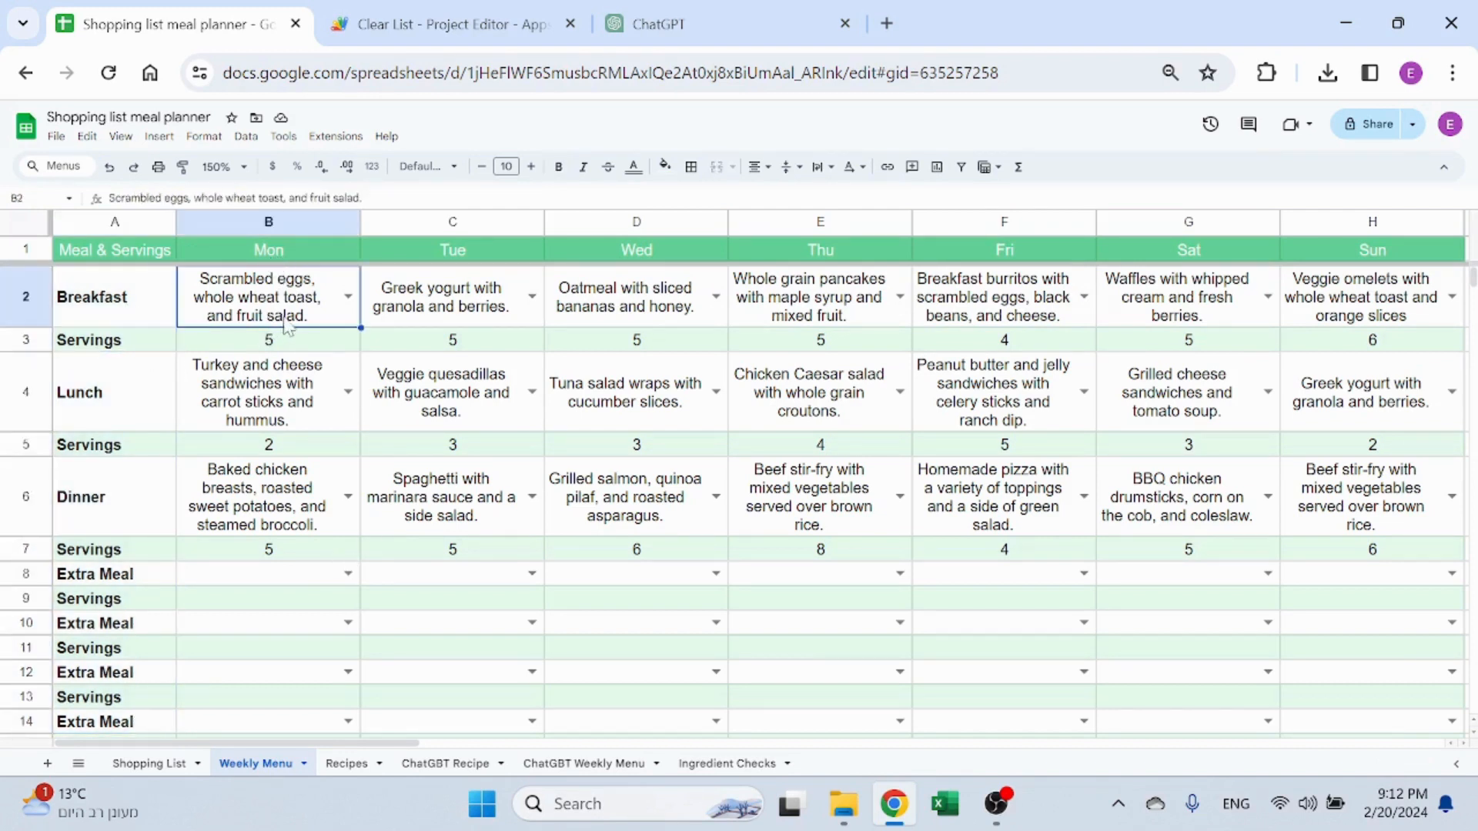
left_click(247, 138)
left_click(275, 446)
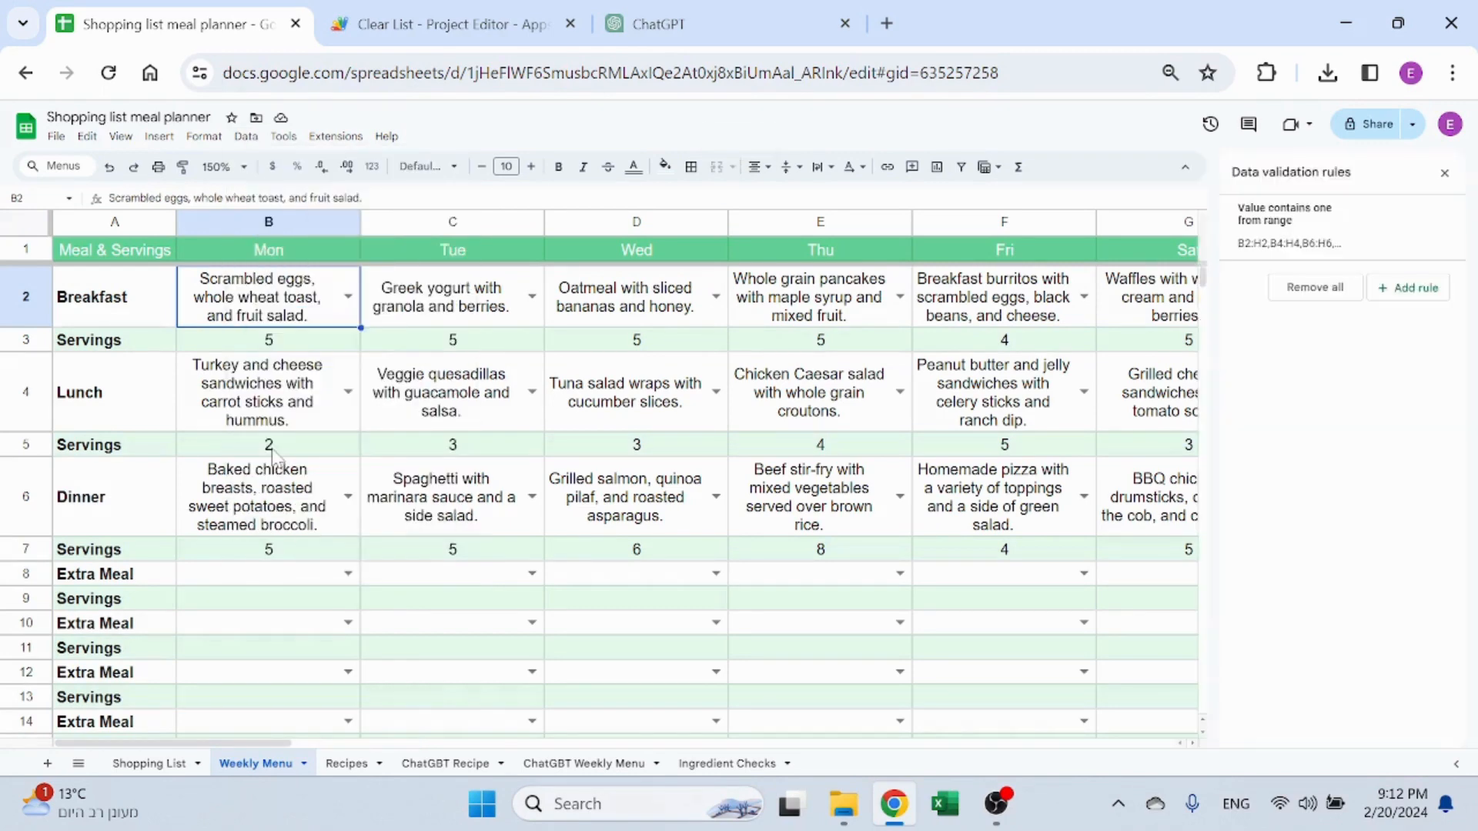
left_click(1262, 220)
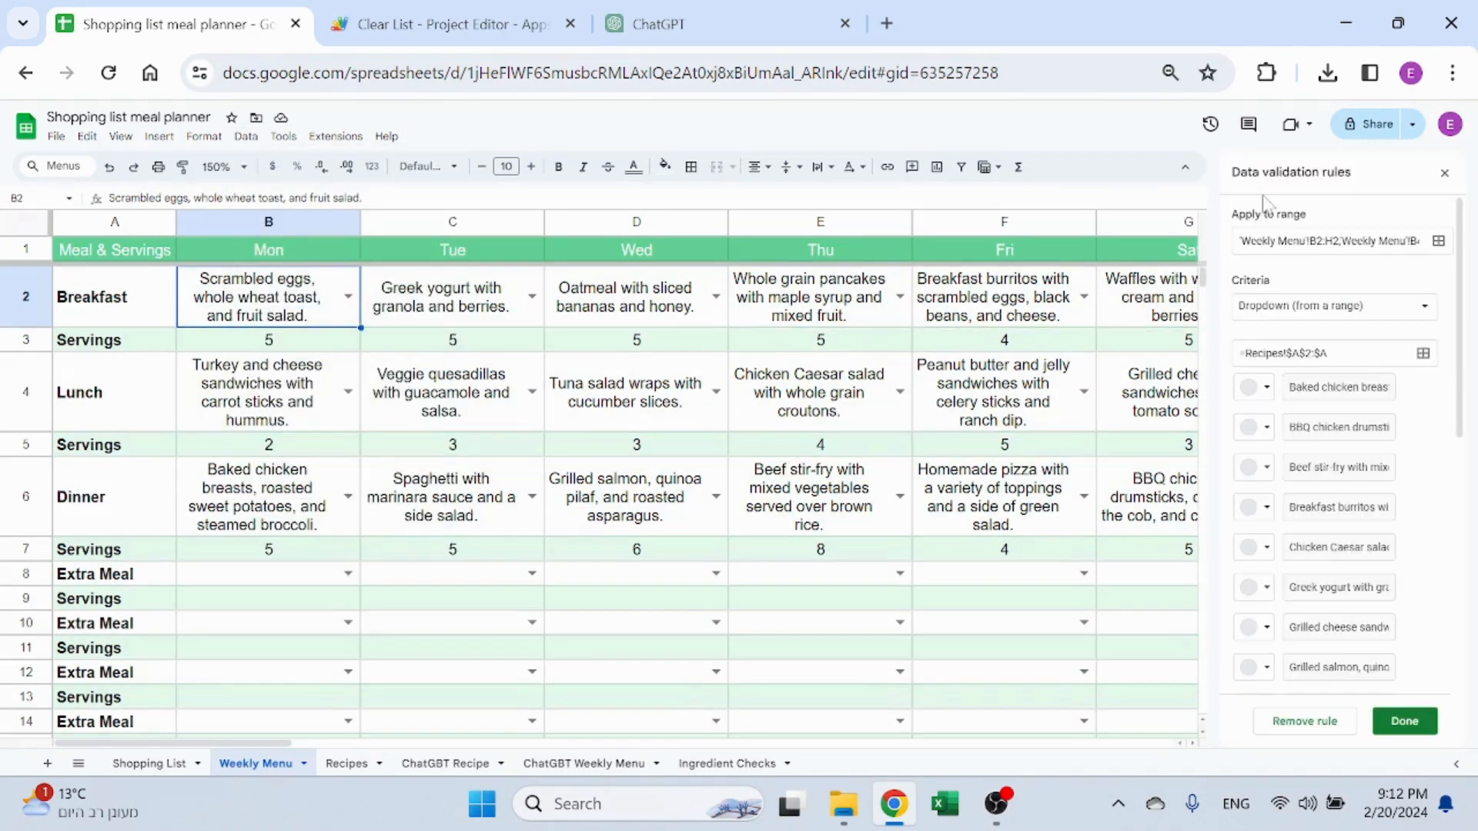
left_click_drag(849, 717, 847, 697)
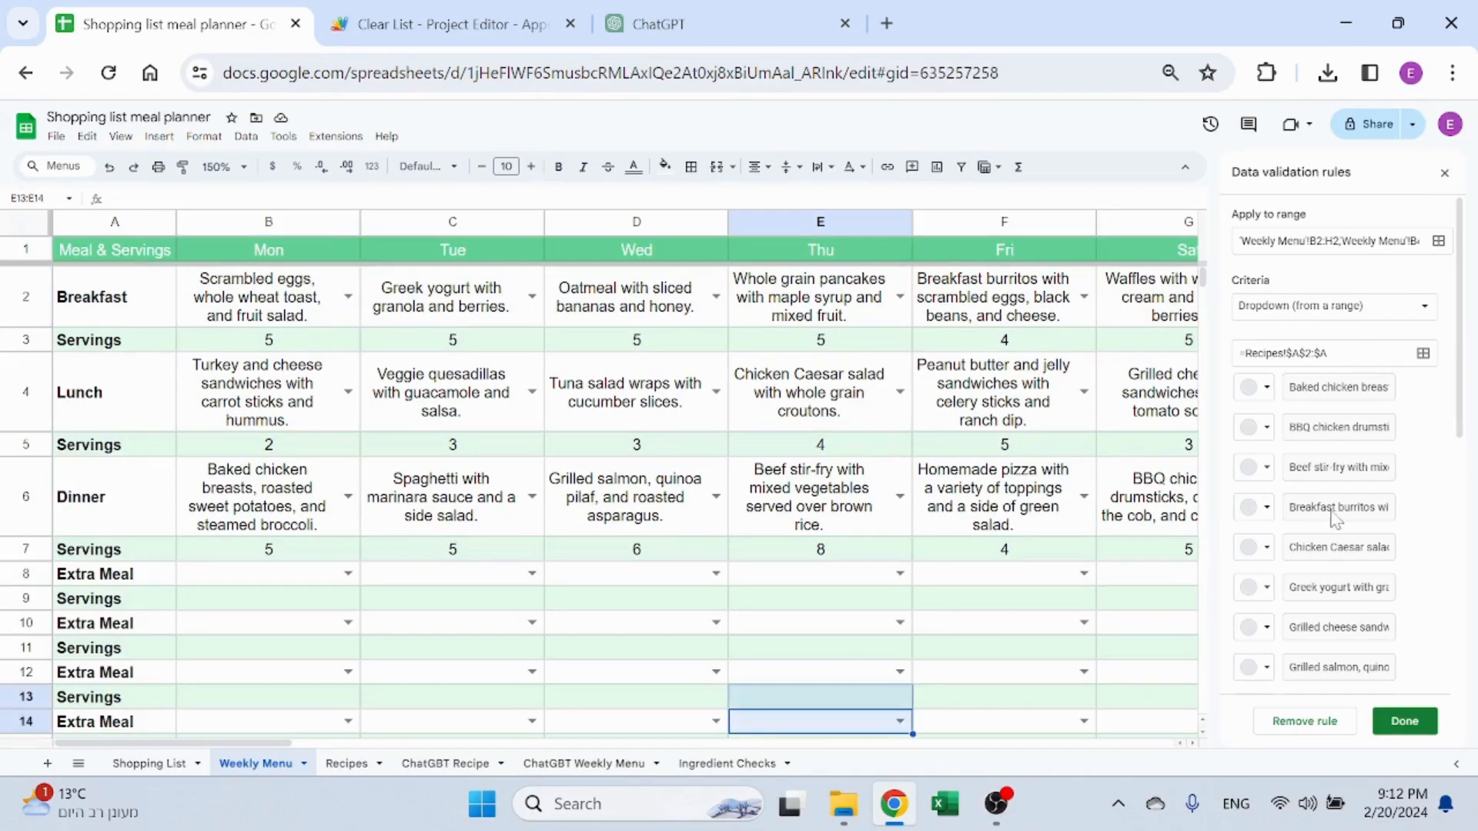
left_click(1445, 172)
Add a data validation rule to the empty cell I4 with the criteria Dropdown (from a range)
scroll(1254, 412, "right", 10)
left_click(1254, 413)
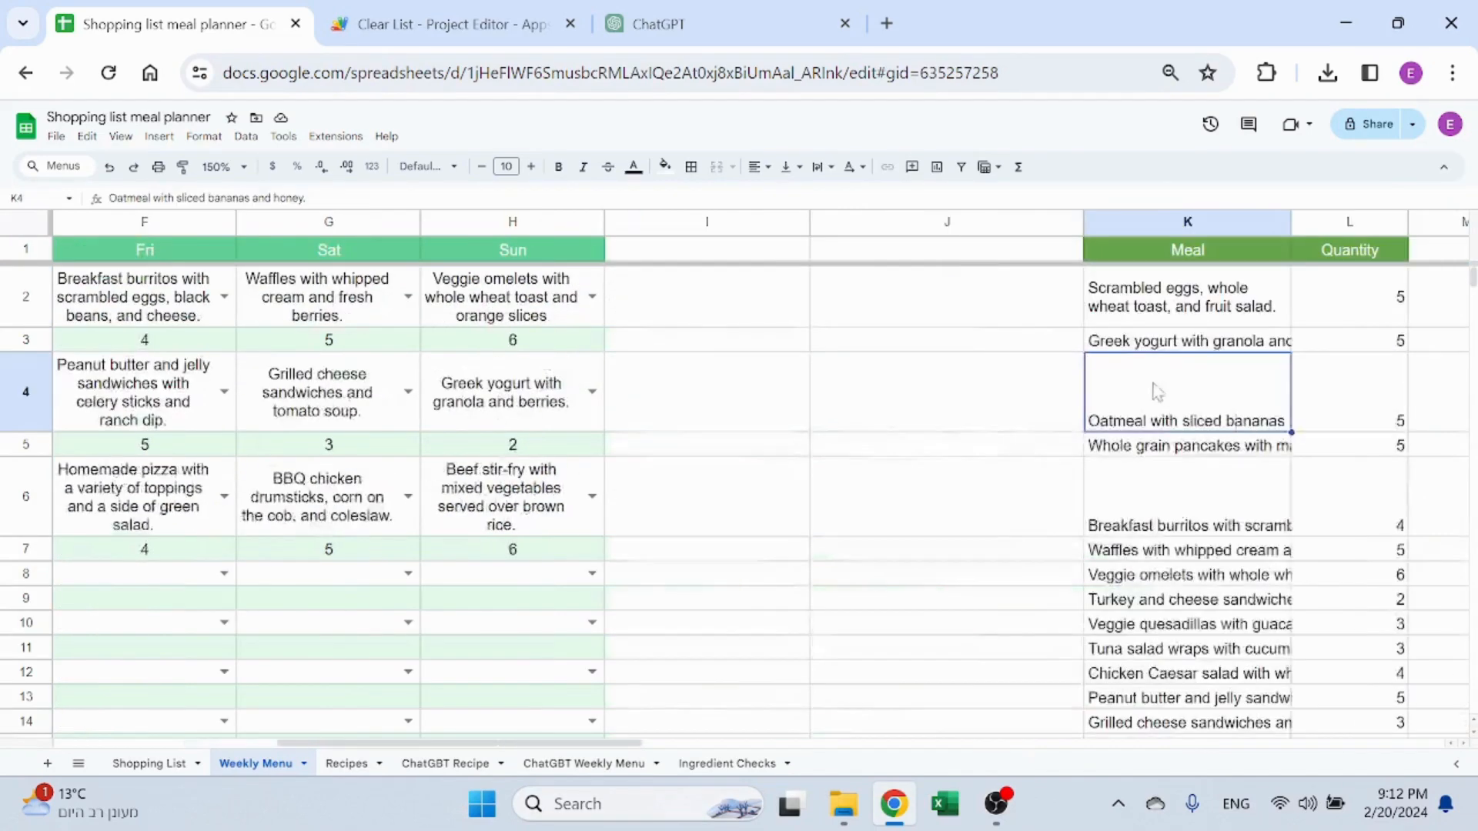
left_click(745, 388)
left_click(246, 136)
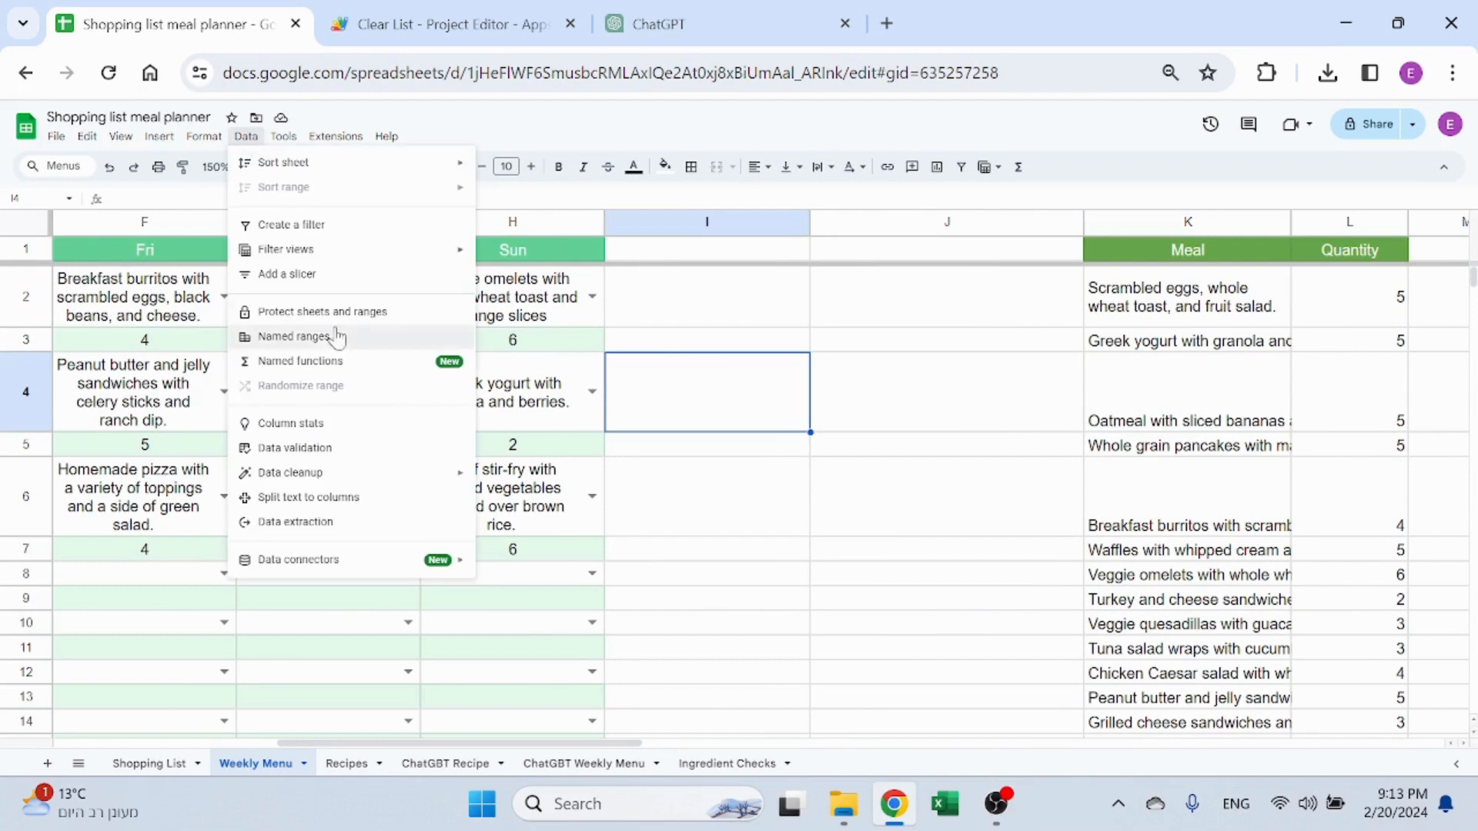
left_click(304, 450)
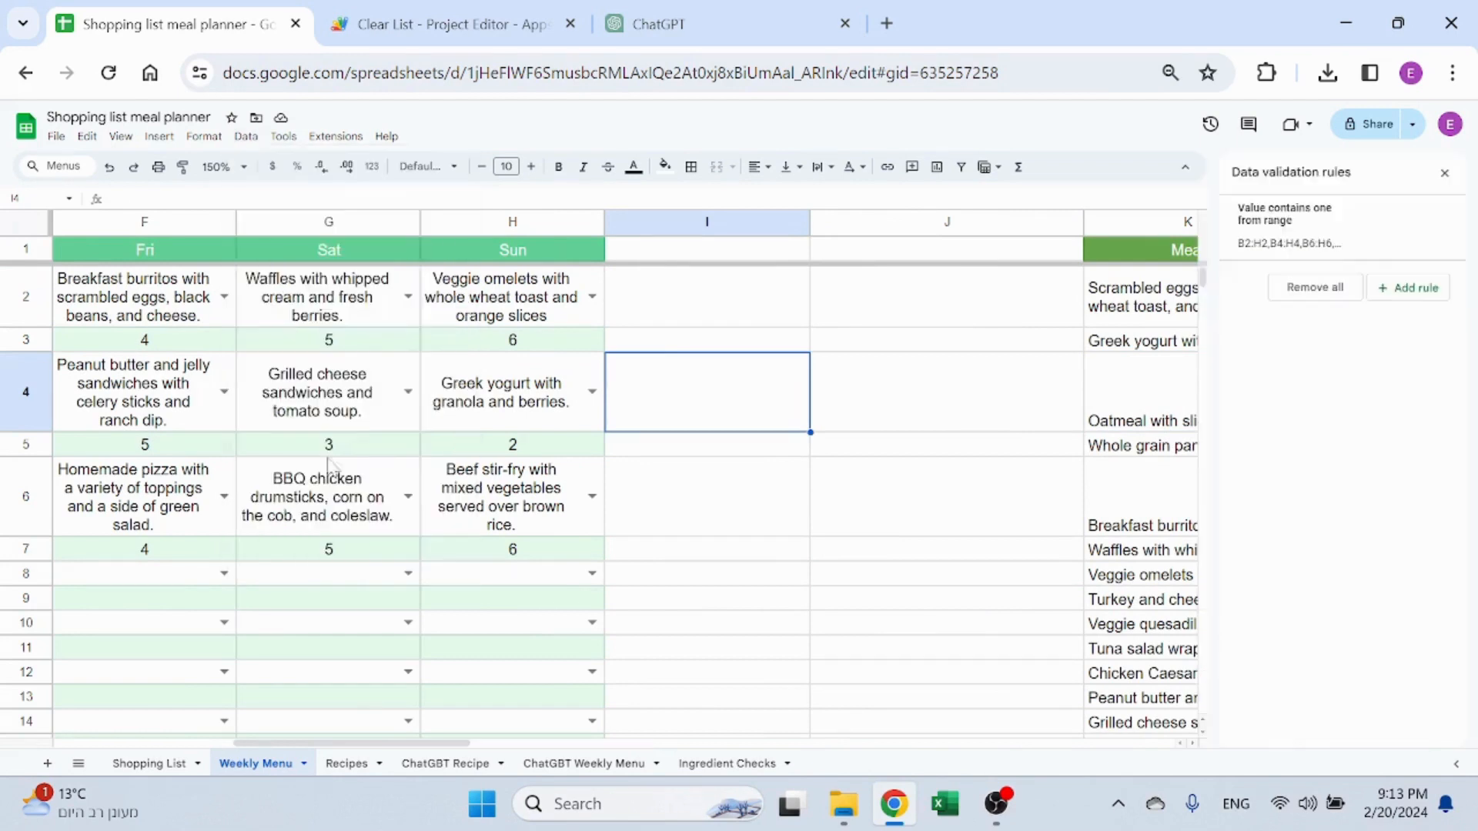
left_click(1408, 287)
left_click(1330, 310)
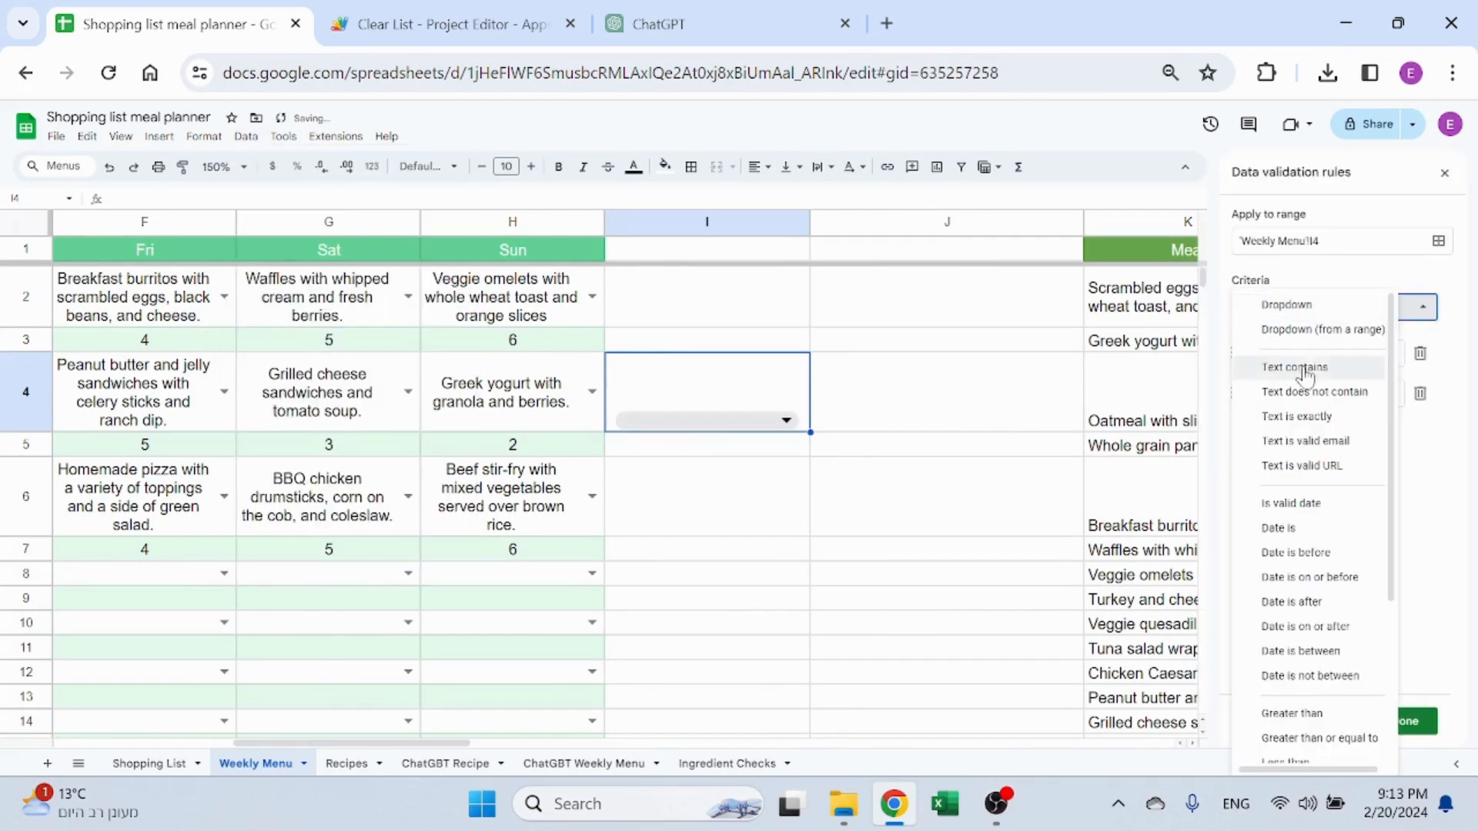
left_click(1323, 329)
Set the dropdown's source to Recipes!A2:A and save the validation rule
left_click(1422, 352)
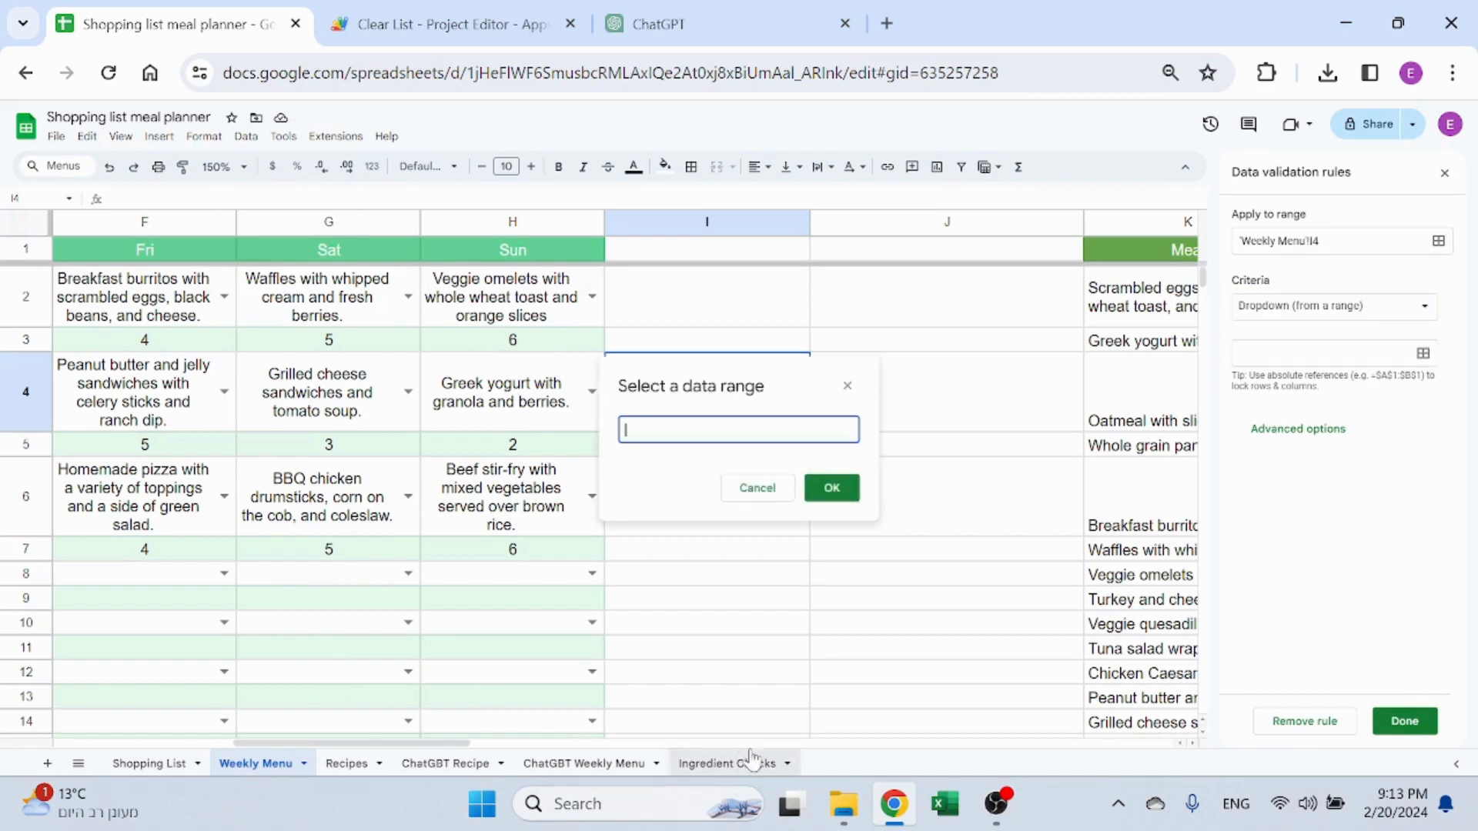
left_click(348, 763)
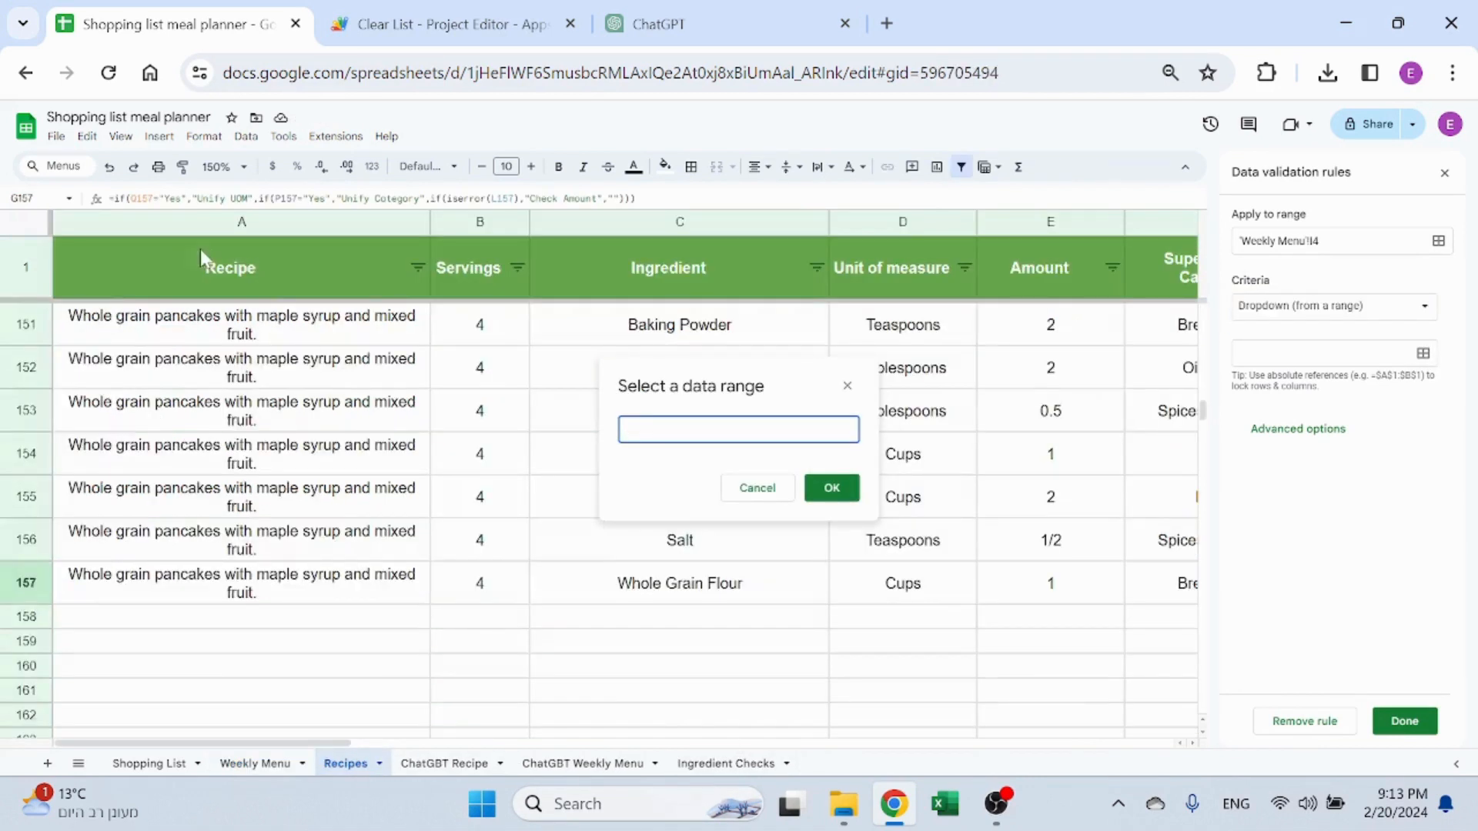
left_click_drag(289, 272, 285, 453)
left_click(278, 319)
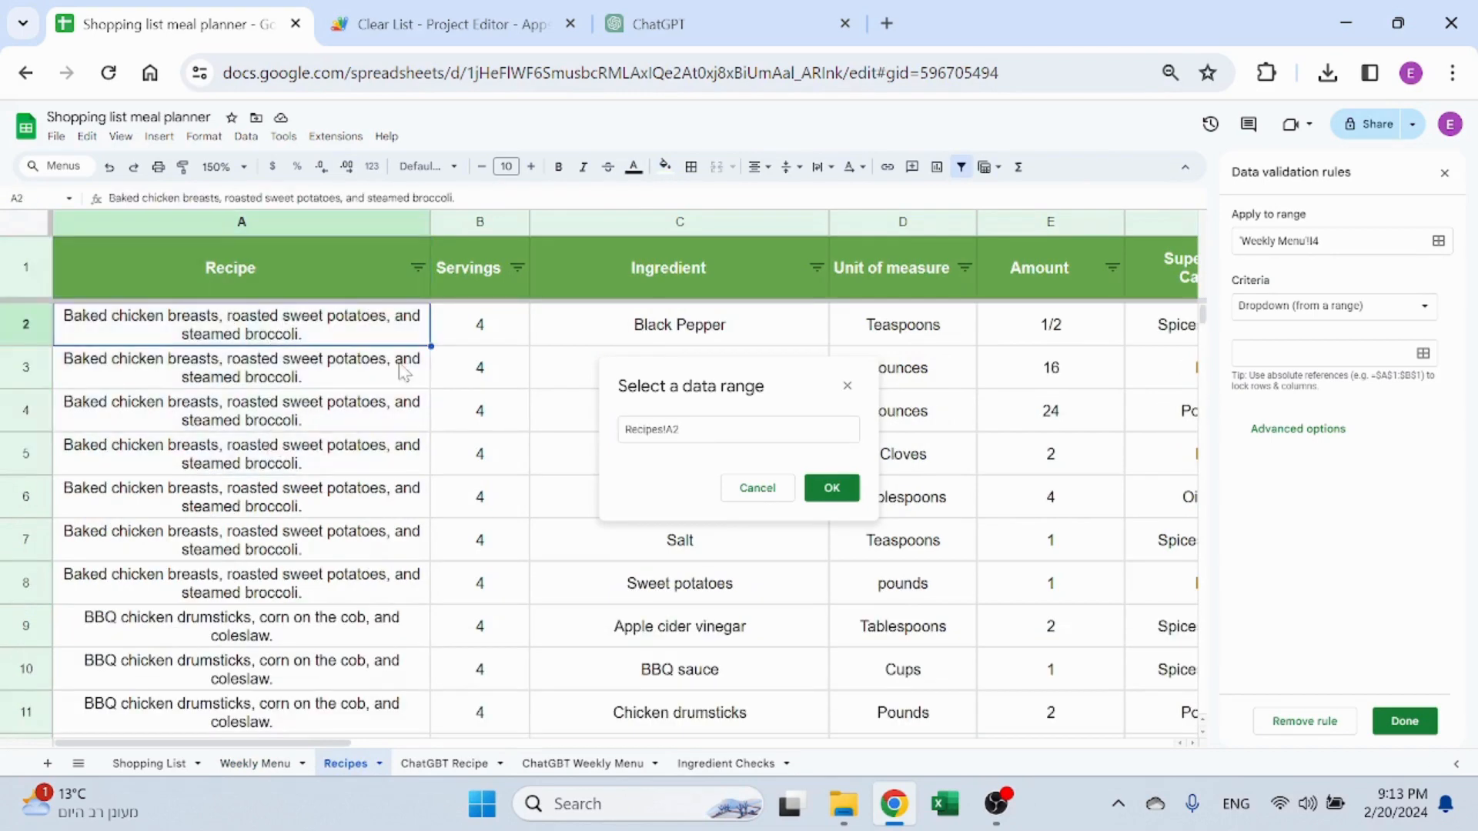
left_click(682, 429)
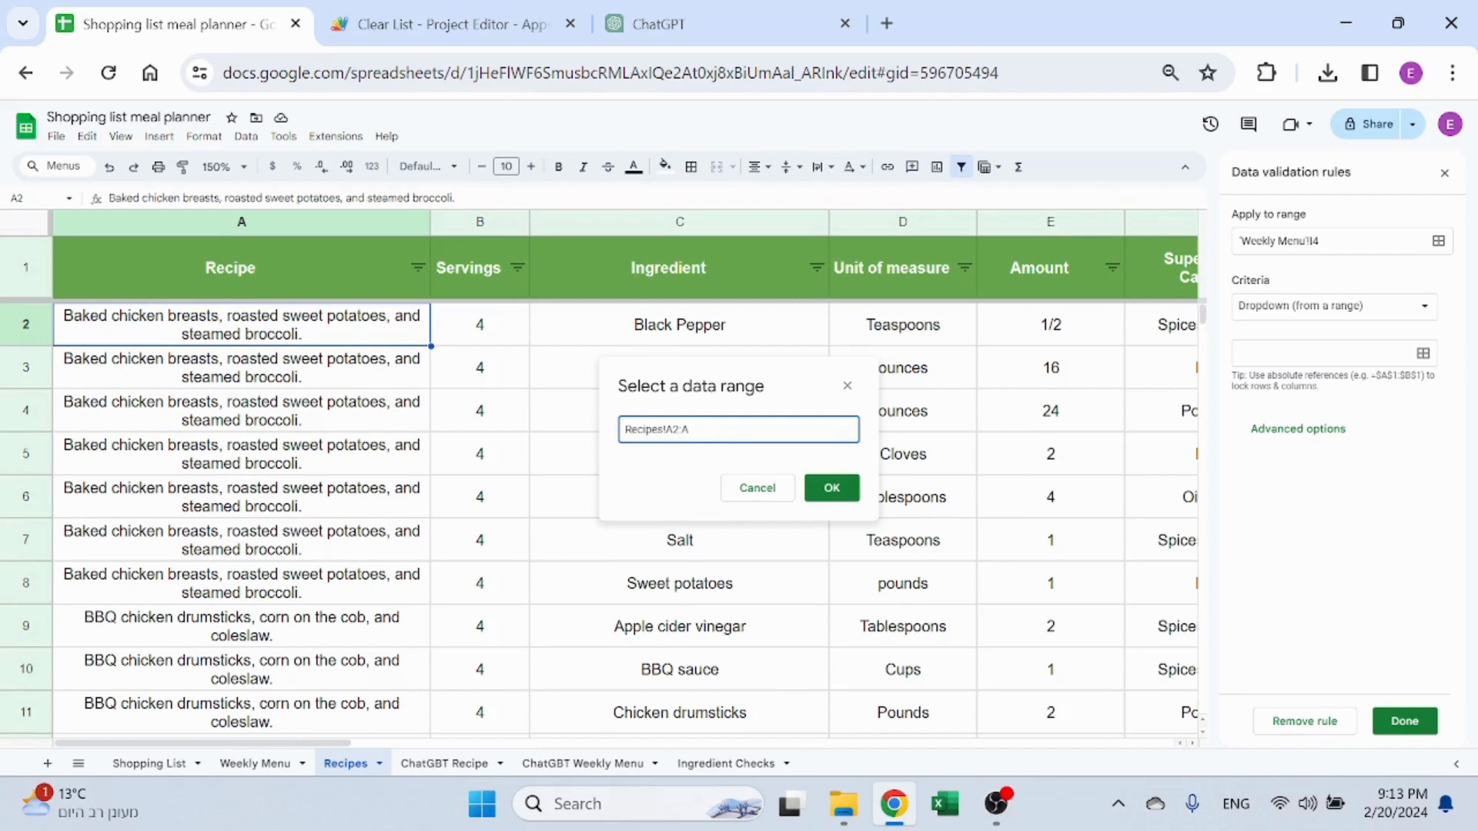
left_click(837, 488)
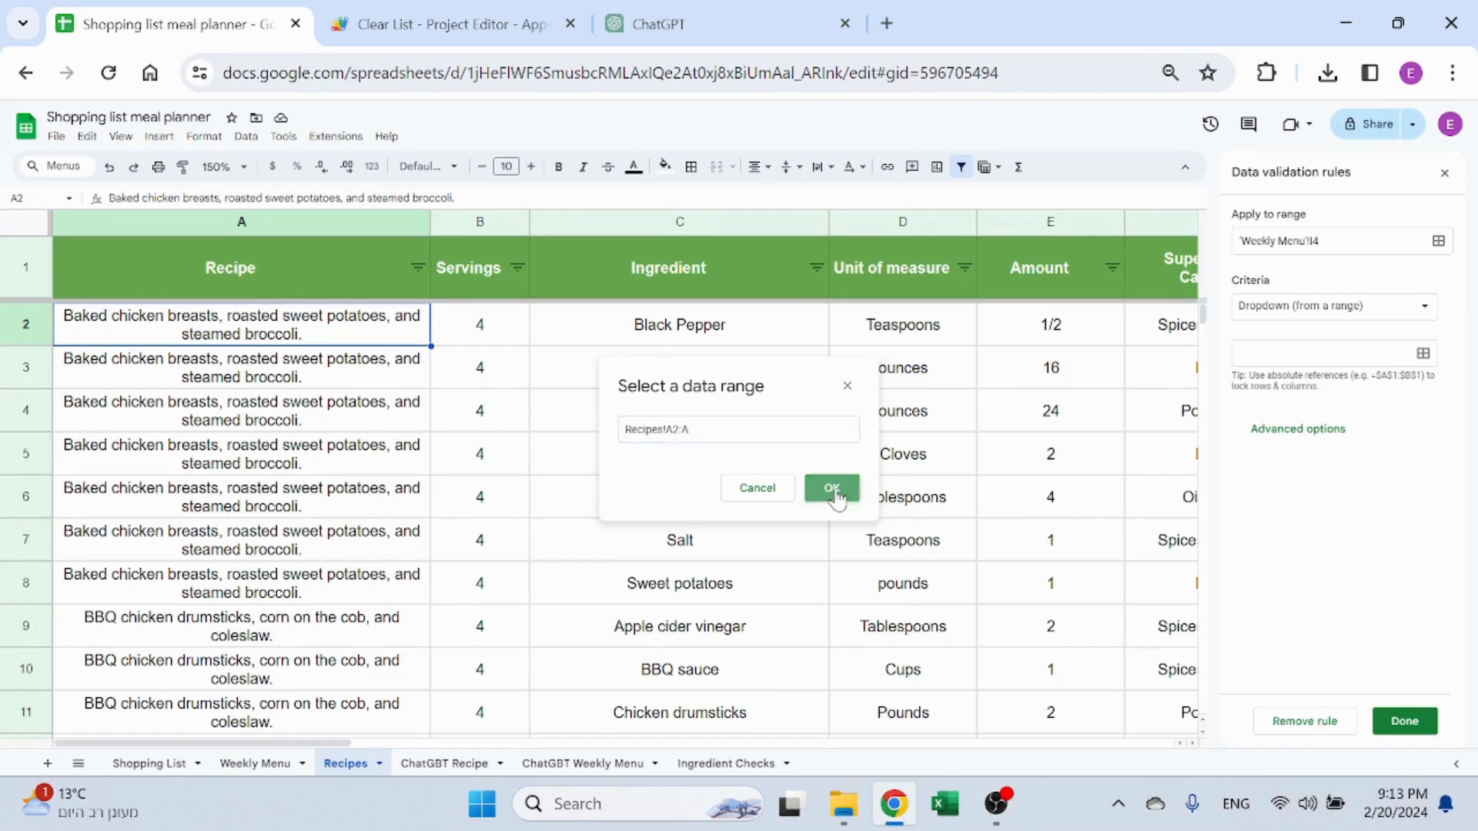
left_click(1404, 720)
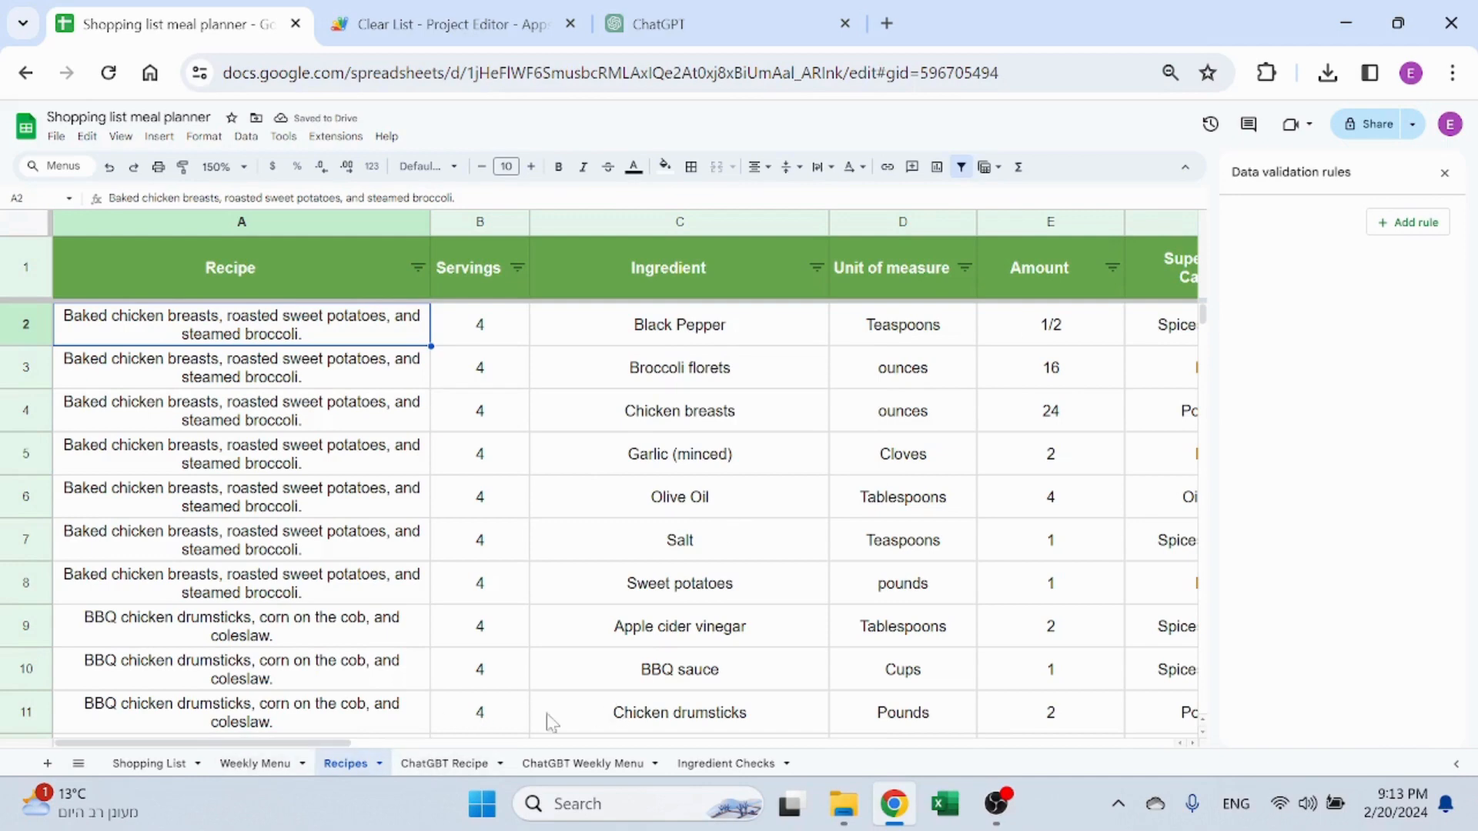
On the Weekly Menu sheet, change the display style of I4's dropdown rule from chip to Arrow in the advanced options
left_click(291, 767)
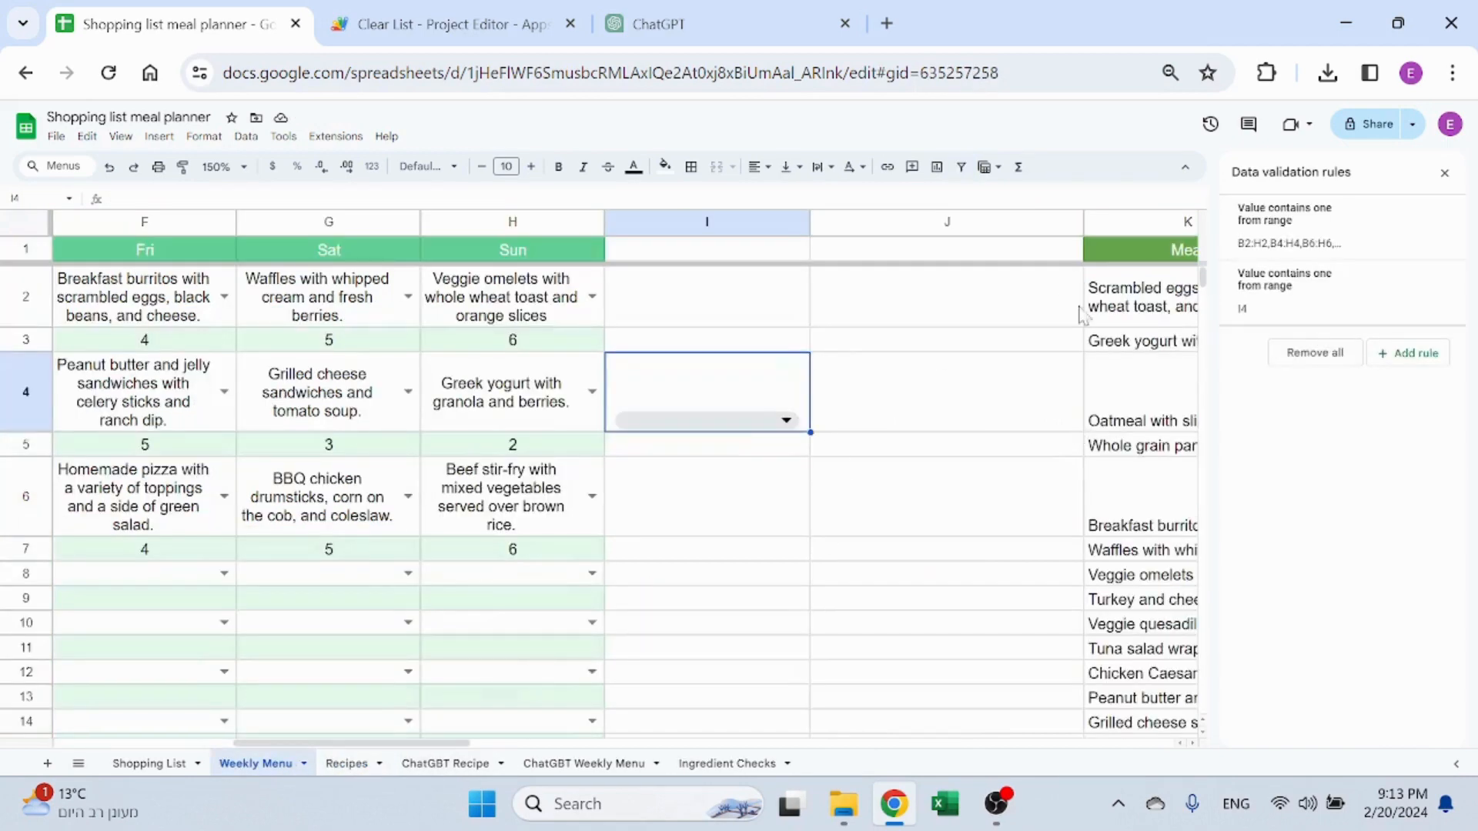
left_click(1330, 312)
scroll(1314, 699, "down", 5)
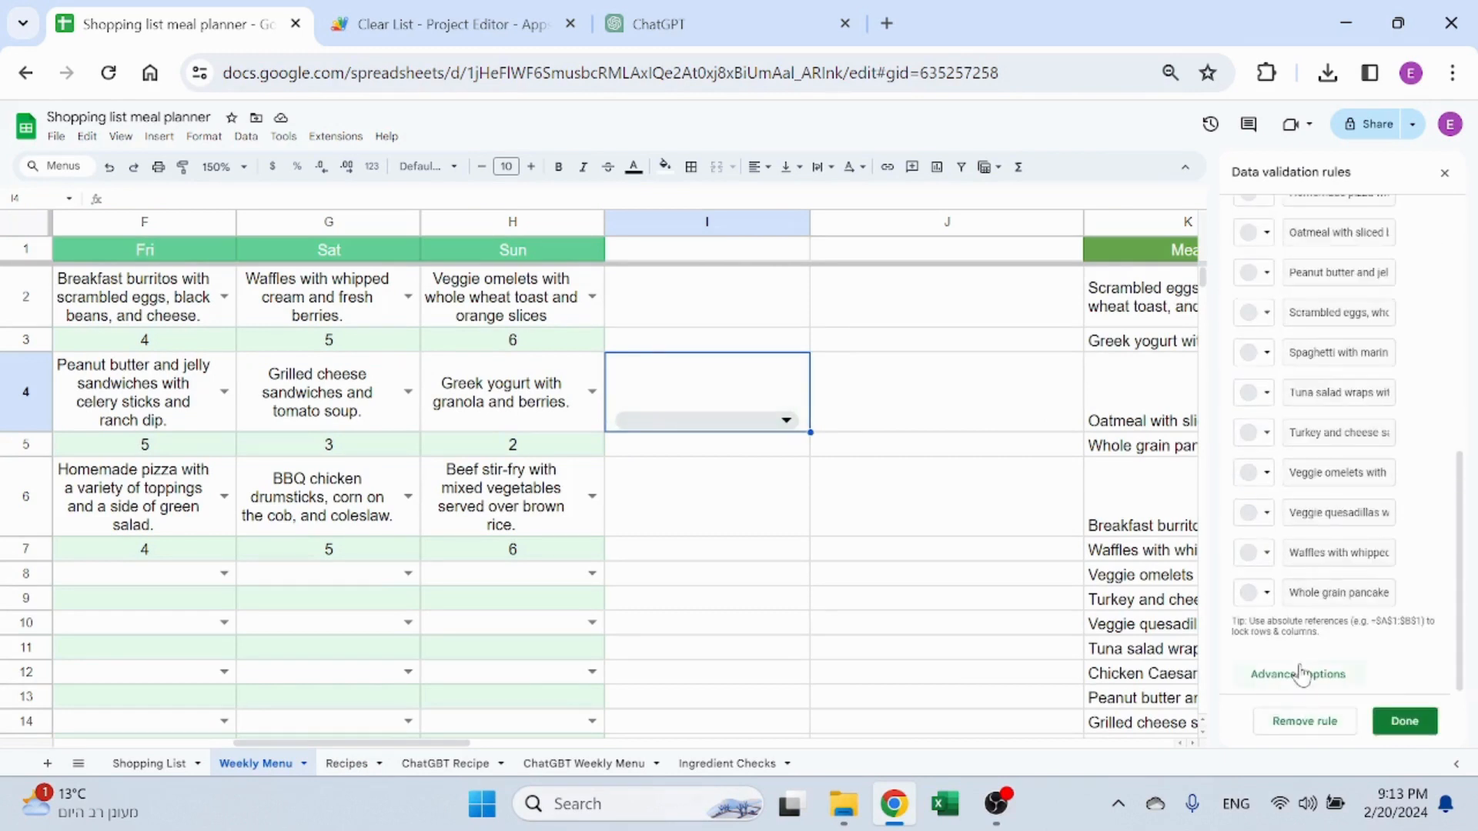
left_click(1299, 676)
scroll(1313, 581, "down", 1)
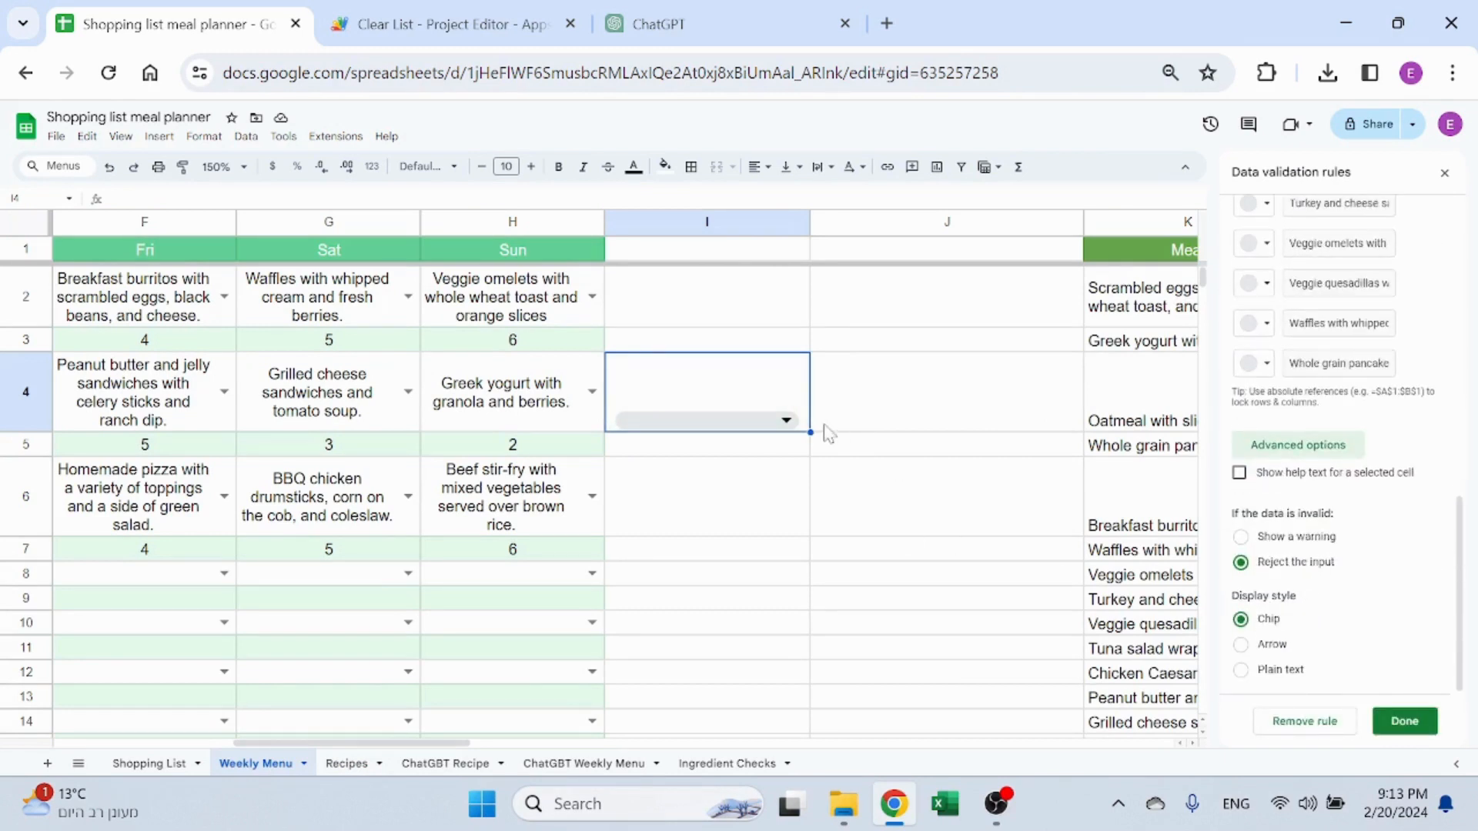
left_click(1259, 651)
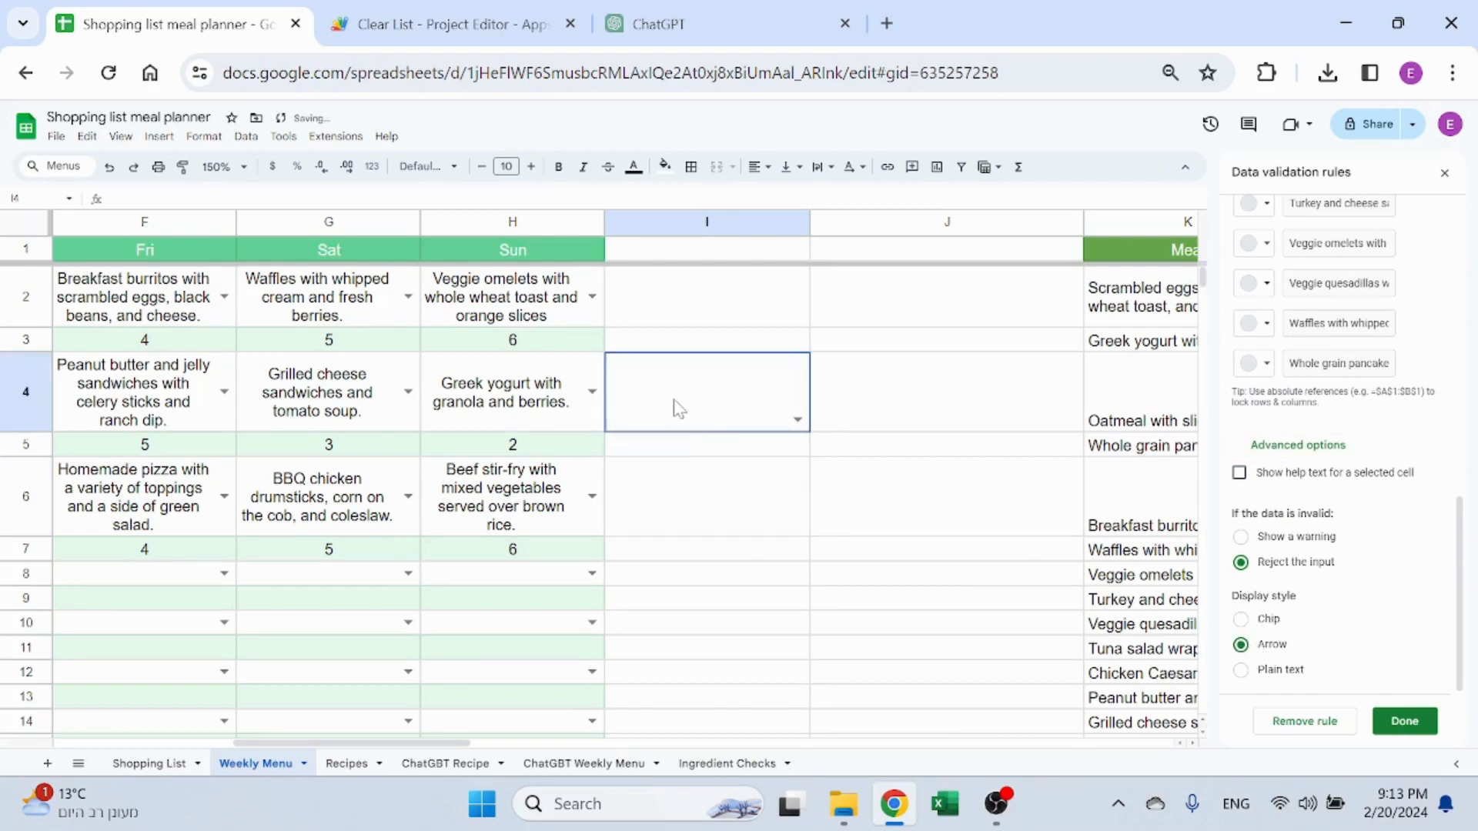
Test I4's dropdown by filtering its meals with "chick", discard the entry, and remove I4's validation rule
left_click(797, 421)
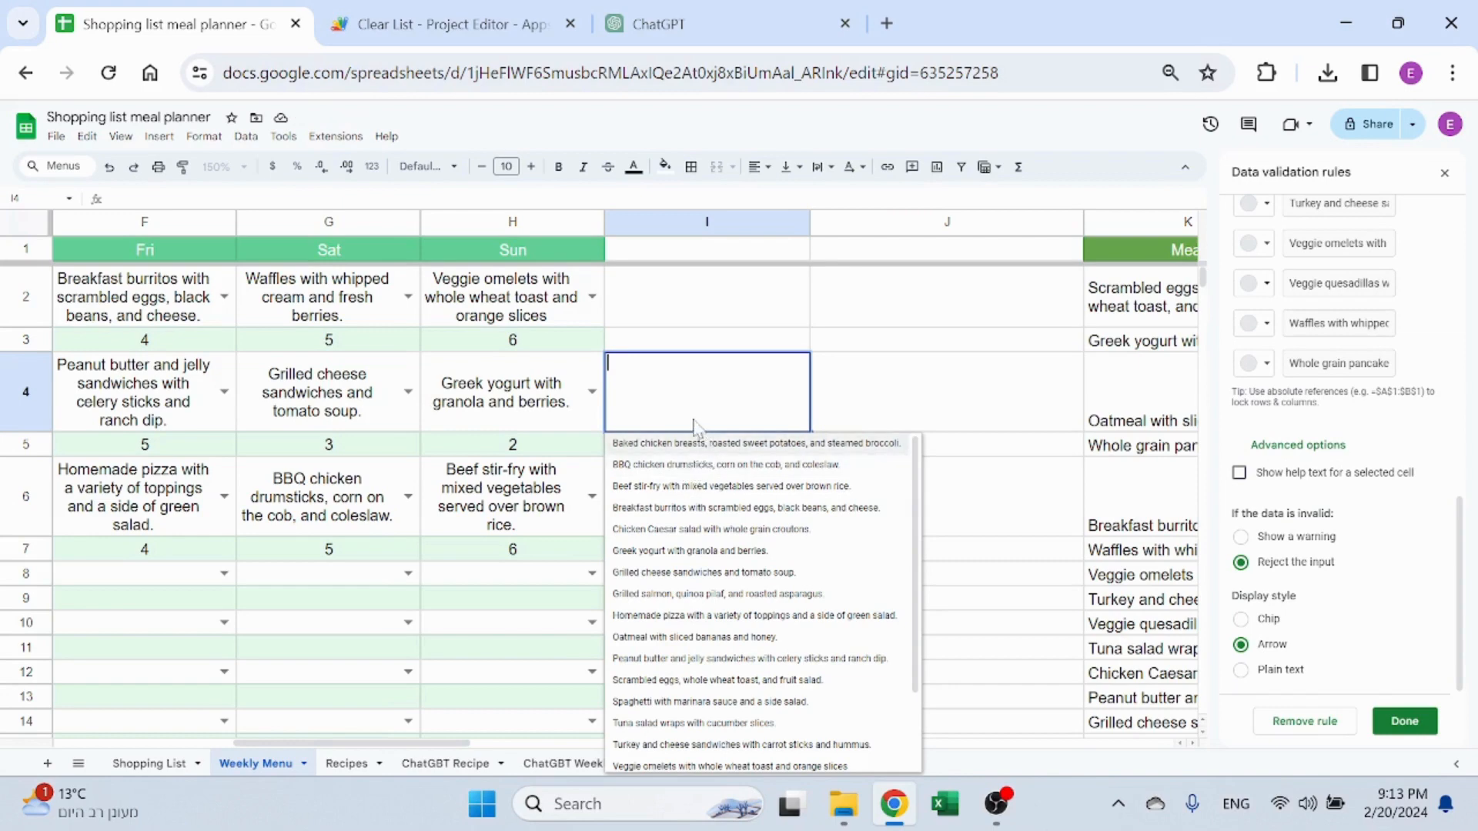
left_click_drag(916, 466, 913, 420)
left_click(778, 408)
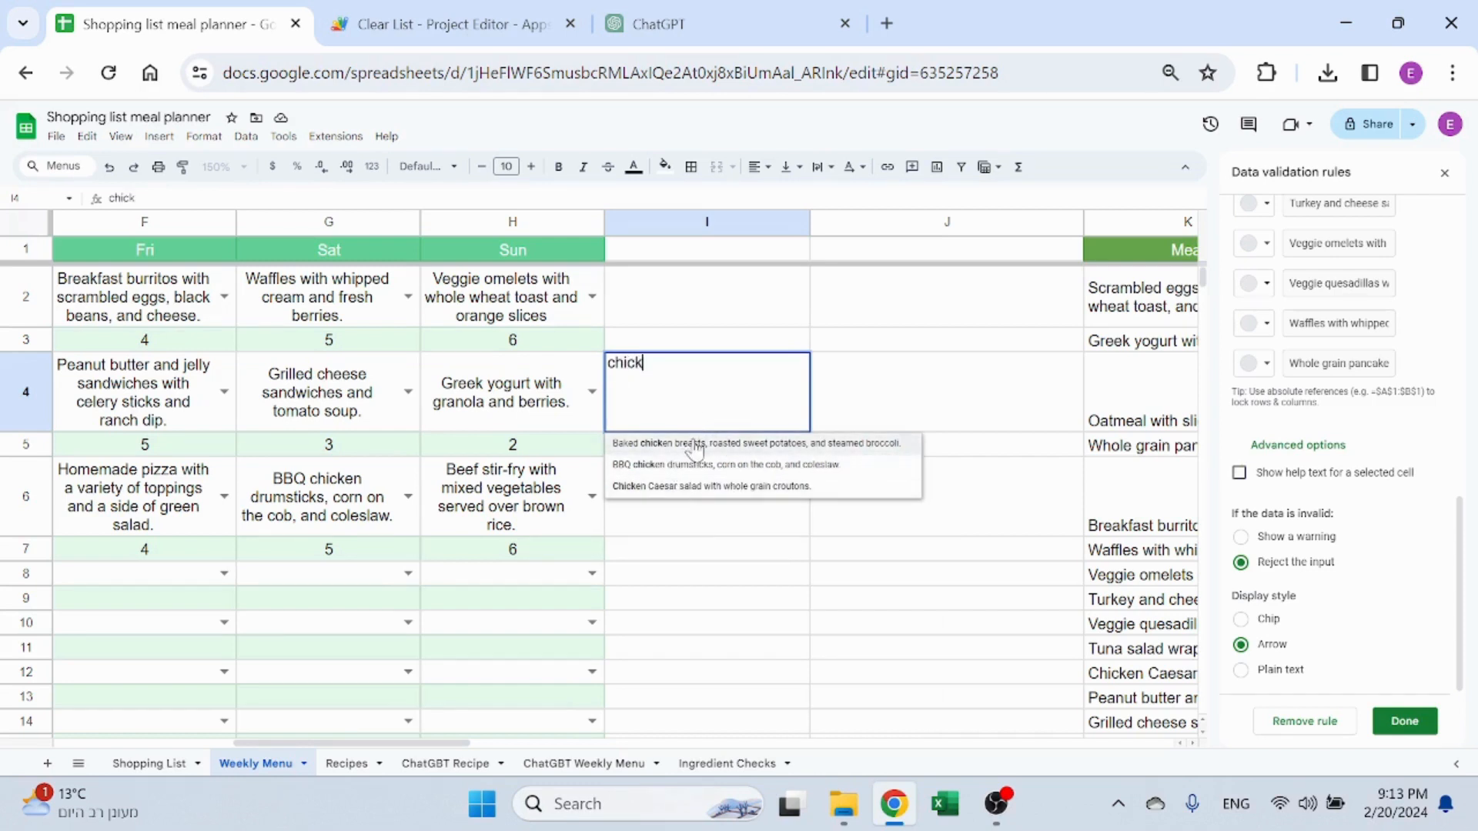
key("Escape")
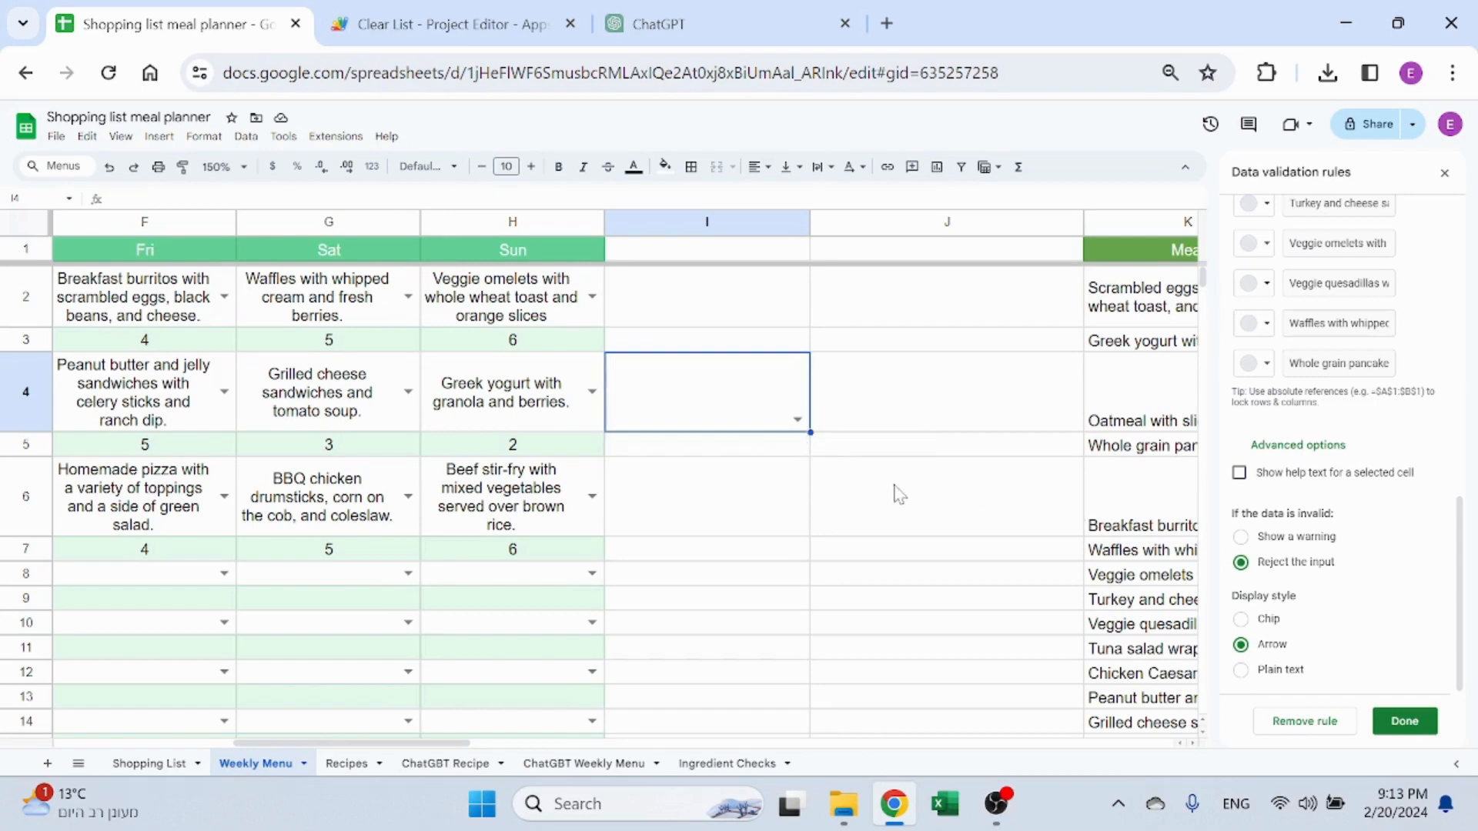
left_click(1301, 720)
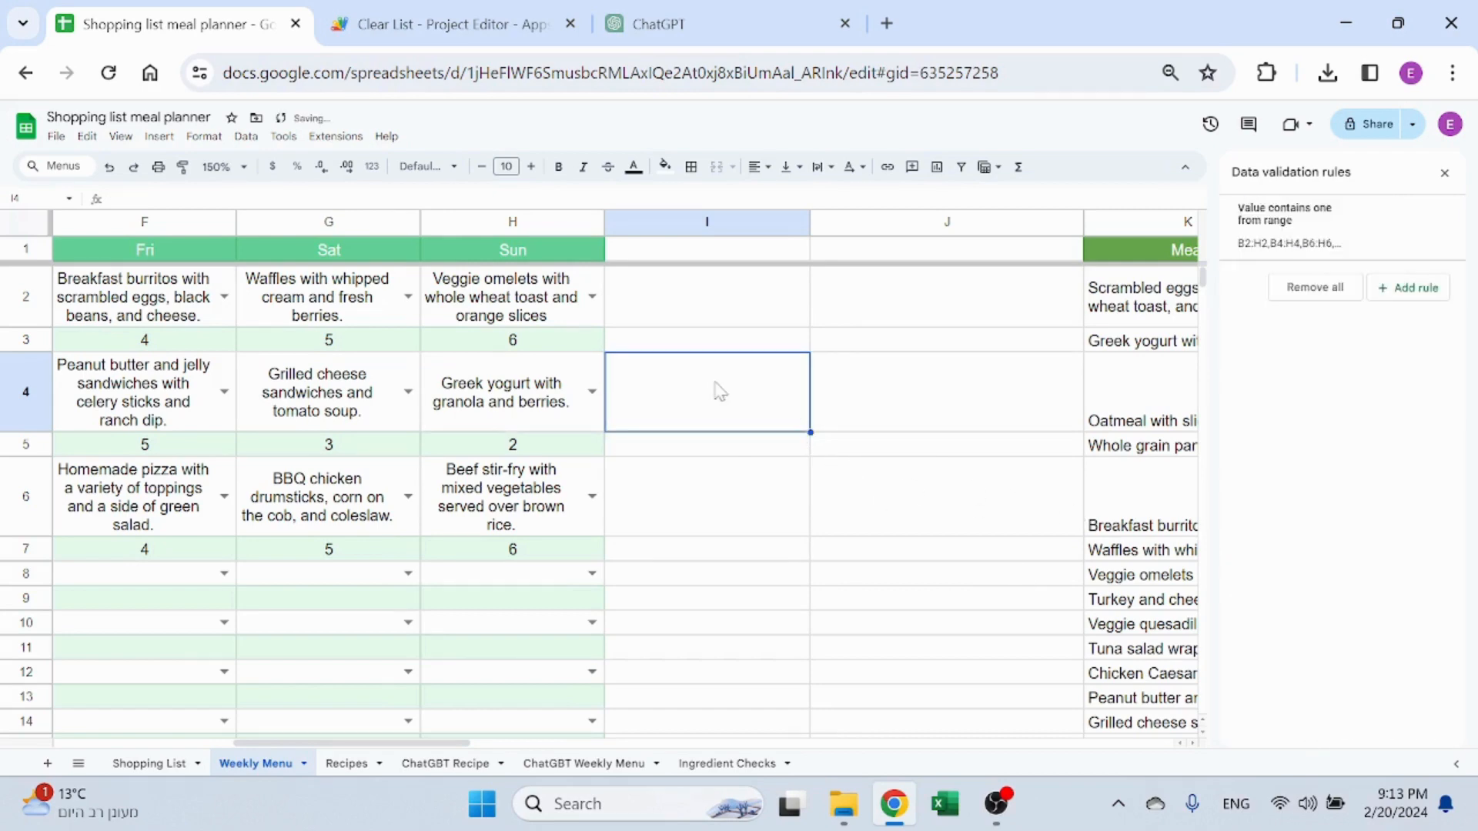
Inspect the validation rule behind Monday's breakfast in B2, focusing on its apply-to range, and close it unchanged
key("Left")
key("Left")
key("Left")
key("Left")
key("Left")
key("Left")
key("Left")
key("Left")
left_click(303, 307)
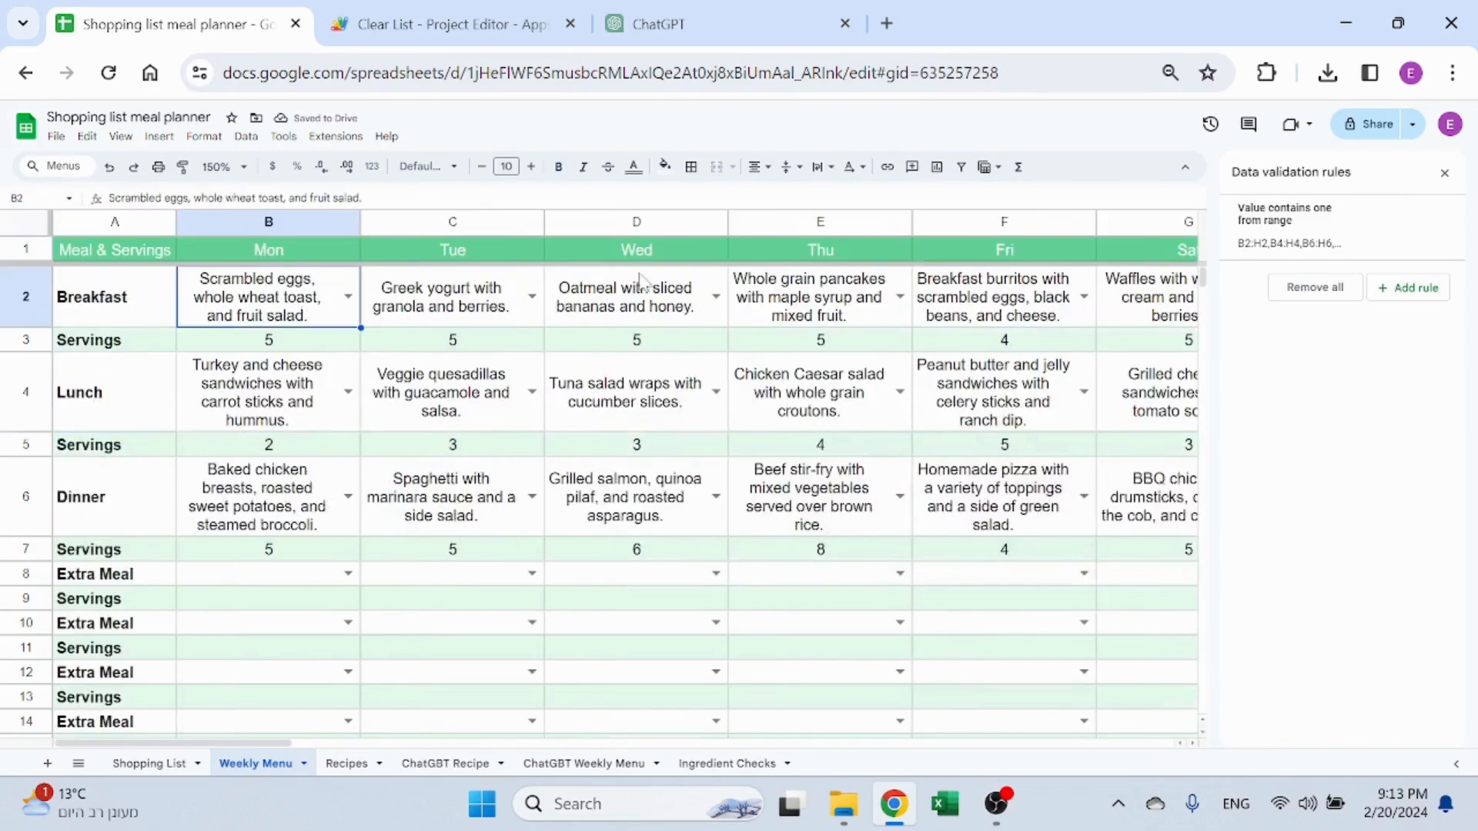
left_click(1266, 229)
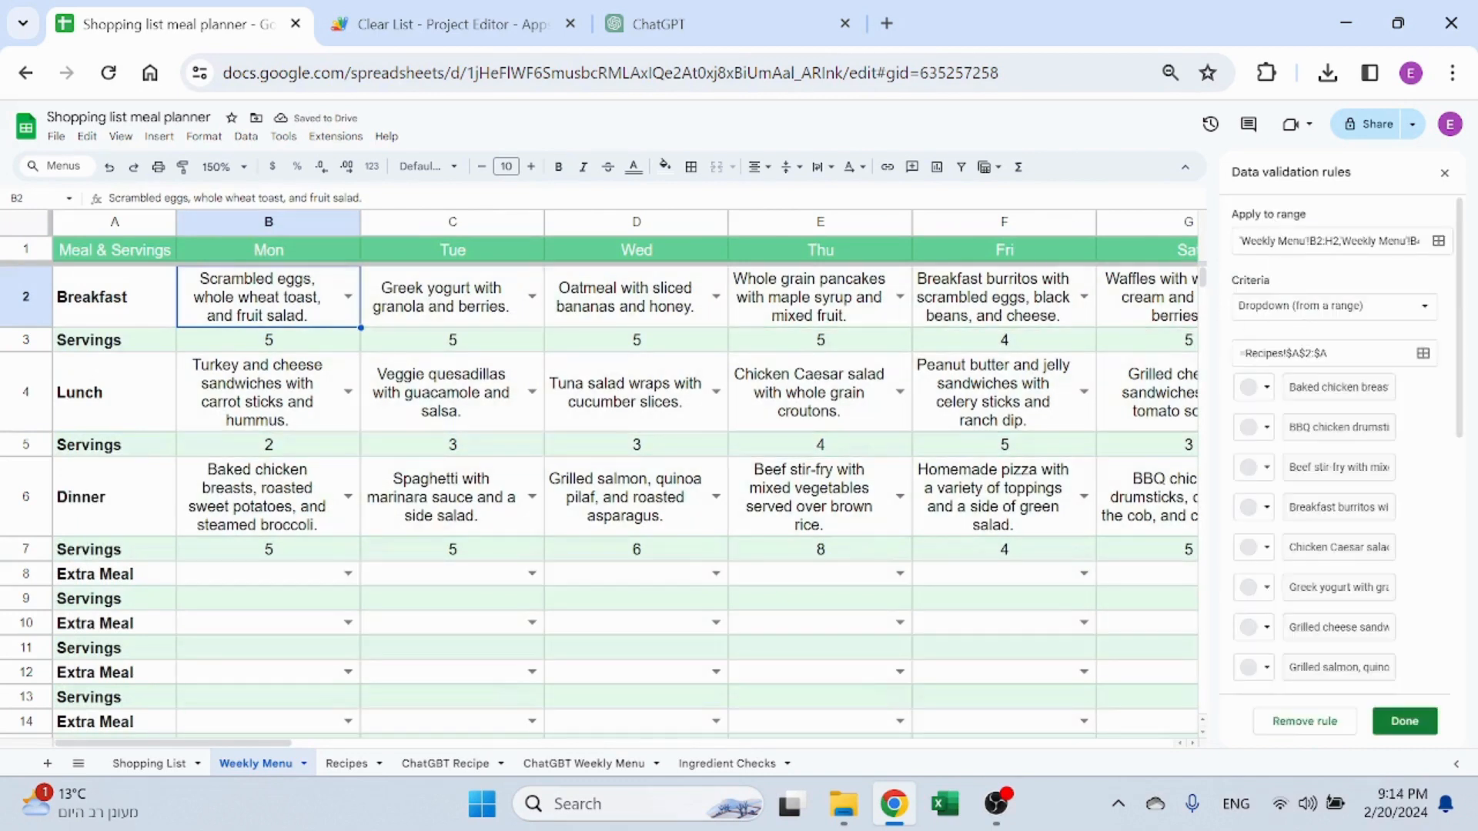
left_click(1278, 241)
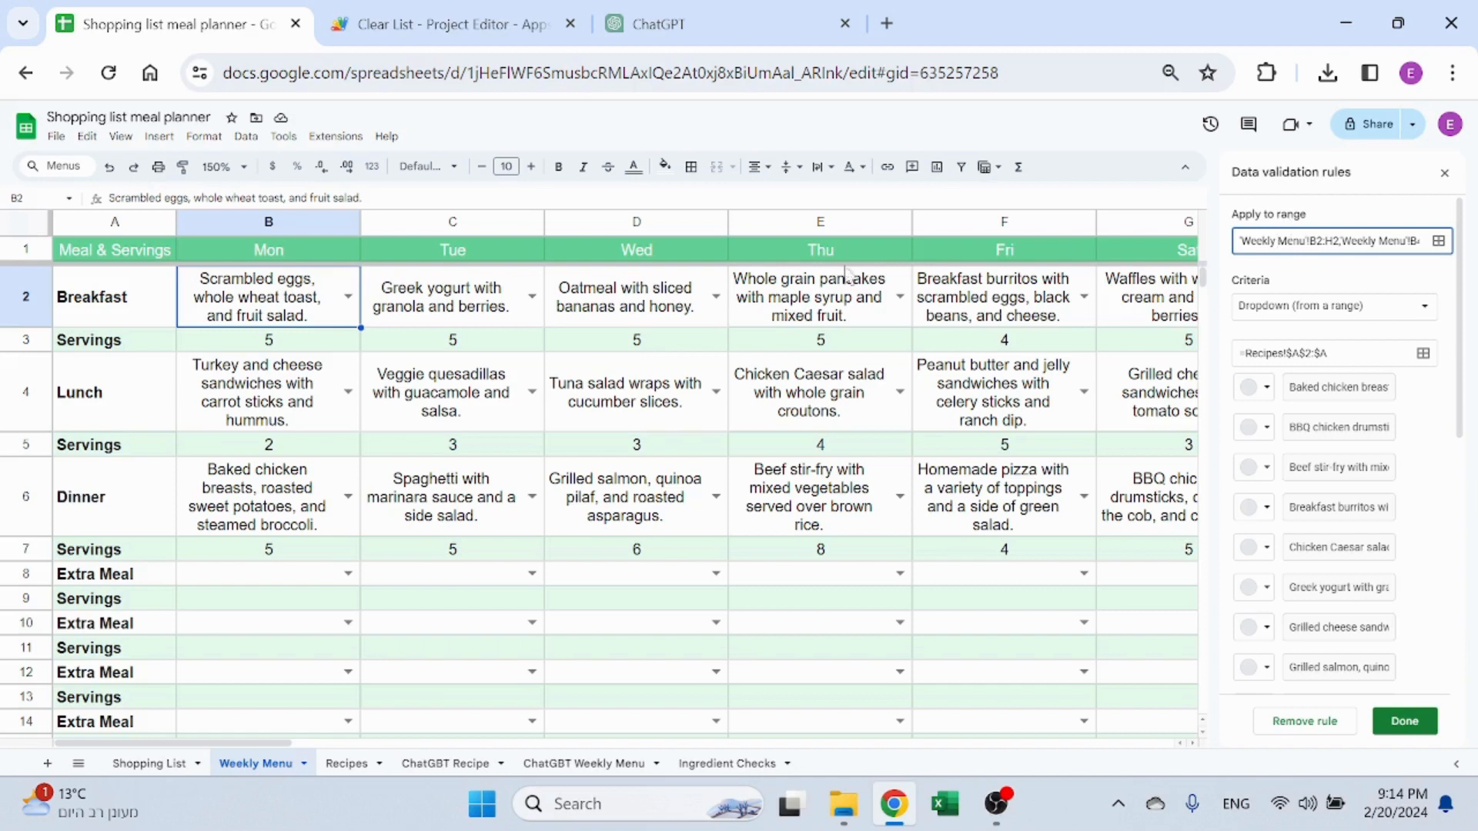
key("Escape")
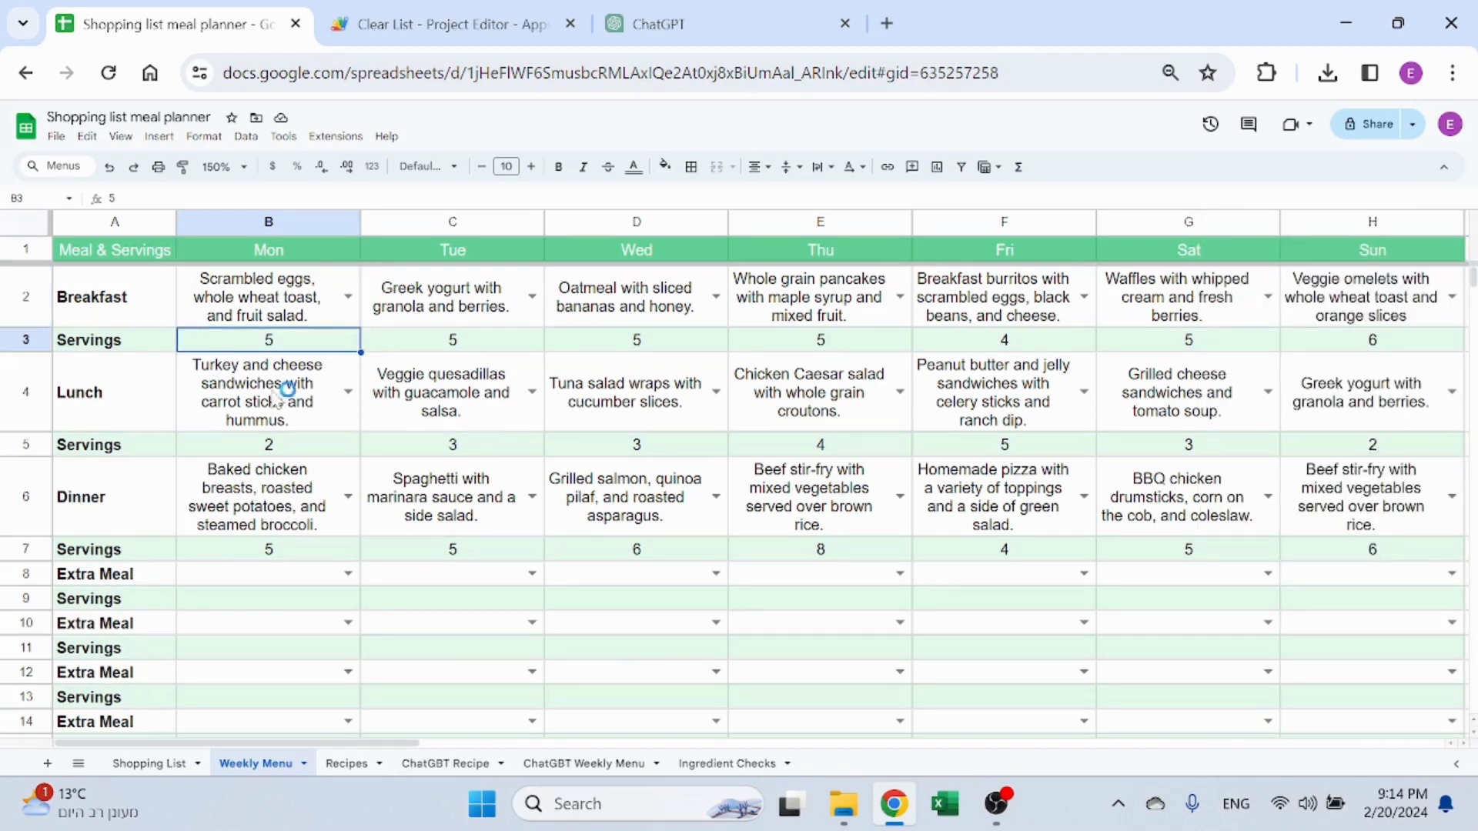
Review the weekly menu across the weekdays through to the Meal and Quantity columns in K and L
key("Right")
key("Right")
key("Right")
key("Right")
key("Right")
key("Right")
key("Right")
key("Right")
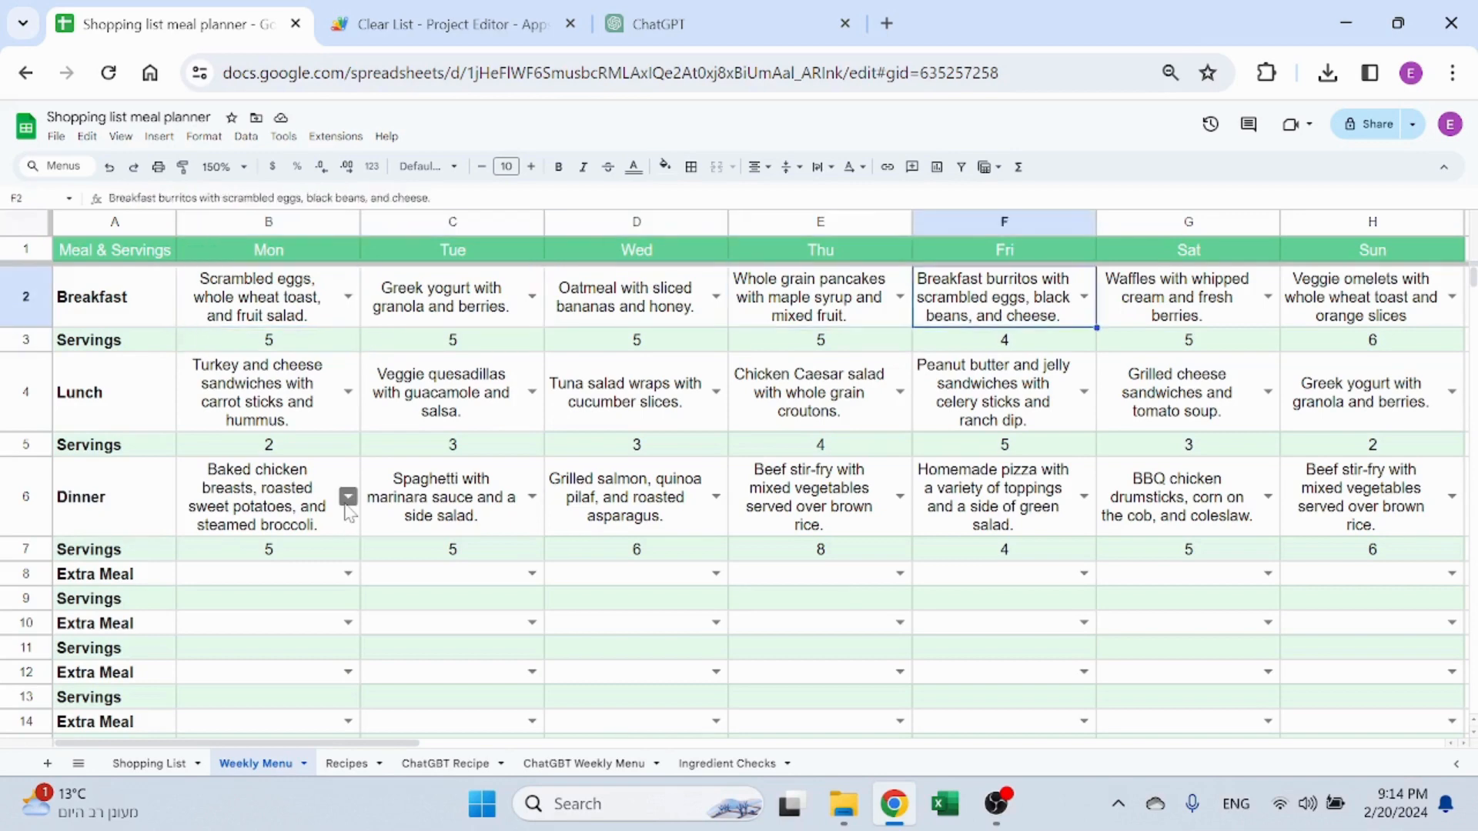
key("Right")
key("Right")
key("Right")
key("Right")
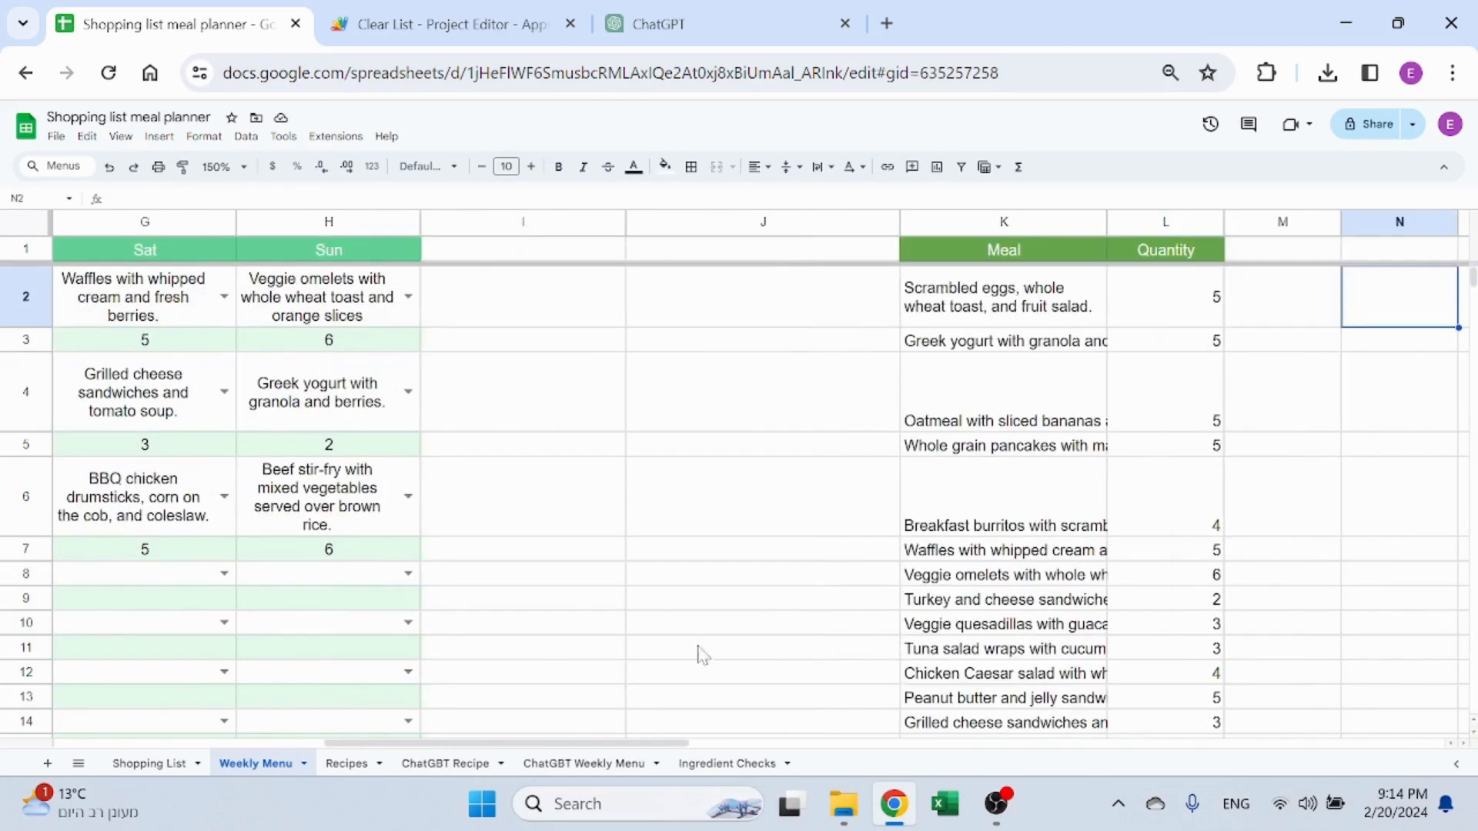
Inspect the Shopping List Servings formula in H2 of the Recipes sheet
left_click(358, 763)
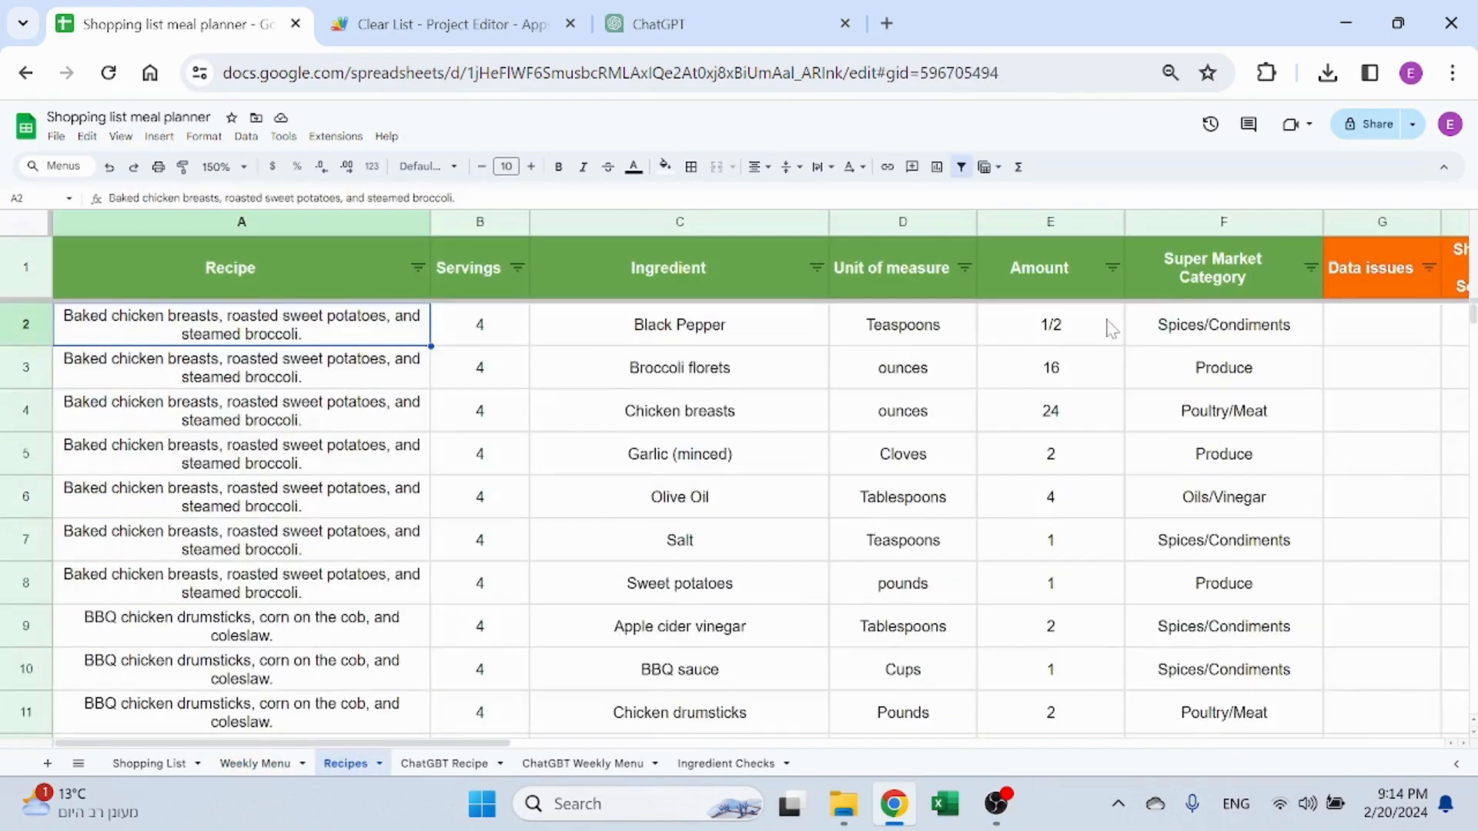
key("Right")
key("Right")
key("Left")
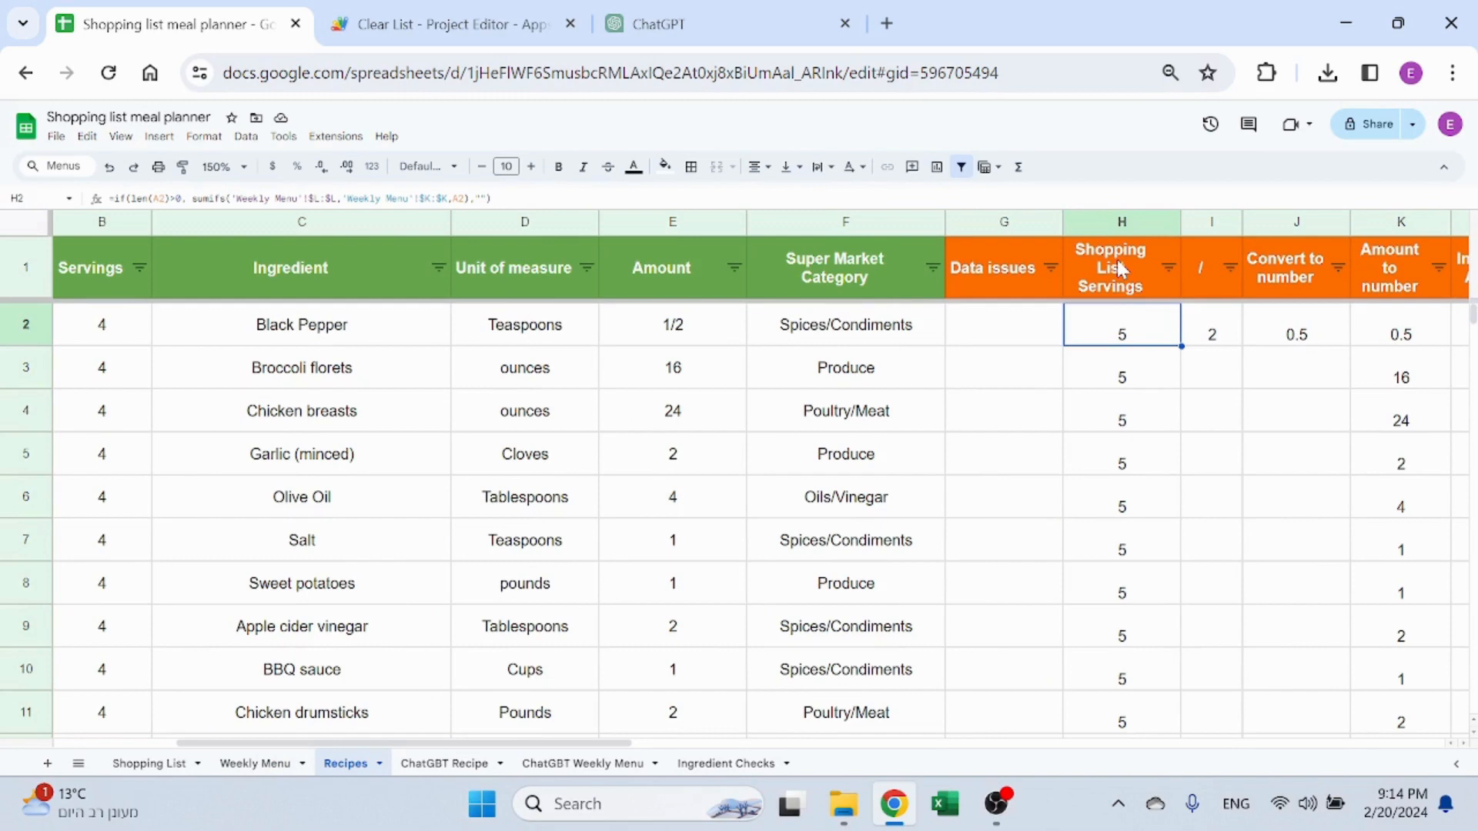
Return to the Weekly Menu sheet and review its meals and servings from Sunday back to the labels in column A
left_click(262, 764)
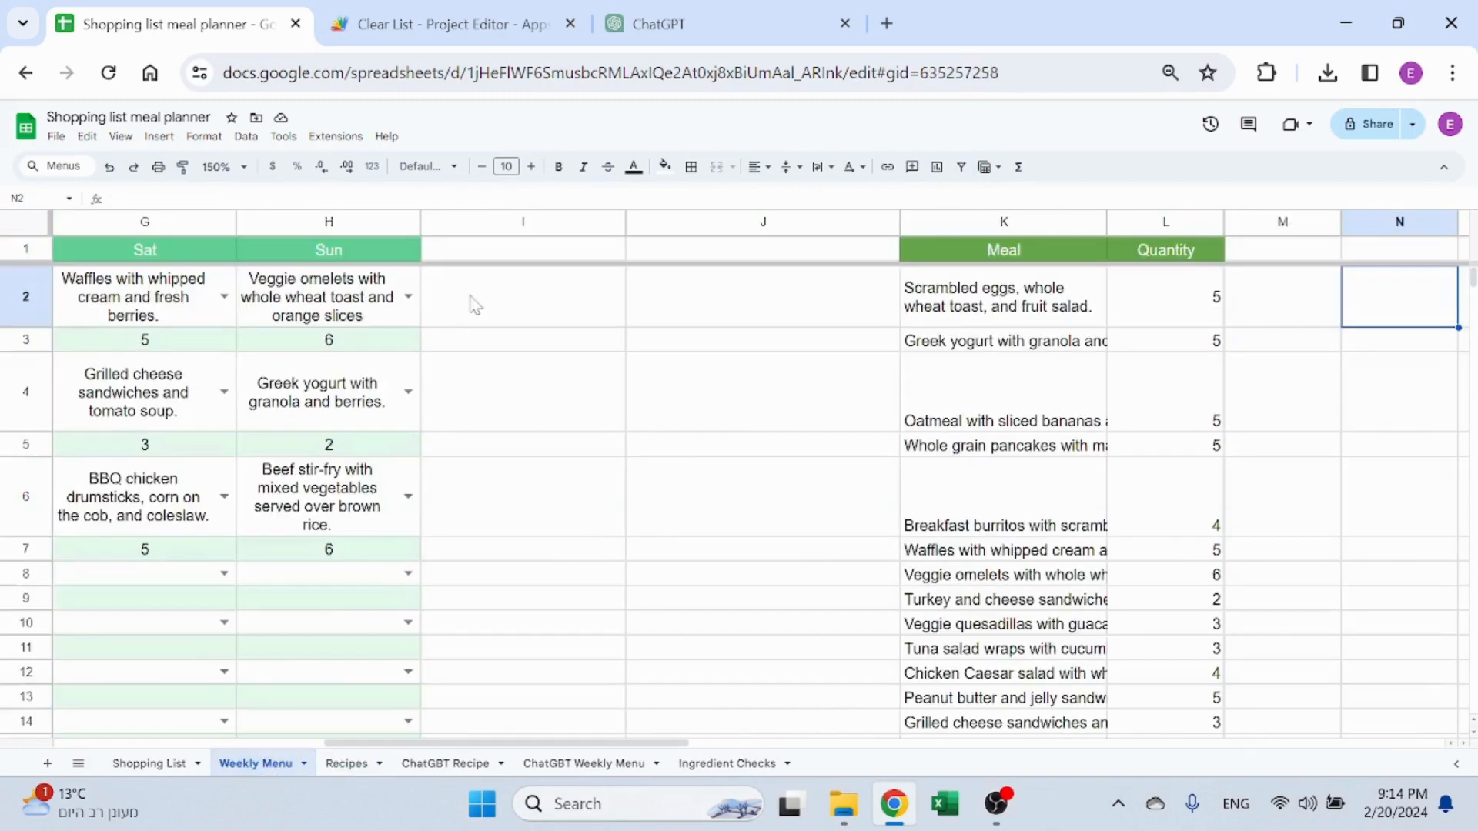
key("Left")
key("Left")
key("Left")
key("Left")
key("Left")
key("Left")
key("Left")
key("Left")
key("Left")
key("Left")
key("Left")
key("Left")
key("Left")
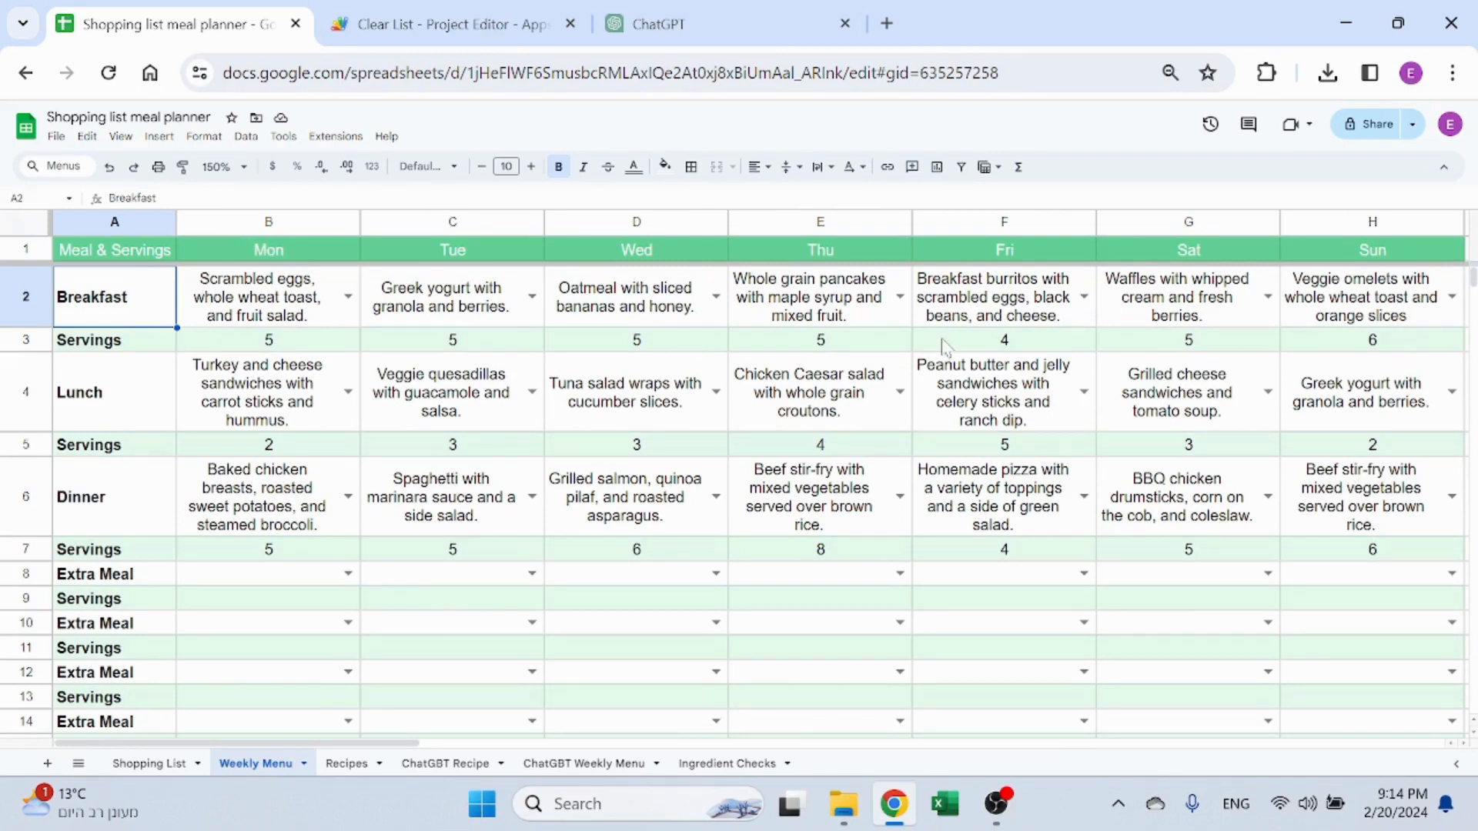
Inspect the VSTACK formula in K2 that builds the Meal and Quantity list
key("Right")
key("Right")
key("Right")
key("Right")
key("Right")
key("Right")
key("Right")
key("Right")
key("Right")
key("Right")
key("Right")
key("Right")
key("Right")
key("Right")
key("Right")
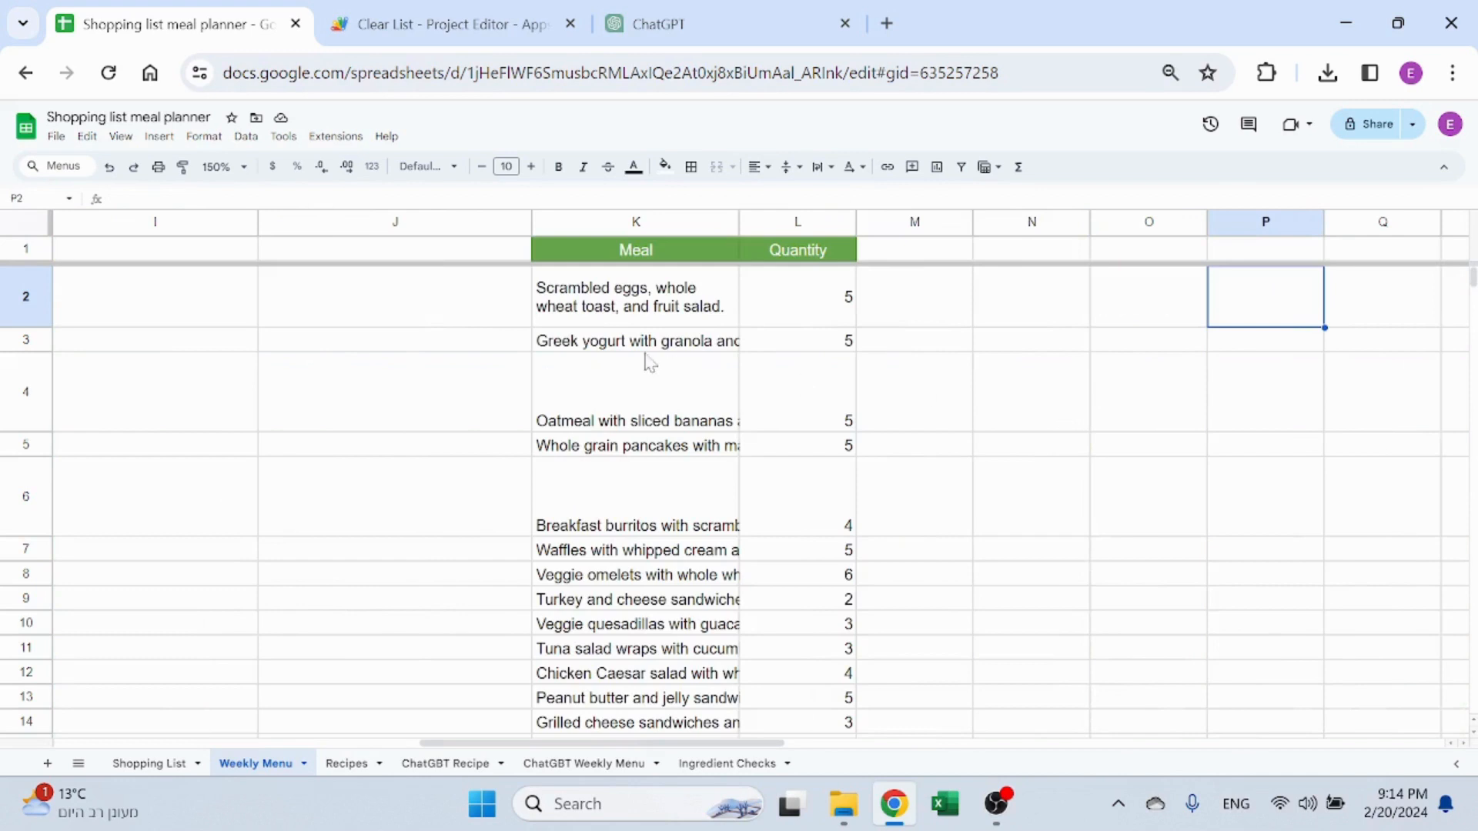
left_click(662, 310)
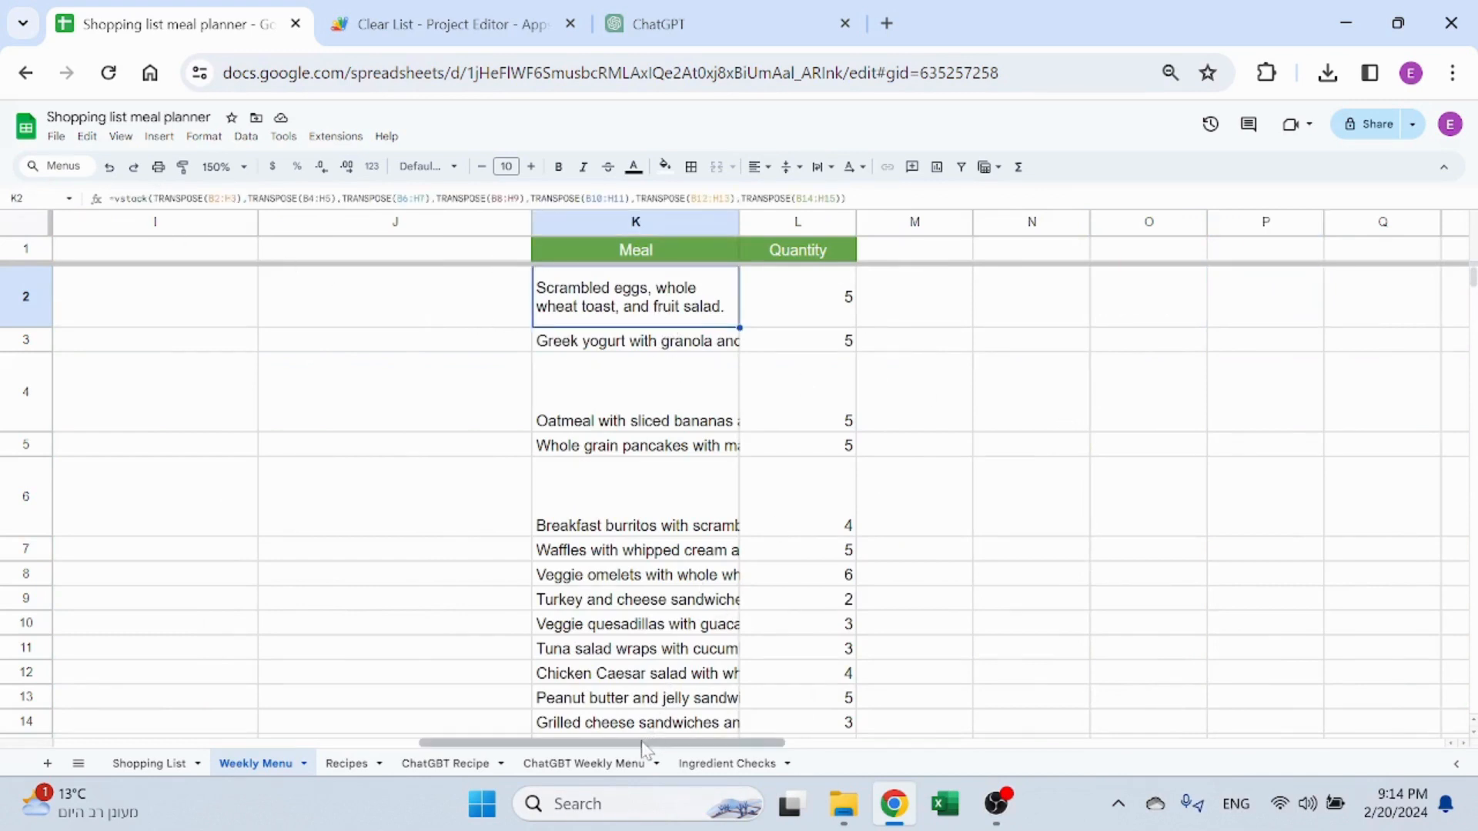
Enter =TRANSPOSE(B2:H3) in M2 to demonstrate turning the breakfast meals and servings into columns
scroll(649, 743, "left", 3)
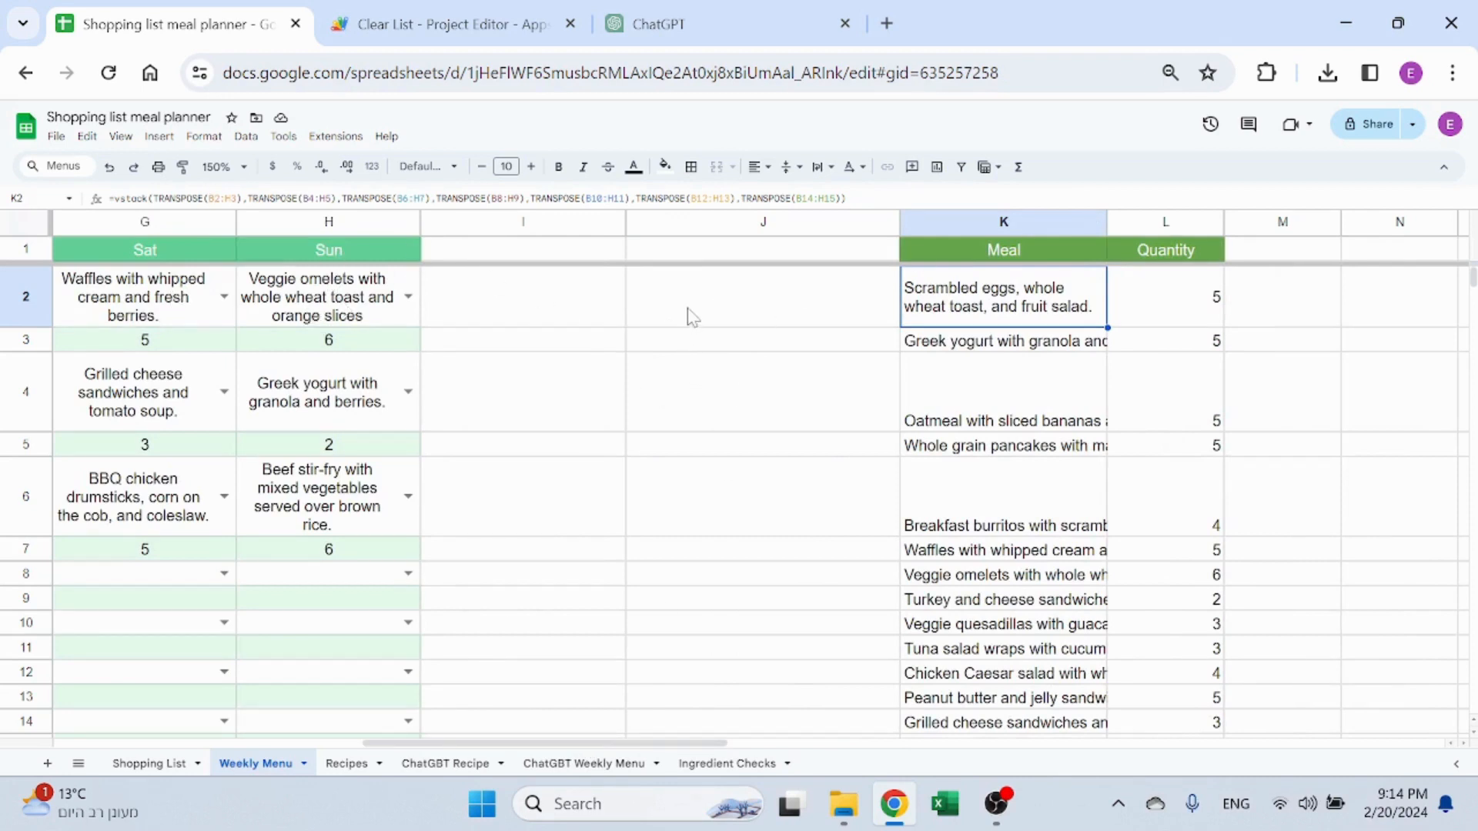
key("Right")
key("Right")
type("=TRANSPOSE(")
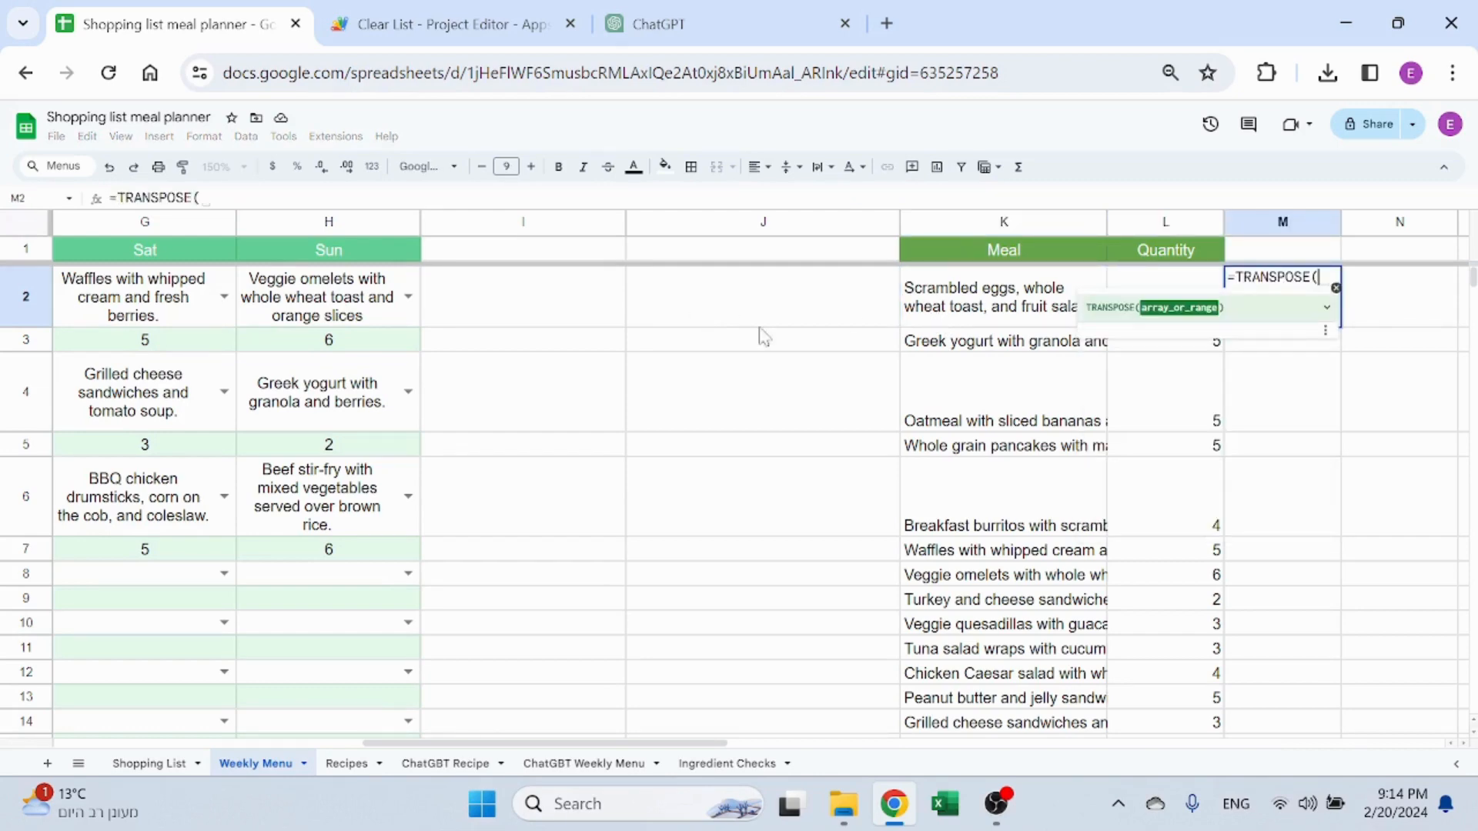
left_click_drag(400, 312, 243, 341)
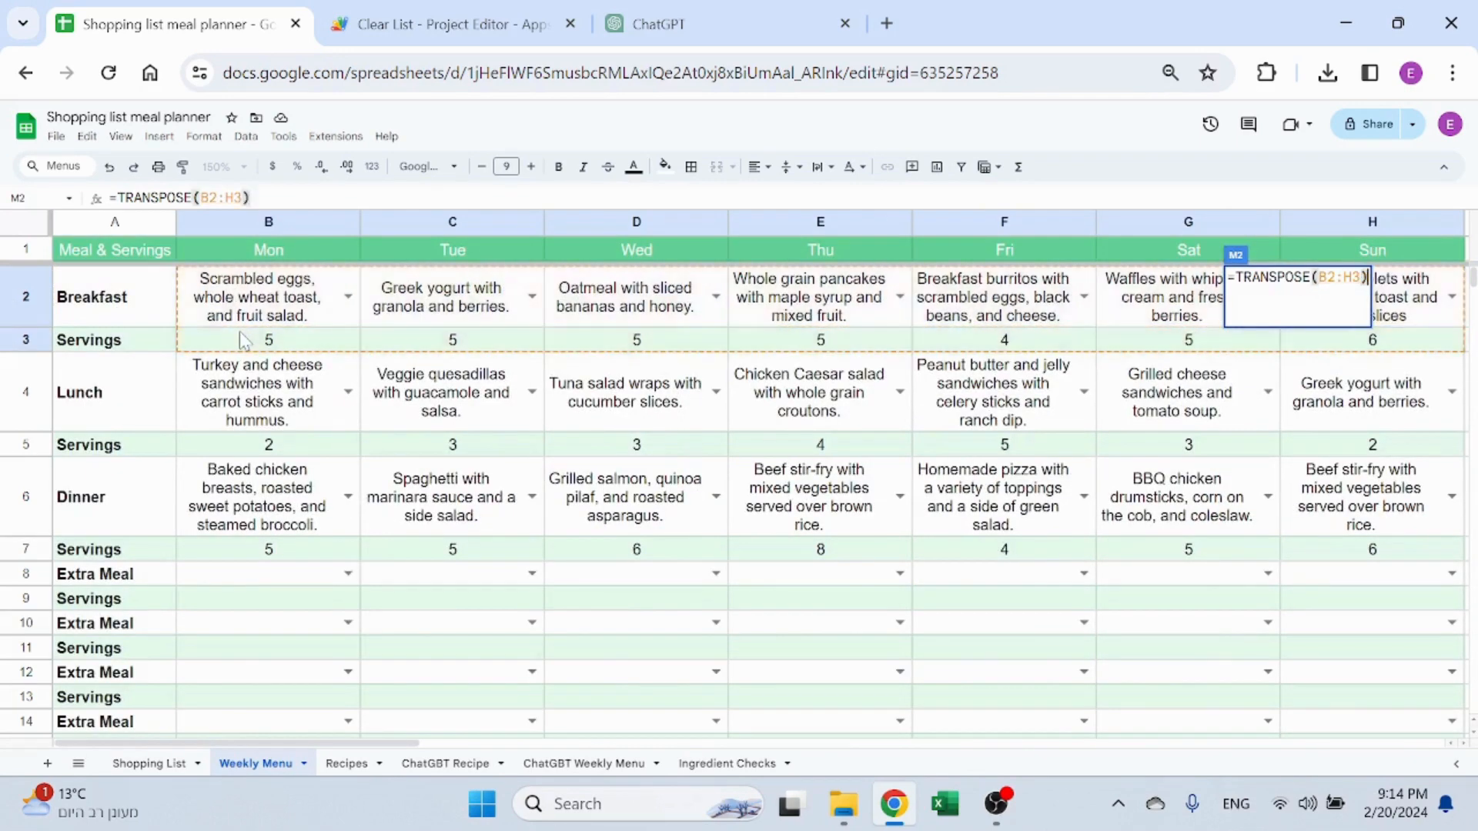
key("Return")
Examine the transposed breakfast meals and servings in columns M and N and the formula in M2
key("Up")
key("Right")
key("Right")
key("Right")
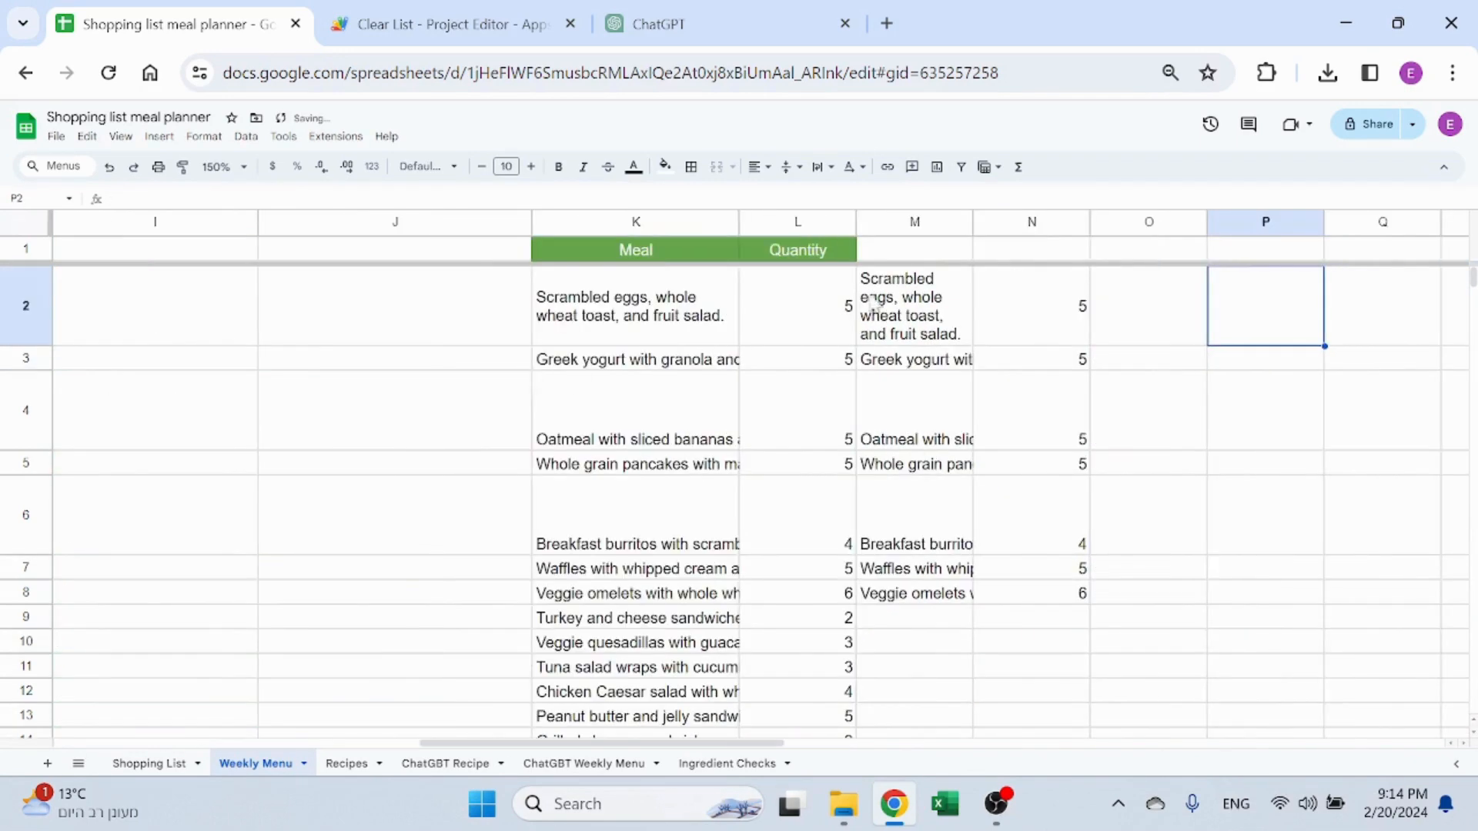
left_click(949, 327)
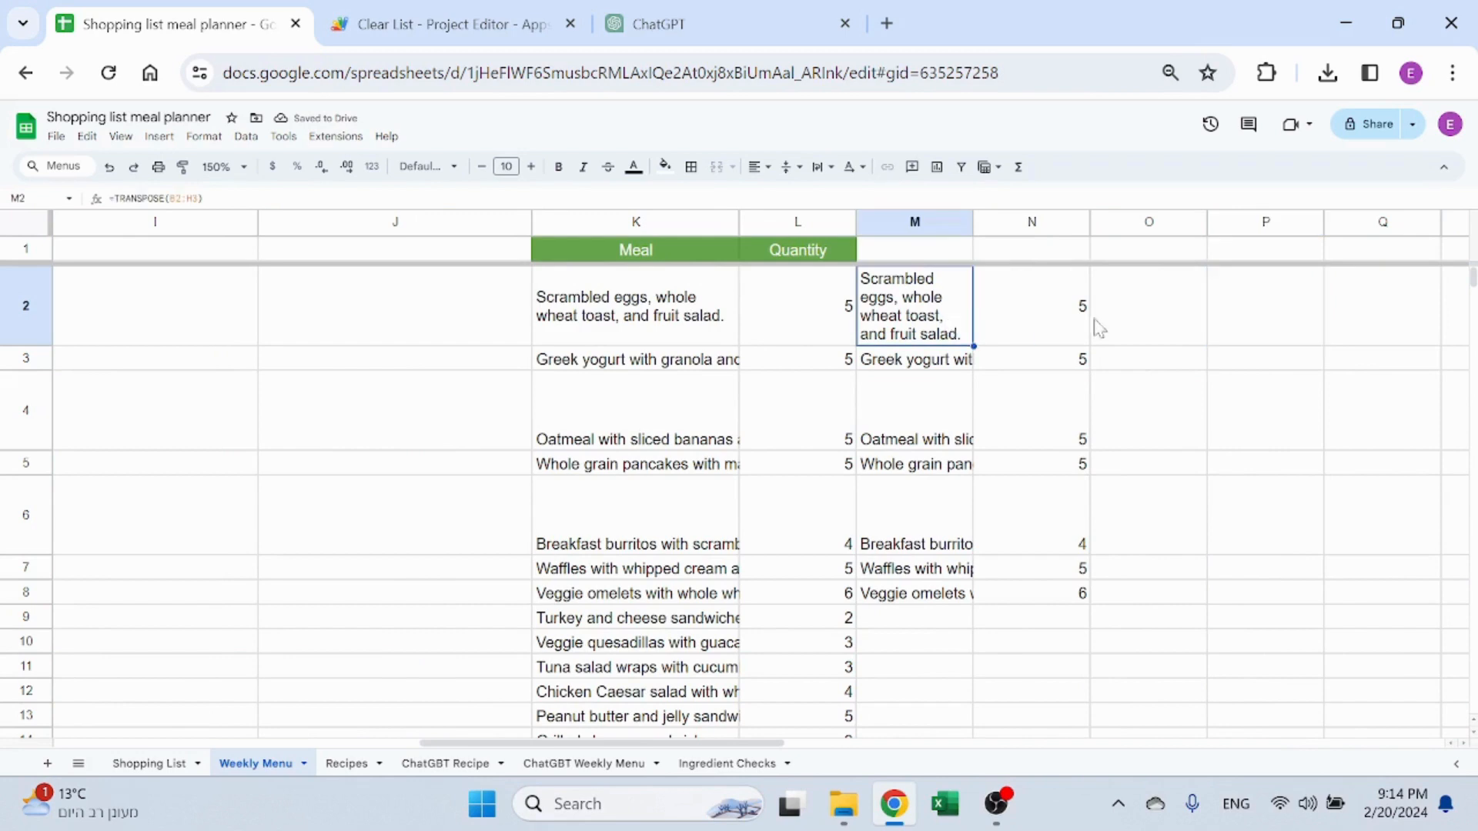
left_click(1121, 324)
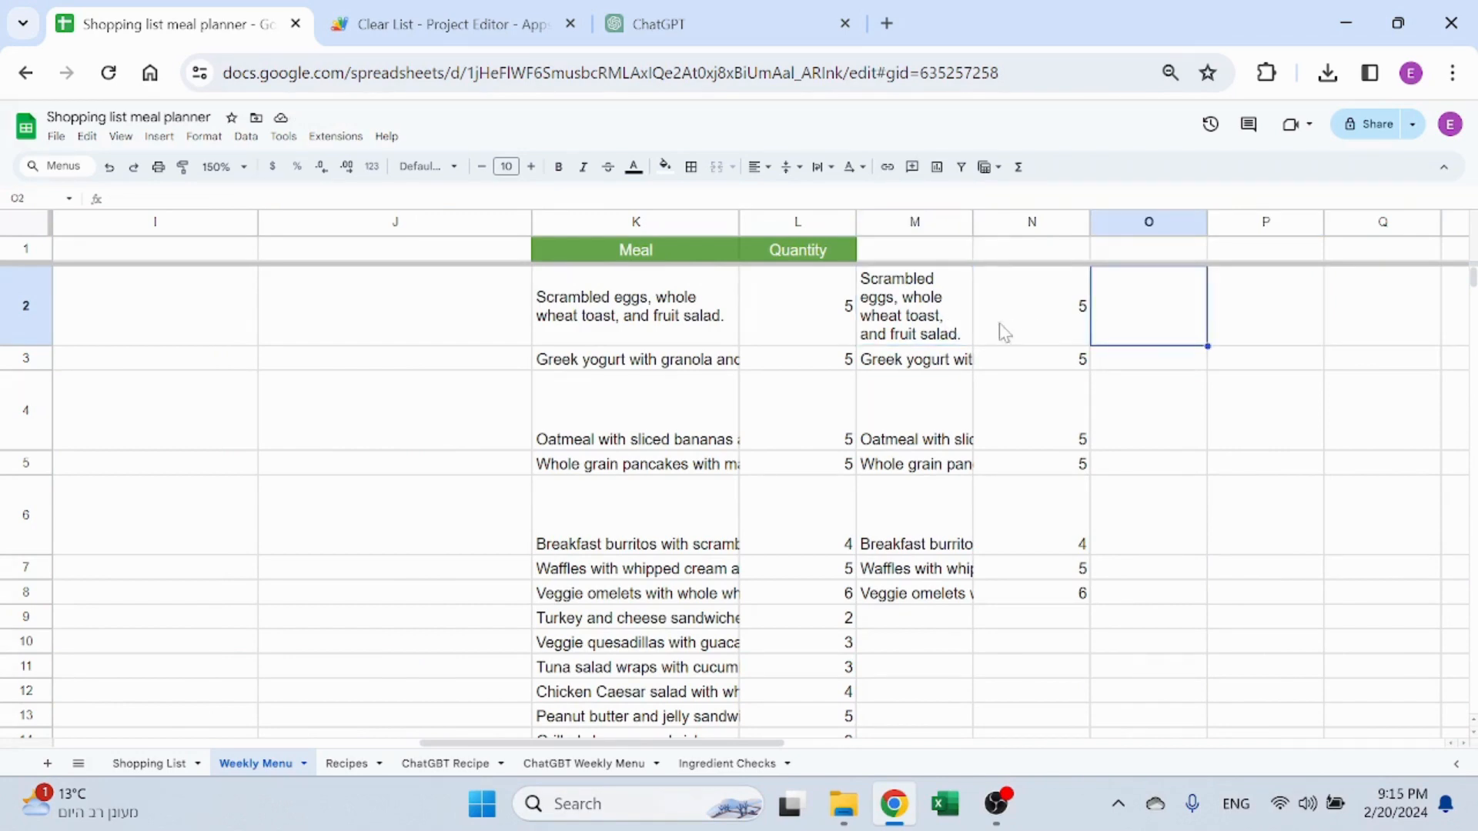
left_click(929, 285)
Highlight the TRANSPOSE(B4:H5) part of K2's VSTACK formula and leave the formula unchanged
left_click(722, 311)
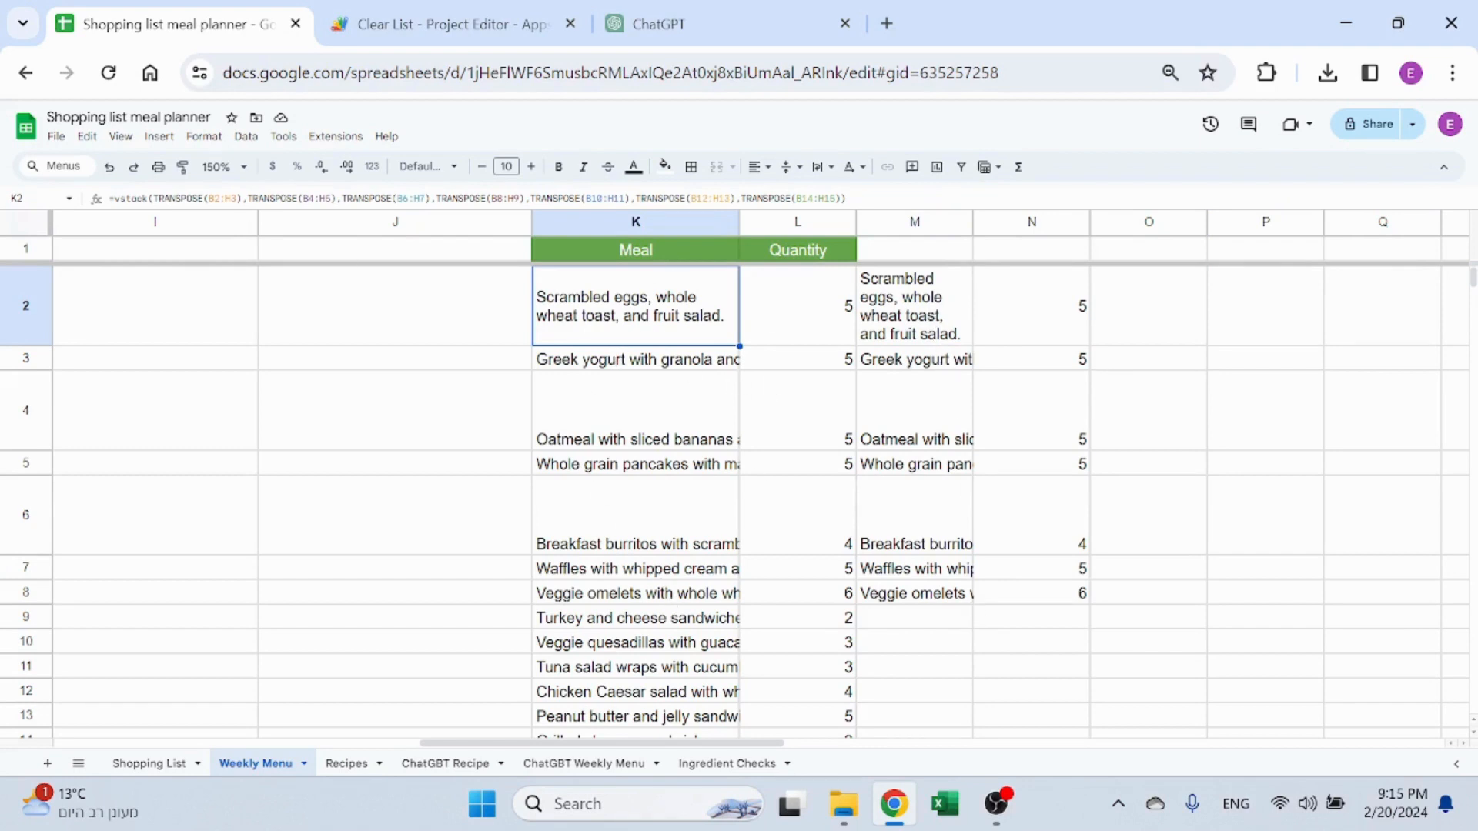
left_click_drag(247, 199, 309, 198)
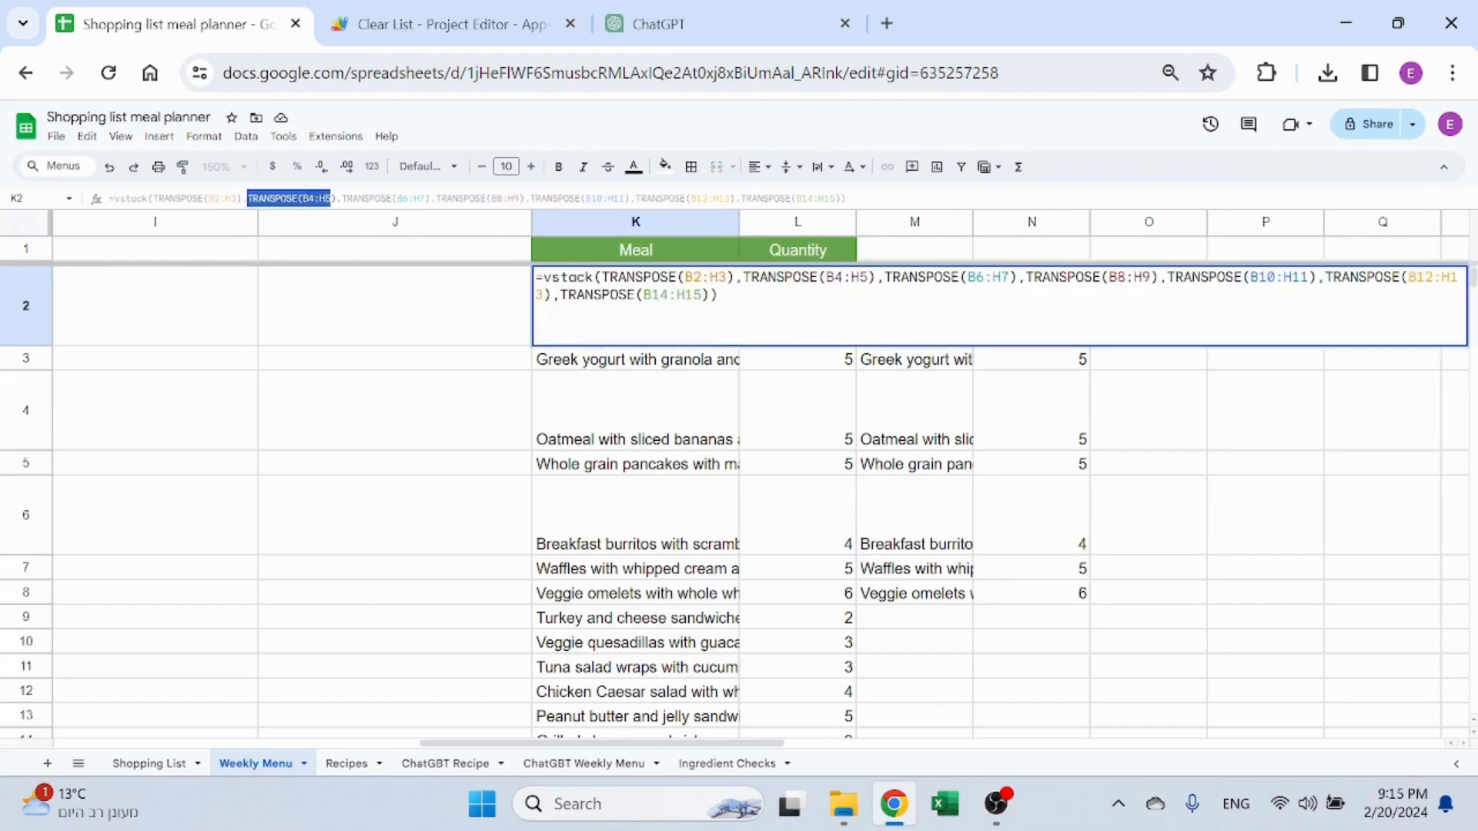
key("Escape")
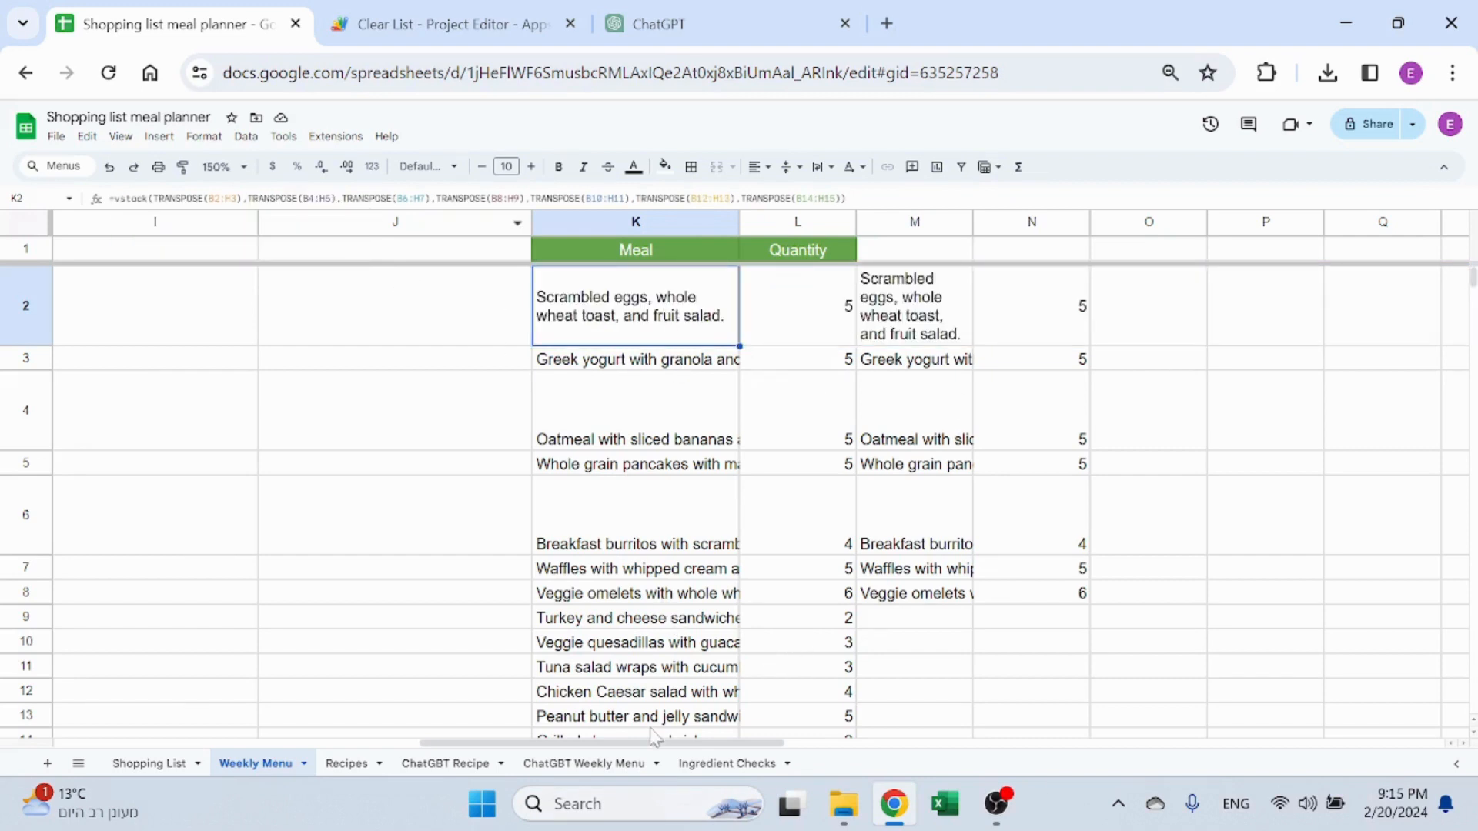
Delete the trial TRANSPOSE formula from M2
left_click(927, 290)
key("Delete")
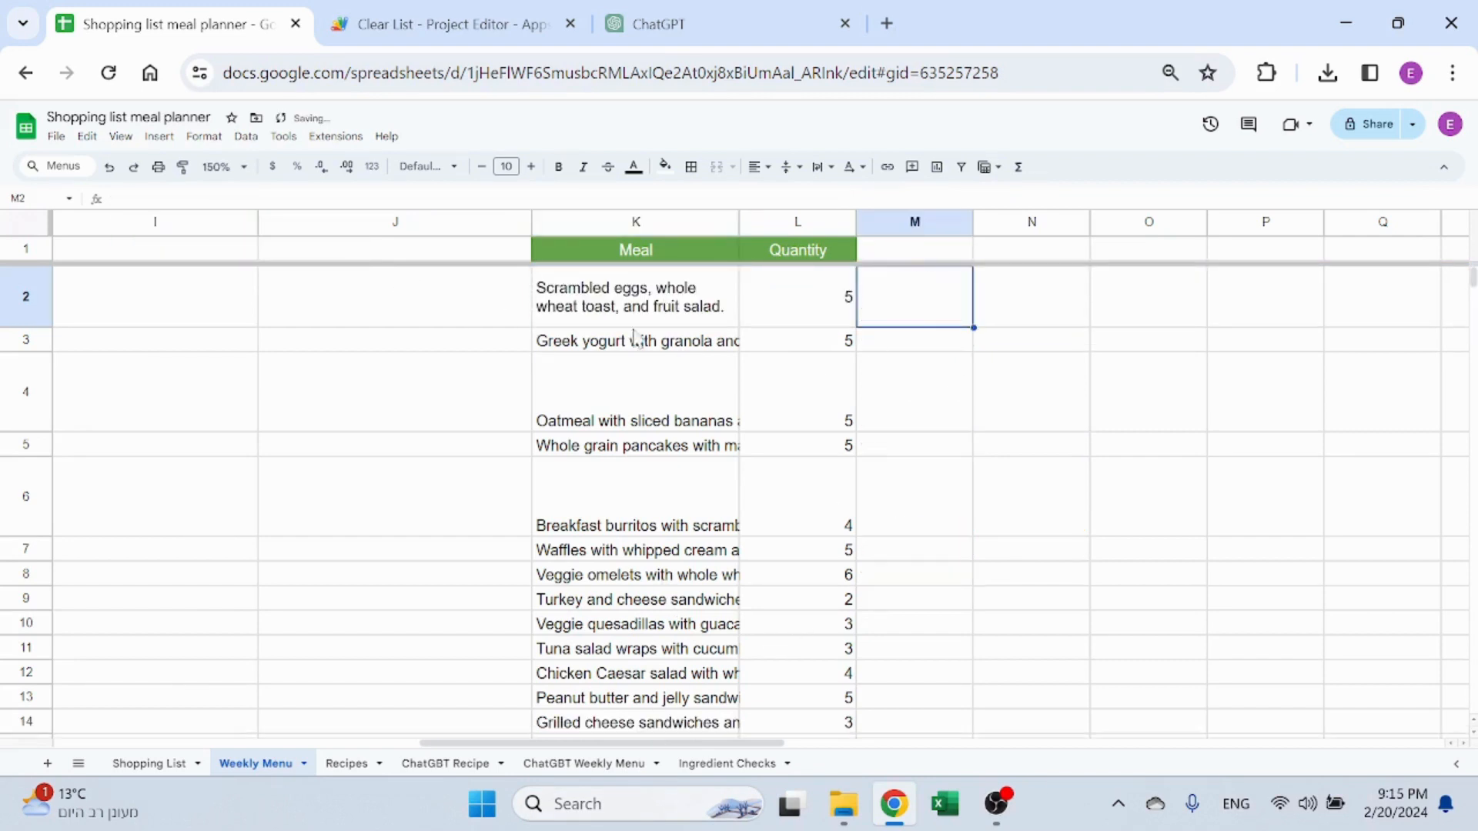
Compare the weekly menu's meals and servings from Monday to Sunday with the stacked Meal list starting in K2
left_click(612, 319)
key("Left")
key("Left")
key("Left")
key("Left")
key("Left")
key("Left")
key("Left")
key("Left")
key("Left")
key("Left")
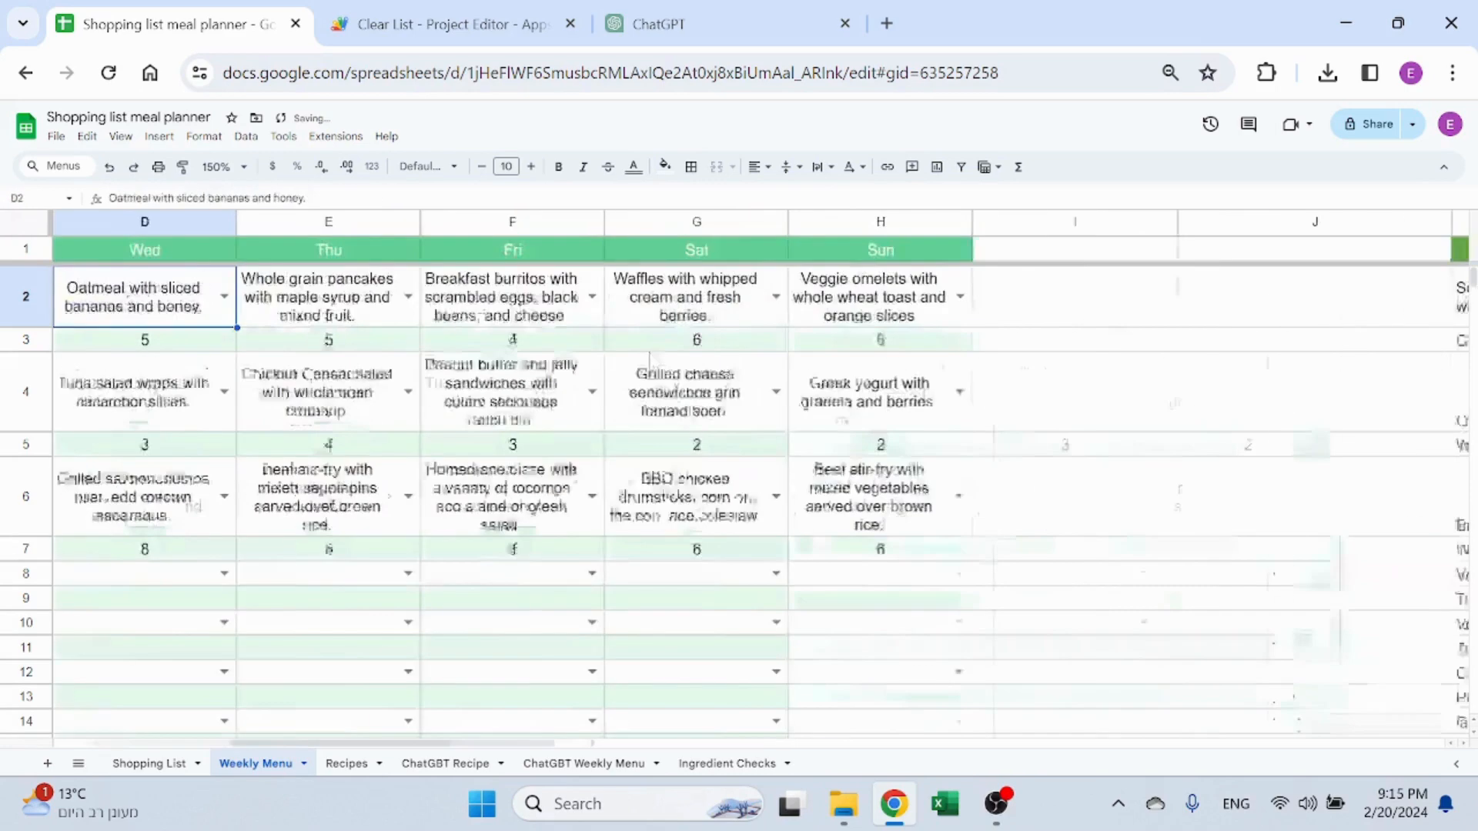
key("Right")
key("Right")
key("Right")
key("Right")
key("Right")
key("Right")
key("Right")
key("Right")
key("Right")
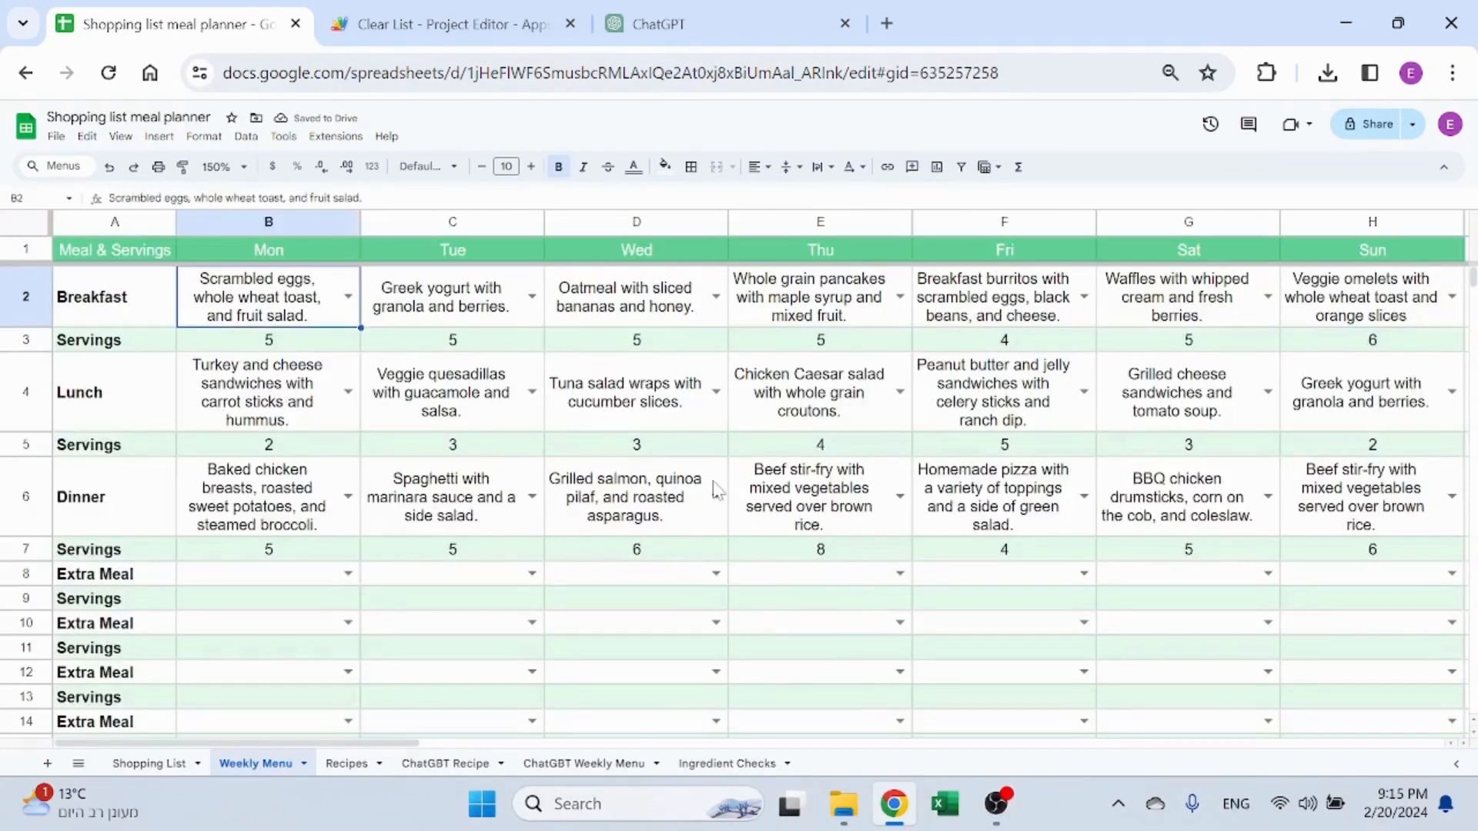
key("Right")
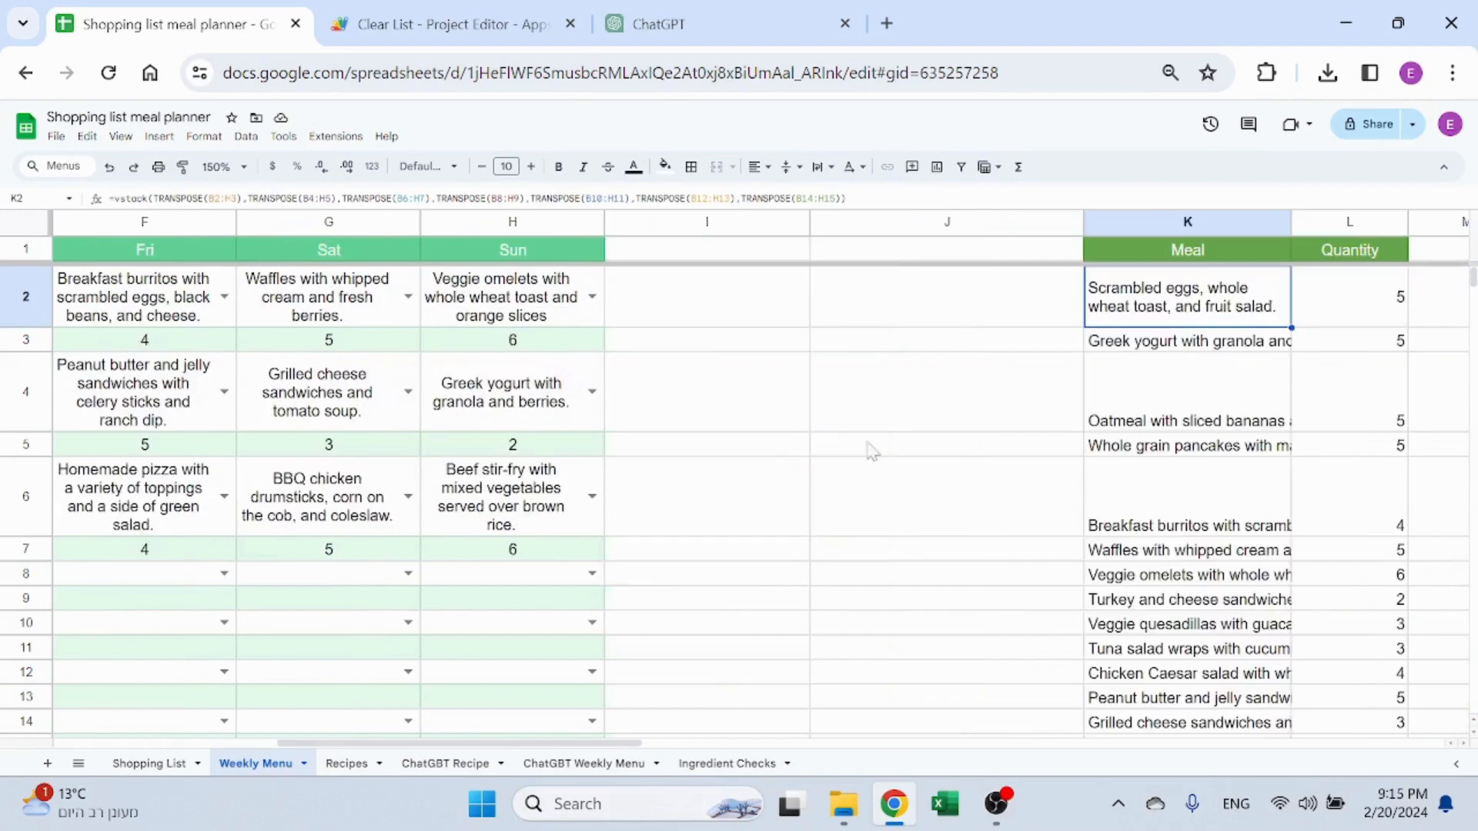
Examine the source ranges in K2's formula down to the extra meal rows and the end of the Meal list, without editing
key("F2")
scroll(773, 549, "down", 3)
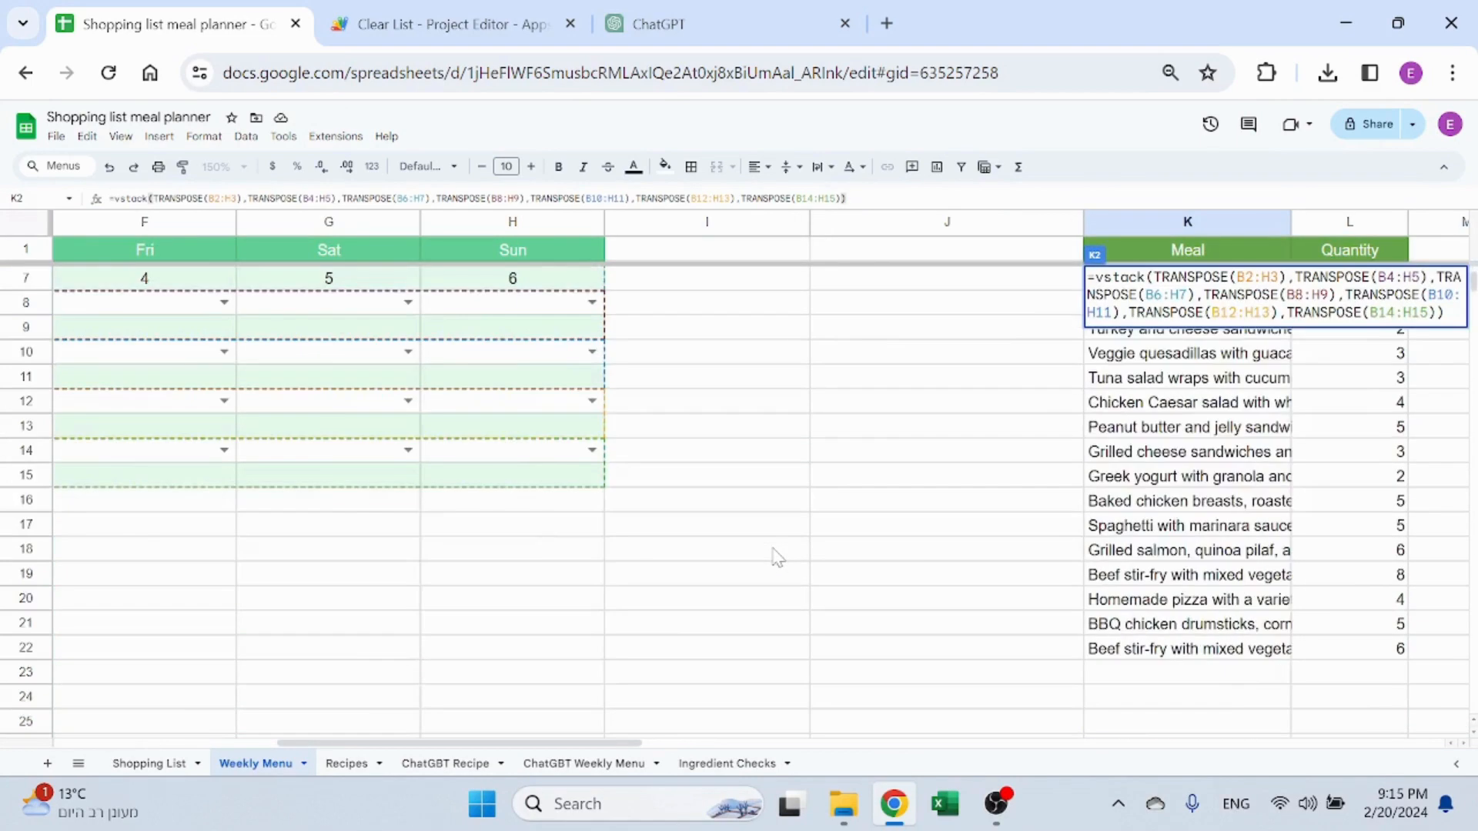
scroll(774, 549, "up", 3)
key("Escape")
scroll(812, 547, "down", 3)
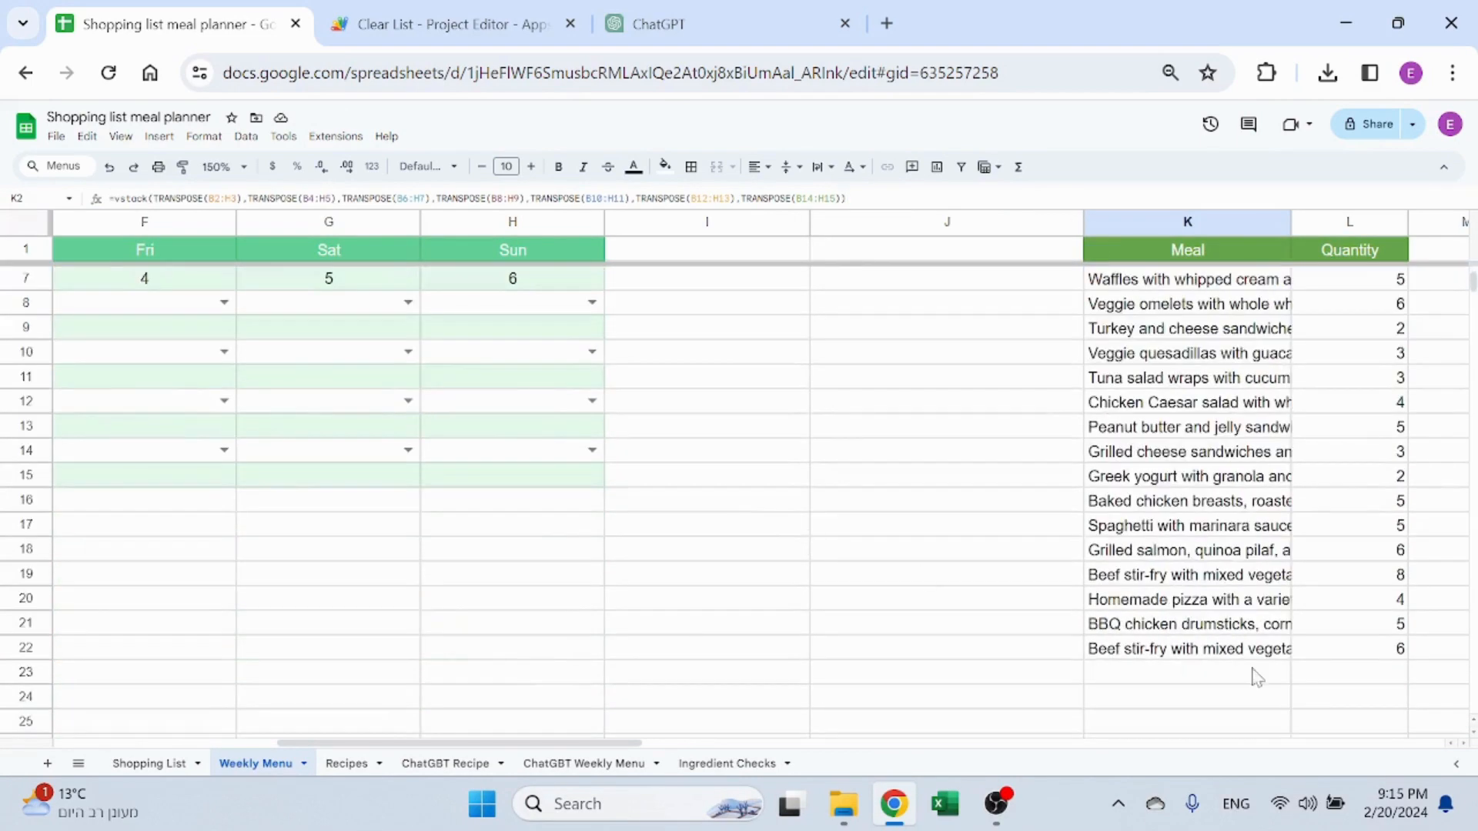
Set Monday's first Extra Meal to baked chicken breasts, roasted sweet potatoes, and steamed broccoli, with 99 servings
scroll(950, 593, "up", 3)
left_click(769, 610)
key("Left")
key("Home")
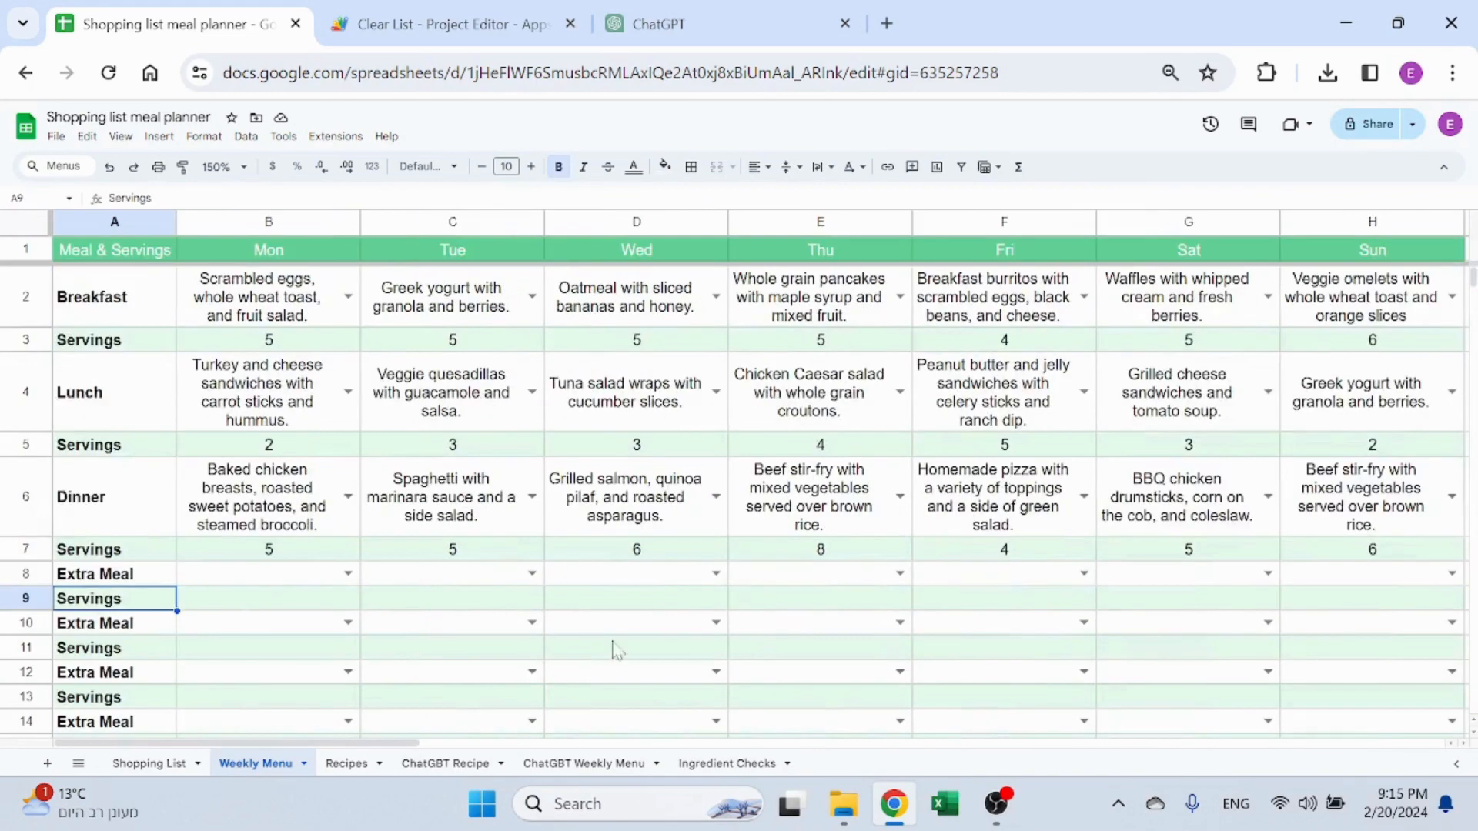
left_click(345, 576)
left_click(311, 601)
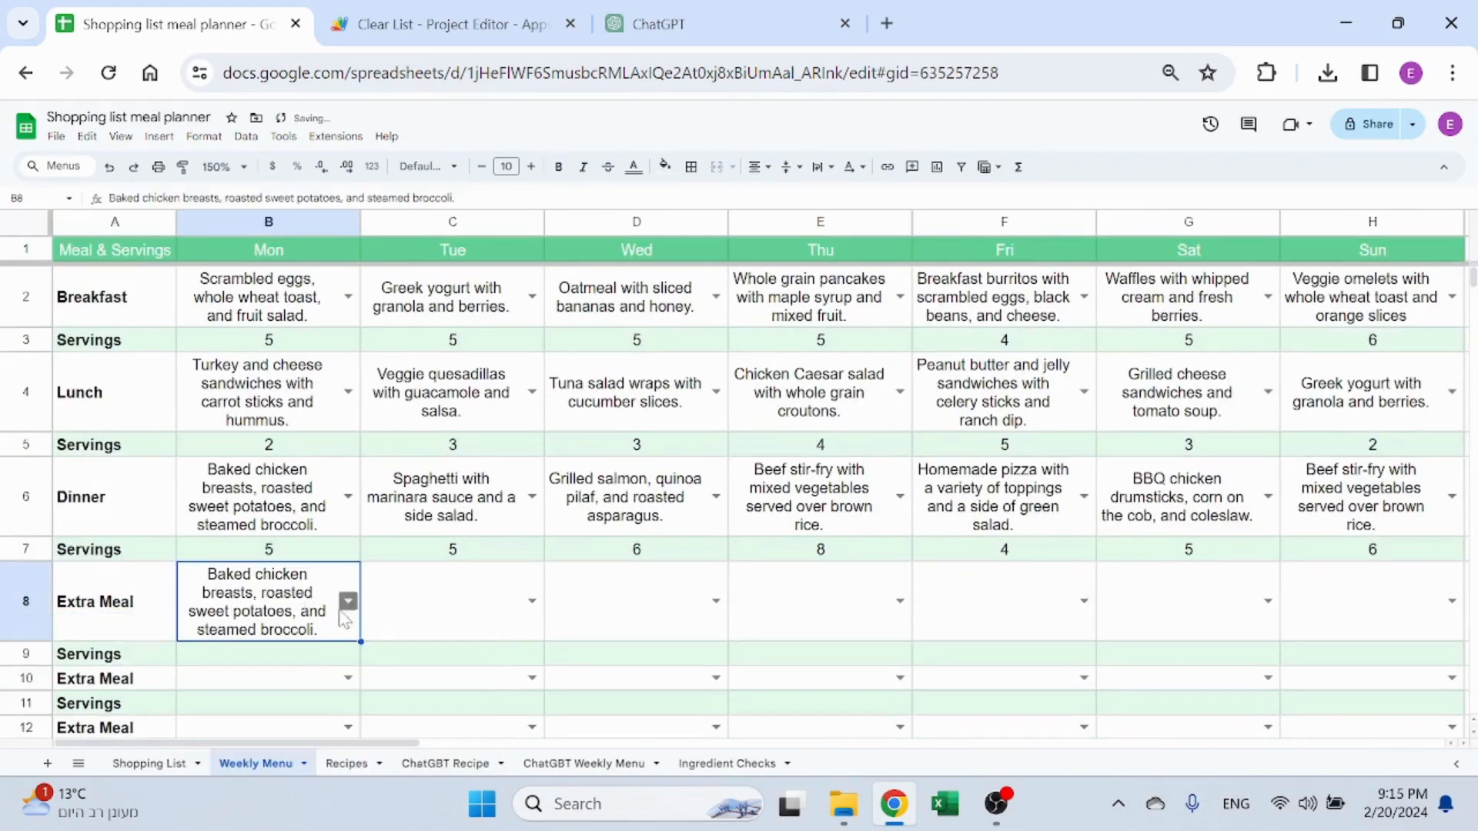
left_click(289, 658)
type("99")
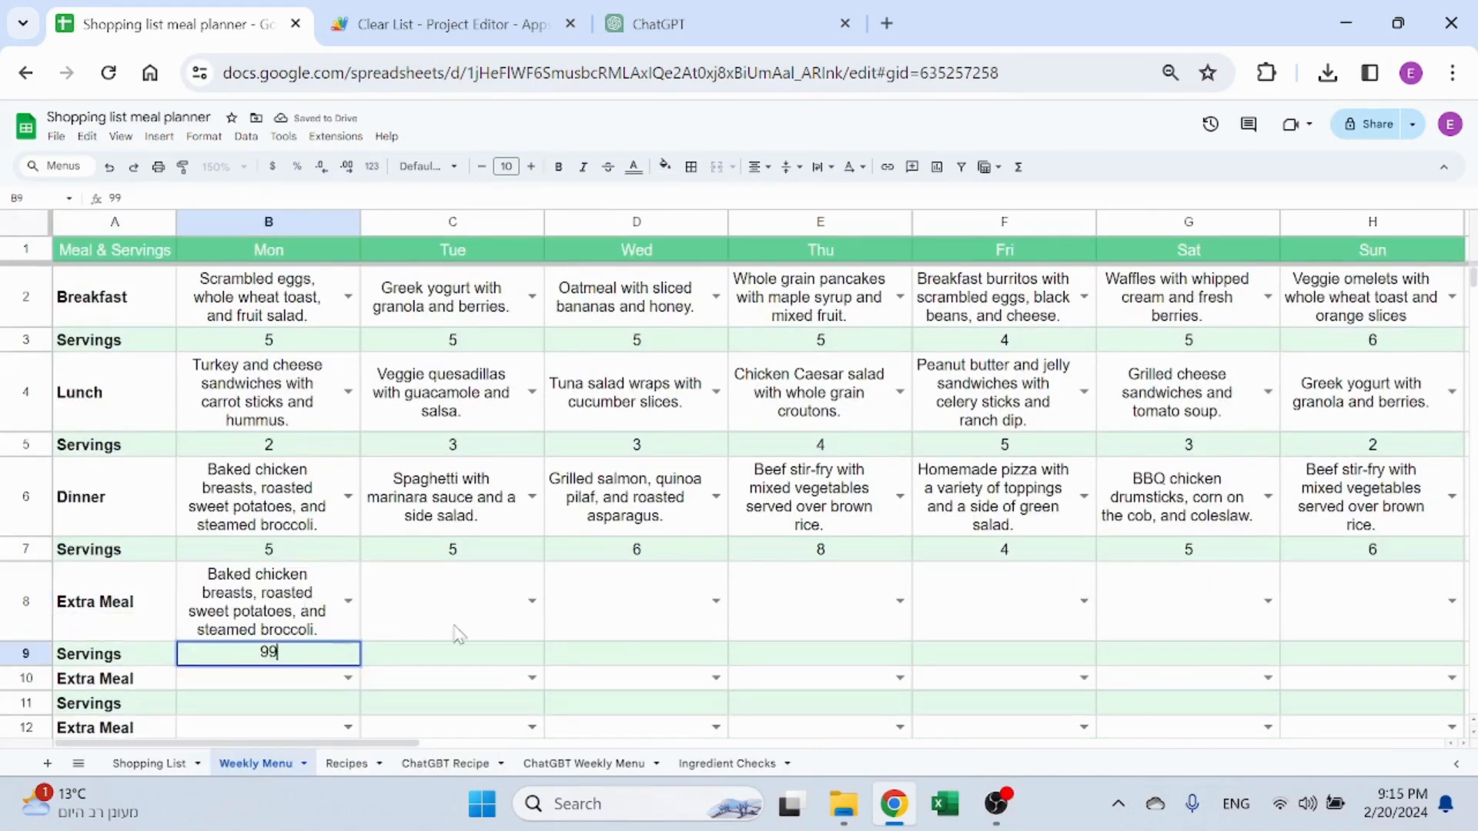
left_click(593, 624)
Check the end of the stacked Meal and Quantity list for Monday's extra meal and its servings
key("Right")
key("Right")
key("Right")
key("Right")
key("Right")
key("Right")
key("Right")
key("Right")
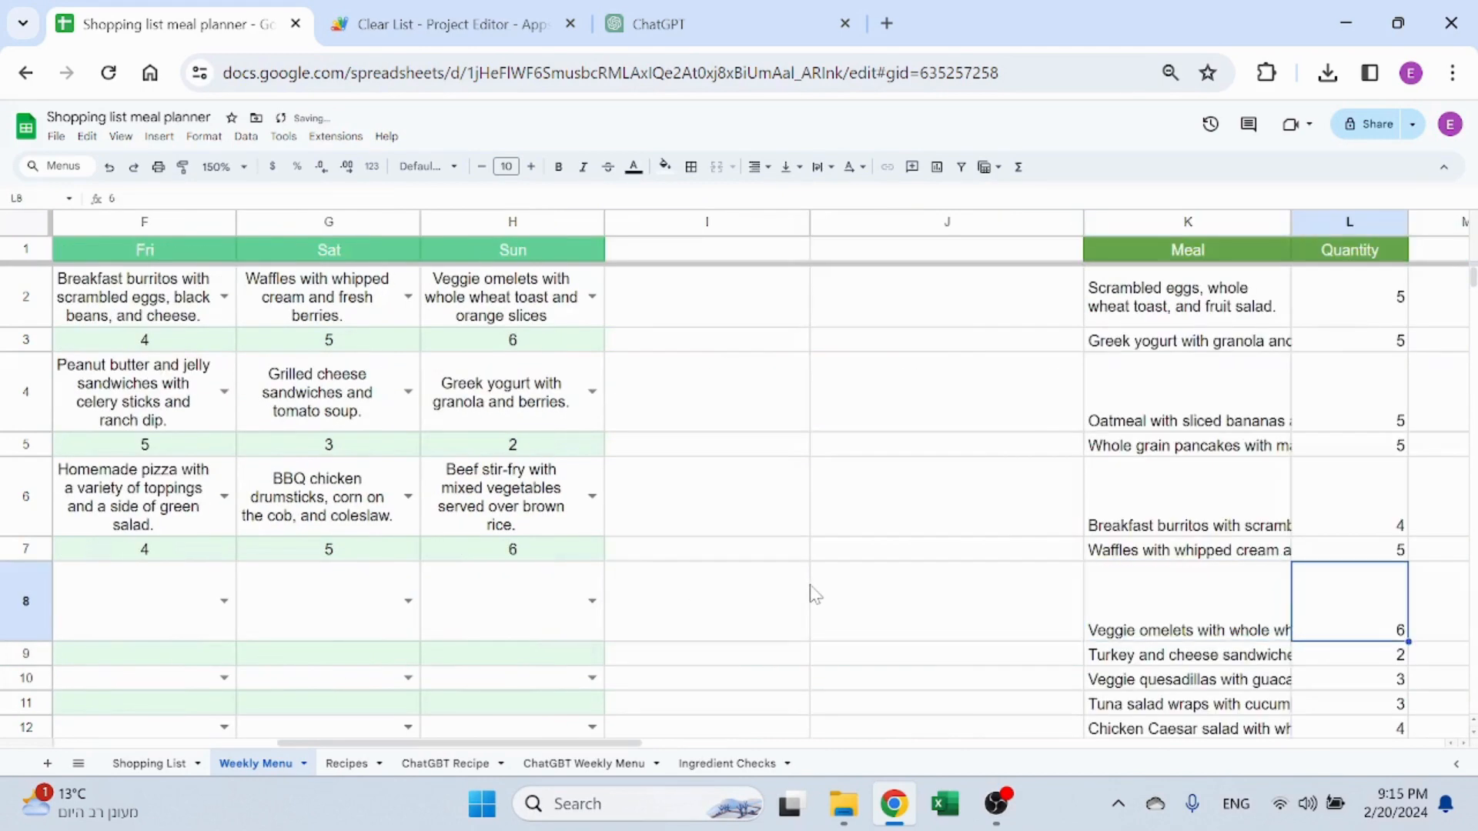
key("ctrl+shift+Down")
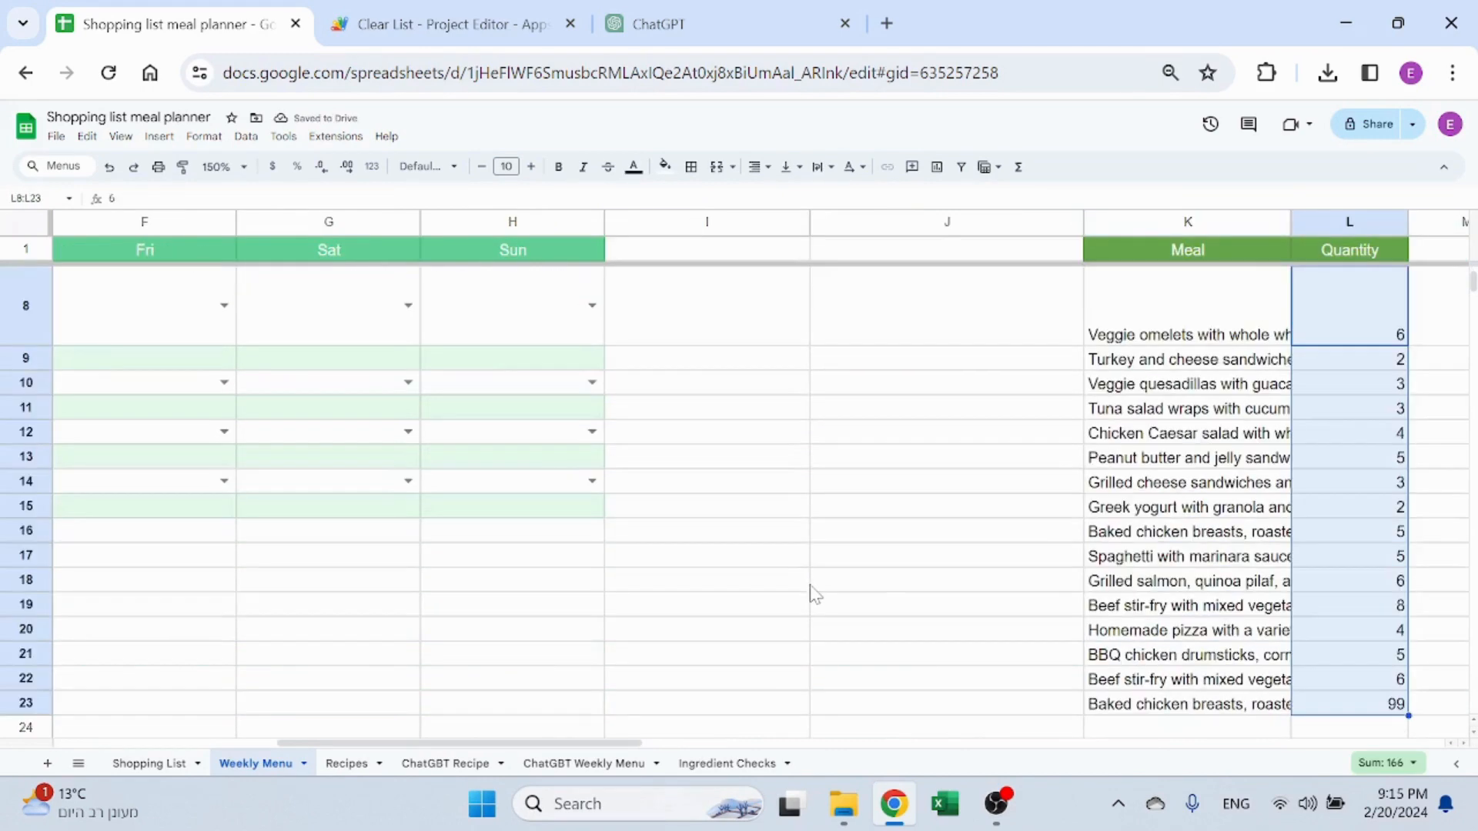
left_click(1175, 700)
left_click(1398, 708)
scroll(753, 531, "up", 5)
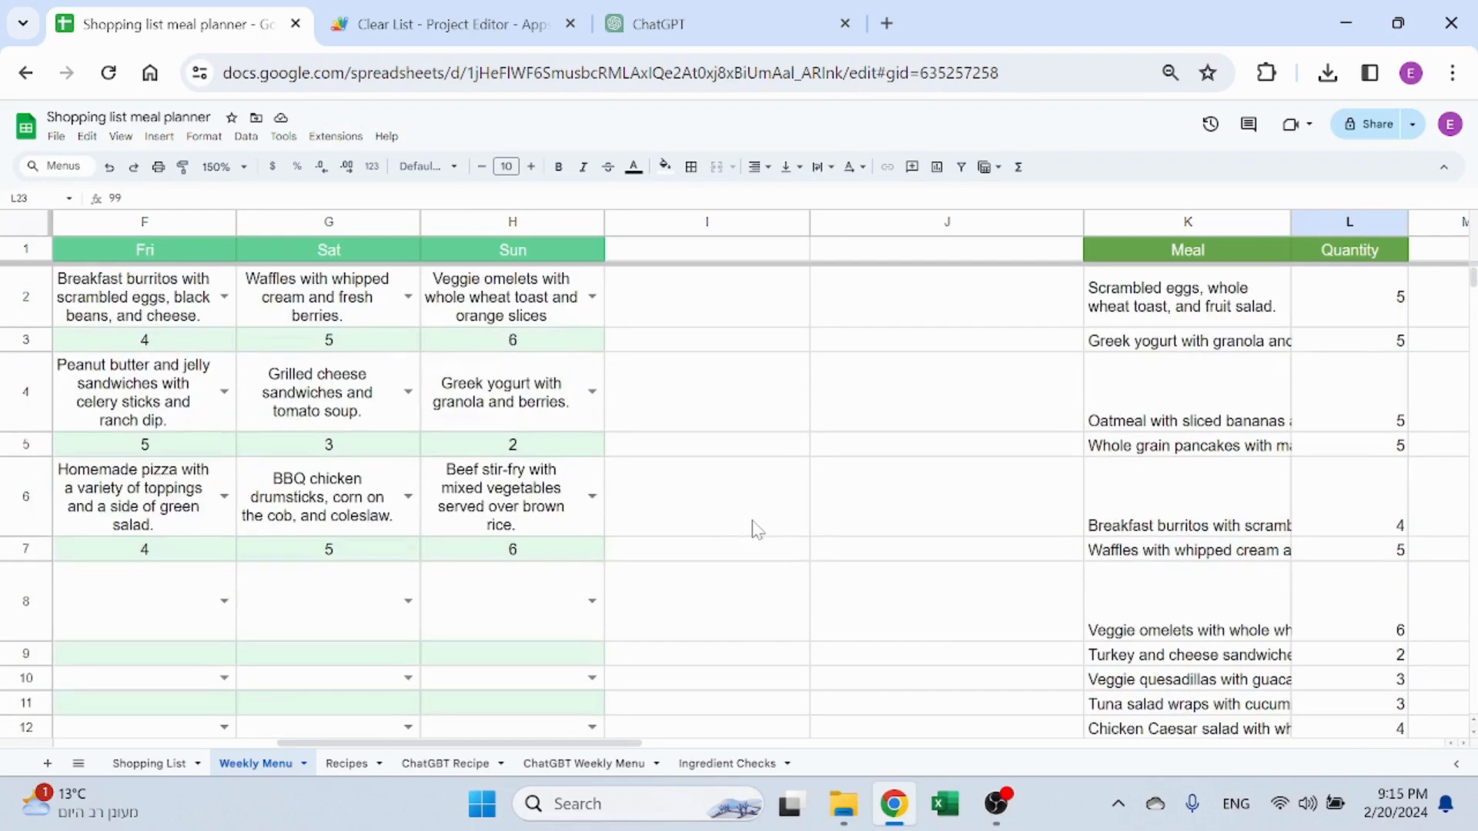
Clear the test meal and its servings from Monday's first Extra Meal rows in B8 and B9
left_click(726, 551)
key("Left")
key("Left")
key("Left")
key("Left")
key("Left")
key("Left")
key("Left")
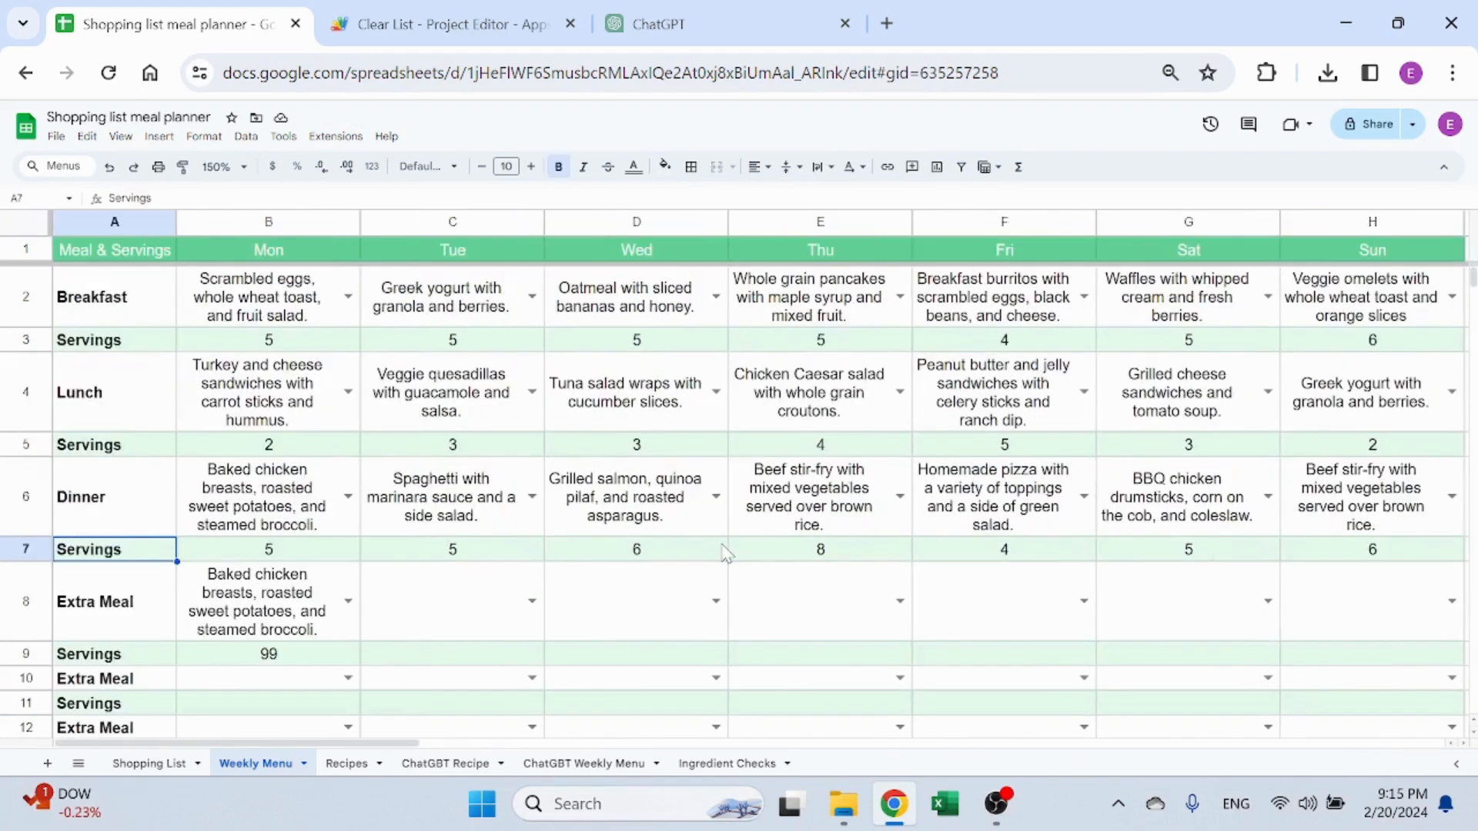
key("Down")
key("Delete")
key("Down")
key("Delete")
key("Up")
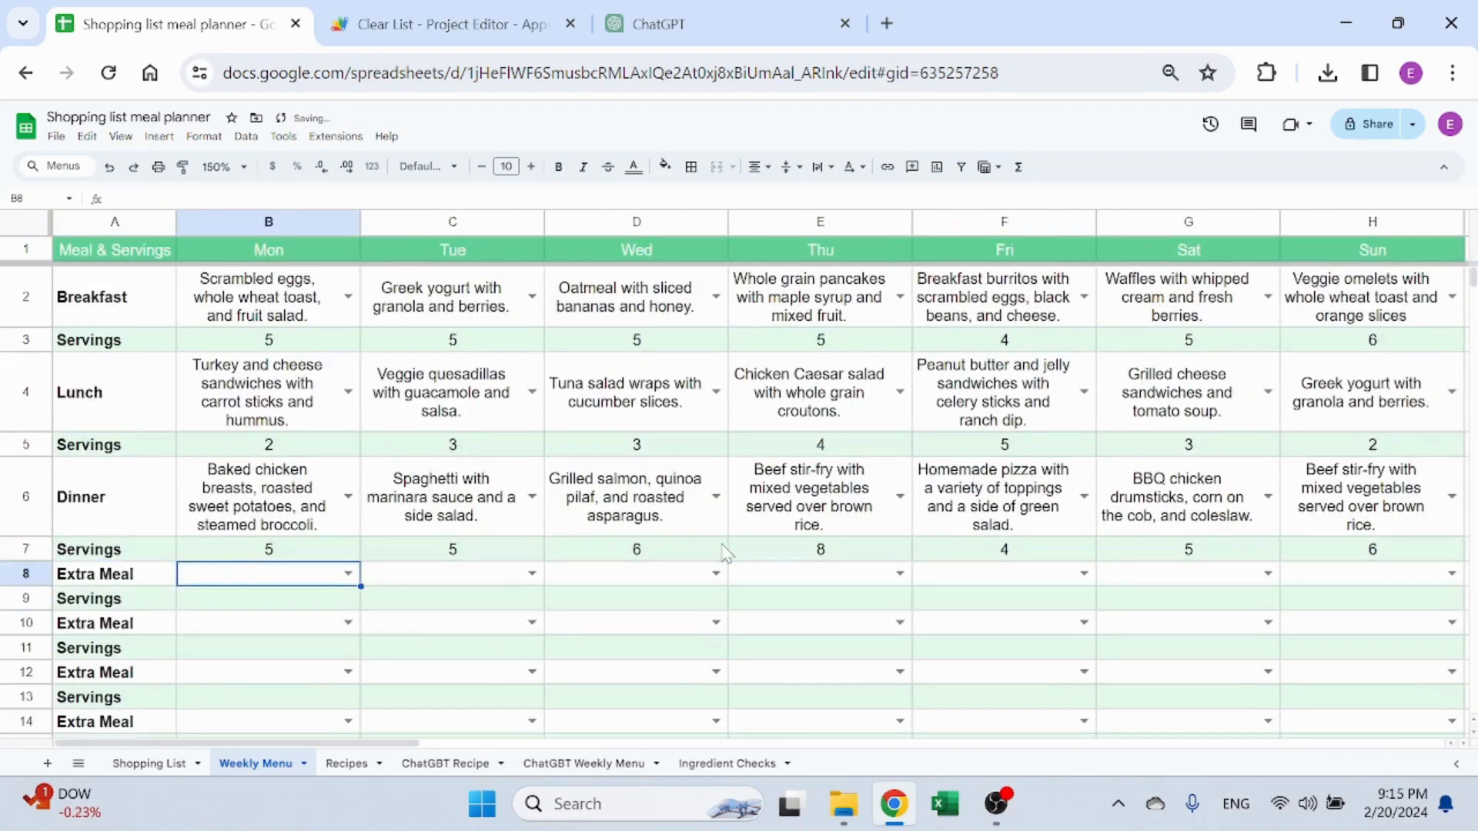
Examine the Recipes sheet's calculated columns from Shopping List Servings through Multi UOM?
left_click(346, 763)
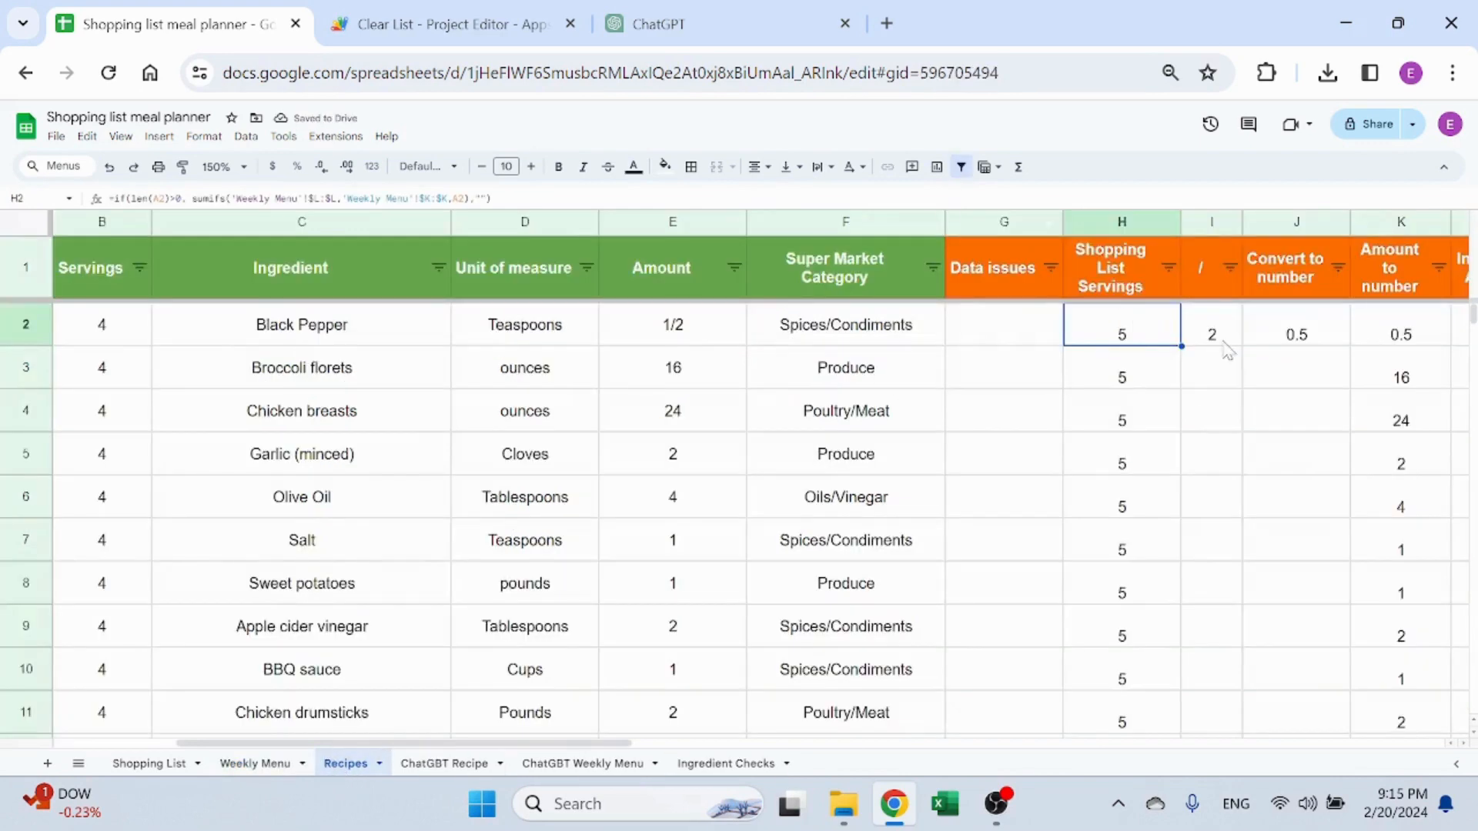
left_click(1125, 222)
left_click(1286, 446)
key("Right")
key("Right")
key("Right")
key("Right")
key("Right")
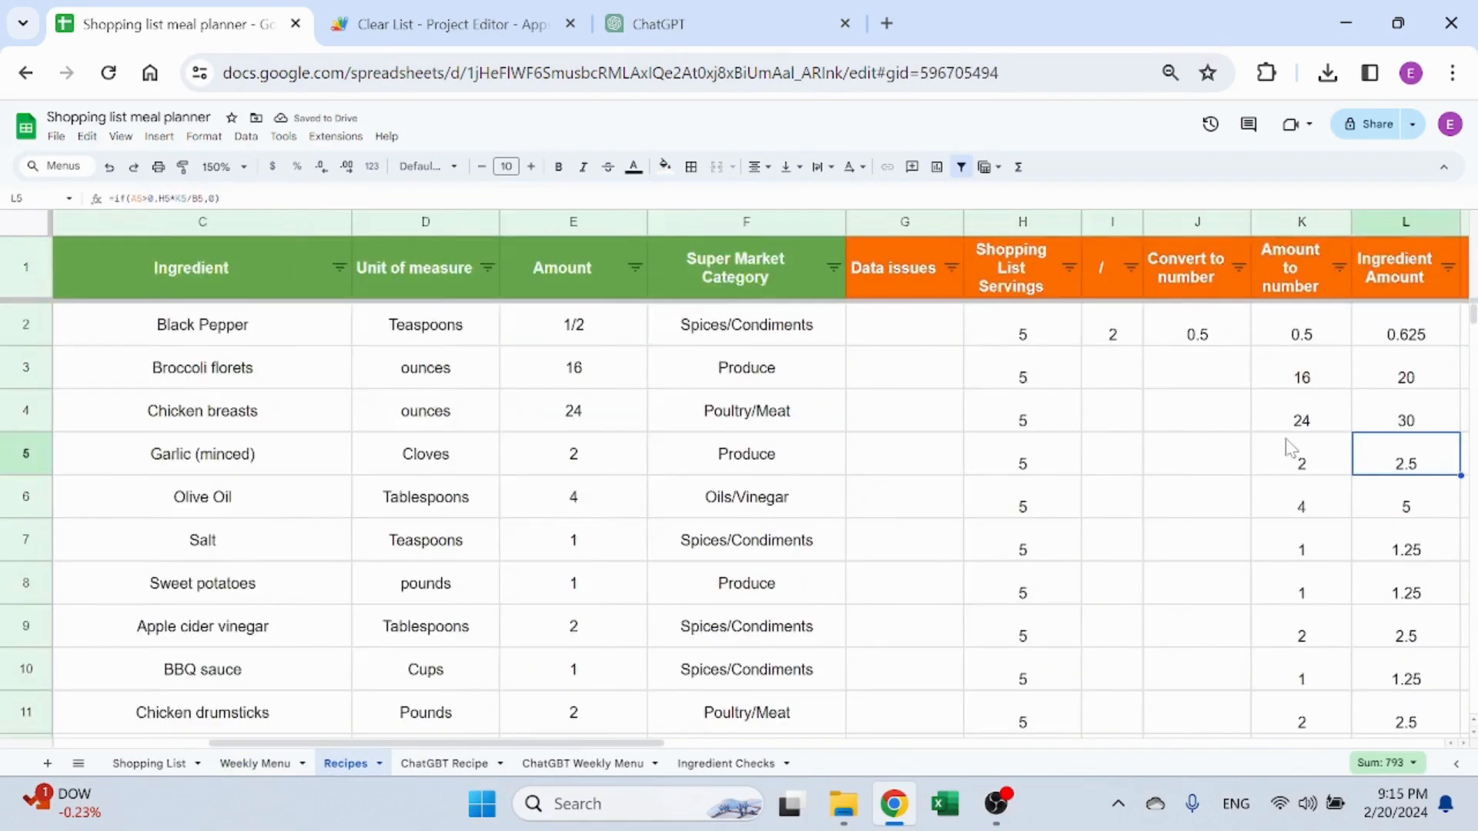
key("Right")
key("Right")
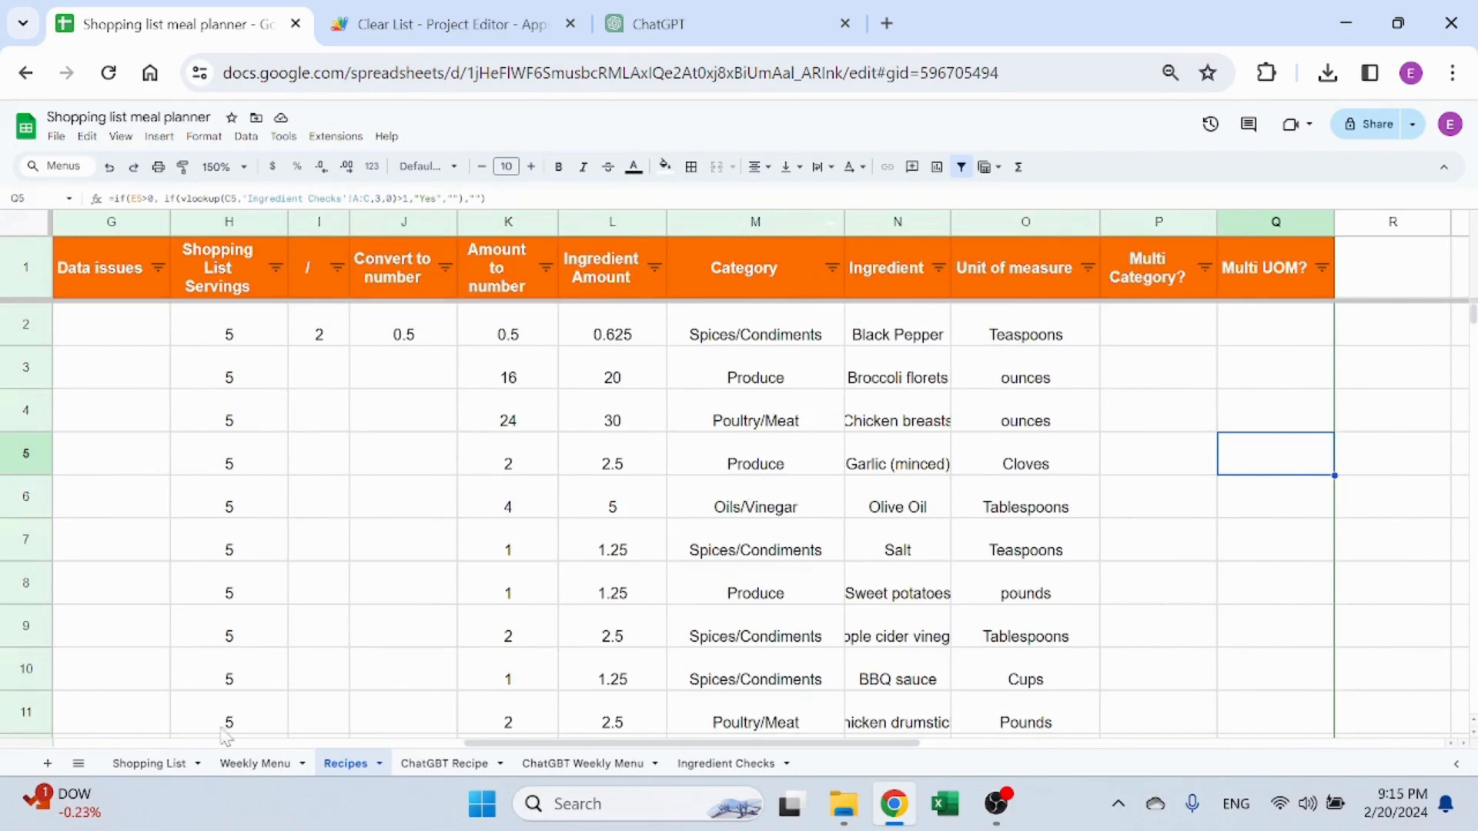
Look over the Shopping List sheet and return to the Weekly Menu's Extra Meal rows
left_click(256, 762)
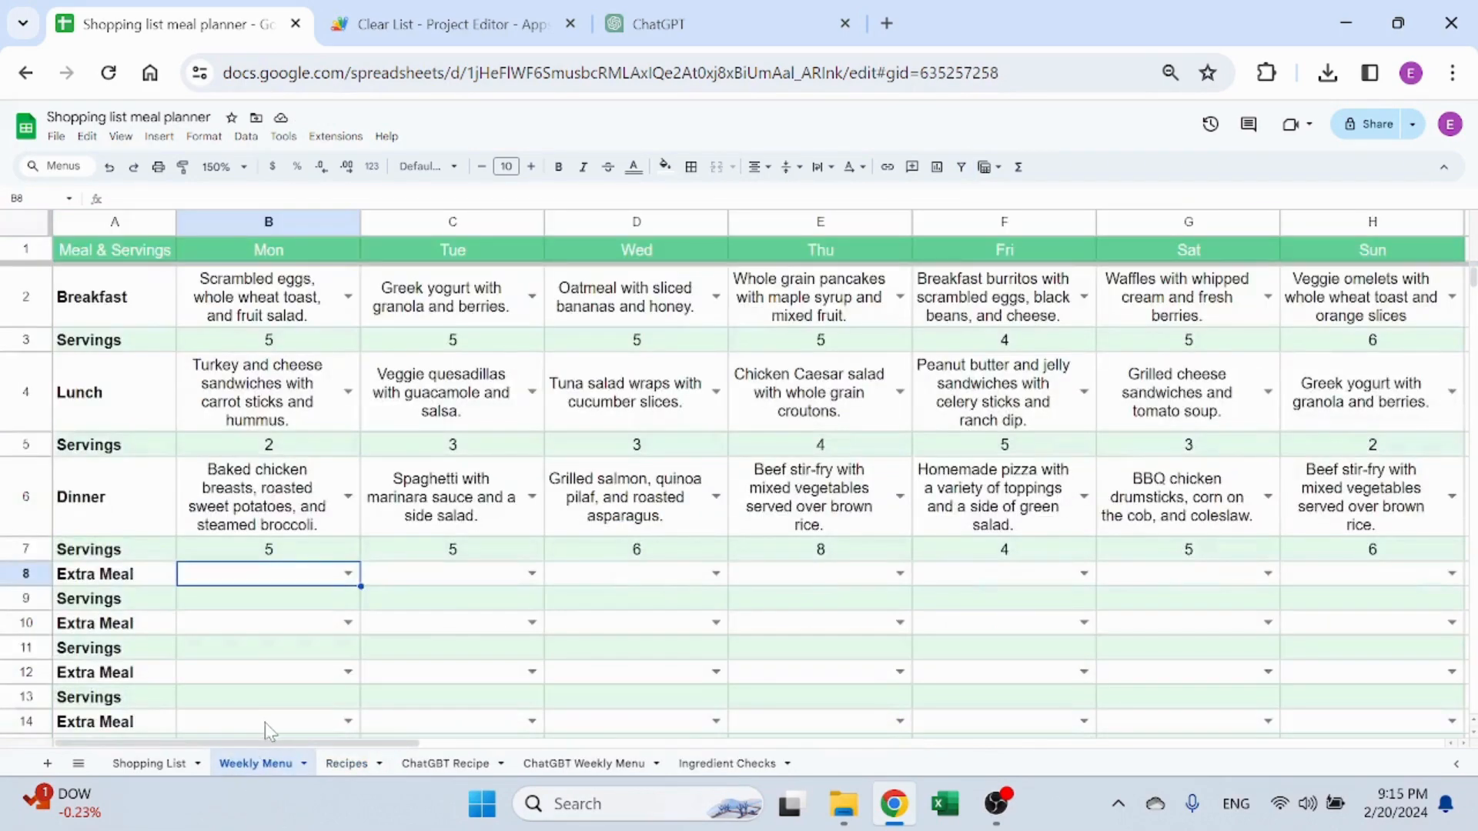
left_click(156, 762)
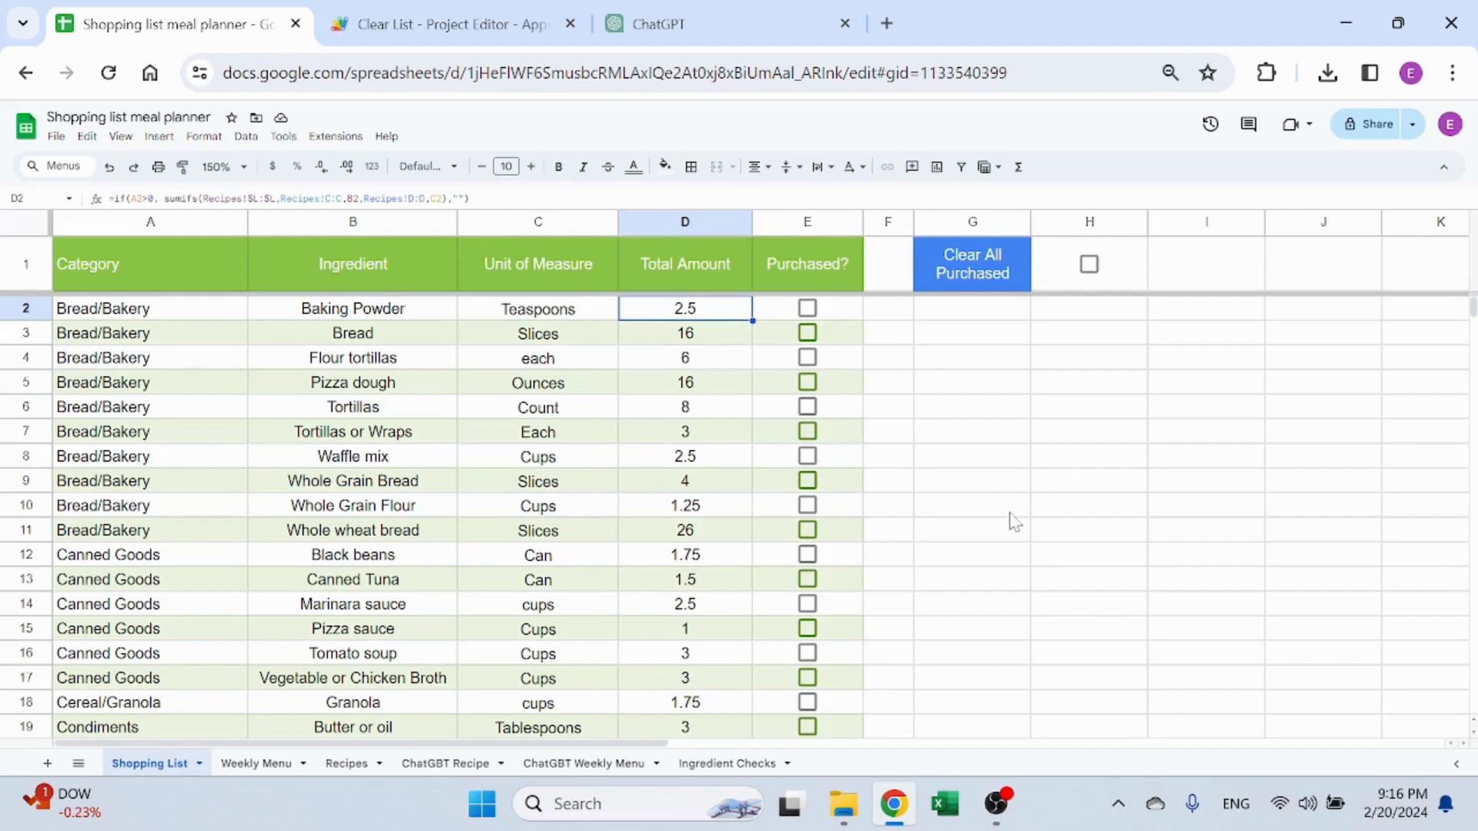
left_click(258, 766)
scroll(493, 414, "down", 3)
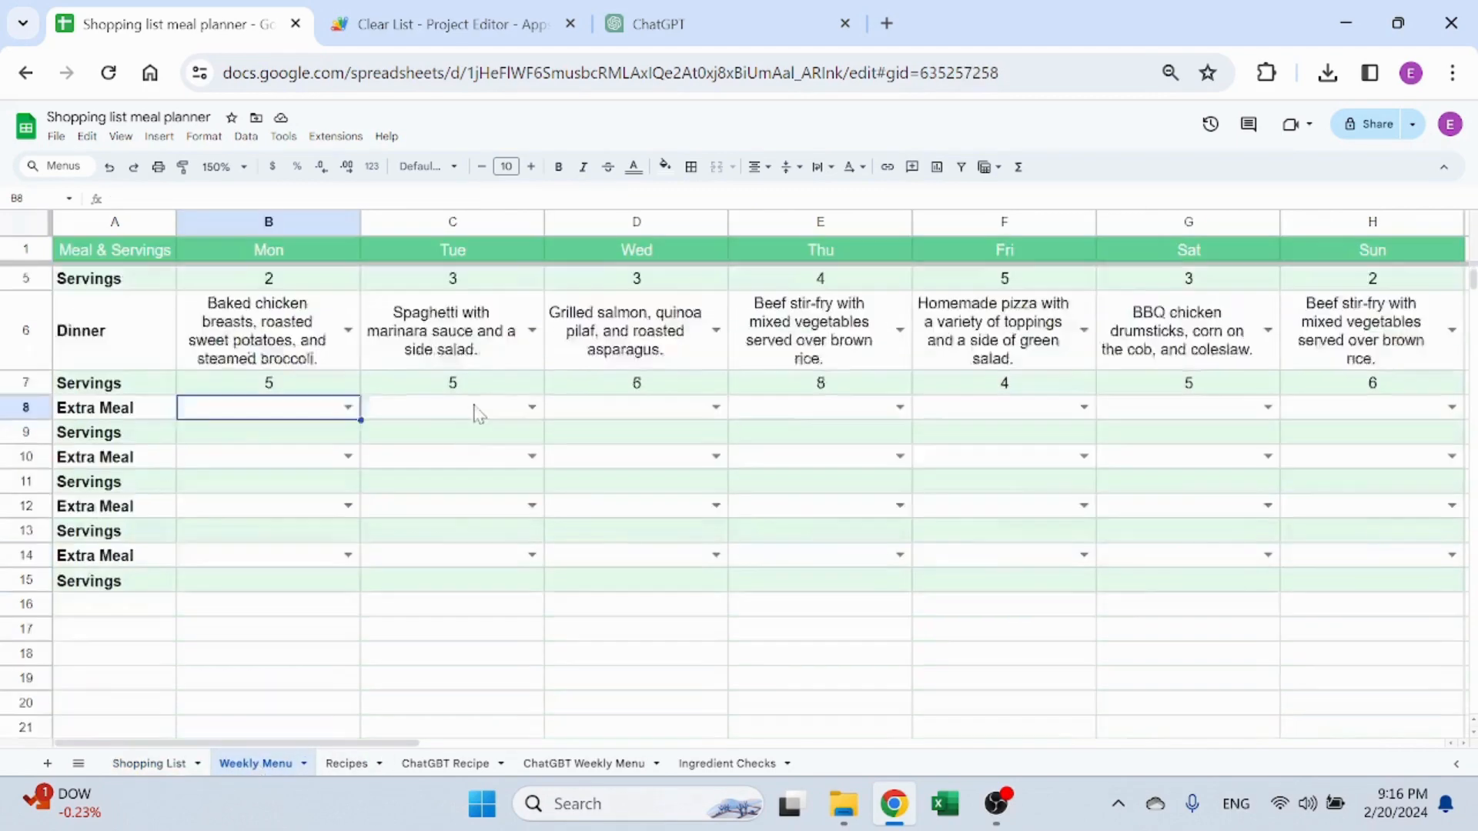
scroll(477, 413, "up", 3)
scroll(190, 554, "down", 2)
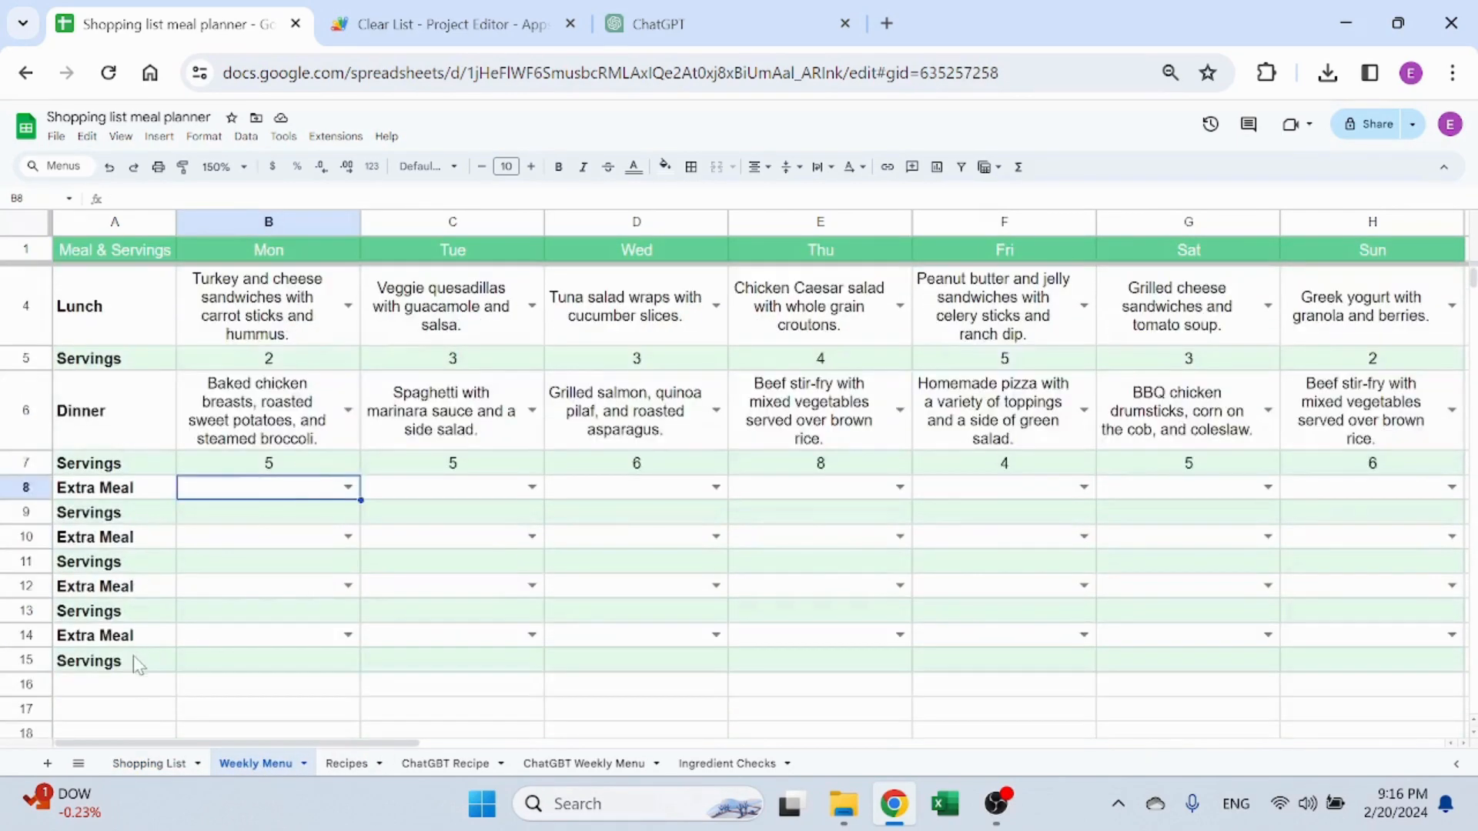
Try the orange and yellow default alternating color styles on the Sunday column H1:H15
left_click_drag(138, 665, 1334, 254)
left_click(206, 138)
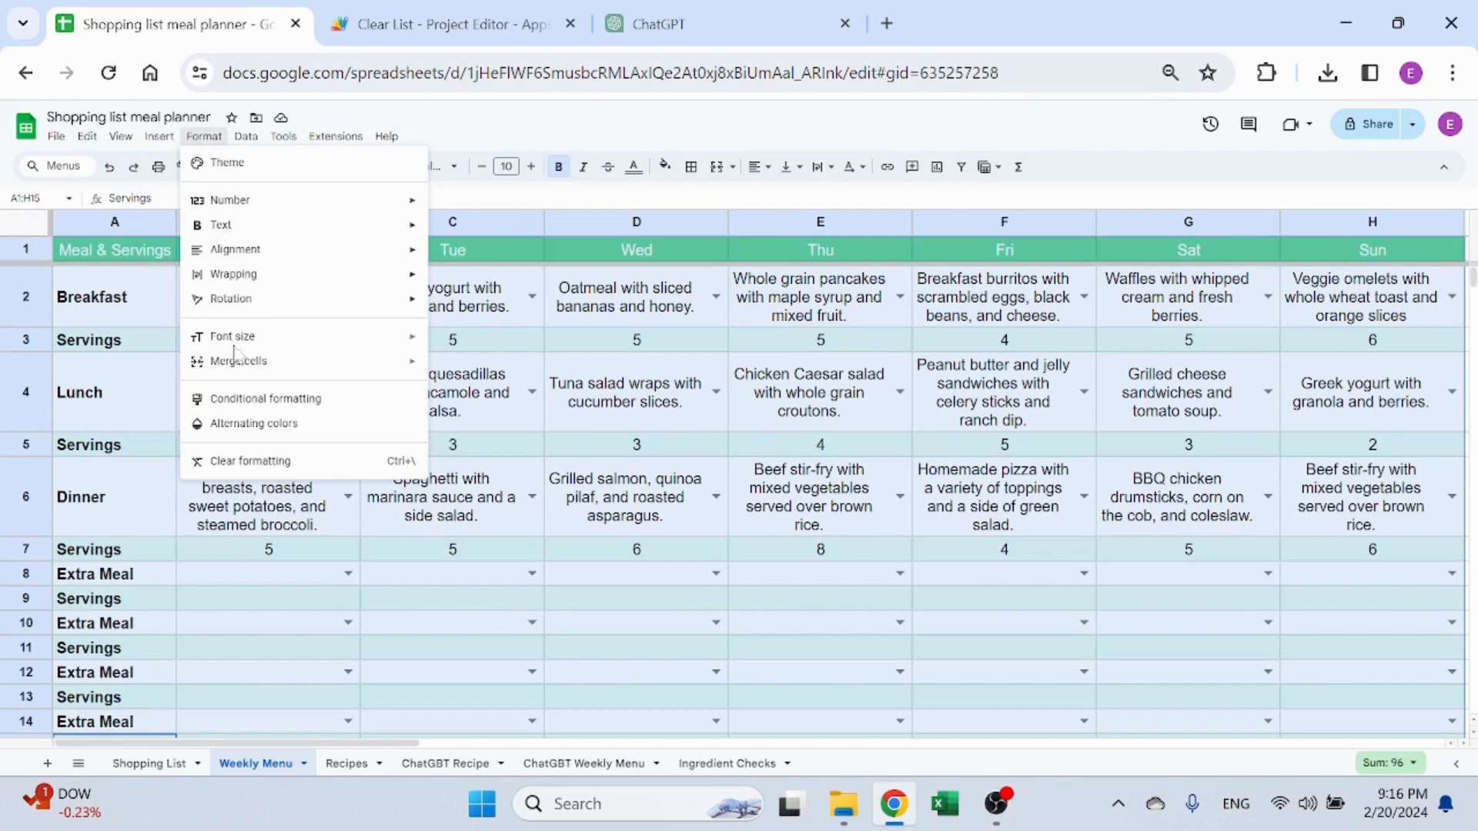
left_click(248, 423)
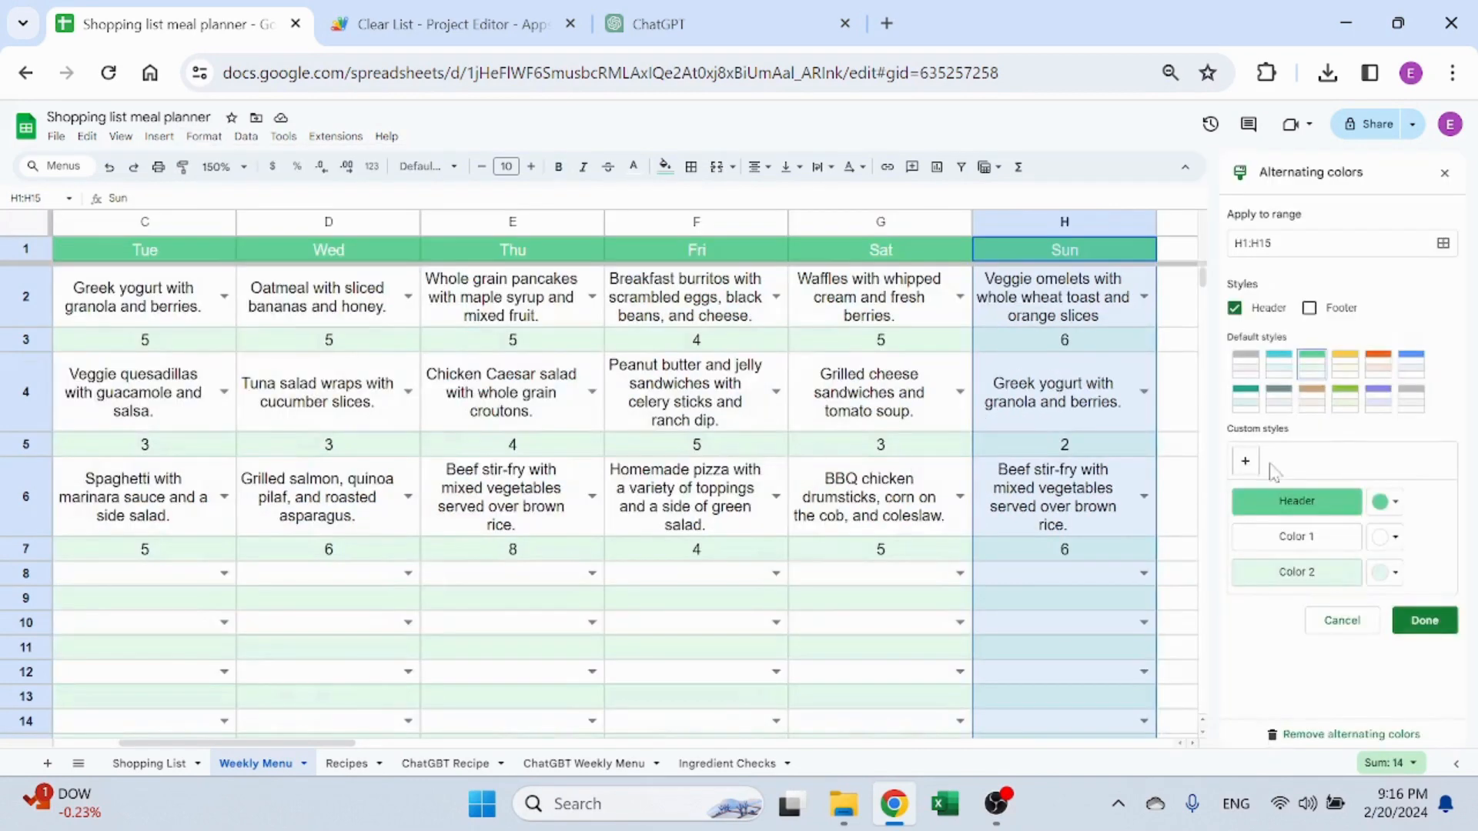
left_click(1378, 366)
left_click(1343, 368)
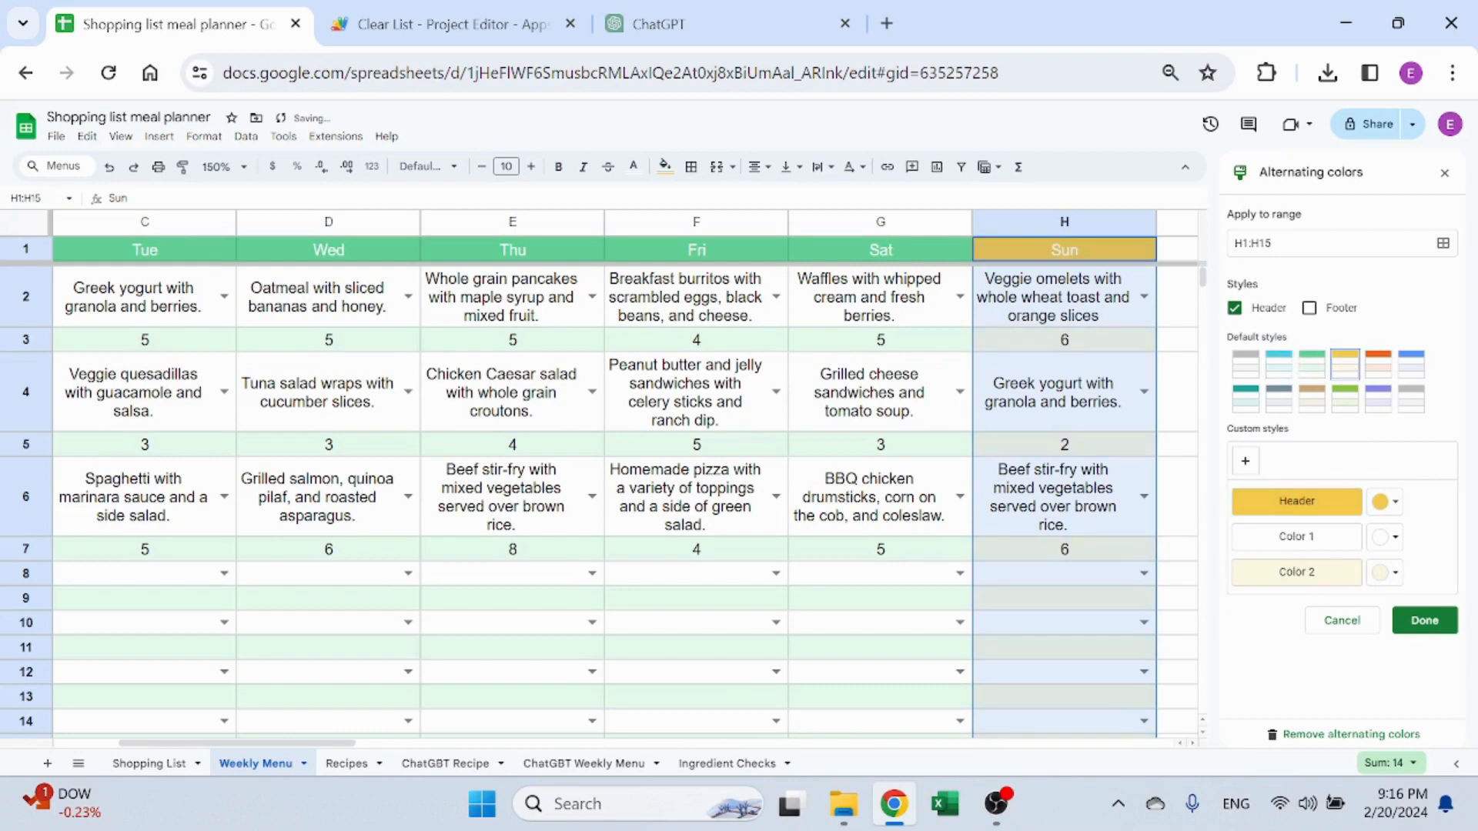
Try to extend the yellow alternating colors' range to A1:H15
left_click_drag(1234, 243, 1243, 244)
type("A")
left_click(1339, 286)
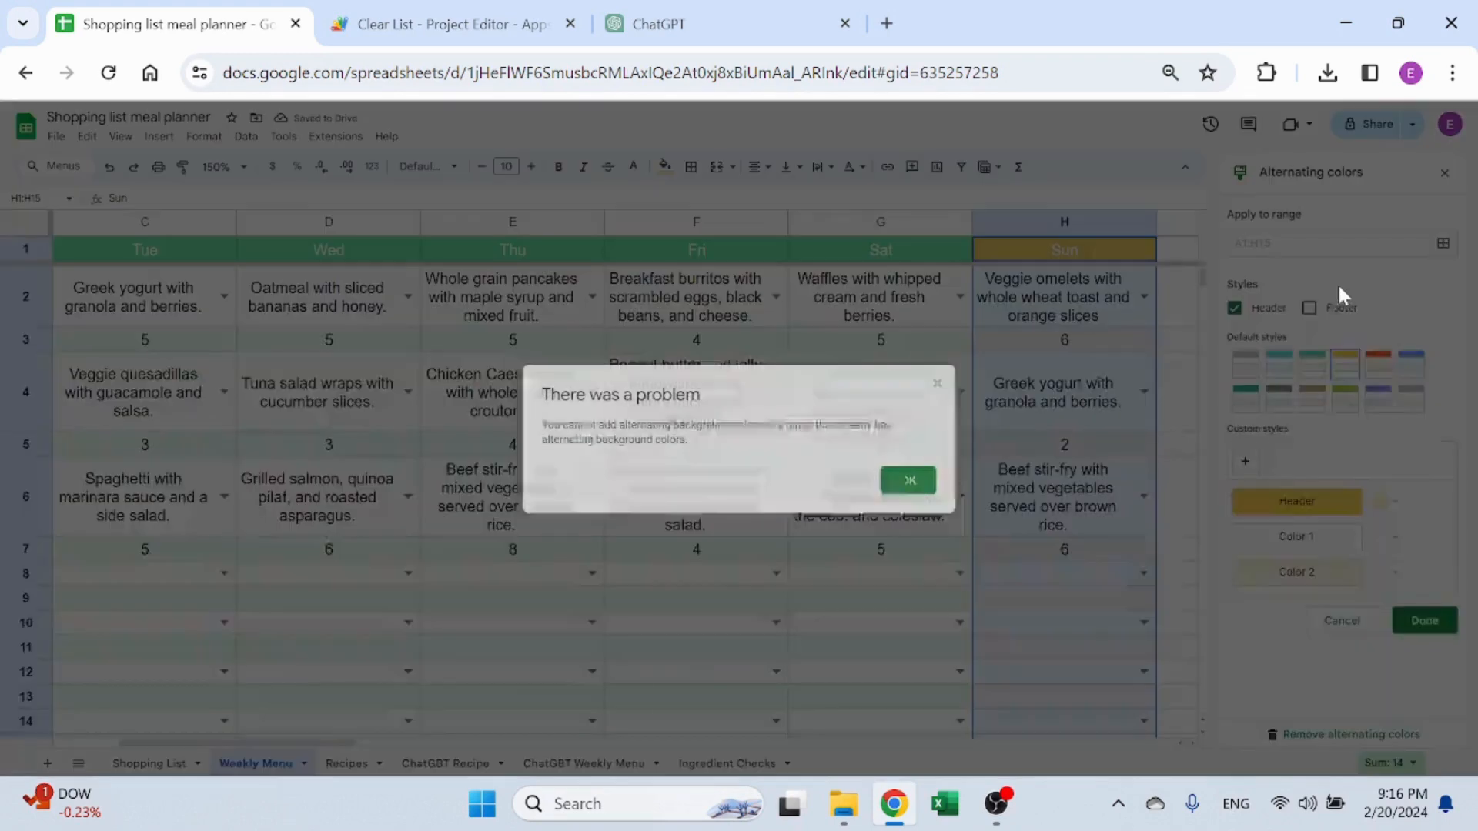
left_click(908, 482)
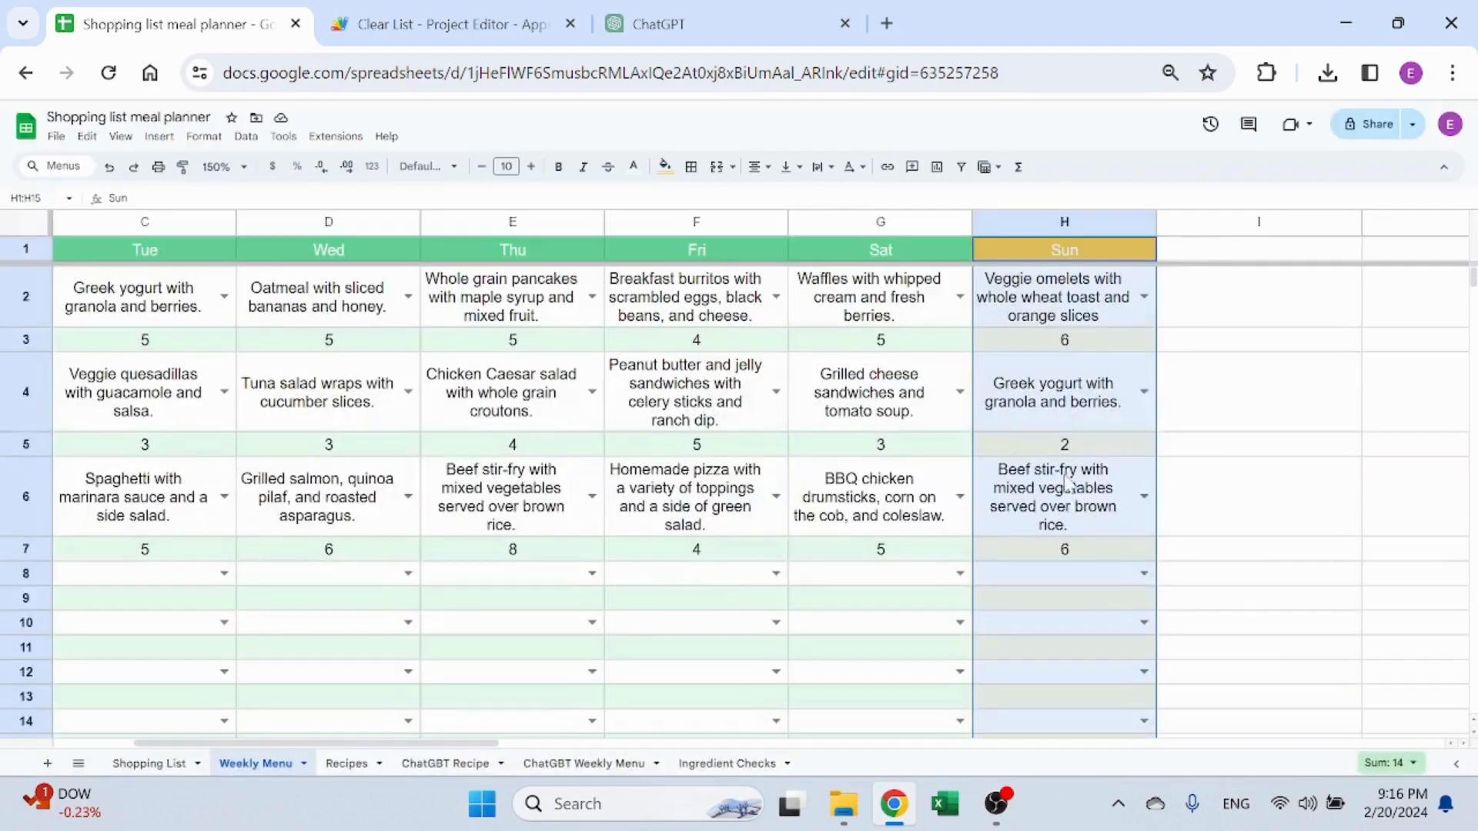
Undo the yellow alternating colors on the Sunday column
left_click(936, 473)
key("ctrl+z")
left_click(998, 402)
key("ctrl+z")
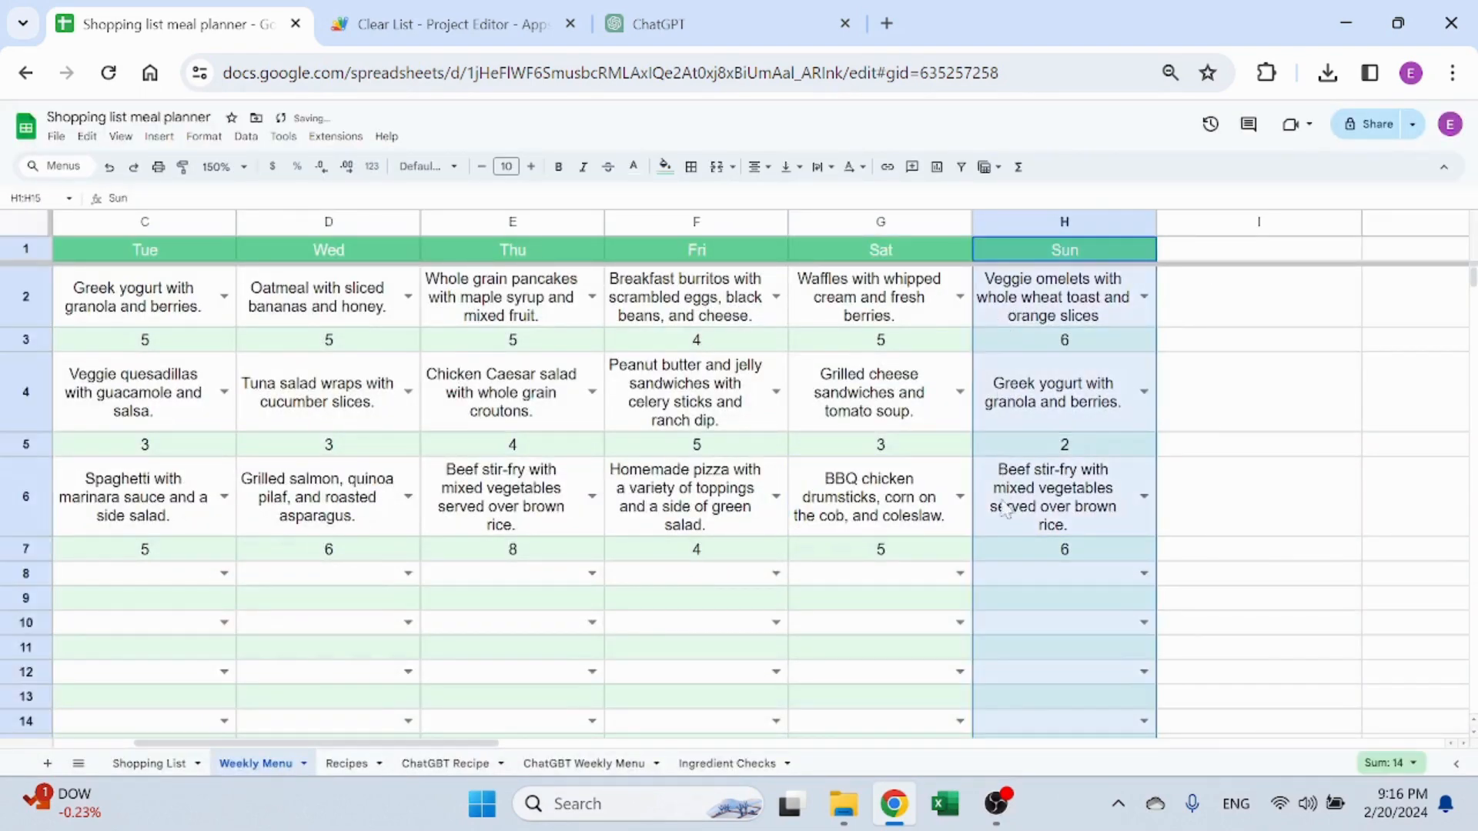
Remove the alternating colors from the Meal & Servings through Saturday columns, range A1:G15
left_click(935, 598)
left_click_drag(1055, 717, 147, 250)
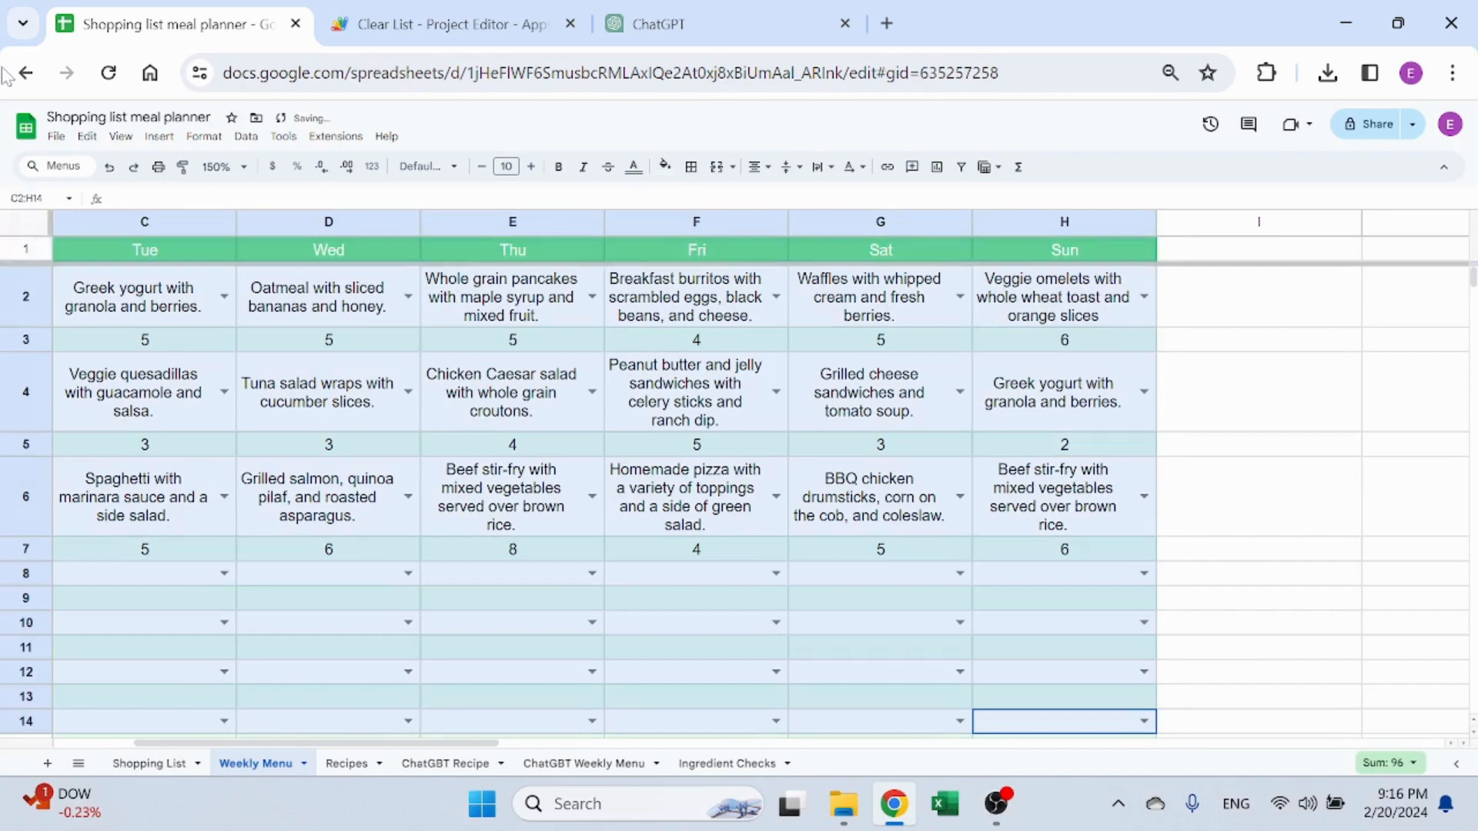
key("Left")
key("Left")
key("Left")
key("Left")
key("Left")
key("Left")
key("Left")
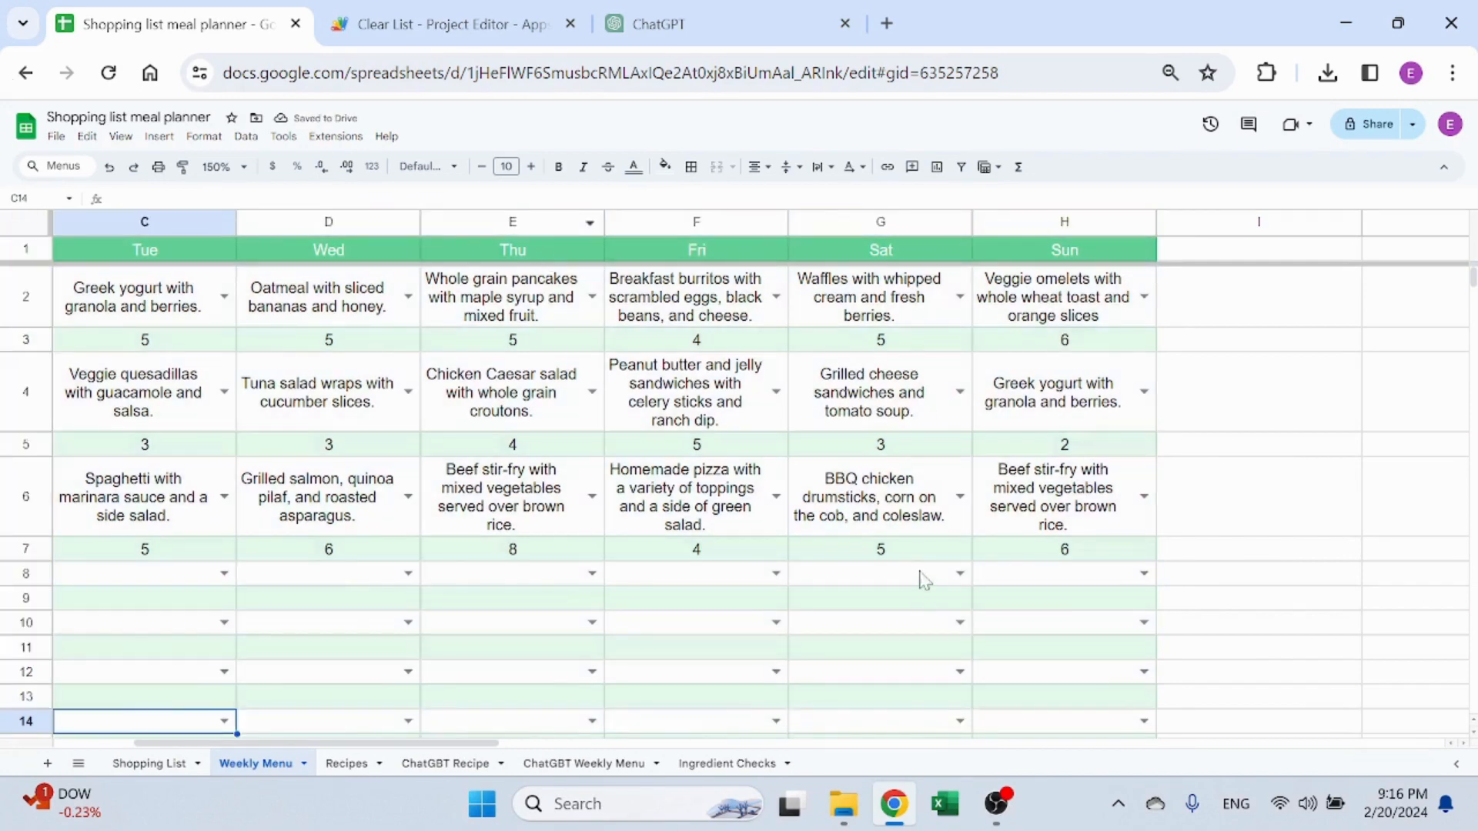
scroll(1292, 649, "down", 3)
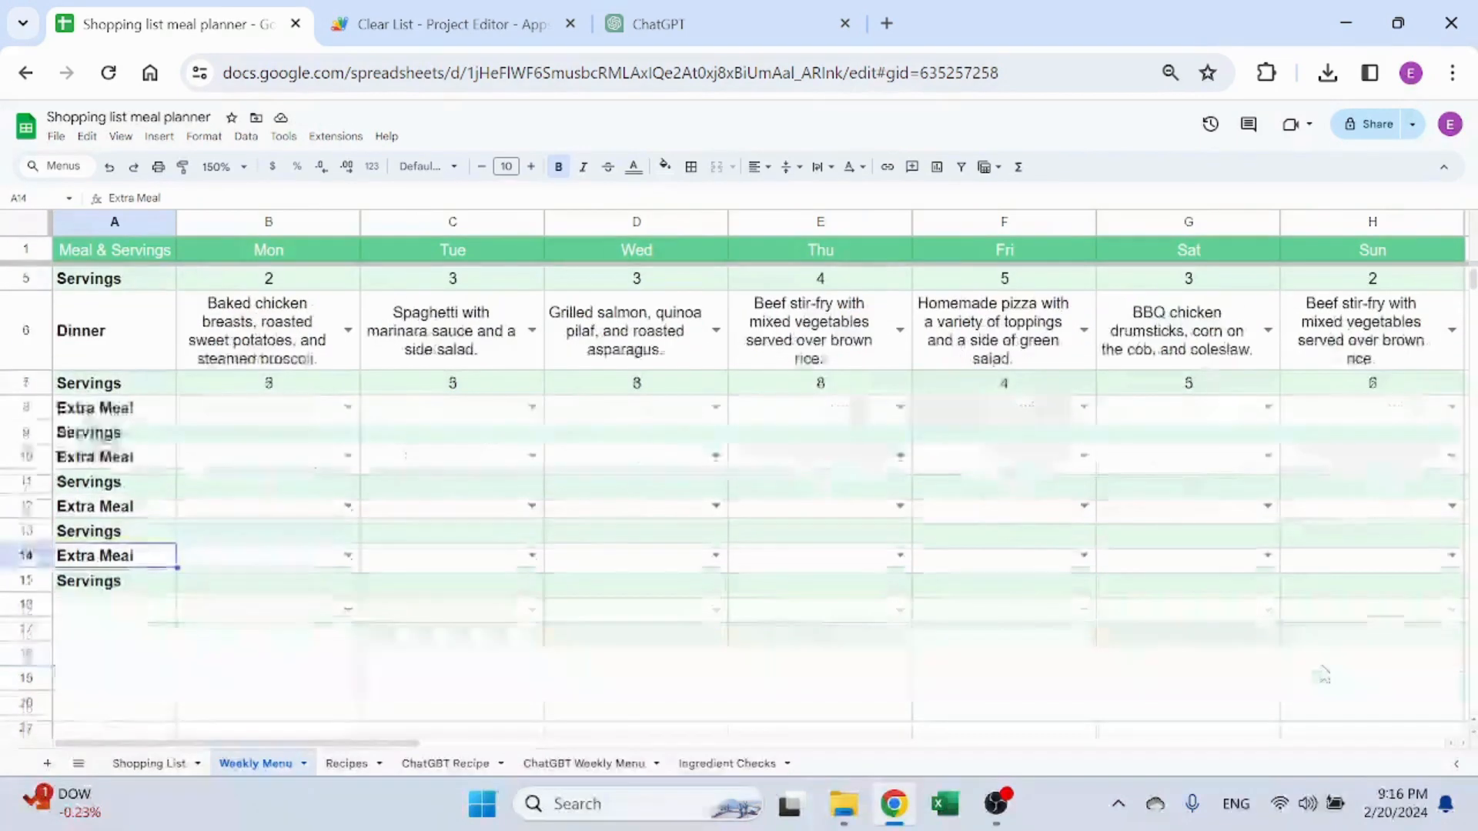
left_click_drag(1390, 586, 105, 244)
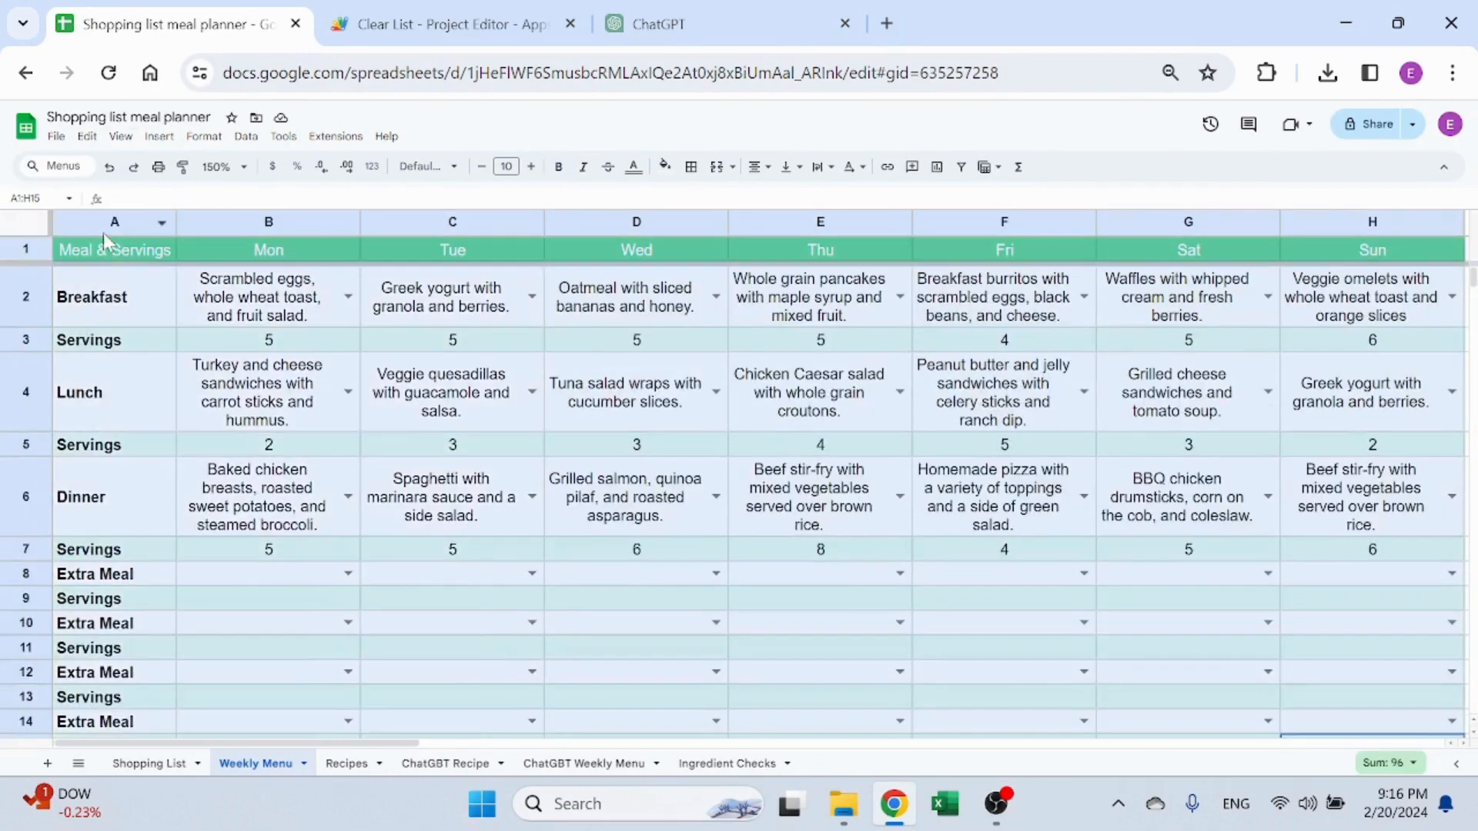
left_click(204, 137)
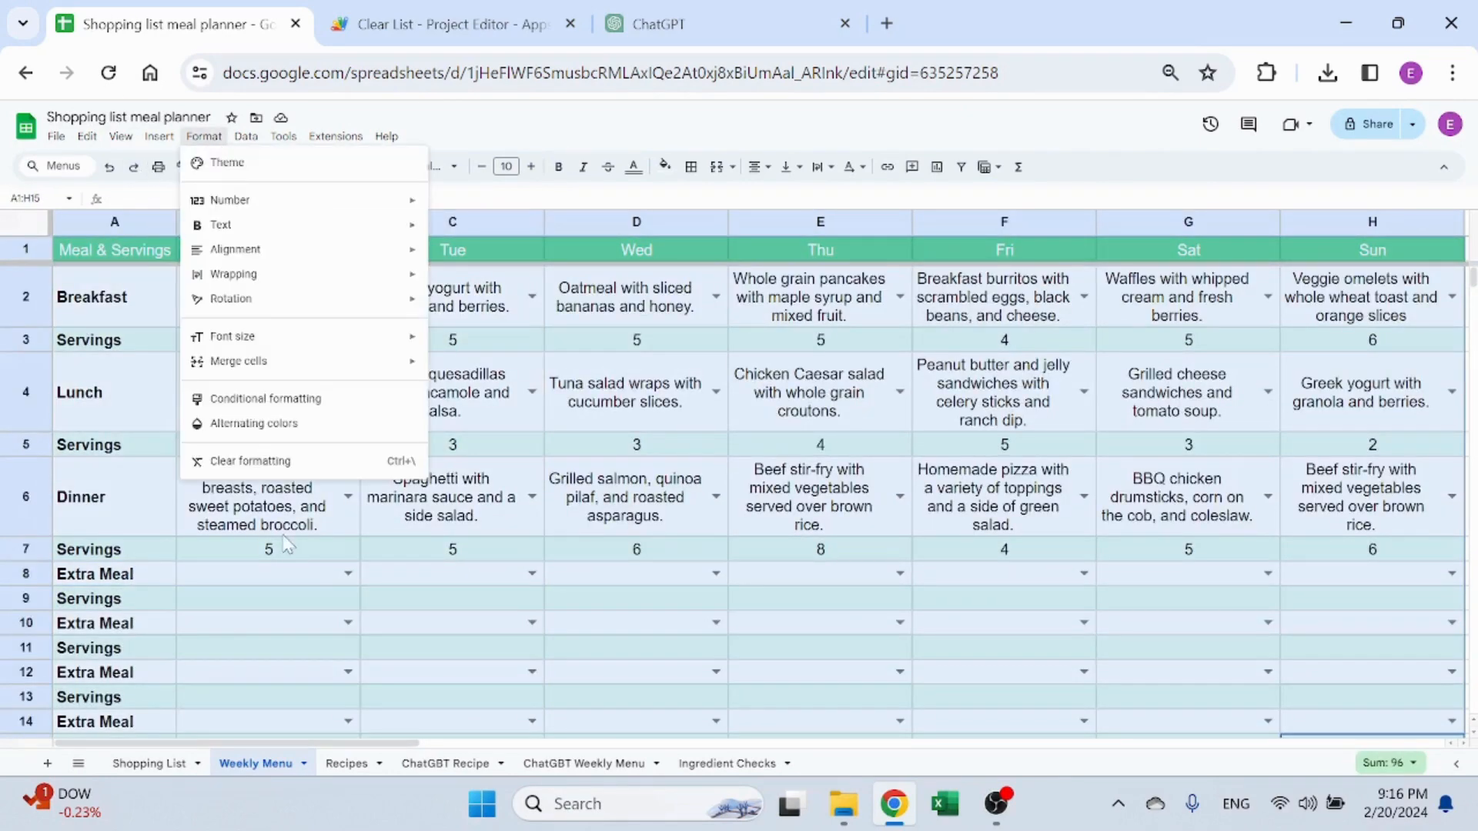
left_click(261, 423)
left_click(1361, 735)
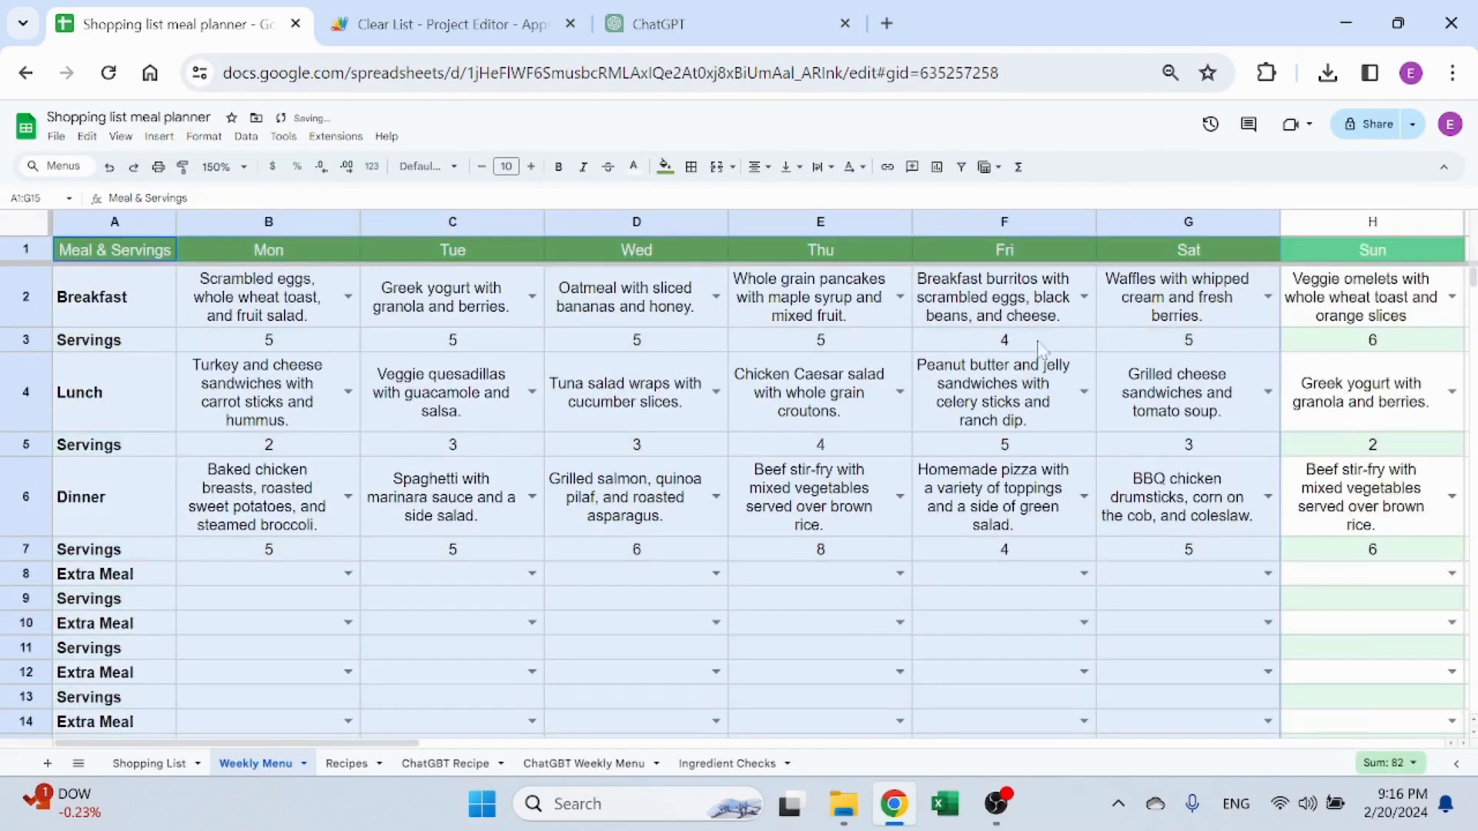
left_click(1139, 601)
Remove the separate alternating colors from the Sunday column, range H1:H15
left_click(1316, 222)
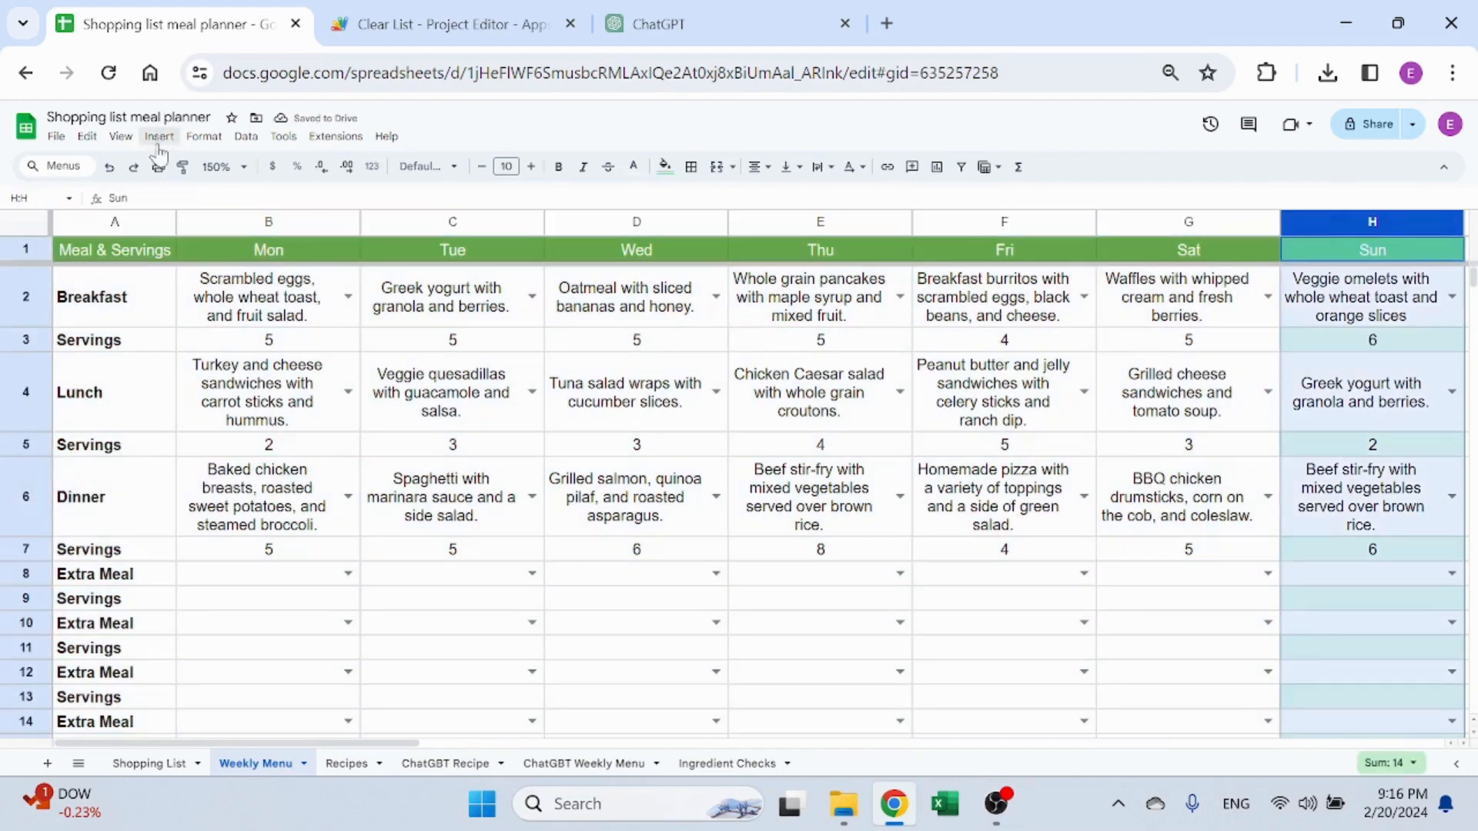
left_click(204, 136)
left_click(259, 426)
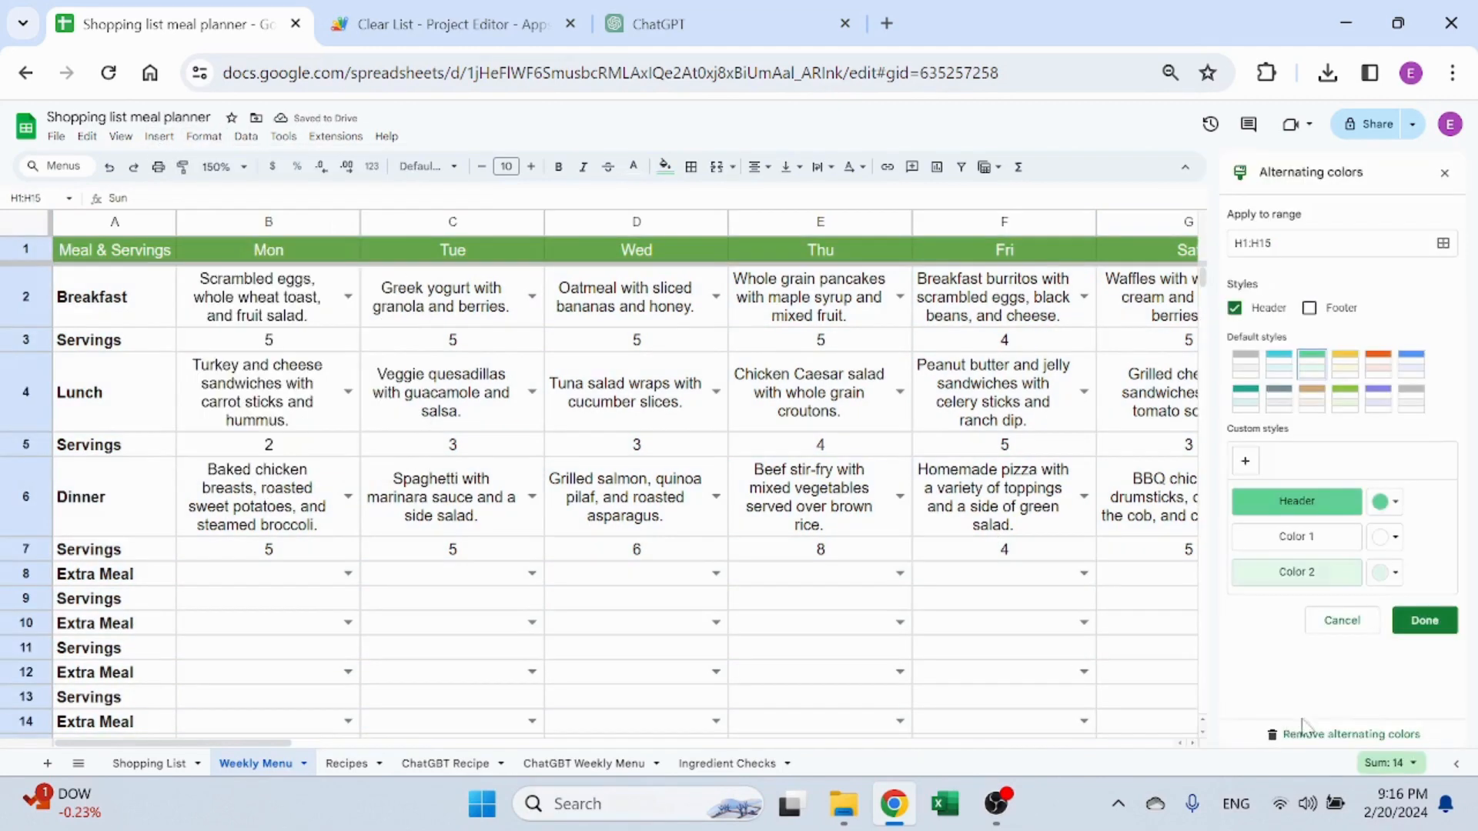
left_click(1339, 739)
left_click(982, 619)
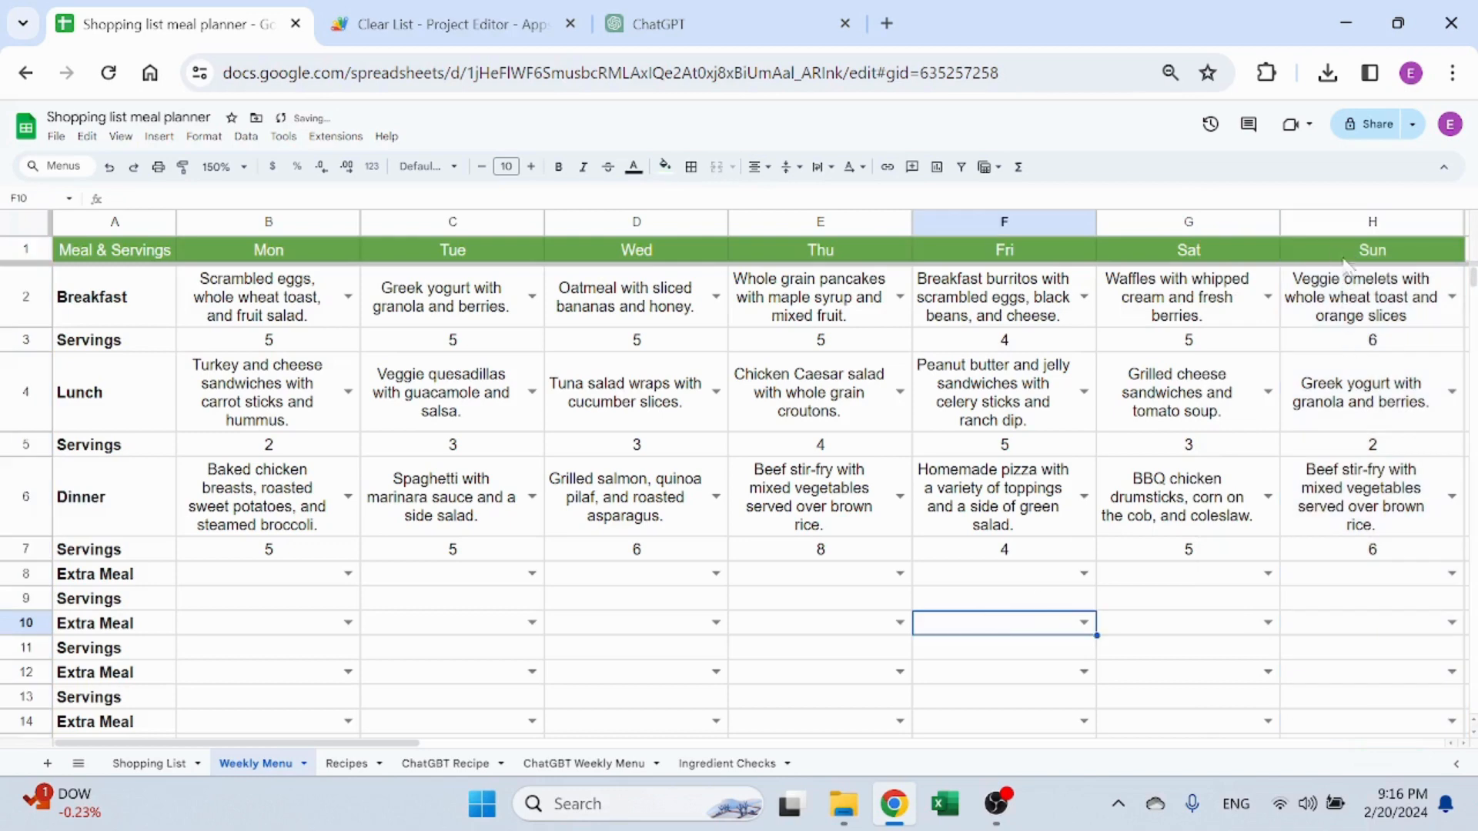
Apply the green default alternating color style with a header to the weekly menu range A1:H14
left_click_drag(1347, 249, 88, 722)
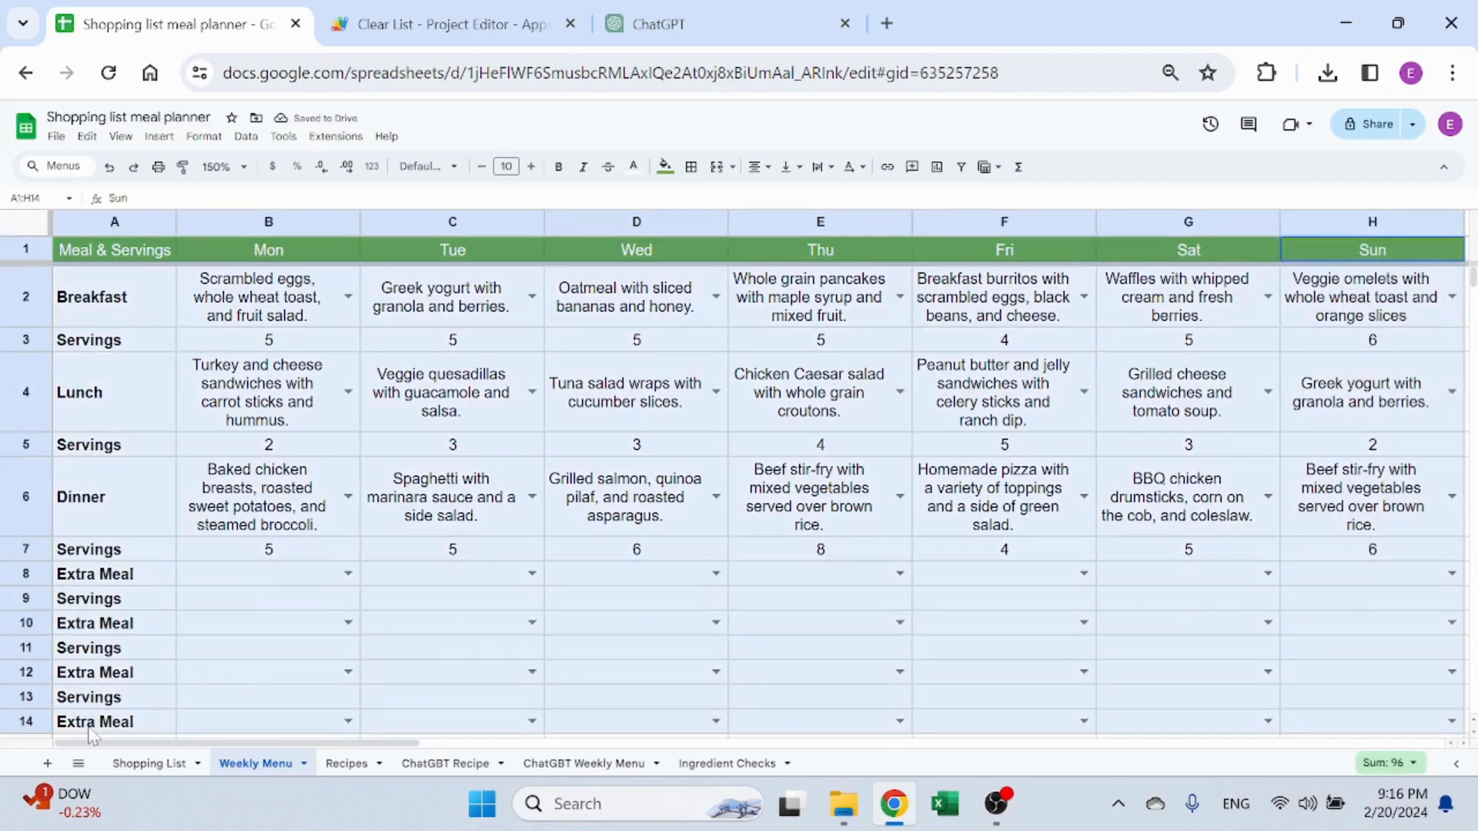
left_click(204, 136)
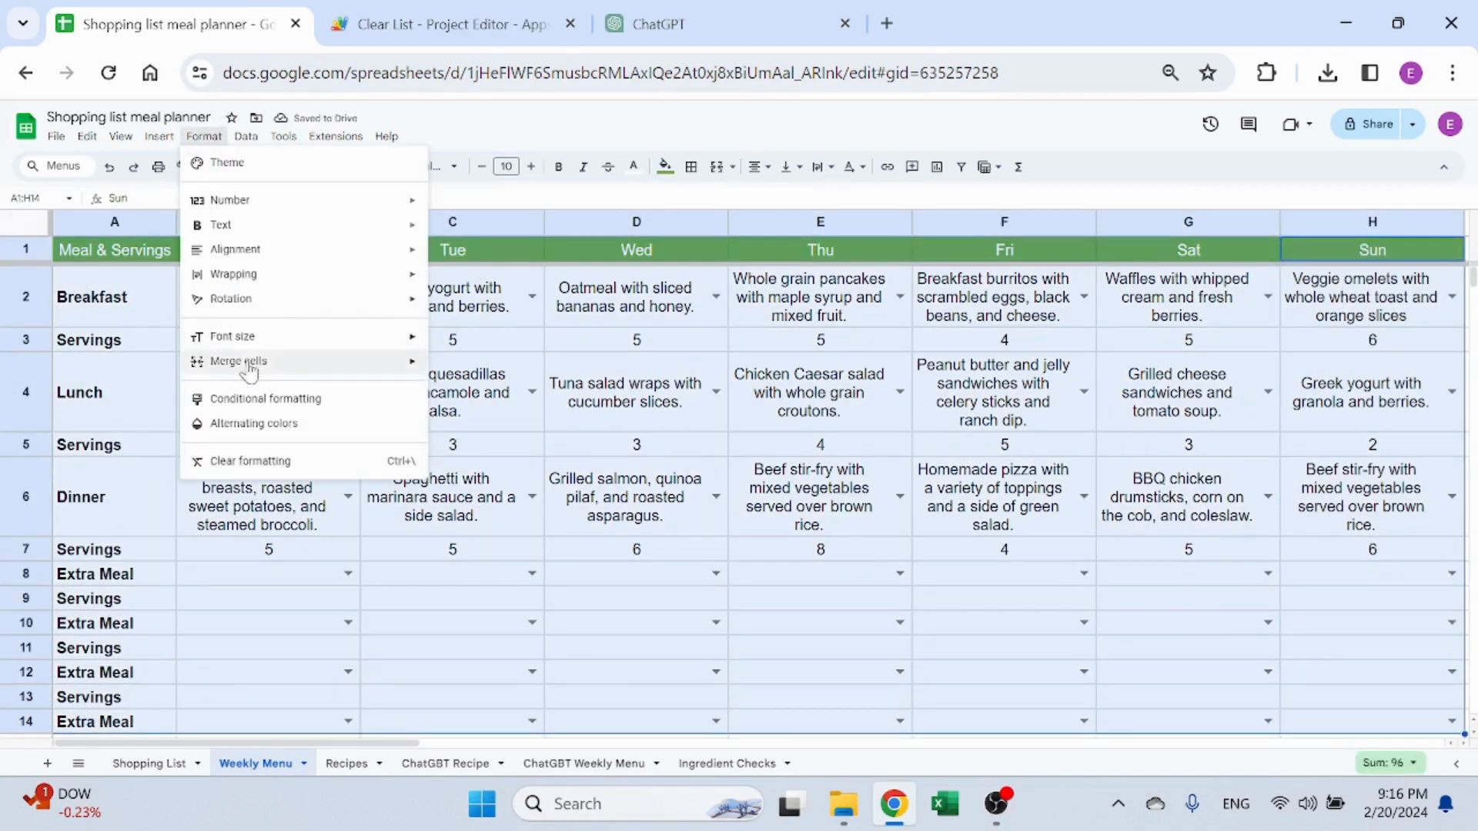
left_click(229, 433)
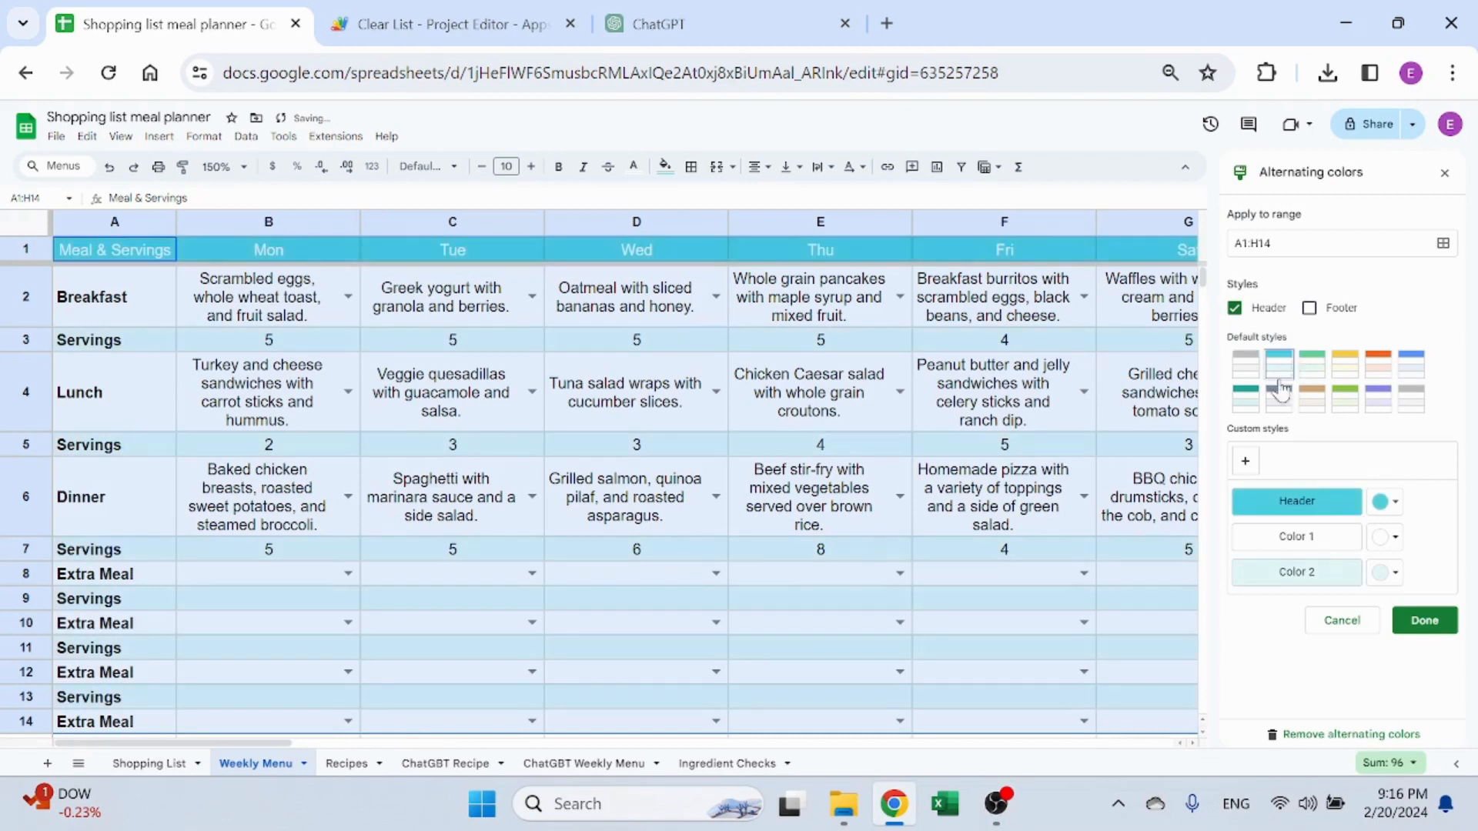
left_click(1345, 363)
left_click(1378, 363)
left_click(1311, 364)
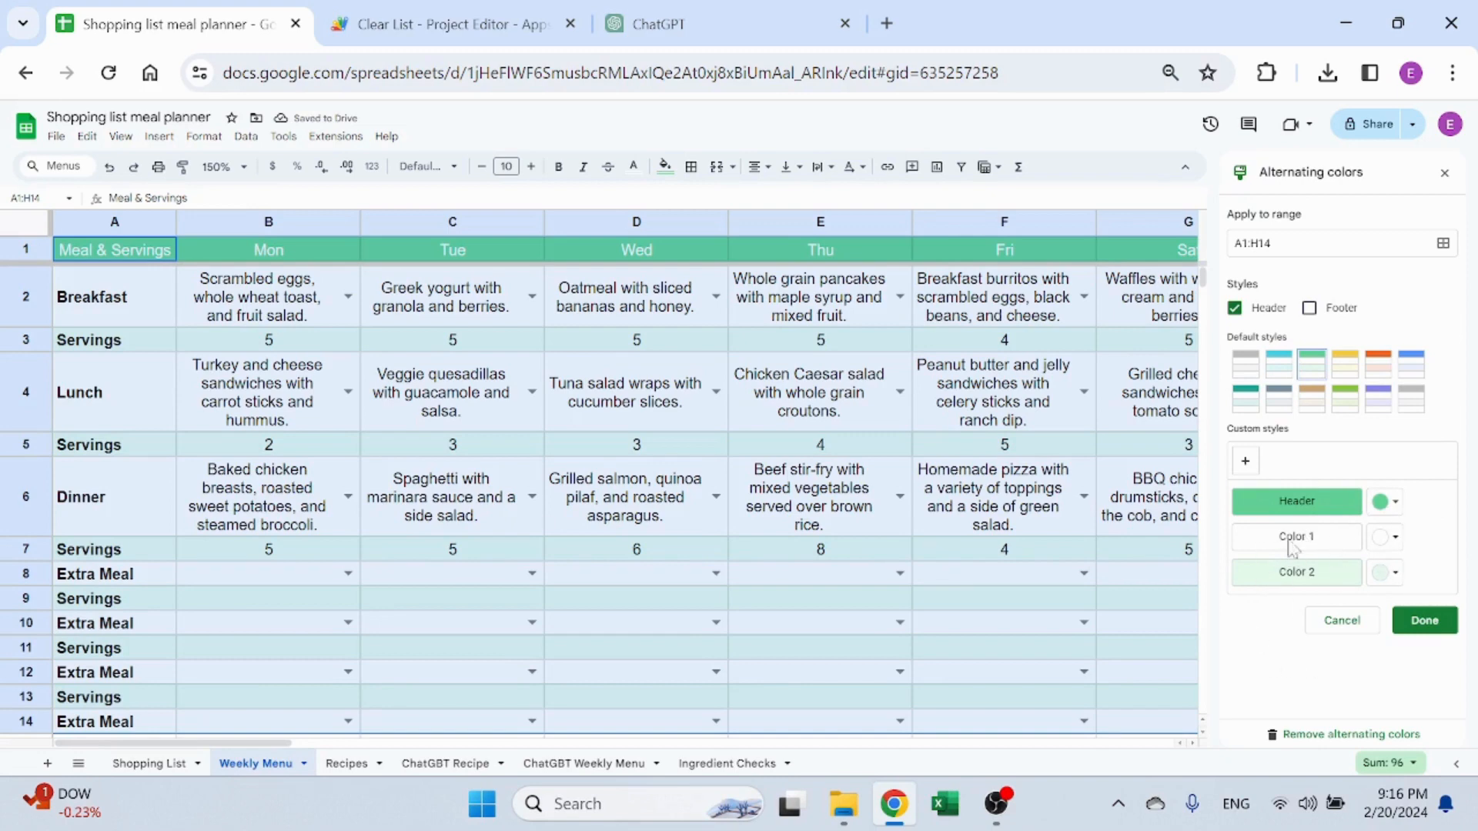
left_click(1445, 172)
left_click(415, 445)
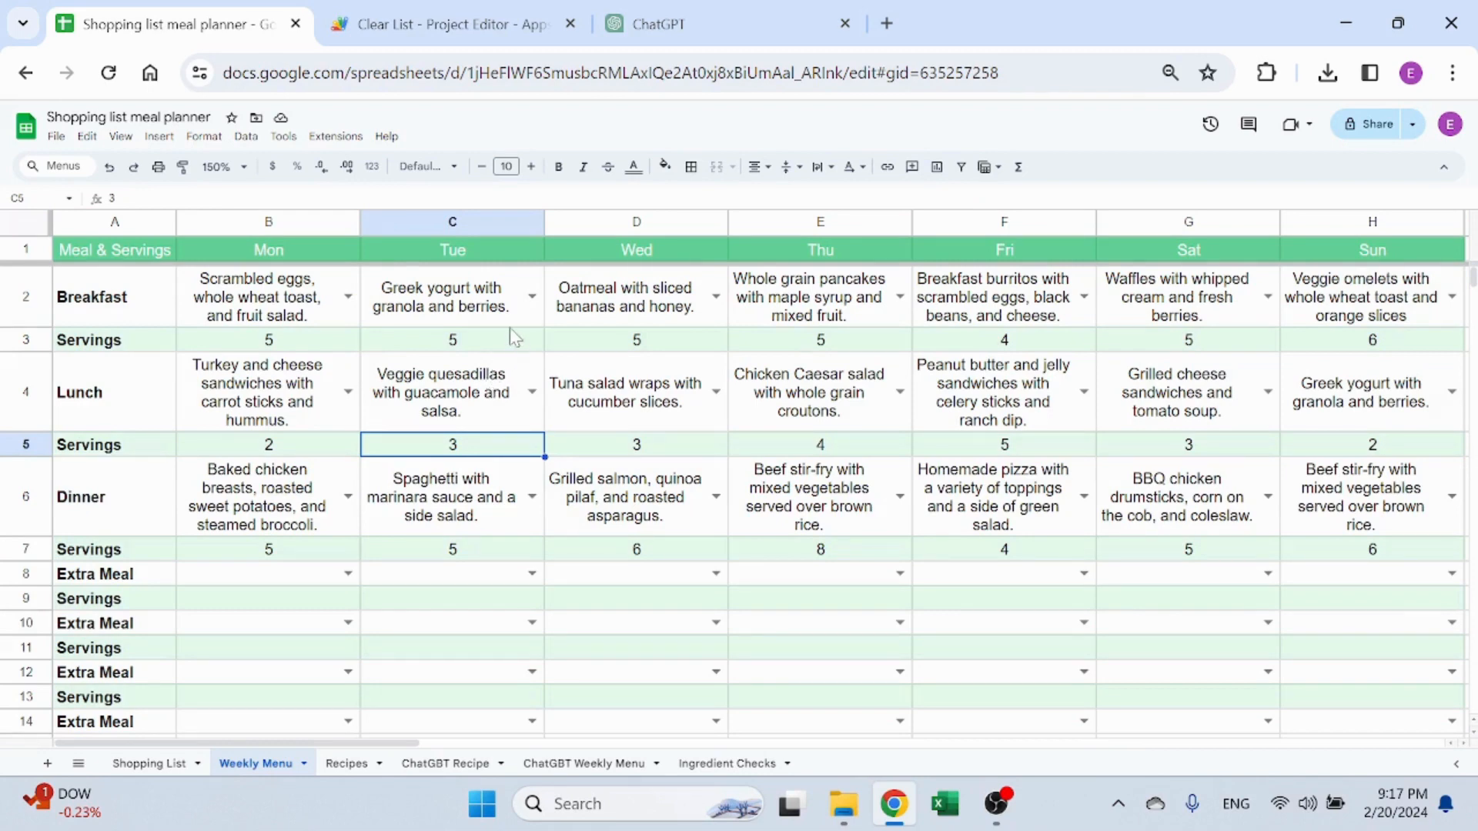
Check the alternating colors settings applied to the Category through Purchased? columns on the Shopping List sheet
left_click(115, 763)
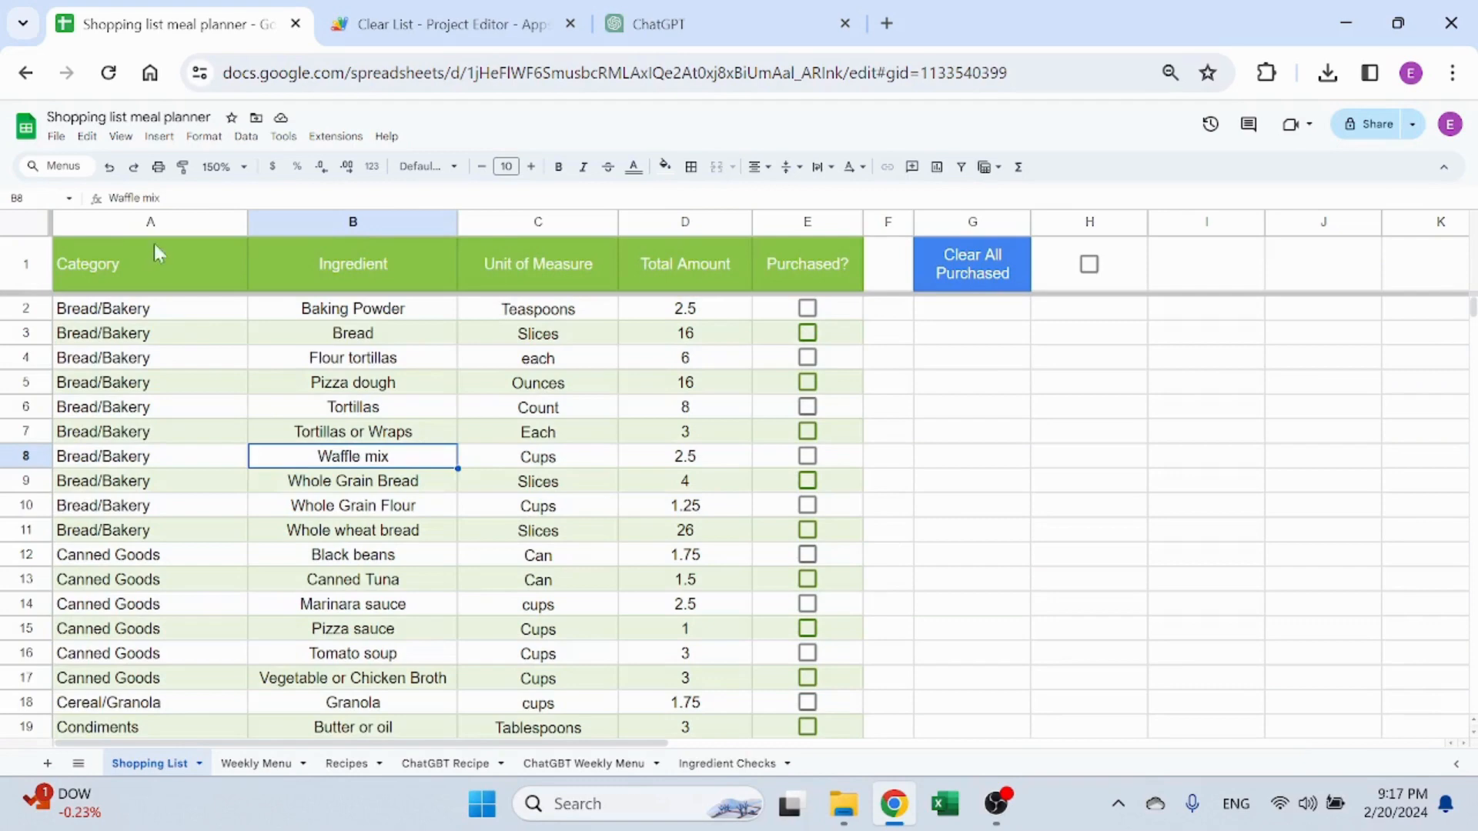
left_click_drag(155, 222, 802, 260)
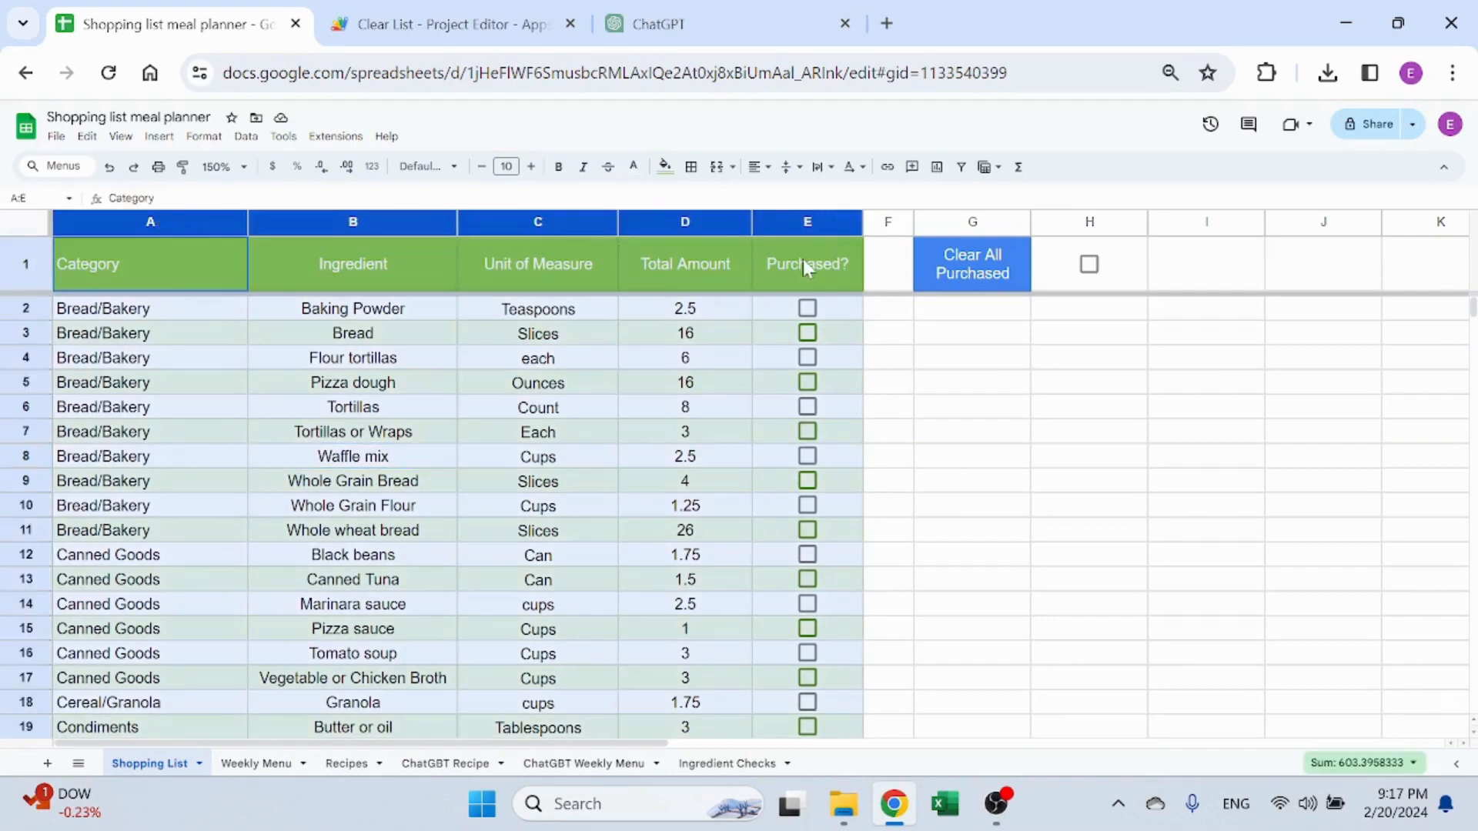
left_click(204, 136)
left_click(245, 428)
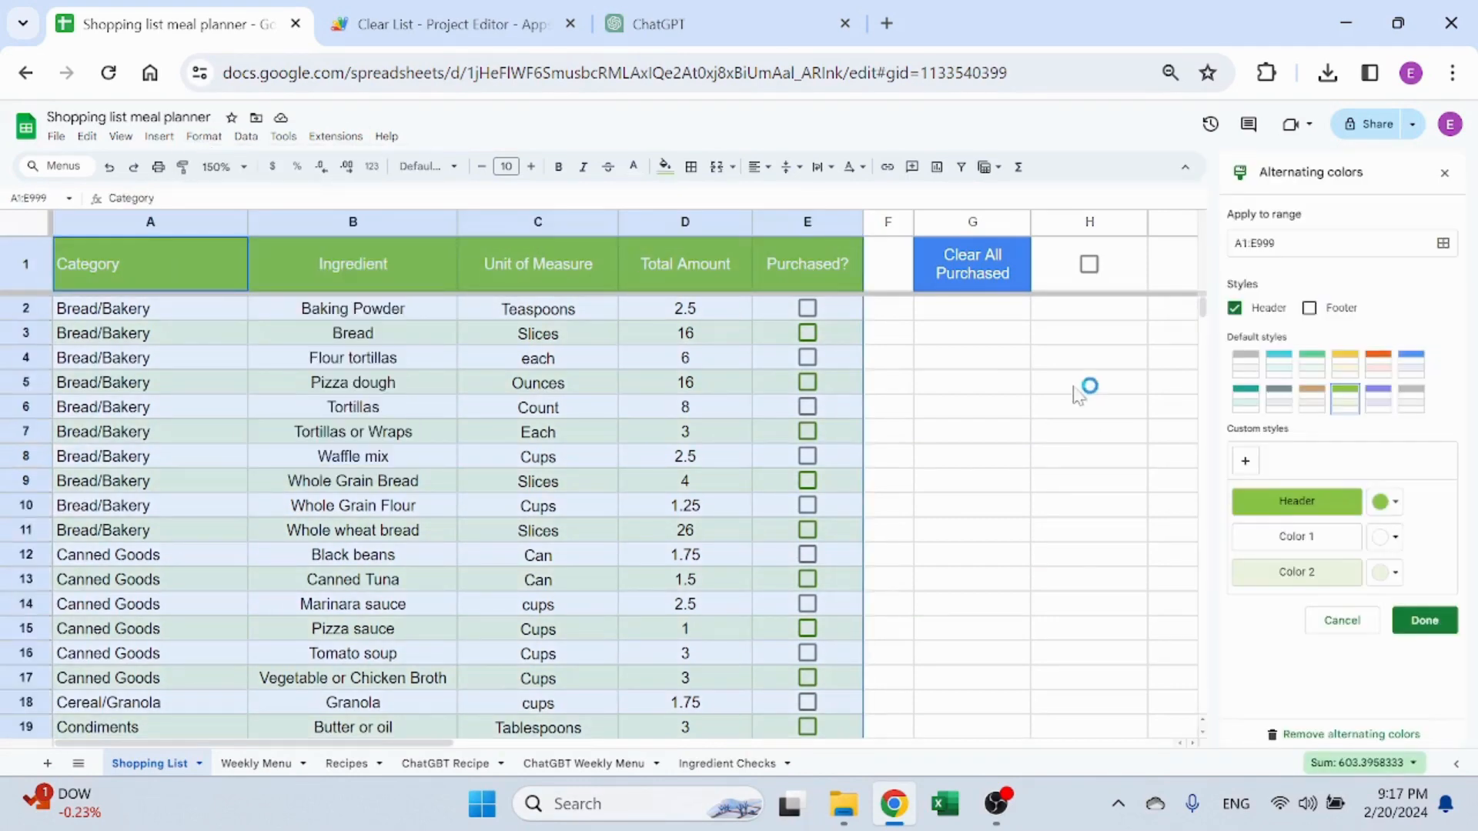
left_click(1447, 179)
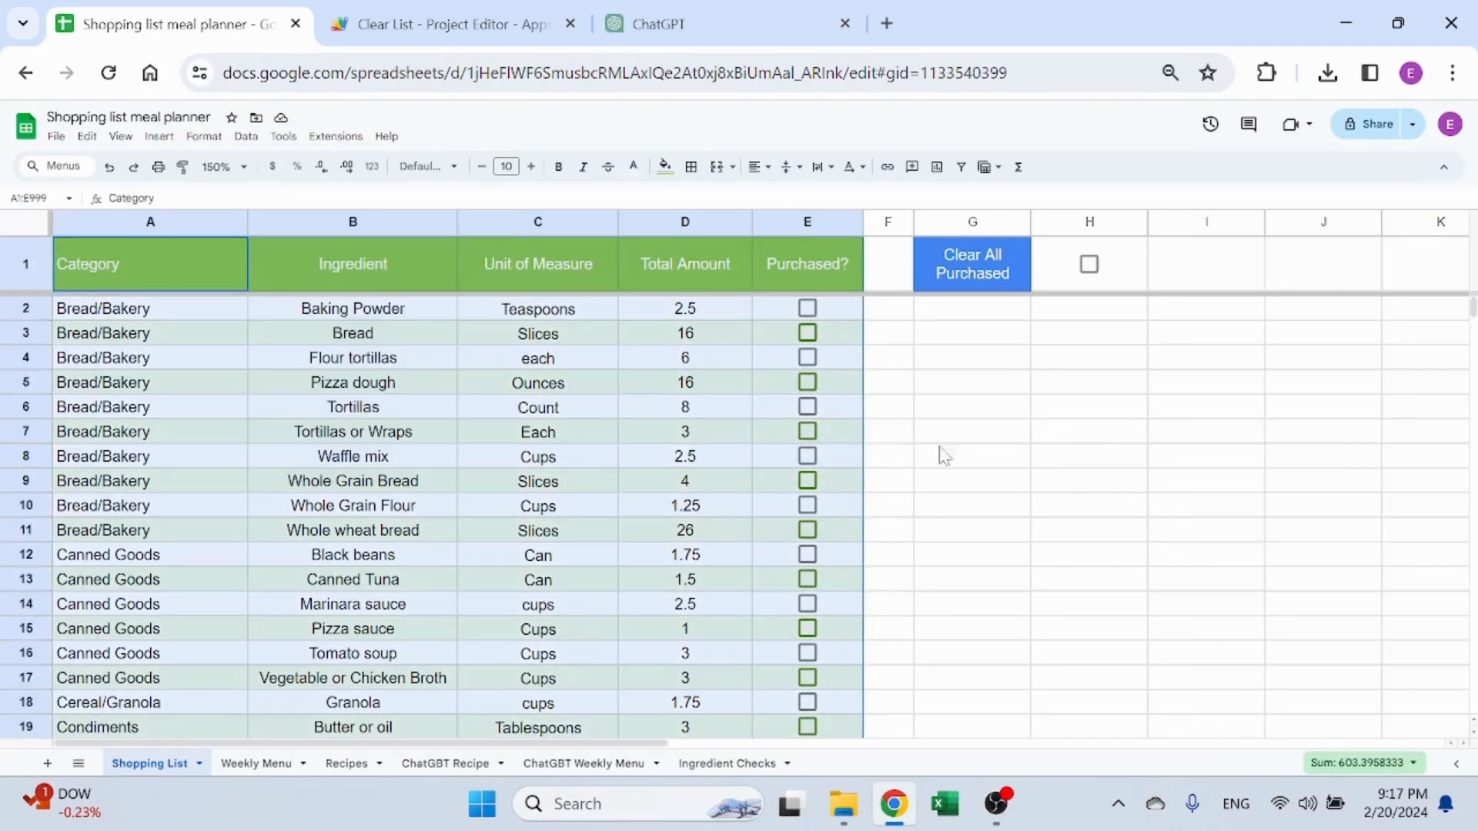
left_click(929, 436)
Inspect the formulas across the first shopping list row, from Category in A2 to Total Amount in D2
left_click(131, 315)
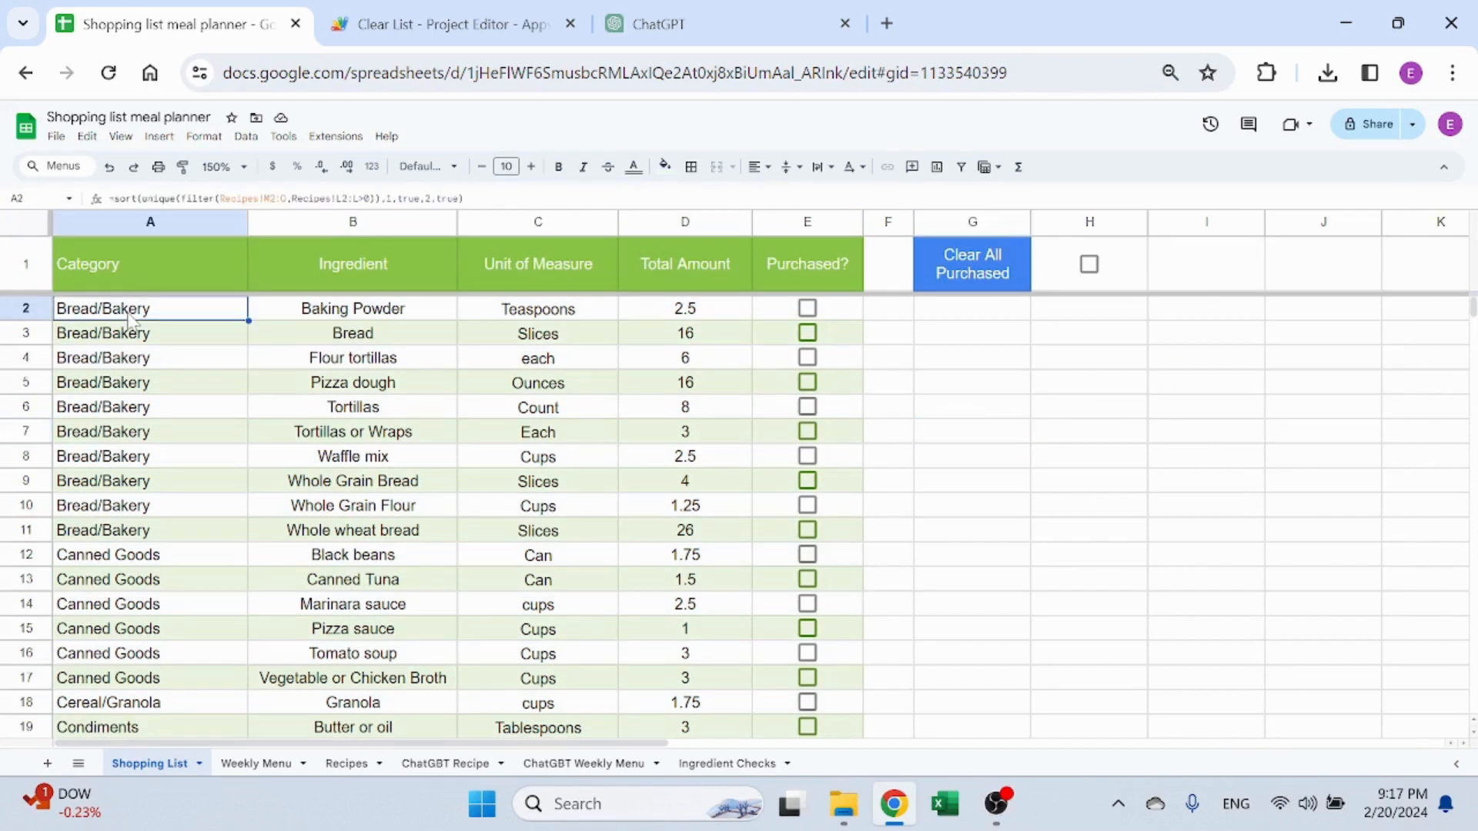
key("Right")
key("Right")
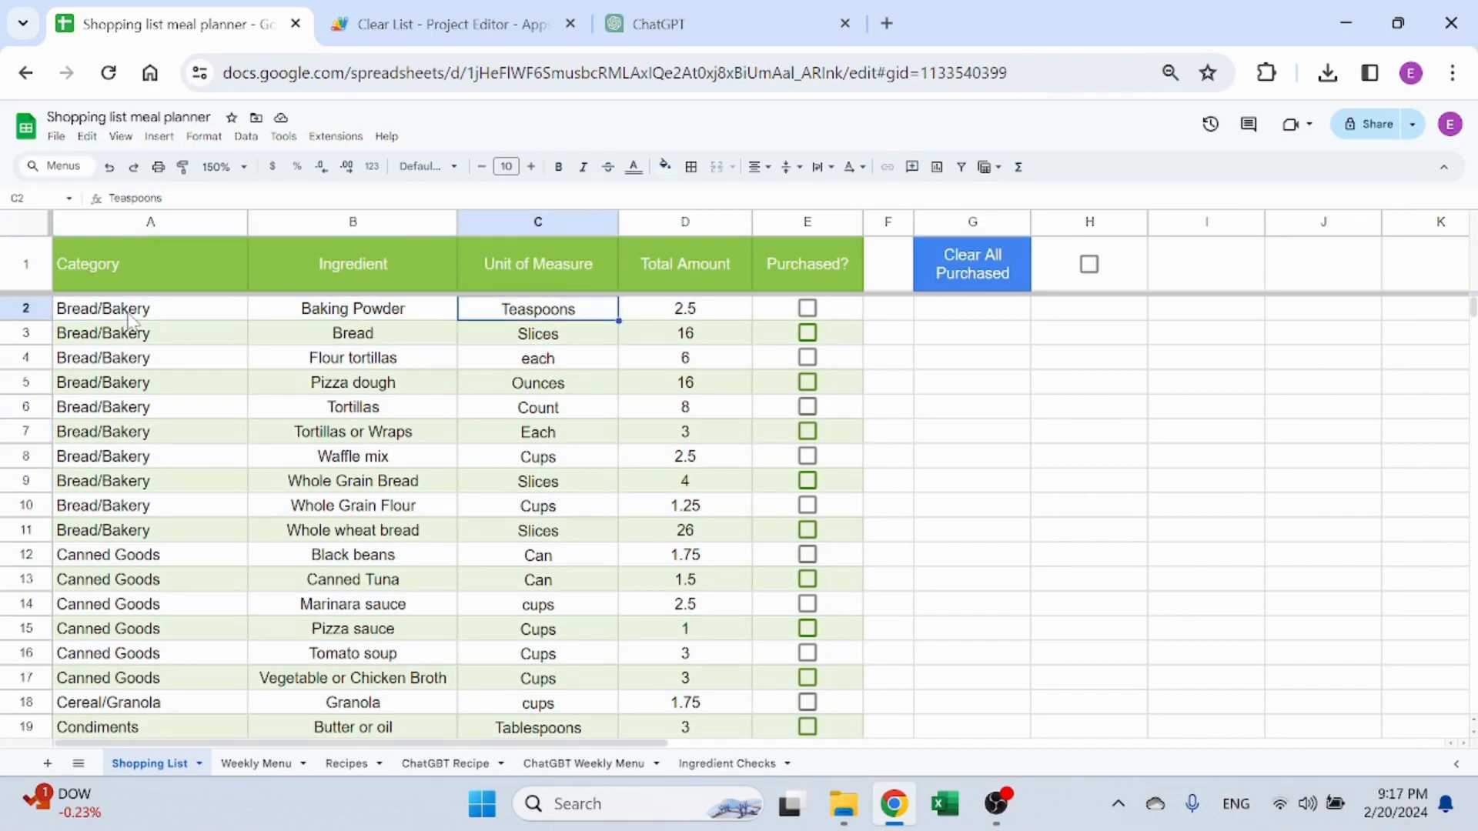
key("Right")
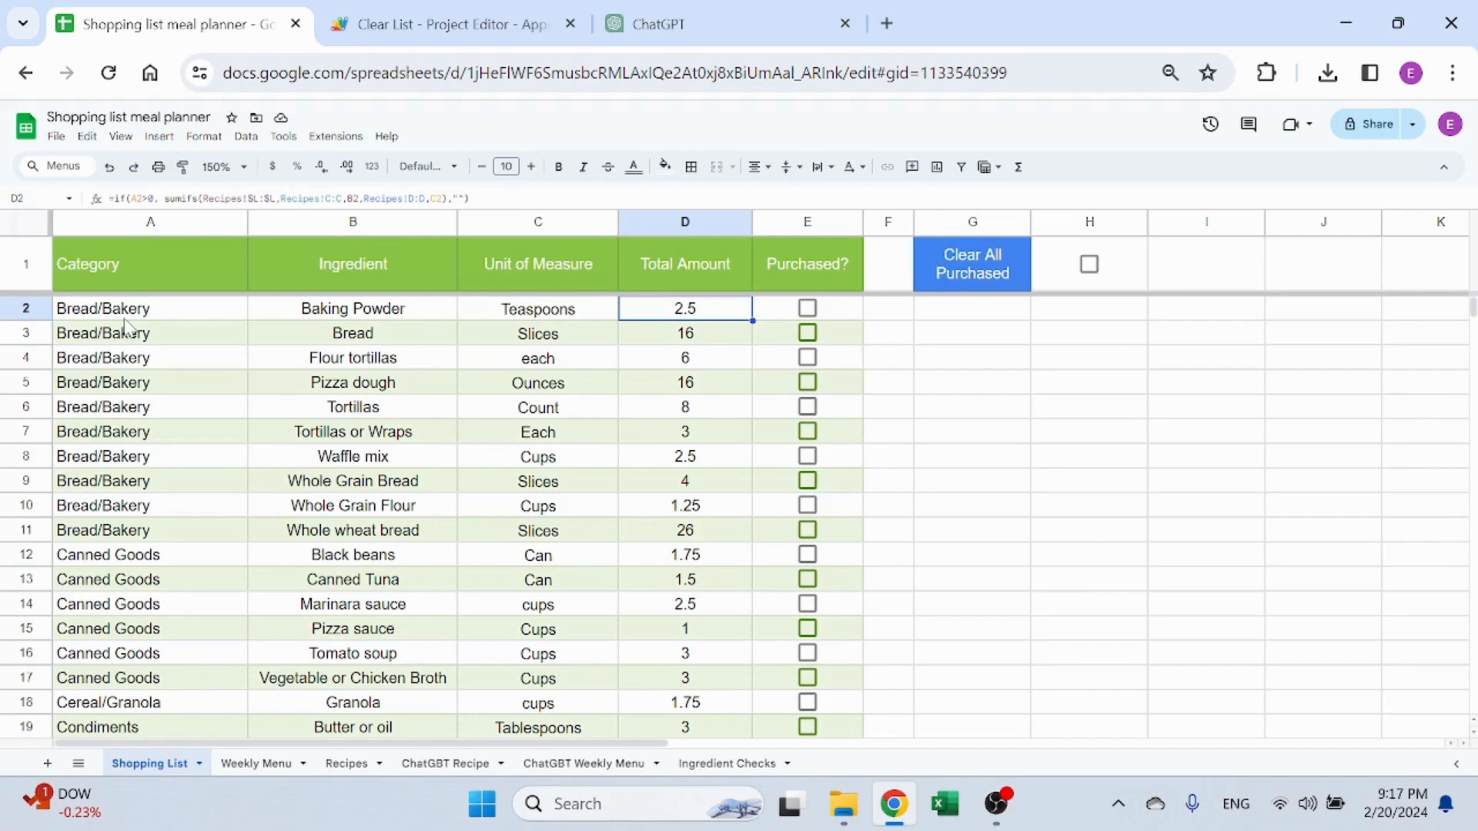
key("Left")
key("Left")
key("Left")
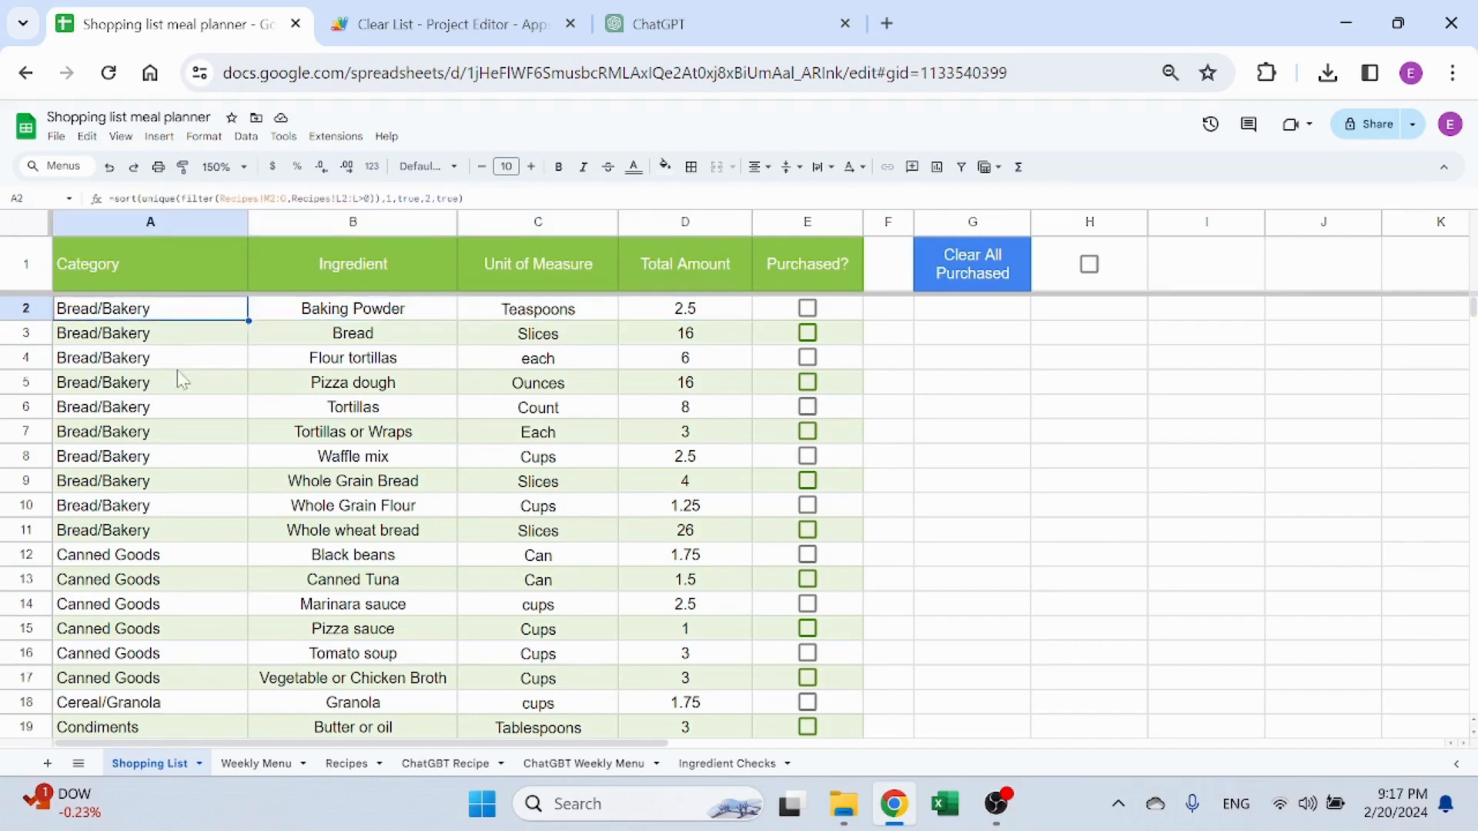
Examine the Category, Ingredient and Unit of measure columns, M to O, on the Recipes sheet
left_click(346, 763)
left_click_drag(783, 224, 1056, 225)
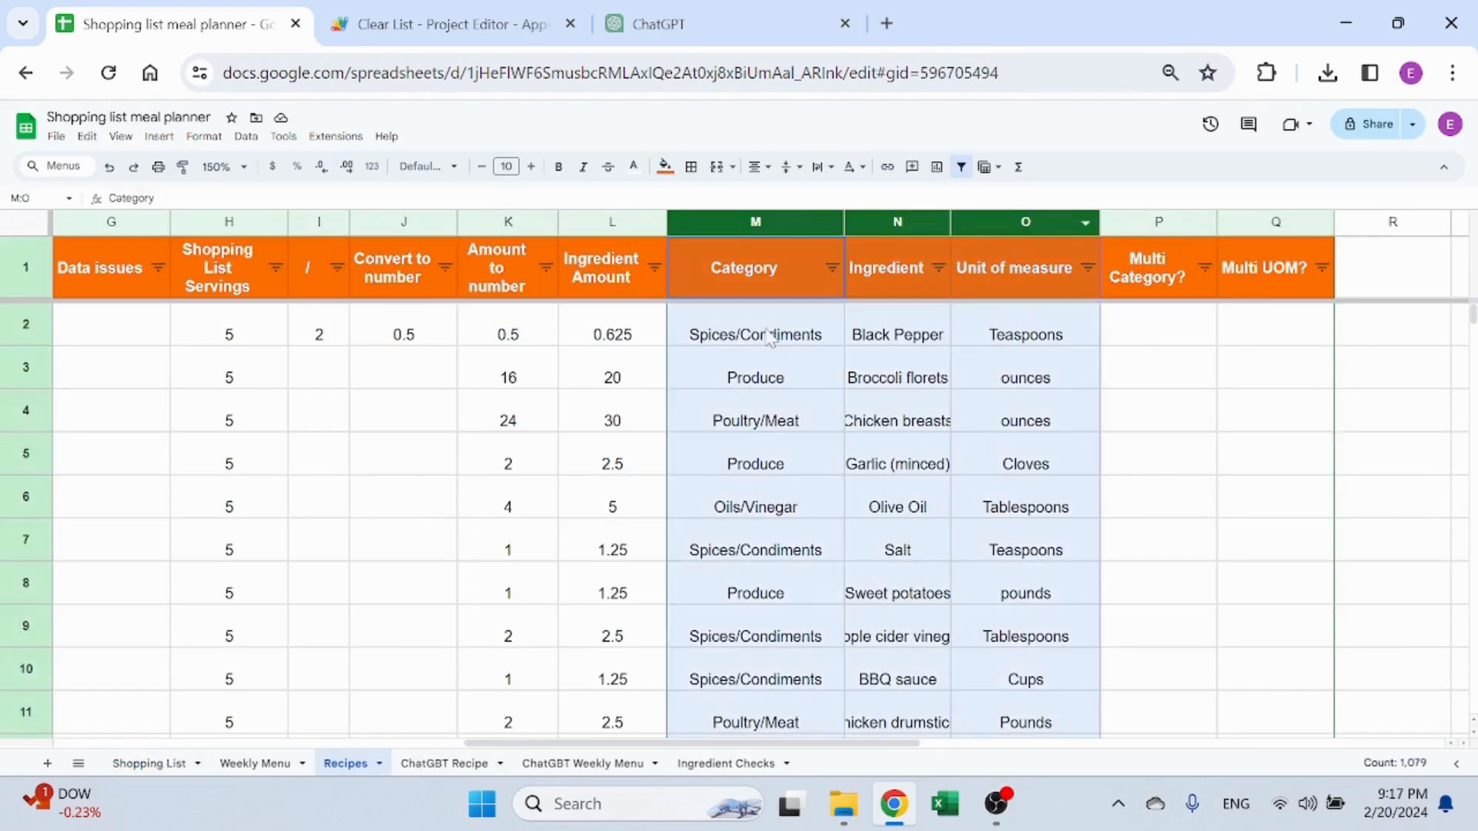
left_click(774, 333)
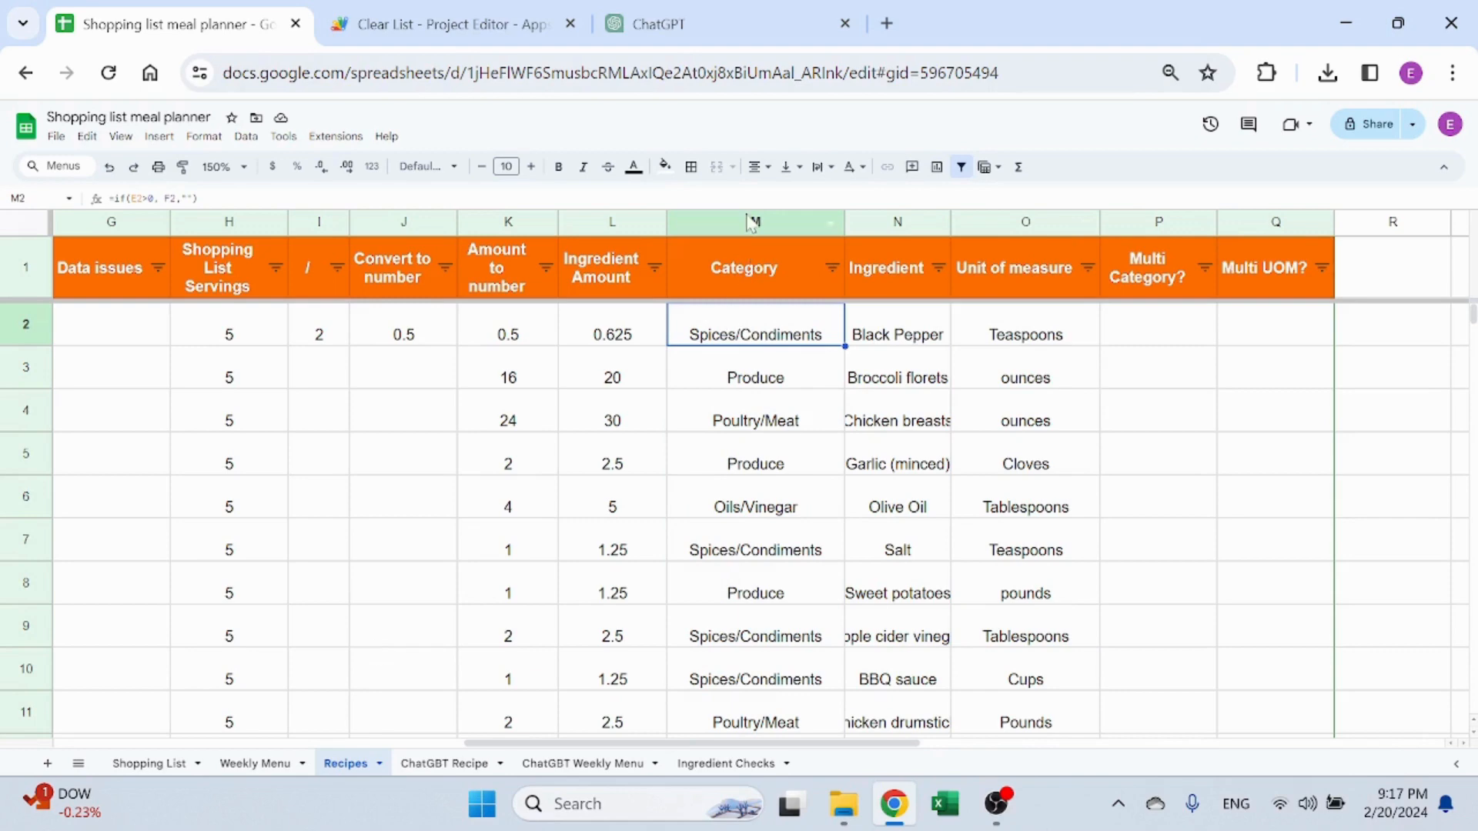
left_click_drag(751, 223, 988, 233)
Inspect the FILTER part of the Category formula in cell A2 of the Shopping List sheet, leaving it unedited
left_click(150, 764)
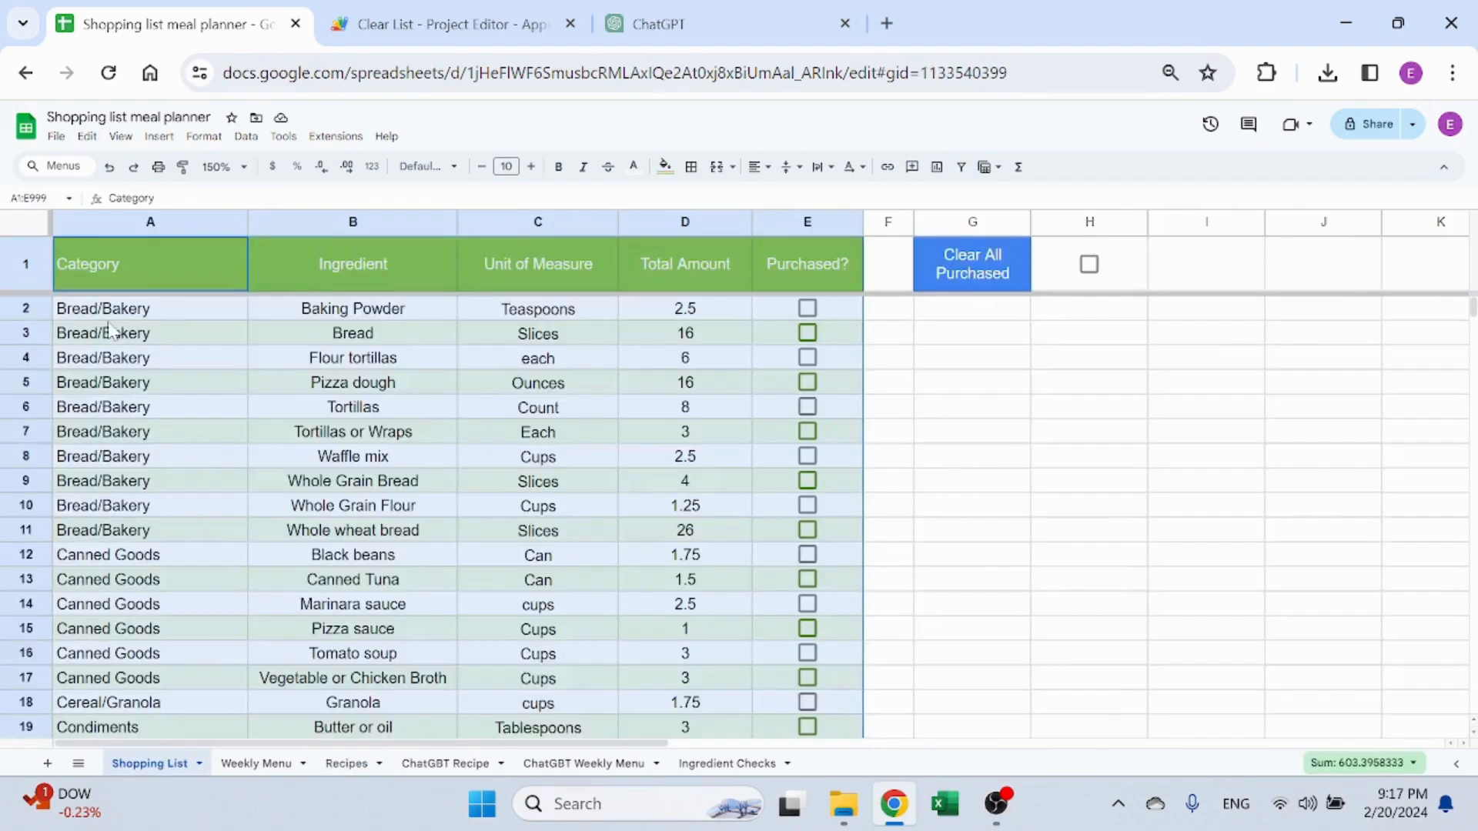
left_click(153, 314)
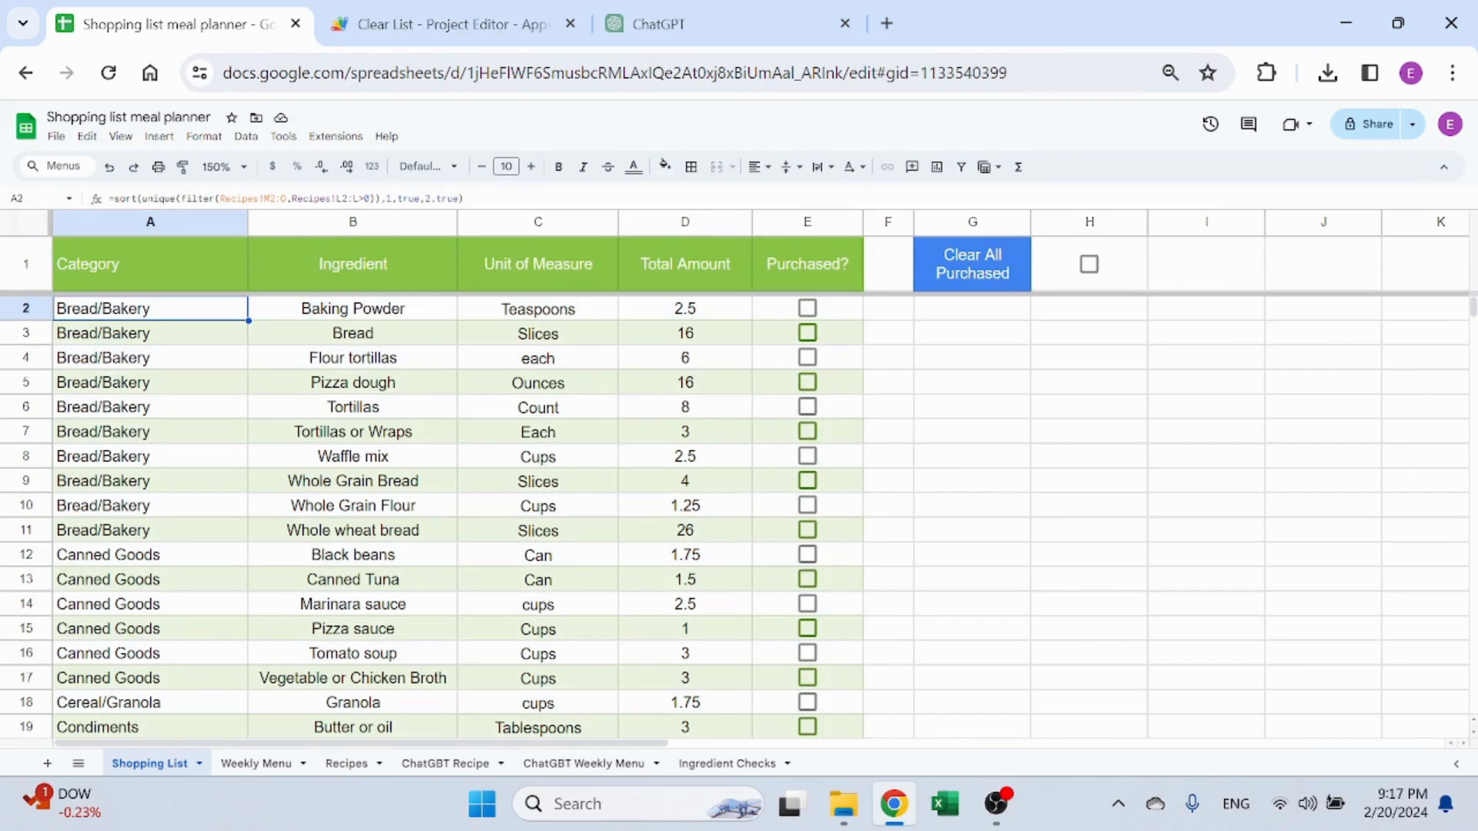
left_click(180, 199)
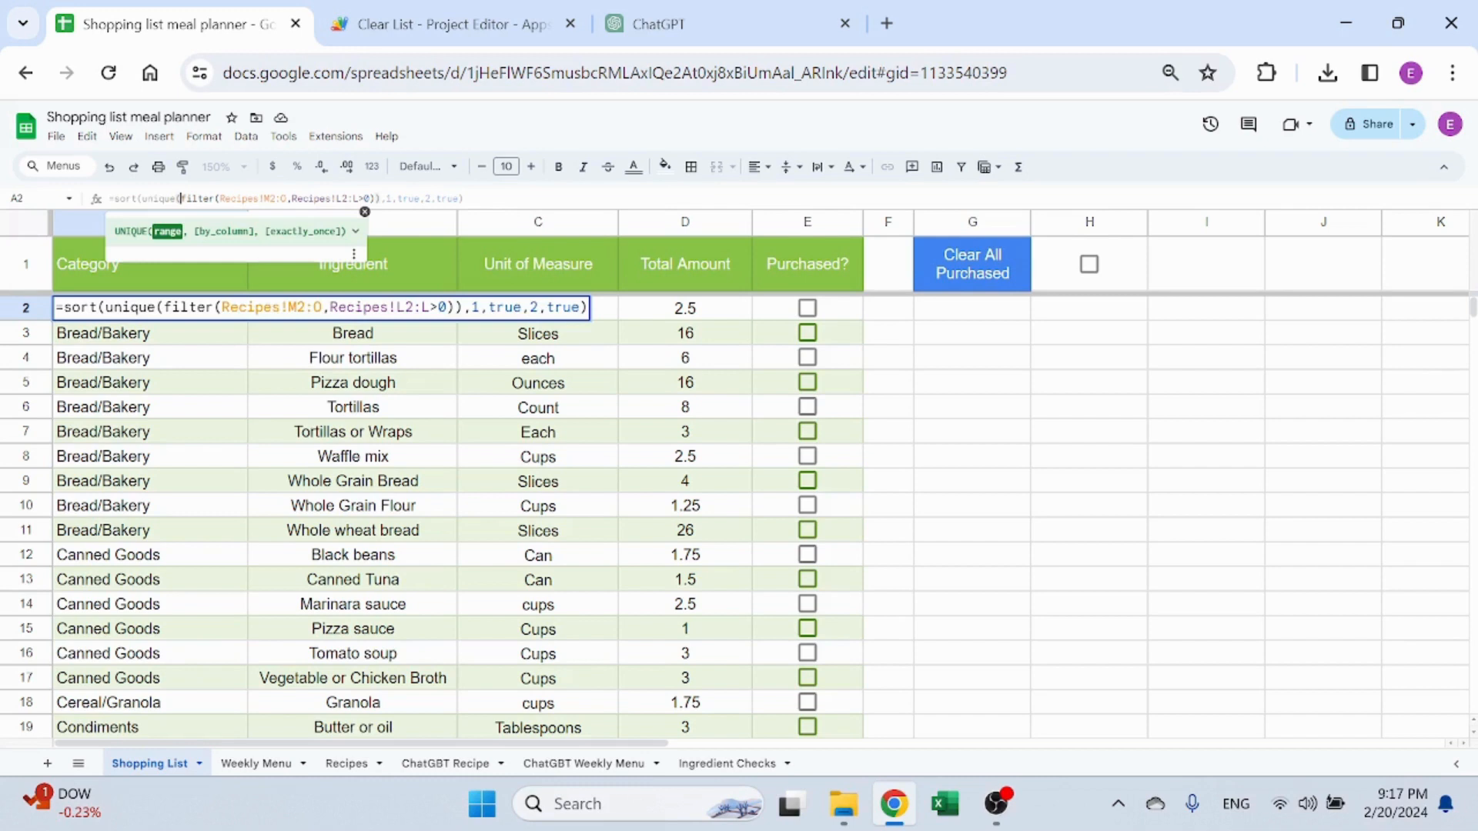
left_click_drag(180, 198, 366, 198)
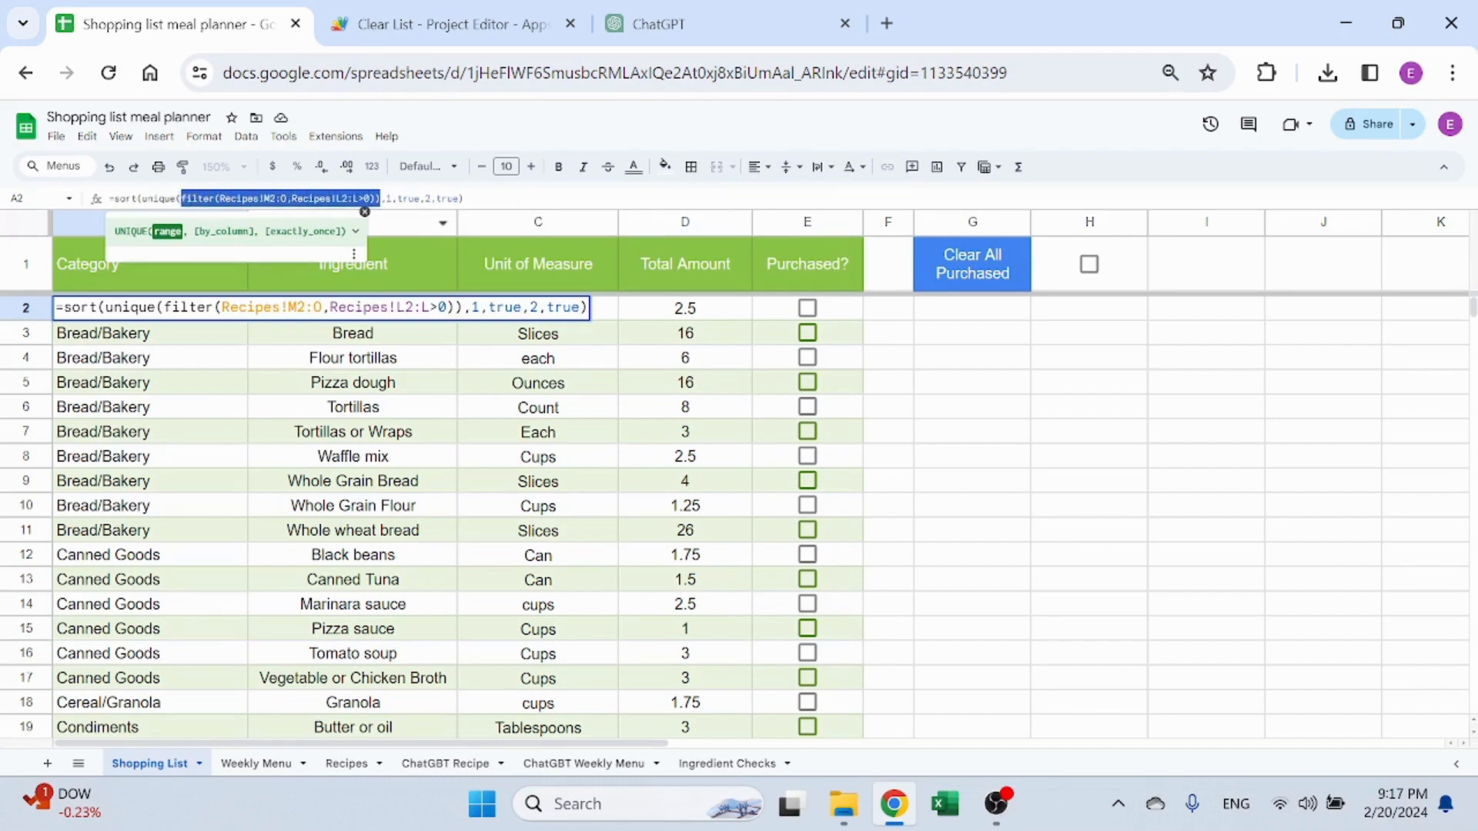
key("Escape")
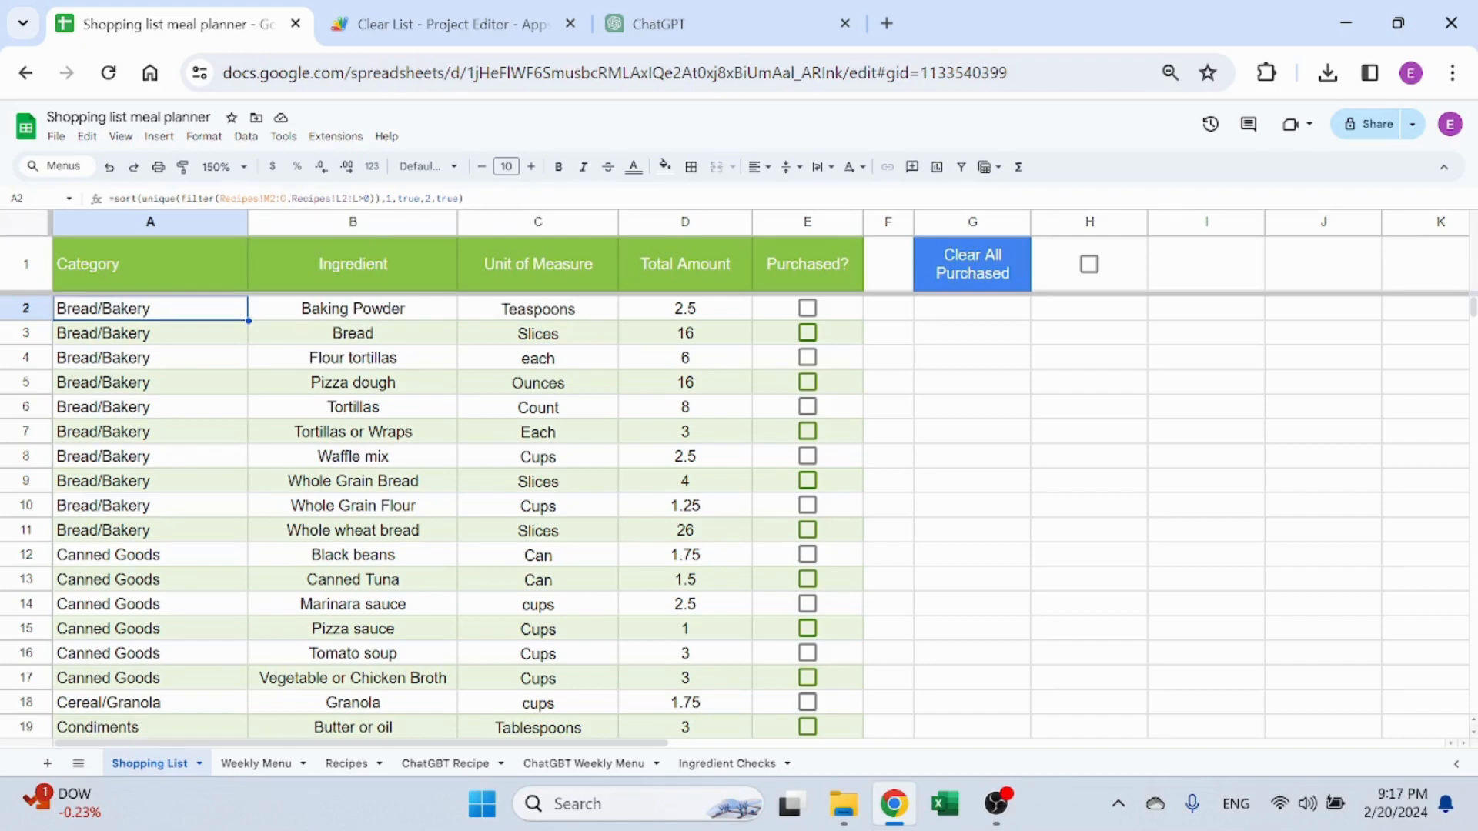
Filter the Ingredient Amount column on the Recipes sheet to exclude 0 and #VALUE!
left_click(346, 763)
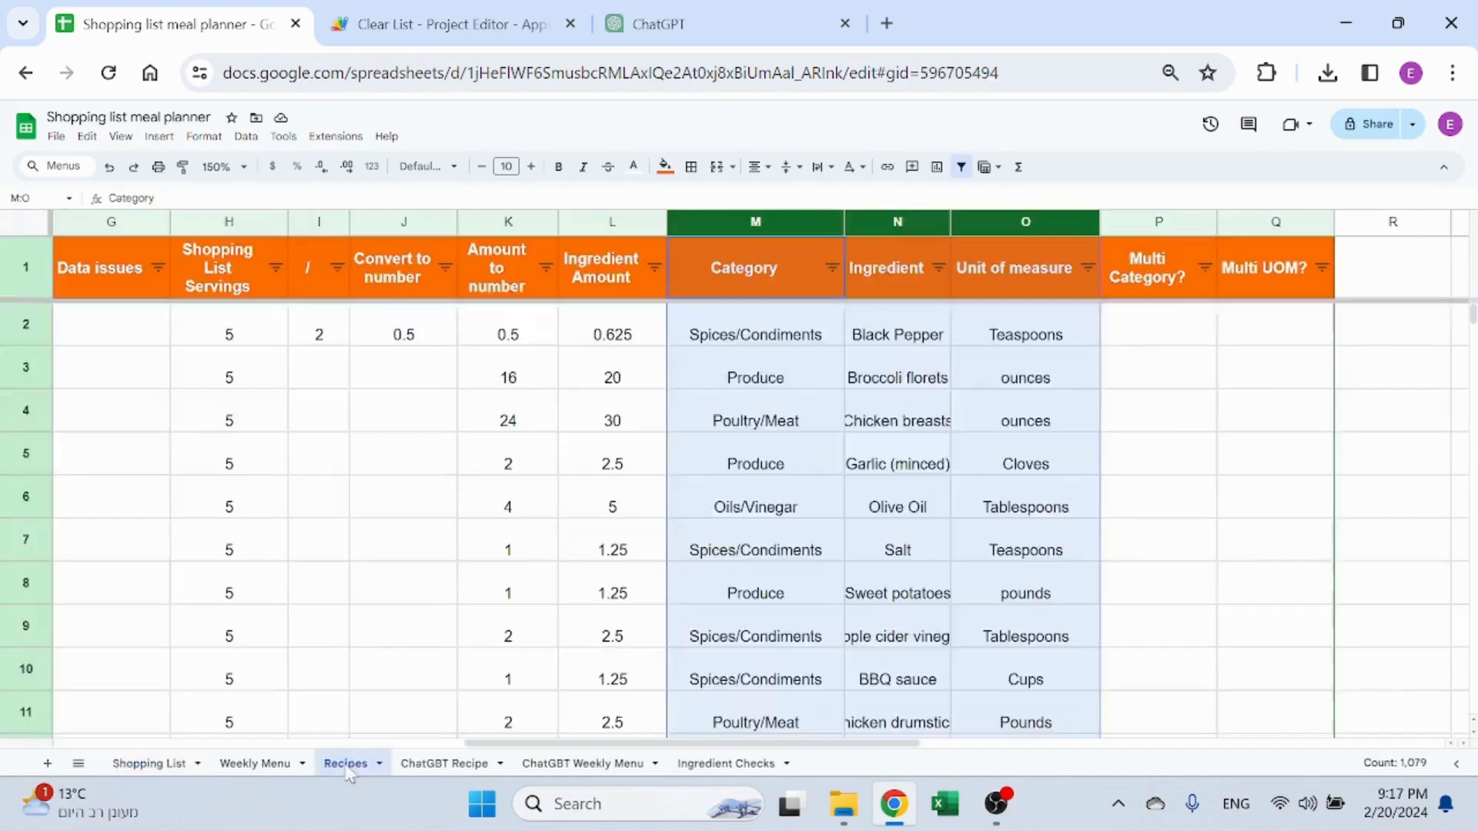
left_click(609, 222)
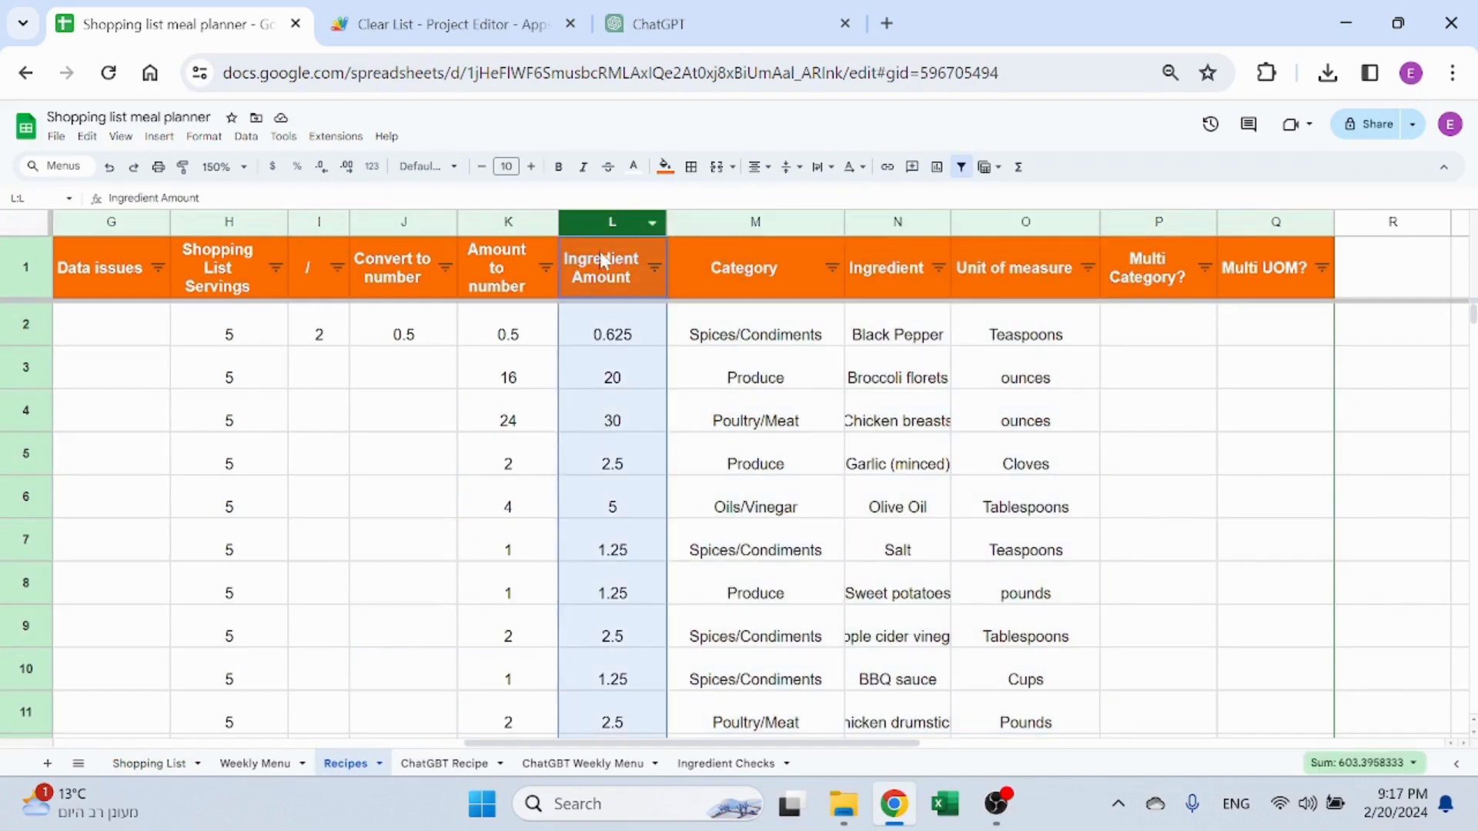
left_click(616, 370)
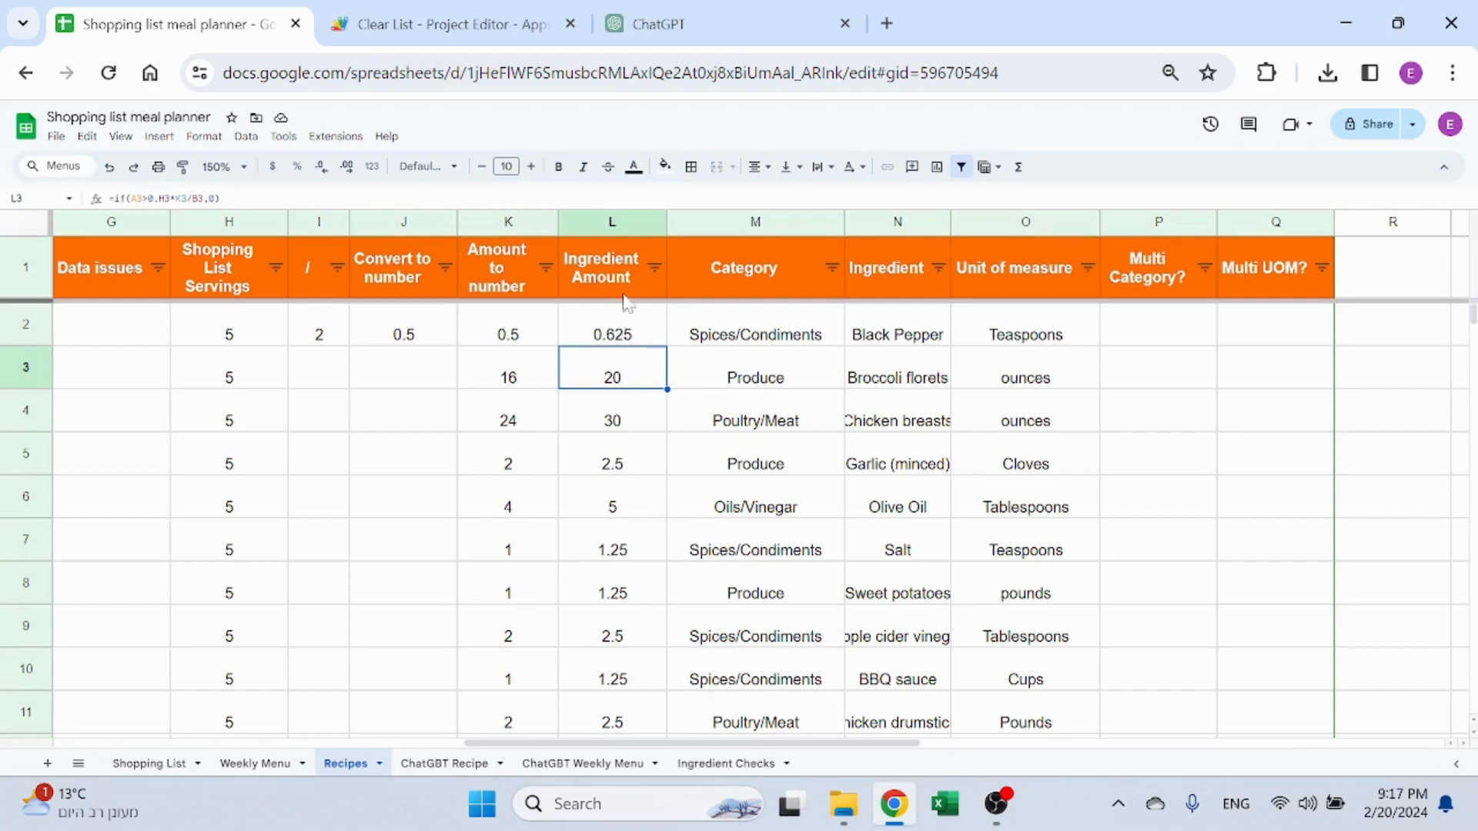
left_click(655, 267)
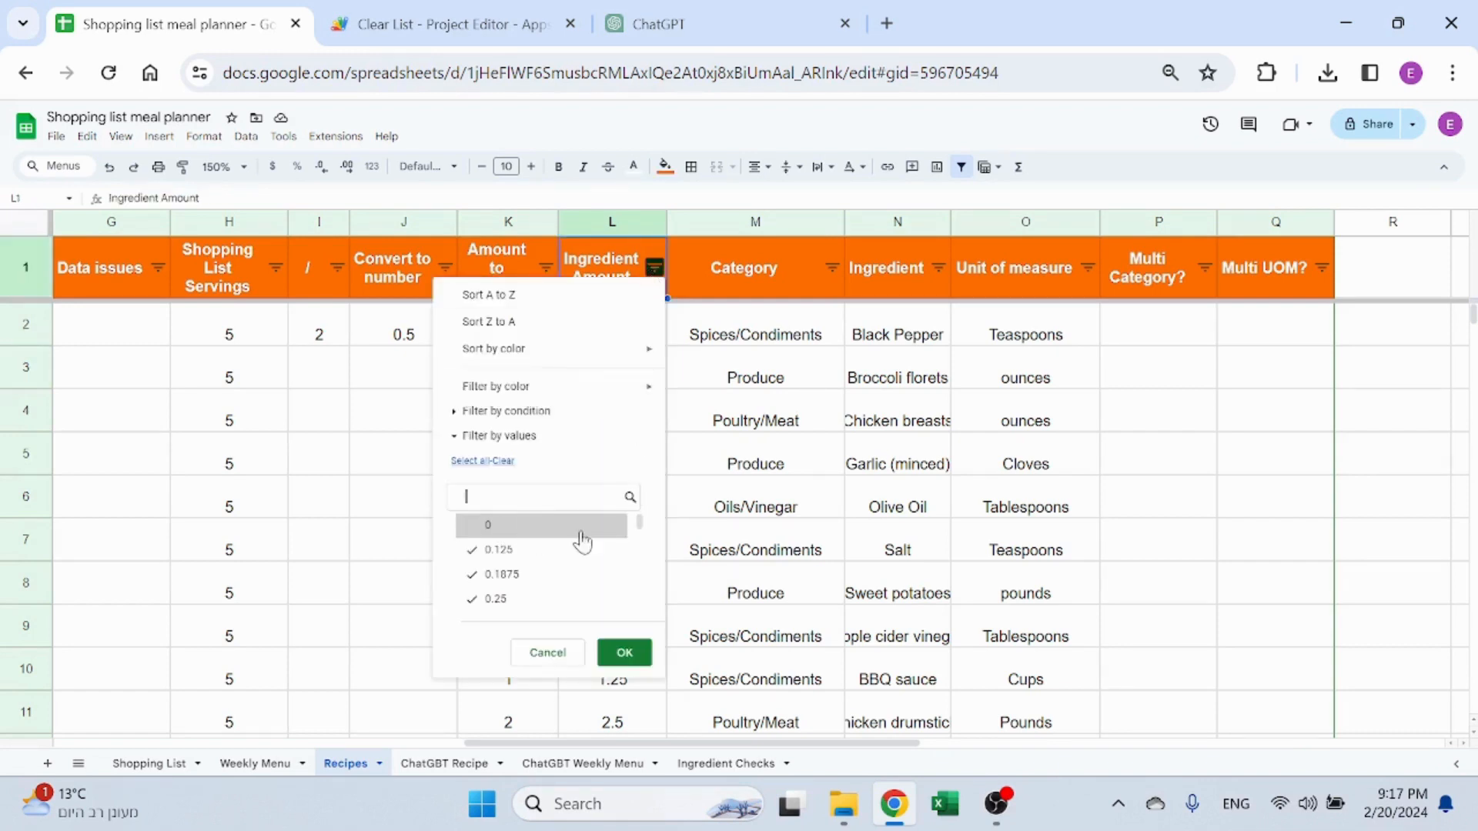
left_click_drag(637, 521, 642, 635)
left_click(534, 600)
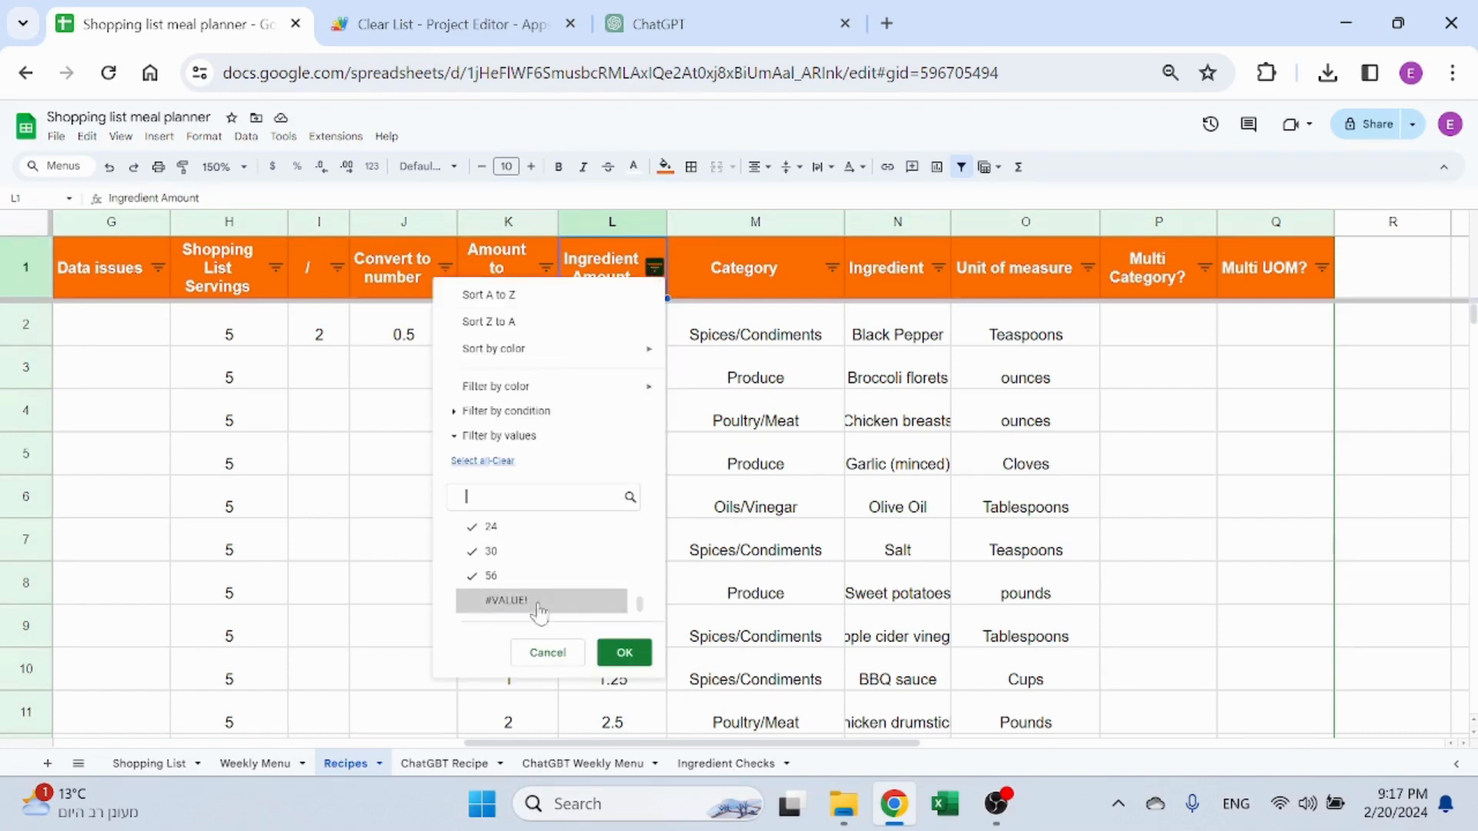
left_click(617, 651)
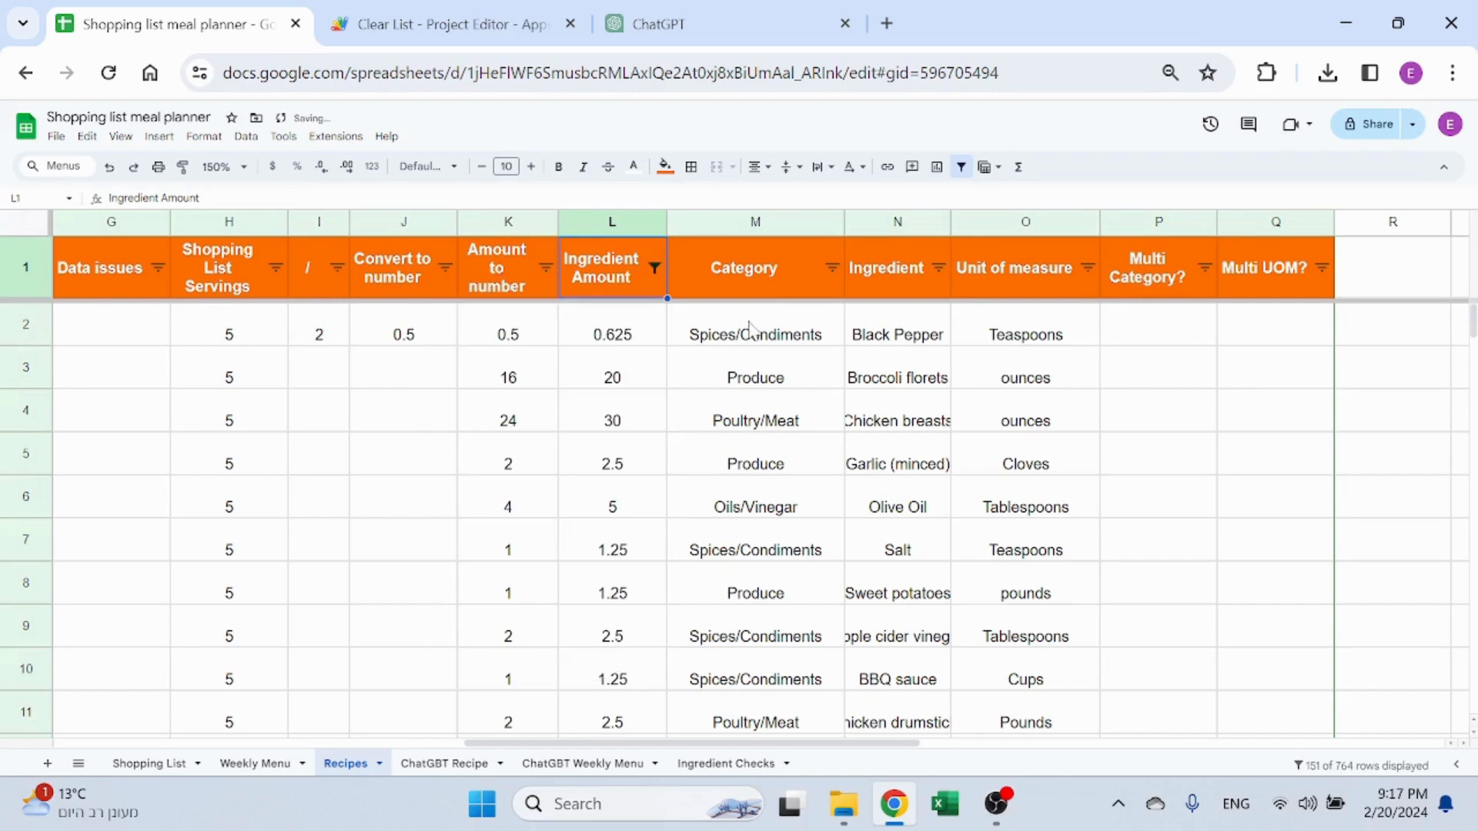
Review the filtered Category, Ingredient and Unit of measure columns and undo the Ingredient Amount filter
left_click(753, 224)
left_click(1026, 224, "shift")
left_click(827, 399)
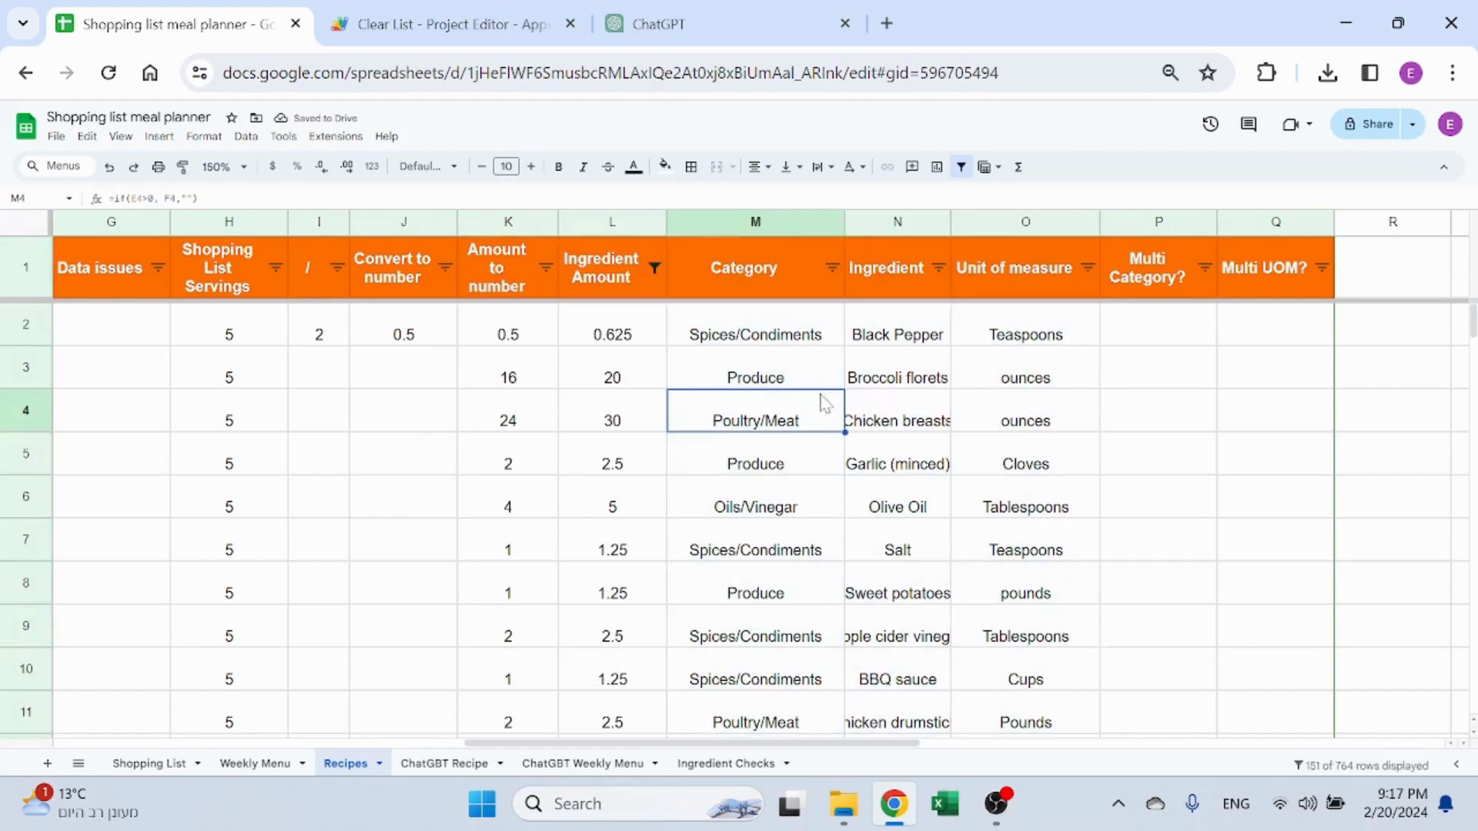
key("ctrl+z")
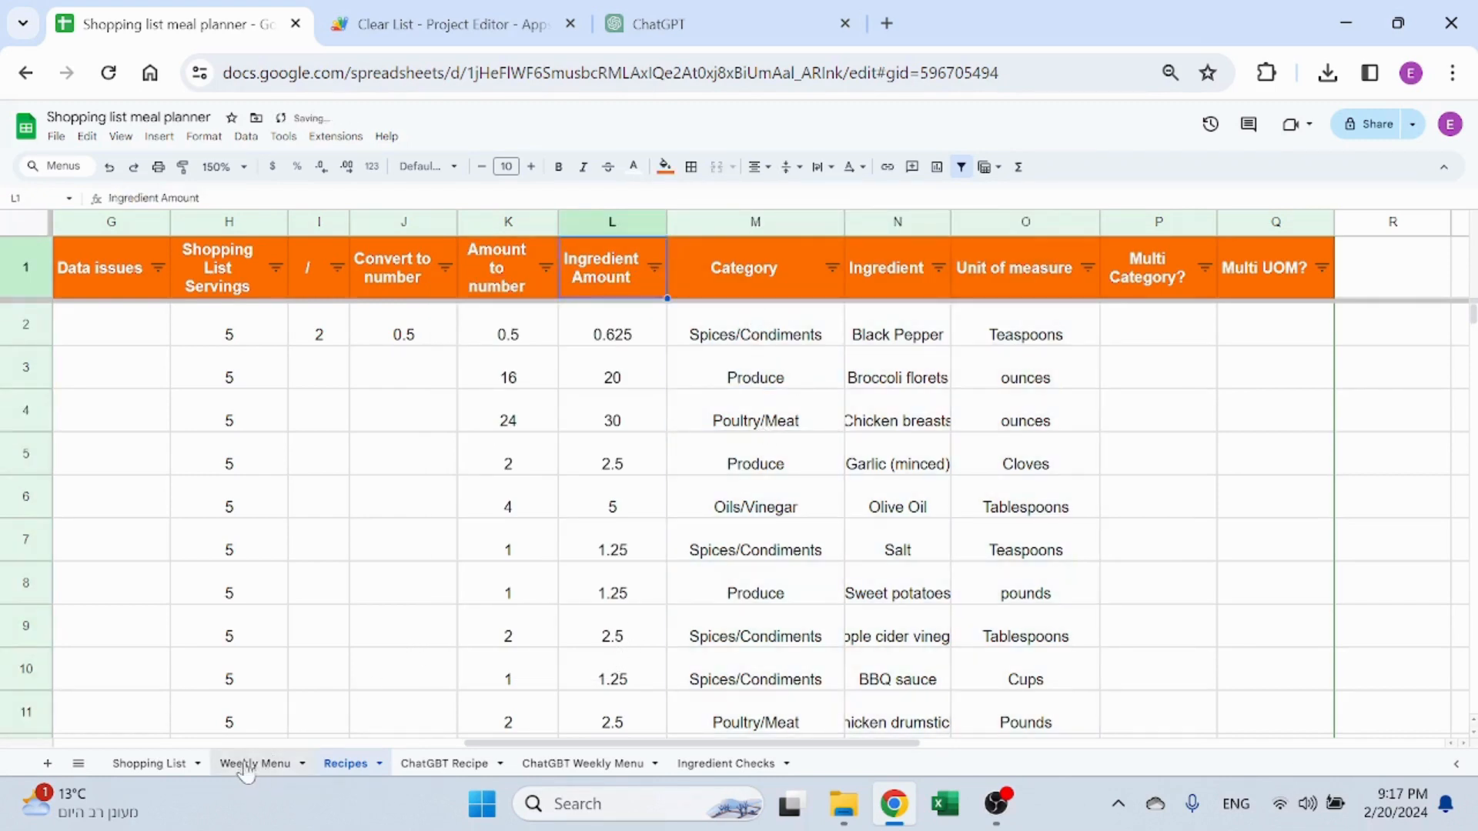
Examine the Category, Ingredient and Unit of Measure output of the A2 formula on the Shopping List sheet
left_click(149, 763)
left_click_drag(209, 310, 588, 311)
left_click(493, 354)
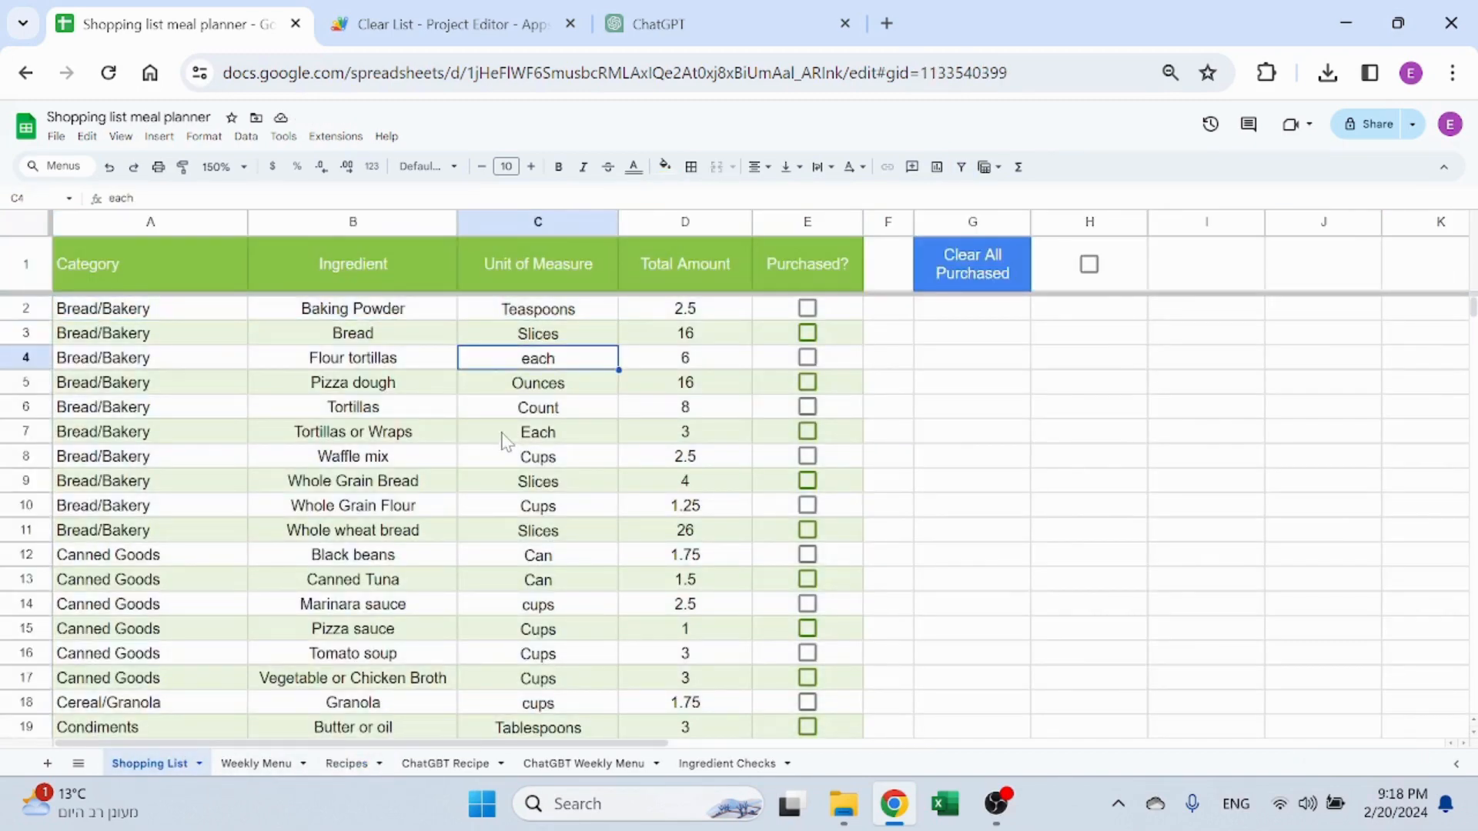
left_click(207, 318)
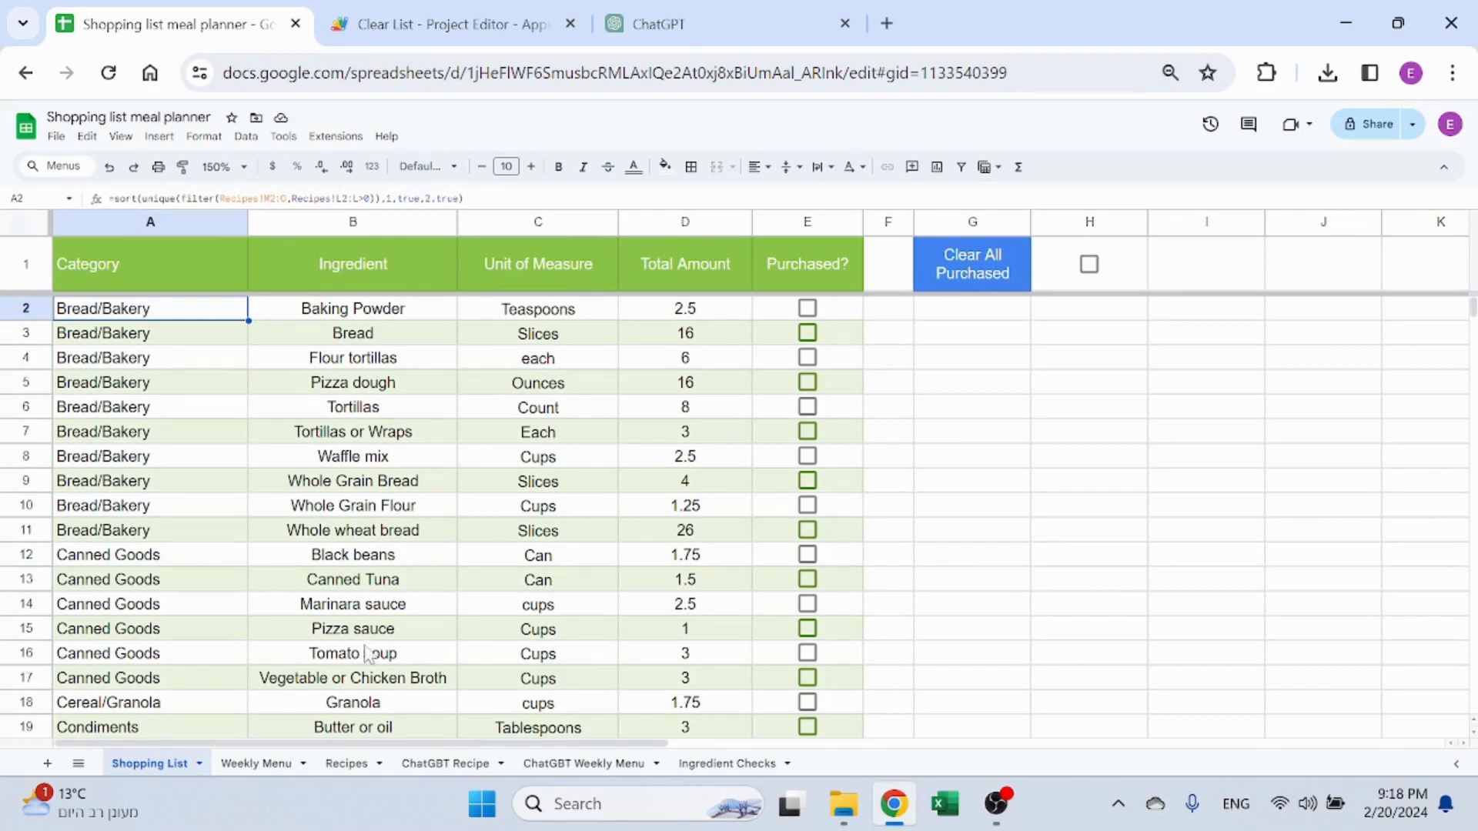
Compare the Ingredient column on the Recipes sheet with the unique ingredients on the Shopping List sheet
left_click(346, 763)
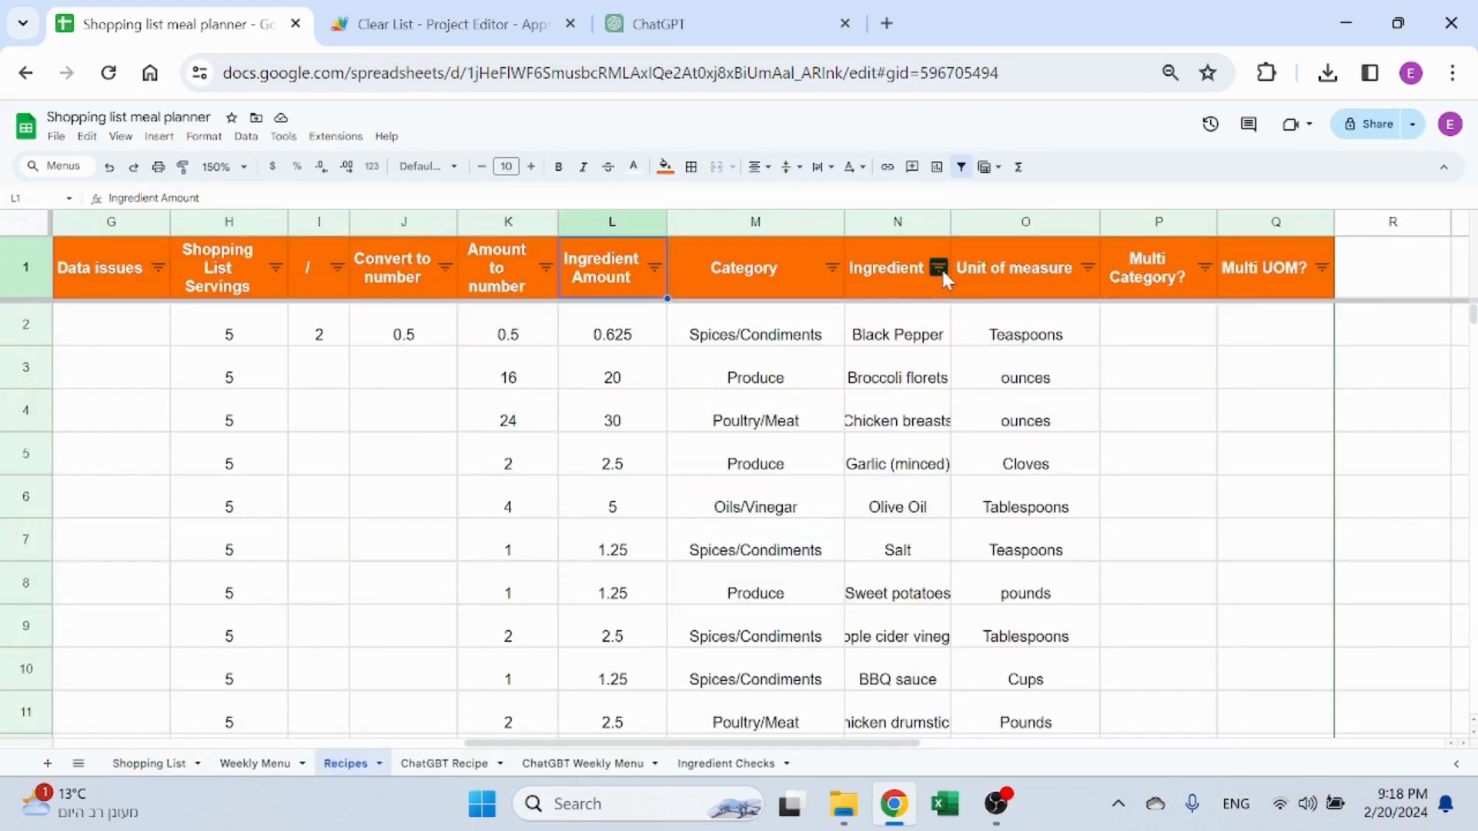
left_click(916, 540)
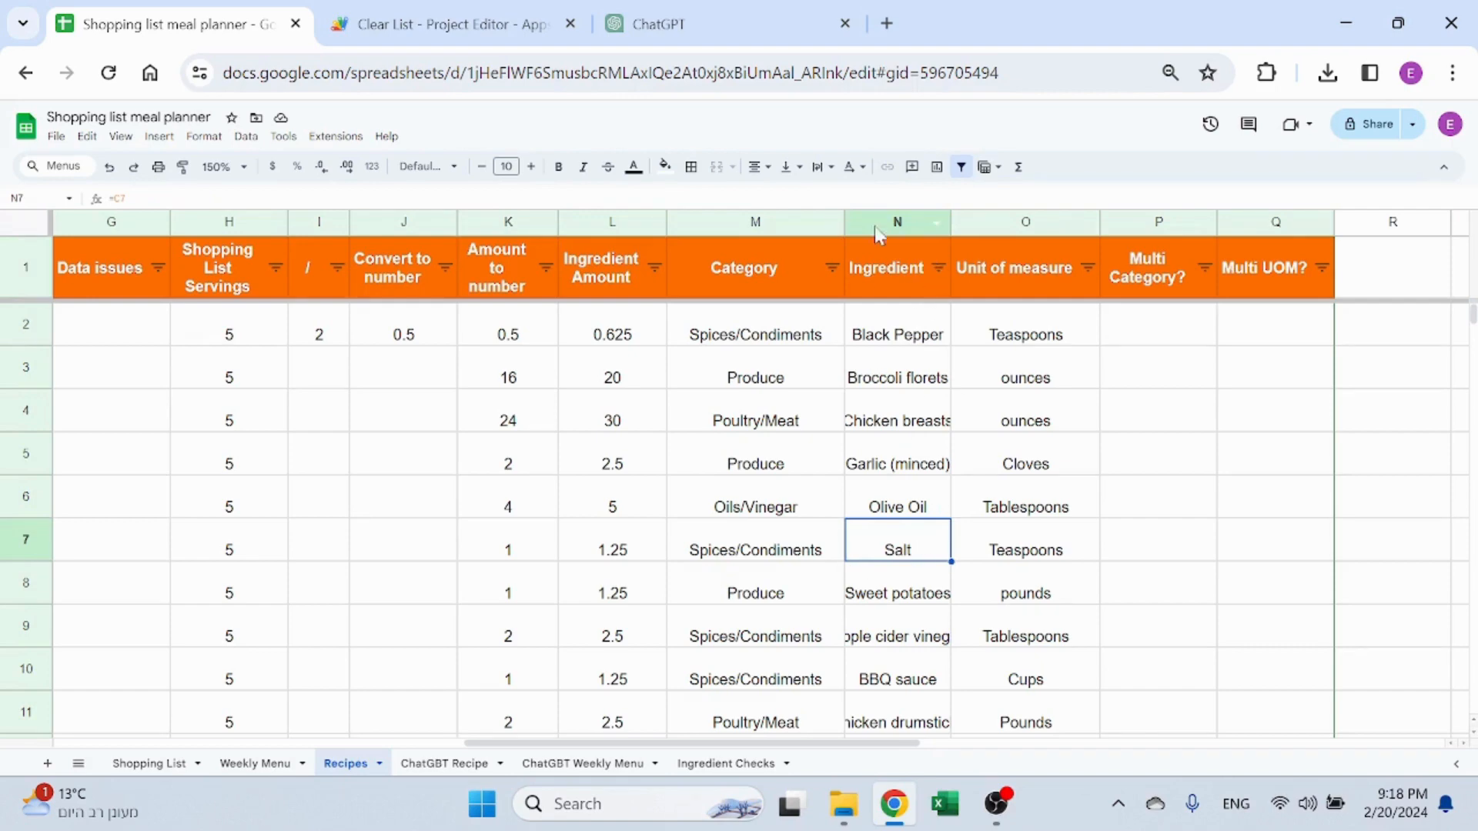
left_click(225, 763)
left_click(209, 763)
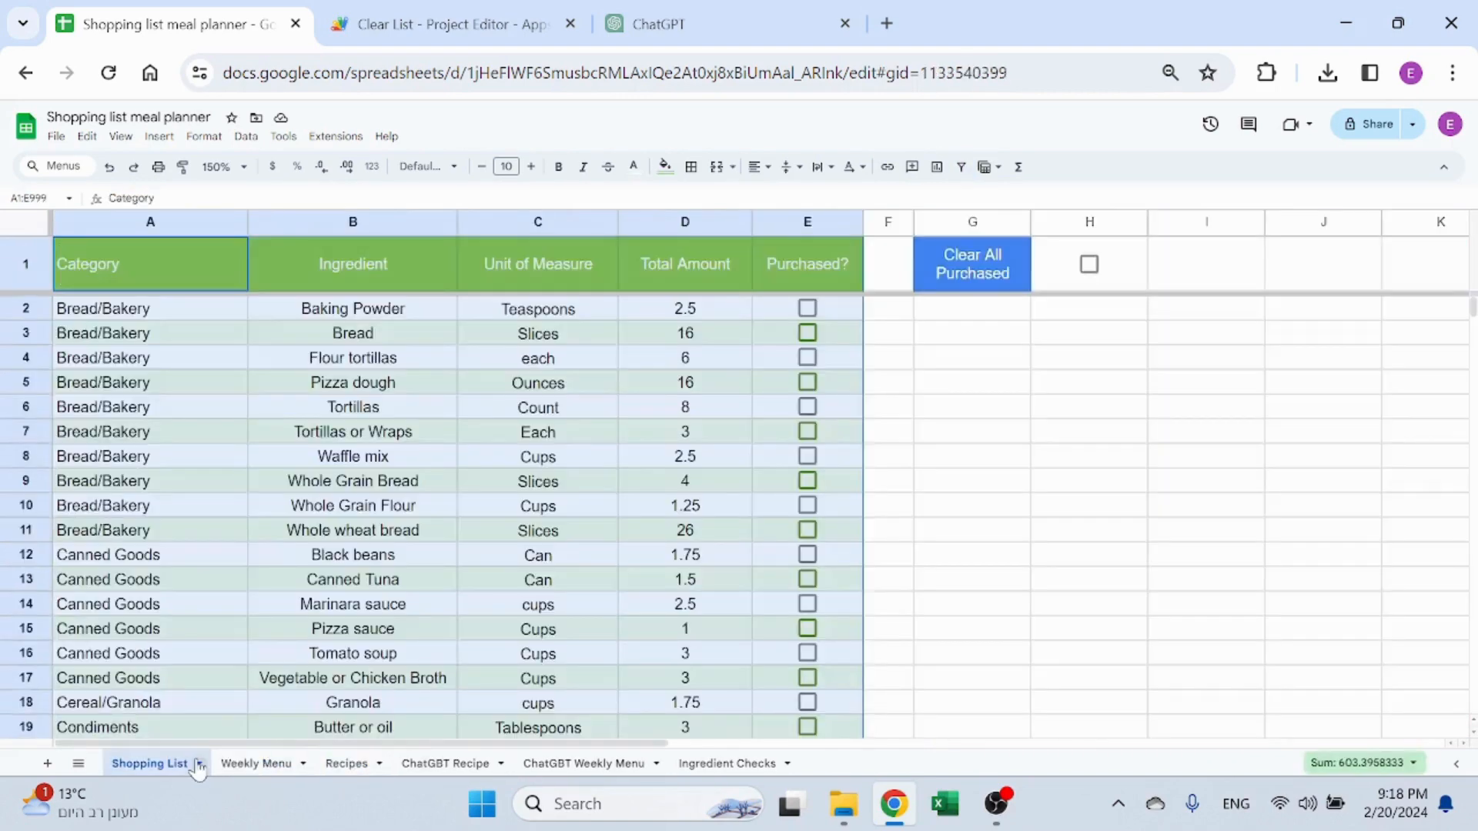
left_click(394, 409)
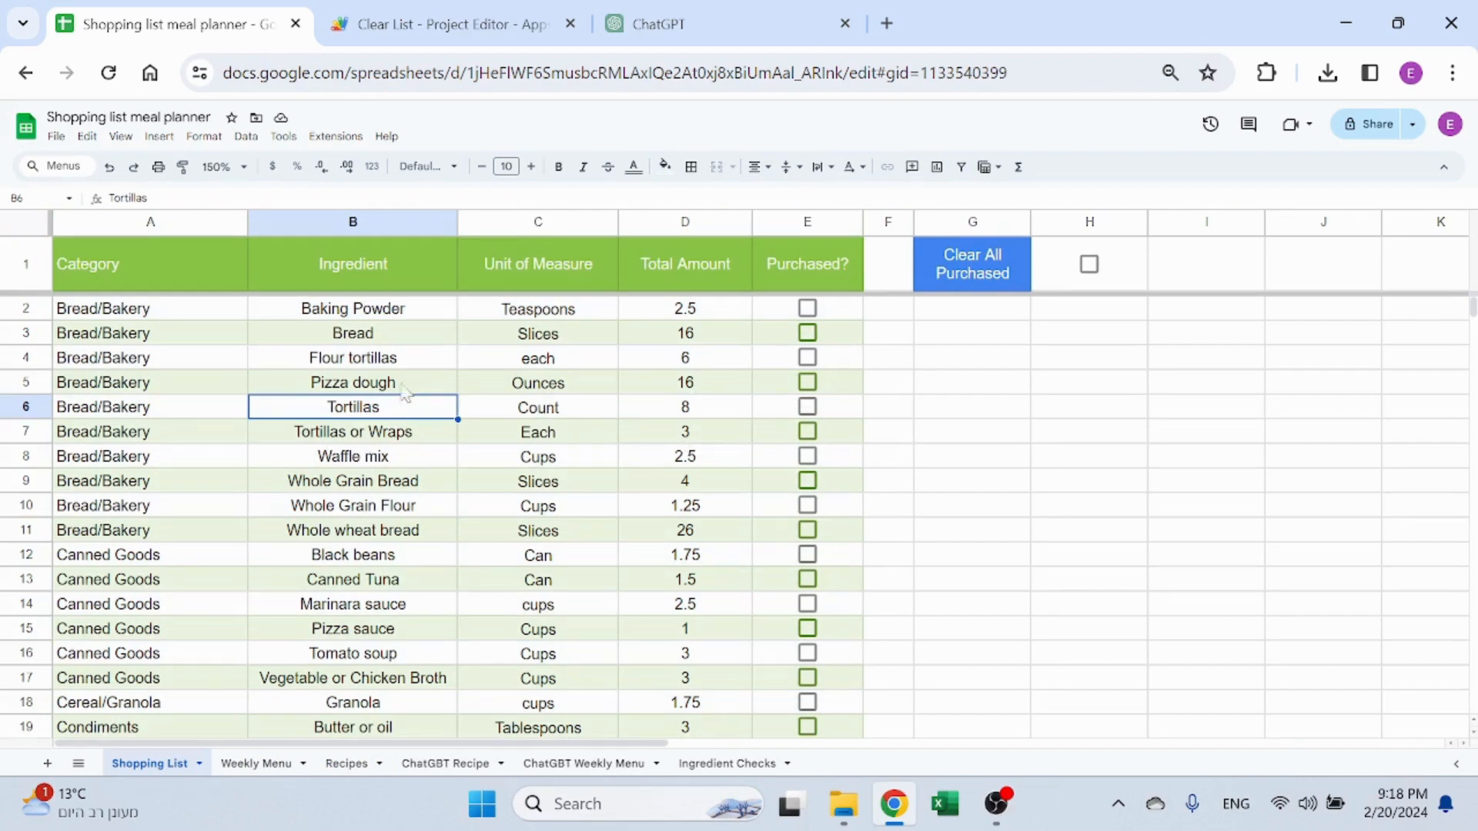
Examine the SORT arguments in the A2 formula, covering both sort columns and their ascending settings, without editing it
left_click(206, 314)
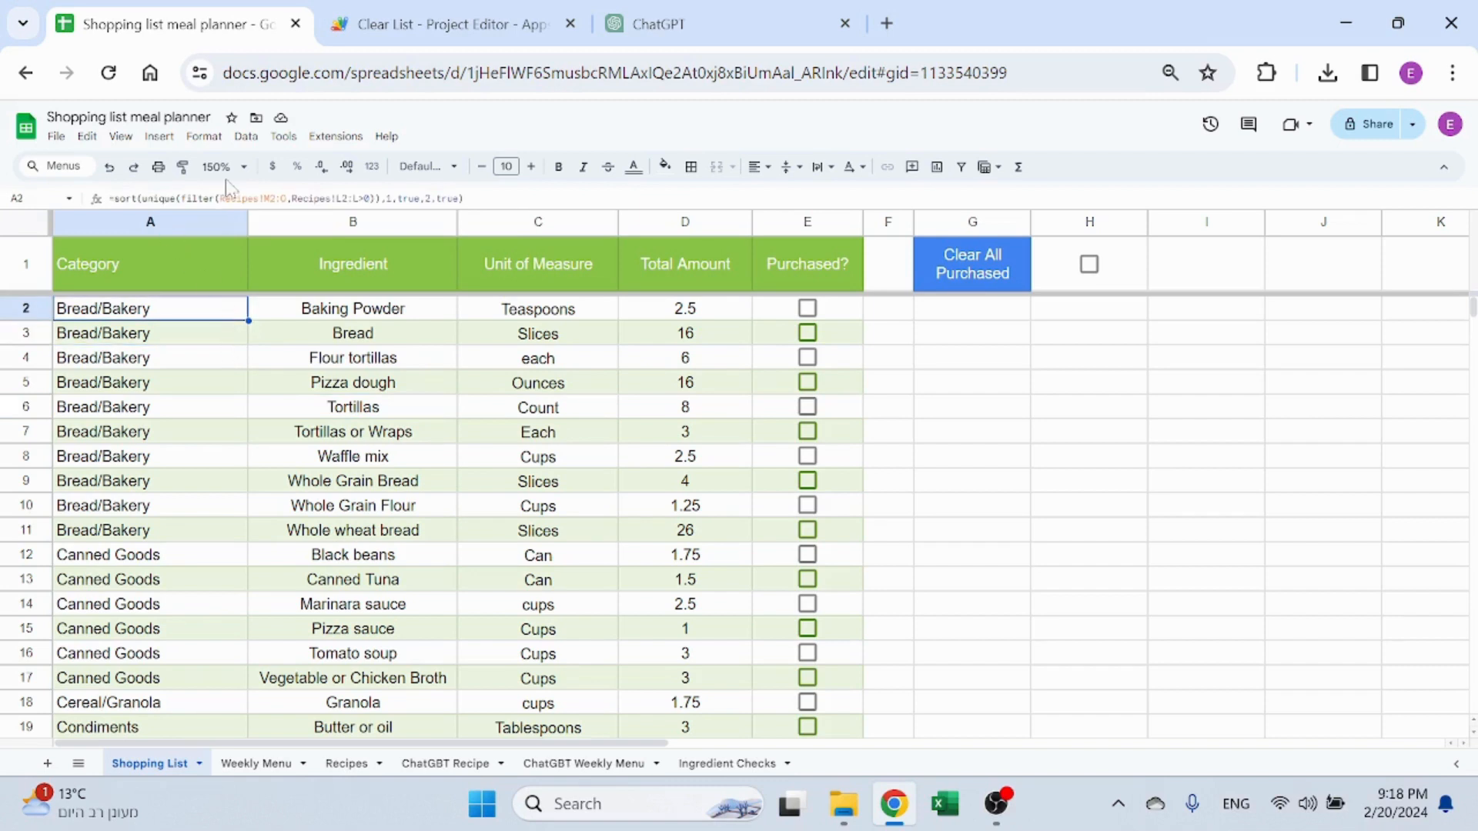
left_click(123, 199)
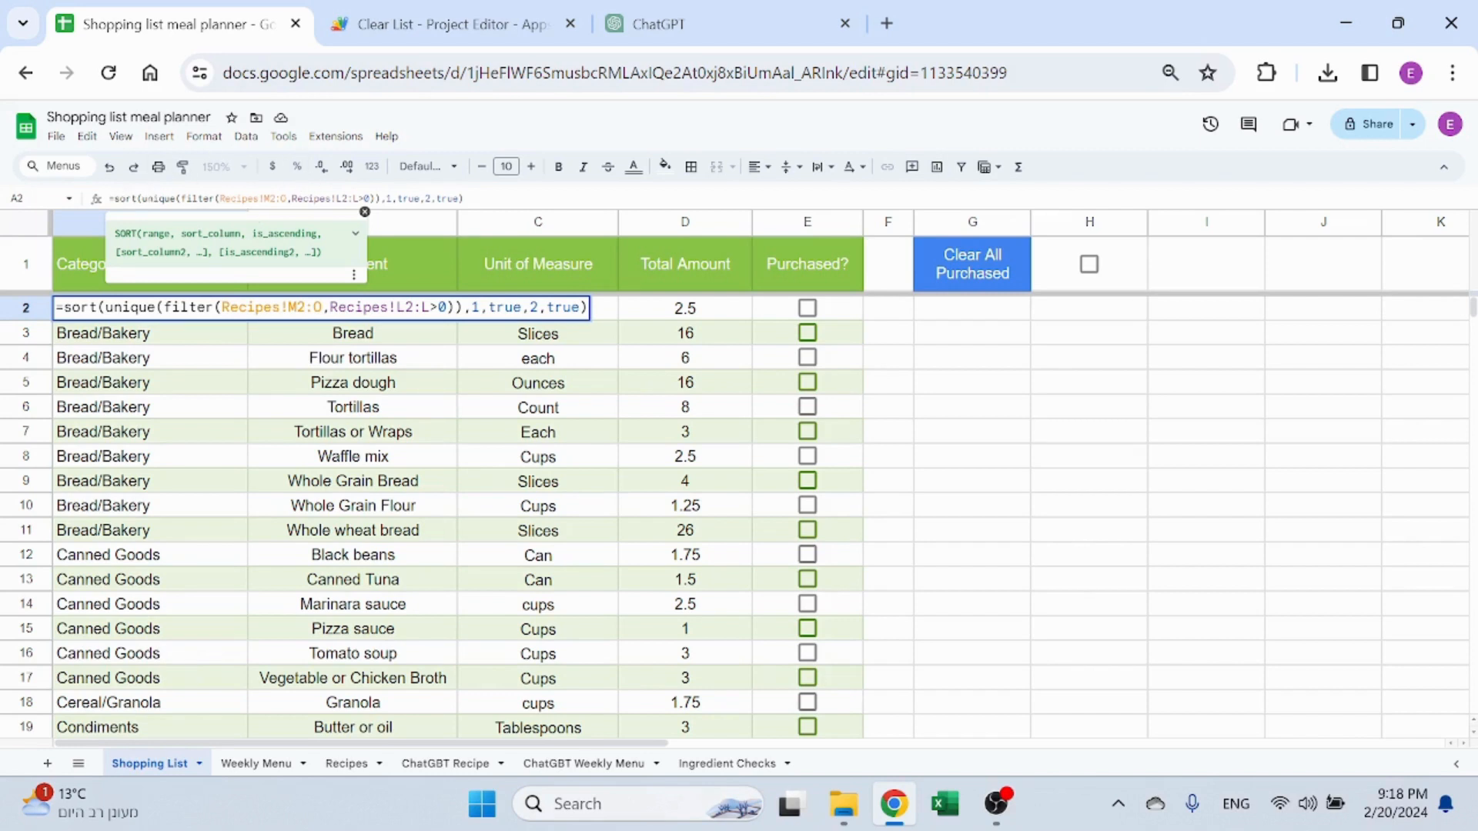
left_click(386, 198)
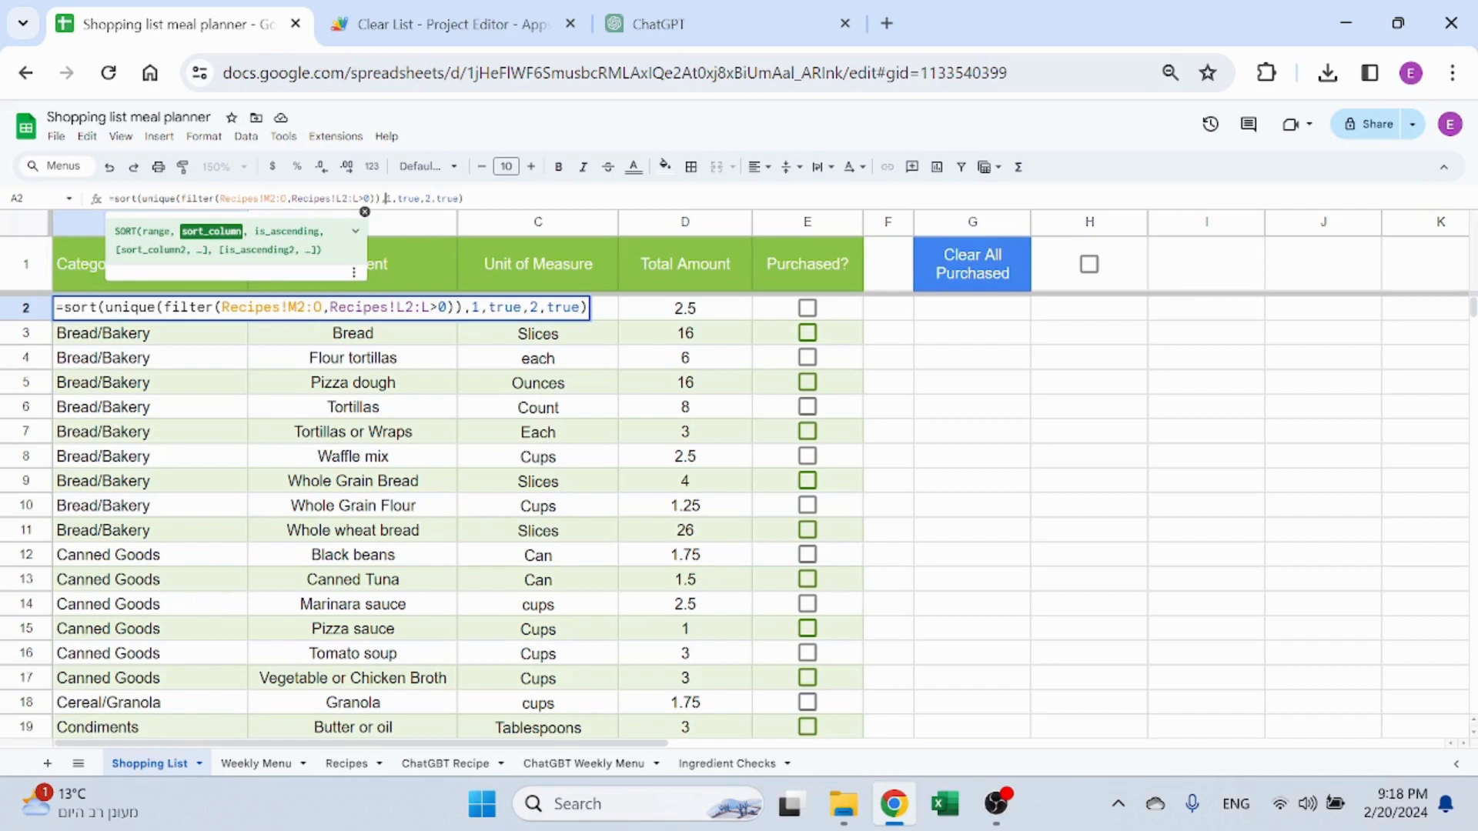
left_click(420, 198)
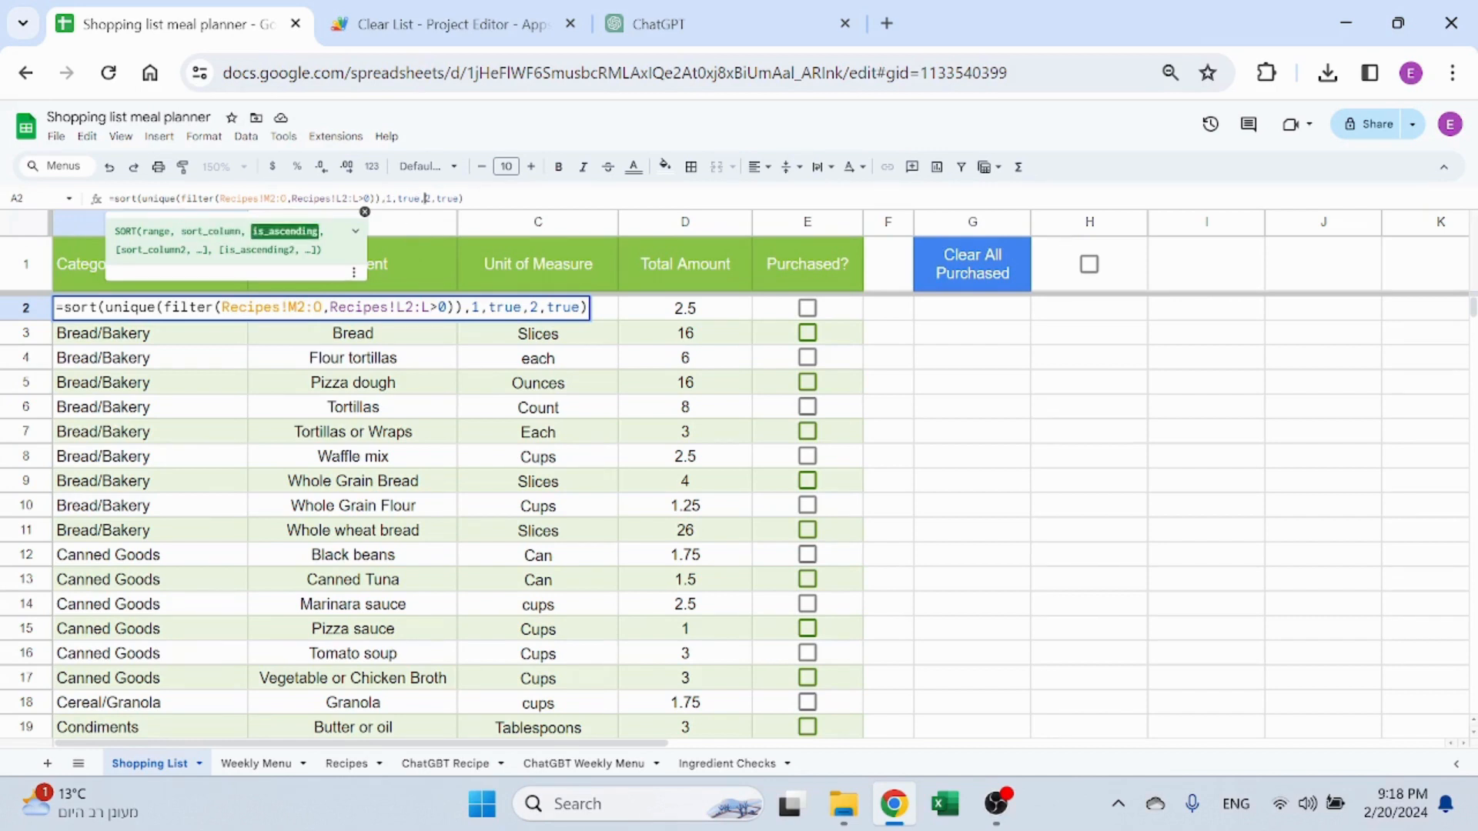
left_click(425, 199)
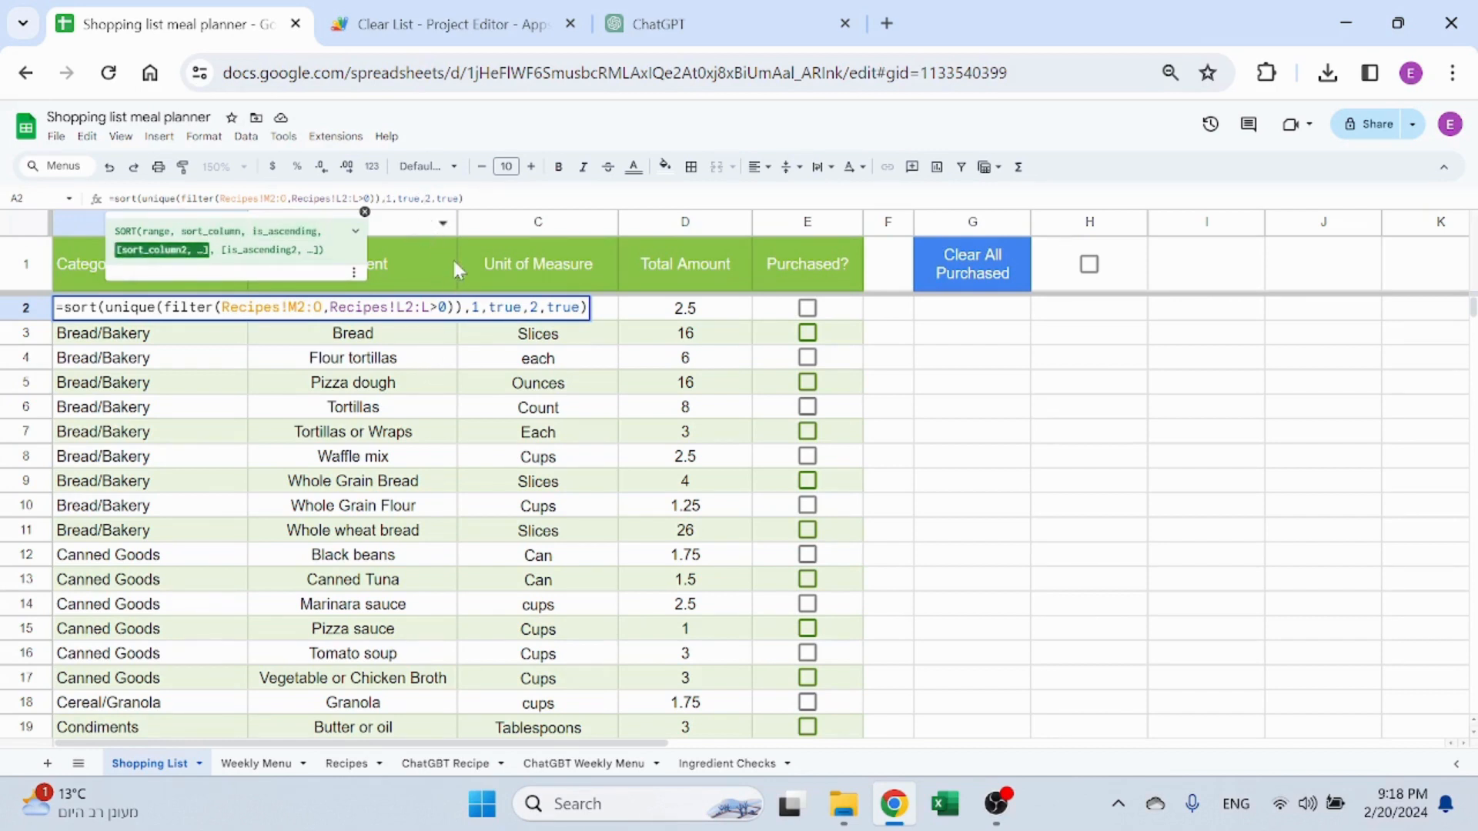
key("Escape")
left_click(400, 309)
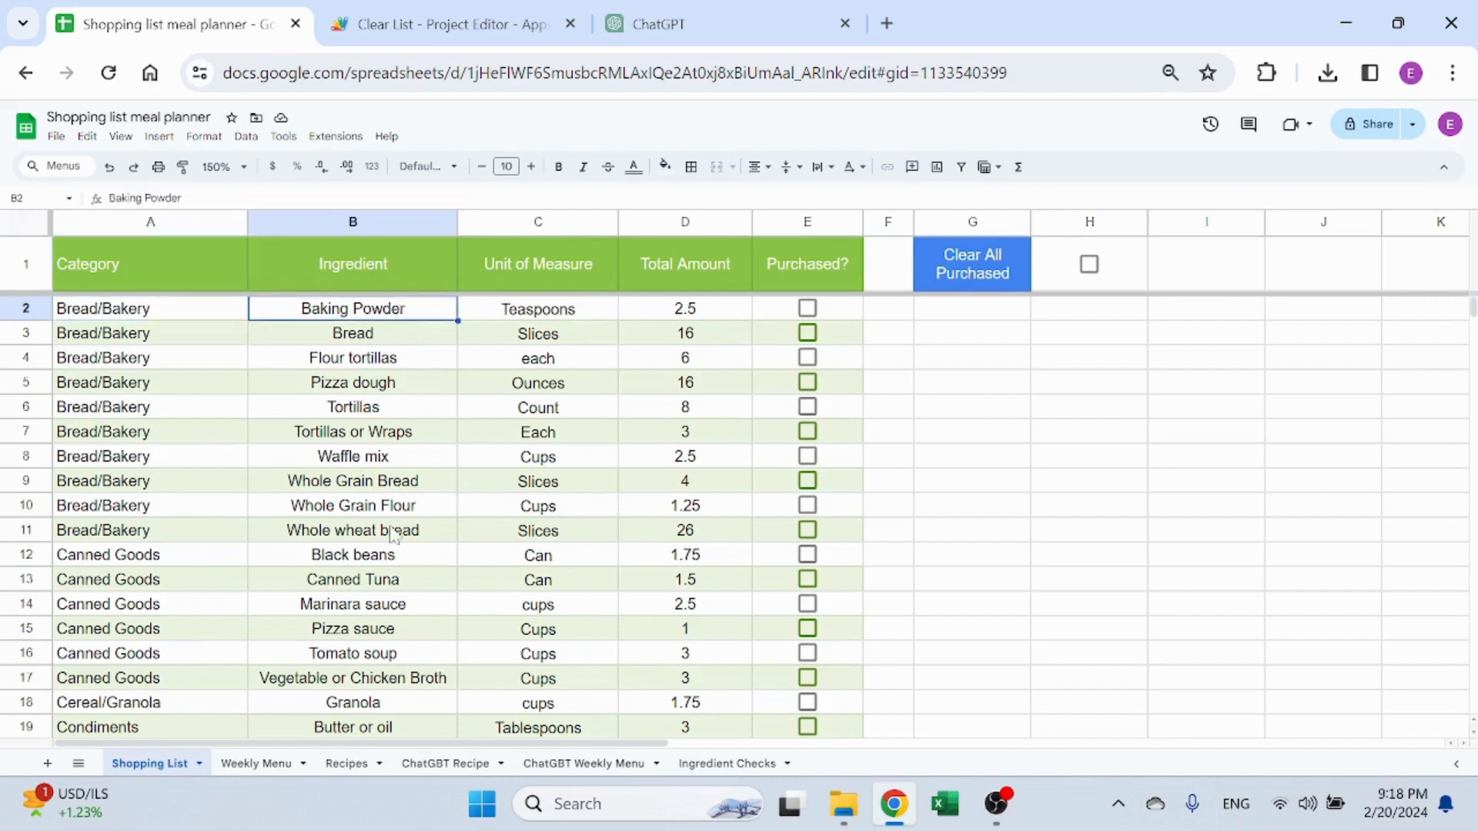
Examine how the ingredients are ordered alphabetically within the Bread/Bakery and Canned Goods categories on the Shopping List
left_click(382, 431)
left_click_drag(398, 311, 379, 516)
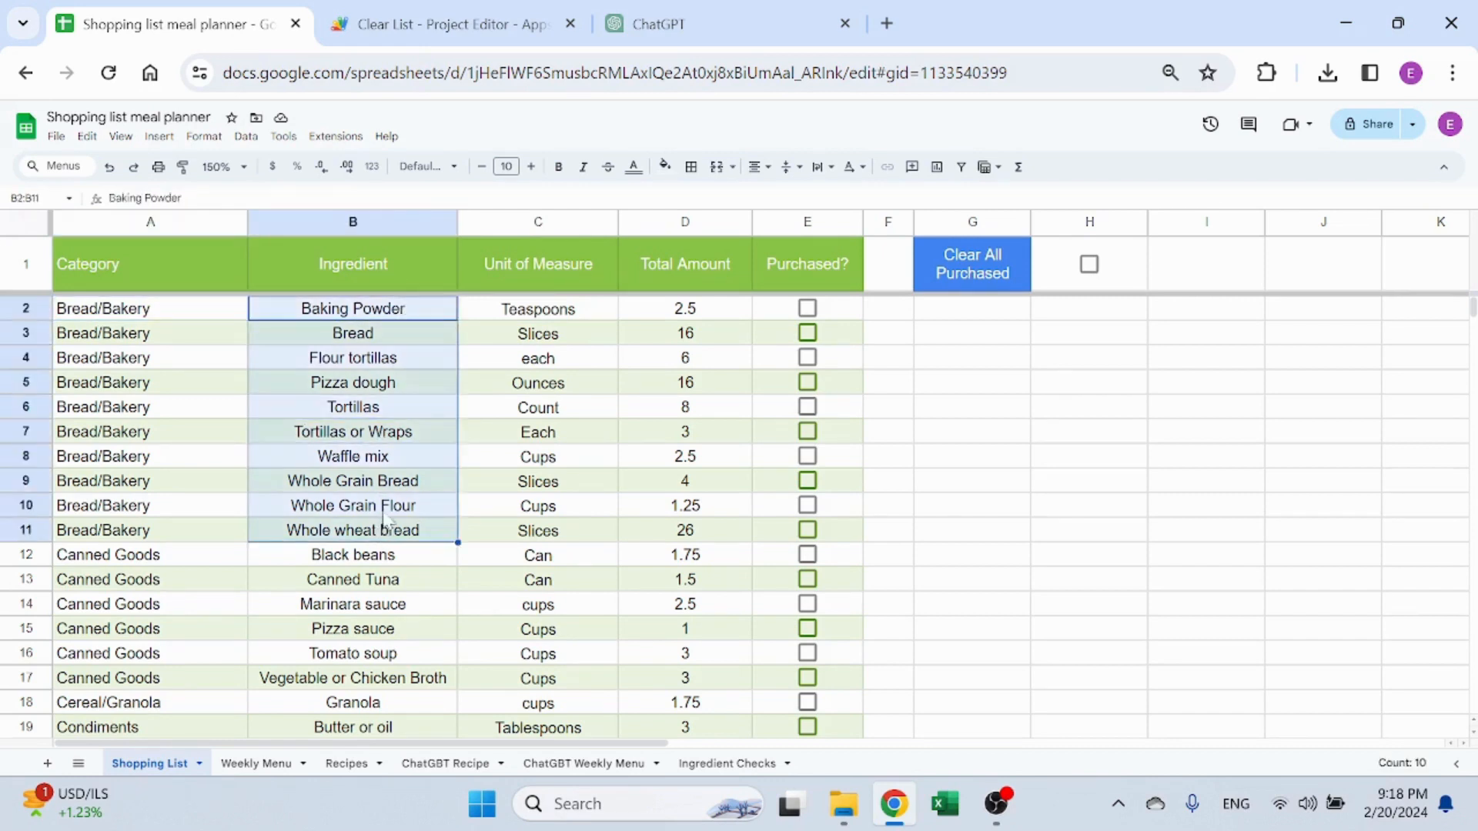
left_click(390, 506)
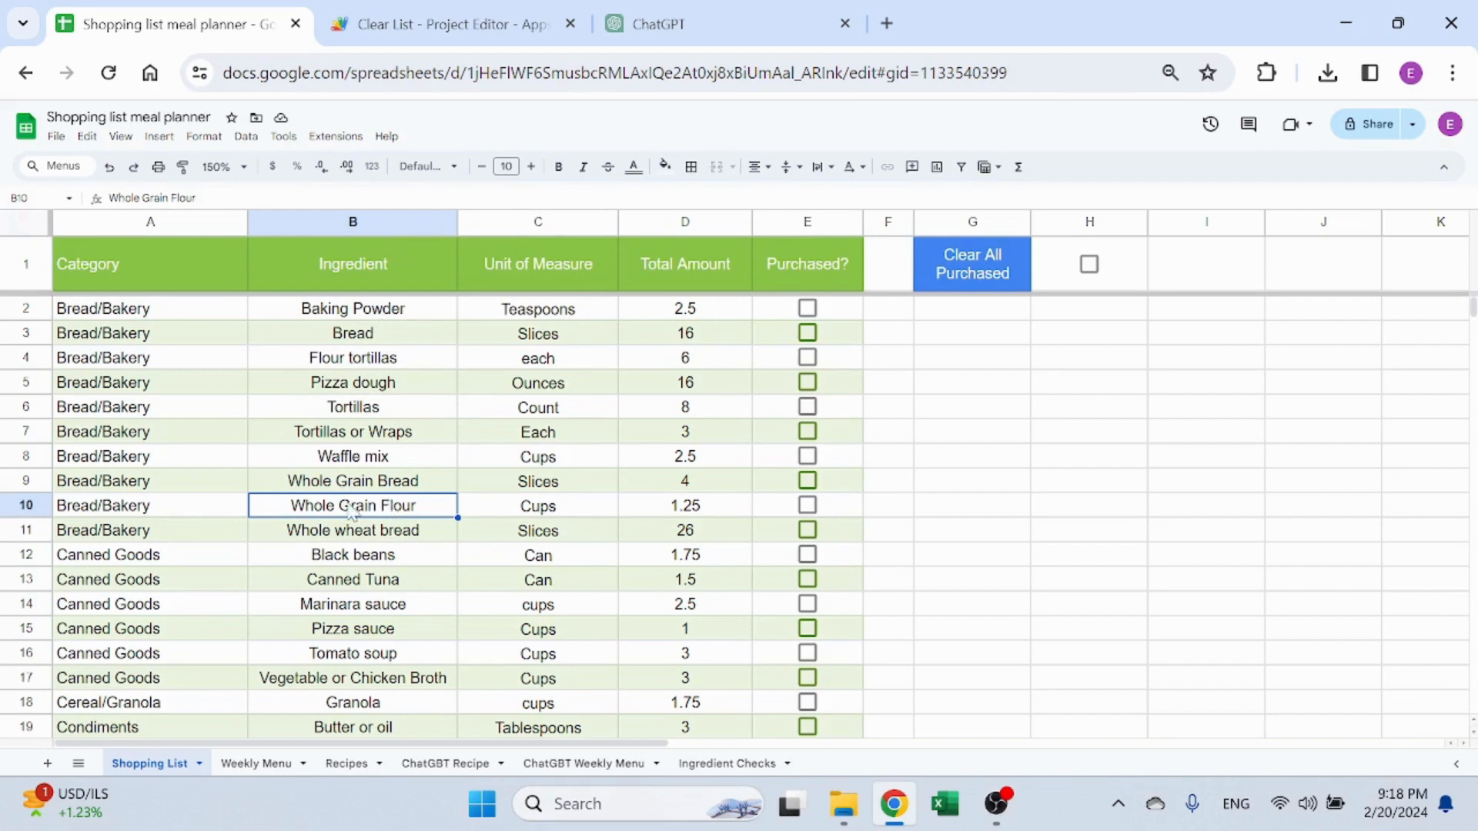
left_click_drag(155, 311, 191, 699)
left_click(176, 508)
left_click_drag(316, 679, 326, 568)
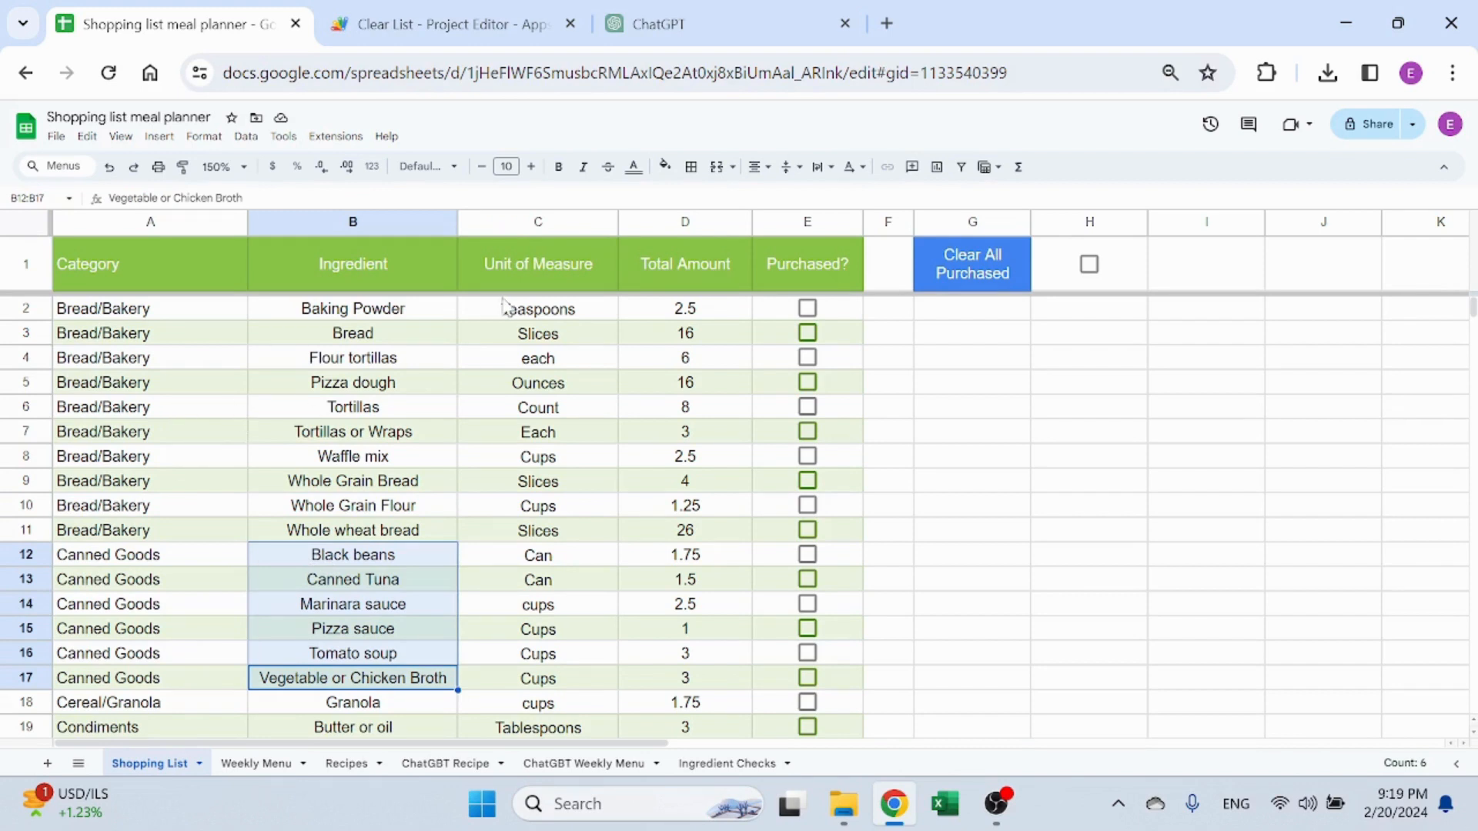
Examine the SUMIFS formula in Total Amount cell D2 and its Ingredient Amount, Category, Ingredient and Unit of measure columns on Recipes
left_click(647, 312)
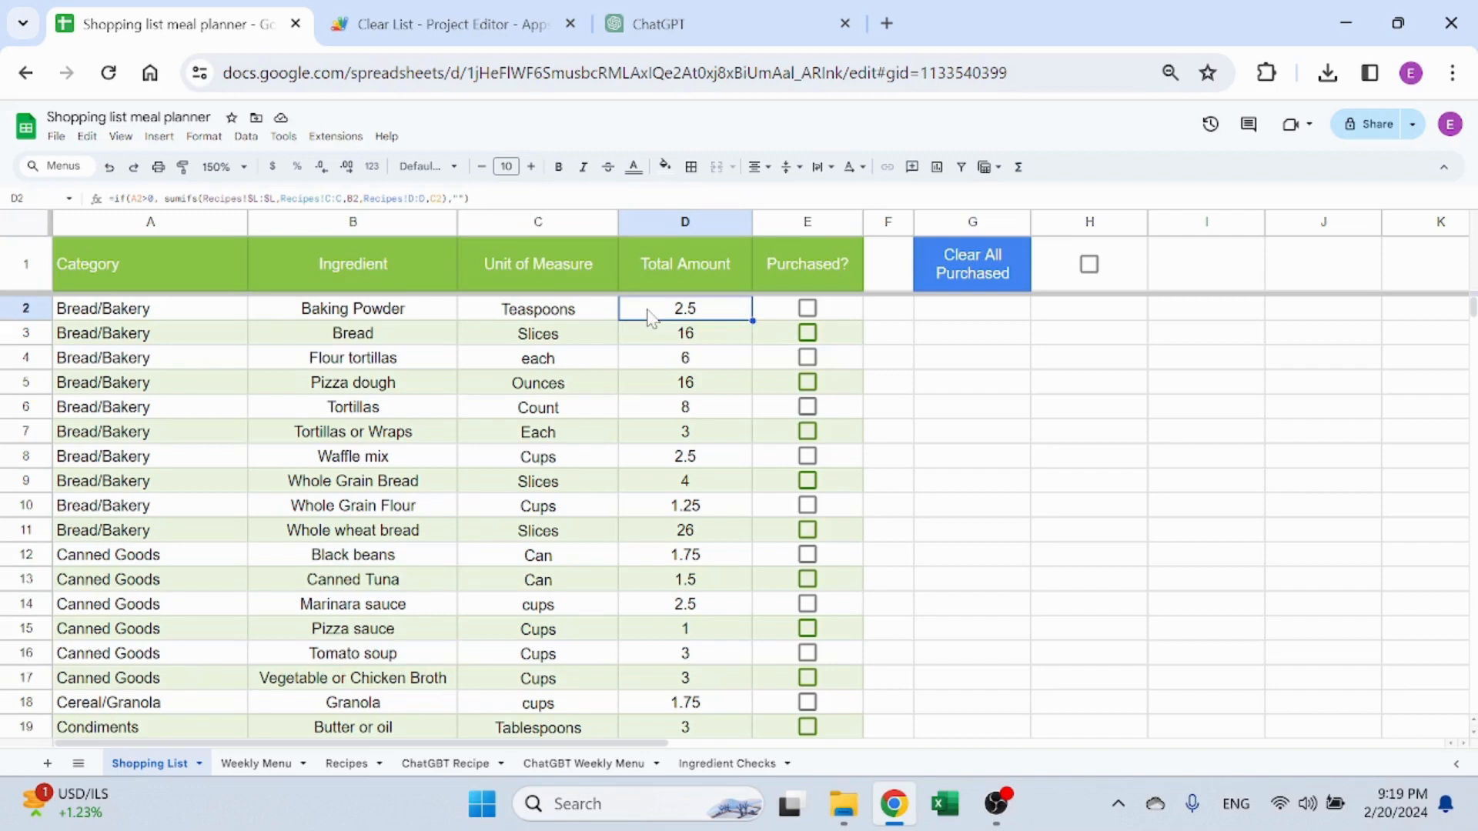
left_click(468, 199)
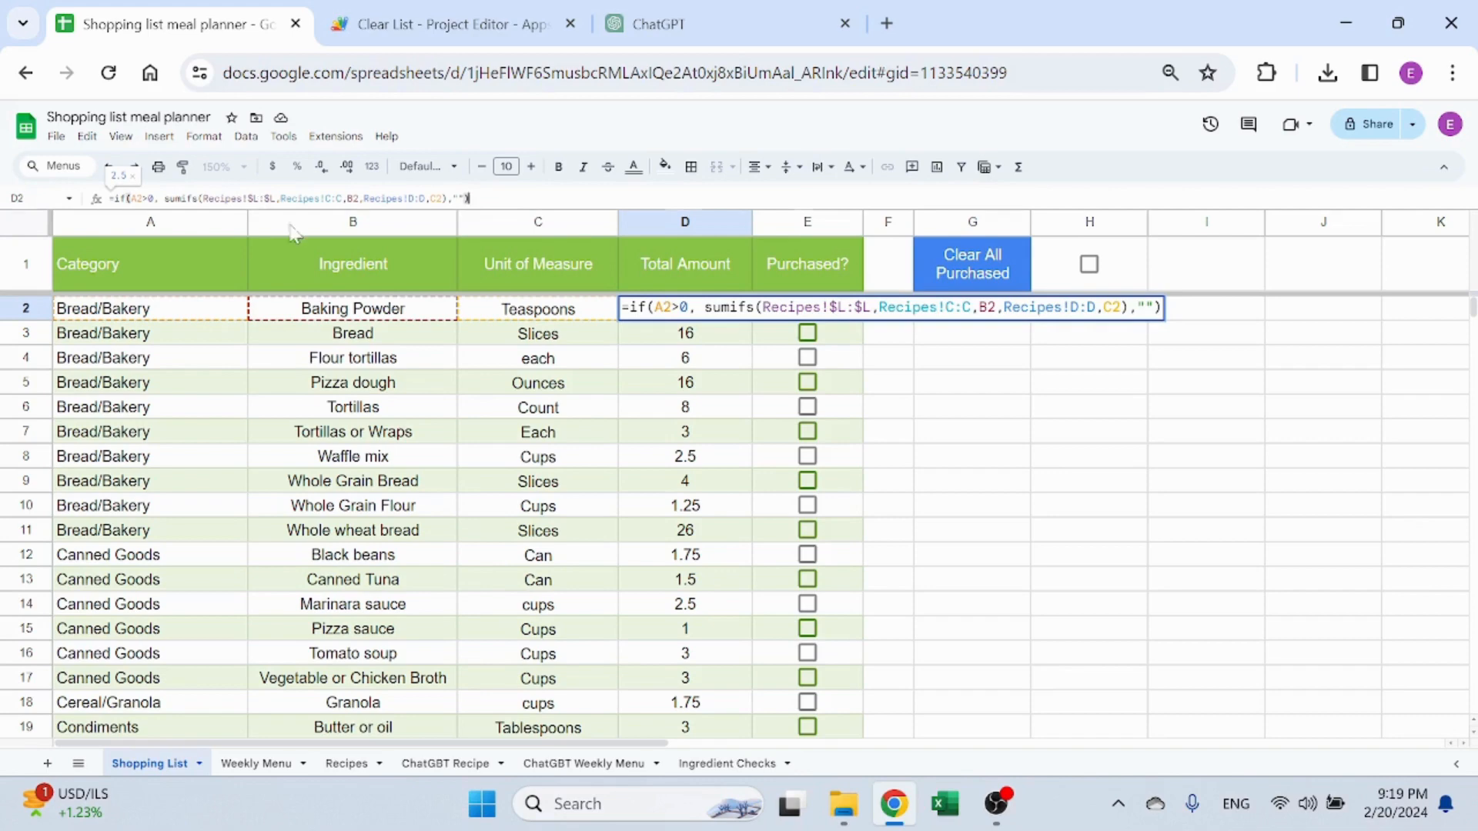
key("Escape")
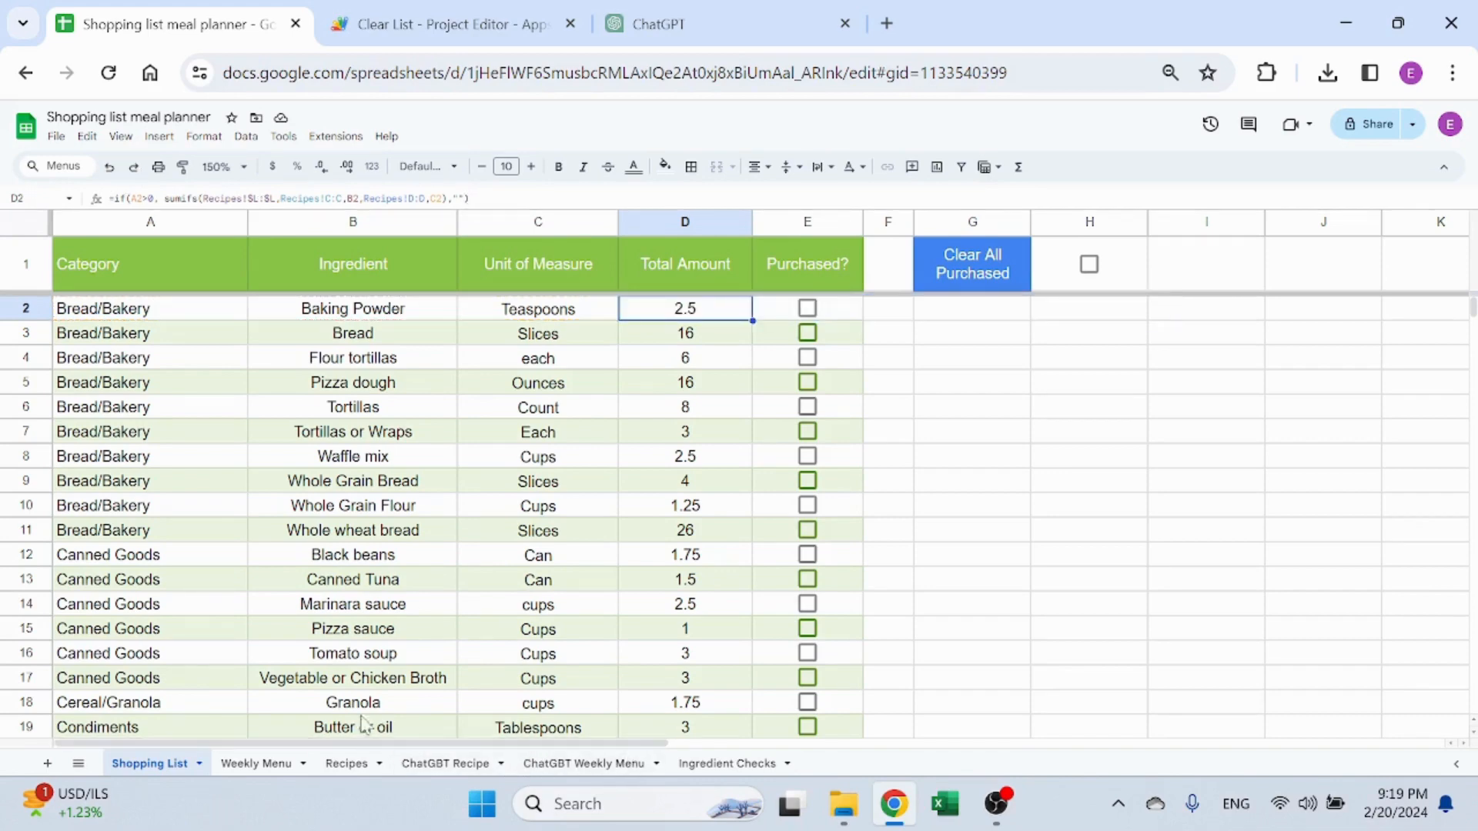
left_click(326, 768)
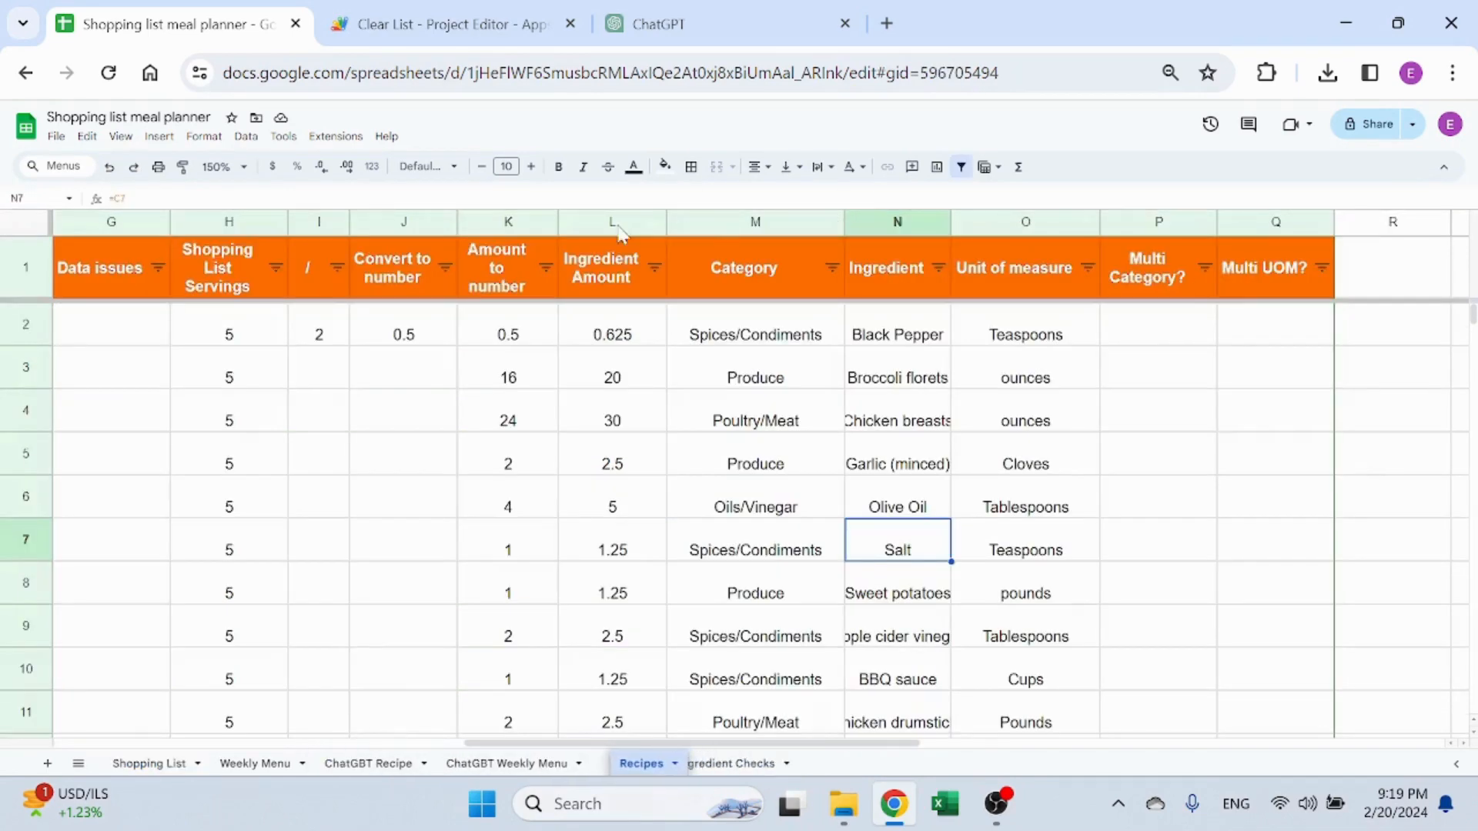
left_click(612, 221)
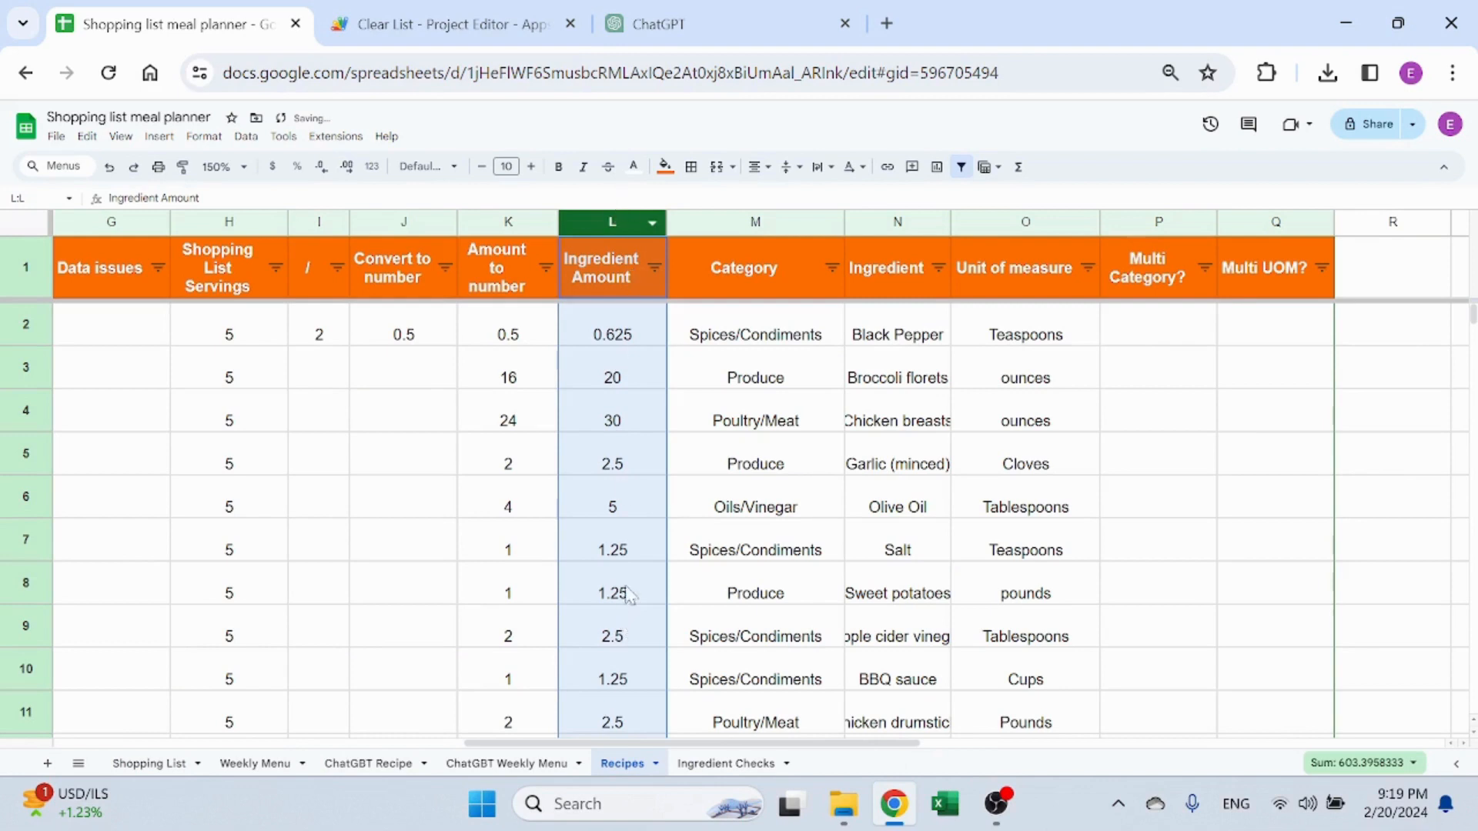
left_click_drag(755, 224, 1004, 224)
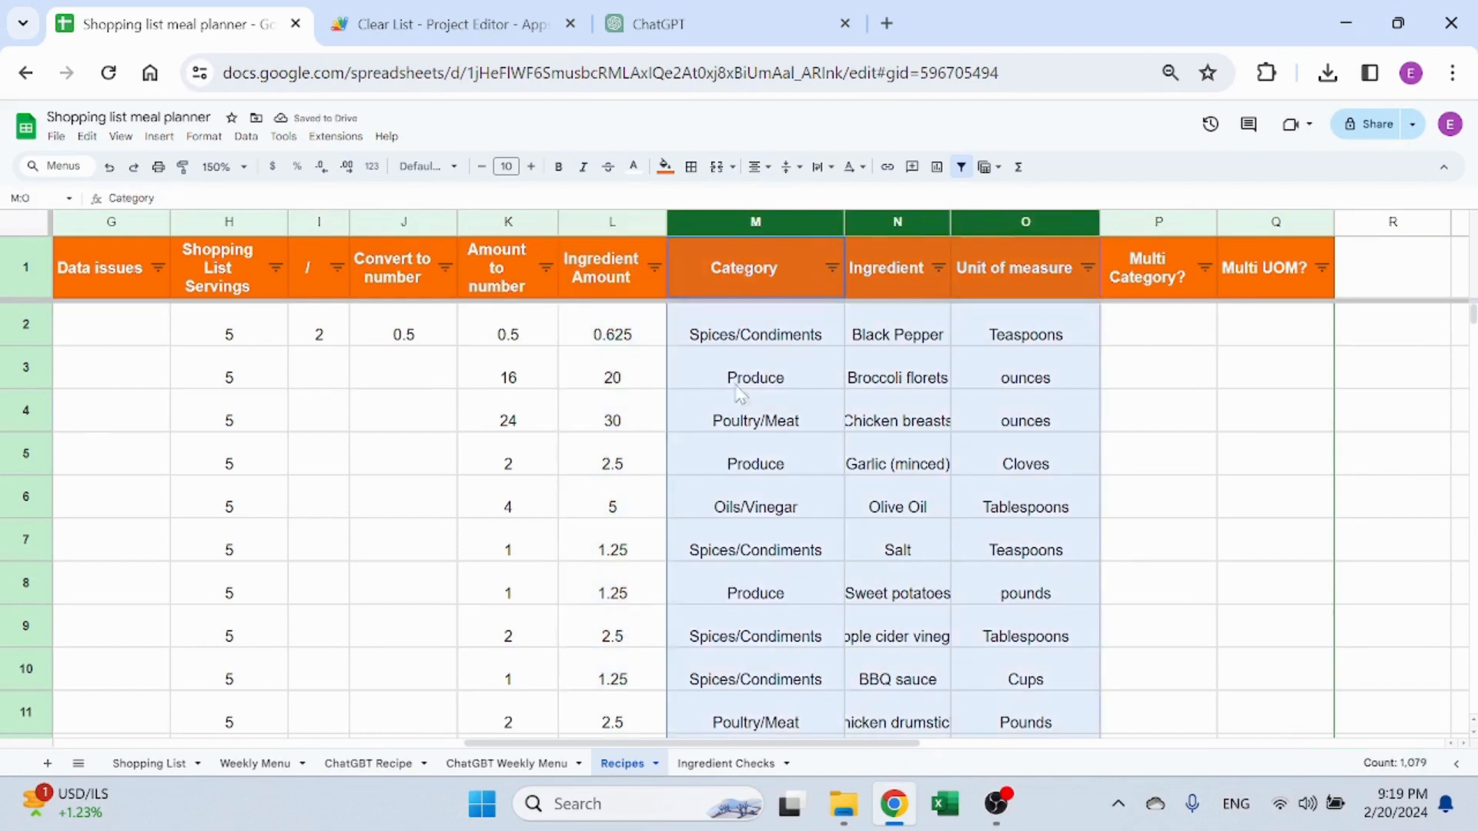
left_click(738, 407)
Move the Recipes sheet to directly after Weekly Menu and return to the Shopping List sheet
left_click_drag(626, 766, 360, 766)
left_click(160, 770)
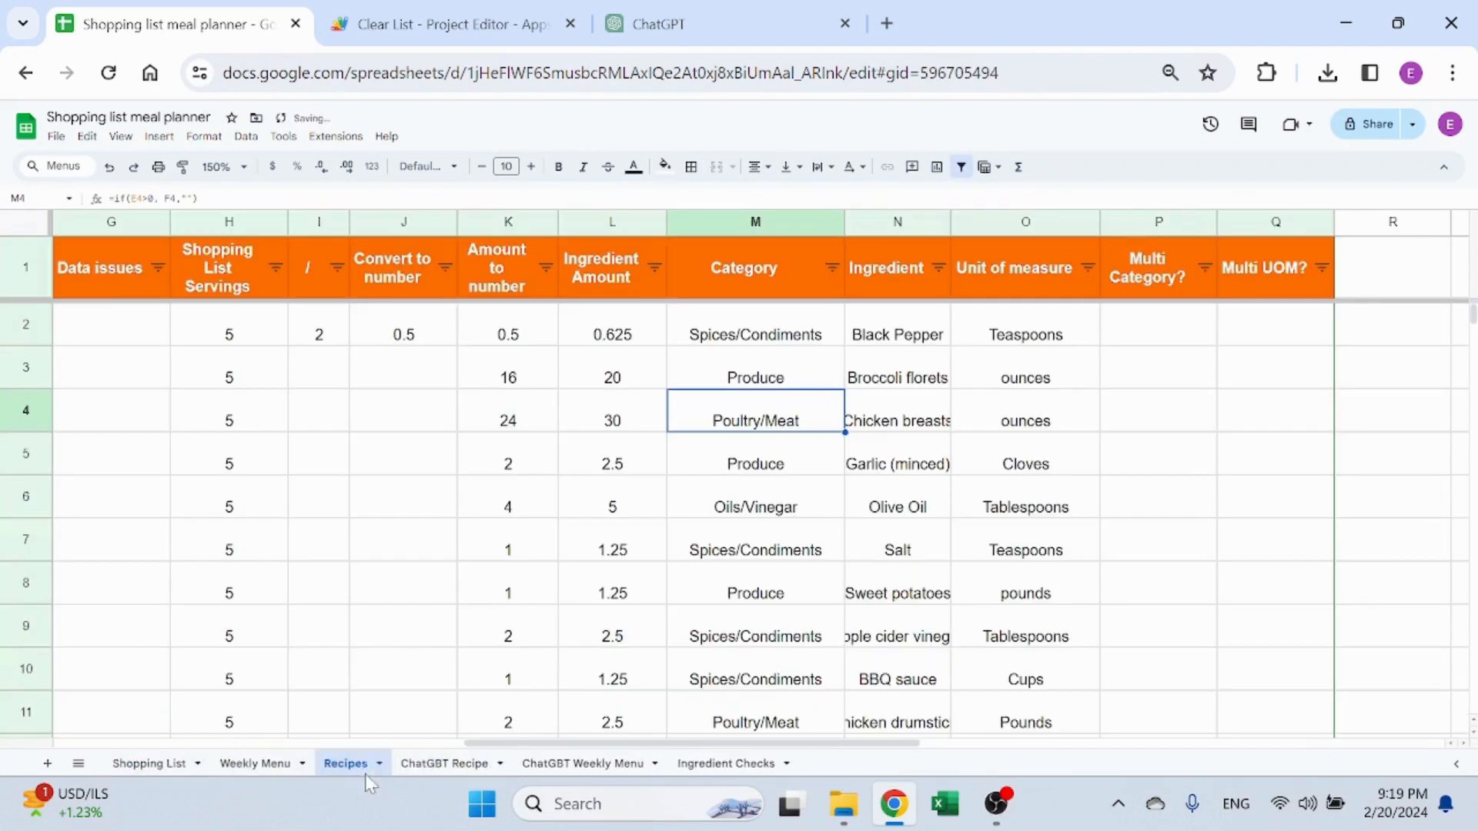
left_click(255, 763)
left_click(148, 763)
Match the criteria in the D2 SUMIFS formula to the ingredient in B2 and the unit of measure in C2
left_click(758, 338)
left_click(687, 311)
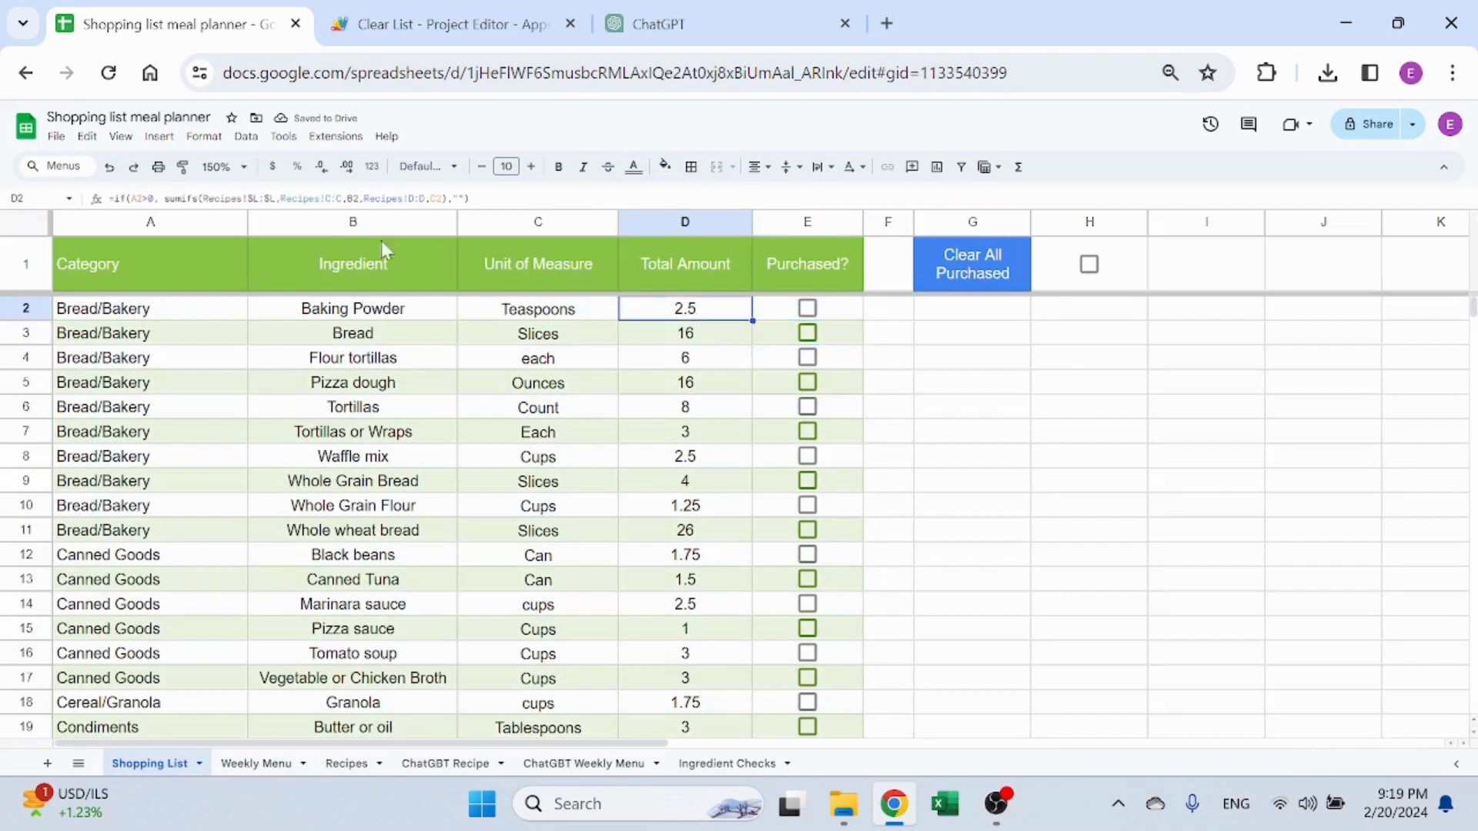
left_click(470, 199)
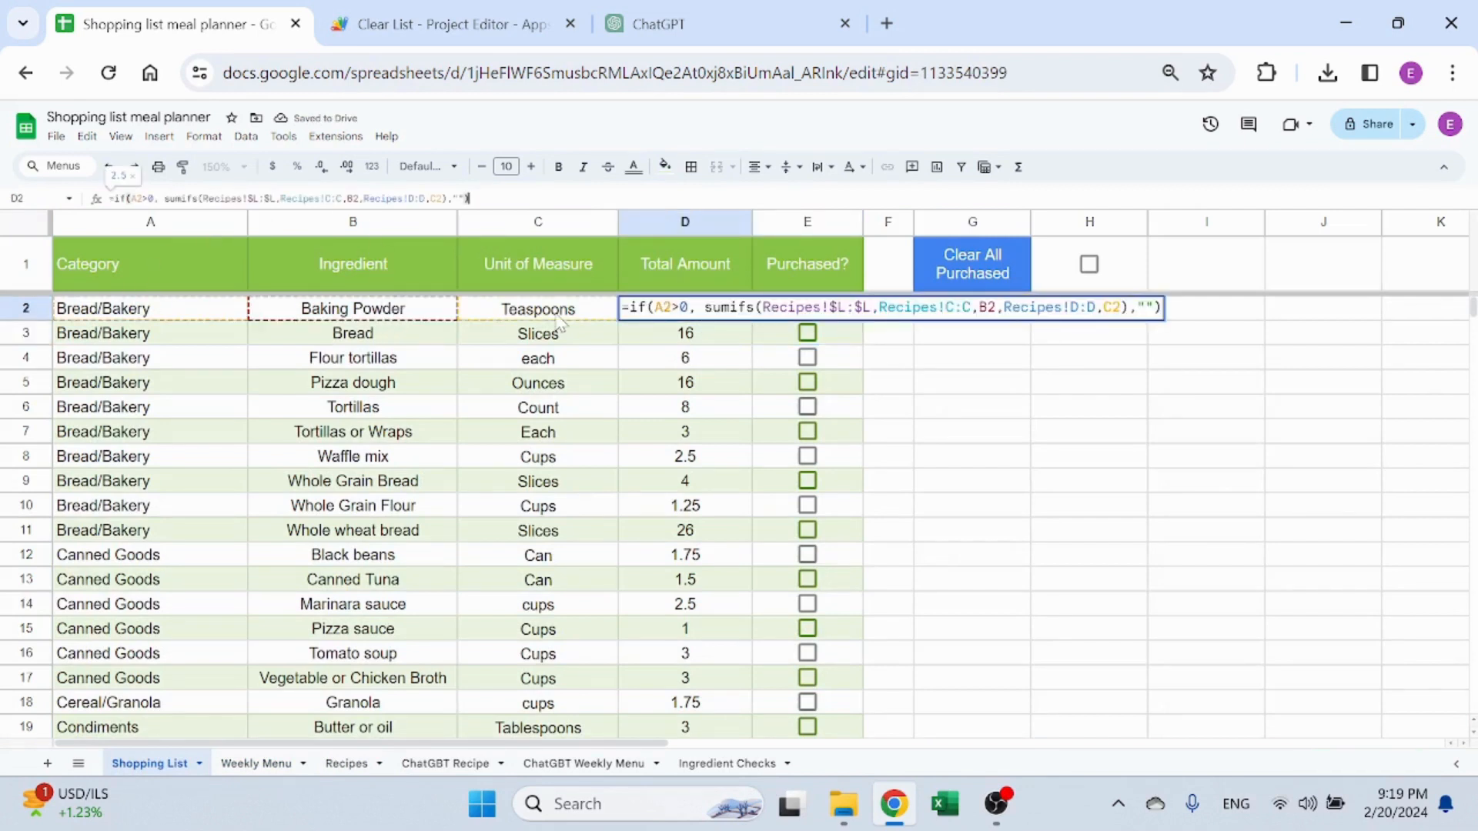
key("Escape")
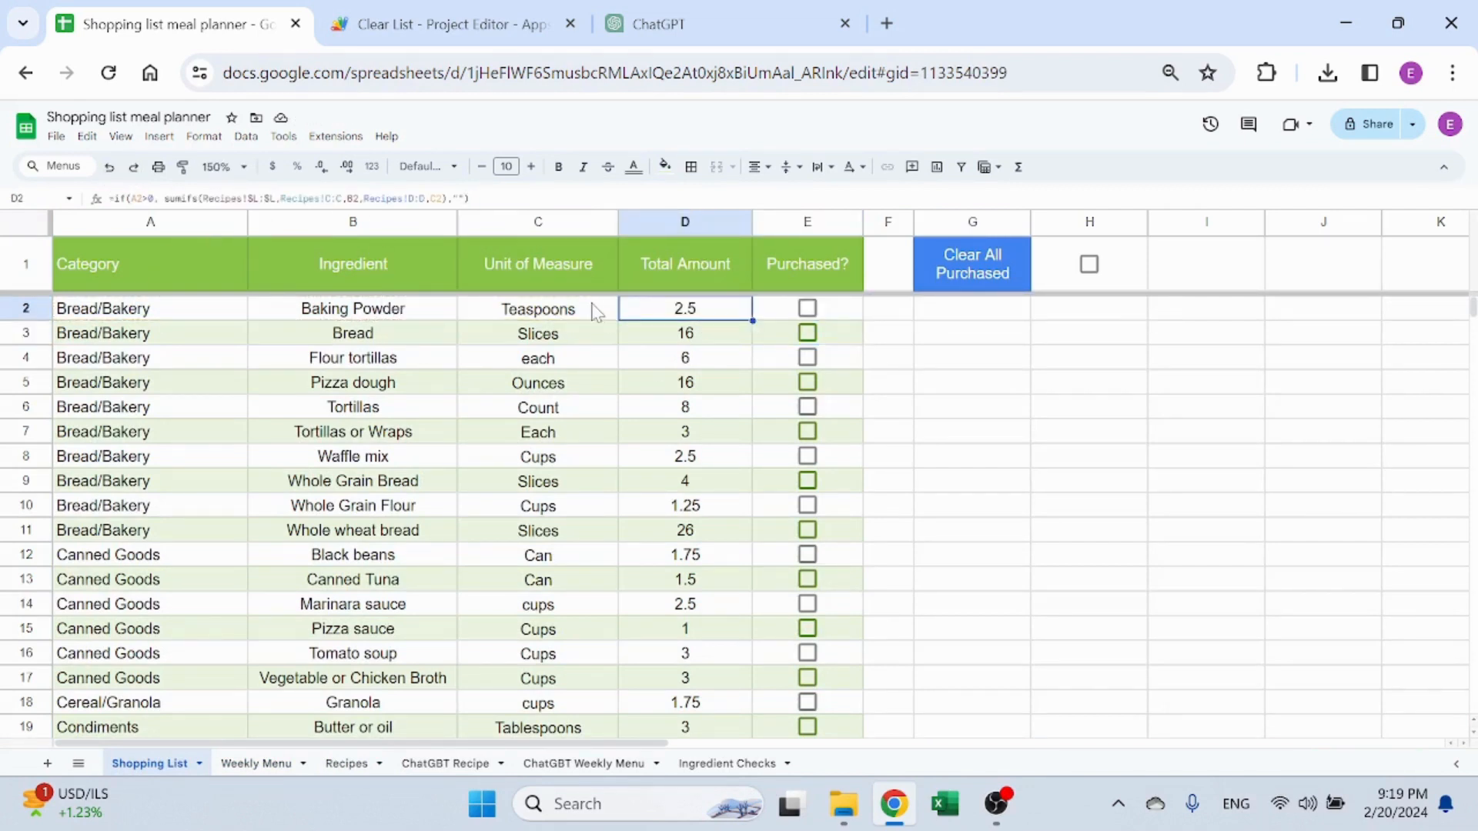
left_click(404, 312)
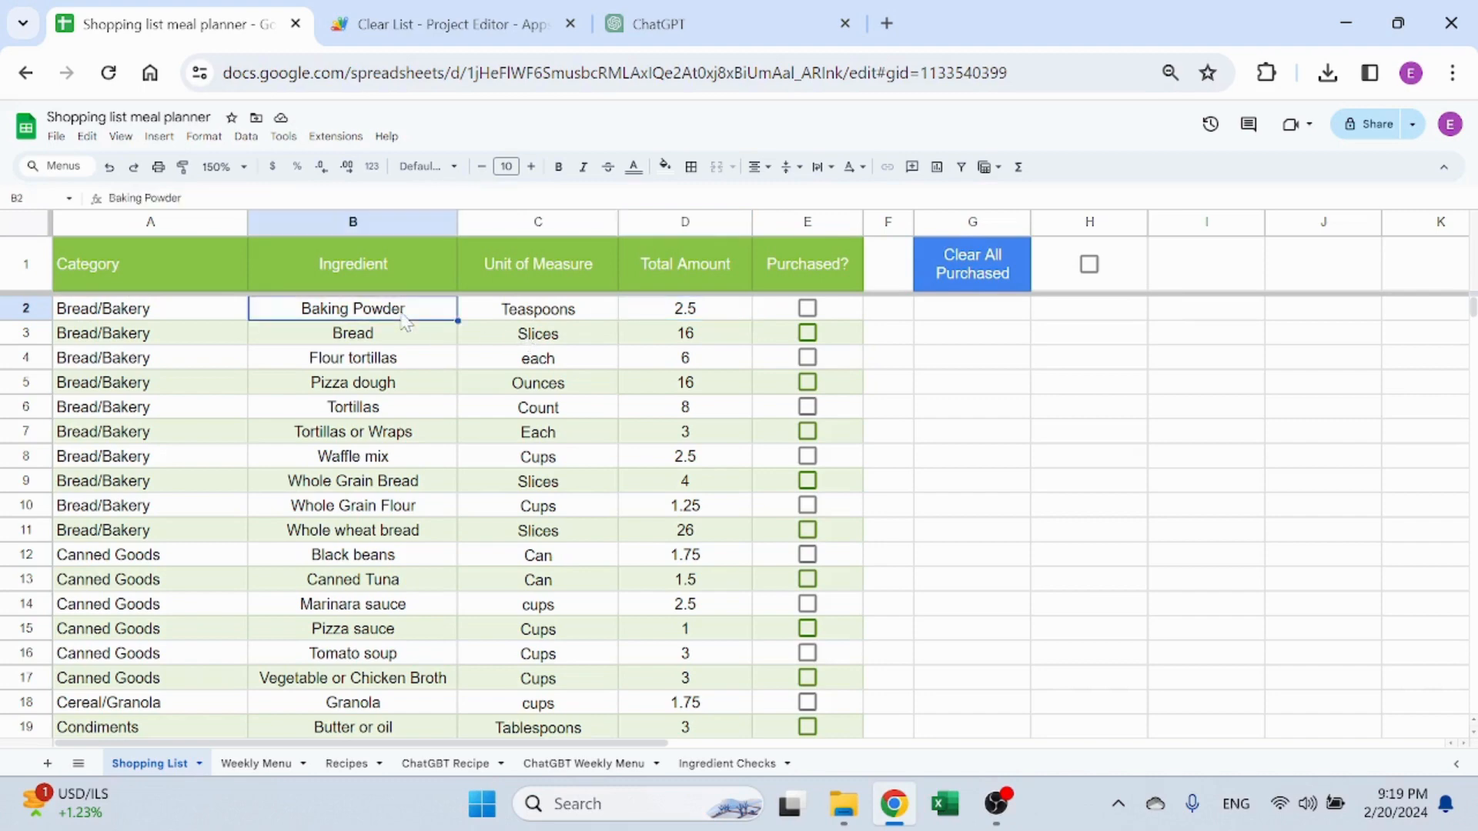
left_click(660, 311)
left_click(542, 314)
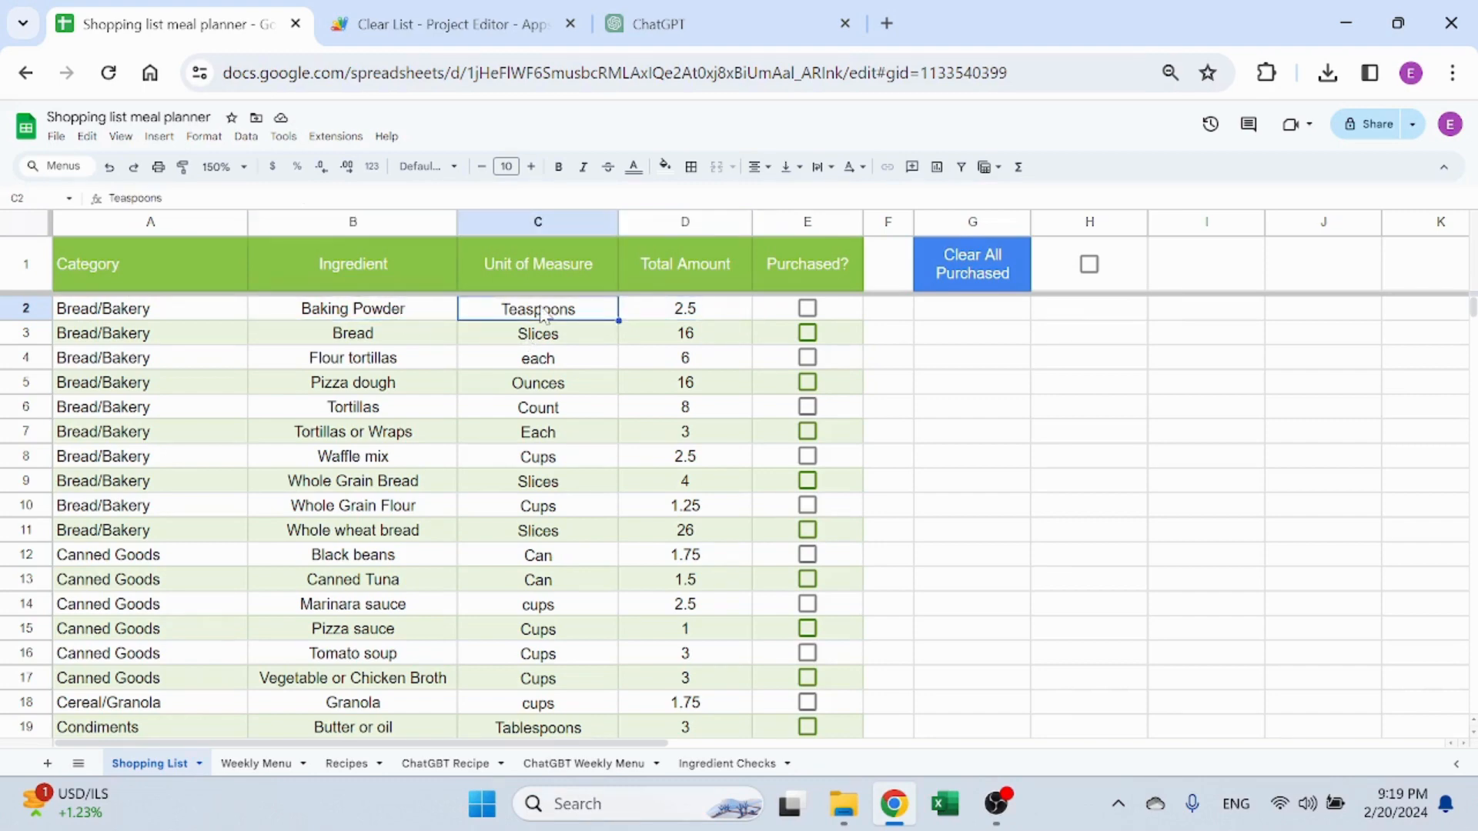
Review the Weekly Menu's meals and servings against the Total Amount column on the Shopping List sheet
left_click(256, 763)
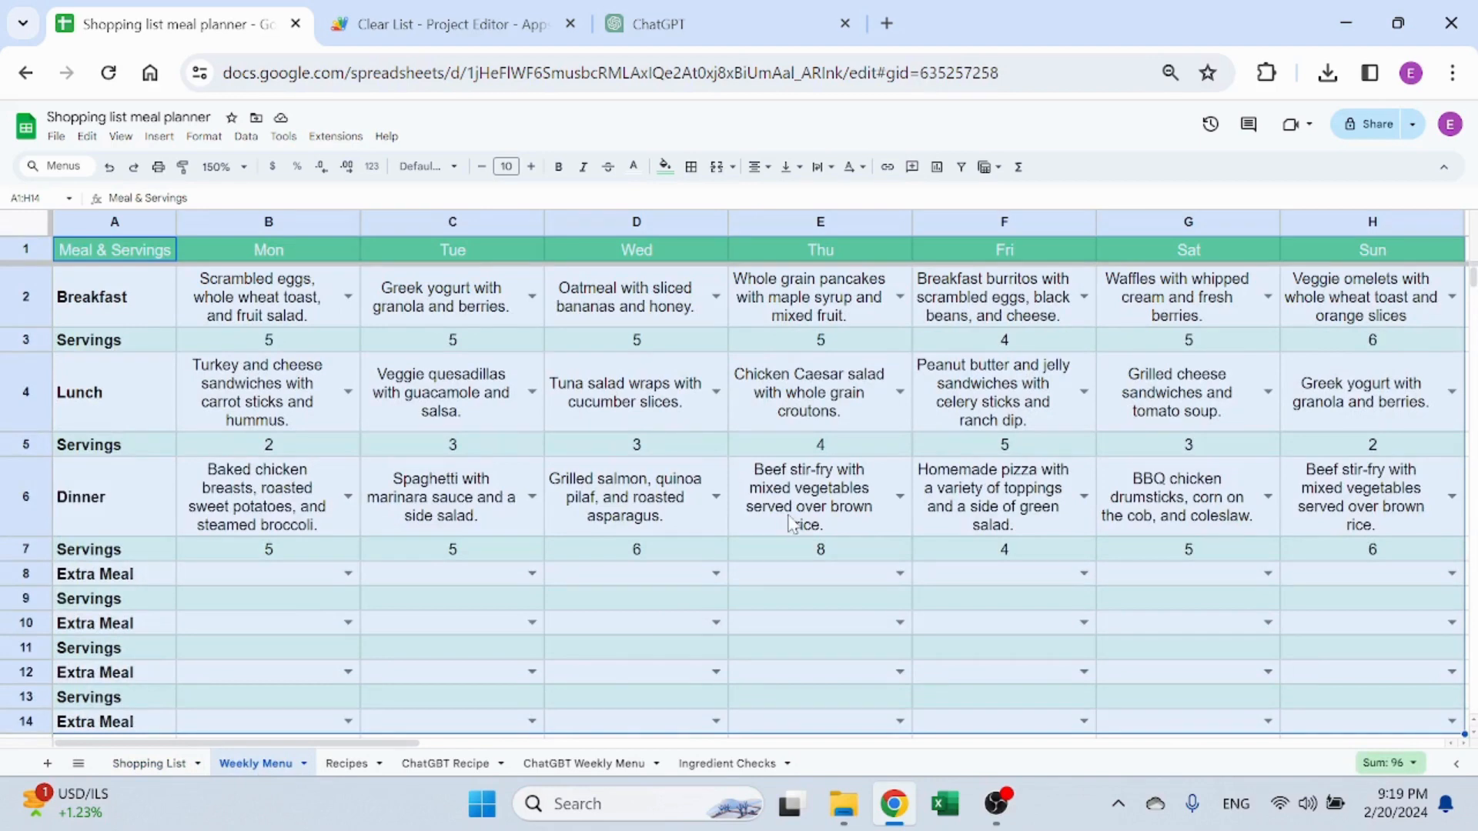
left_click(150, 763)
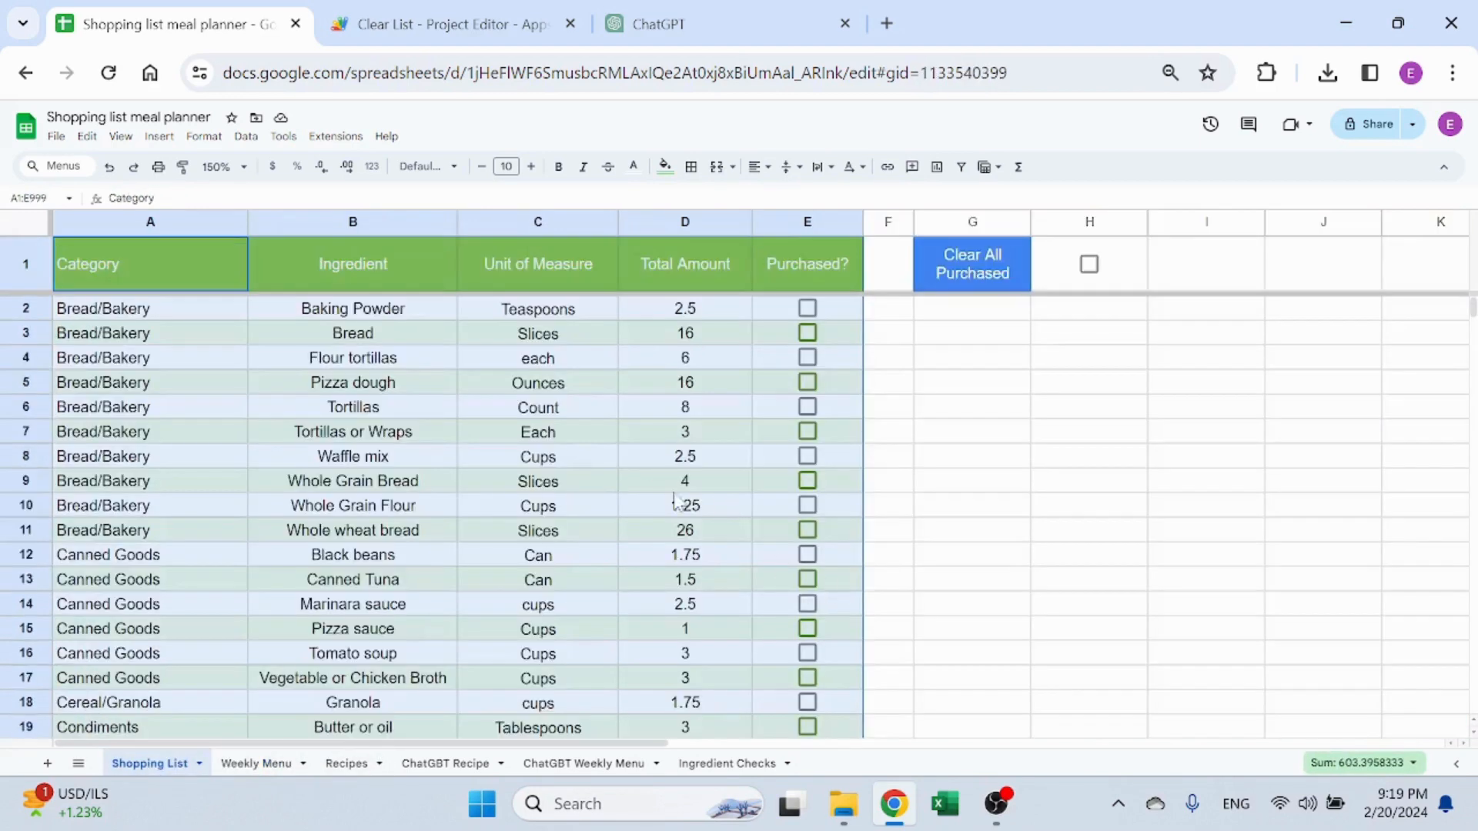
left_click(675, 492)
left_click(1022, 436)
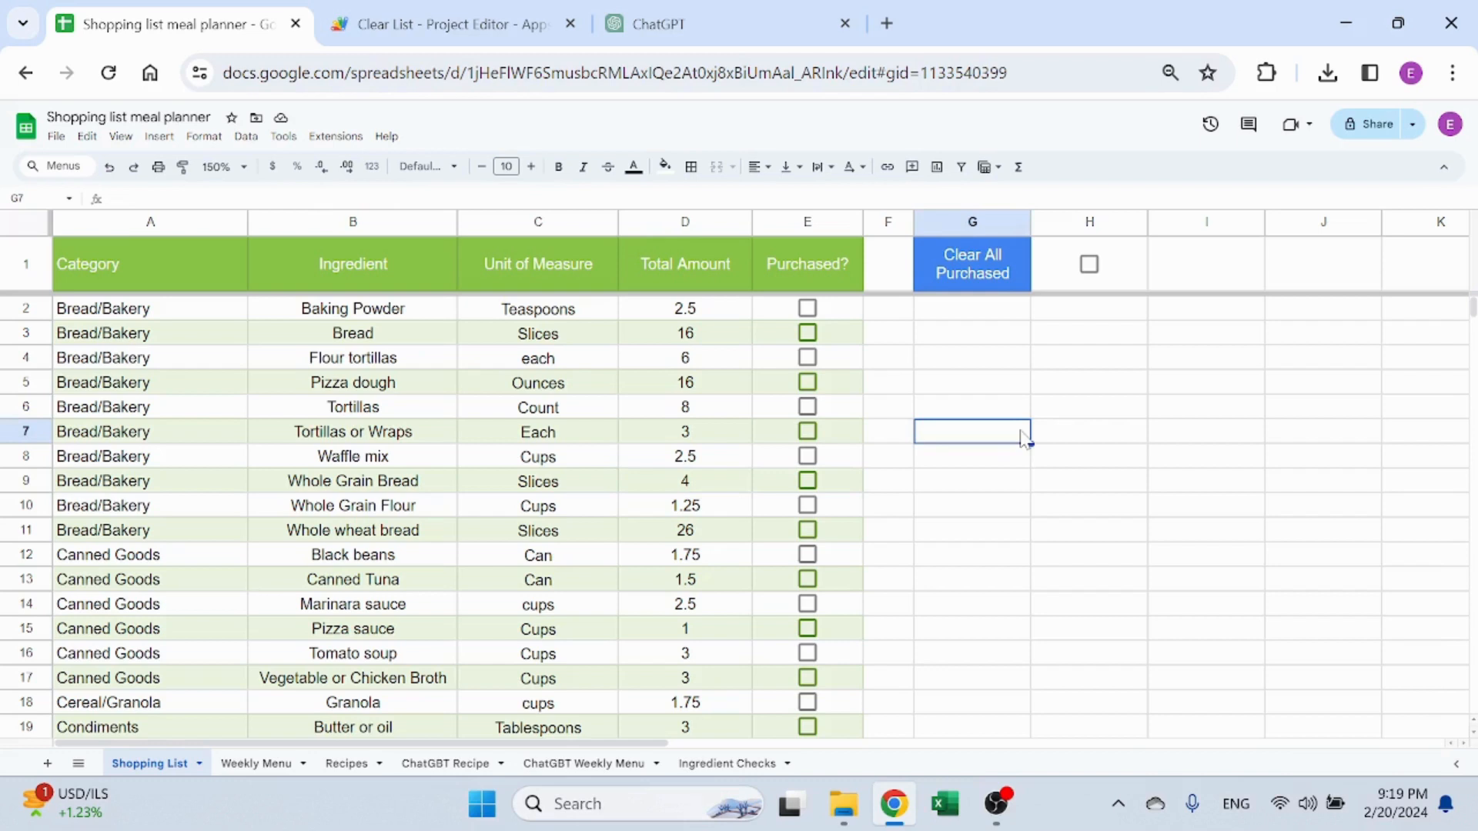
Mark Baking Powder as purchased and inspect the formatting across its row
left_click(807, 308)
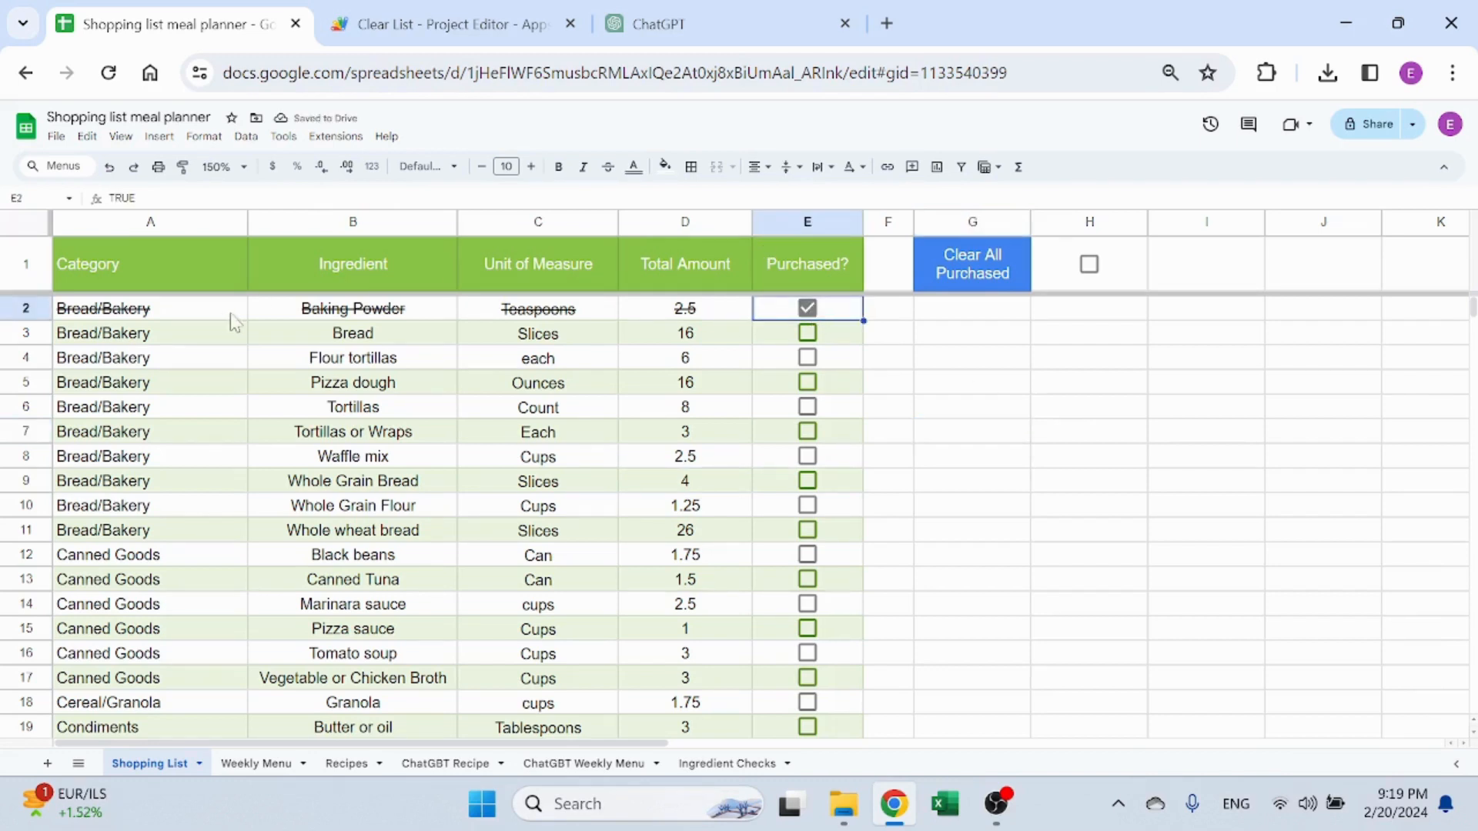
left_click_drag(123, 325, 684, 318)
left_click(684, 316)
left_click(849, 317)
Add a data validation rule with the Checkbox criterion to cell H4 of the Shopping List
left_click(1101, 363)
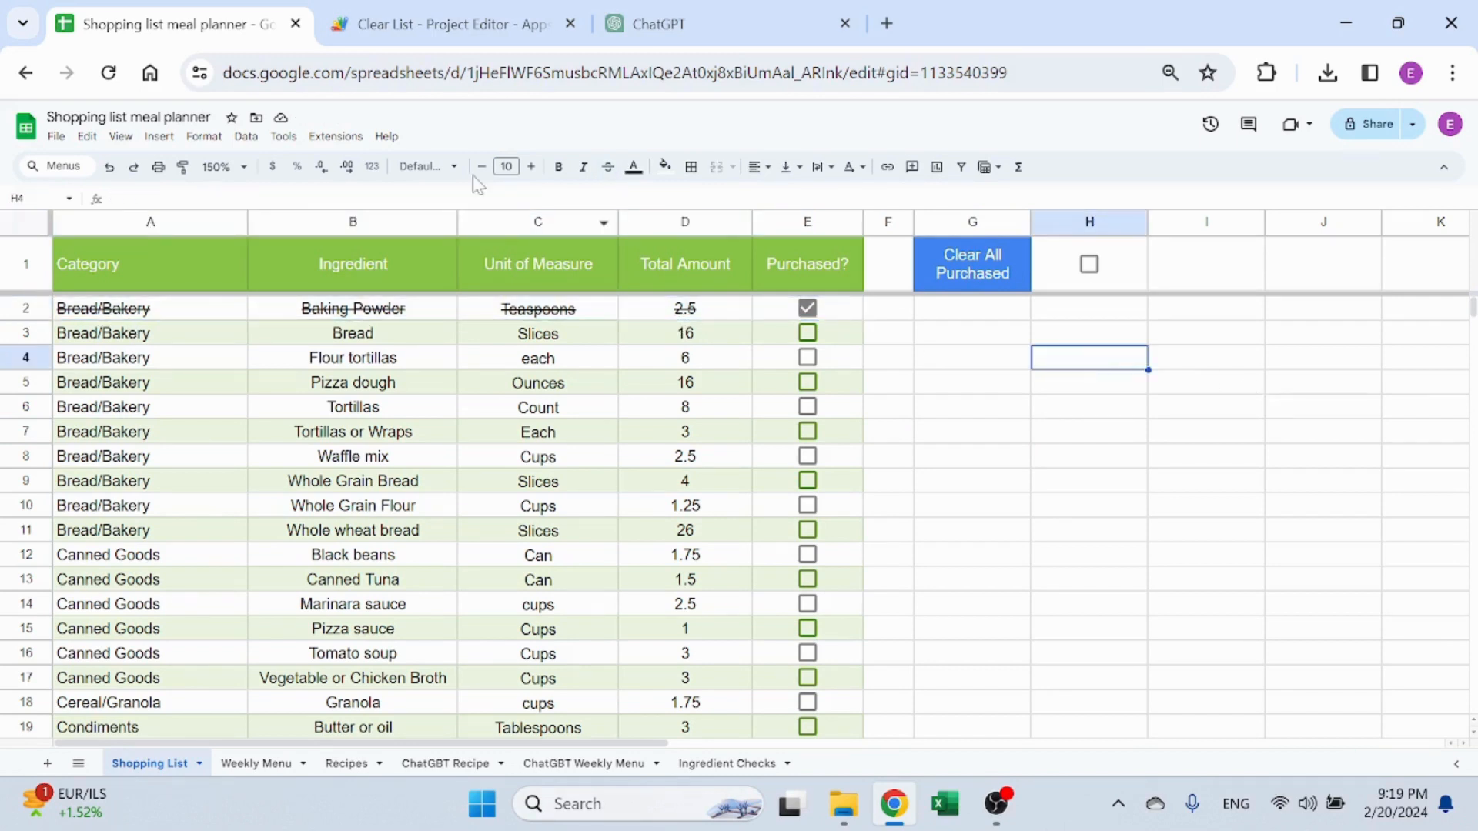
left_click(250, 138)
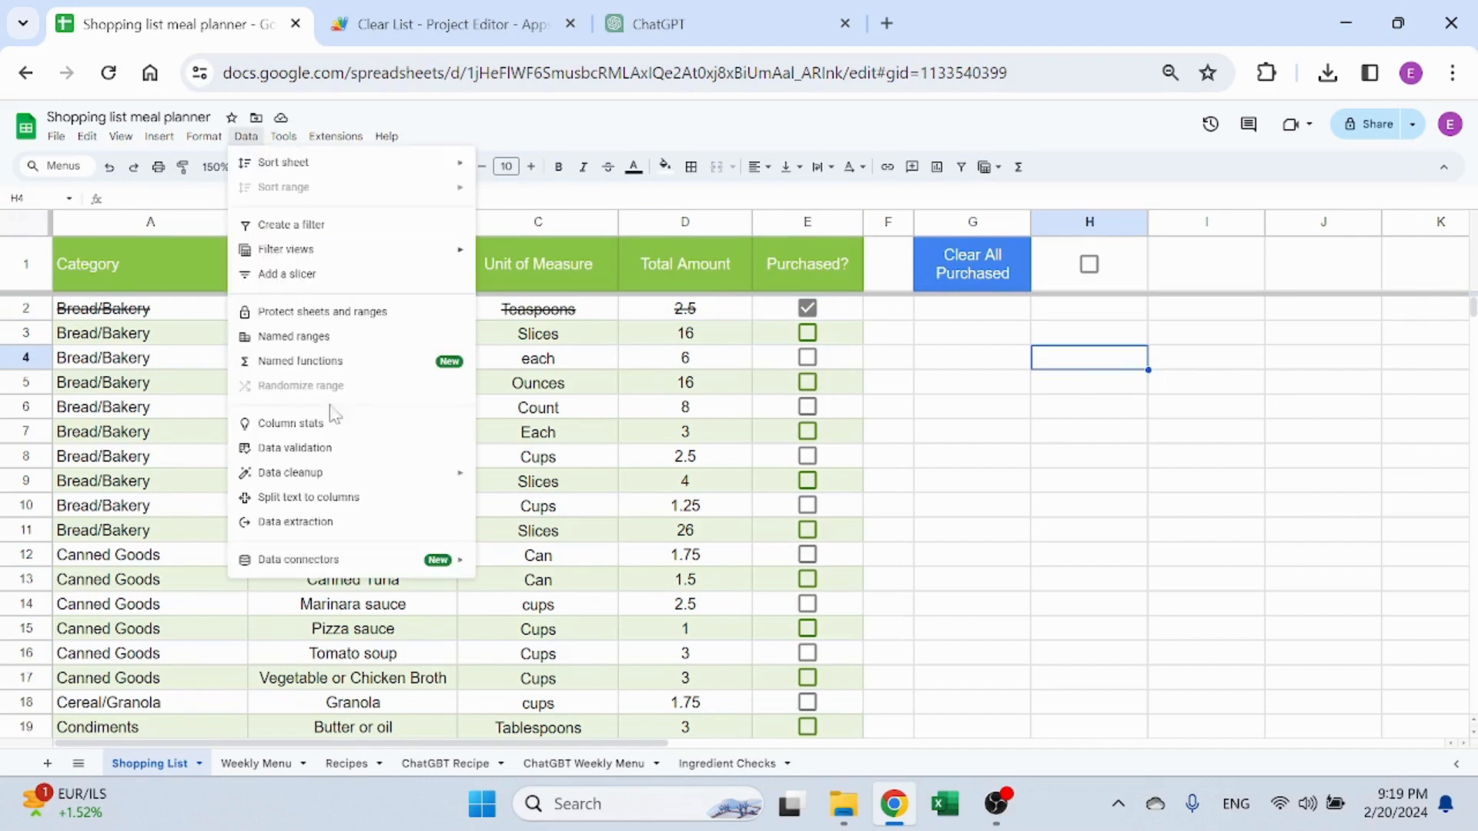
left_click(312, 449)
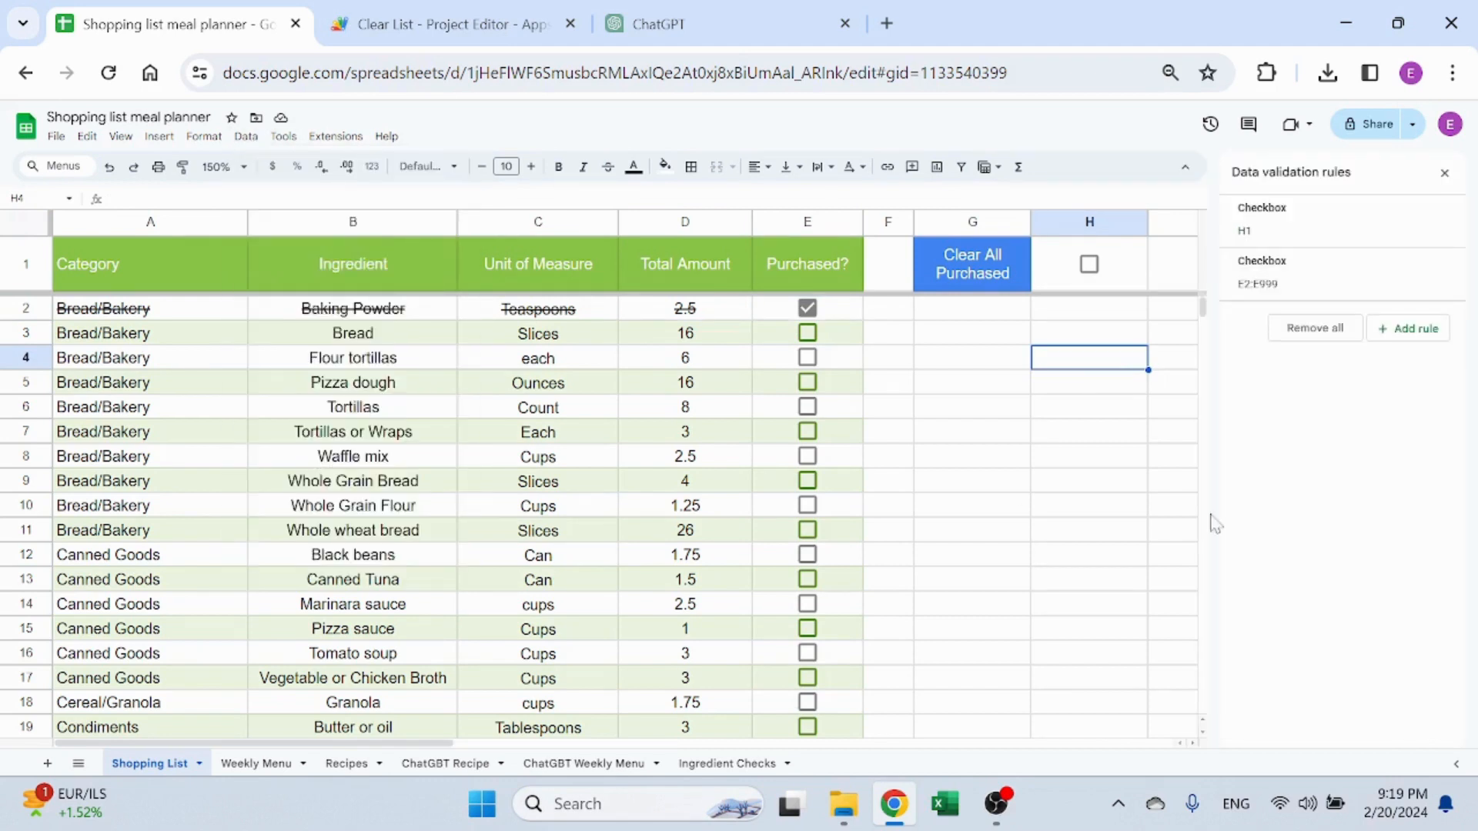
left_click(1398, 328)
left_click(1317, 311)
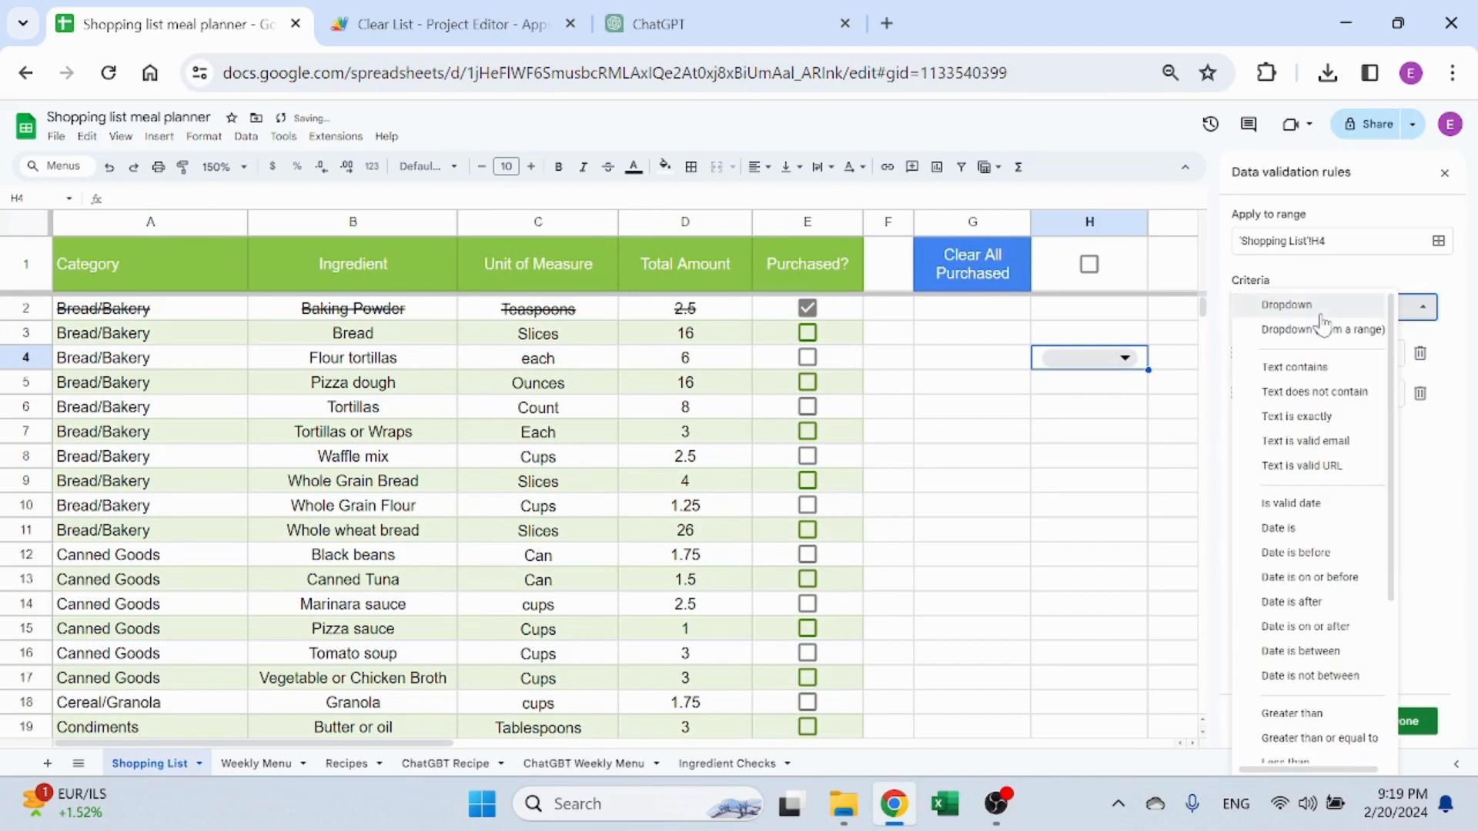
scroll(1313, 493, "down", 5)
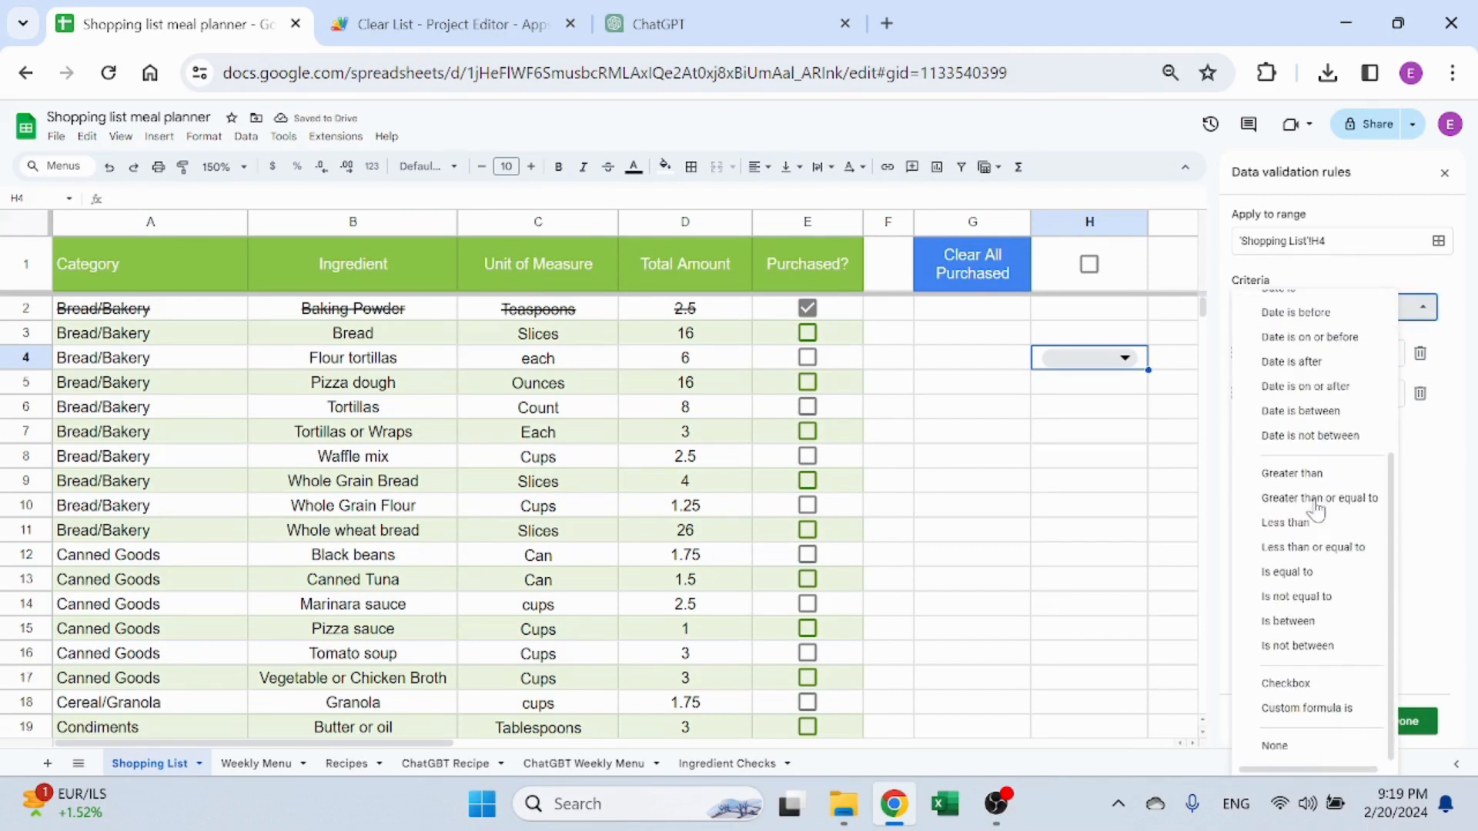
left_click(1297, 677)
left_click(1379, 715)
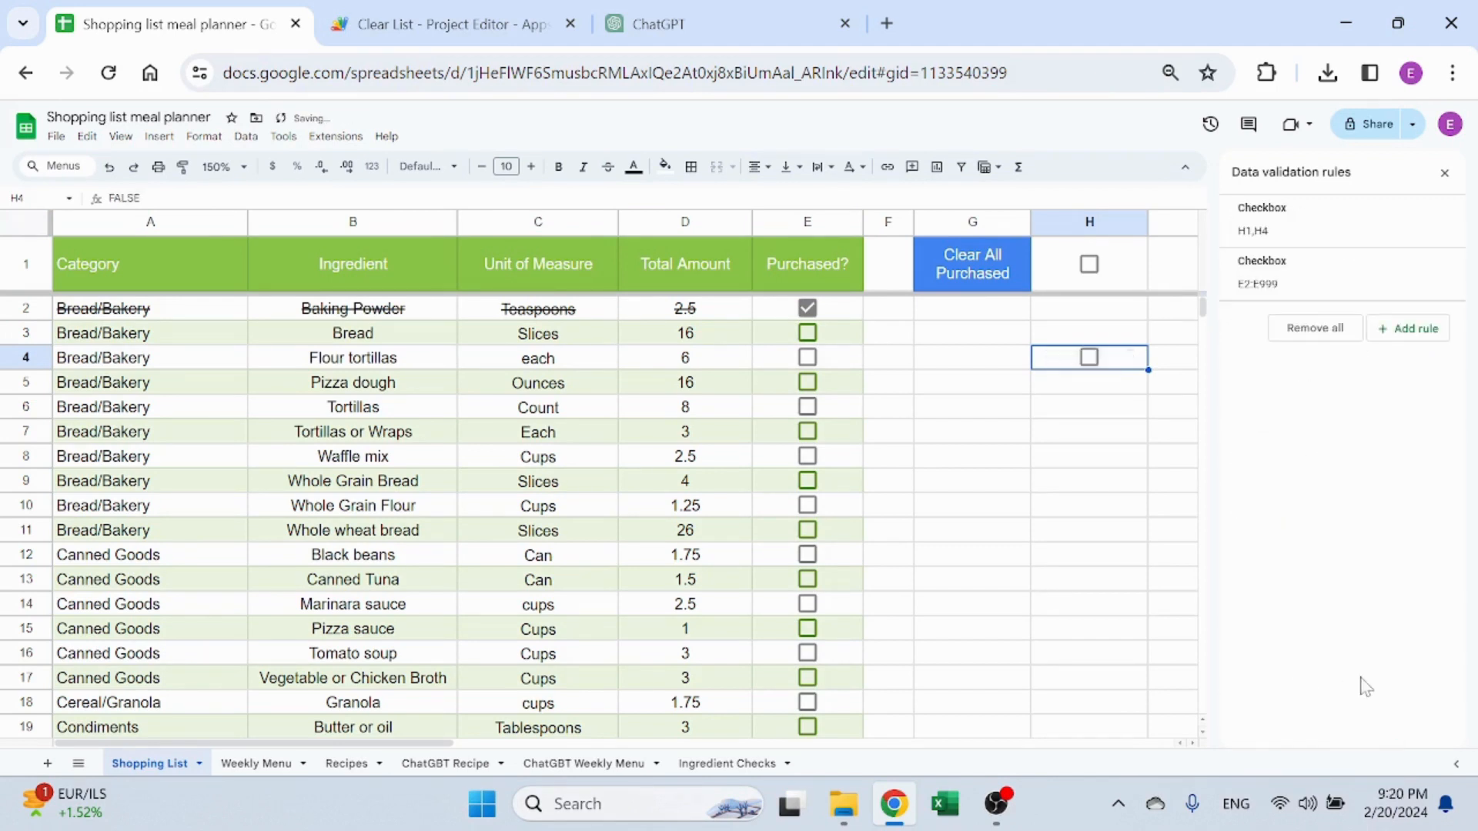
Test the checkbox in H4, and remove it by pasting the blank cell H5 over it
left_click(1096, 360)
left_click(1096, 360)
left_click(1094, 389)
key("ctrl+c")
left_click(1116, 363)
key("ctrl+v")
left_click(1110, 383)
left_click(1007, 342)
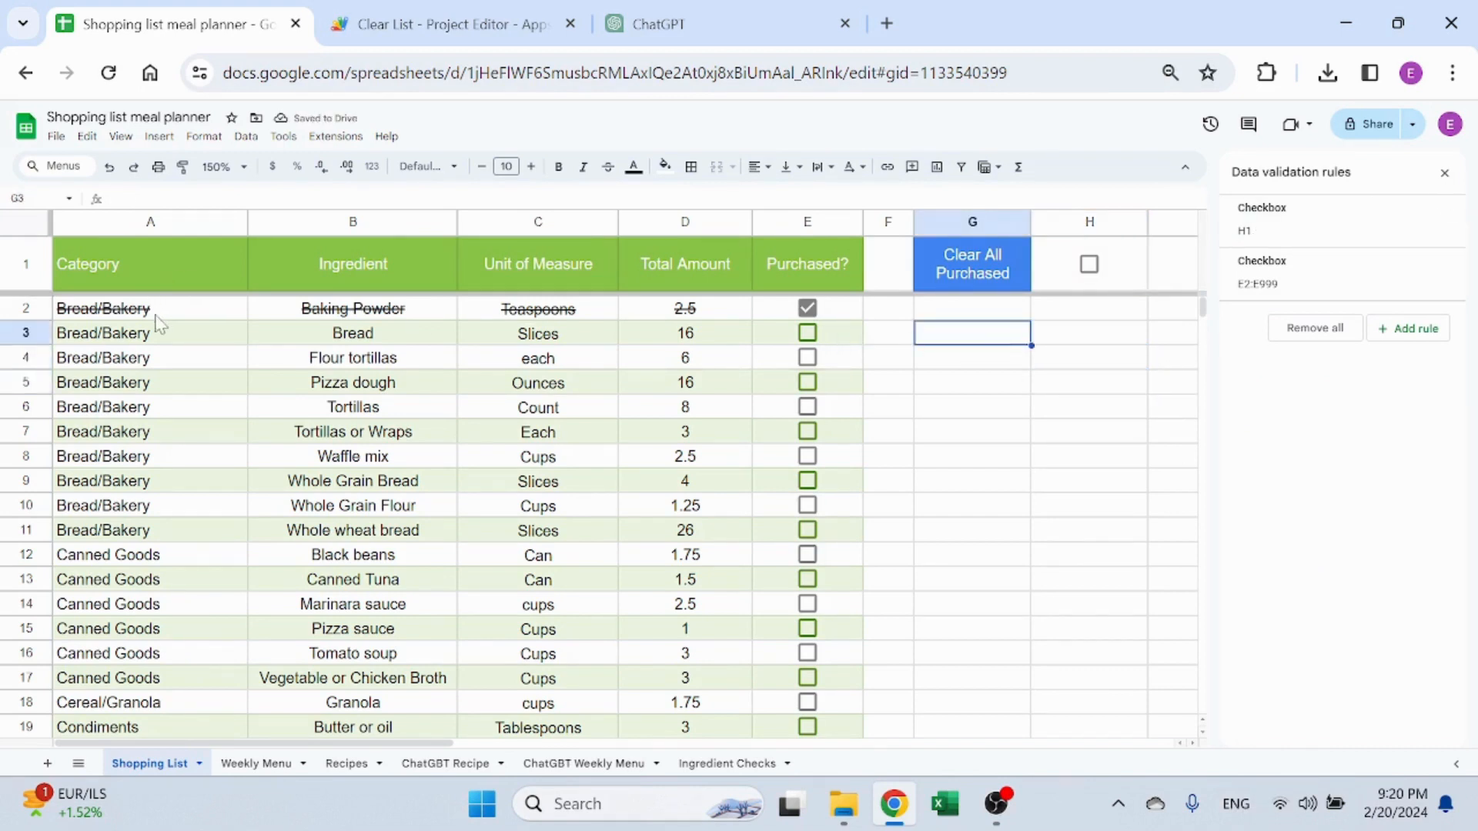
Close the data validation rules and open the conditional formatting rule that covers A2:D2
left_click_drag(154, 323, 766, 322)
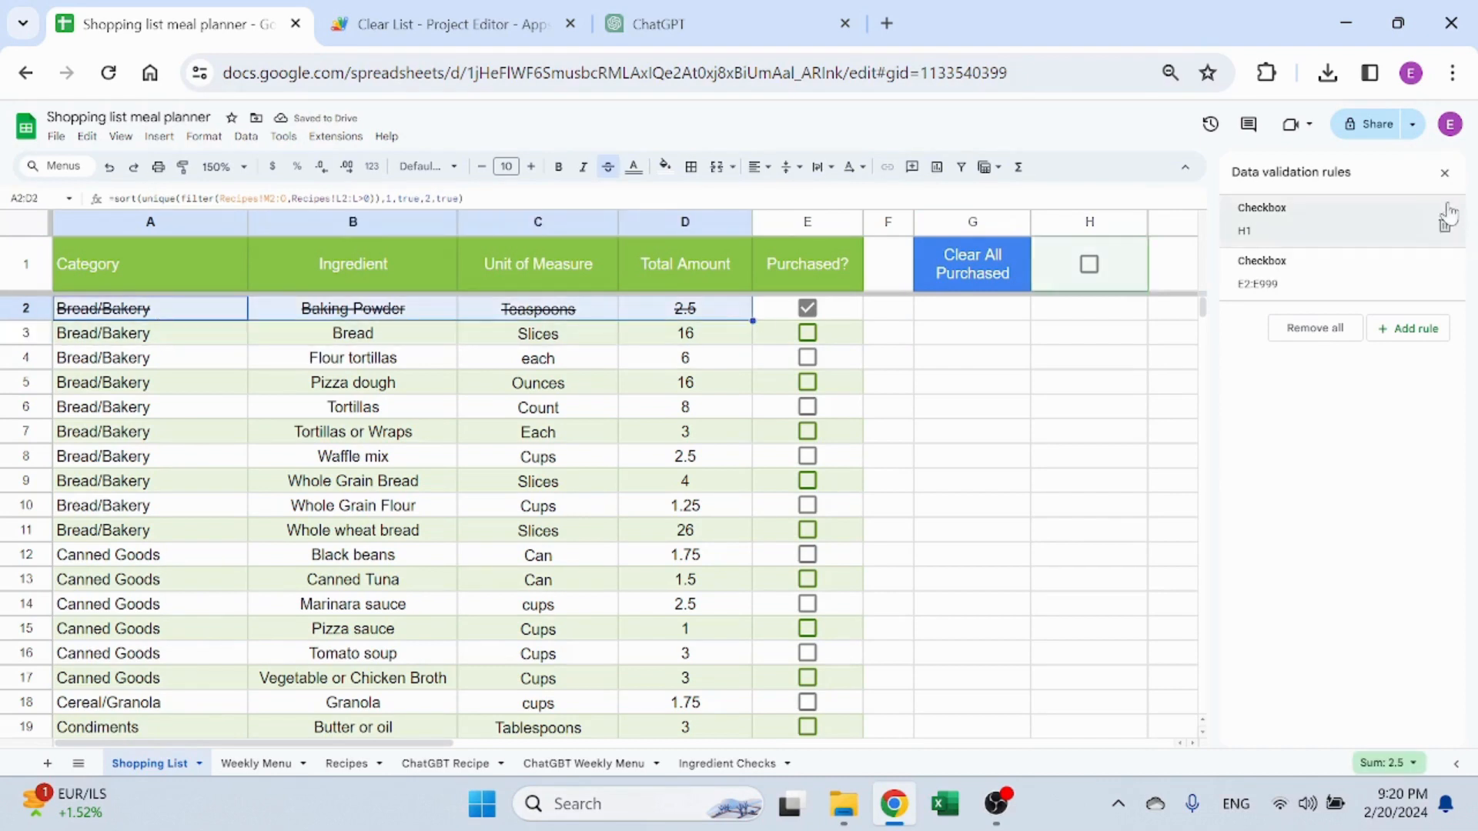
left_click(1445, 172)
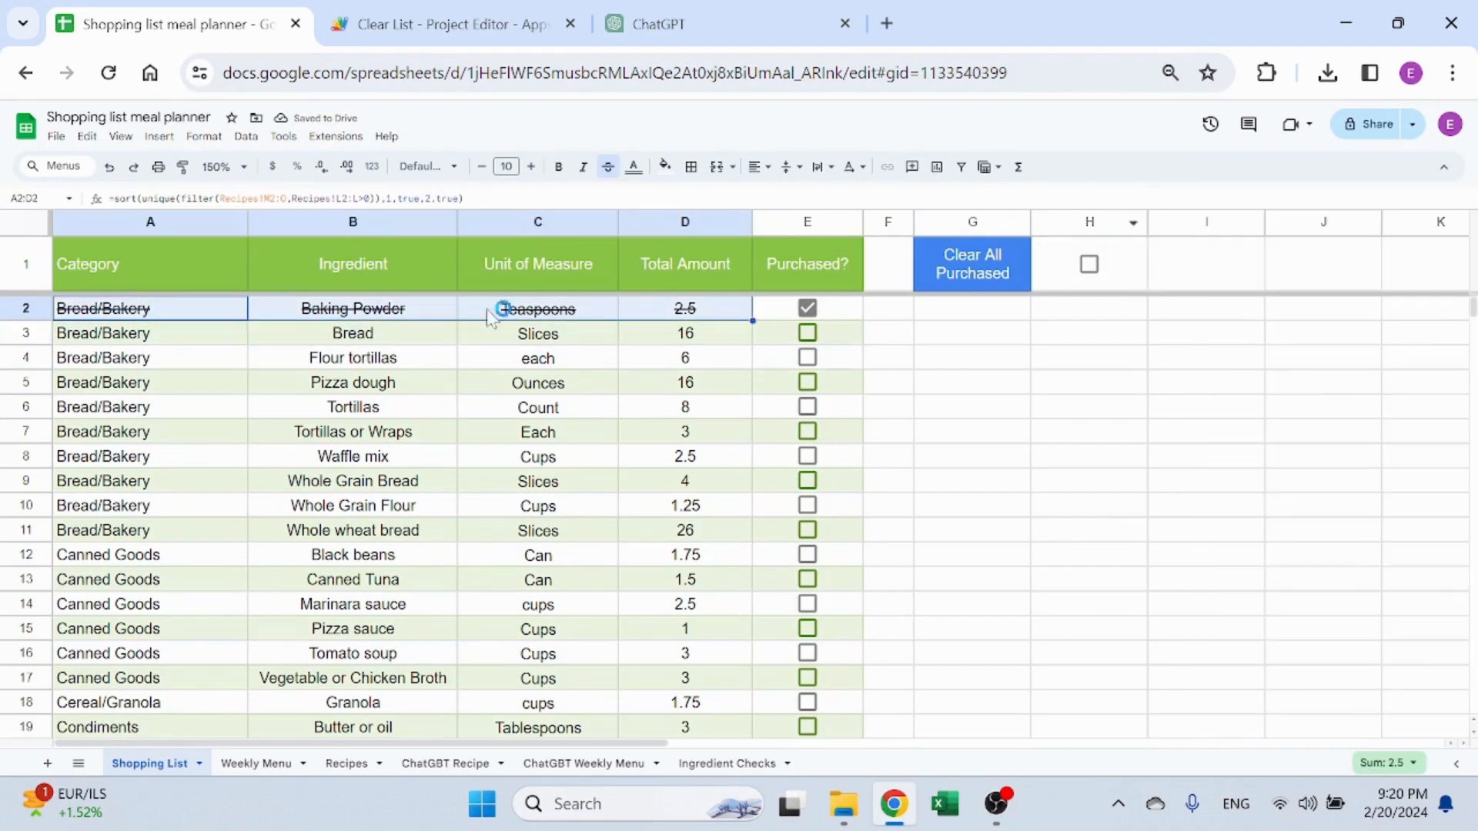
left_click(204, 137)
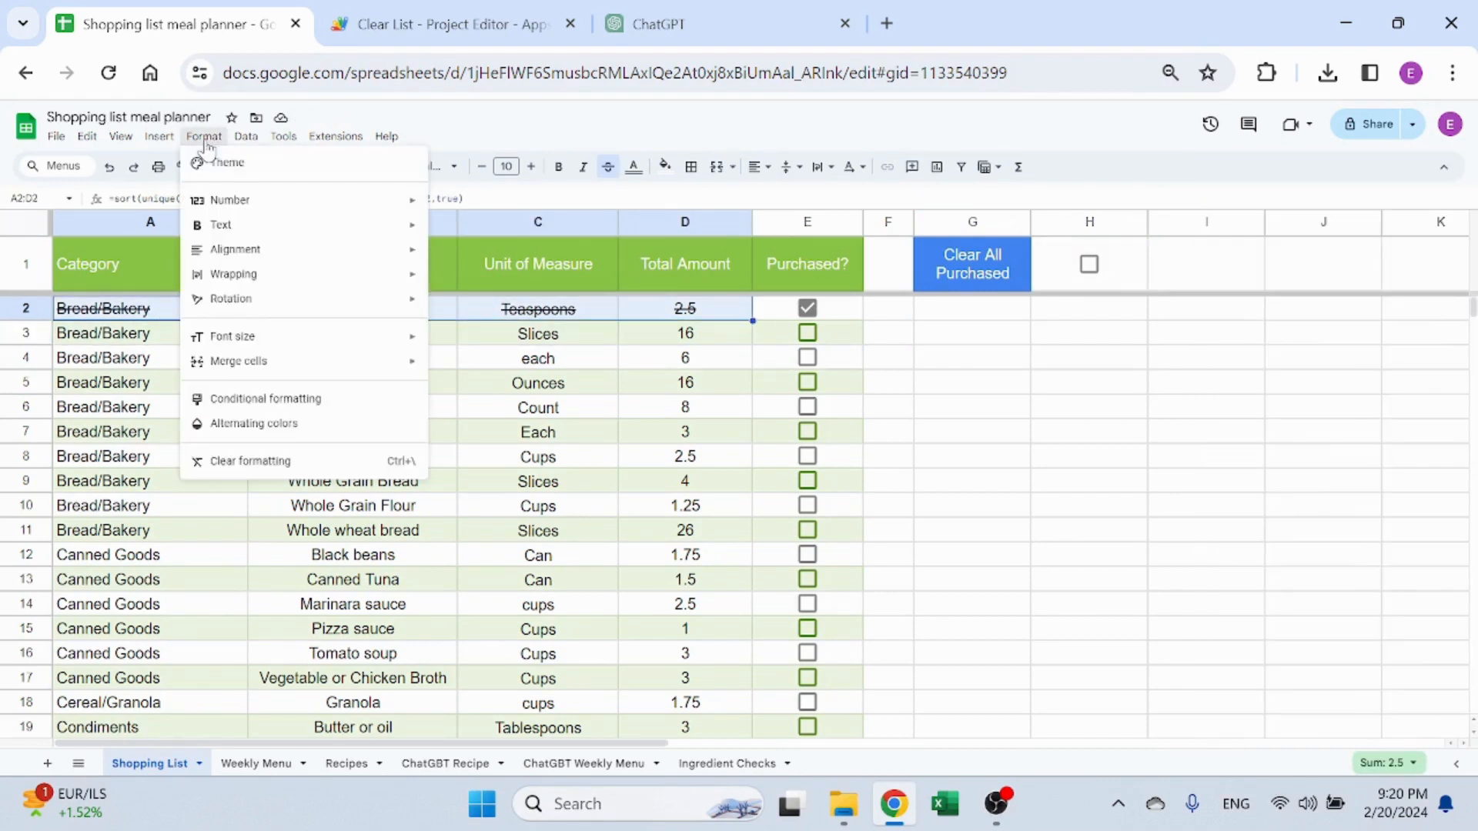
left_click(238, 397)
left_click(1262, 230)
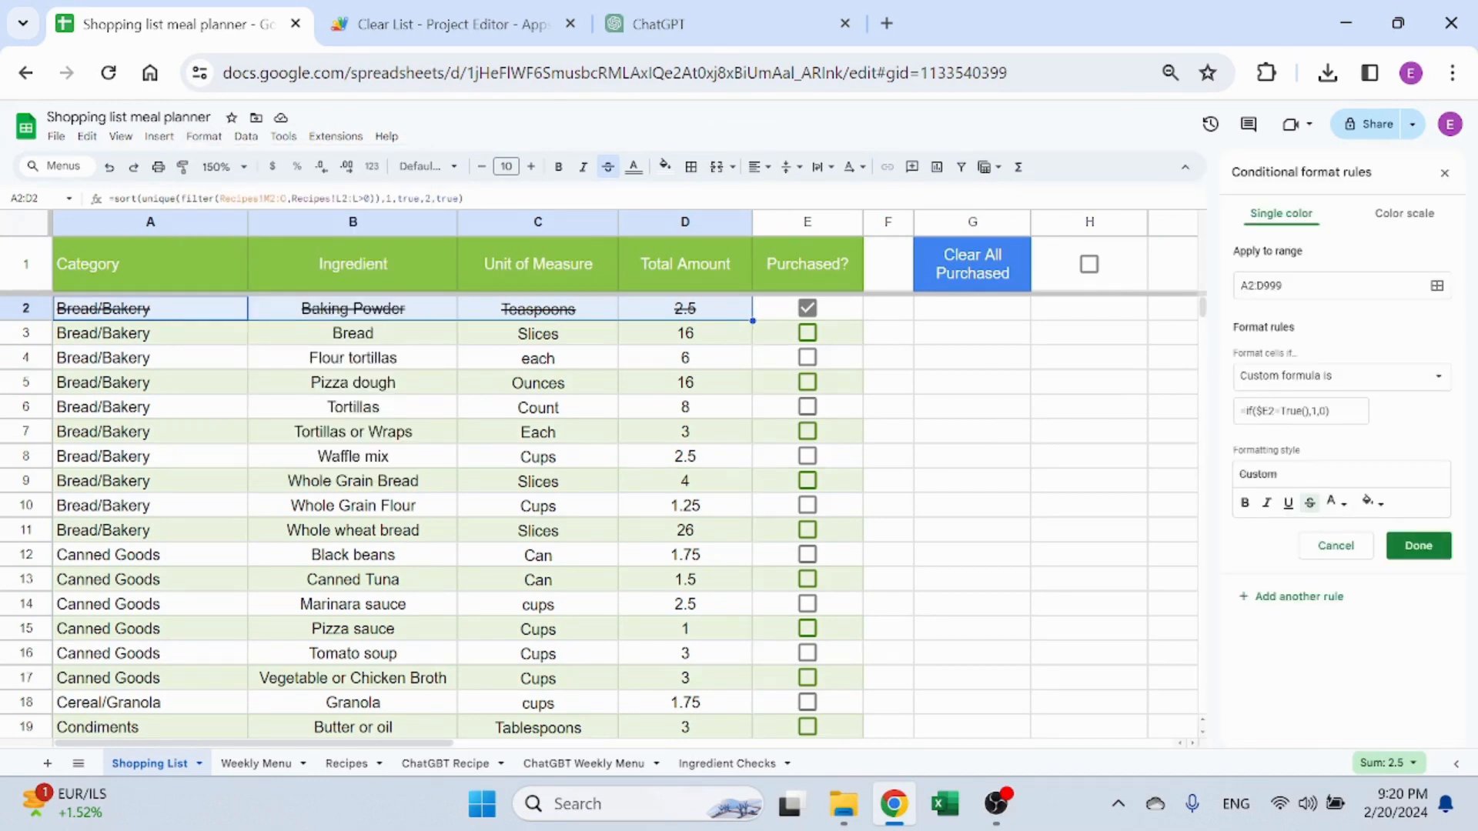
Examine the rule's available condition types and its custom formula on the Purchased? column
left_click(1446, 380)
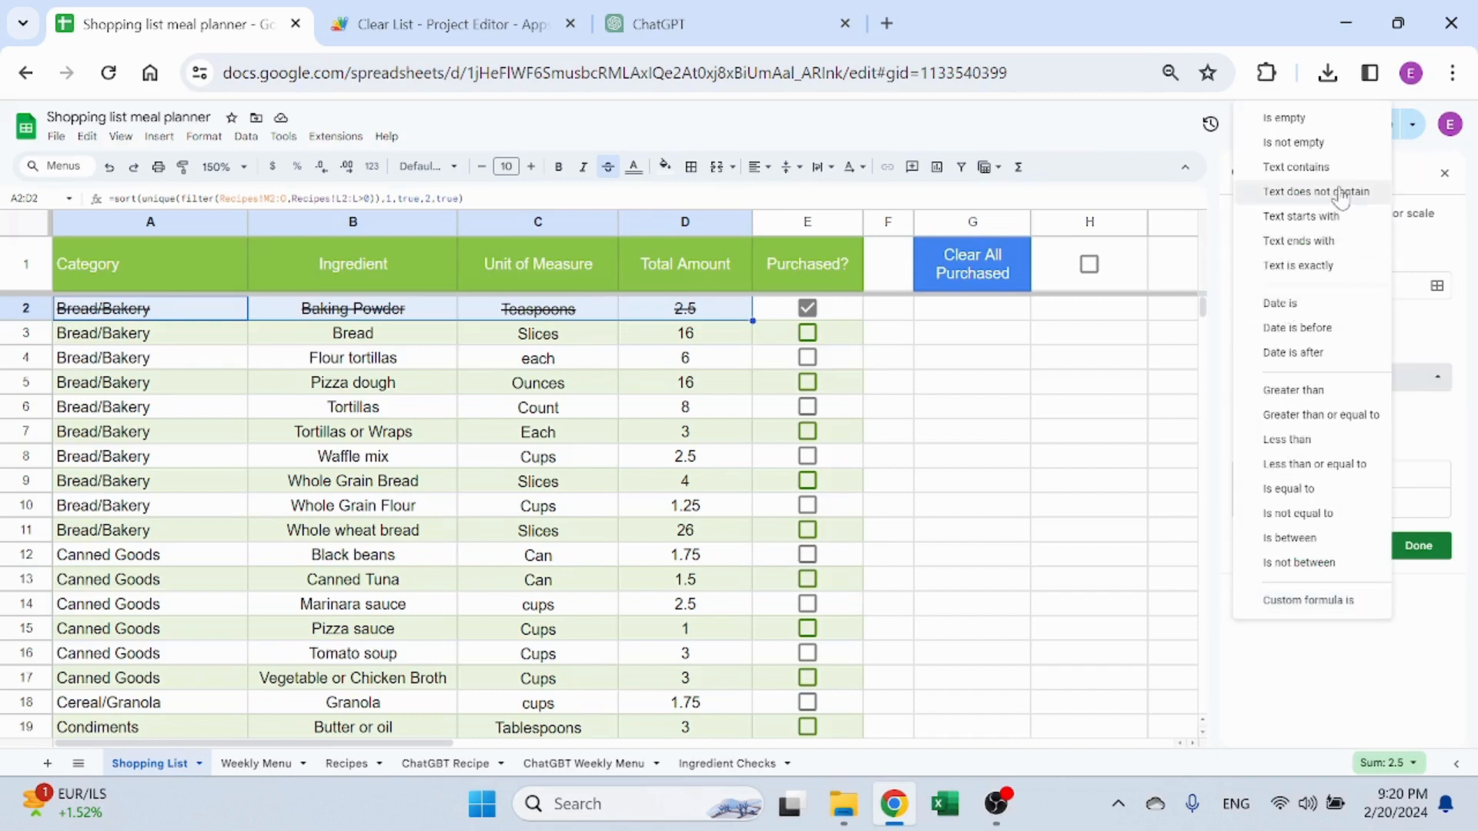
left_click(1434, 382)
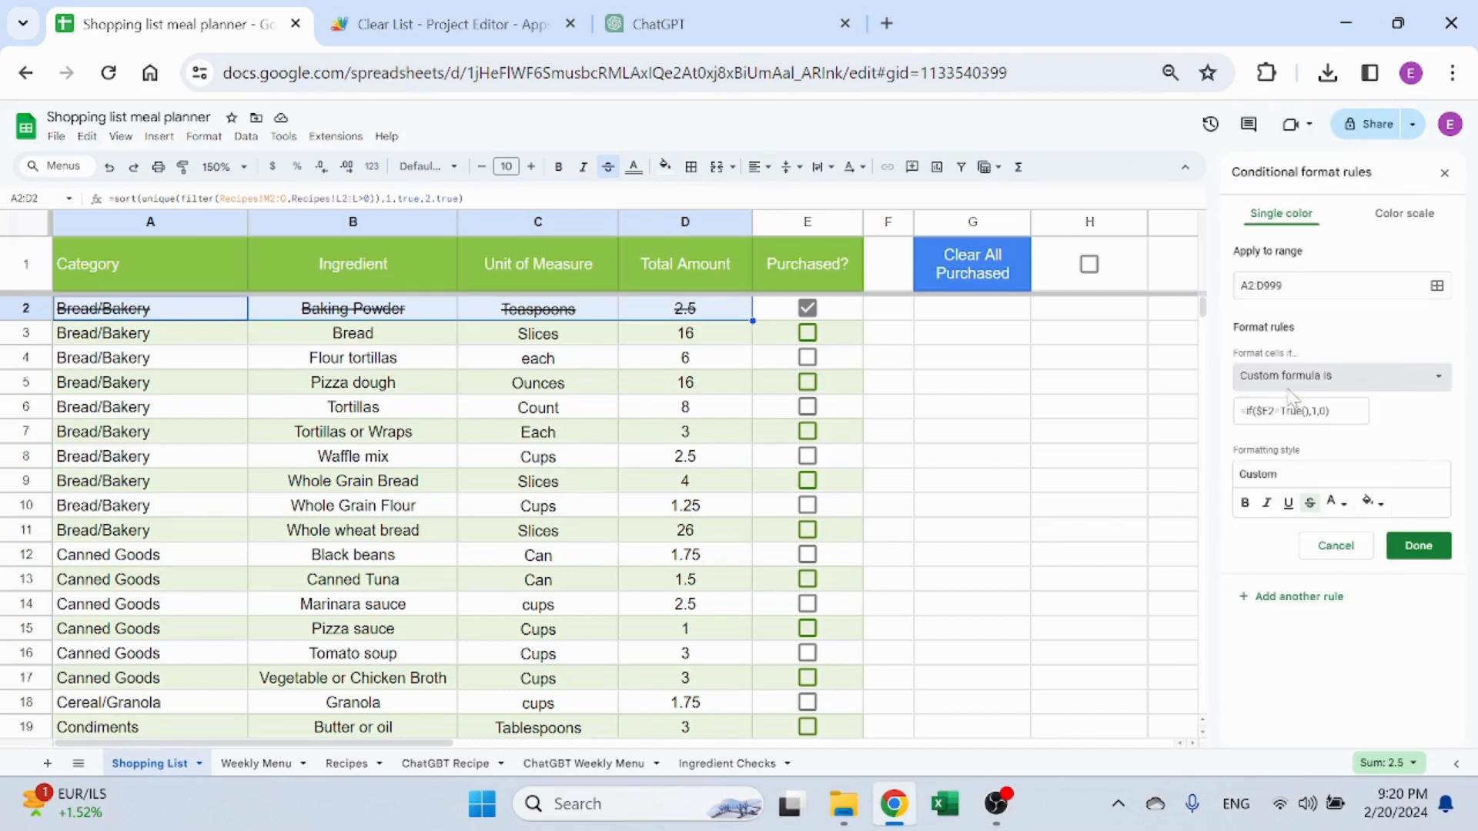
left_click(1256, 412)
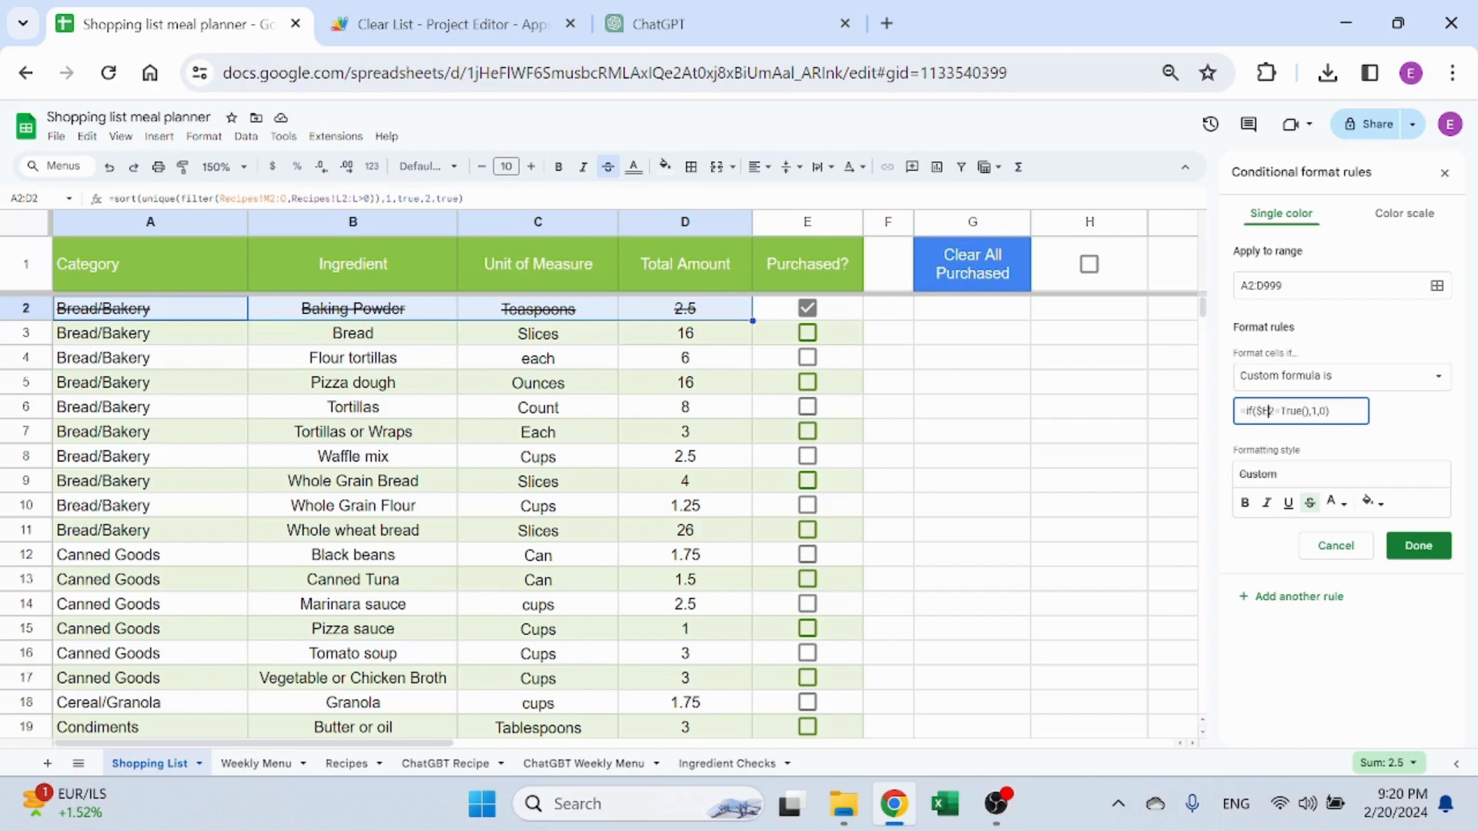
Try the rule's formatting style by toggling strikethrough off and on and italic on and off
left_click(1310, 503)
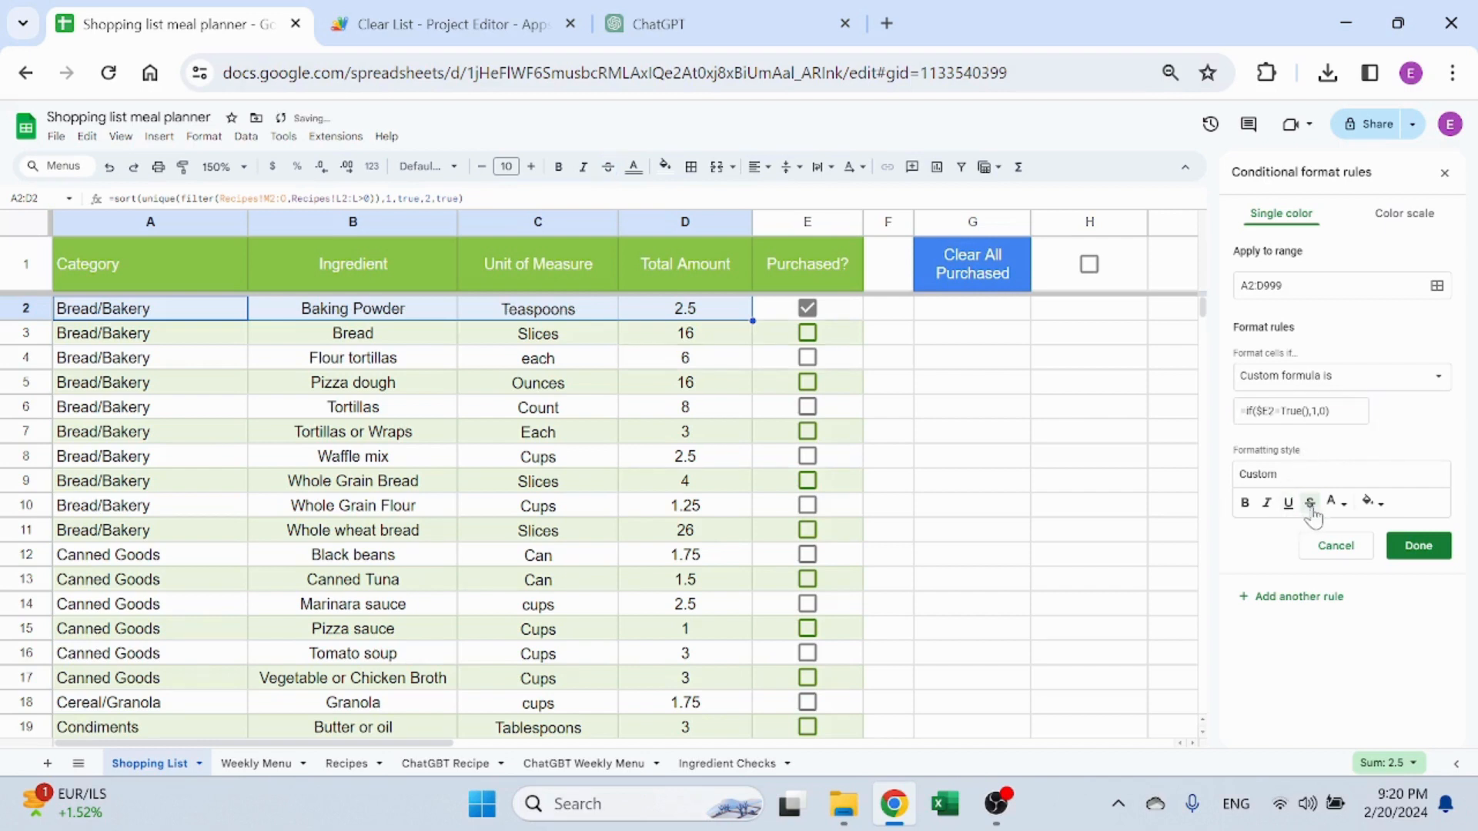
left_click(1311, 505)
left_click(1274, 509)
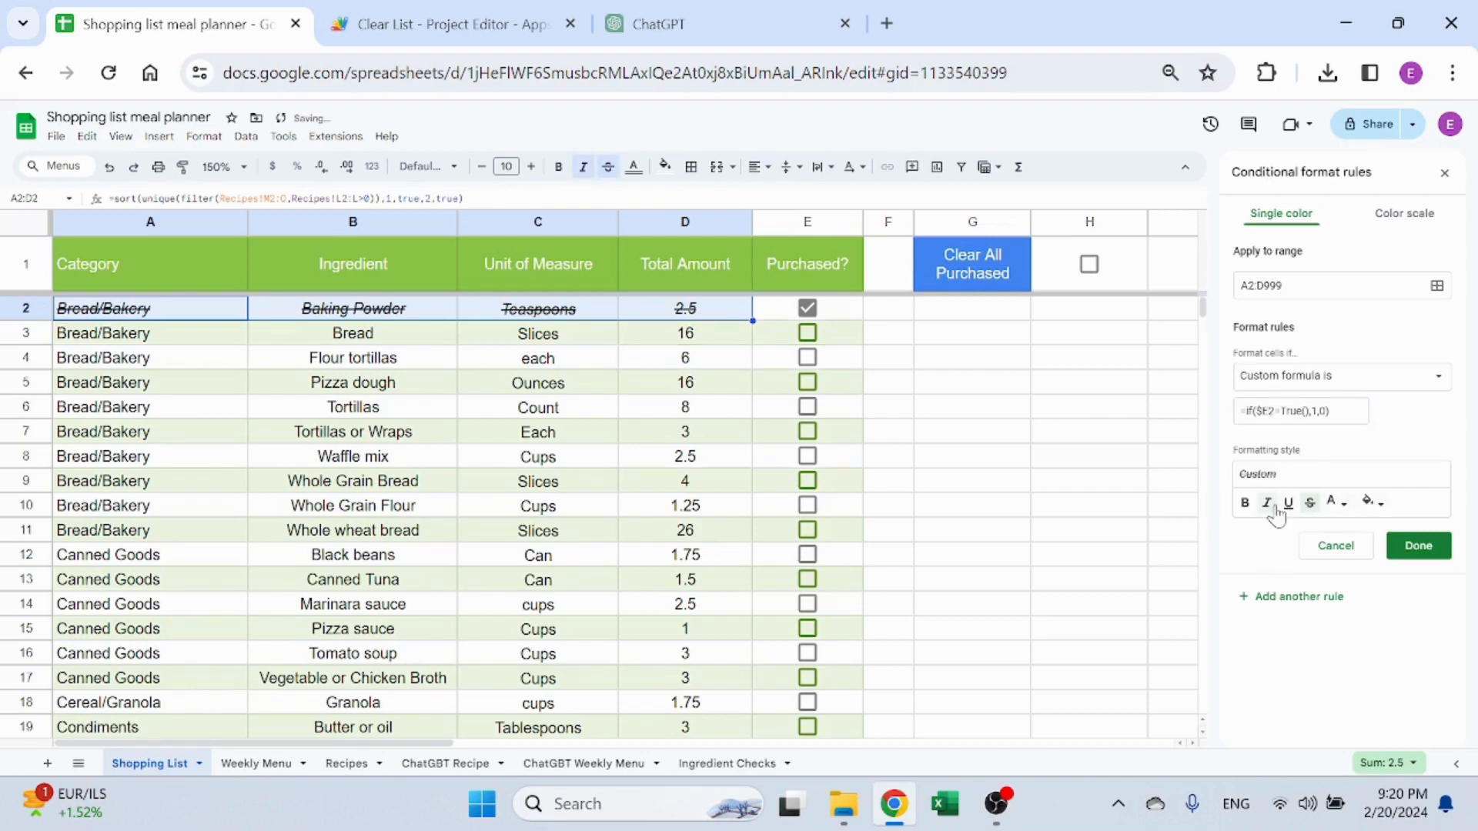
left_click(1274, 509)
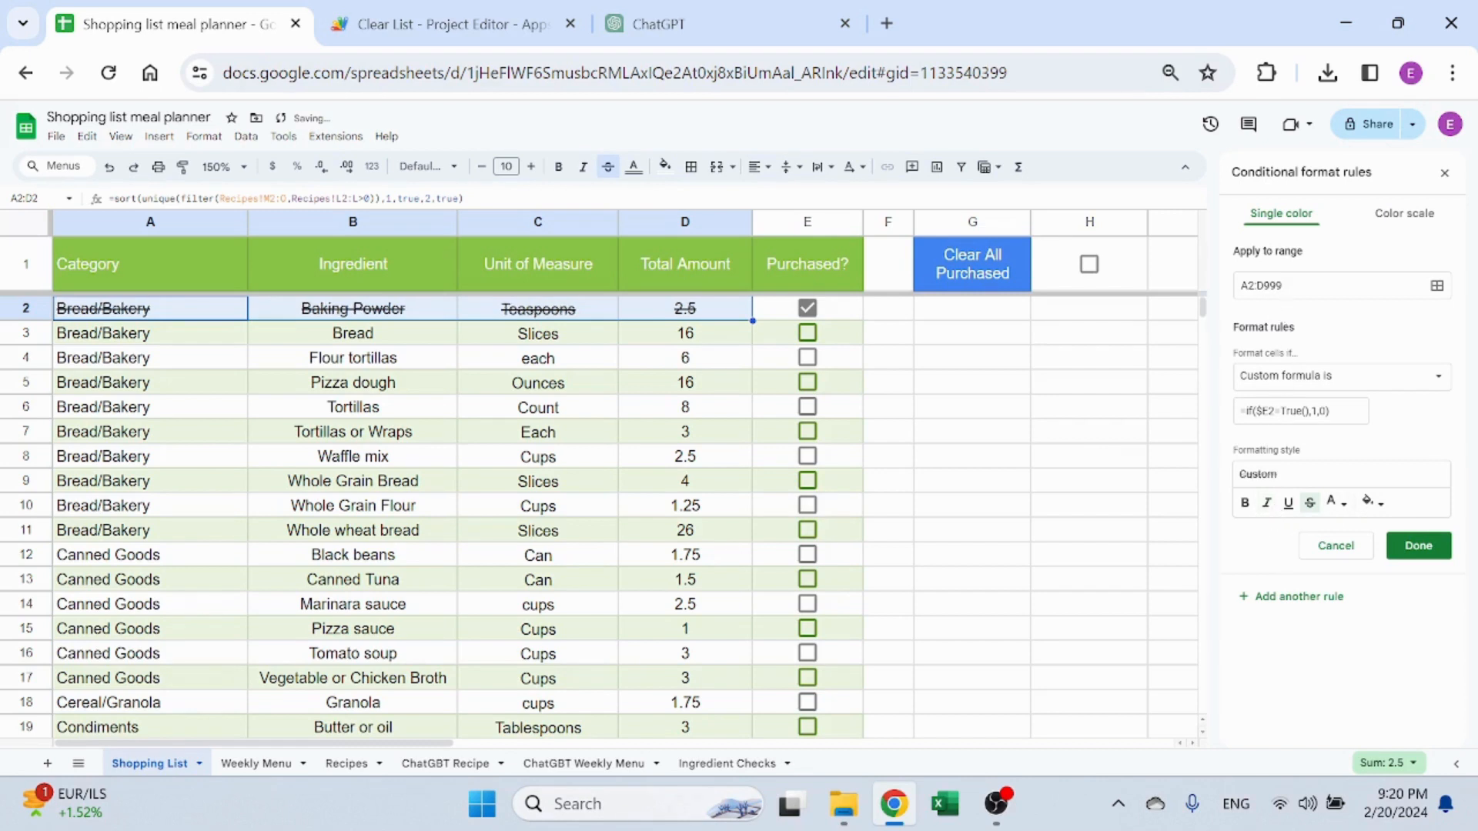
Check the rule's application range and save the conditional formatting rule
left_click(1270, 286)
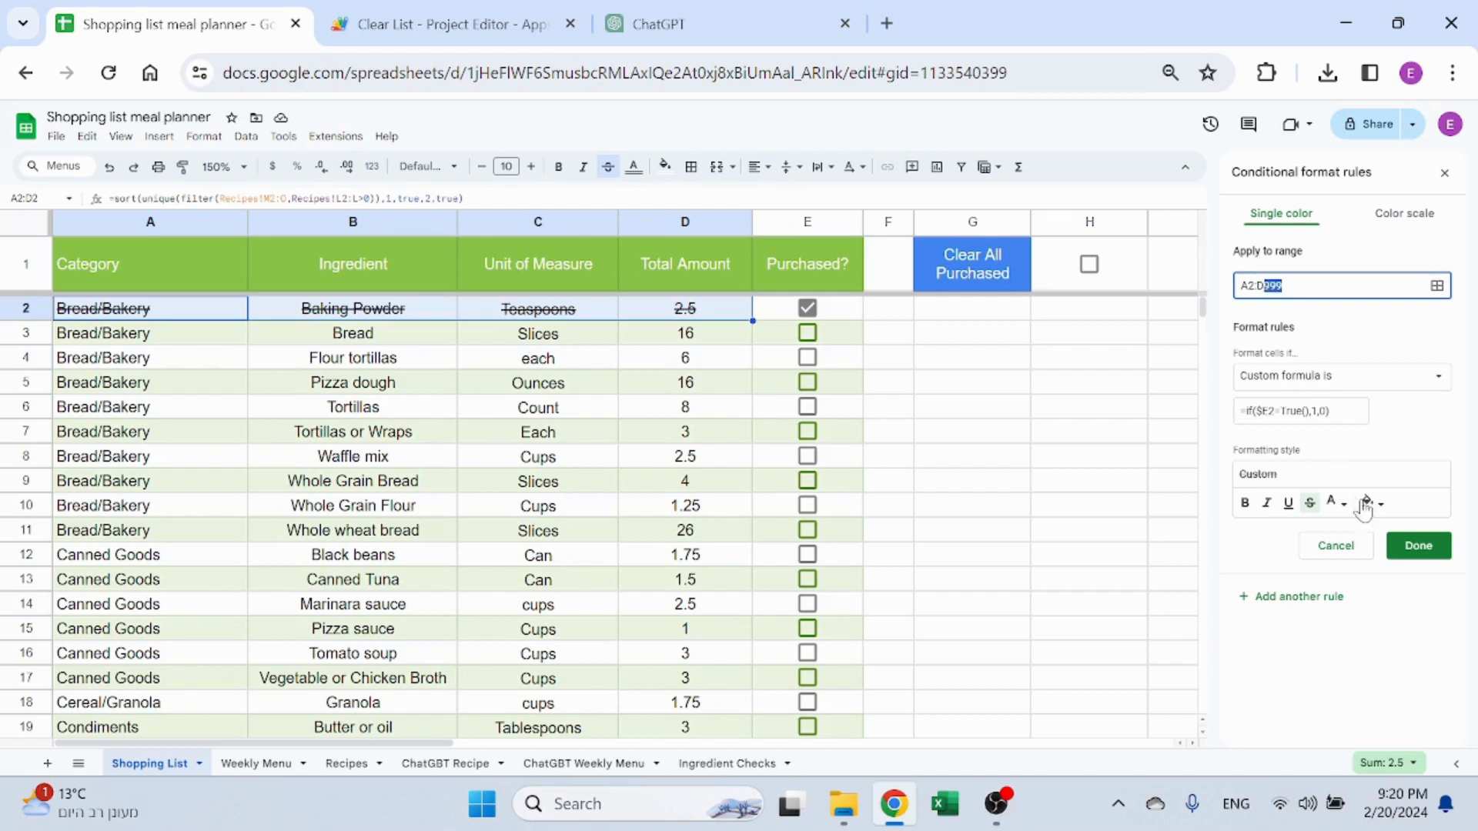
key("BackSpace")
left_click(1418, 545)
left_click(990, 435)
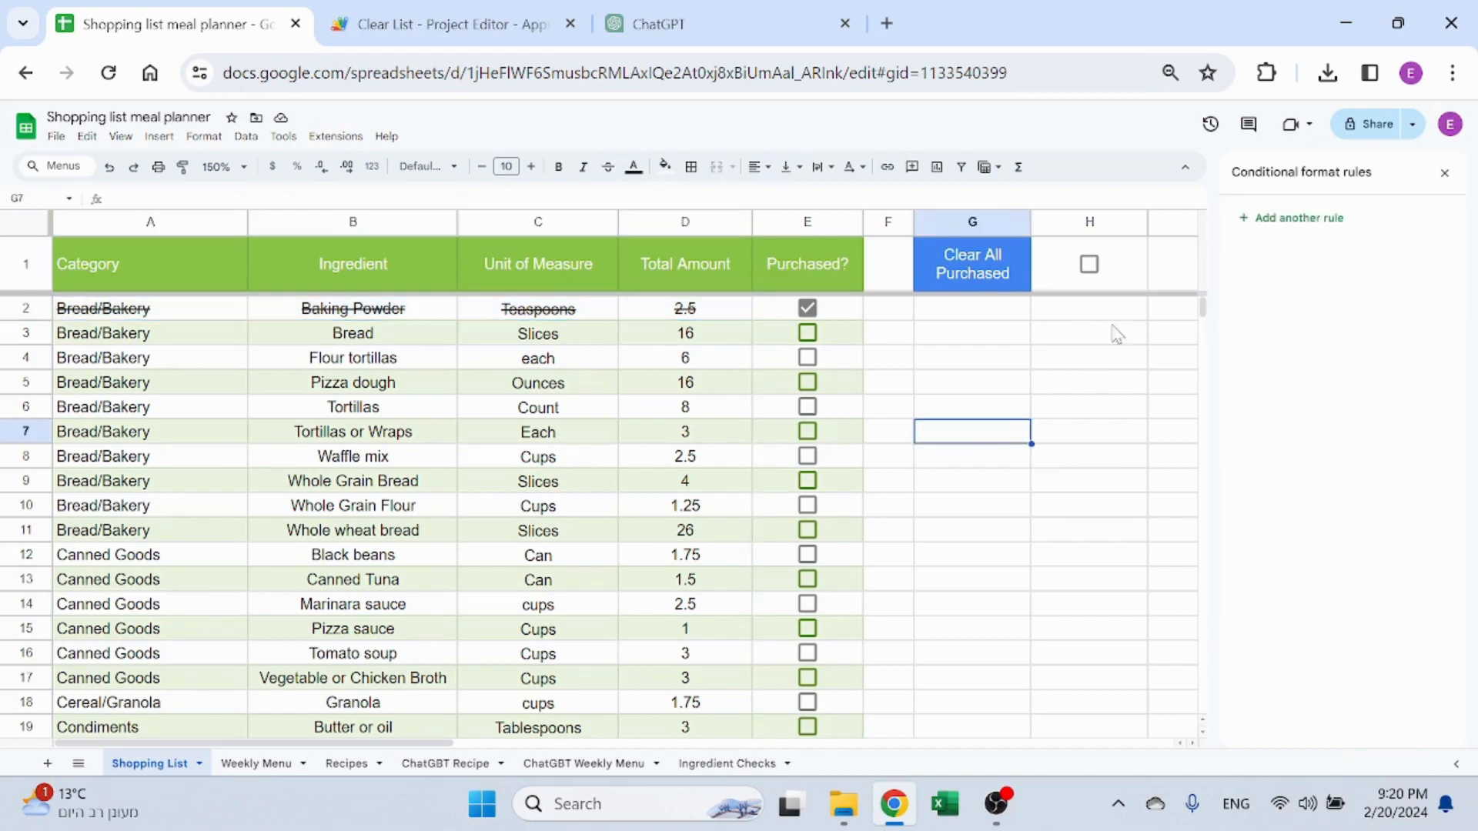
Mark Pizza dough, Tortillas, and Tortillas or Wraps as purchased on the Shopping List
left_click(810, 393)
left_click(808, 412)
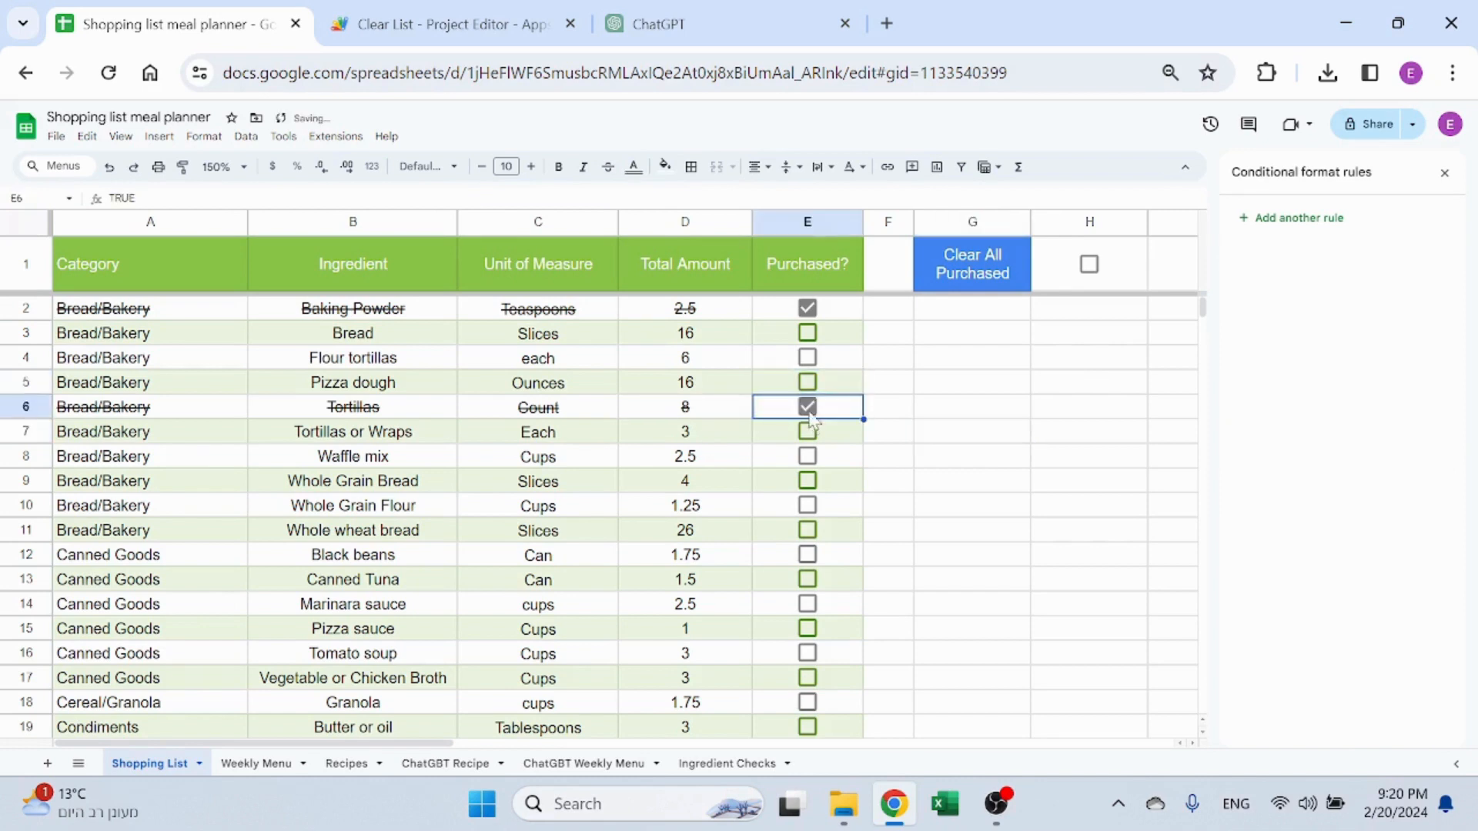
left_click(808, 390)
left_click(808, 429)
left_click(944, 408)
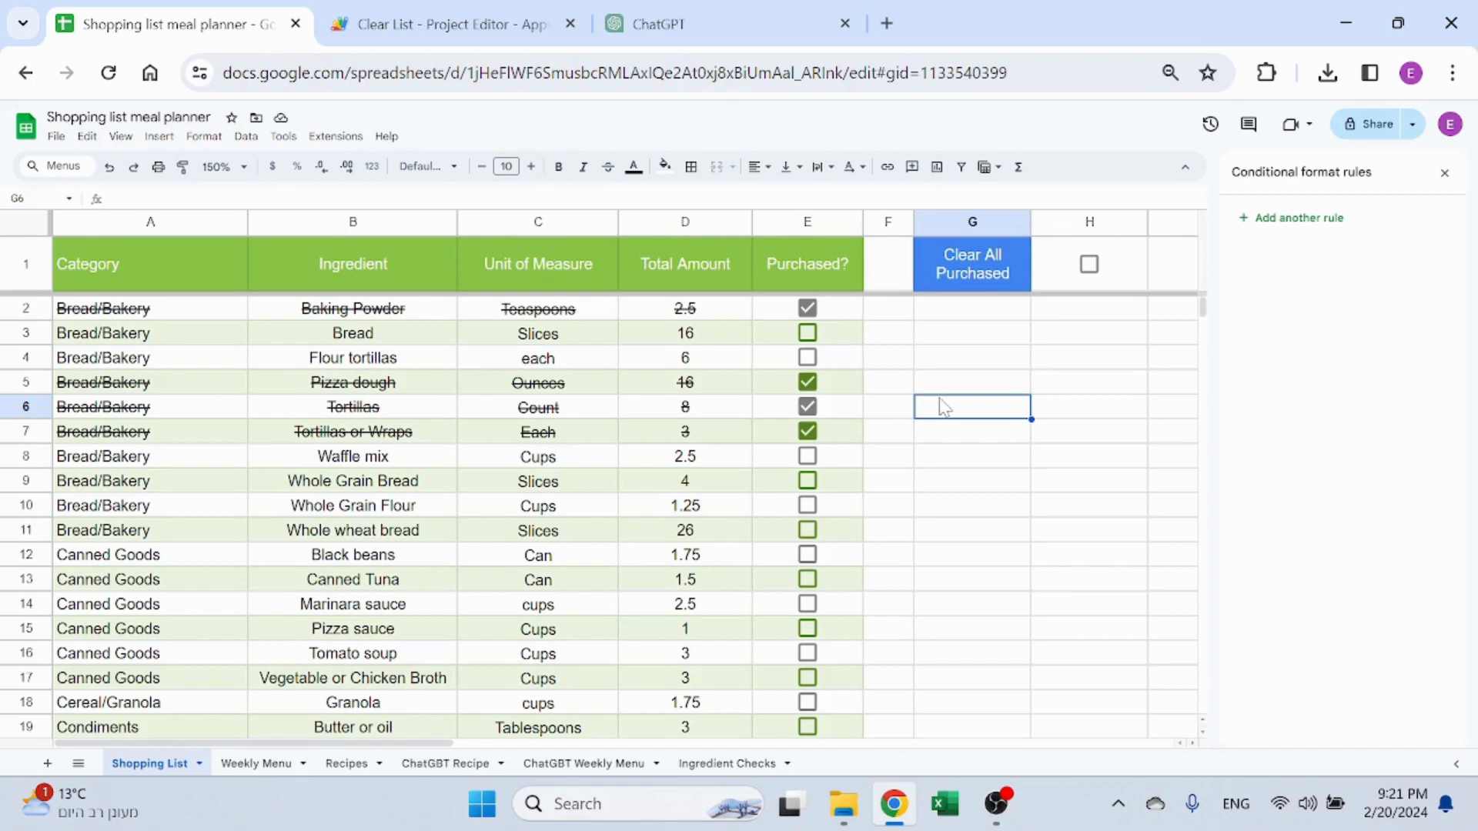
Close the conditional formatting rules and reset all purchase marks on the Shopping List with the Clear All Purchased checkbox in H1
left_click(259, 762)
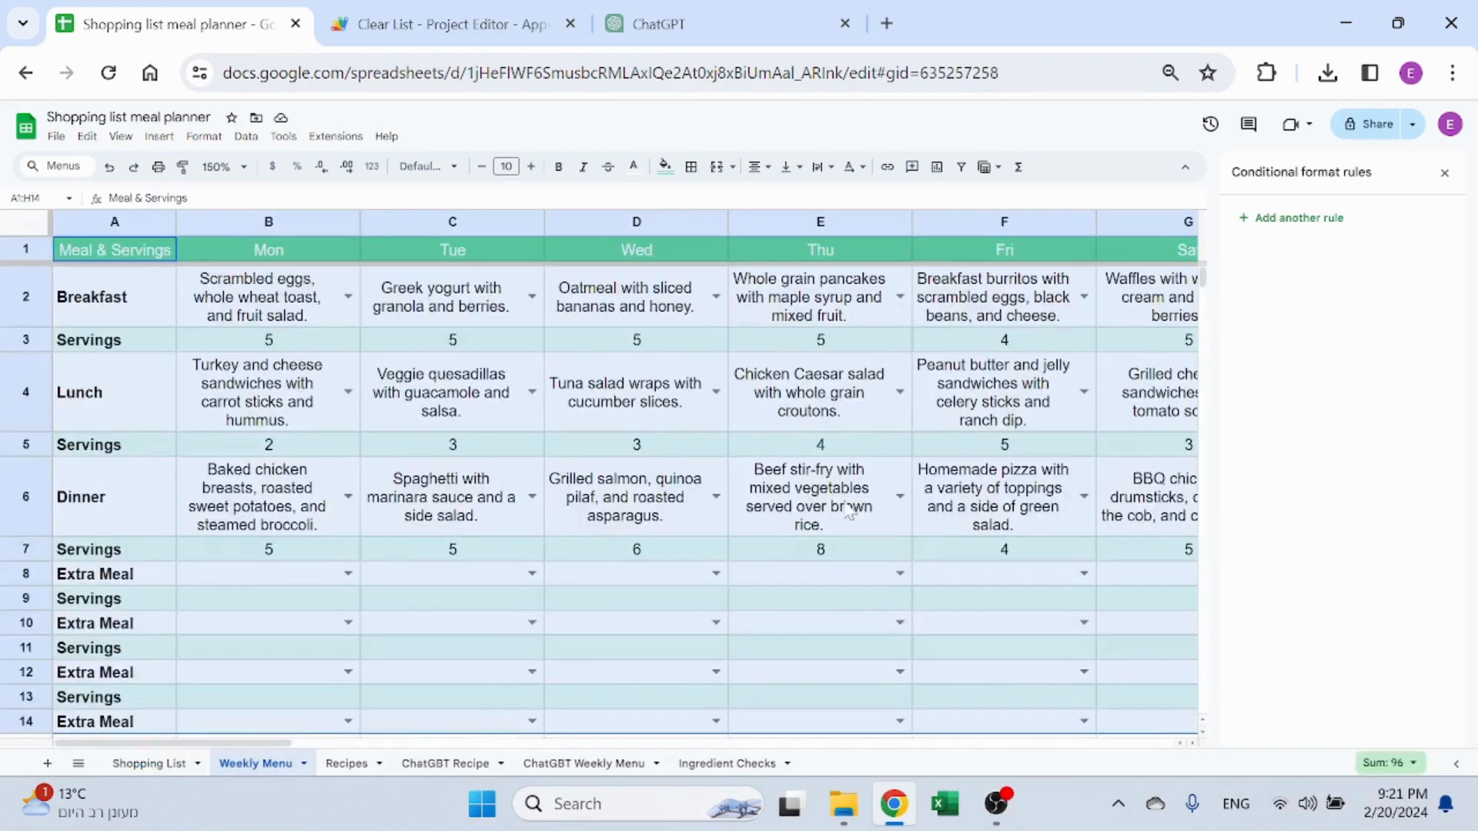
left_click(1445, 172)
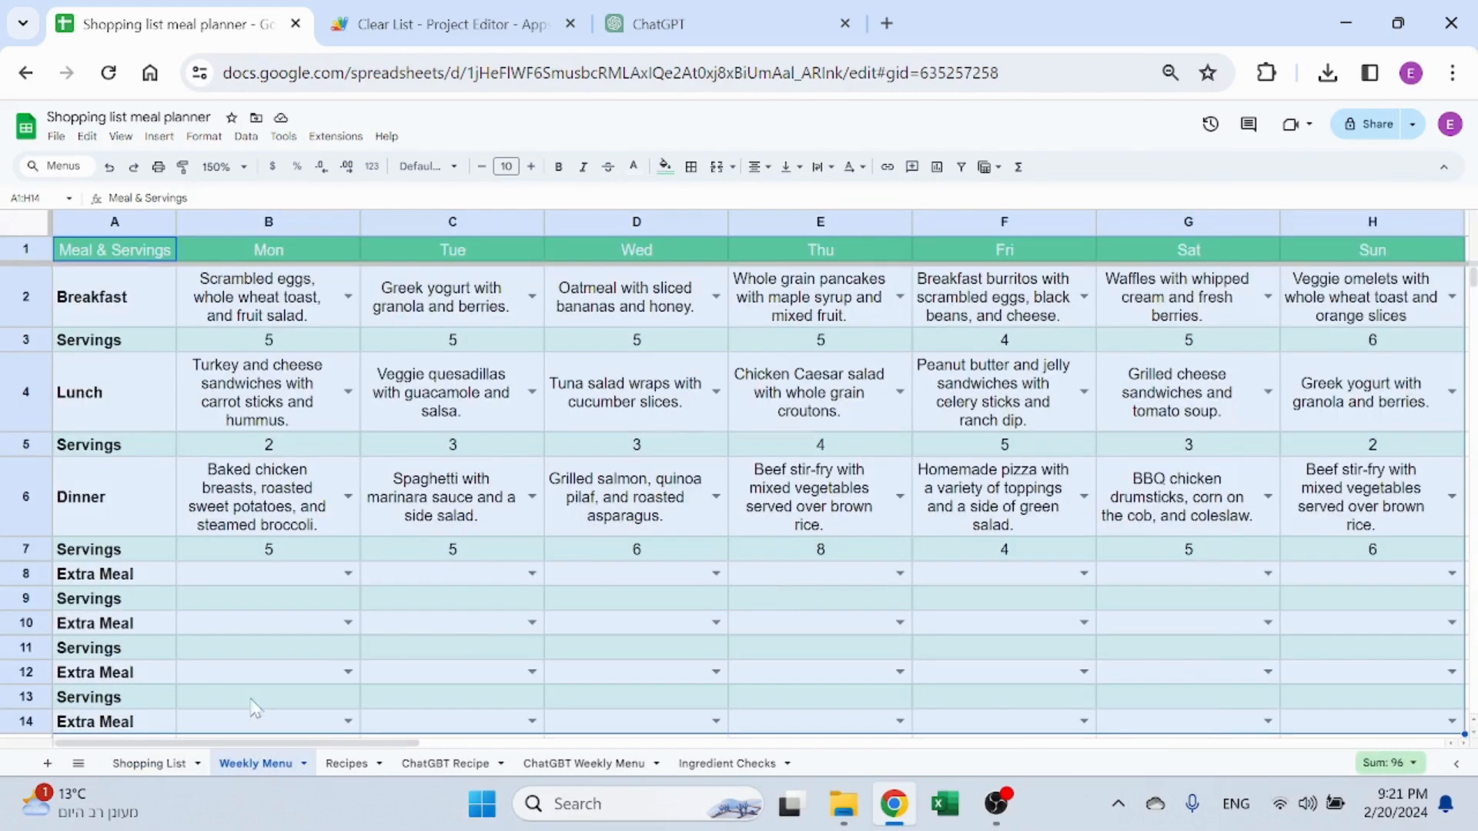
left_click(121, 763)
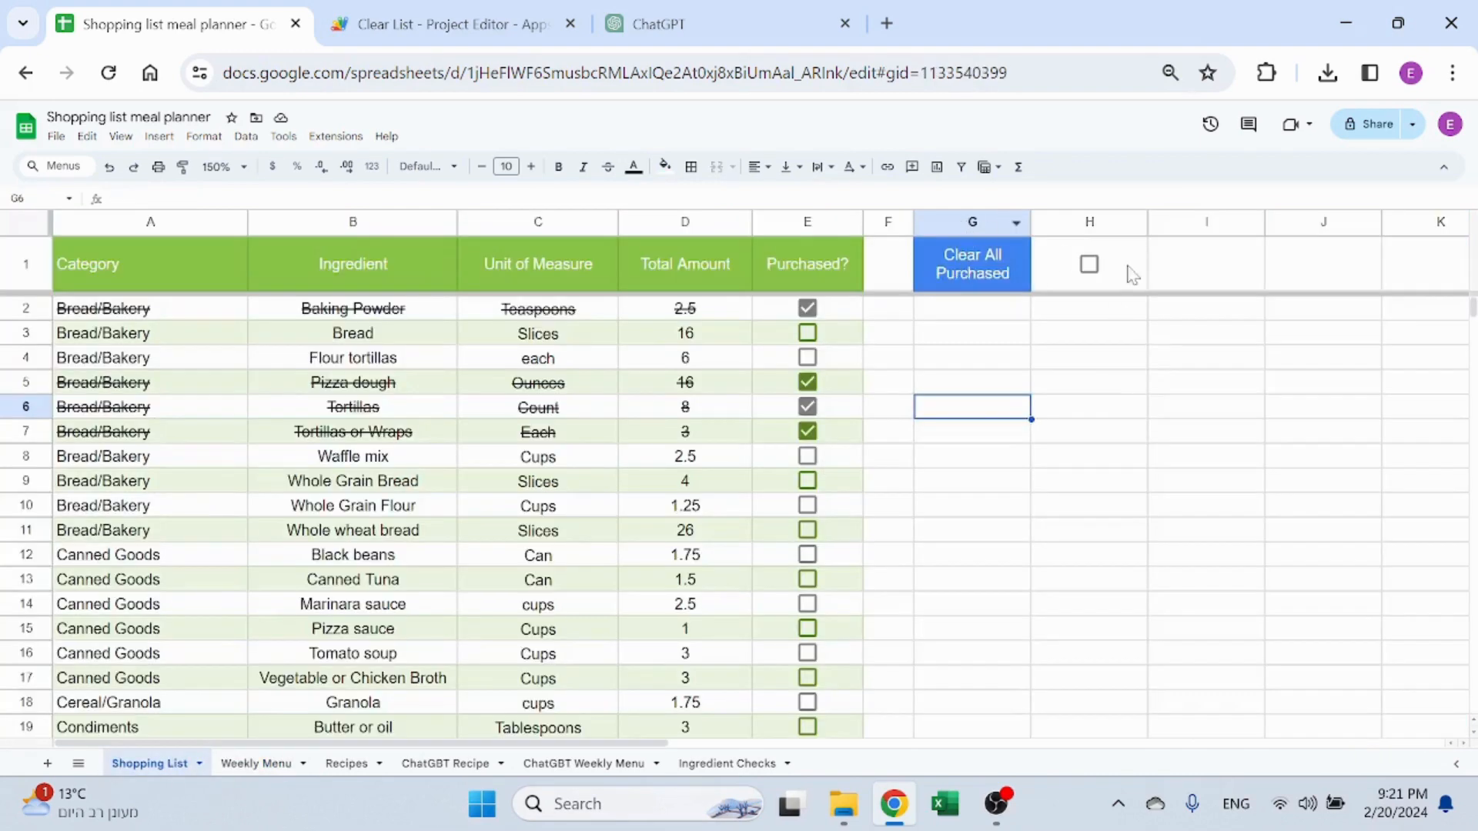
left_click(1091, 267)
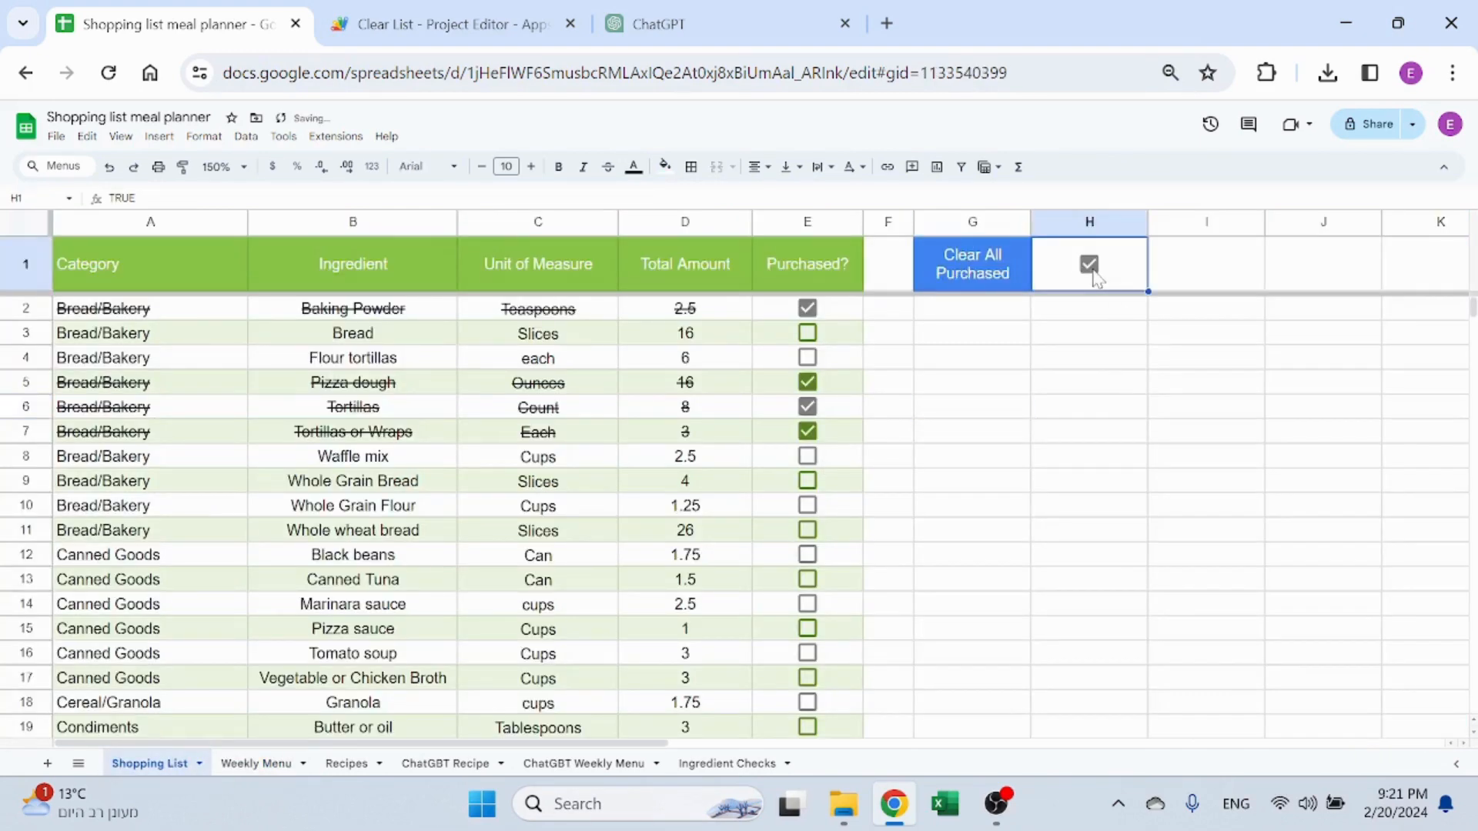
left_click(940, 340)
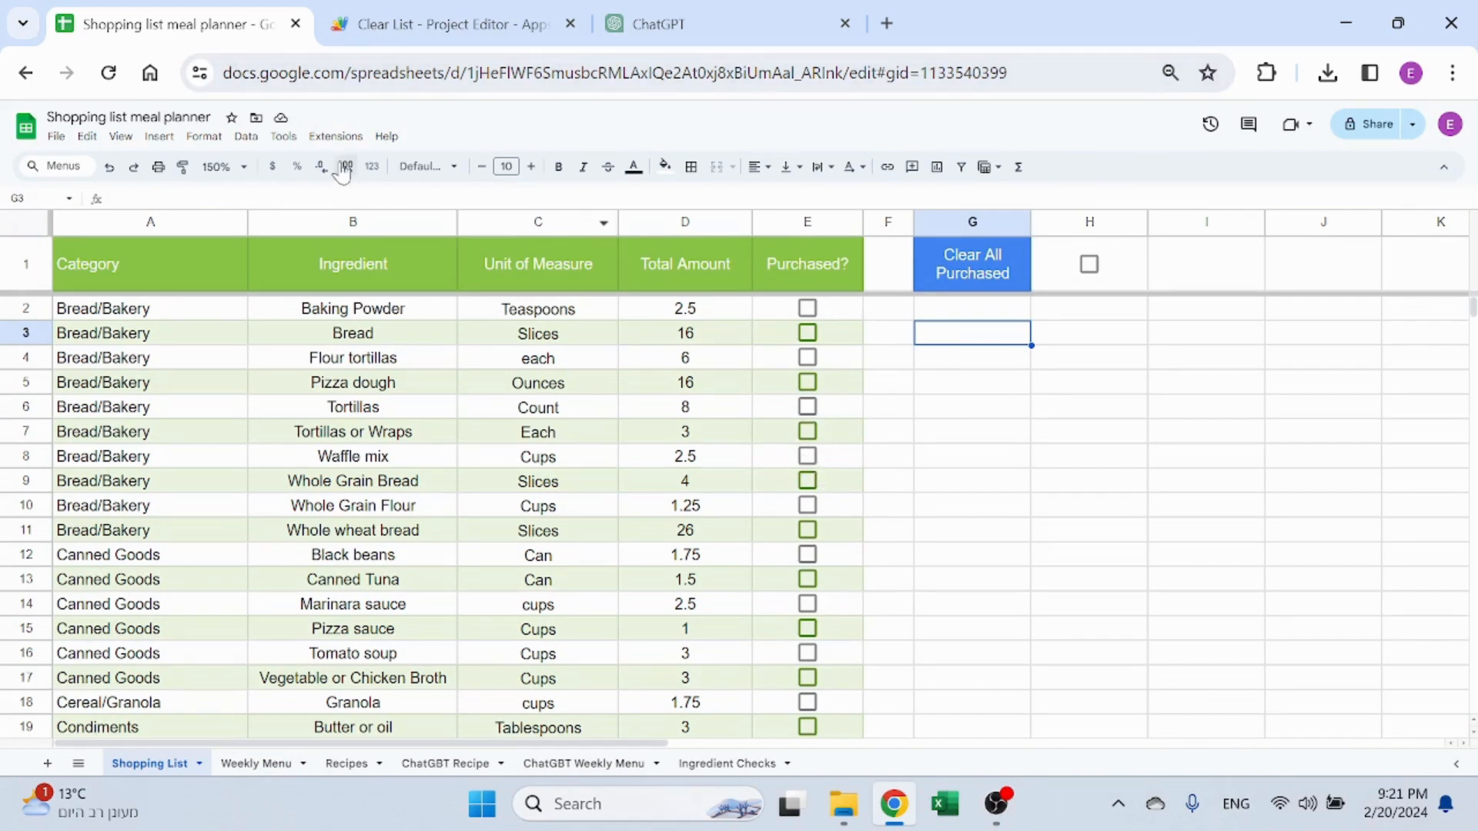
Open the spreadsheet's Clear List Apps Script project and examine its onEdit function
left_click(338, 137)
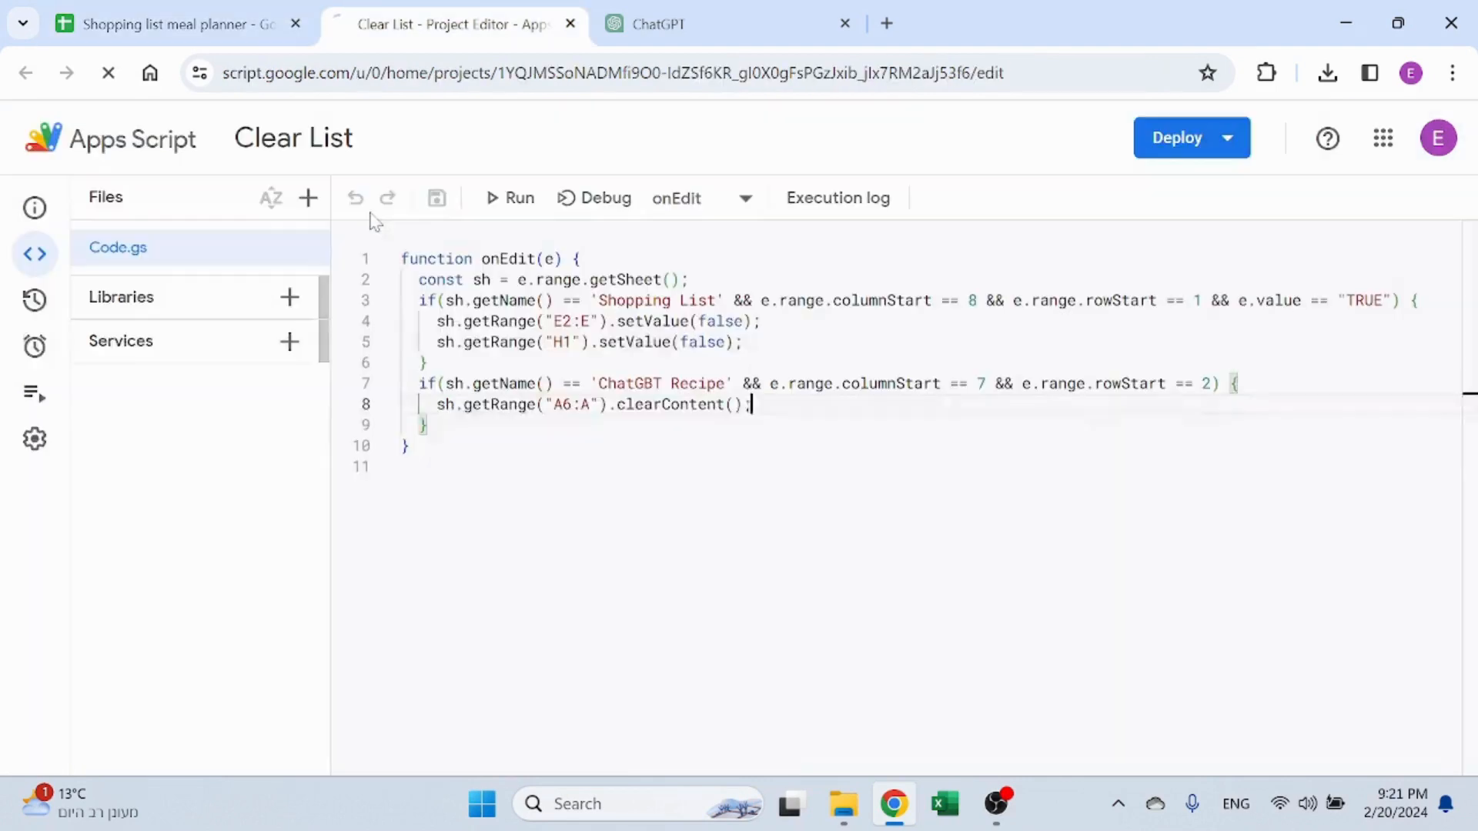
left_click(362, 212)
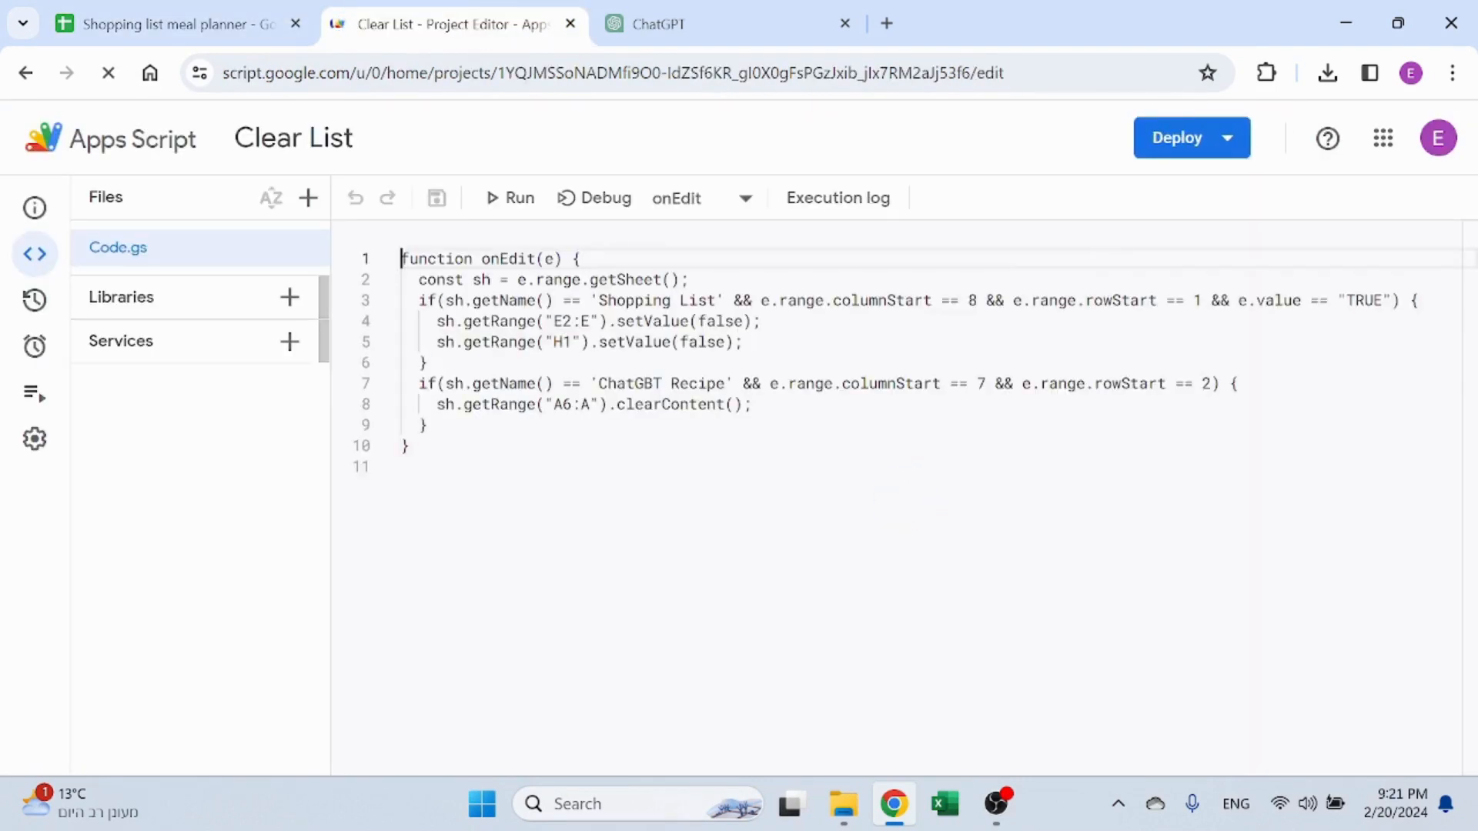
left_click(1374, 371)
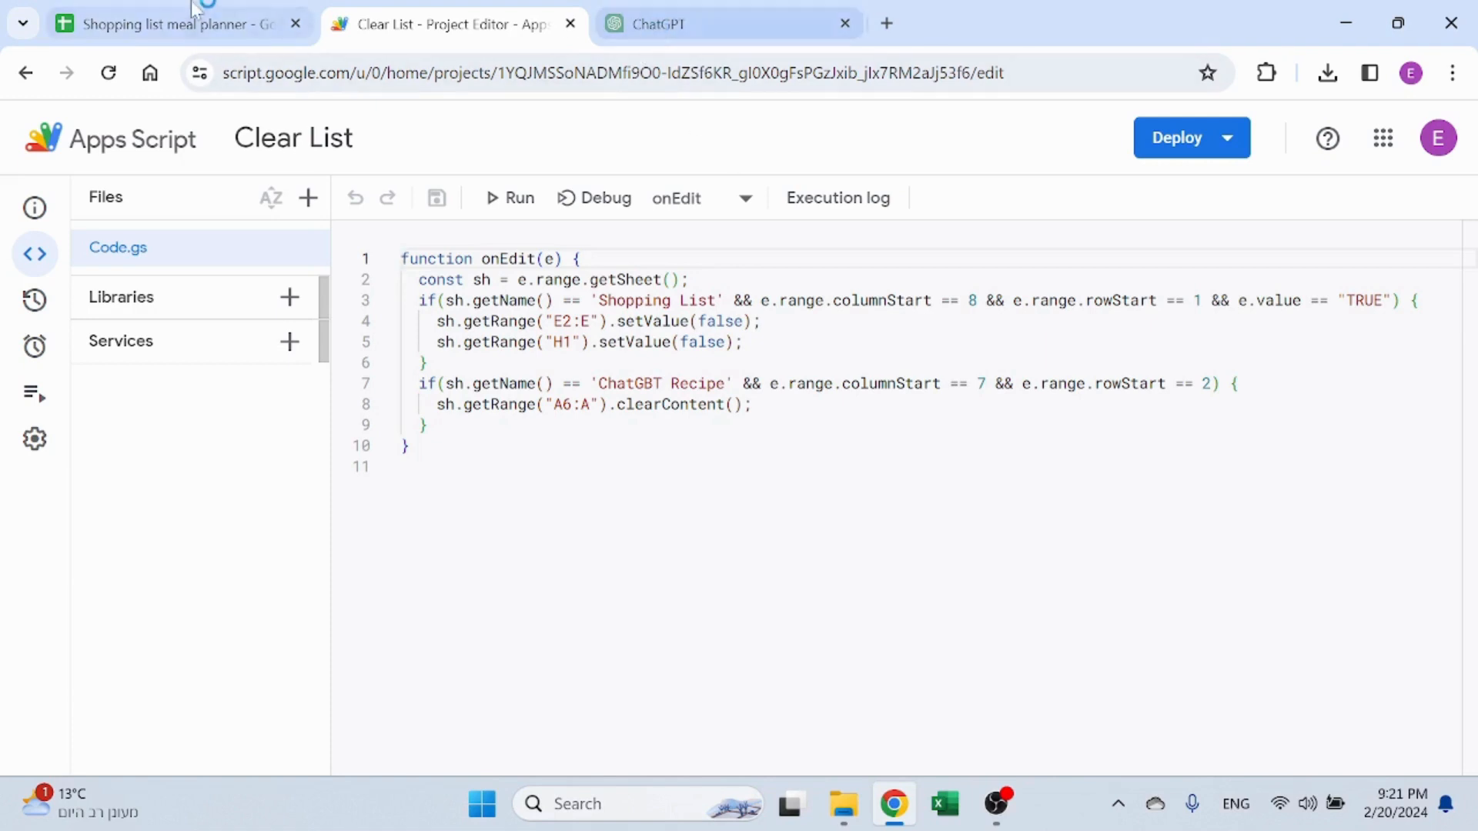
Compare the Clear All Purchased checkbox in H1 with the script's sheet, column and row conditions
left_click(234, 19)
left_click(1128, 271)
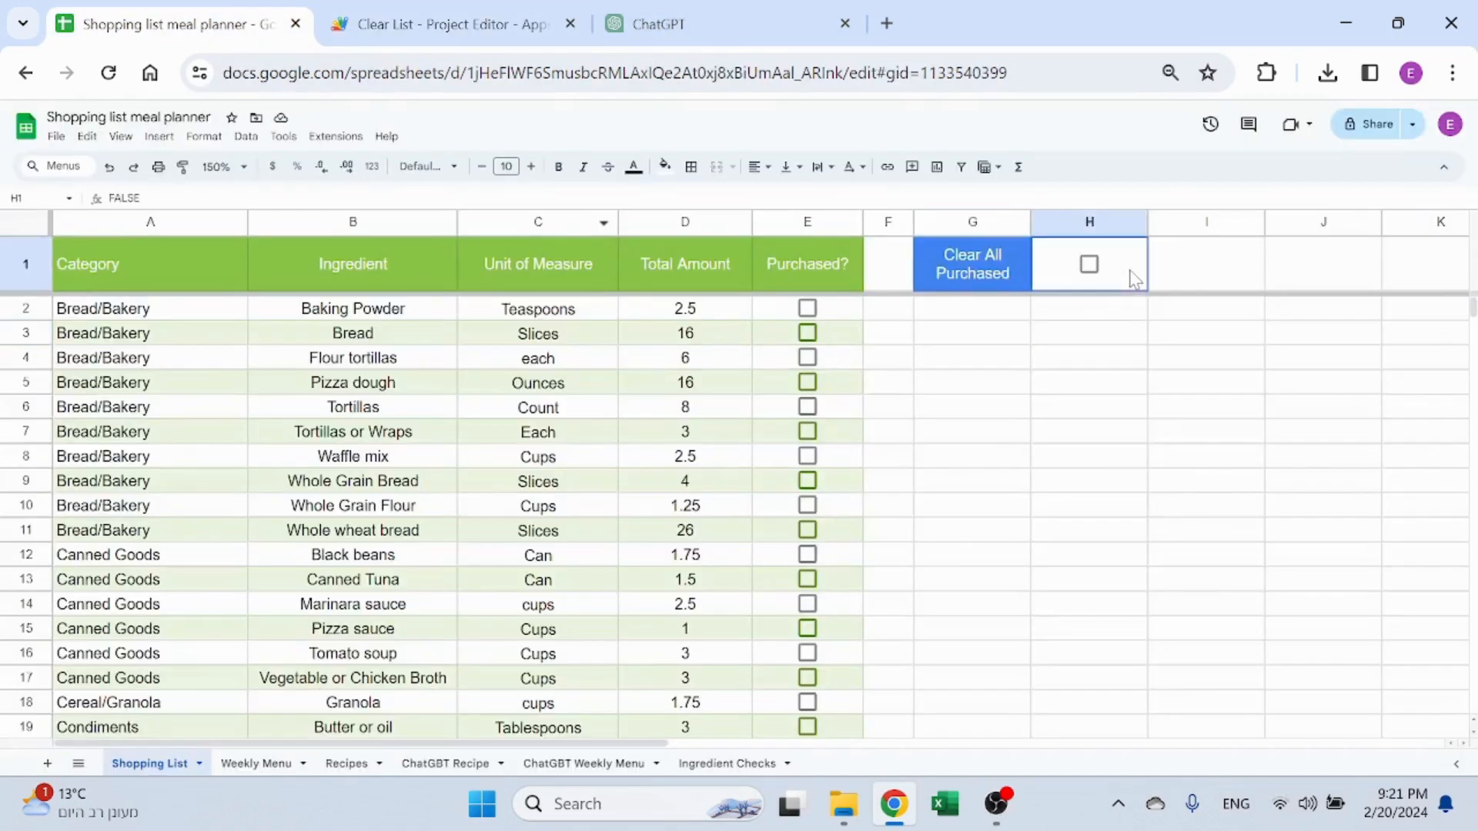
left_click(454, 25)
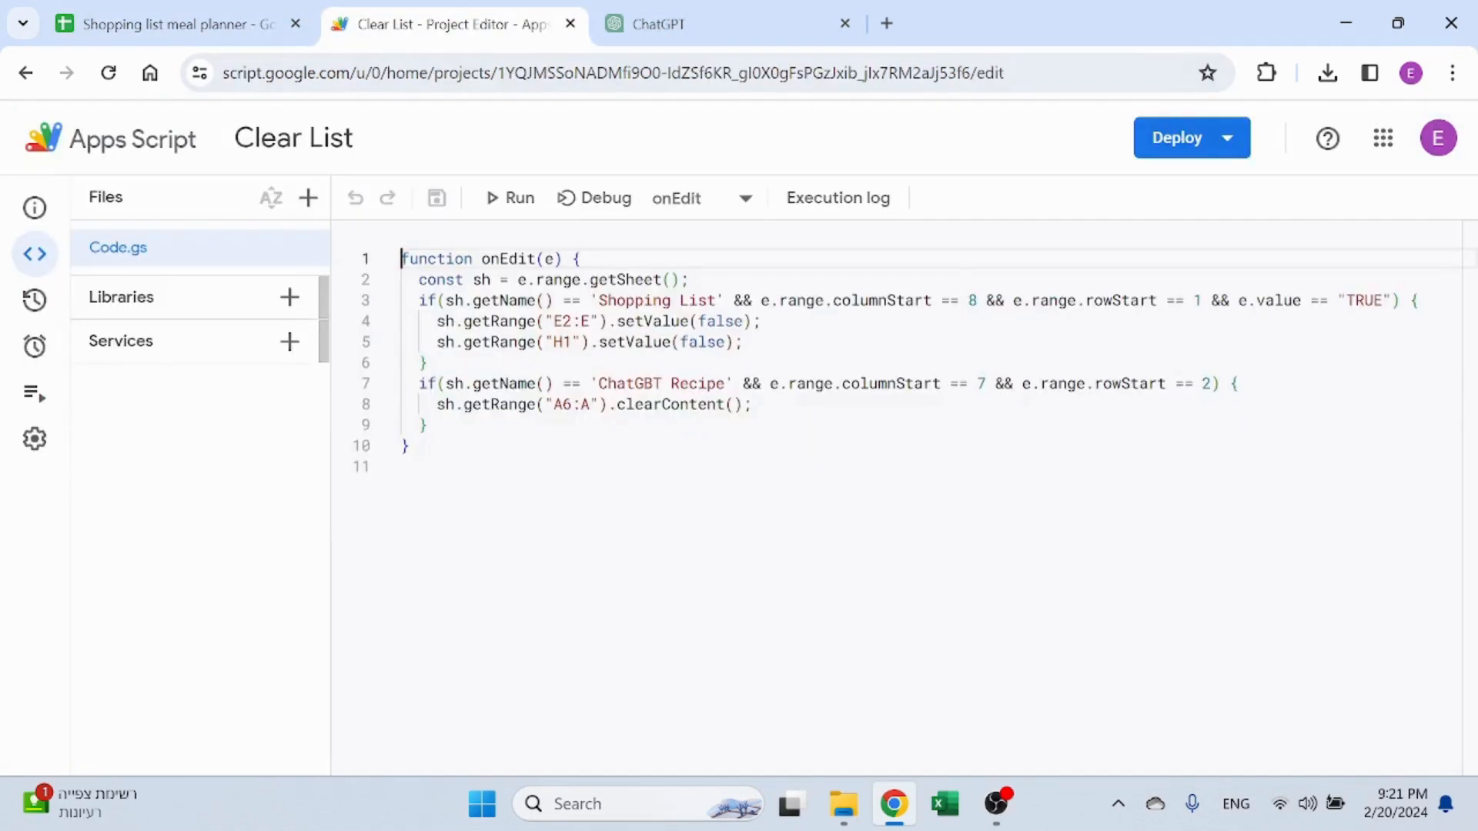
left_click(208, 14)
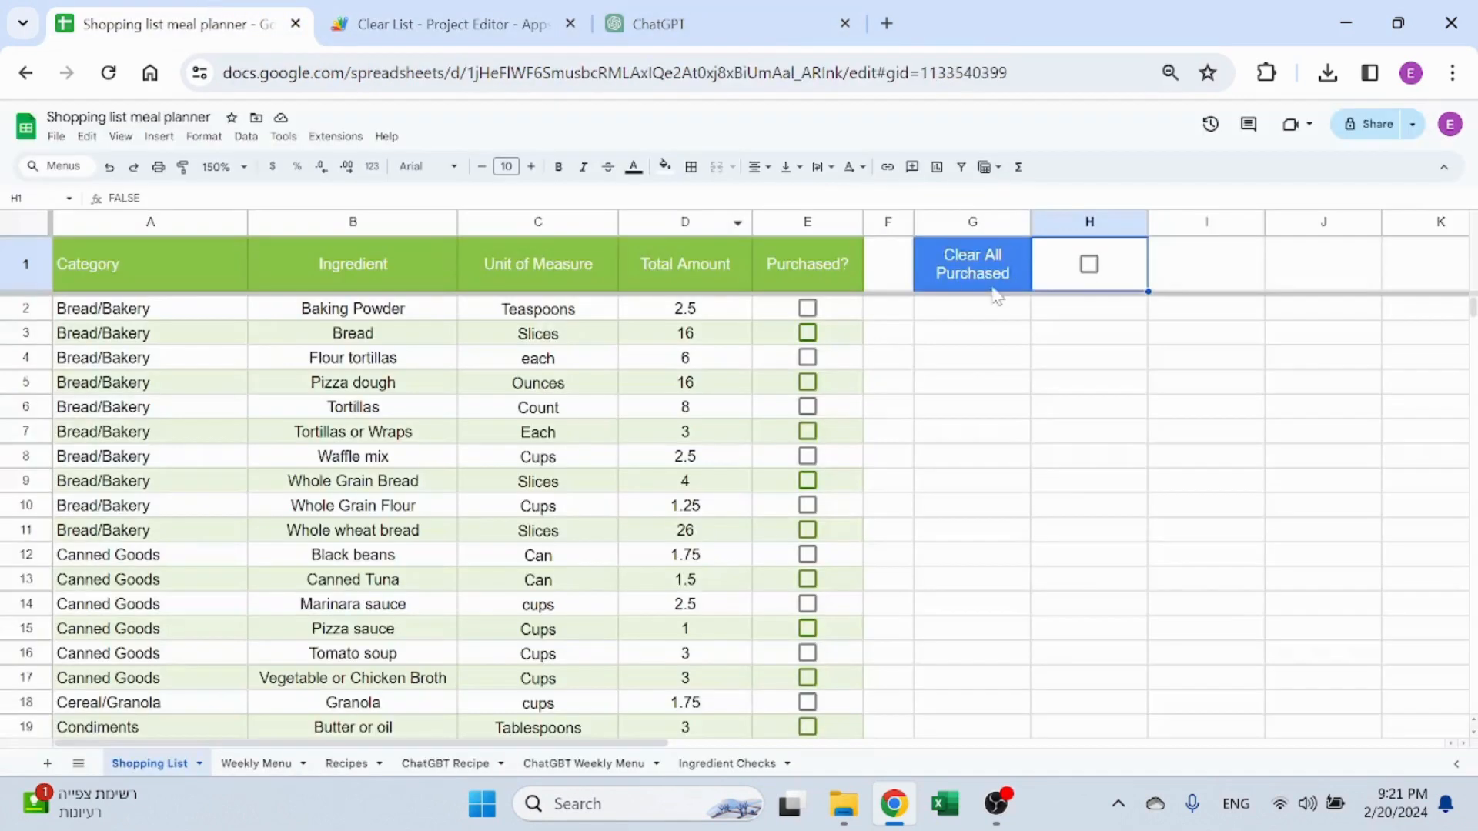
left_click(450, 21)
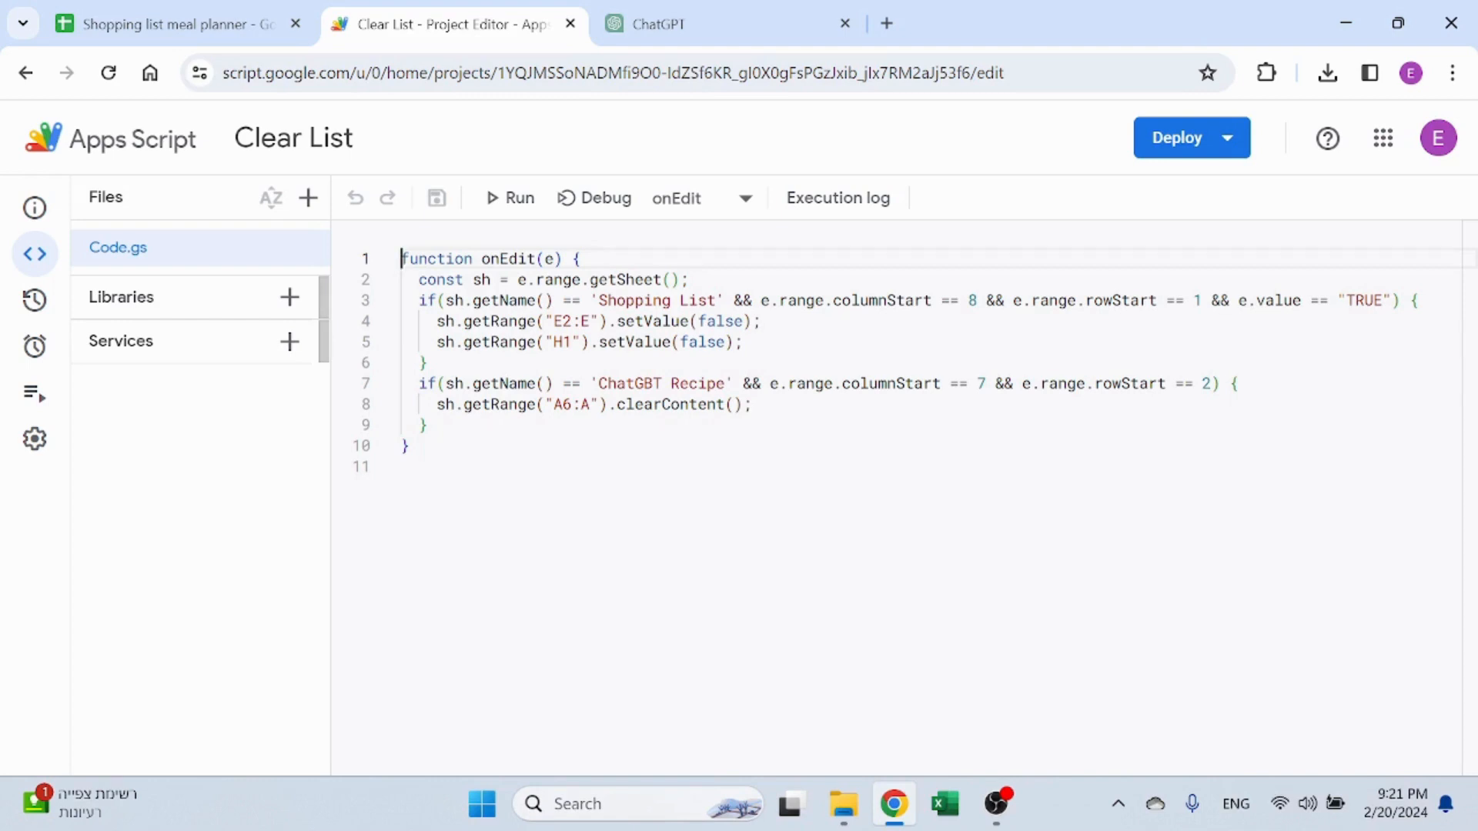
Compare the Shopping List's Purchased? checkboxes, toggling the one for Bread, with the script's E2:E and H1 reset lines
left_click(177, 24)
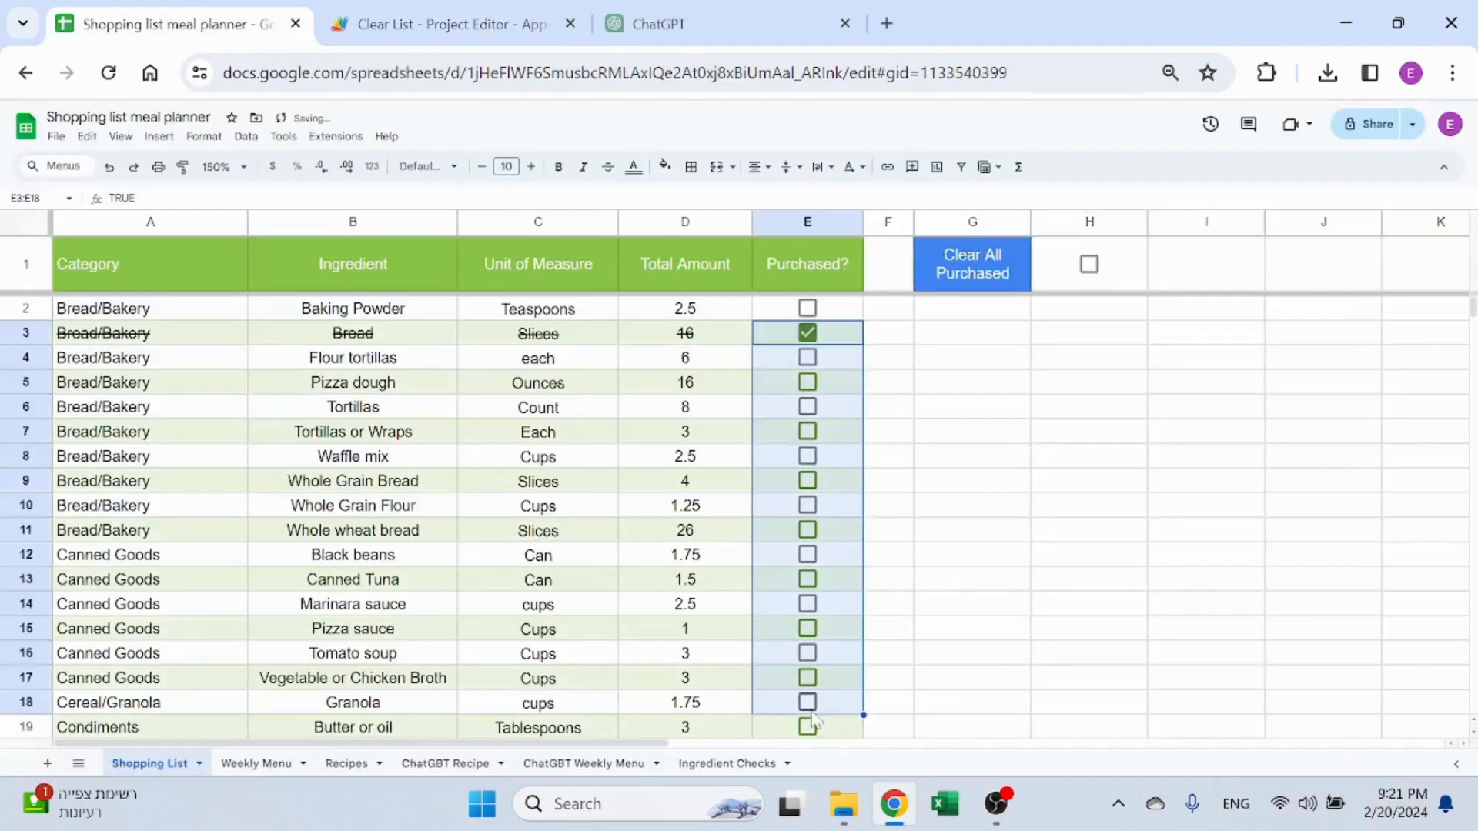
left_click(807, 333)
key("ctrl+Tab")
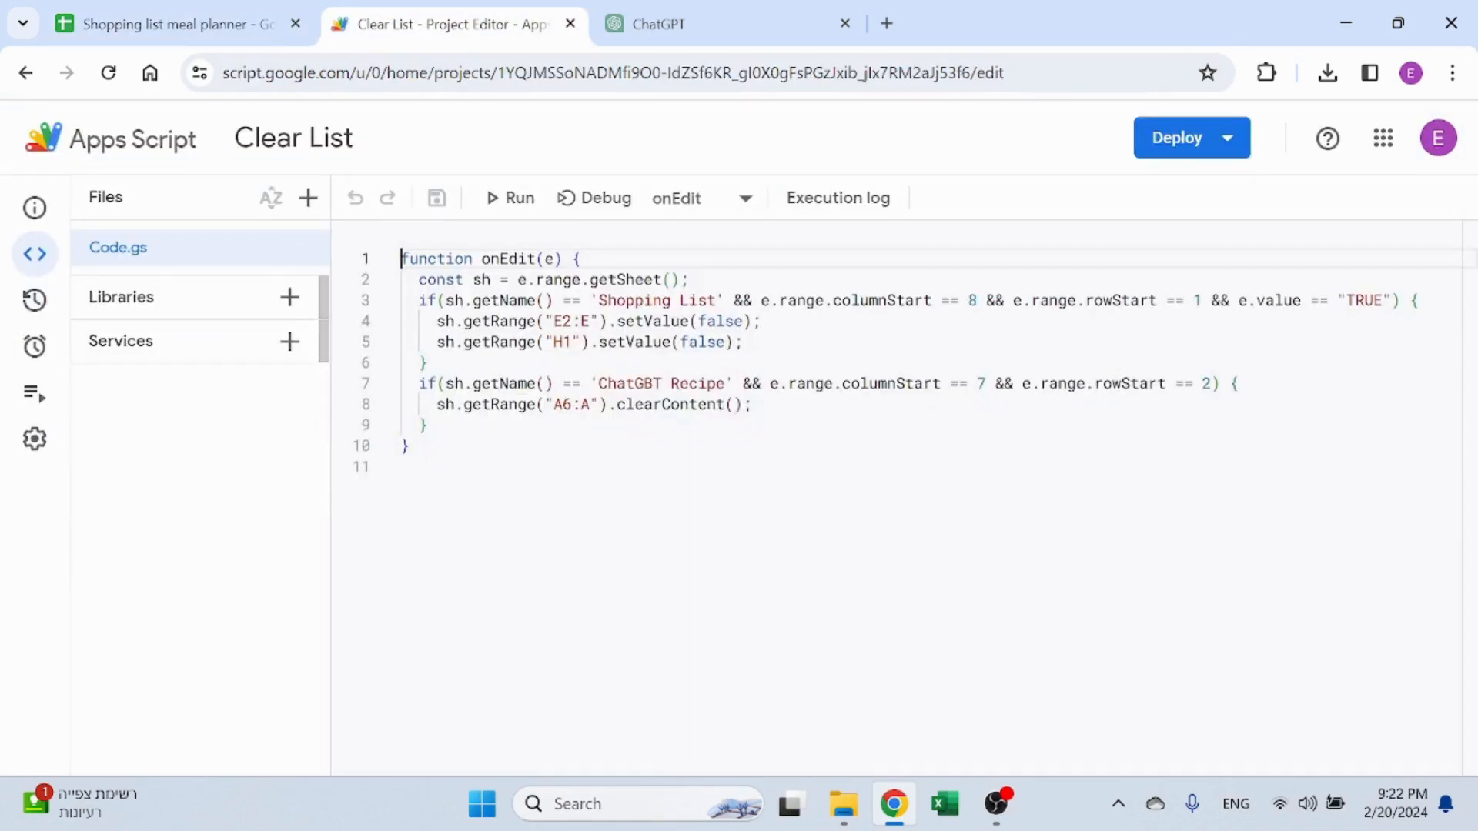
key("ctrl+shift+Tab")
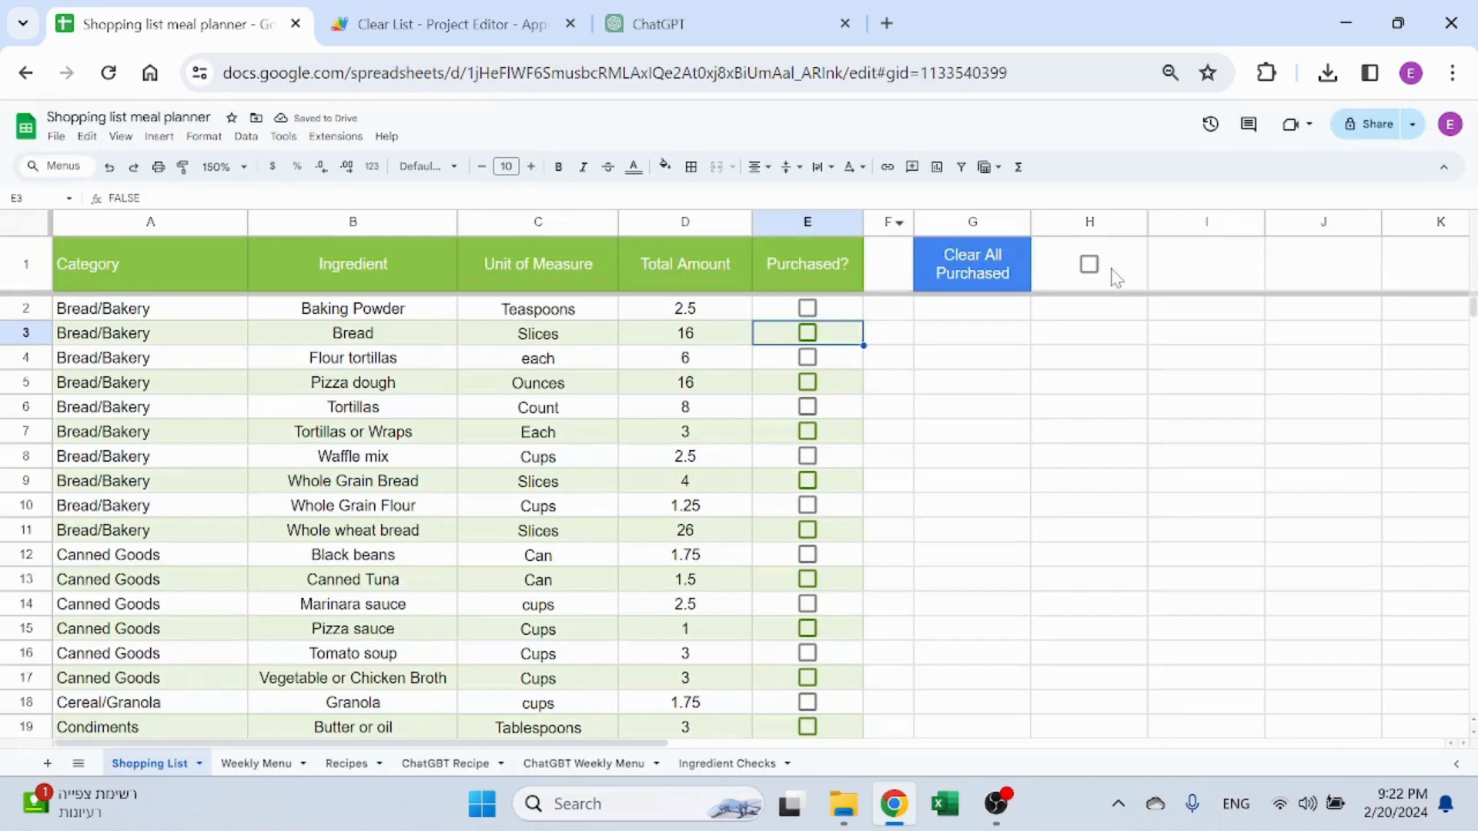
left_click(1028, 362)
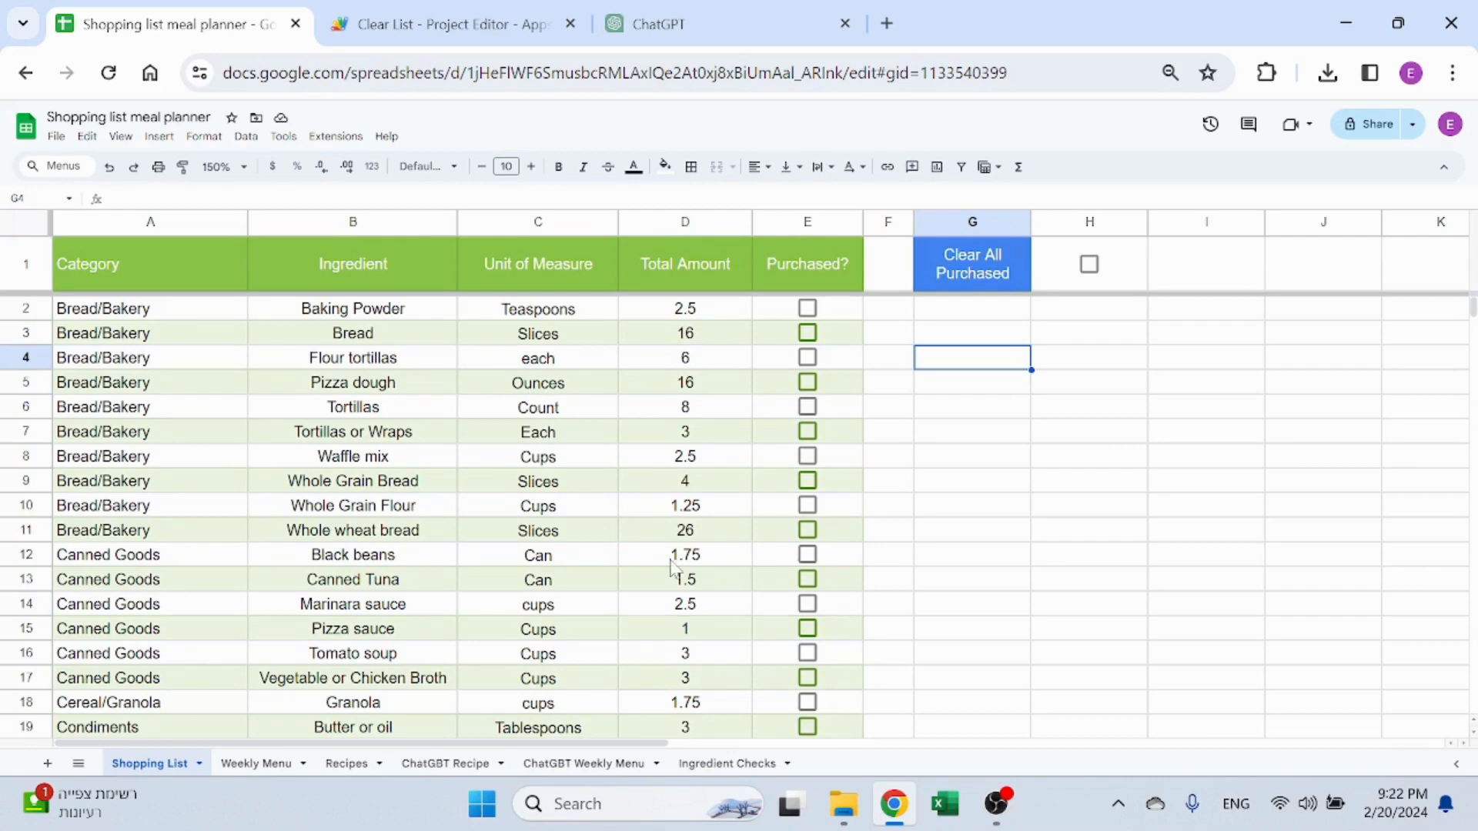
Review the ChatGBT Weekly Menu sheet, and the prompt and response cells A4 and A6 on the ChatGBT Recipe sheet
left_click(579, 770)
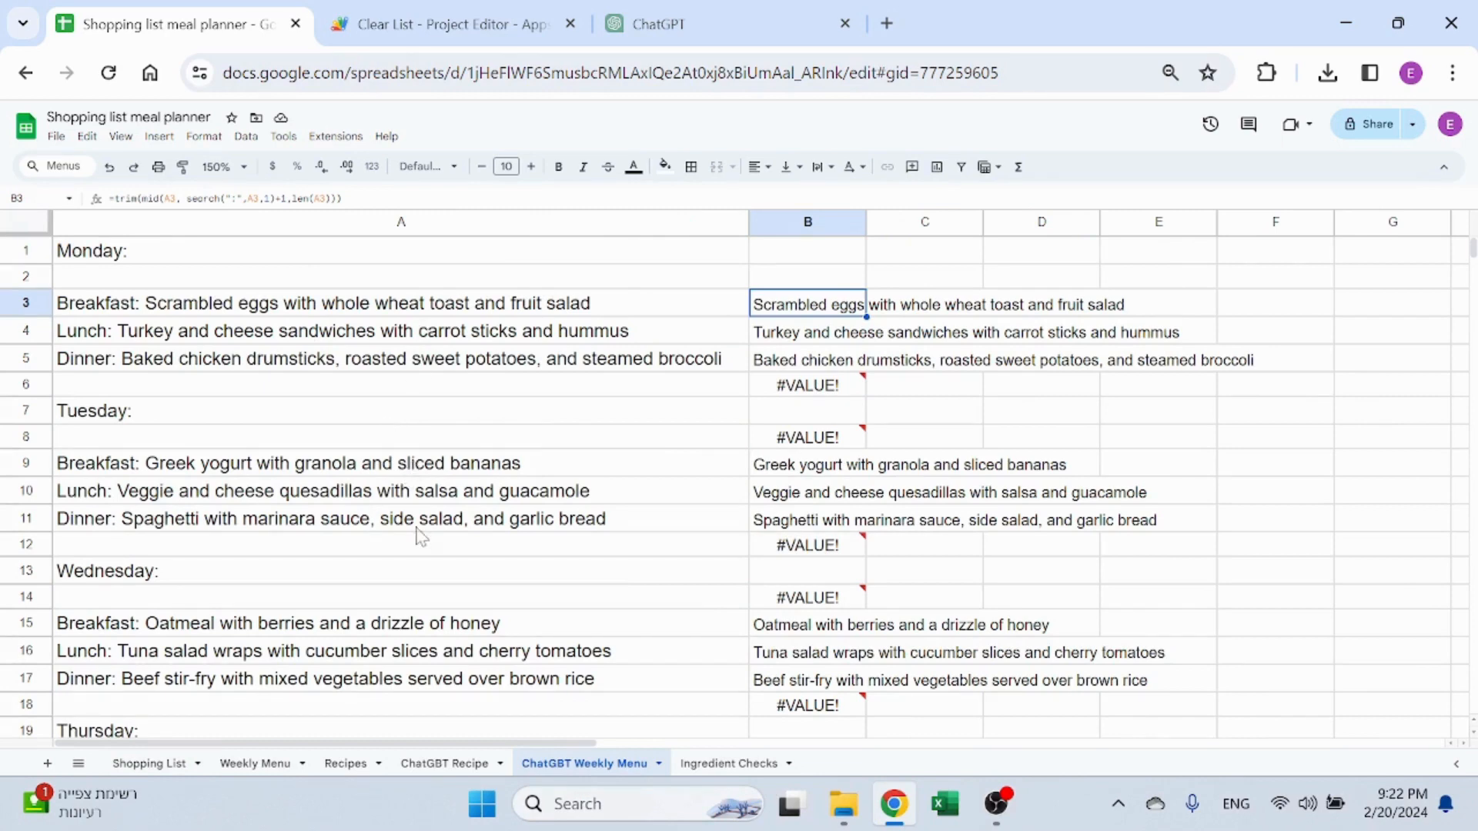
left_click(462, 766)
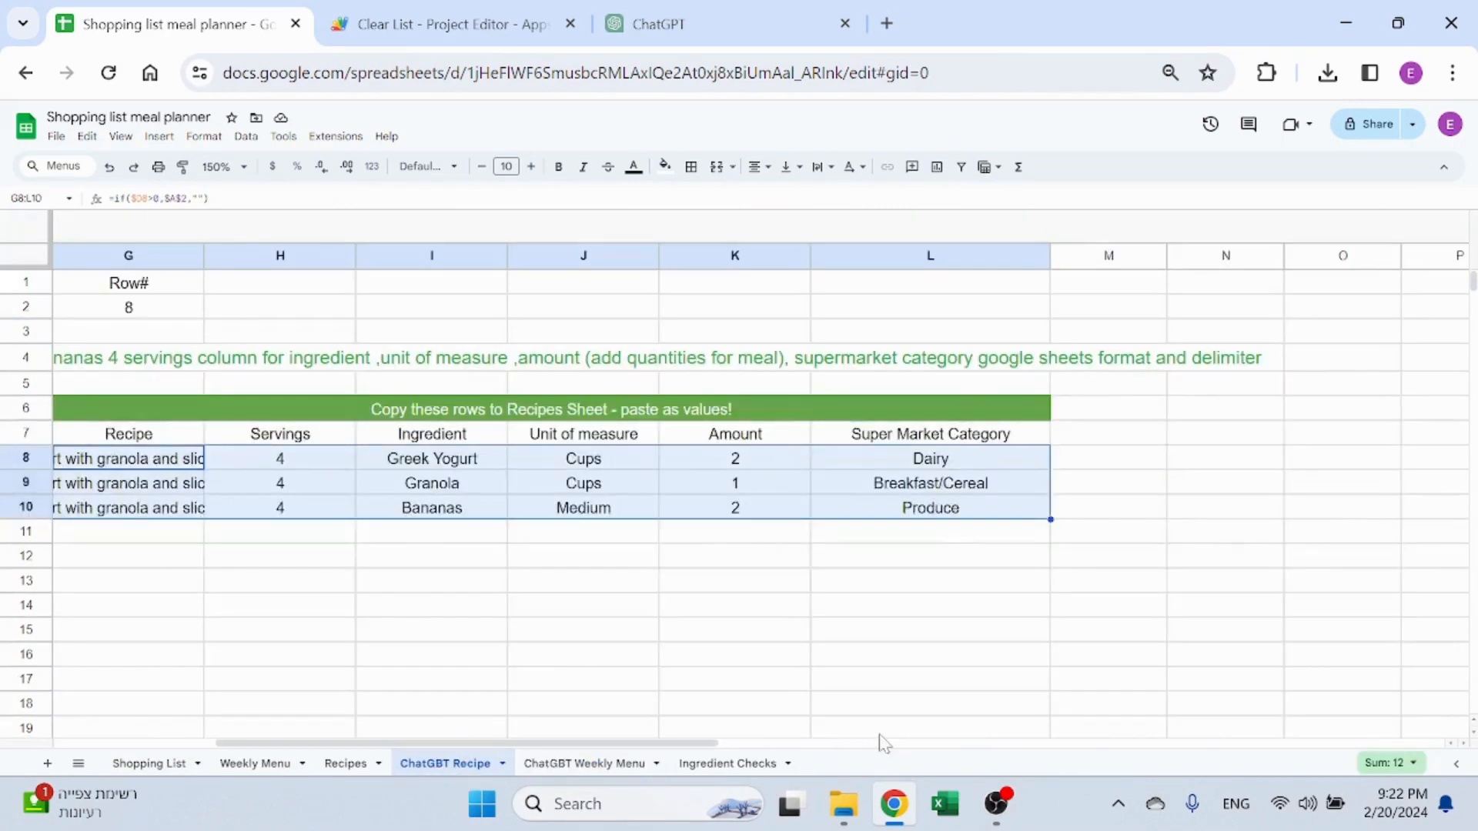
left_click_drag(627, 743, 323, 739)
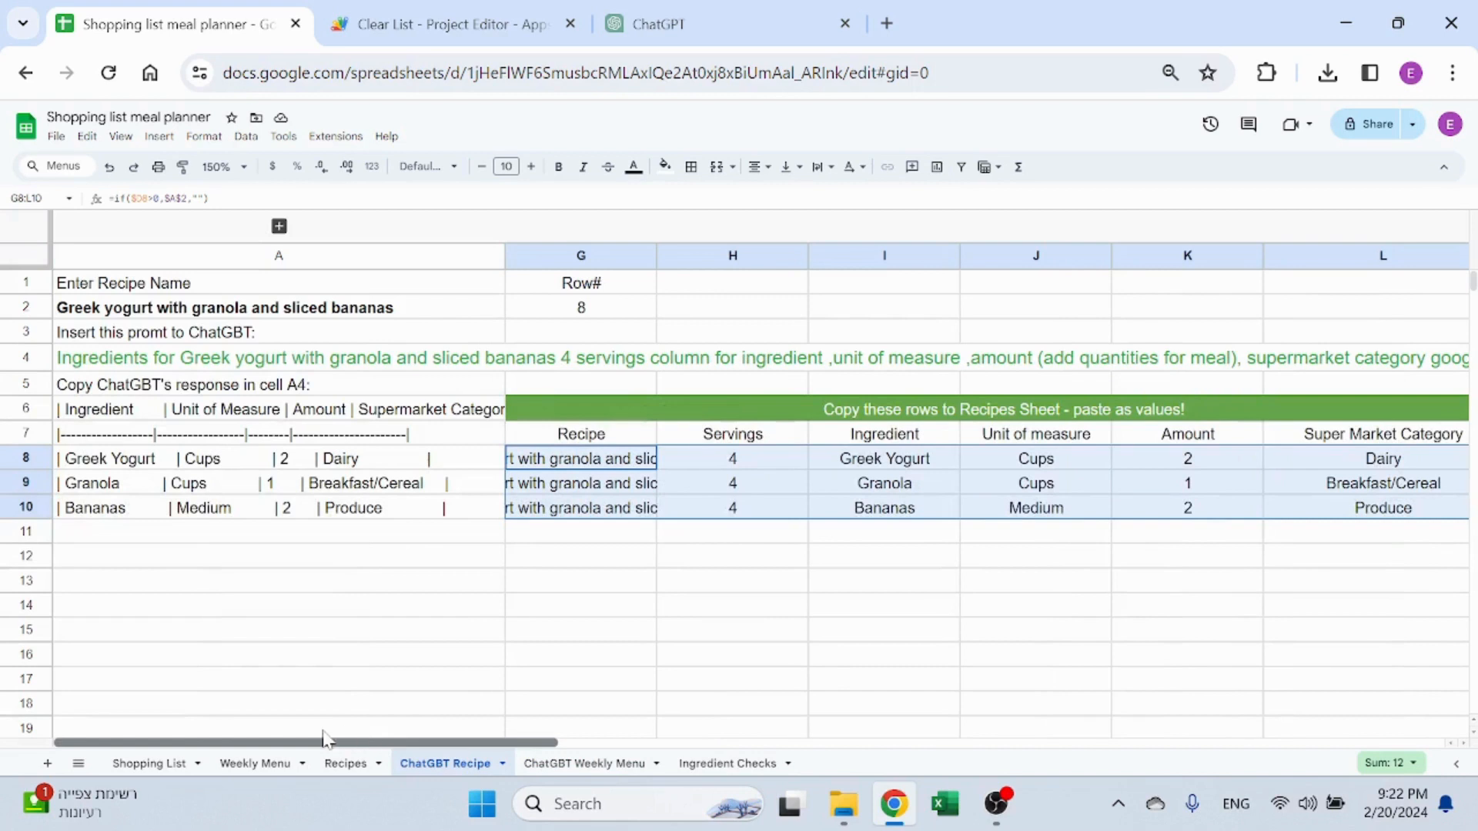
left_click(331, 363)
left_click(368, 414)
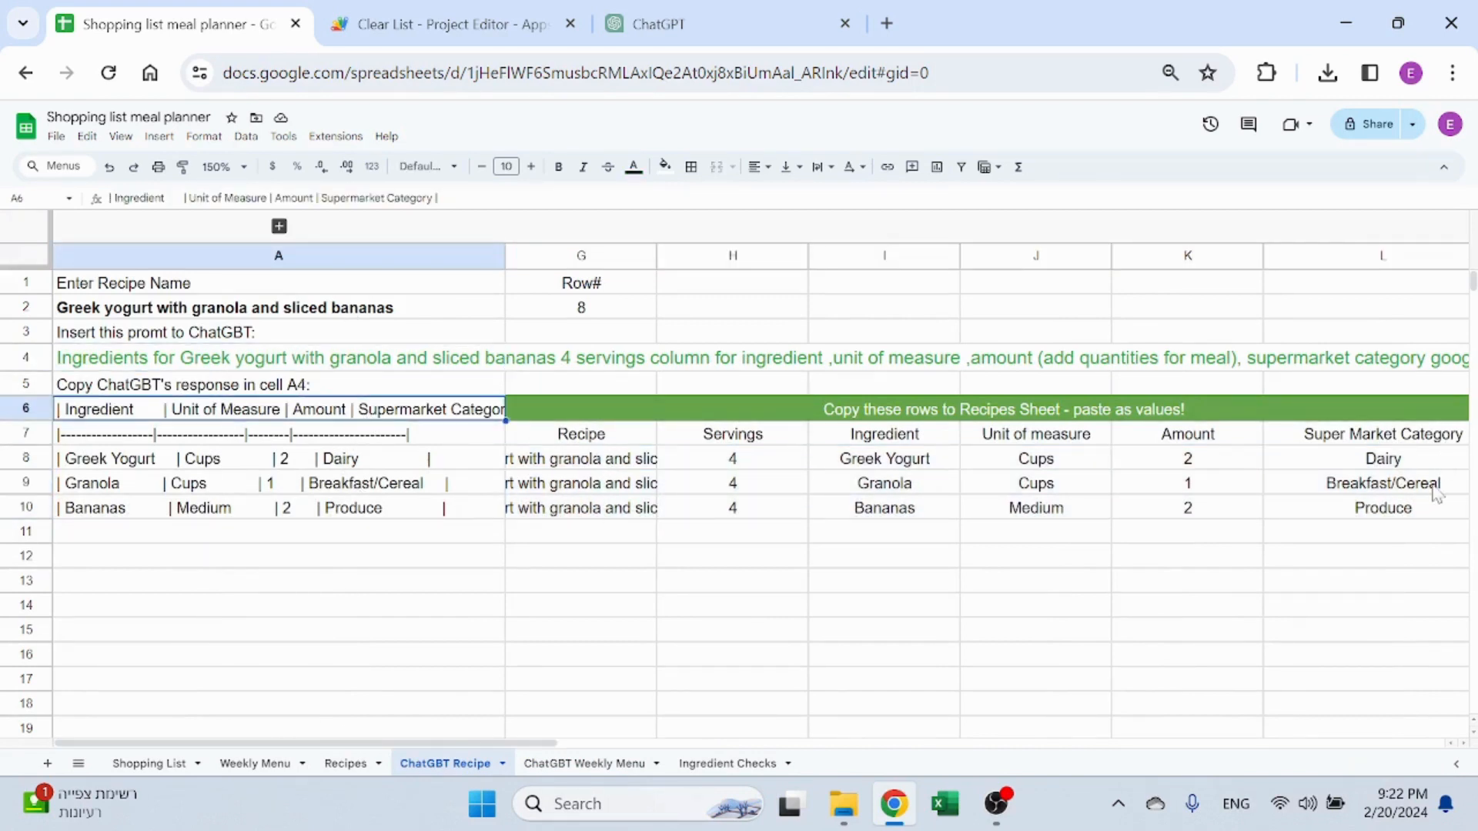
Look through the Recipes sheet's ingredient rows for entries flagged in the Data issues column
left_click(351, 764)
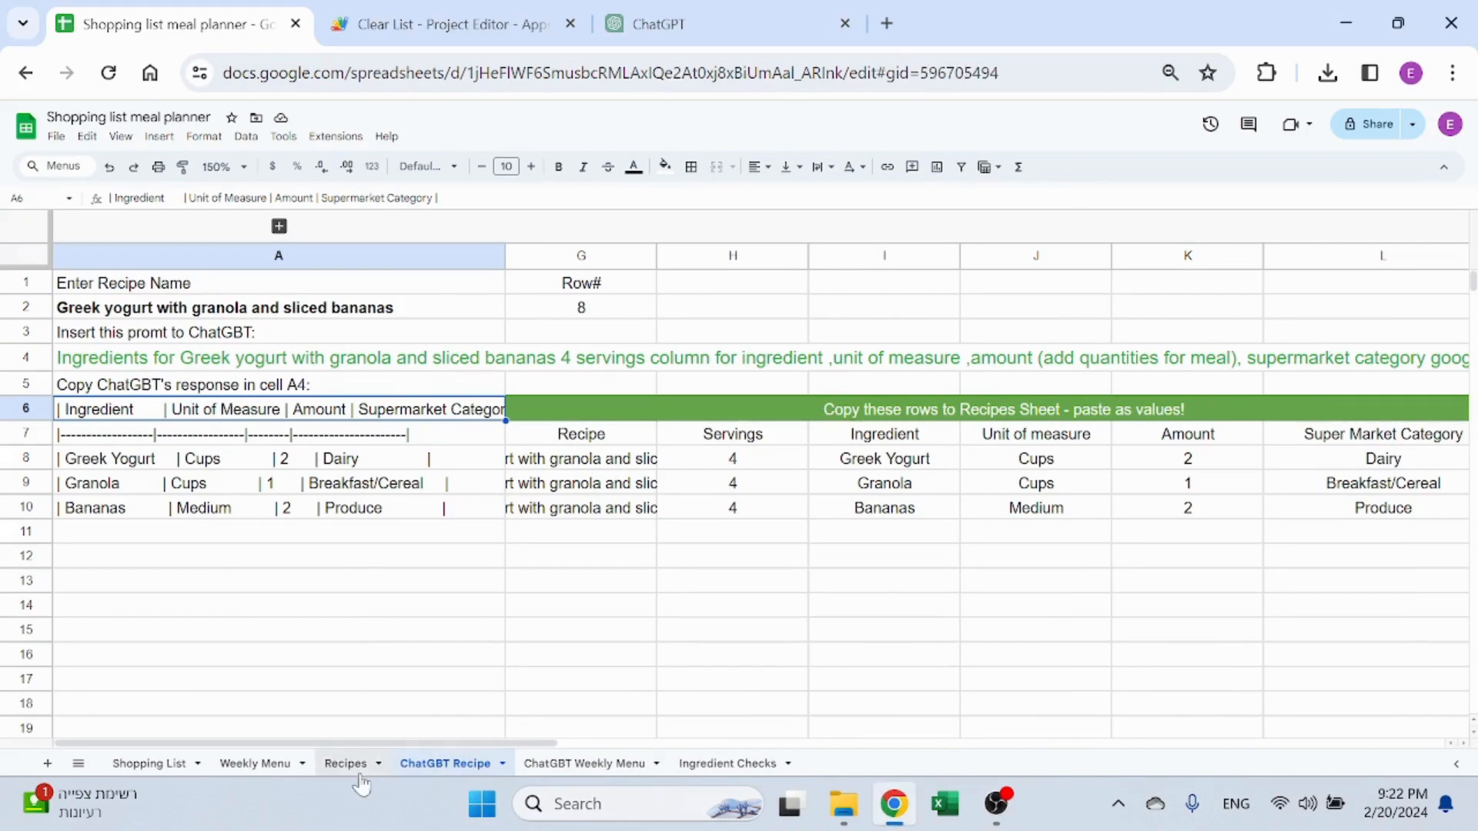
left_click_drag(859, 744, 280, 695)
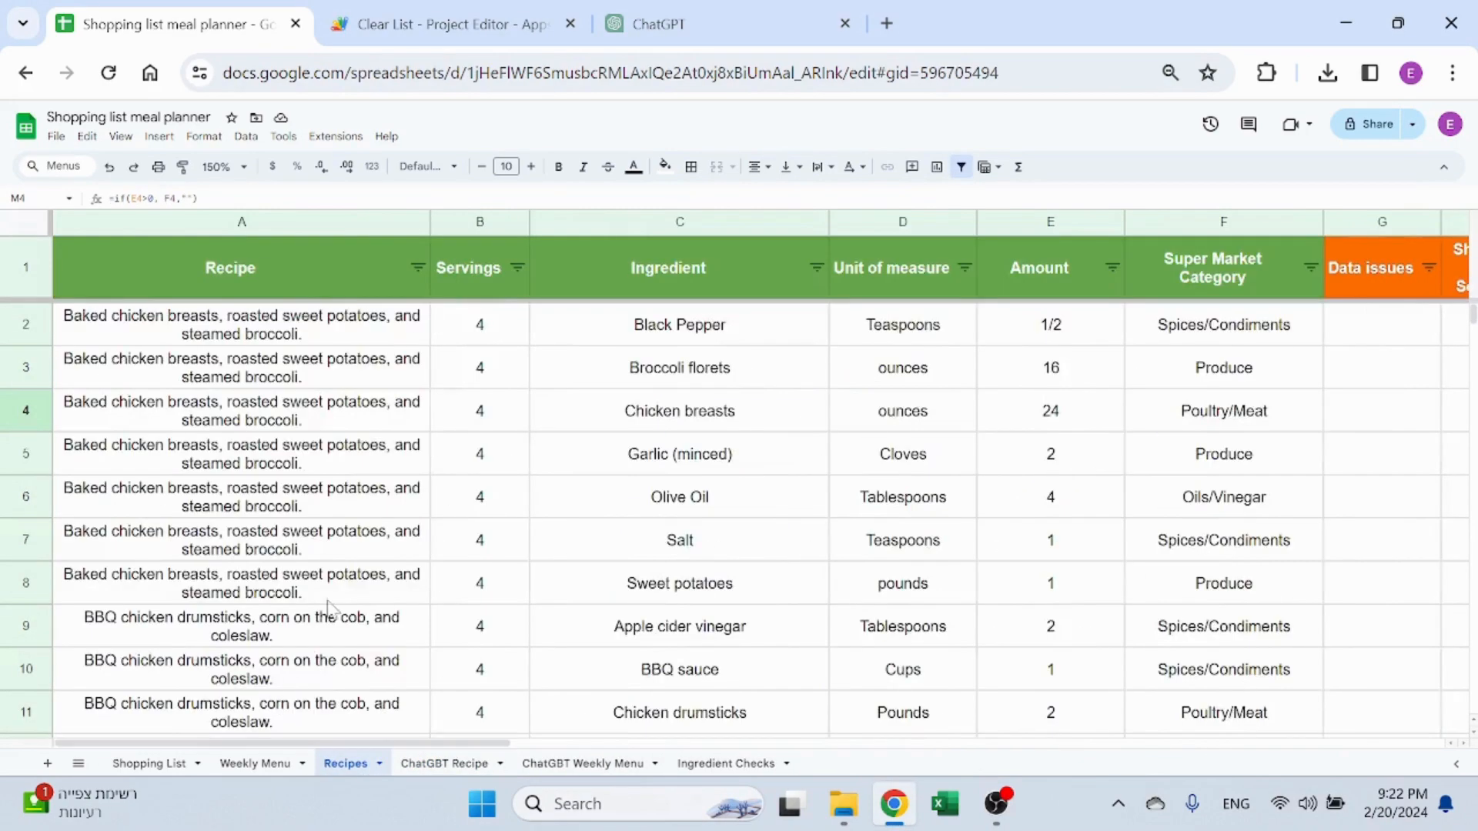
scroll(323, 573, "down", 20)
scroll(326, 573, "down", 20)
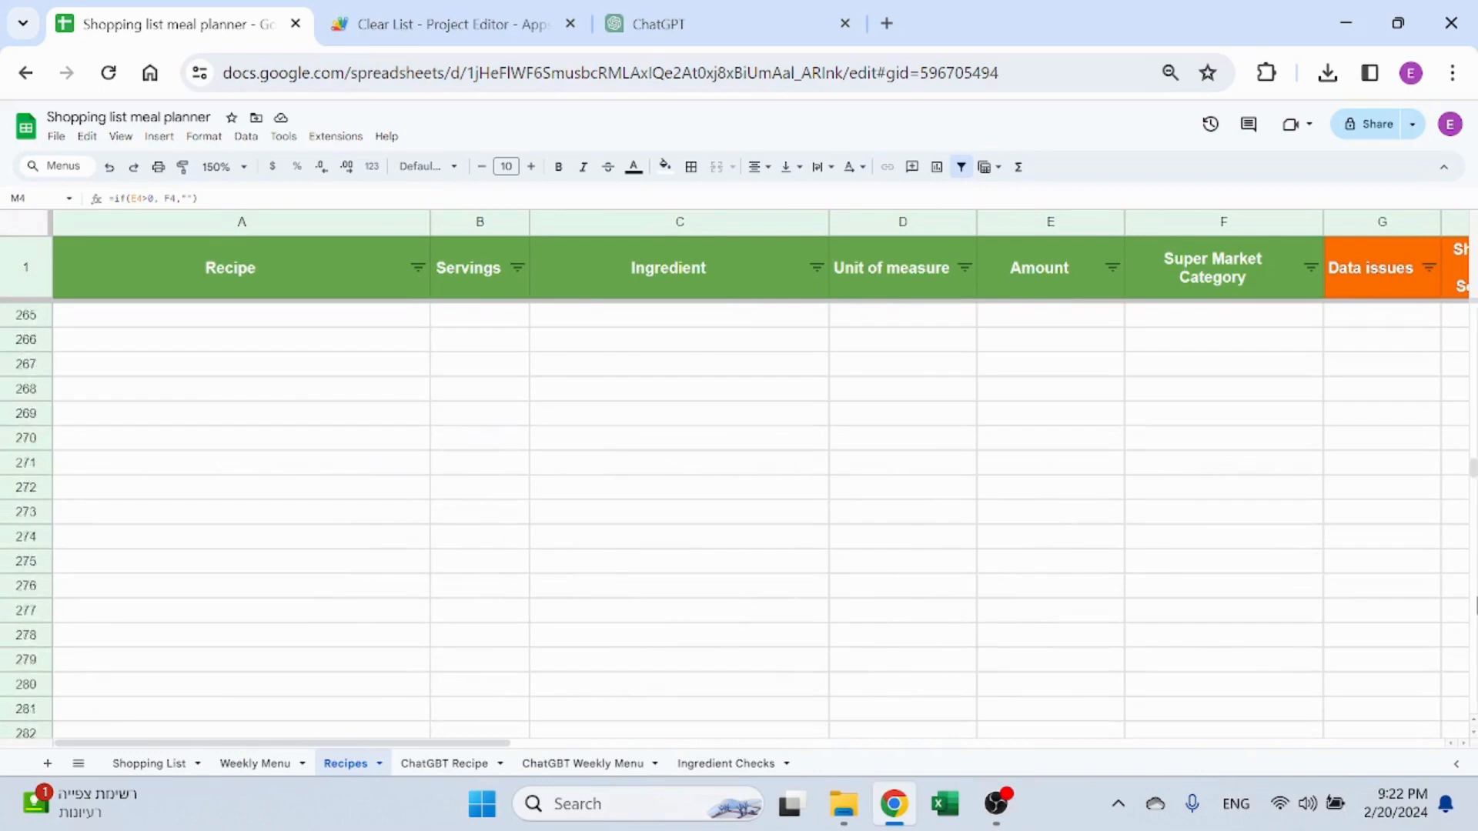
scroll(1475, 370, "up", 10)
scroll(1460, 346, "up", 16)
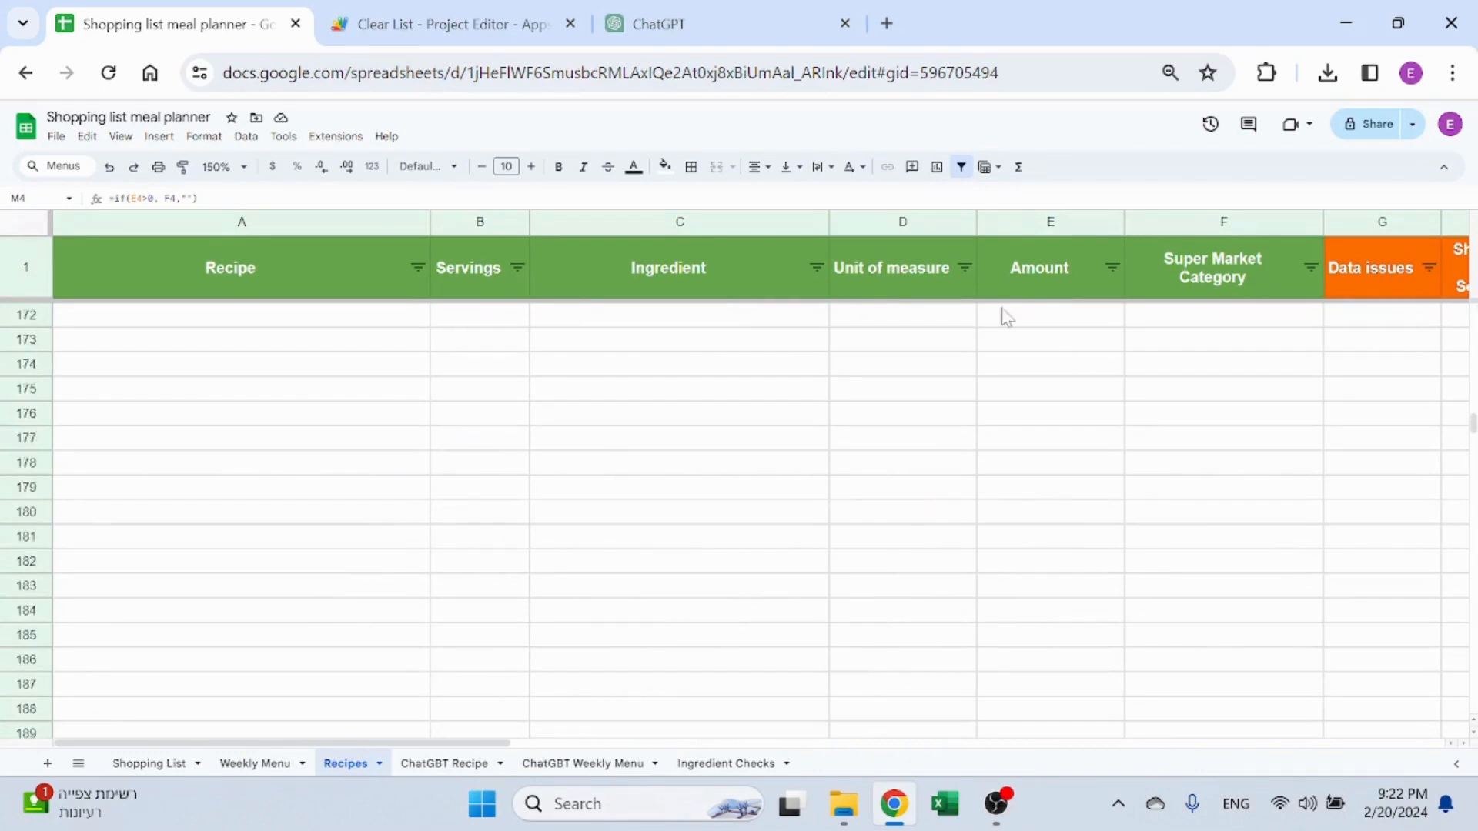
left_click(1055, 278)
key("Down")
scroll(1270, 474, "down", 7)
scroll(1273, 479, "down", 10)
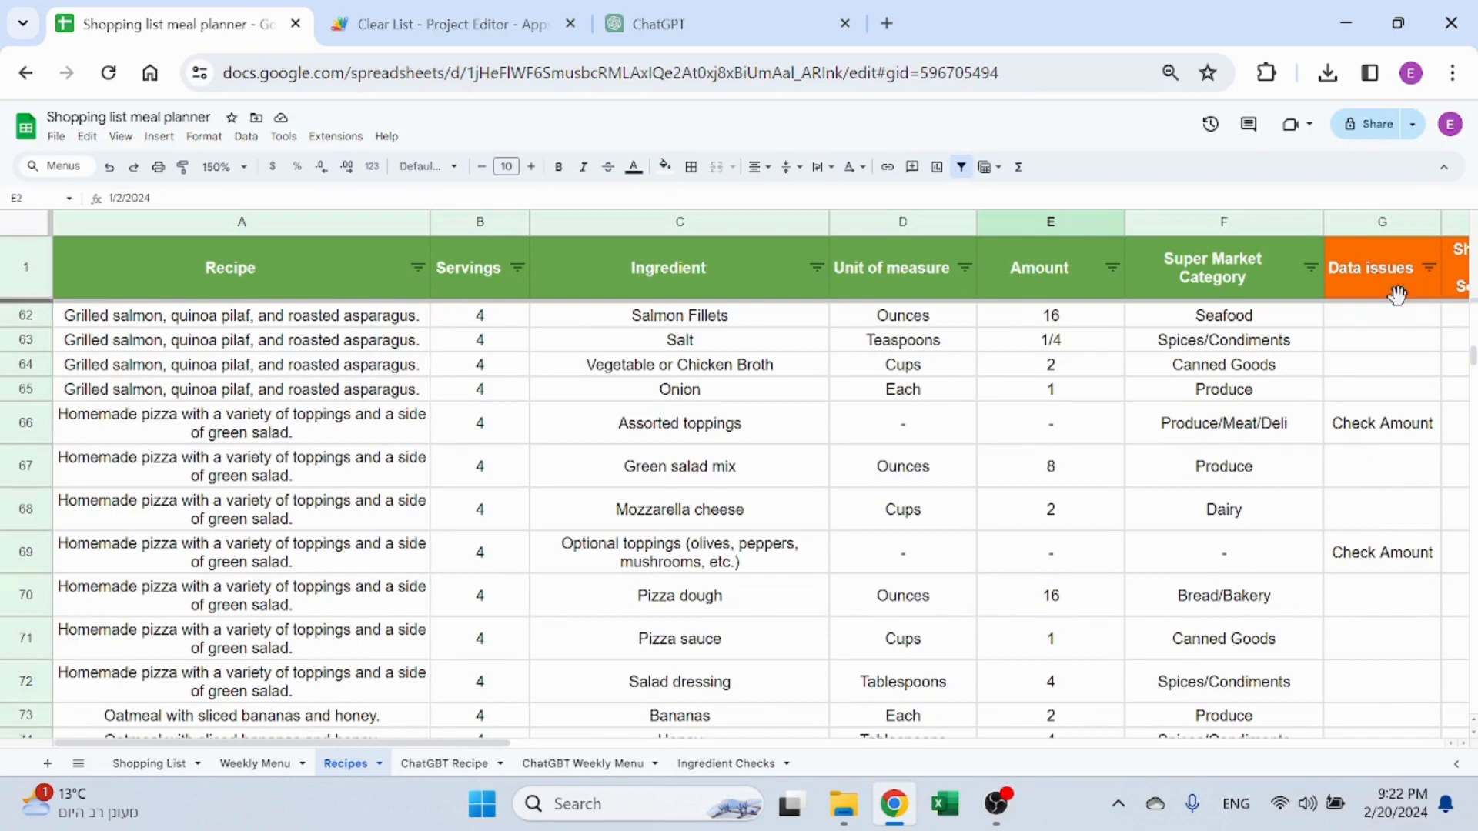
Filter the Recipes sheet's Data issues column to the Check Amount rows, and restore the full list
left_click(1428, 267)
left_click(1247, 525)
left_click(1398, 653)
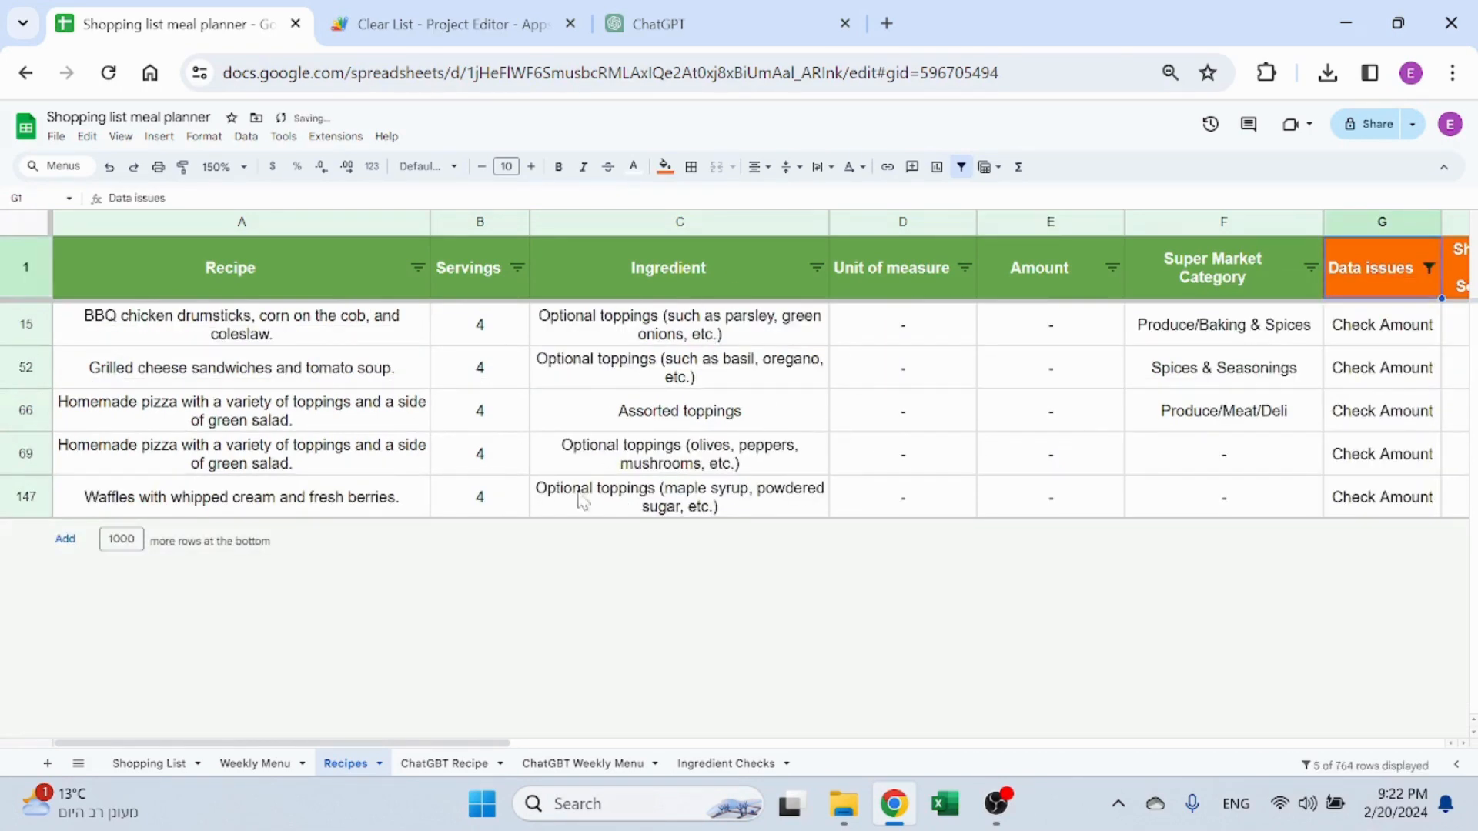
left_click(1428, 267)
left_click(1245, 461)
left_click(1399, 653)
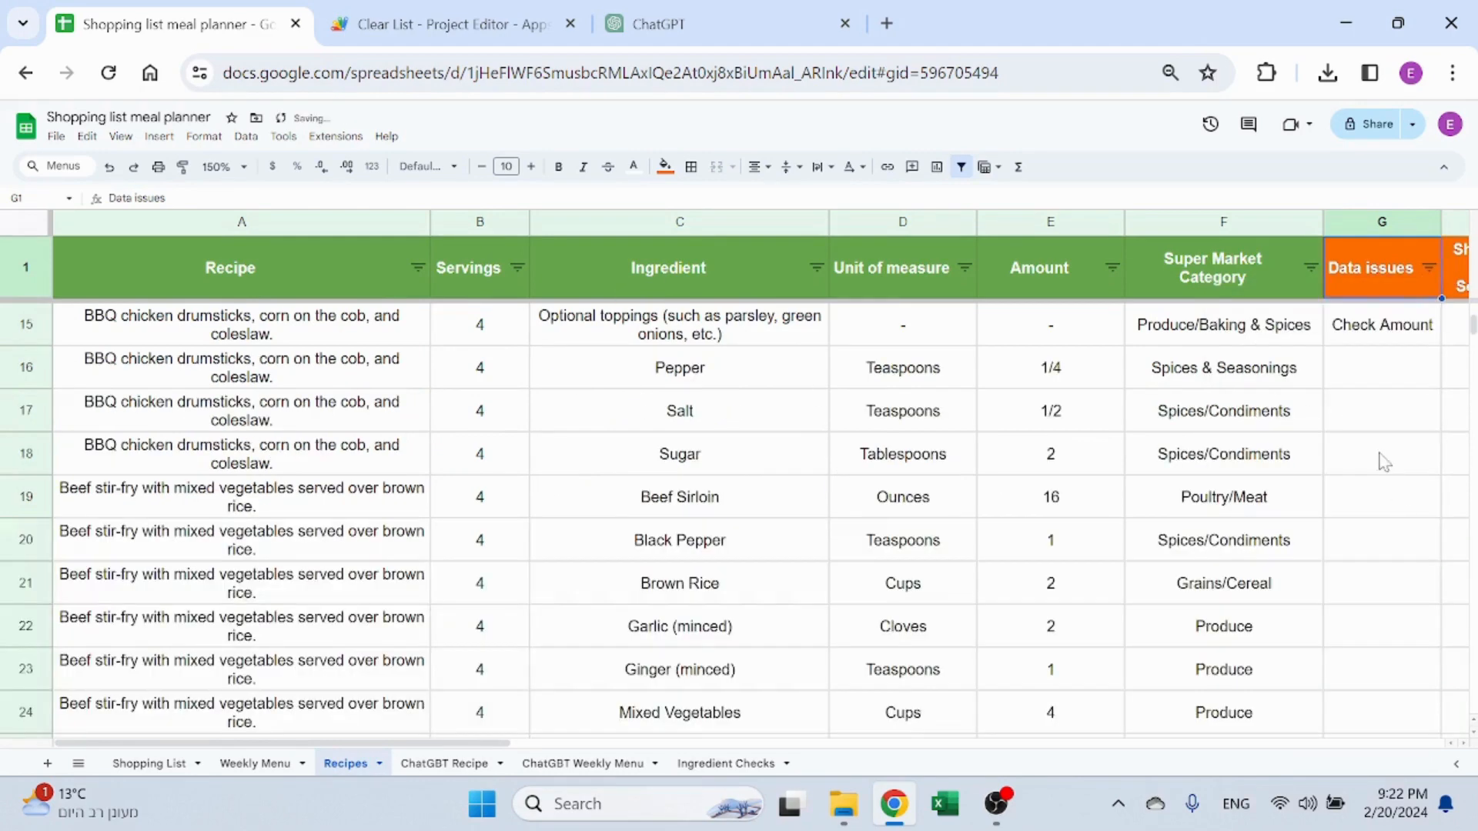
left_click(1380, 455)
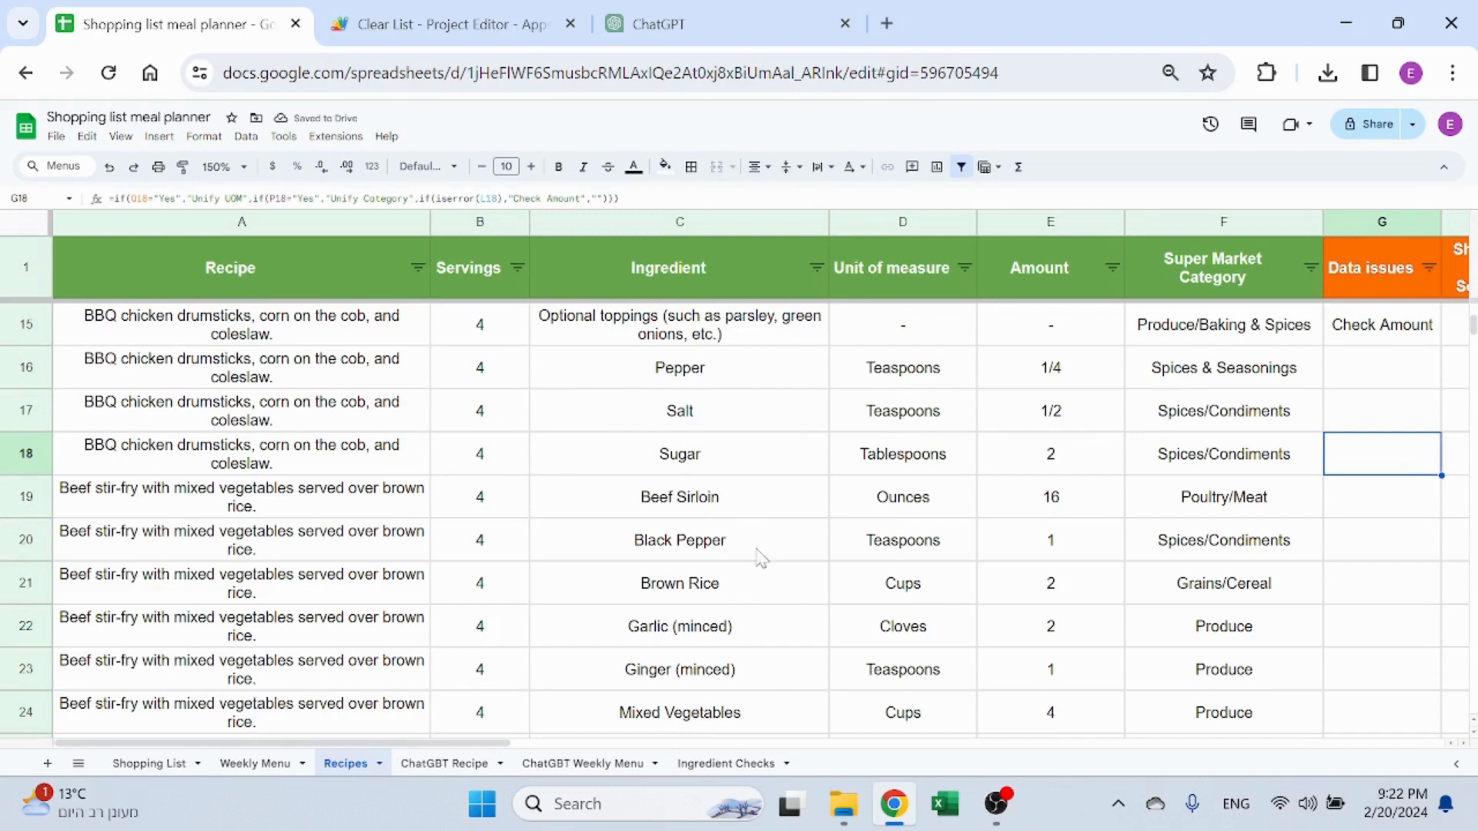
scroll(716, 550, "down", 1)
Review the chosen meals and servings on the Weekly Menu, and return to the Shopping List
left_click(255, 763)
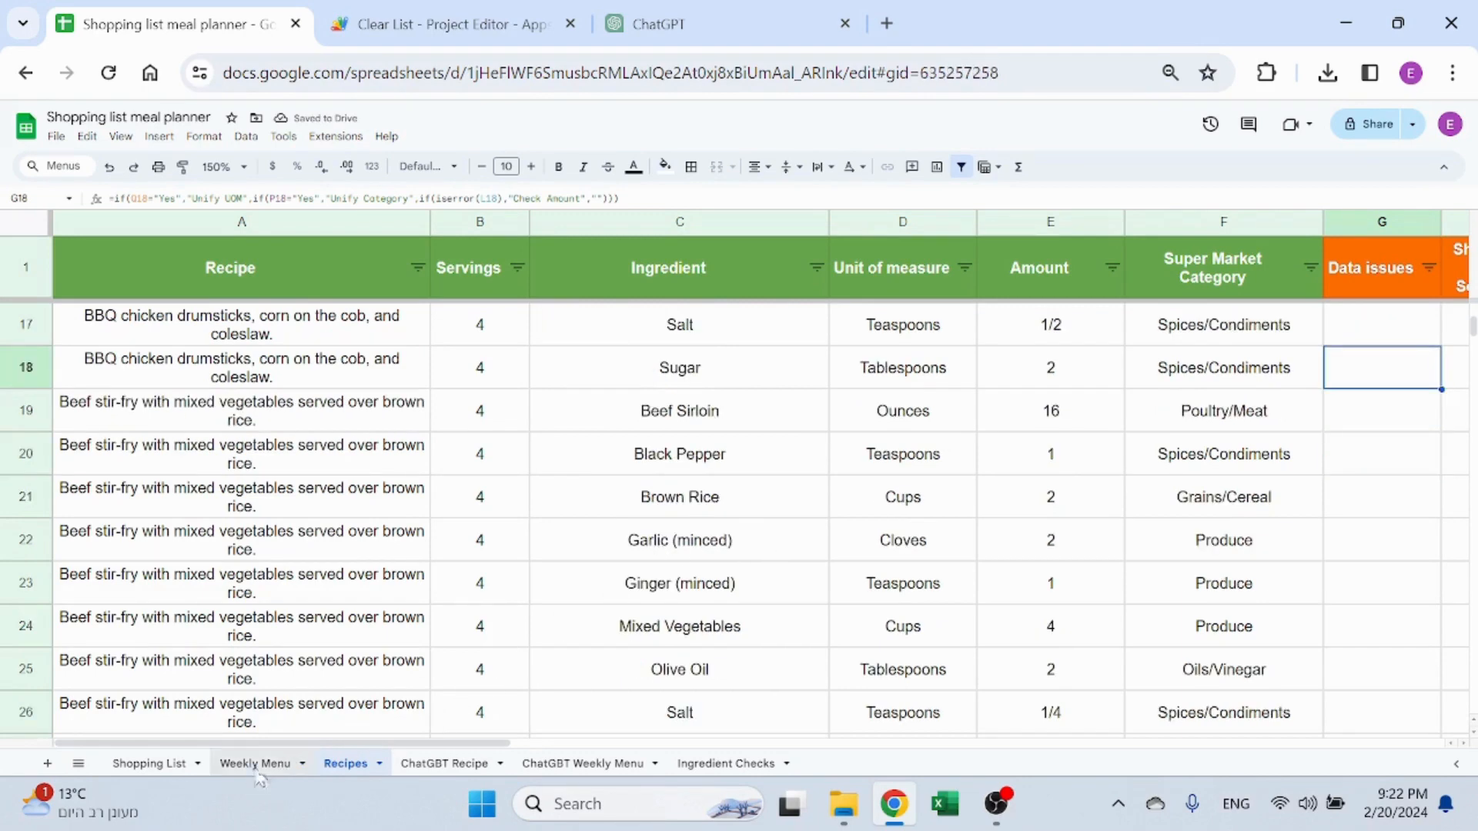
left_click(274, 322)
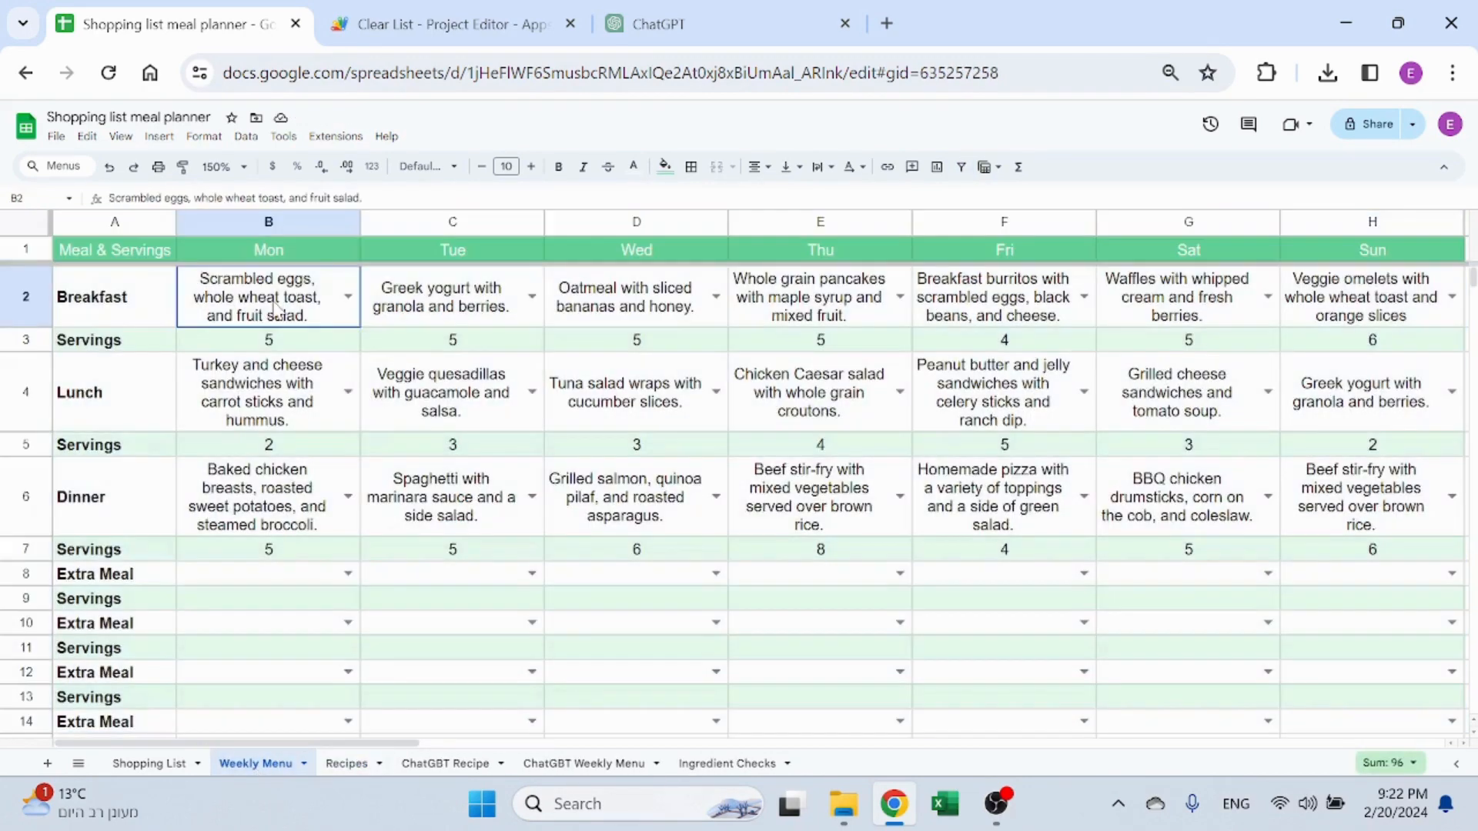
left_click(306, 346)
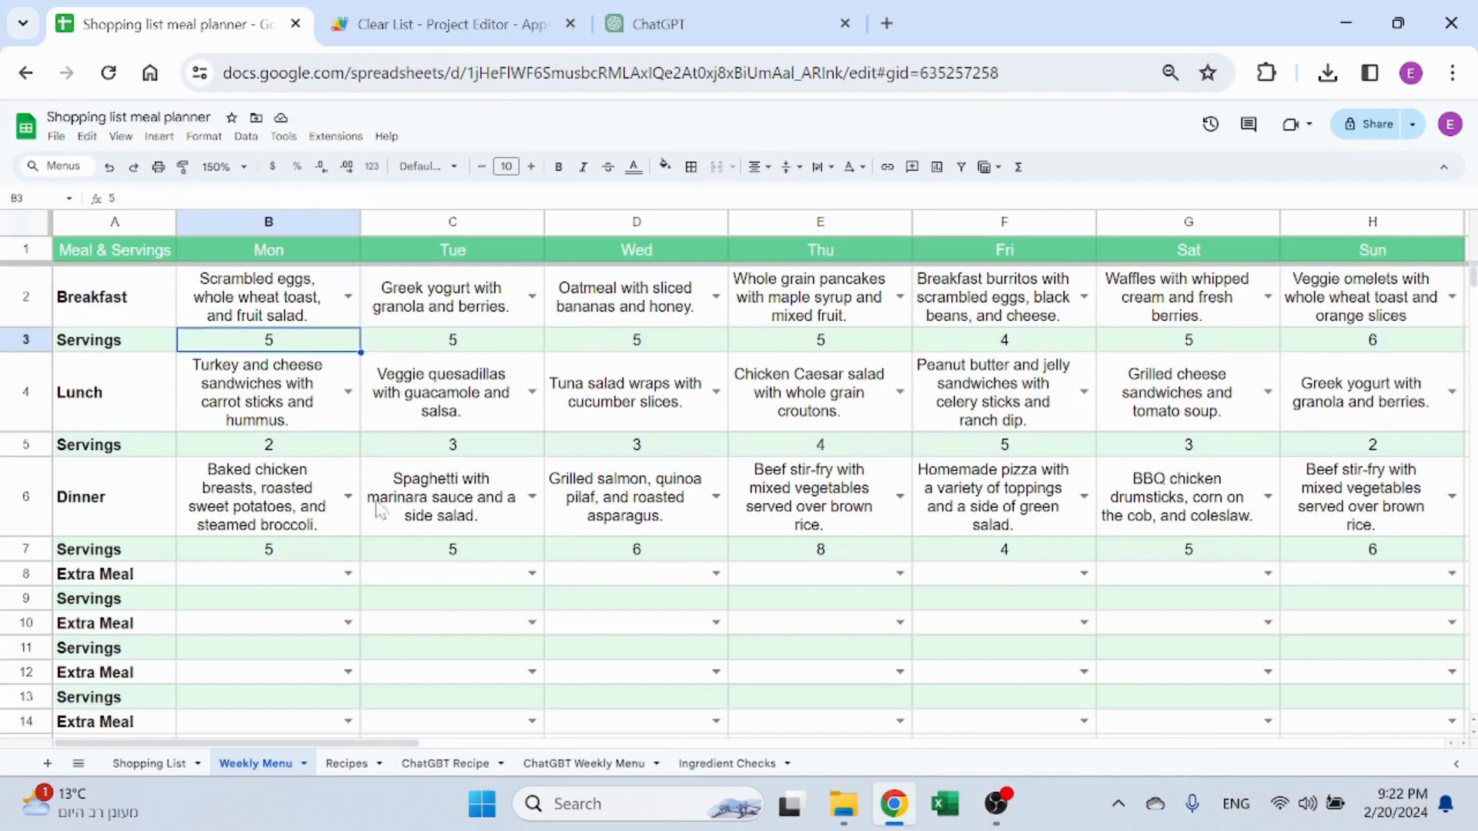
left_click(479, 442)
left_click(151, 764)
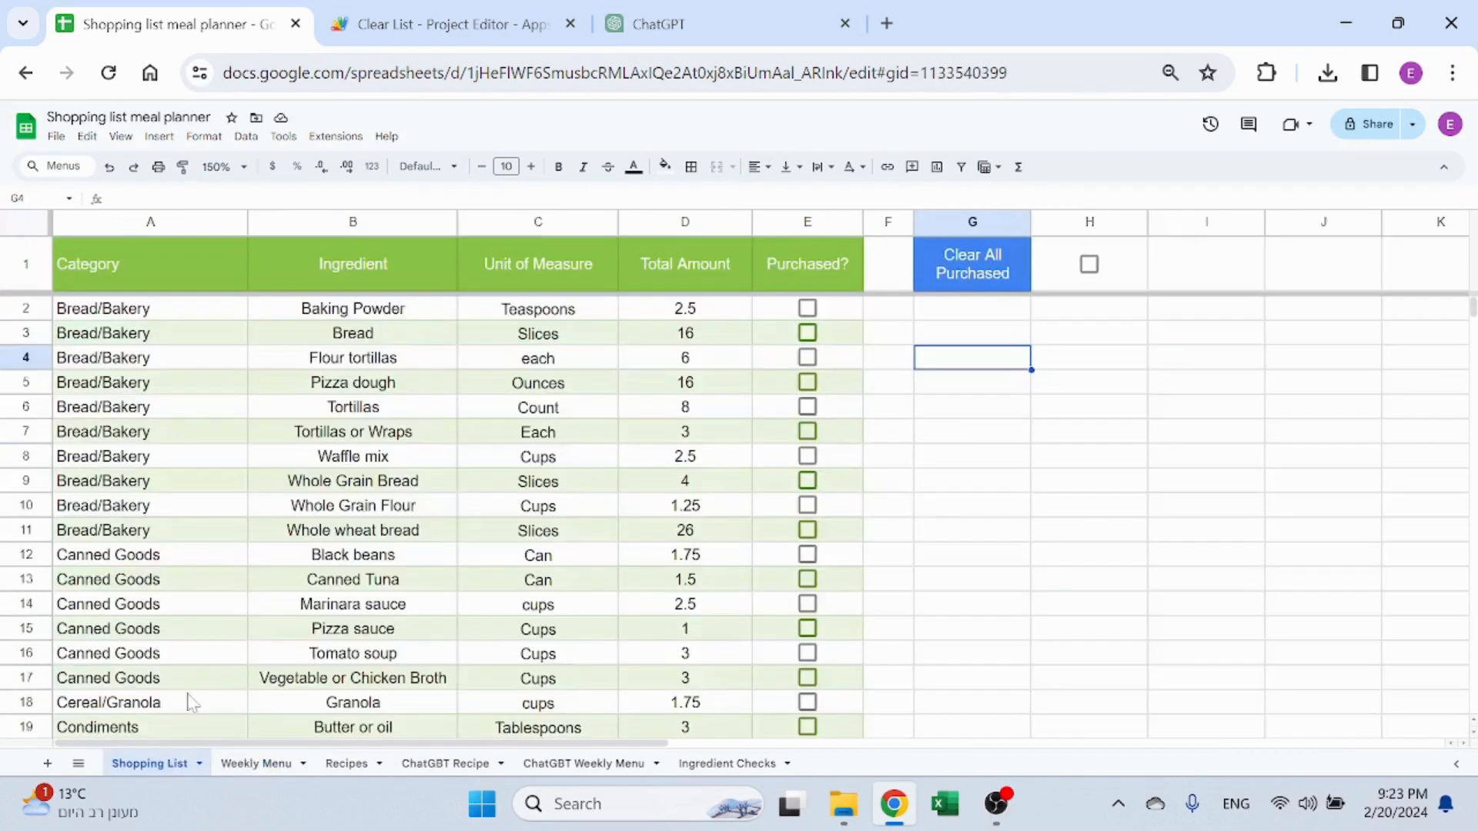